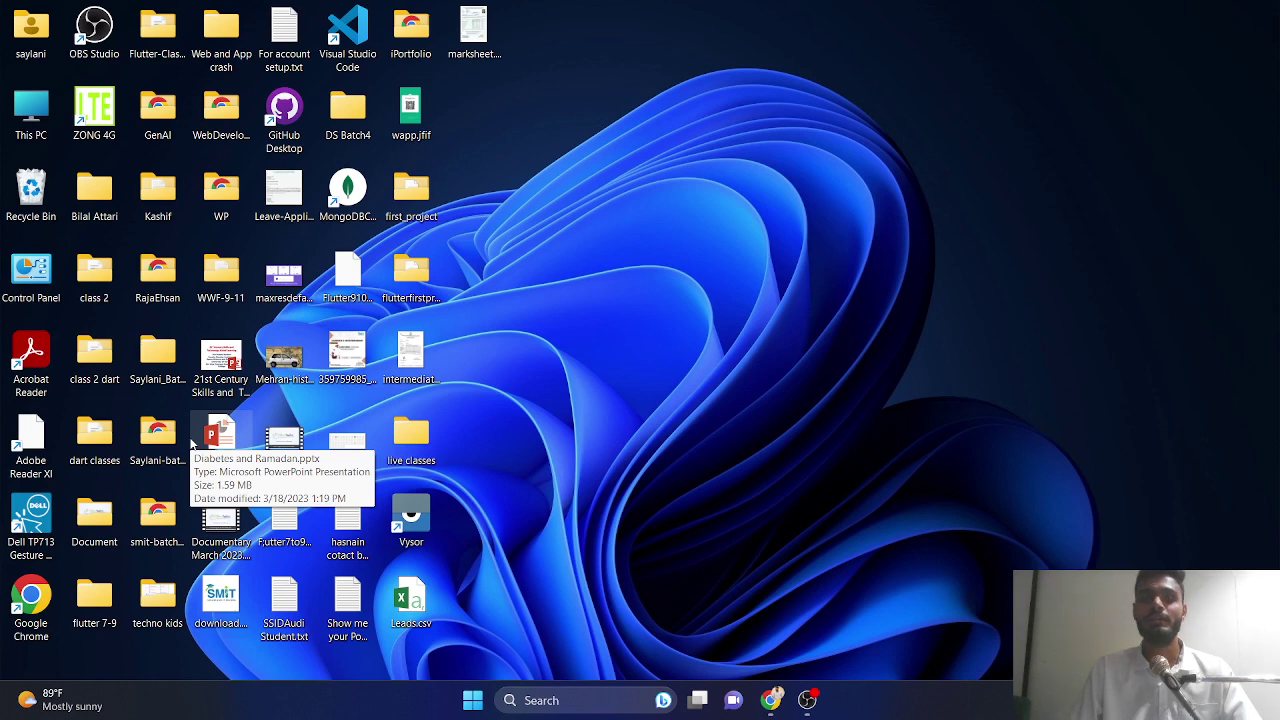
- Create a desktop folder named 'yajooj majooj' and open it
right_click(559, 210)
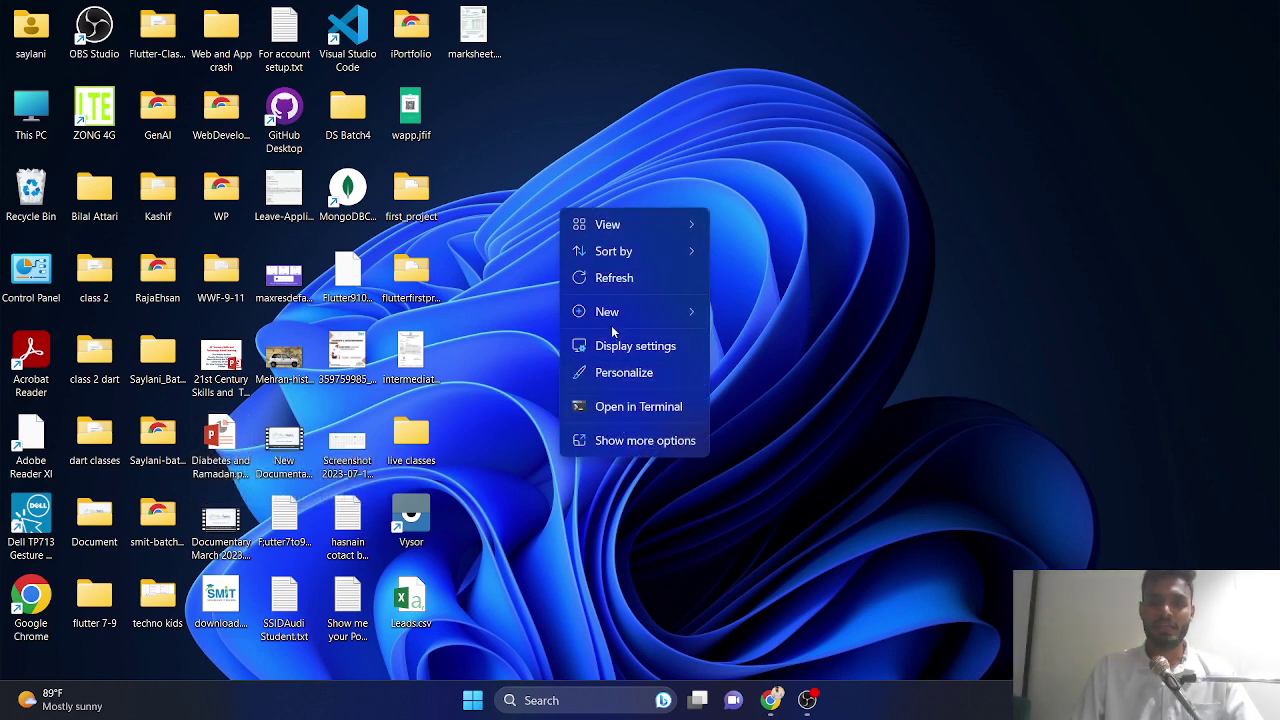
mouse_move(682, 309)
left_click(751, 311)
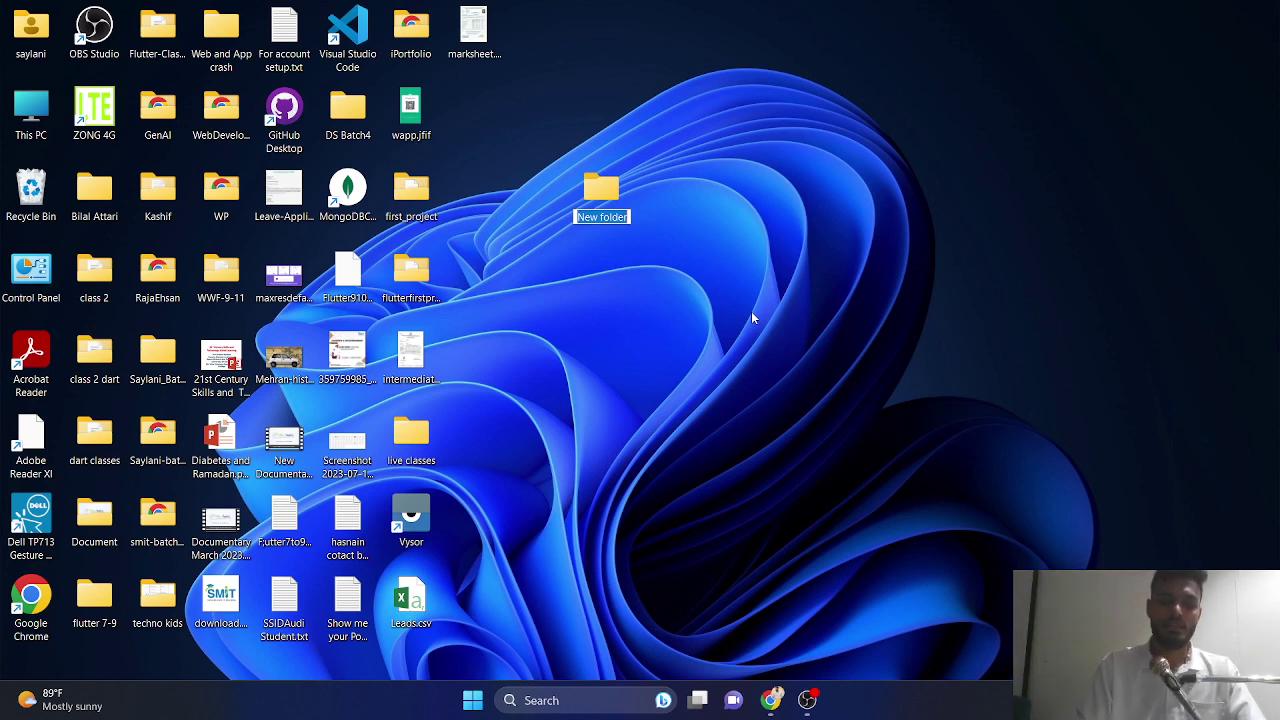
type("yajooj")
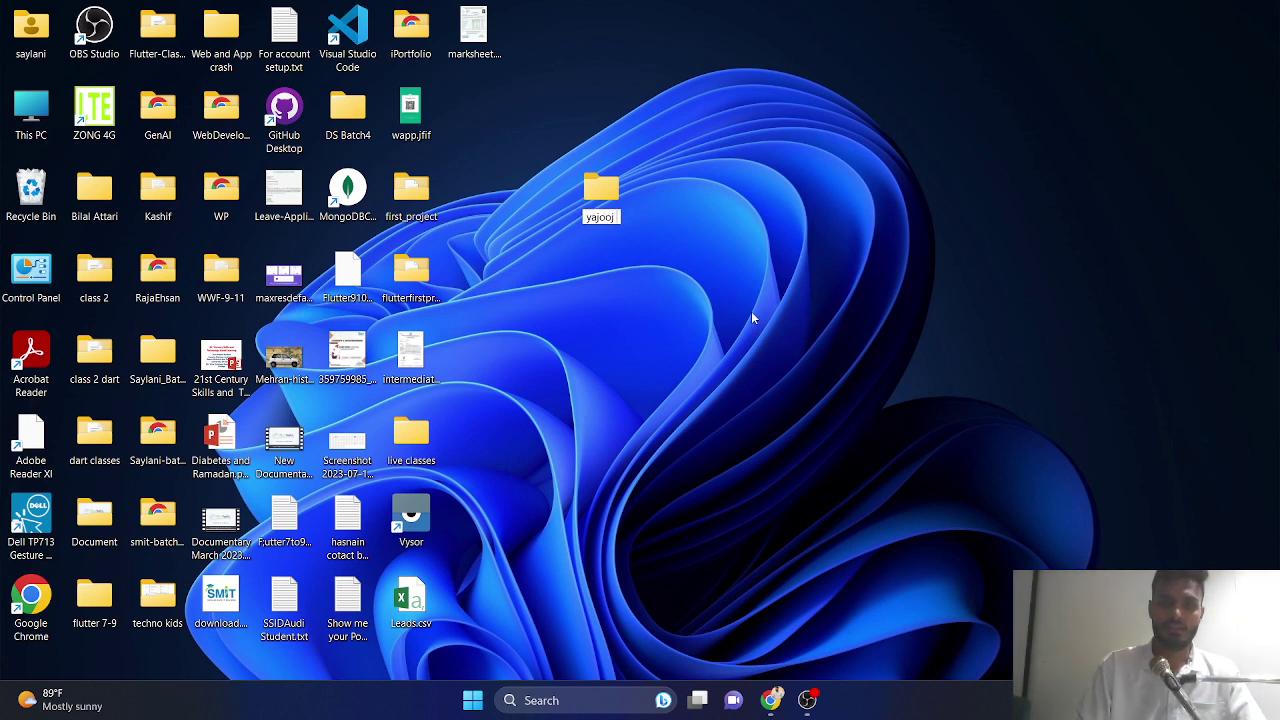
type(" majooj")
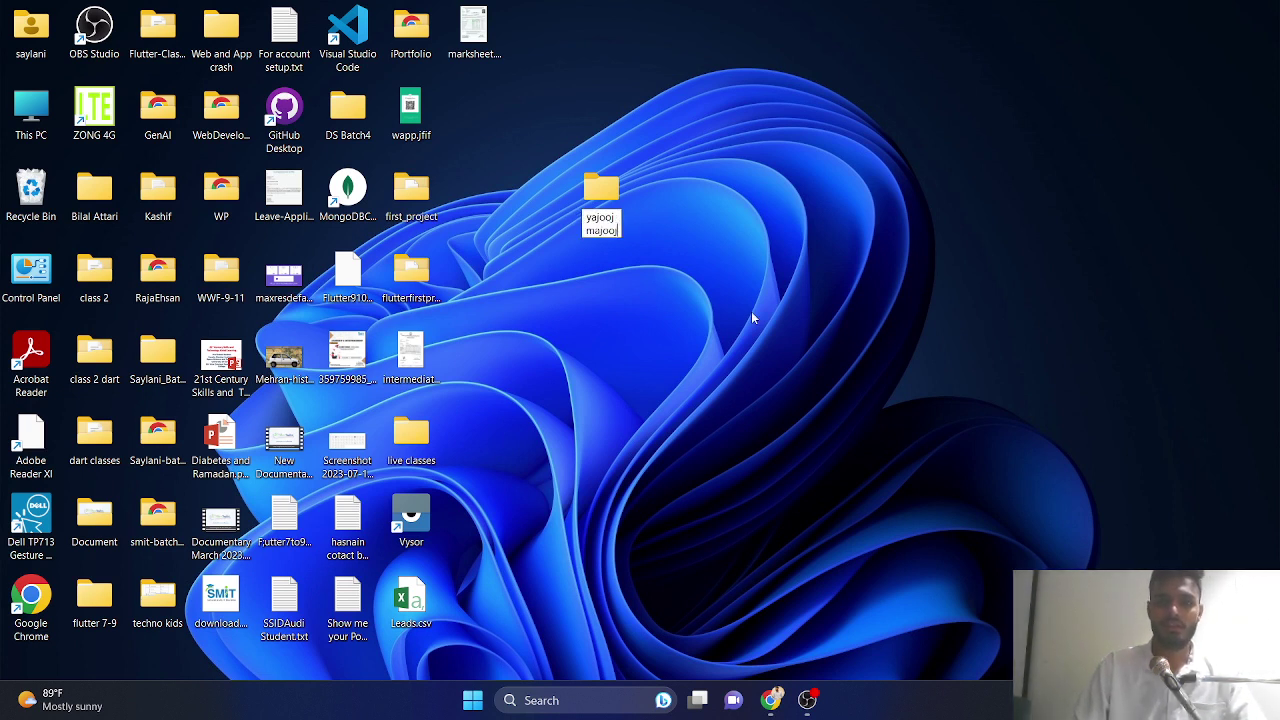
key("Return")
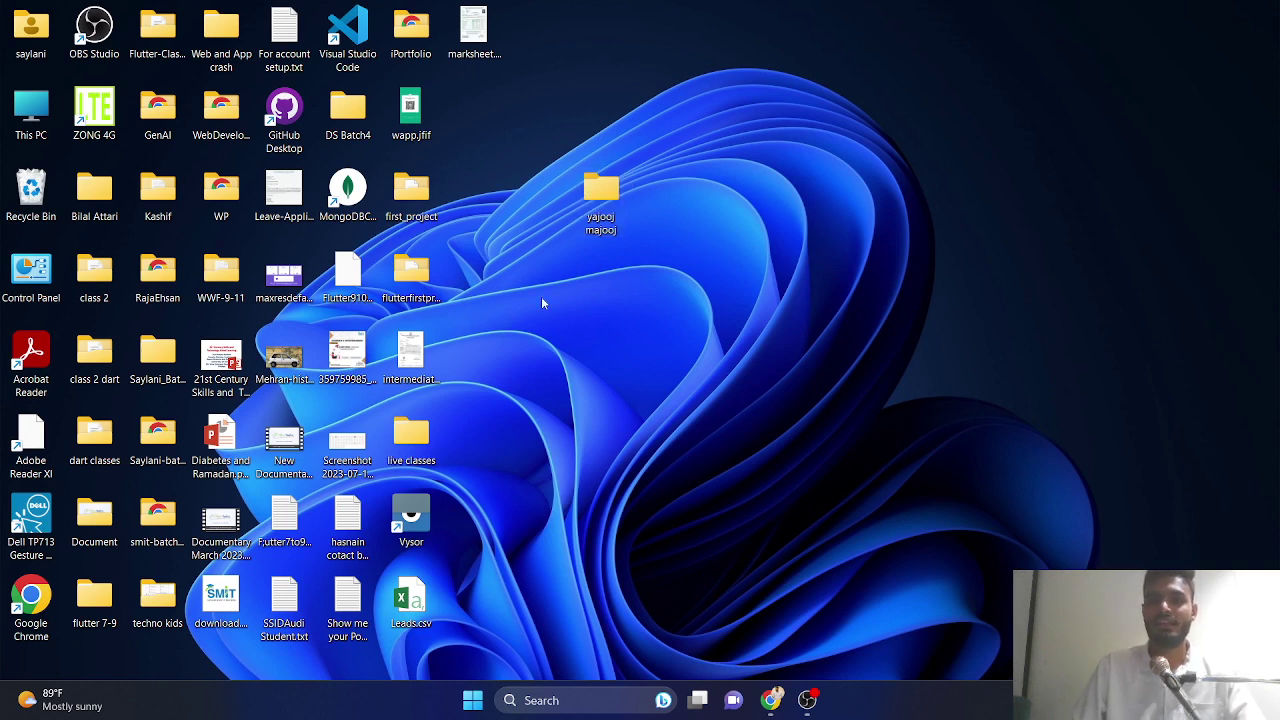
double_click(601, 205)
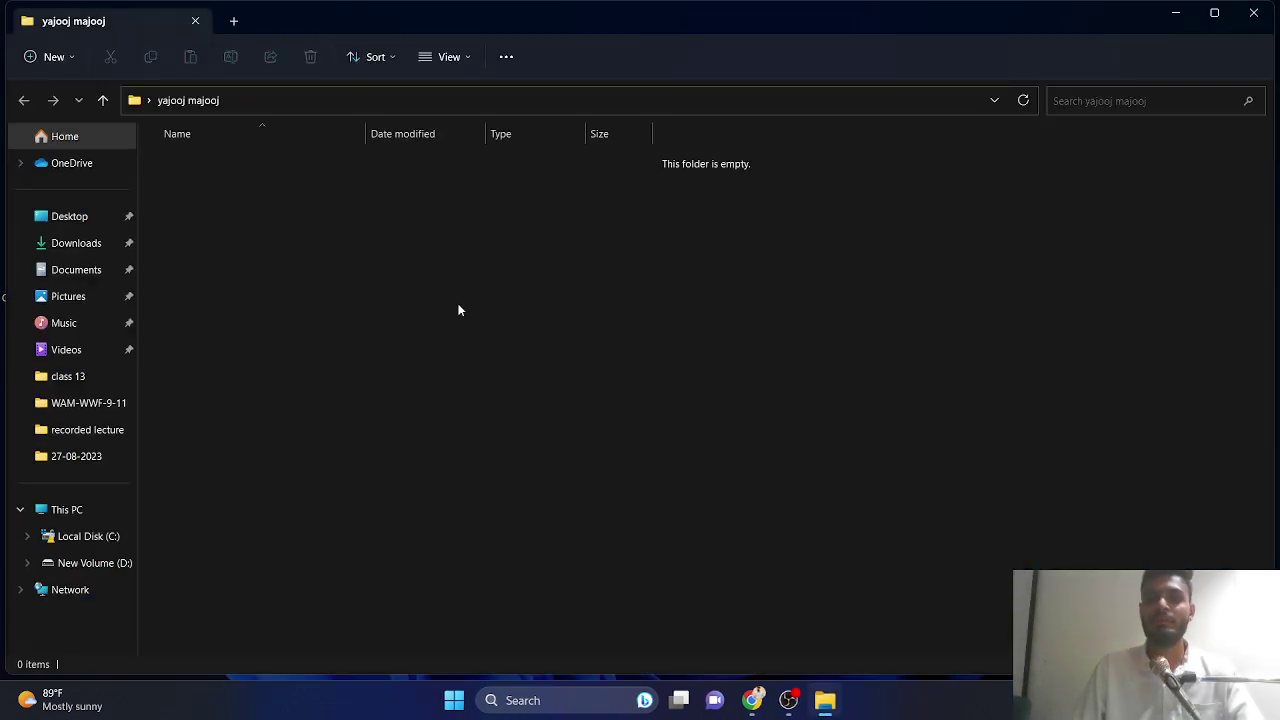
- Create a 'github' subfolder inside yajooj majooj and open it
right_click(323, 217)
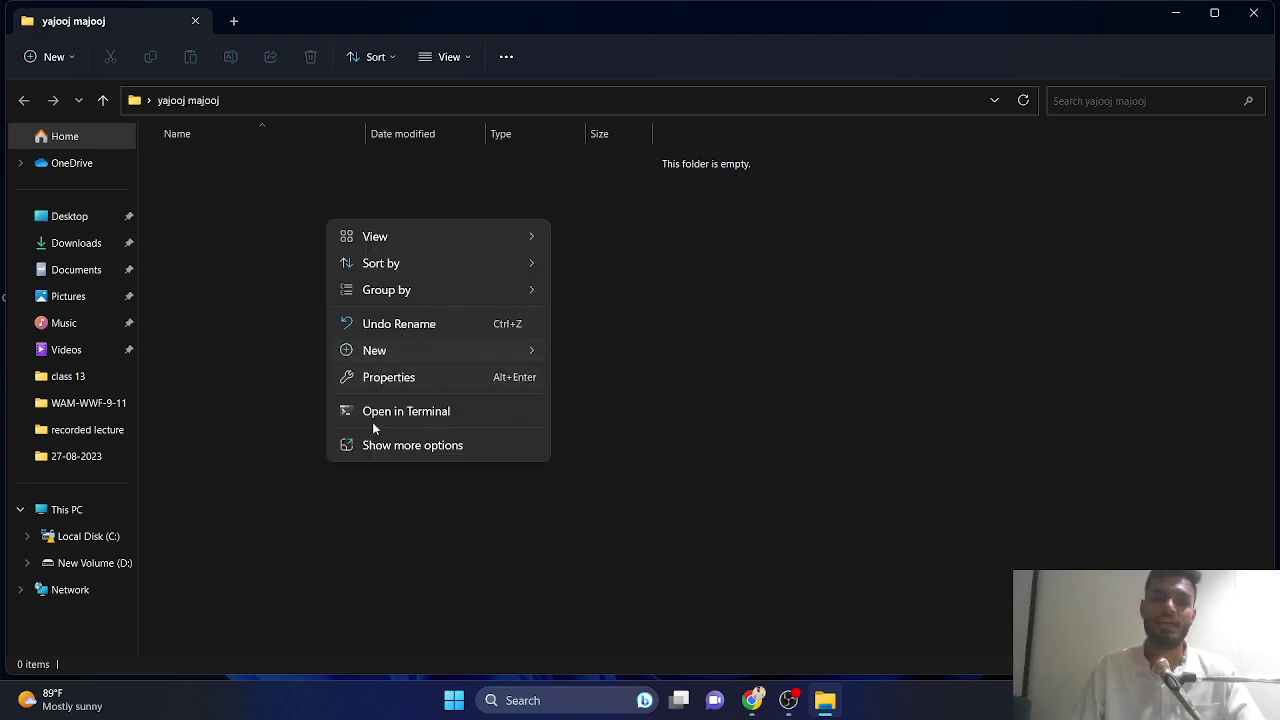
left_click(557, 356)
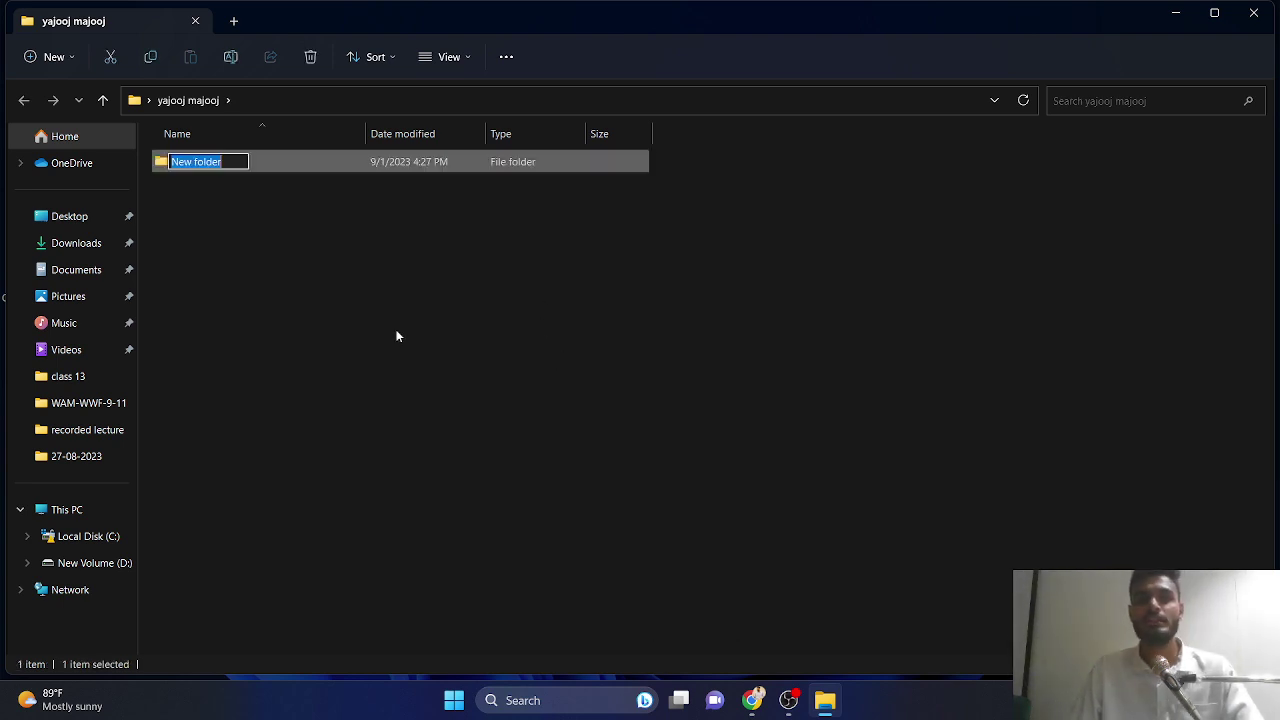
type("github")
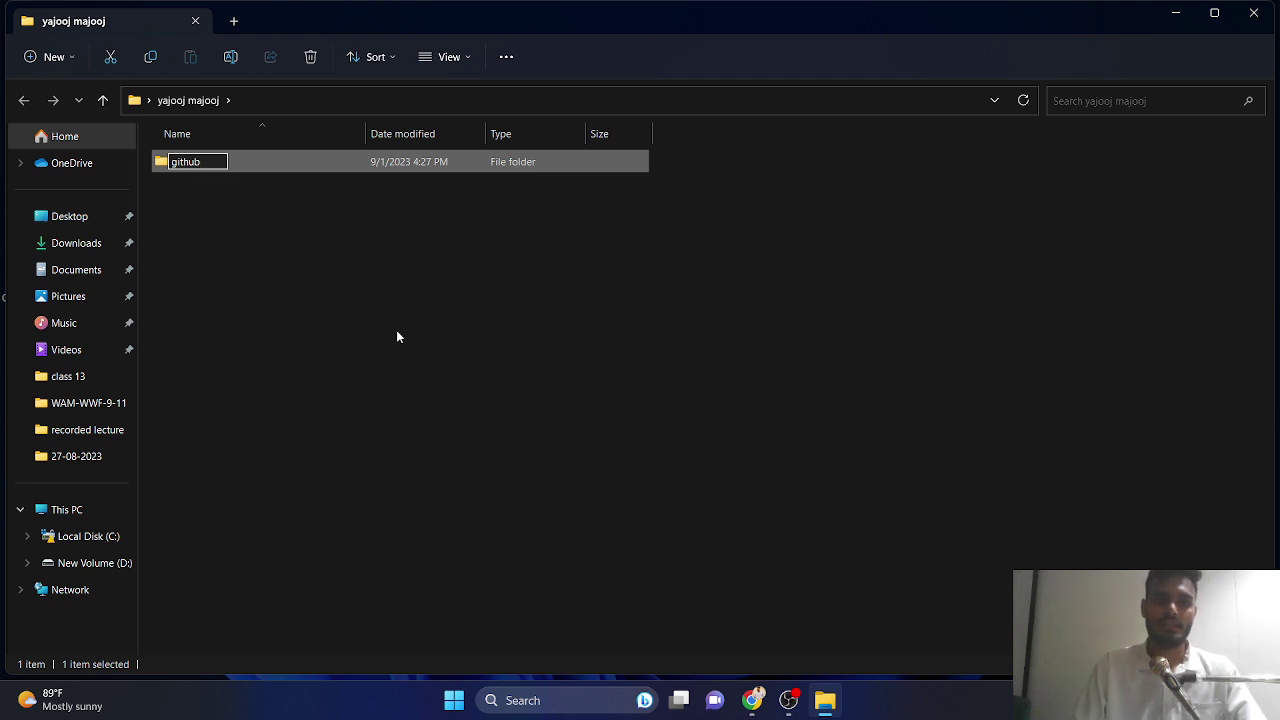
key("Return")
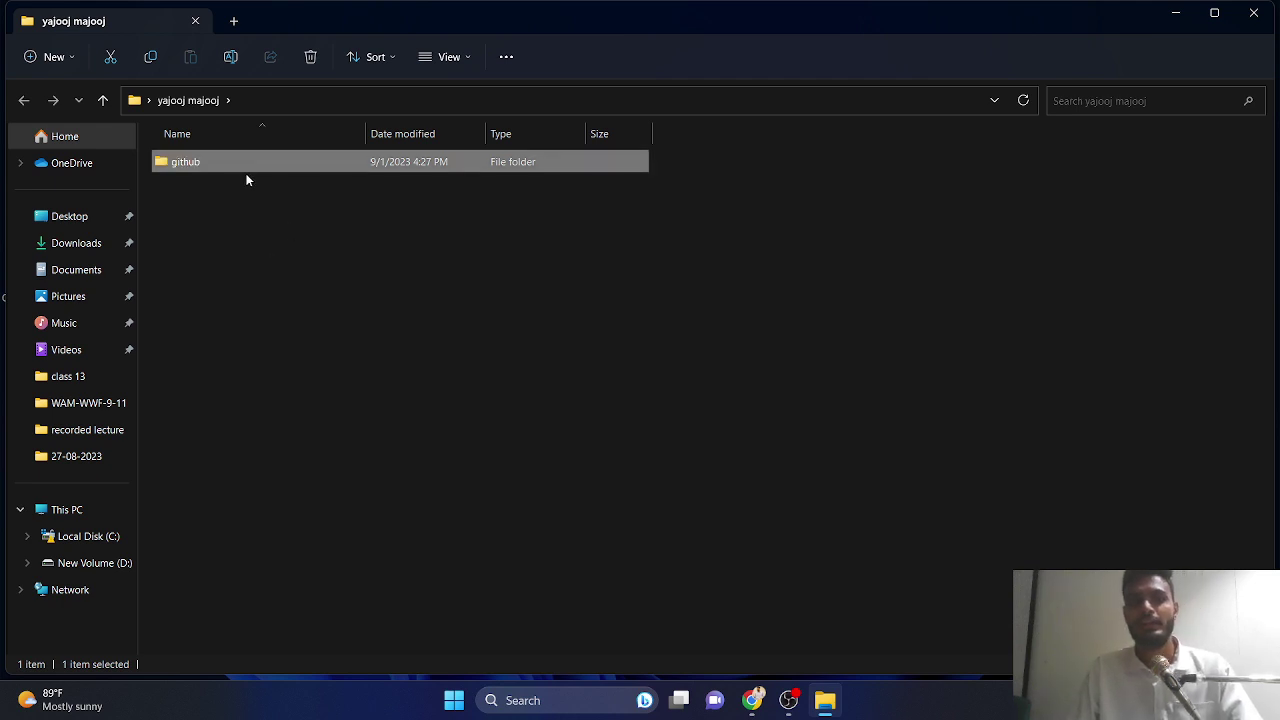
double_click(221, 169)
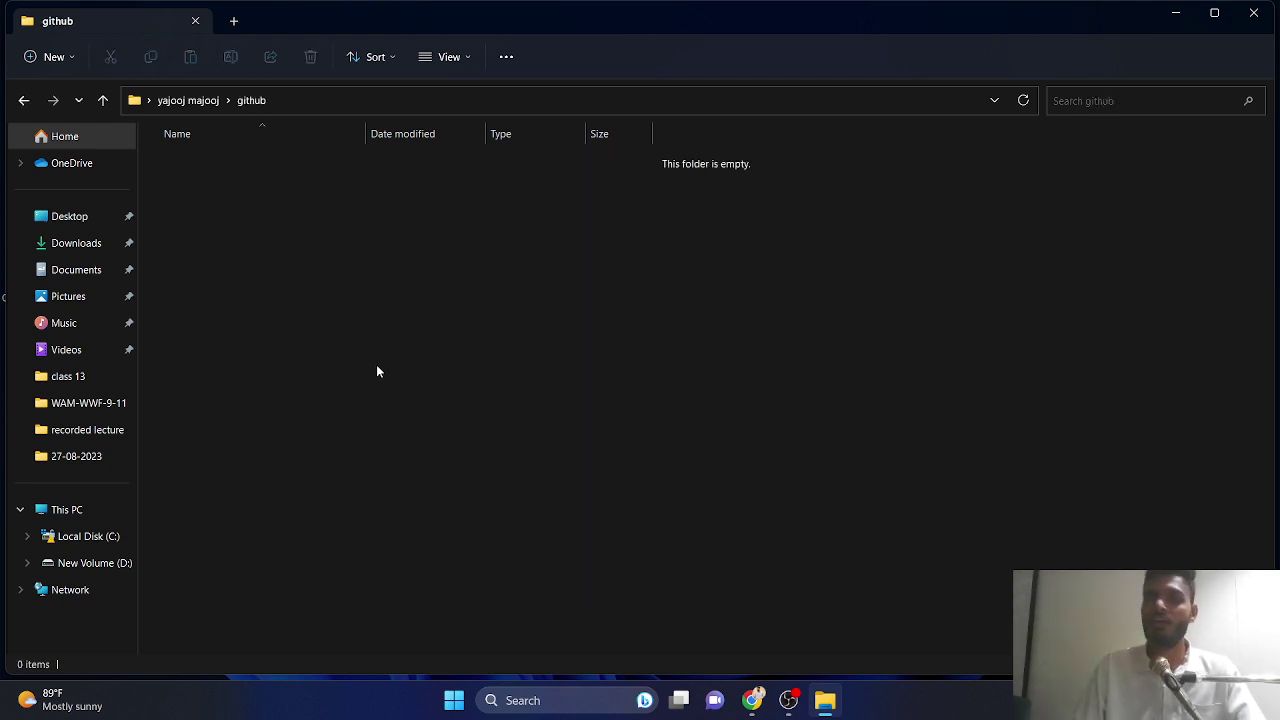
- Open the empty github folder in Visual Studio Code
right_click(301, 218)
left_click(408, 407)
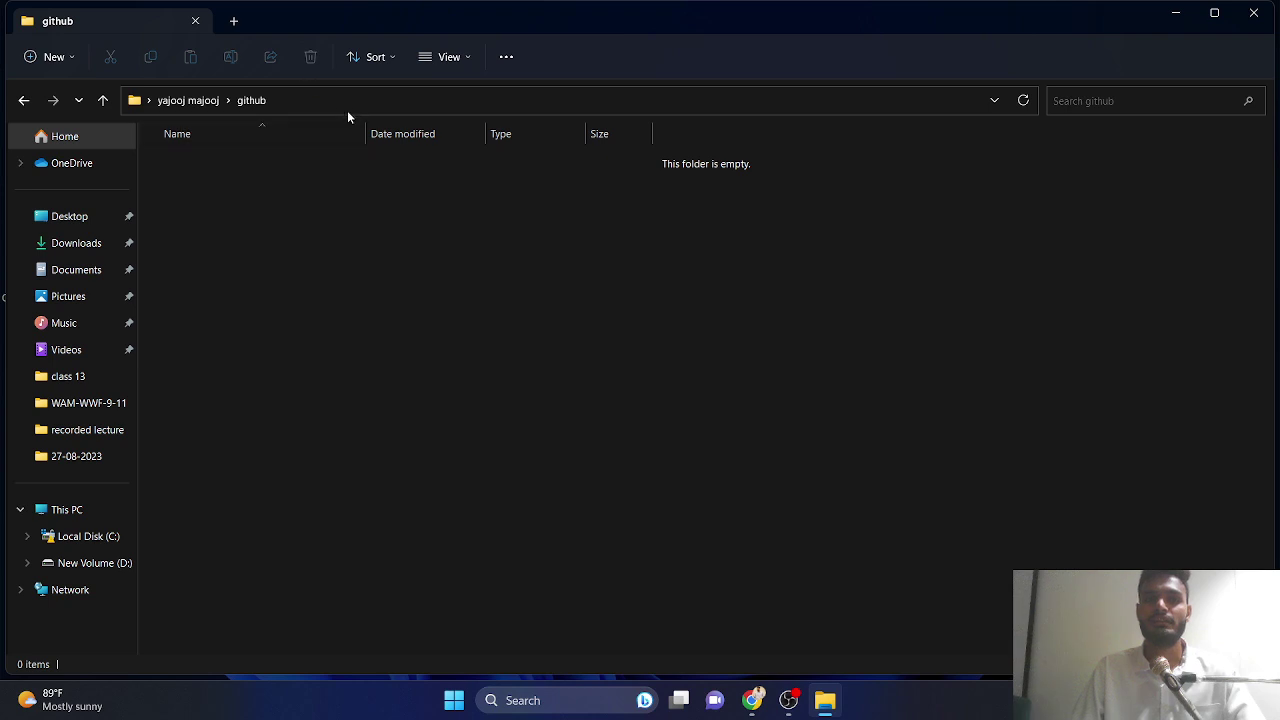
right_click(336, 466)
left_click(369, 457)
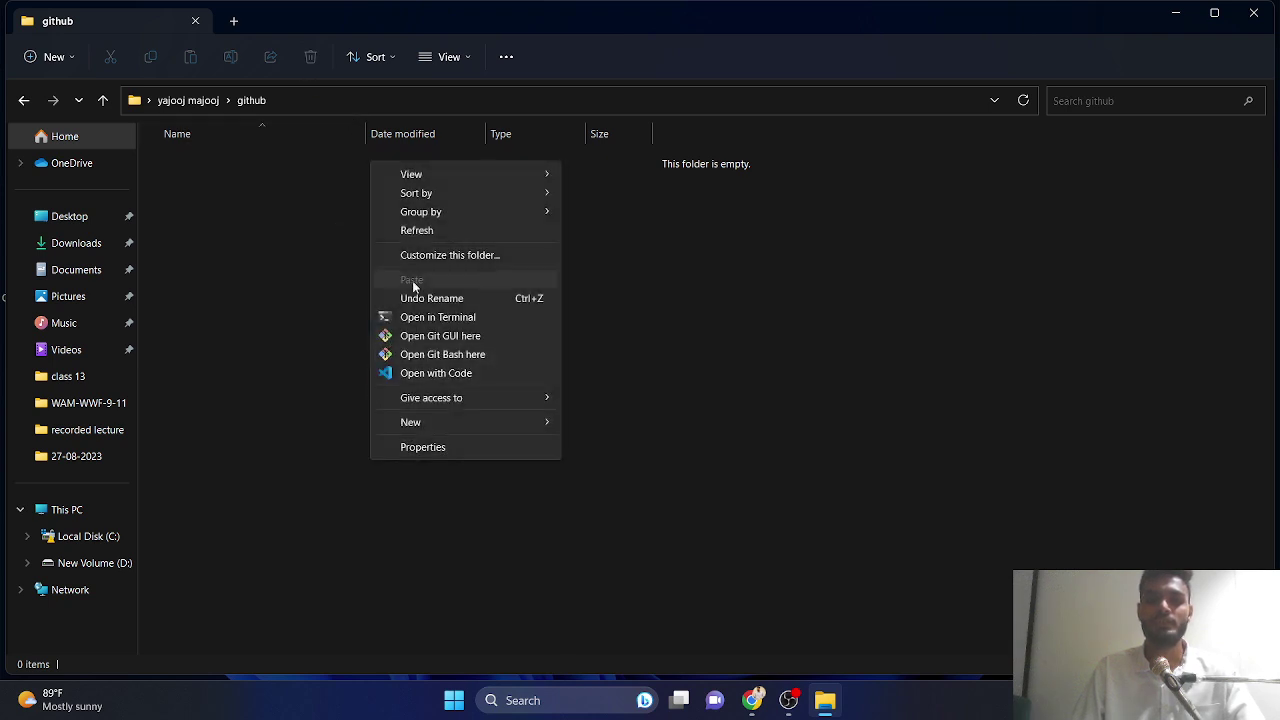
left_click(413, 372)
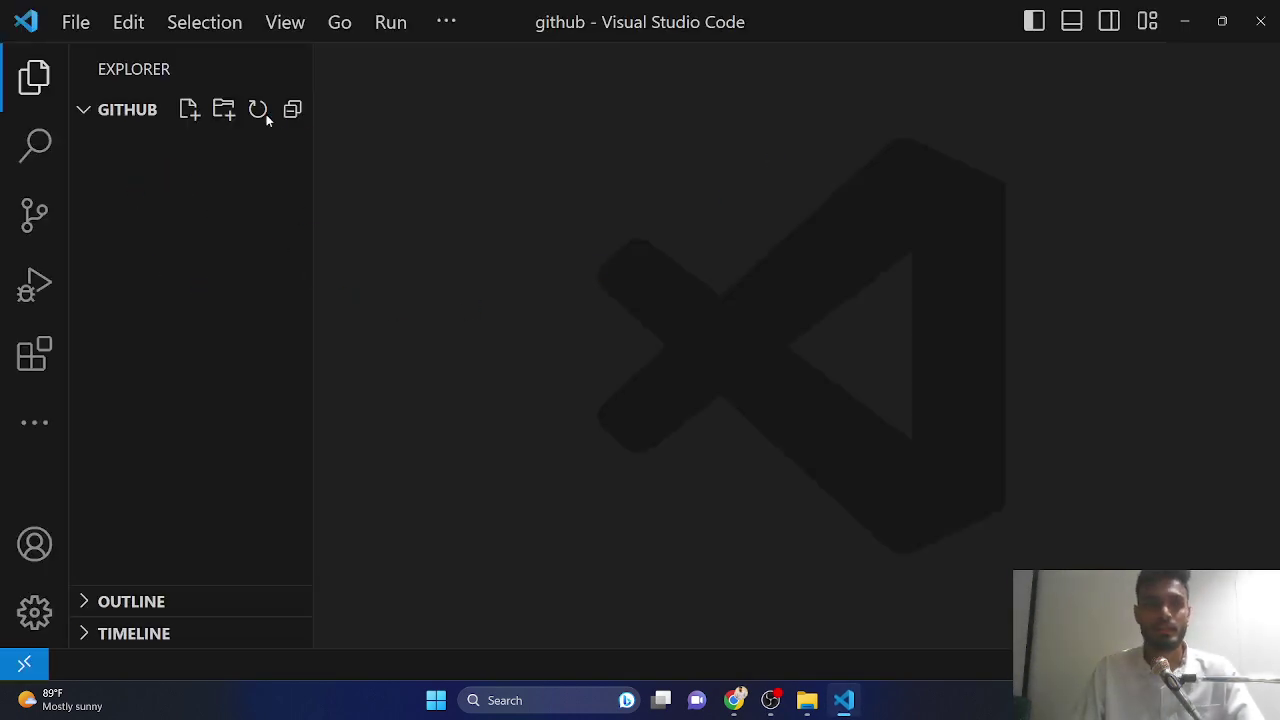
- Create index.html and fill it with HTML boilerplate using the ! abbreviation
left_click(188, 110)
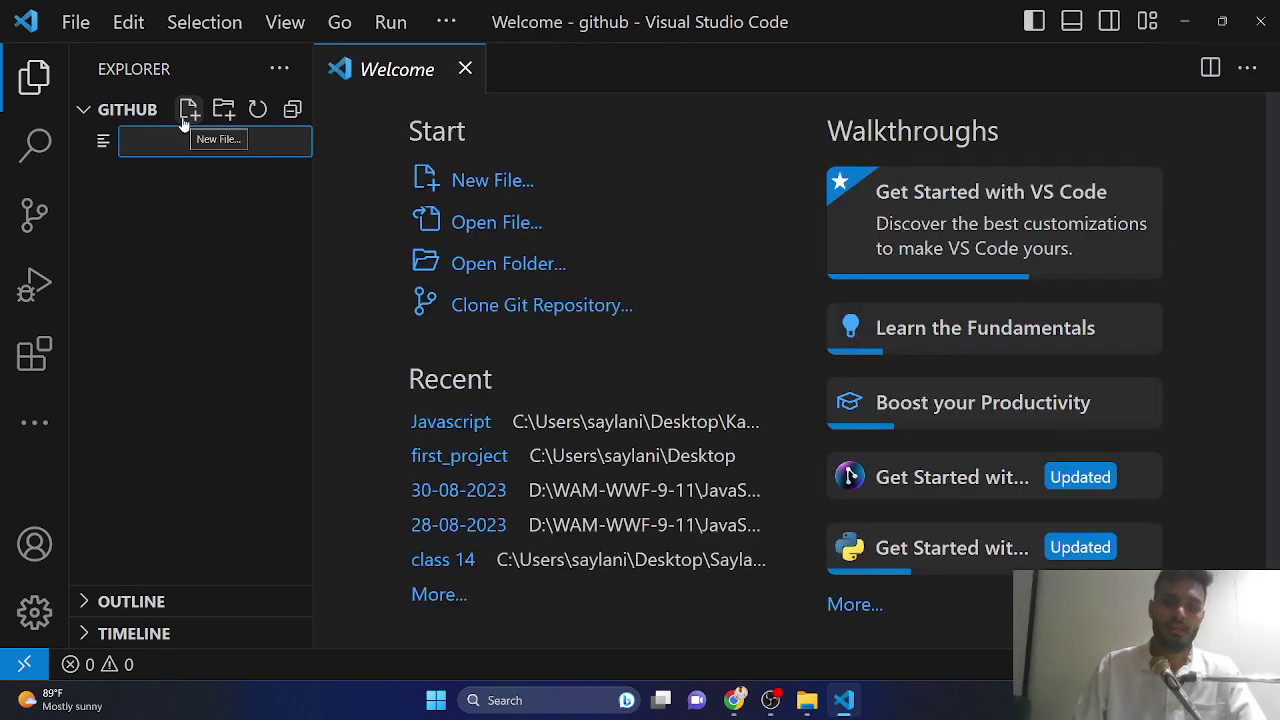
type("index.html")
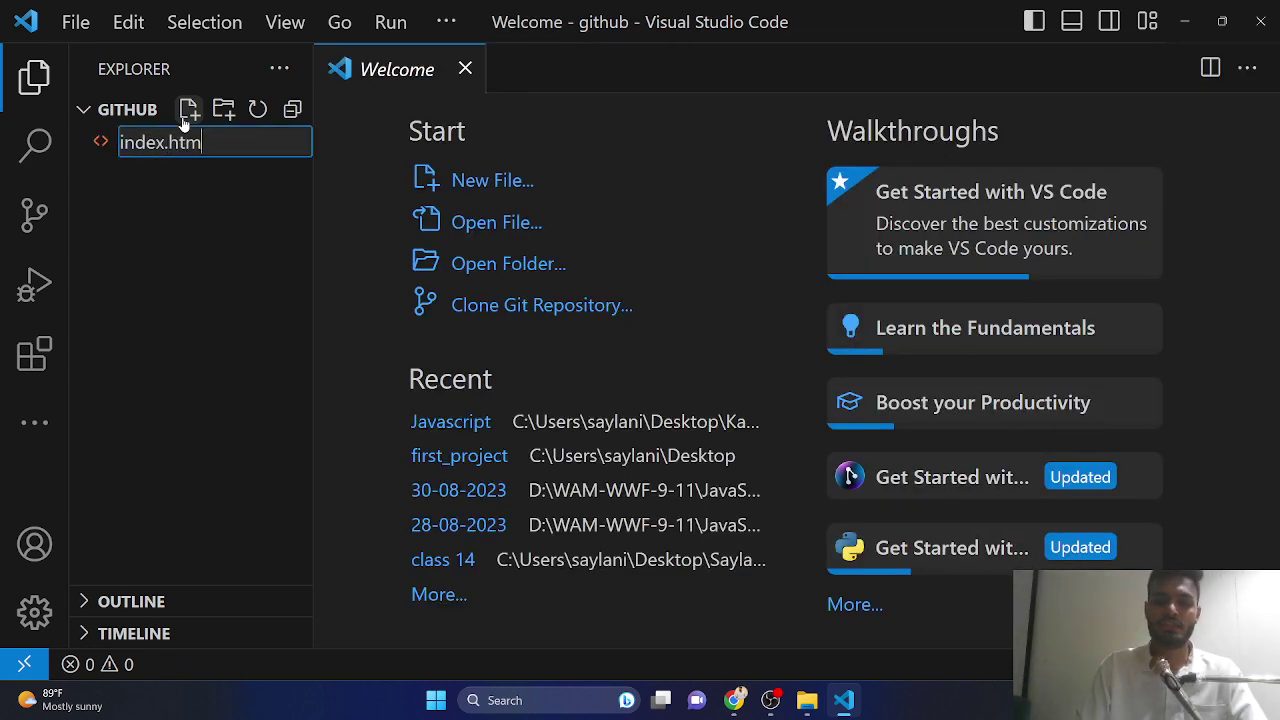
key("Return")
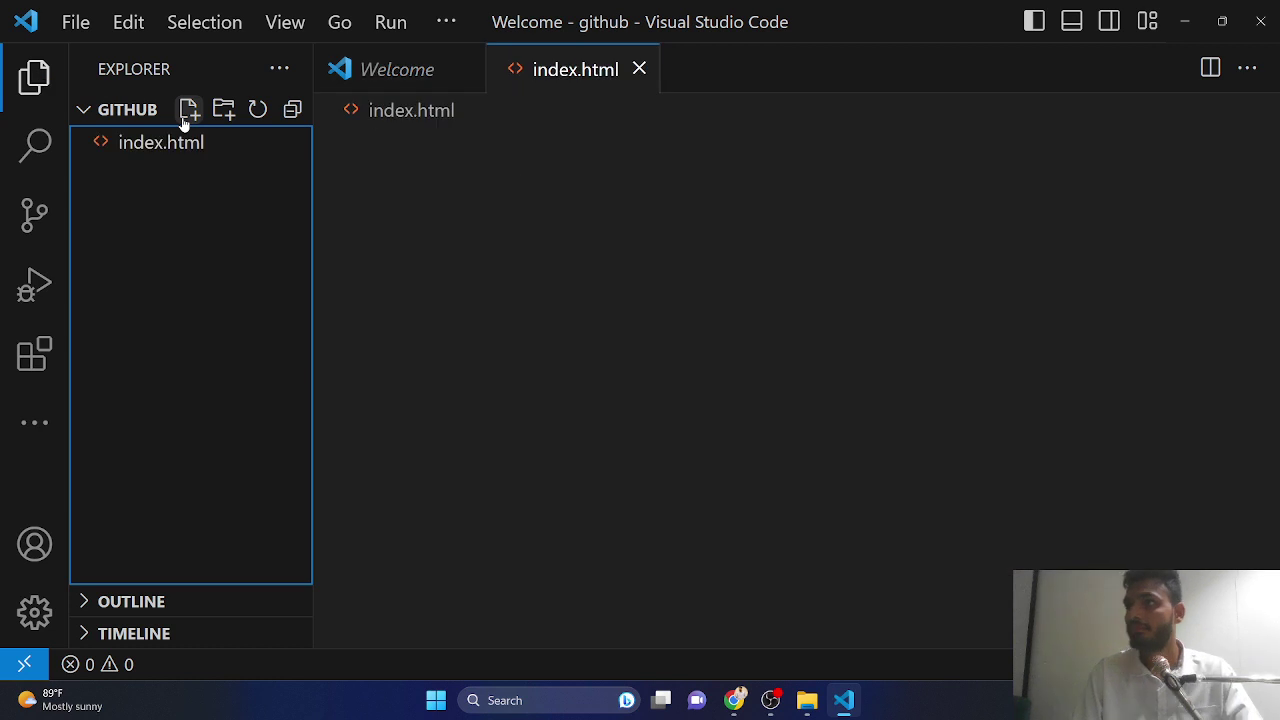
type("!")
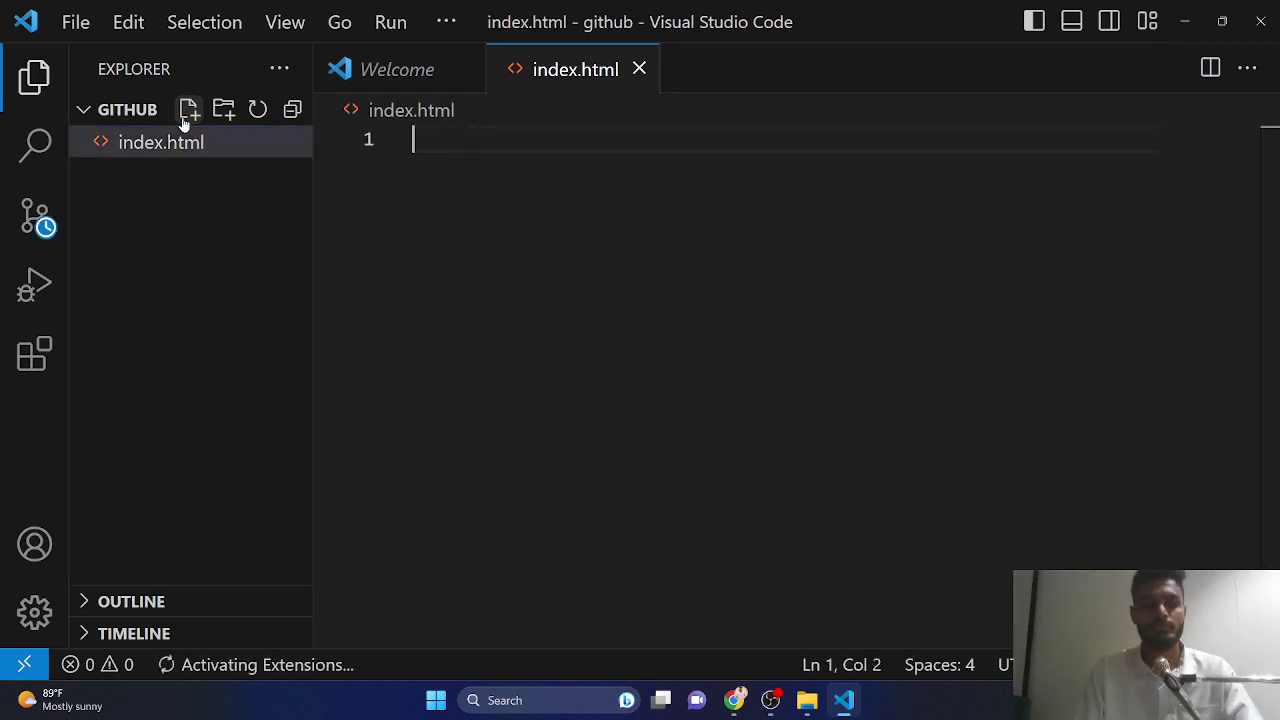
key("BackSpace")
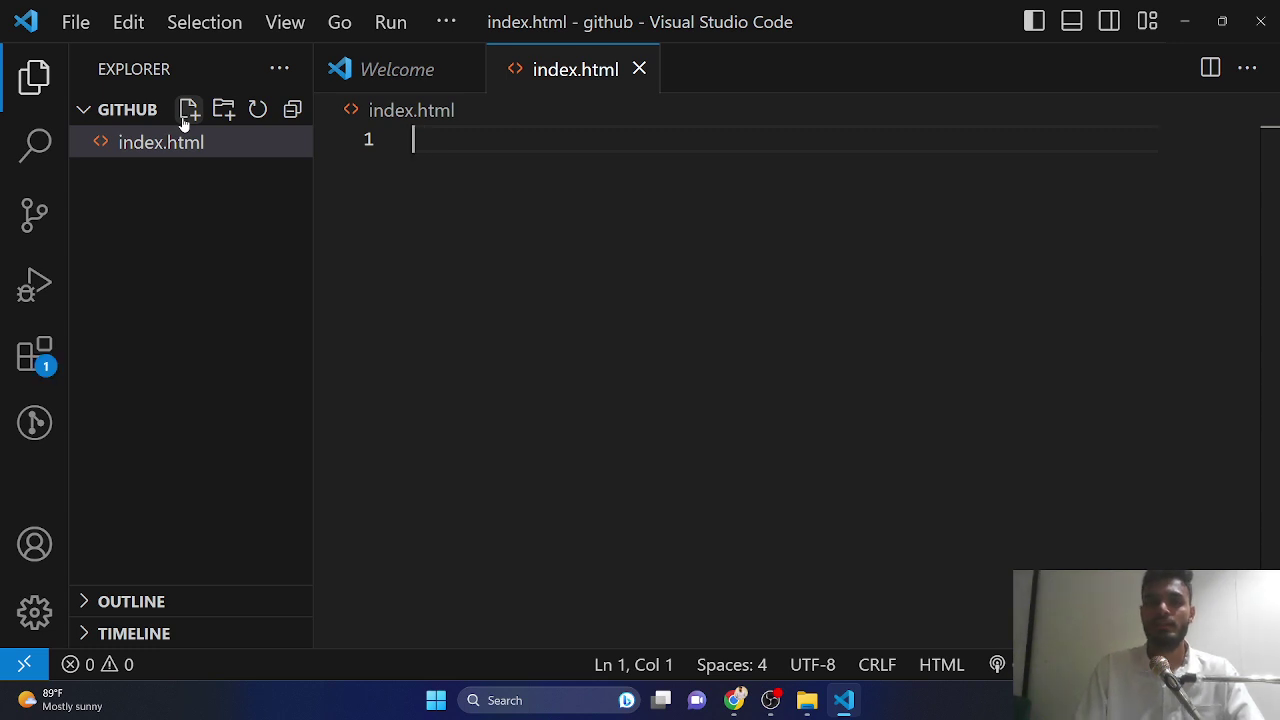
type("!")
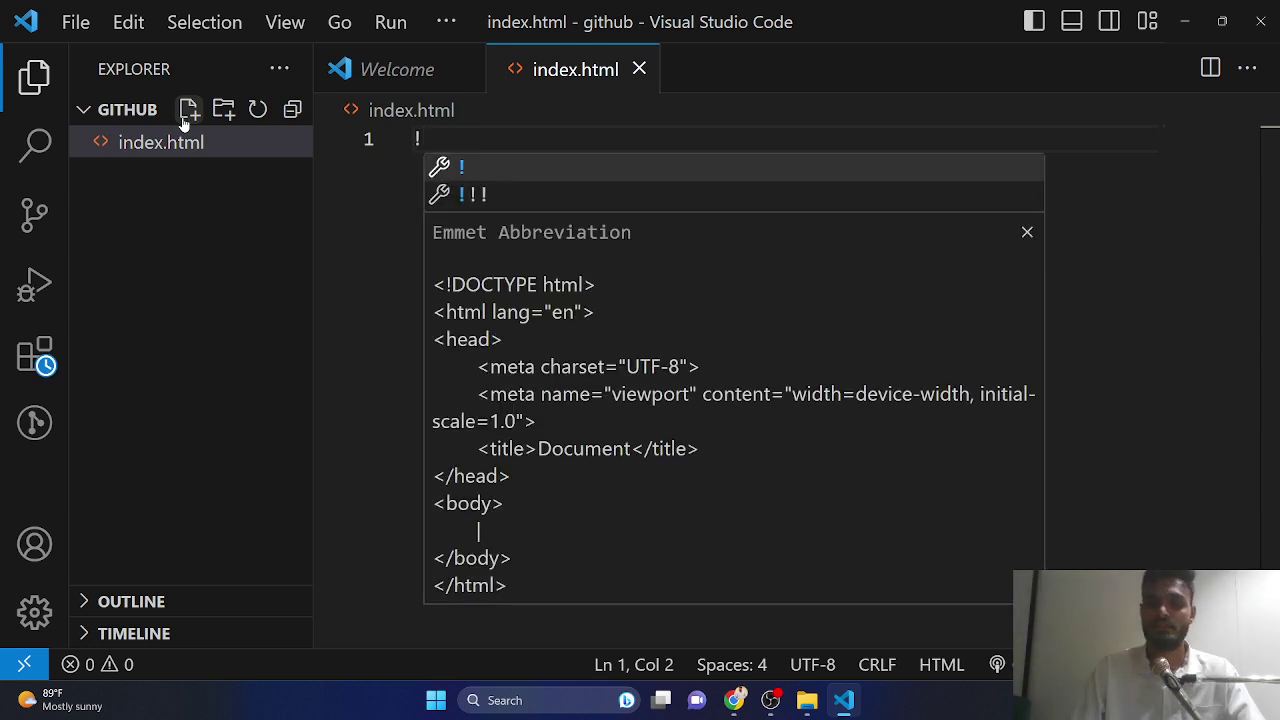
key("Tab")
key("Tab")
key("Tab")
key("Tab")
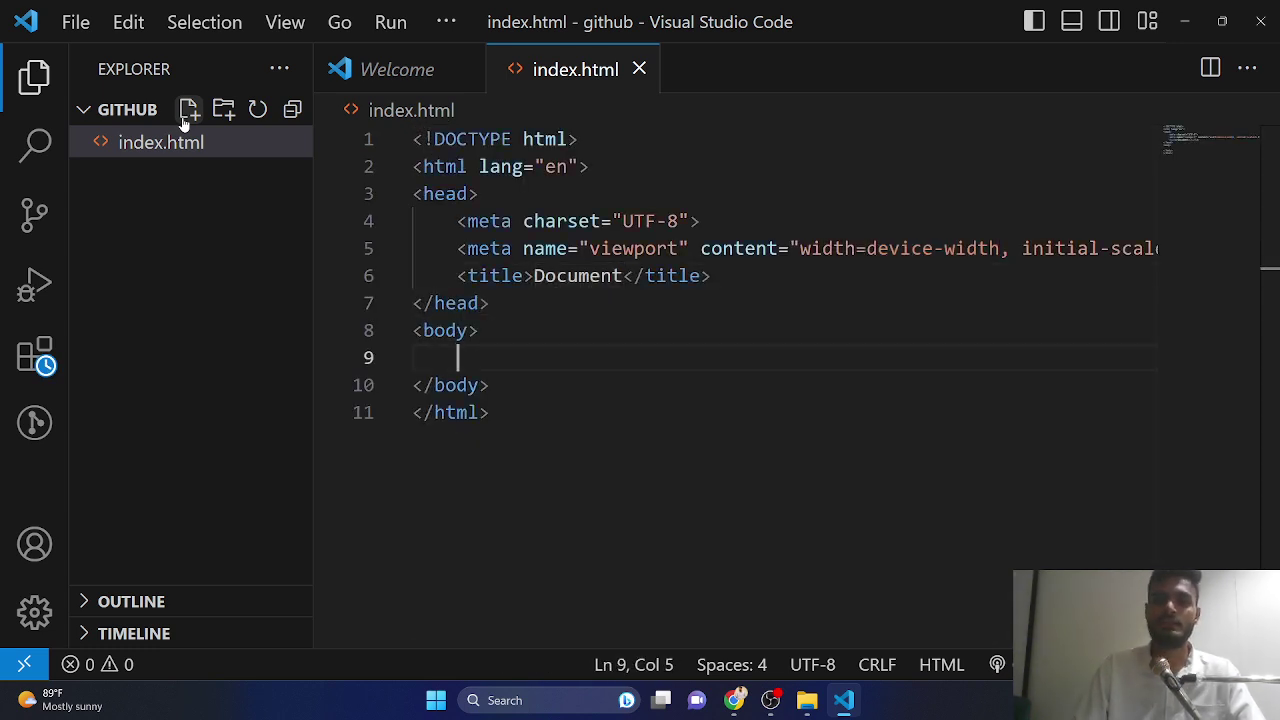
- Add an h1 heading reading 'Pyaari si website ...' inside the body
key("Return")
key("Return")
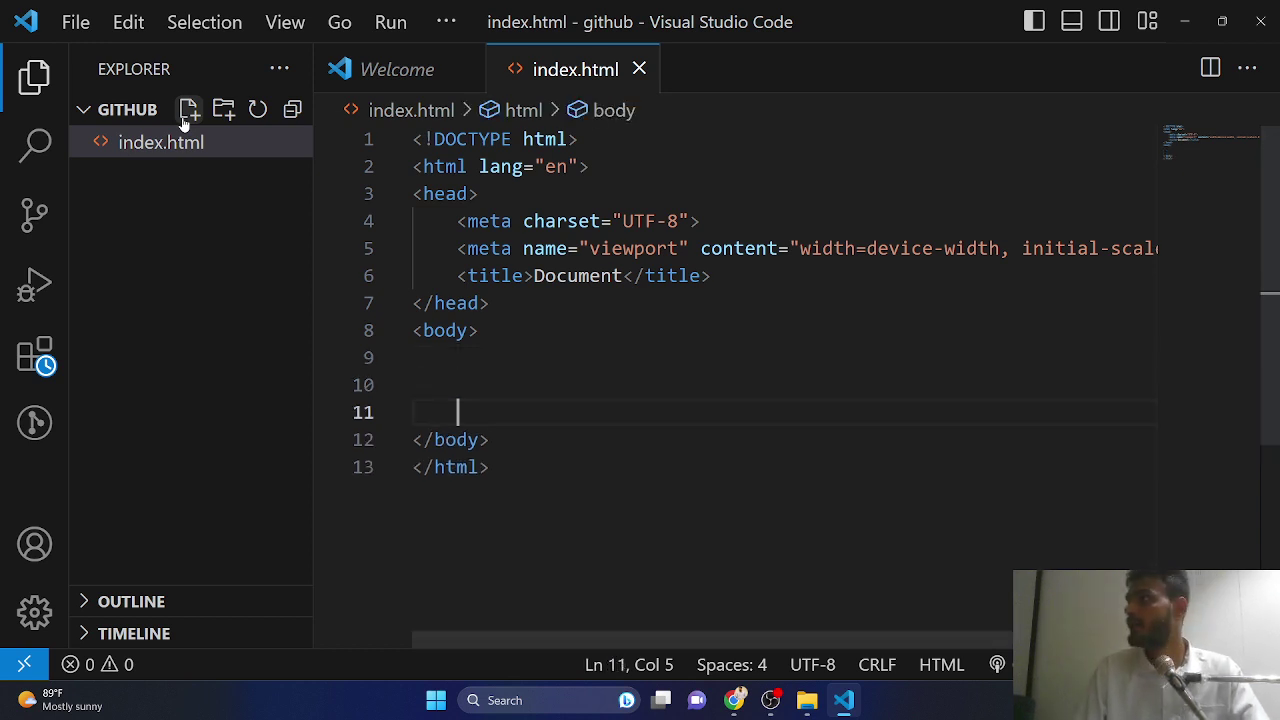
key("Up")
key("Return")
type("h1")
key("Tab")
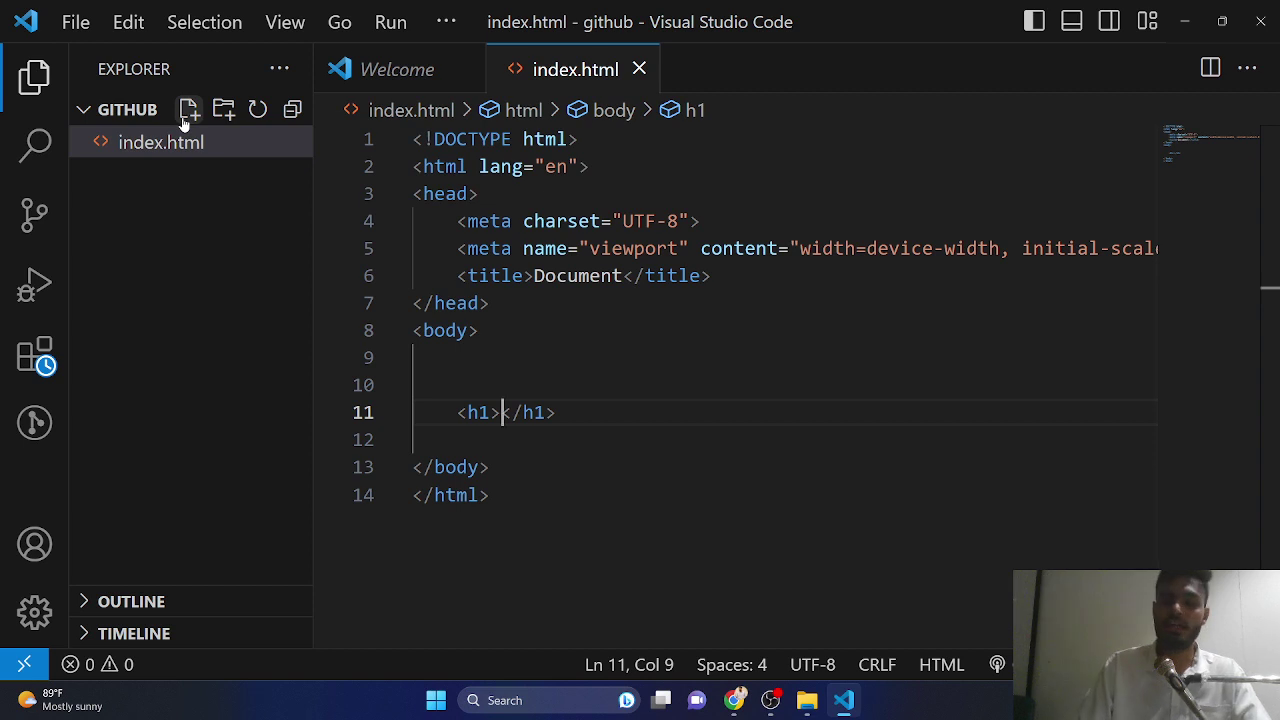
type("Pyaari si ")
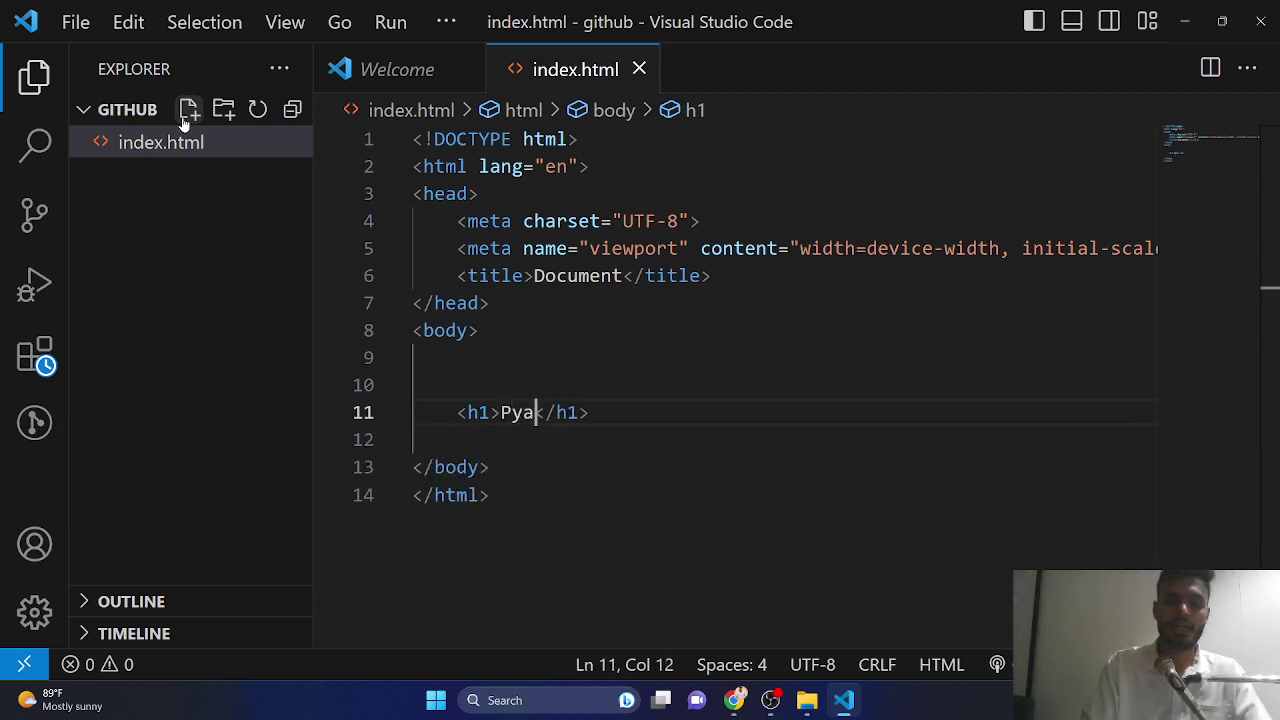
type("pii")
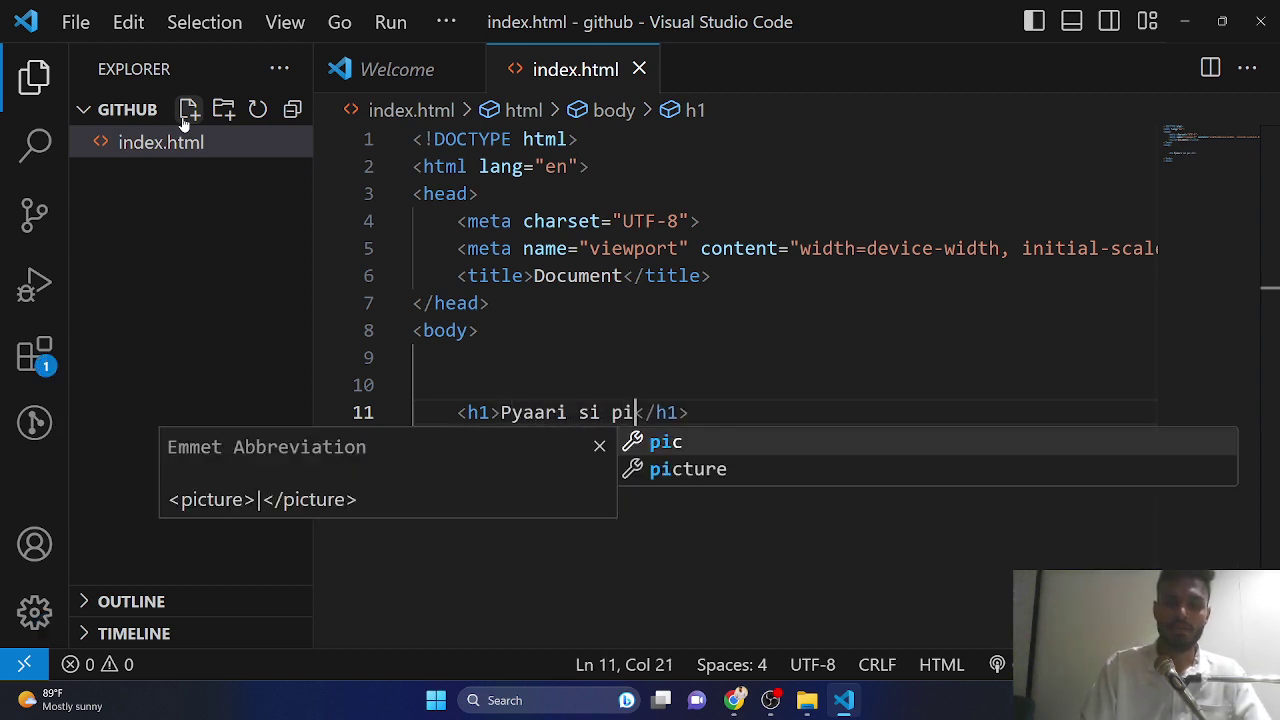
key("BackSpace")
key("BackSpace")
key("BackSpace")
type("website")
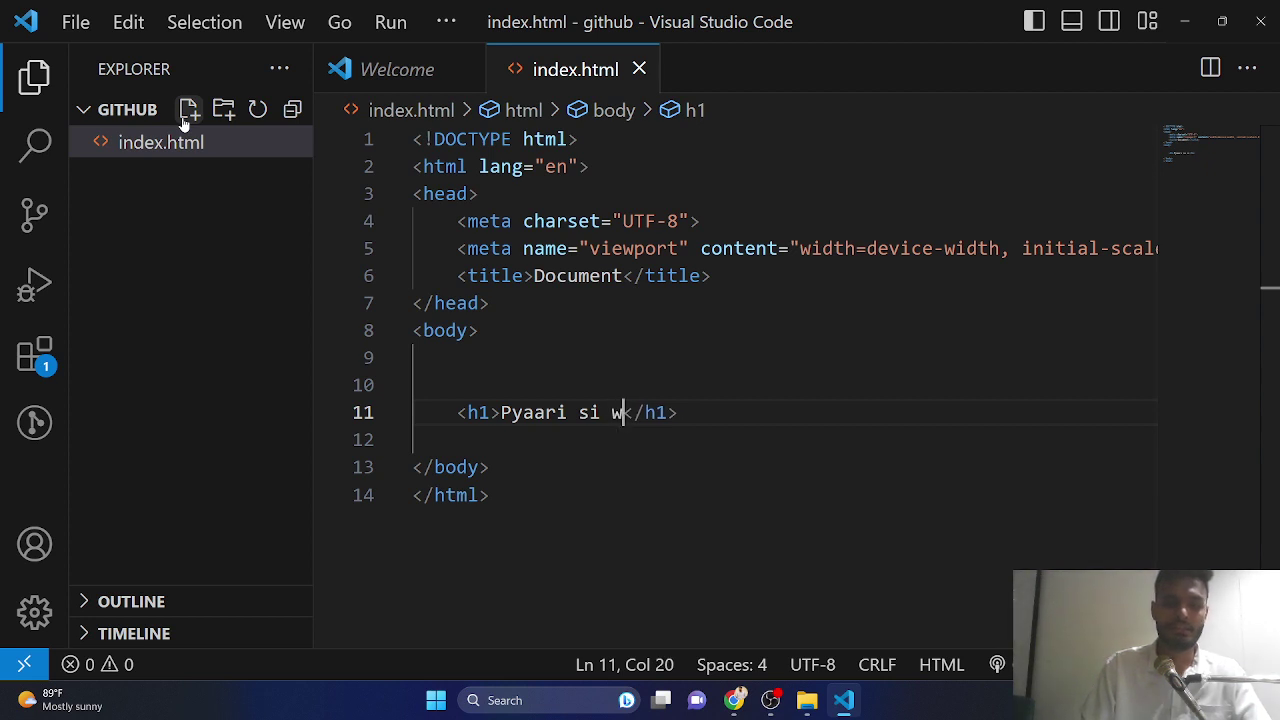
type(" ...")
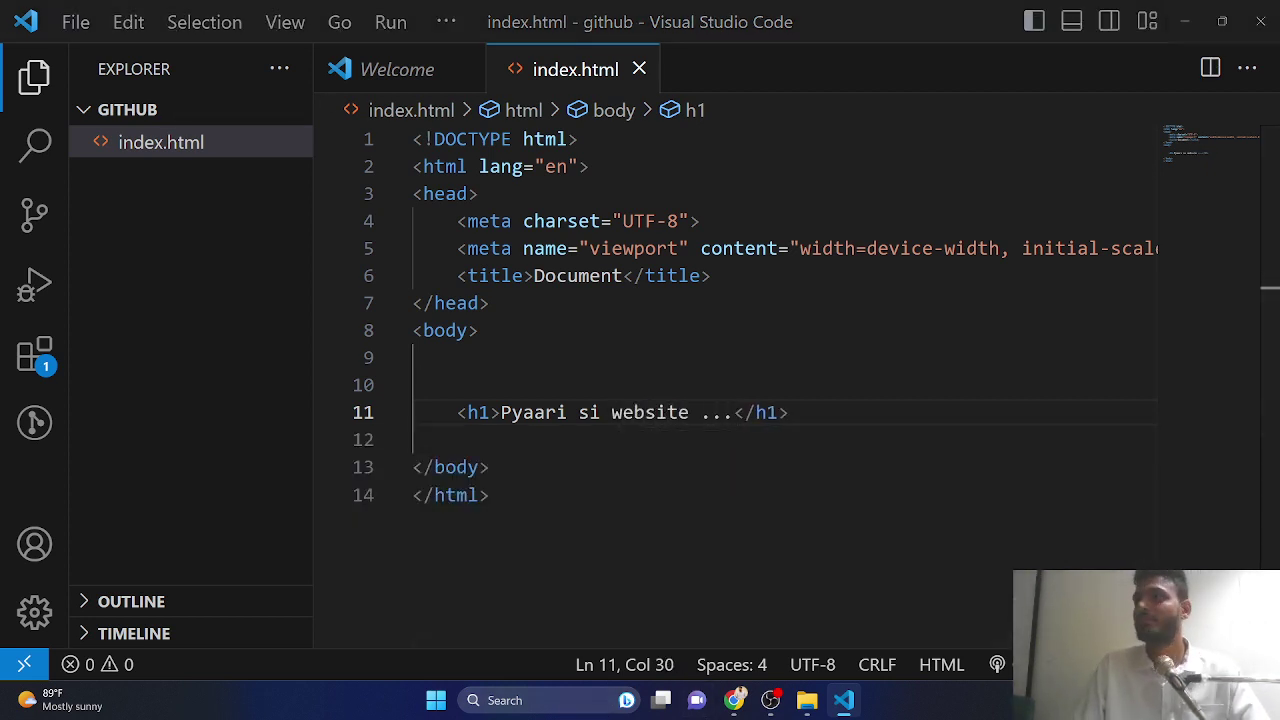
key("alt+Tab")
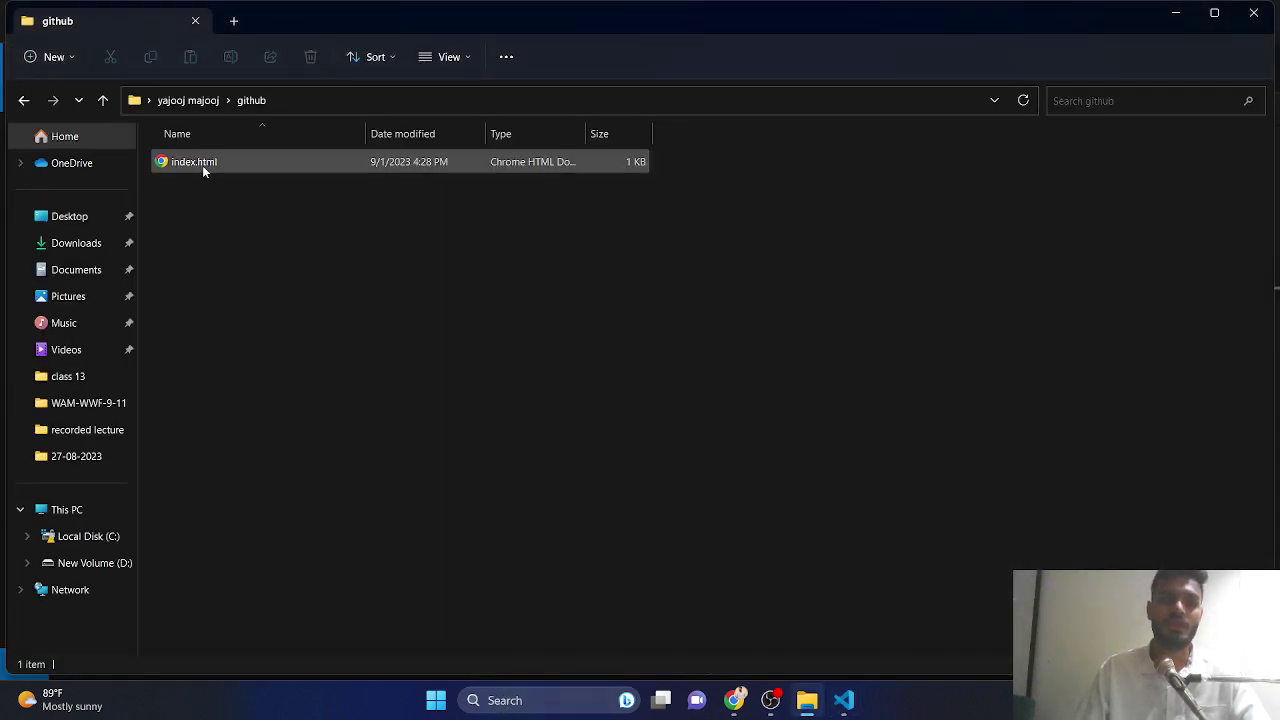
- View index.html in Chrome with its 'Pyaari si website ...' heading, then return to VS Code
double_click(202, 164)
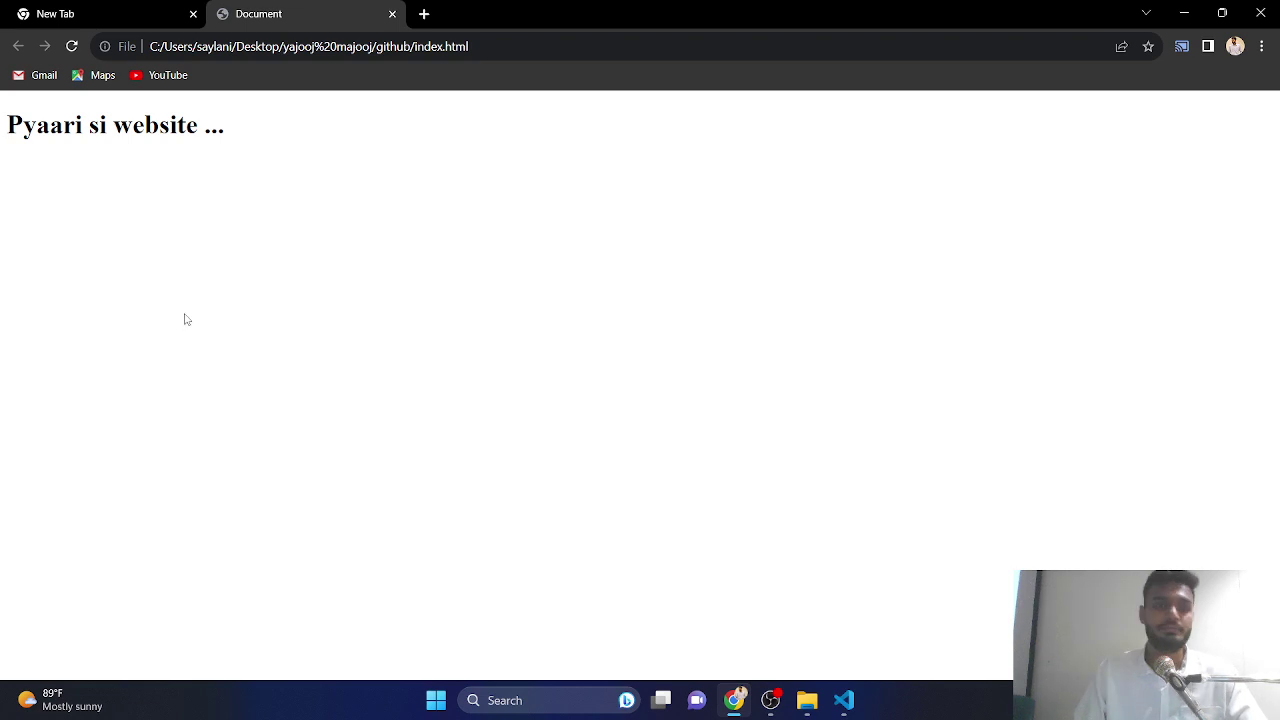
key("alt+Tab")
key("alt+Tab")
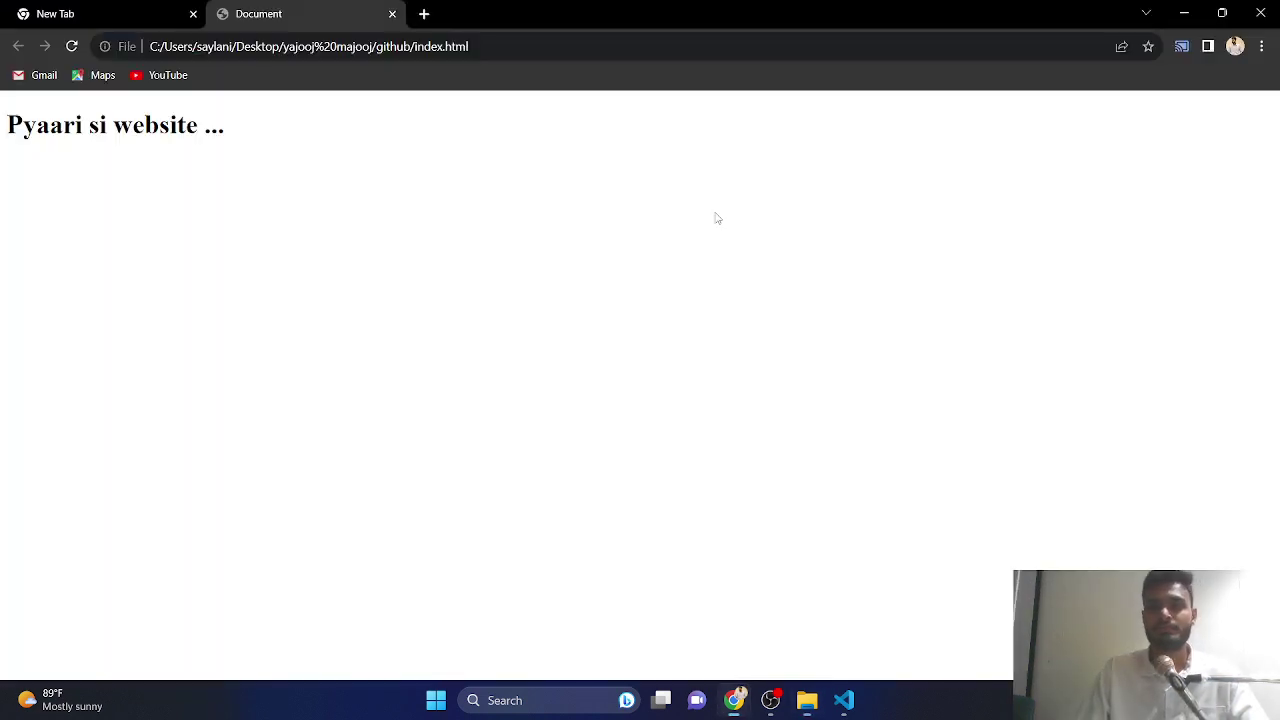
key("alt+Tab")
left_click(1256, 18)
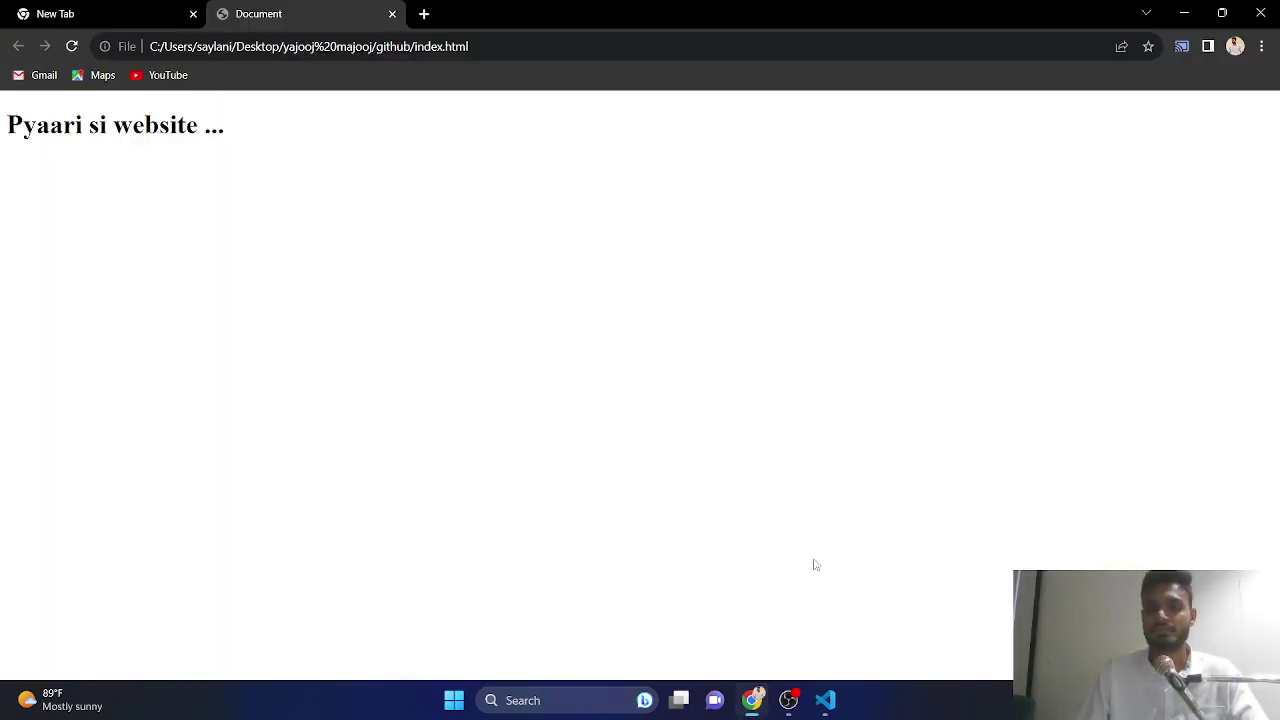
left_click(785, 700)
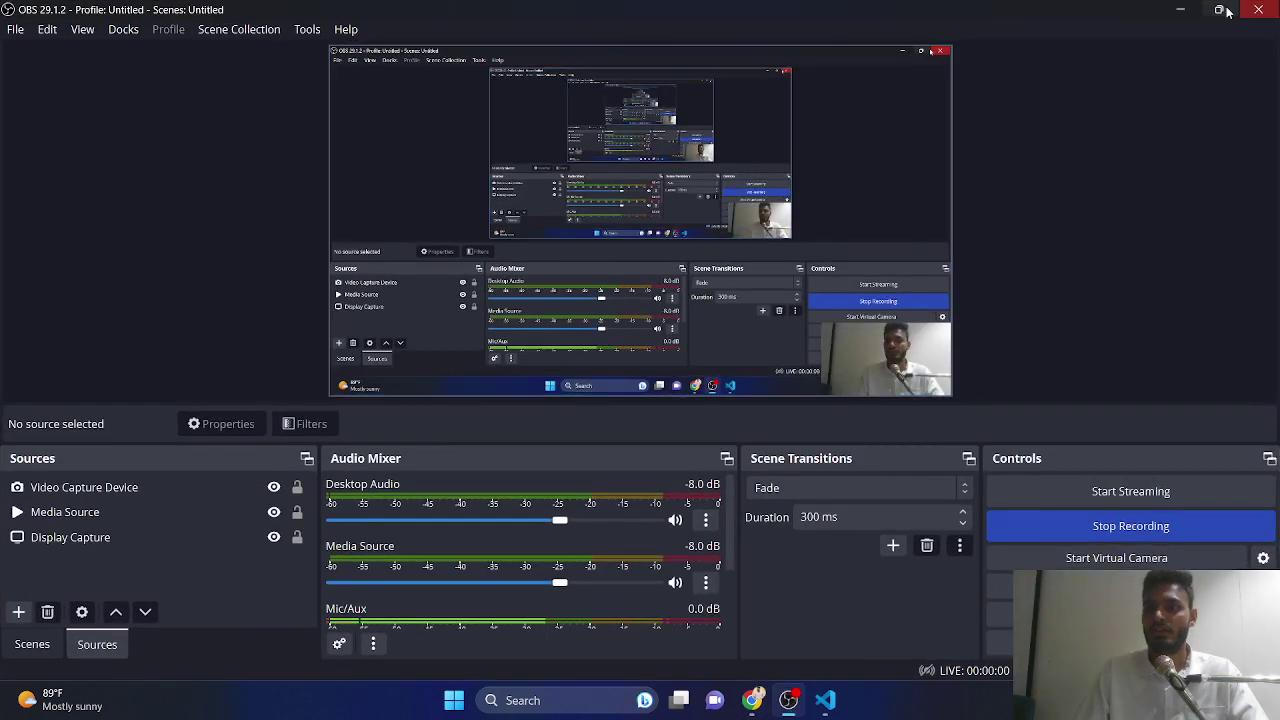
left_click(1180, 10)
left_click(825, 700)
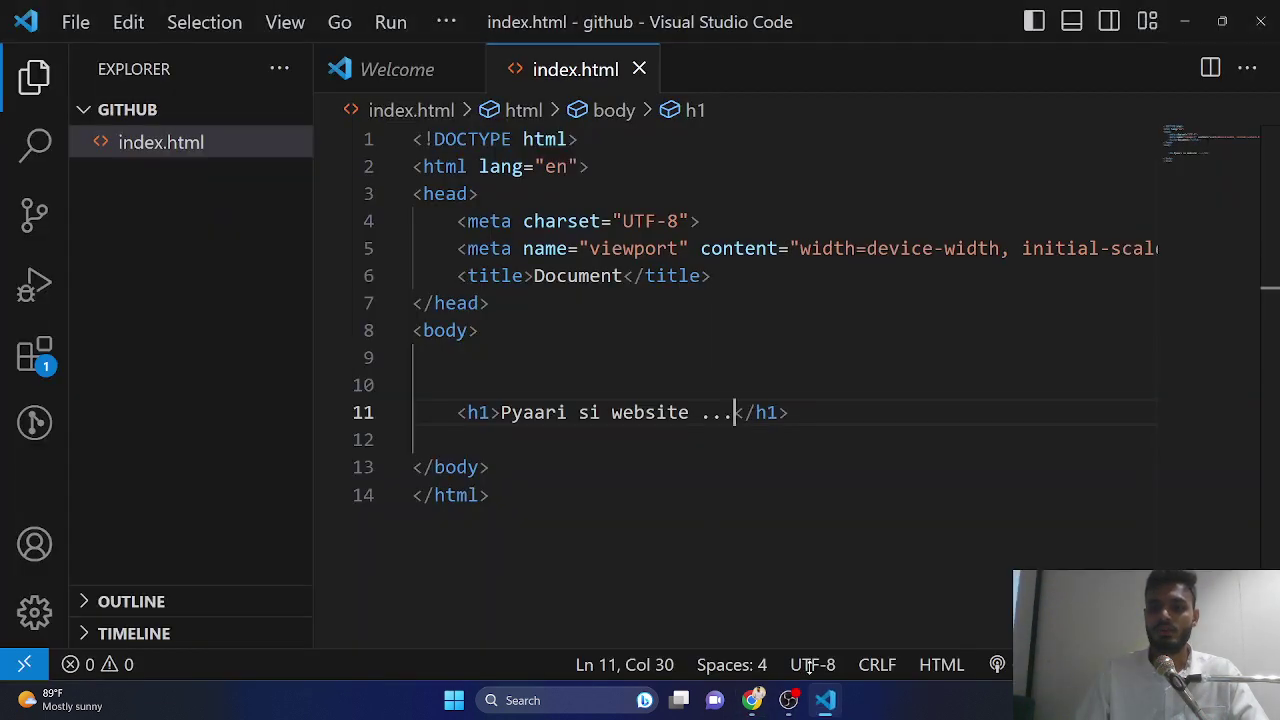
- Add a stylesheet link to style.css under the title and create style.css
left_click(731, 276)
key("Return")
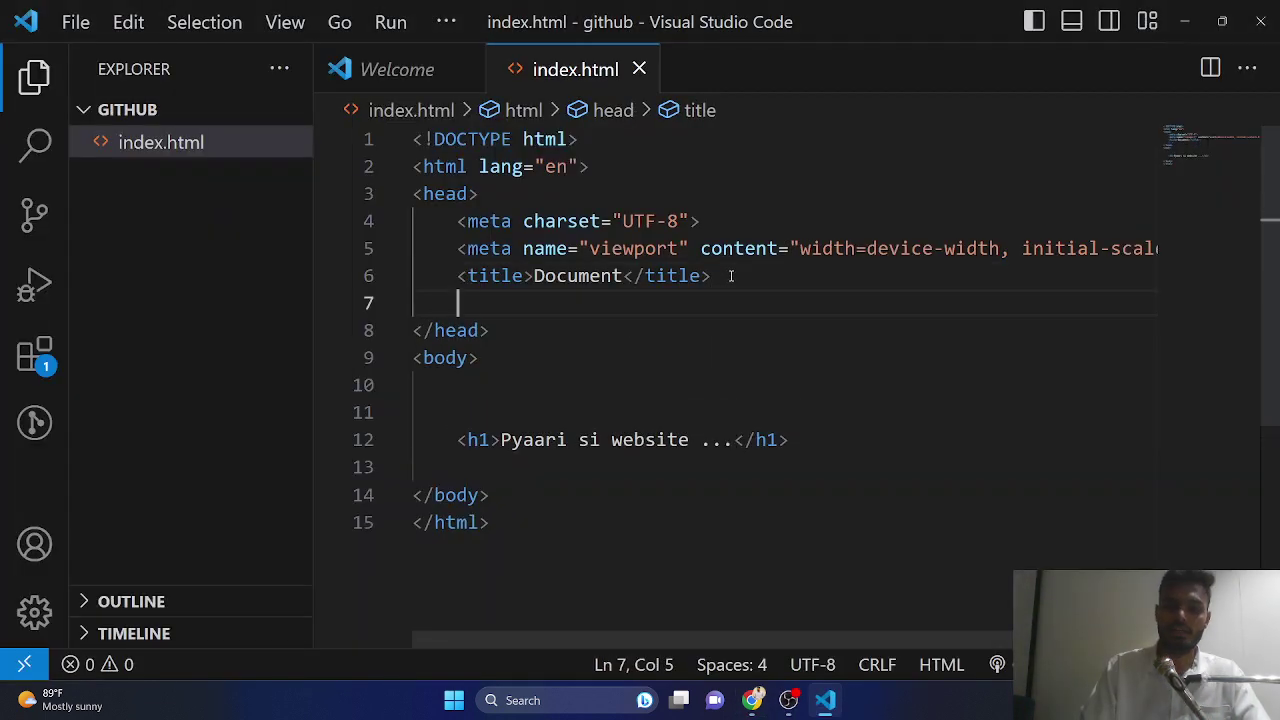
type("link")
key("Return")
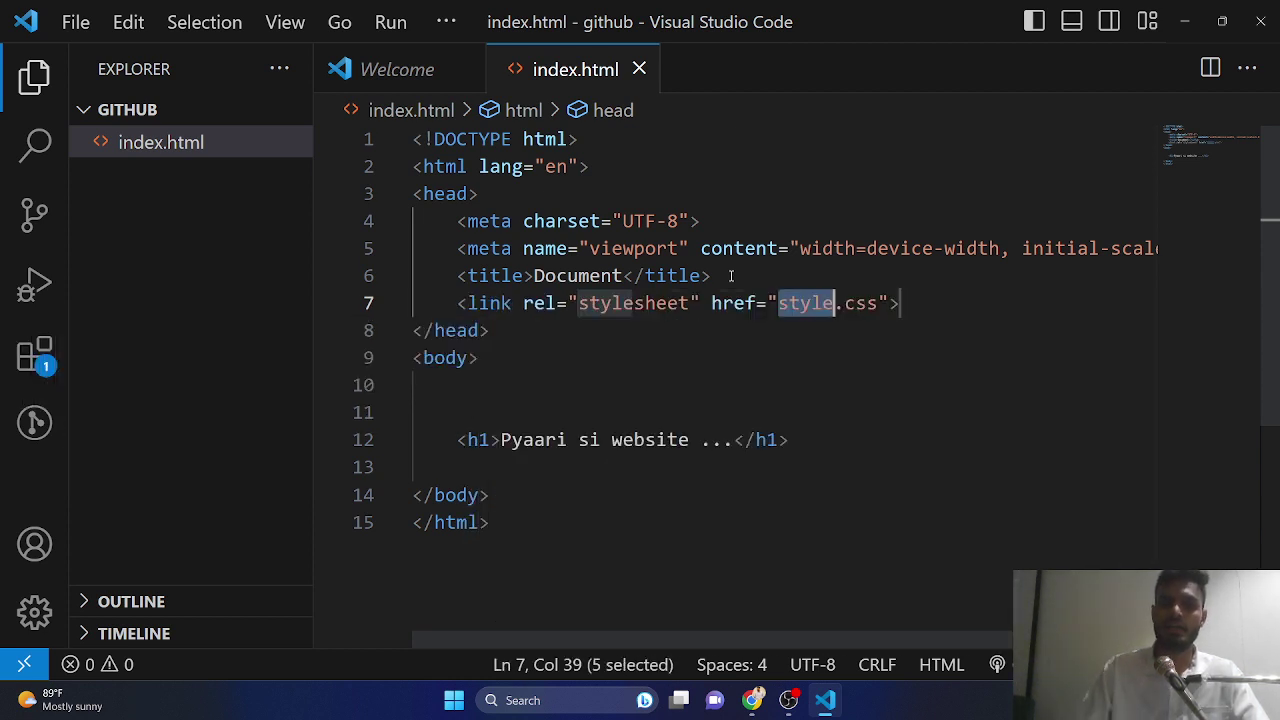
left_click(775, 296, "ctrl")
left_click(712, 360)
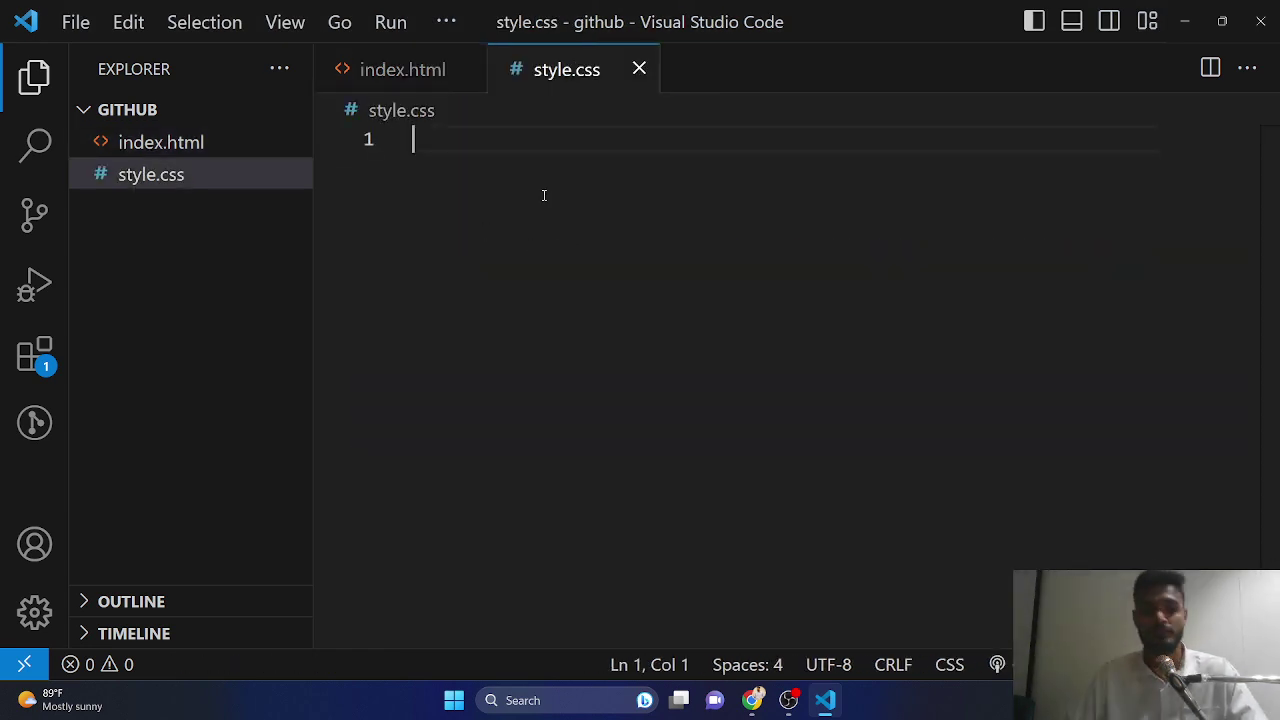
- Write an h1 rule with background-color pink, checking the result in Chrome
type("h1{")
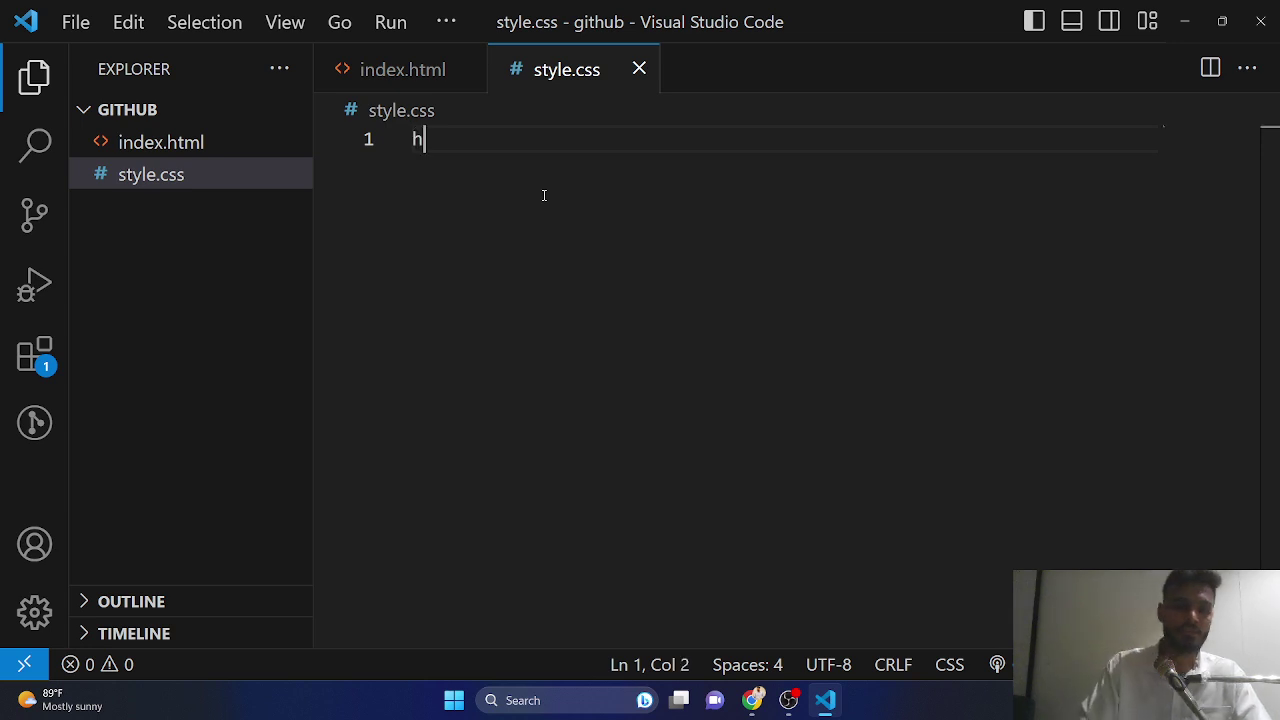
key("Return")
type("bac")
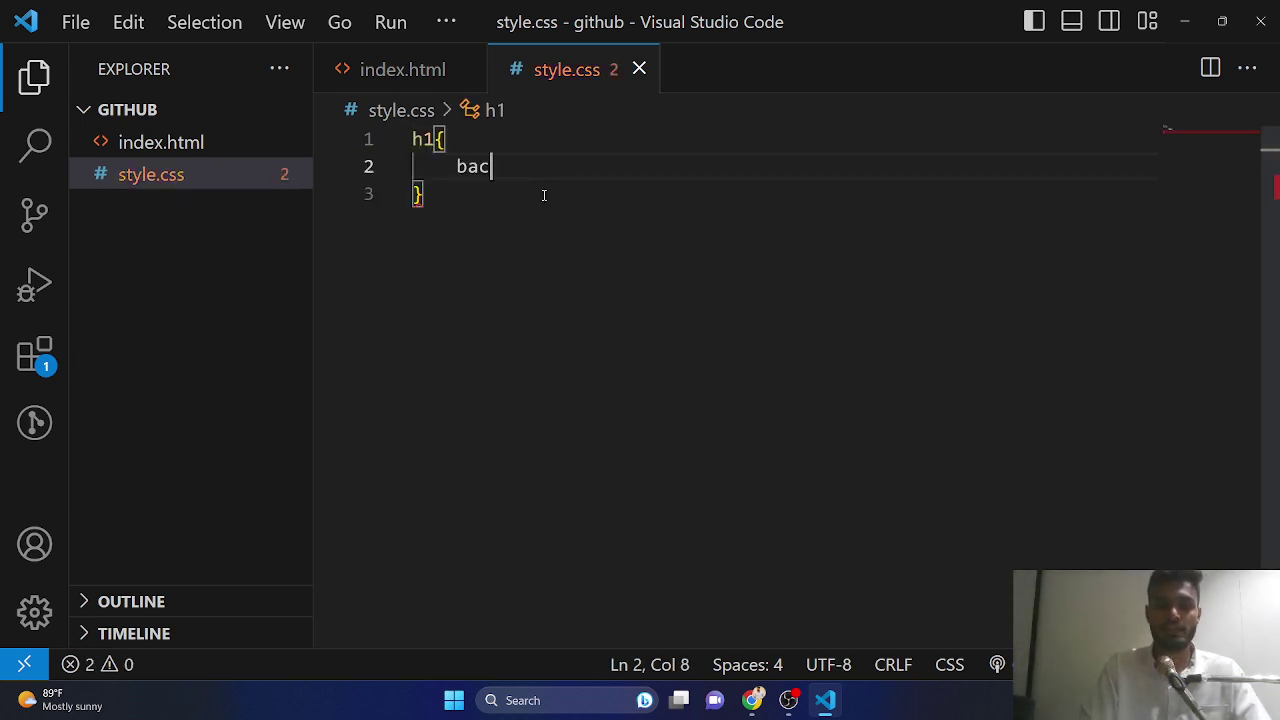
key("Return")
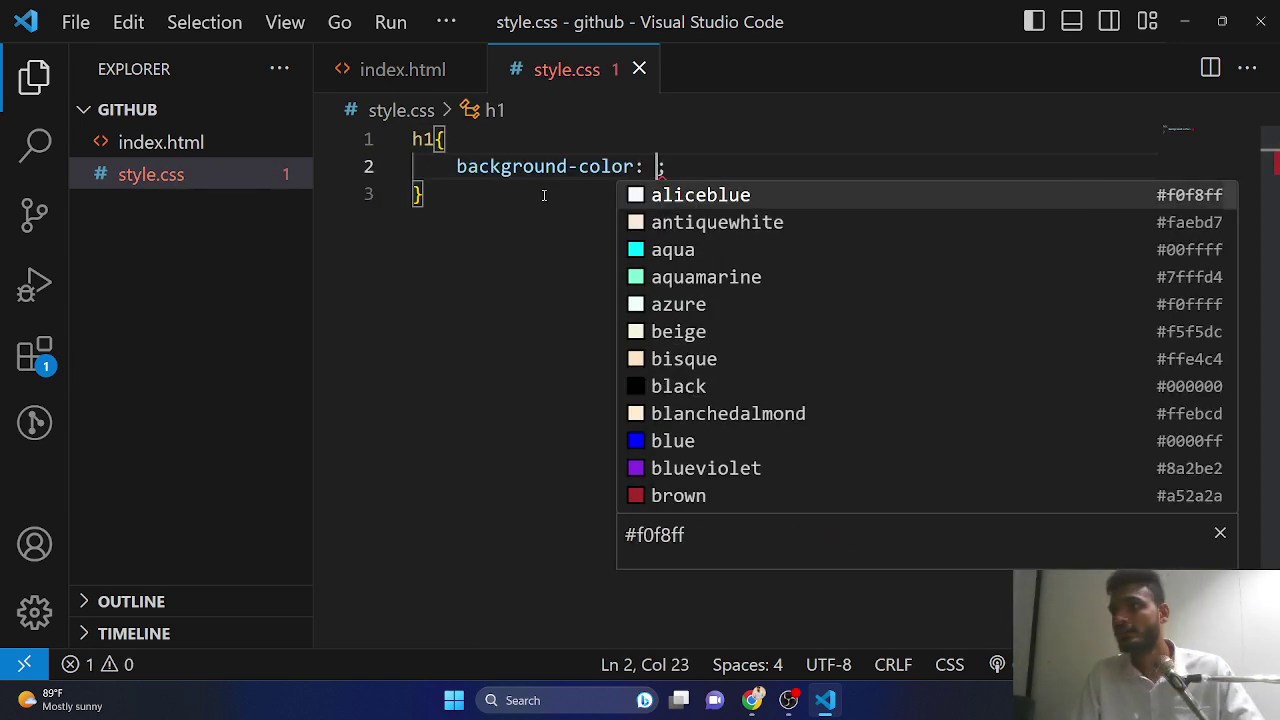
type("pi")
key("Down")
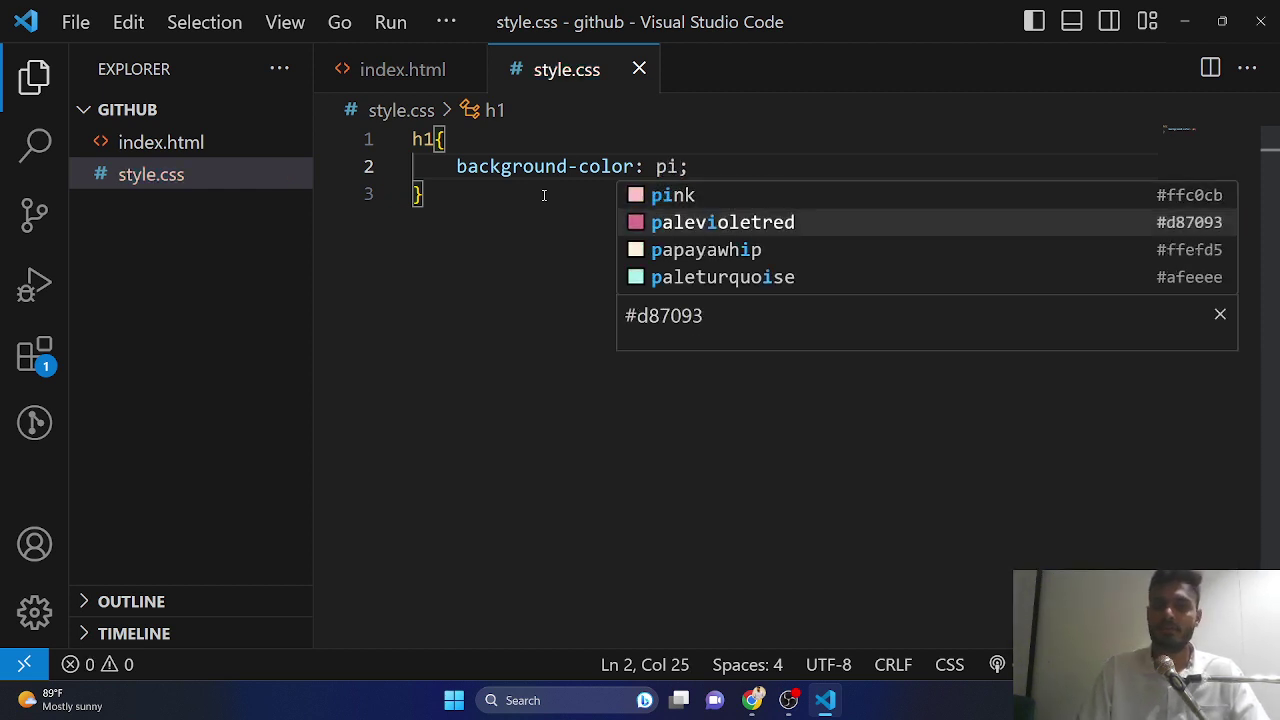
key("Return")
key("alt+Tab")
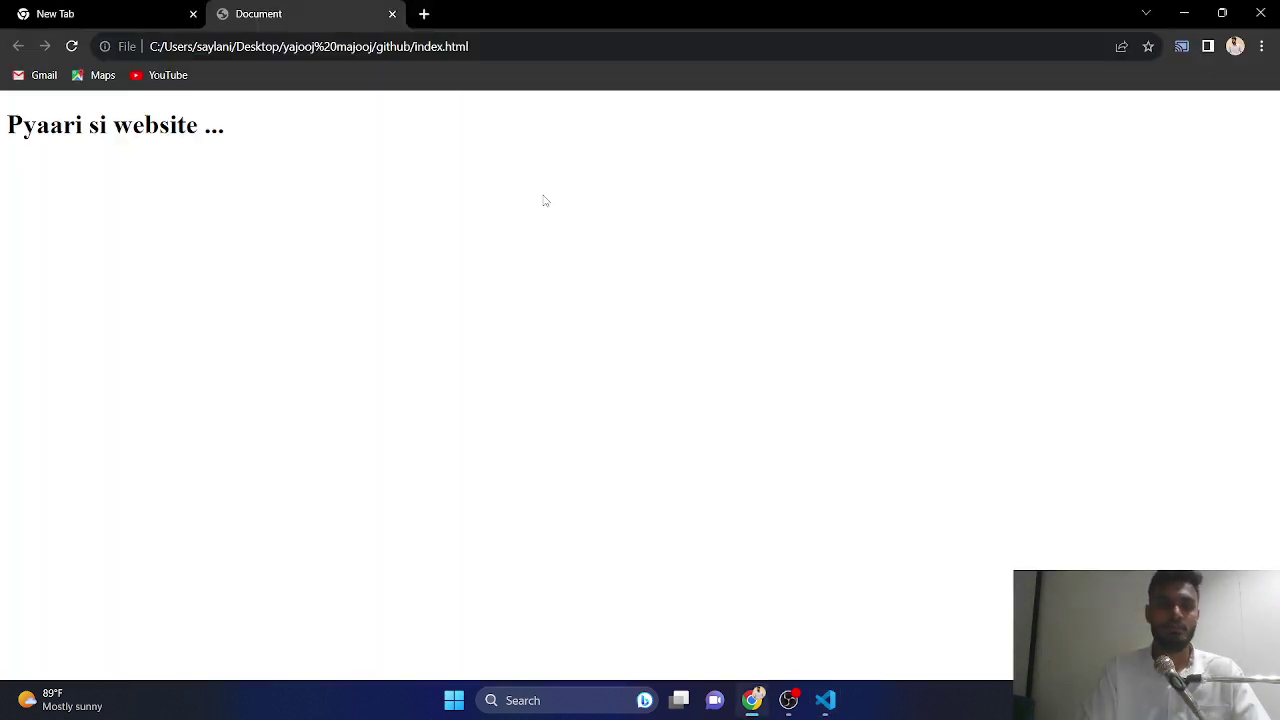
key("ctrl+r")
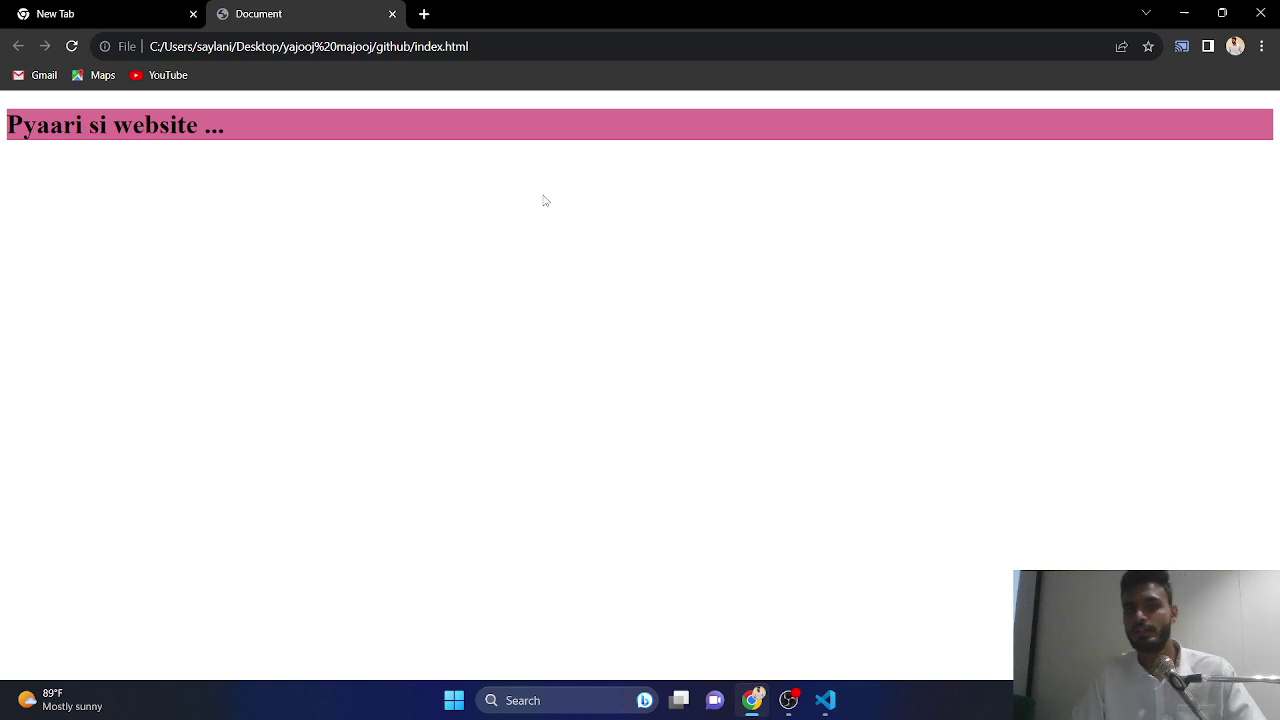
key("alt+Tab")
key("BackSpace")
key("BackSpace")
key("BackSpace")
key("BackSpace")
key("BackSpace")
key("BackSpace")
key("BackSpace")
key("BackSpace")
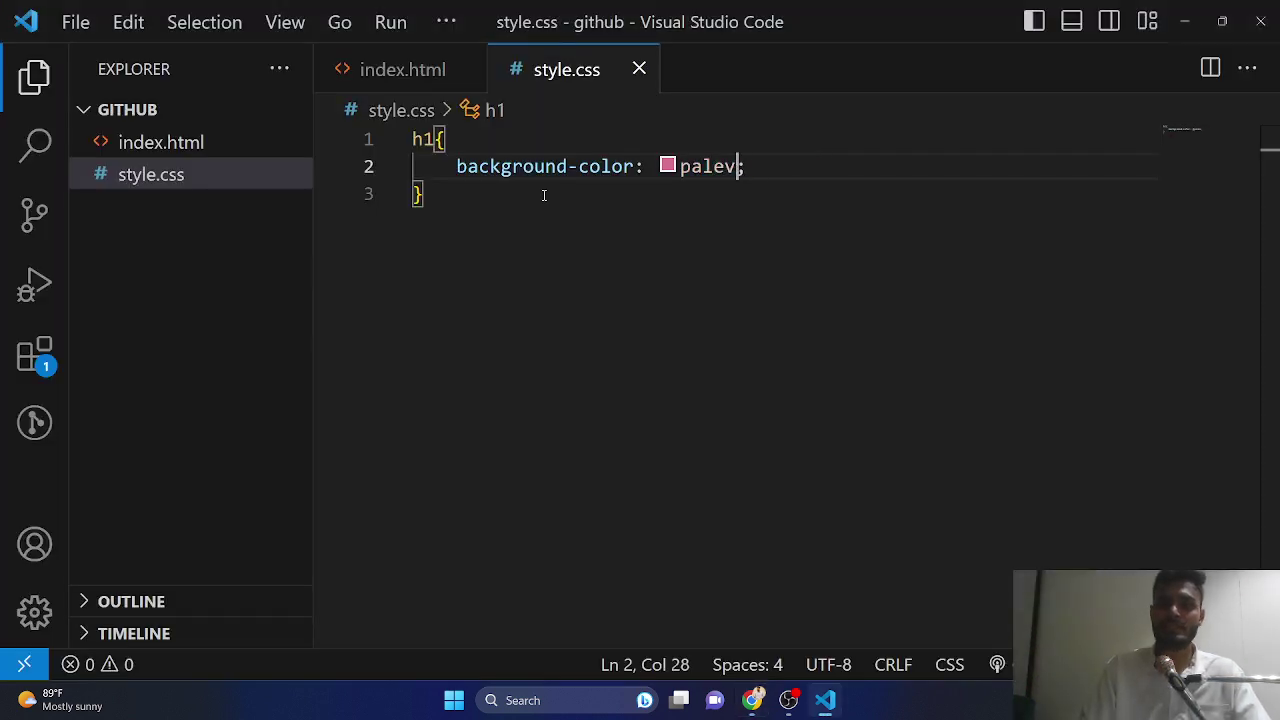
key("BackSpace")
key("BackSpace")
key("BackSpace")
key("BackSpace")
type("in")
key("alt+Tab")
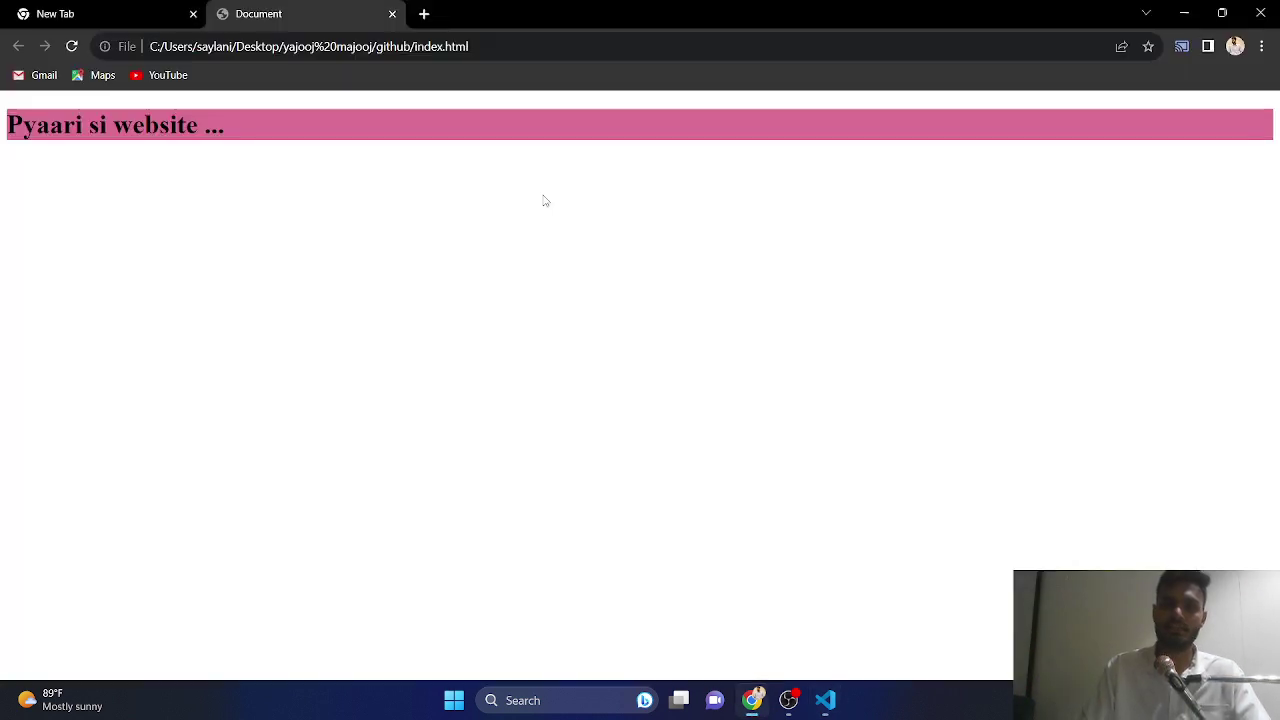
key("ctrl+r")
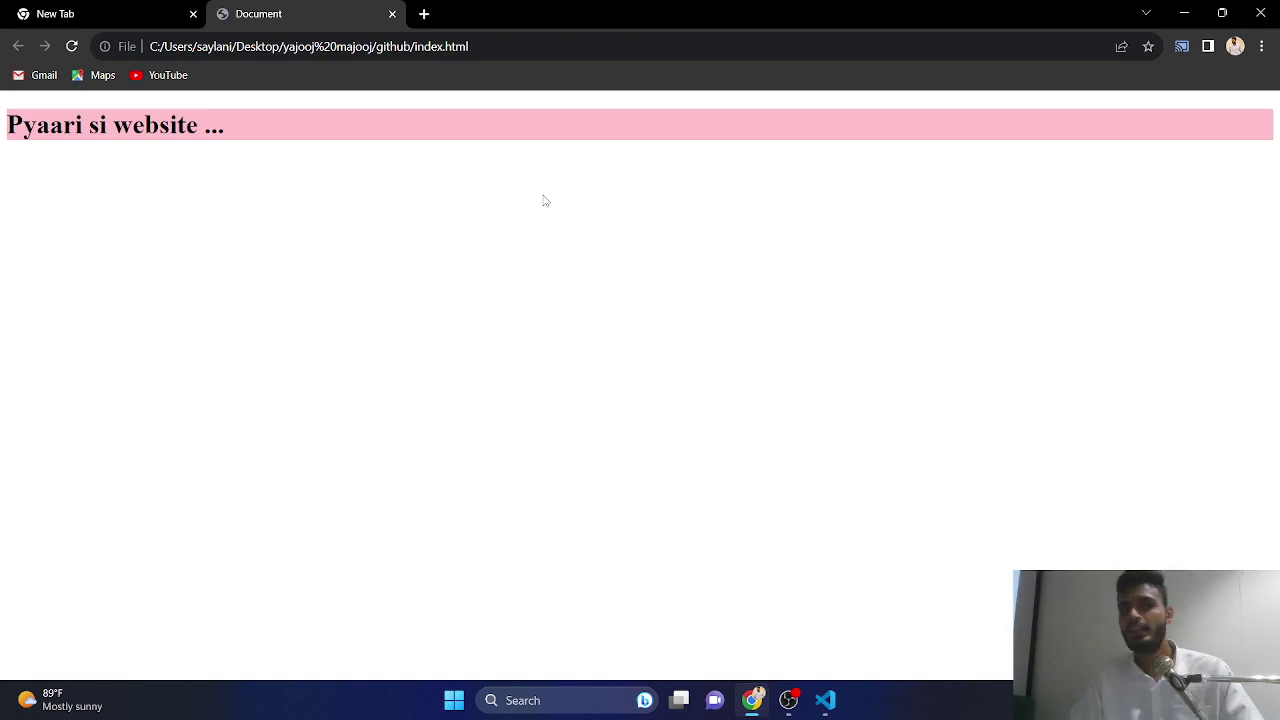
key("alt+Tab")
- Add text-align: center to the h1 rule and preview the centred heading
type(";")
key("Return")
type("te")
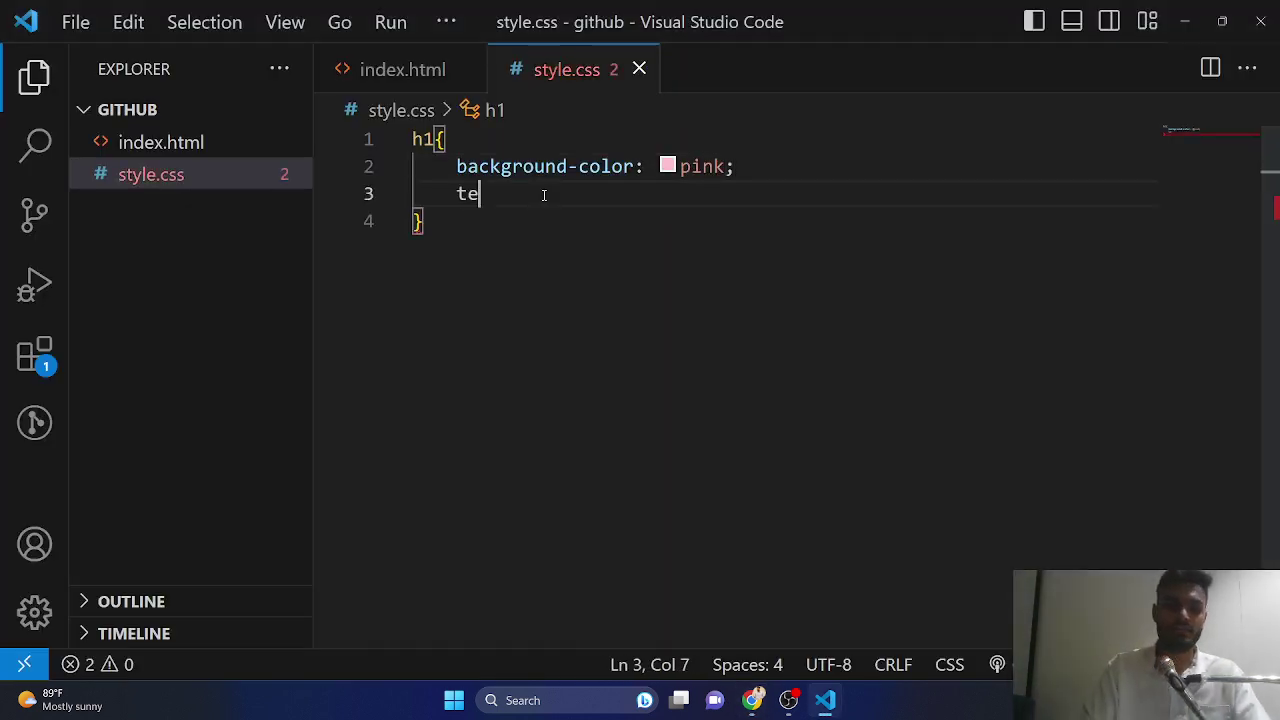
type("xt")
key("Return")
key("Return")
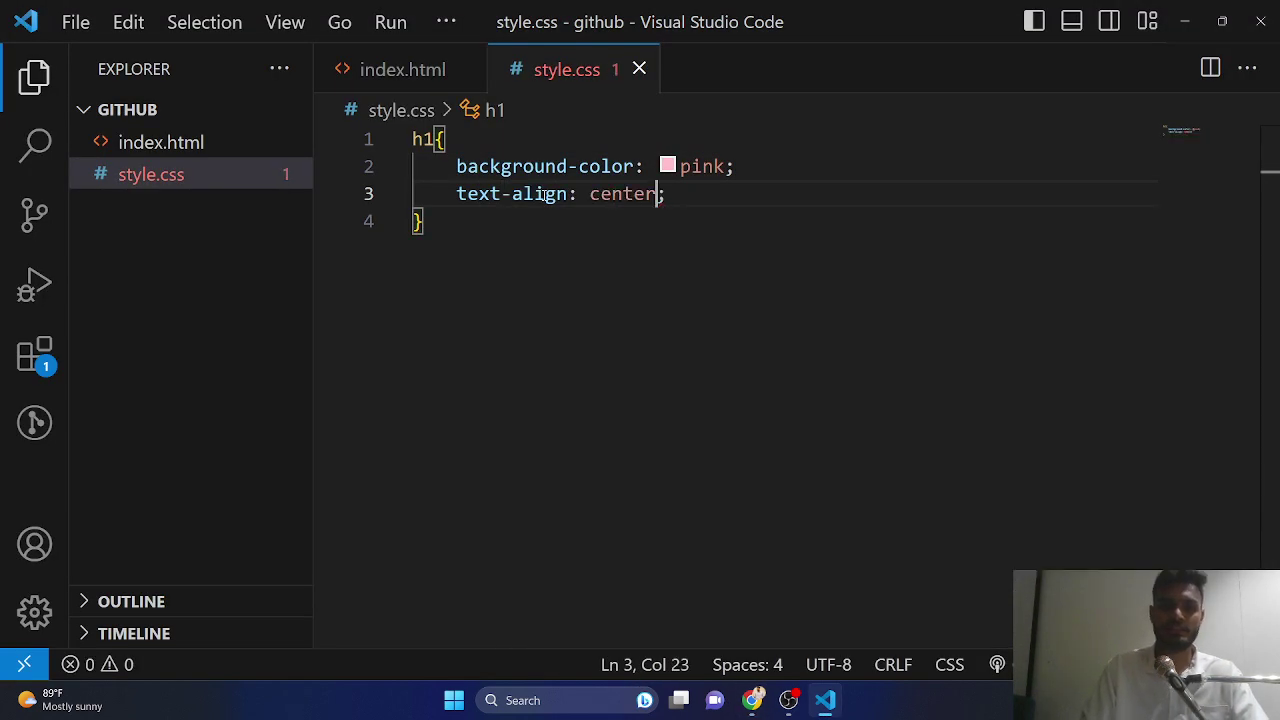
key("alt+Tab")
key("ctrl+r")
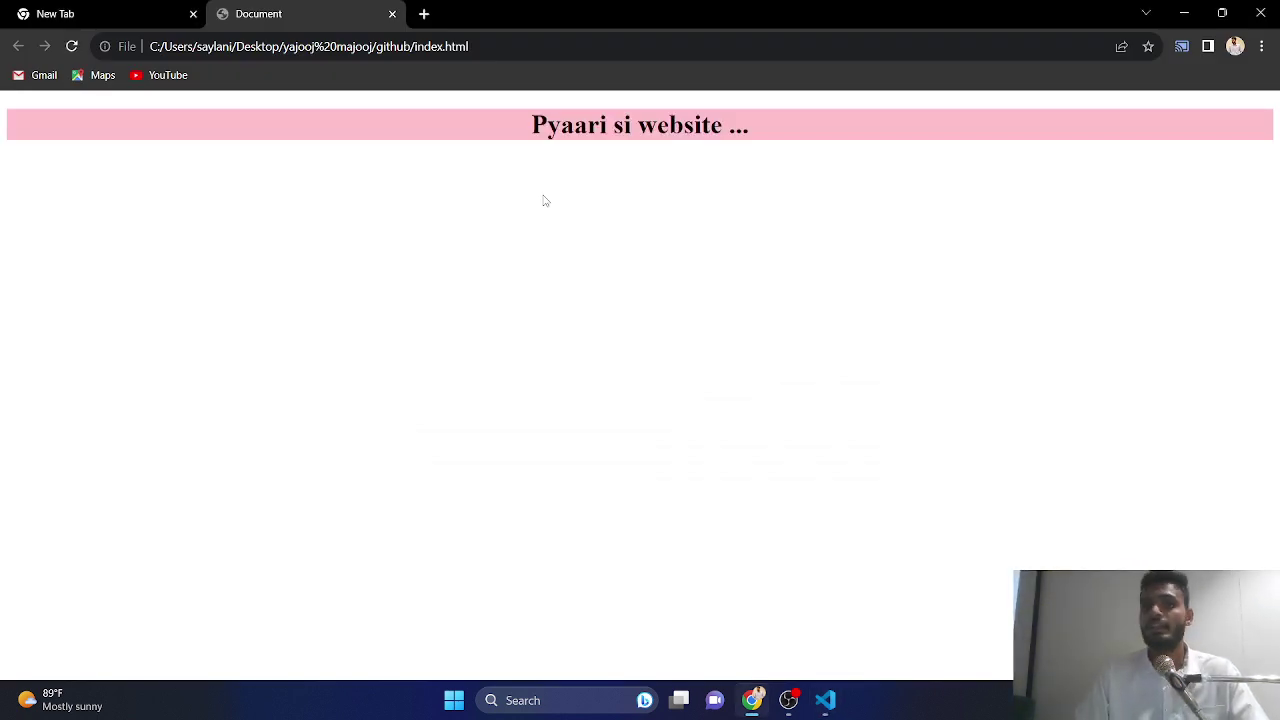
key("alt+Tab")
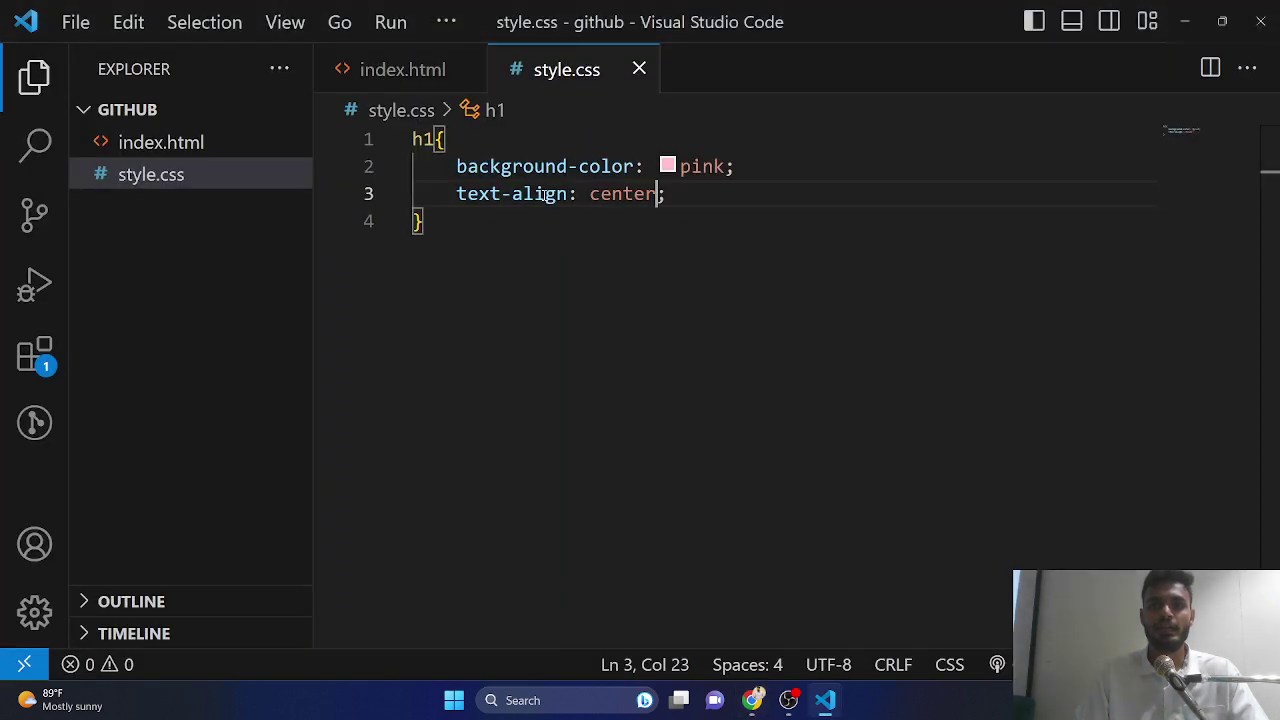
- Add padding: 10px to the h1 rule, save, and reload the page in Chrome
key("End")
key("Return")
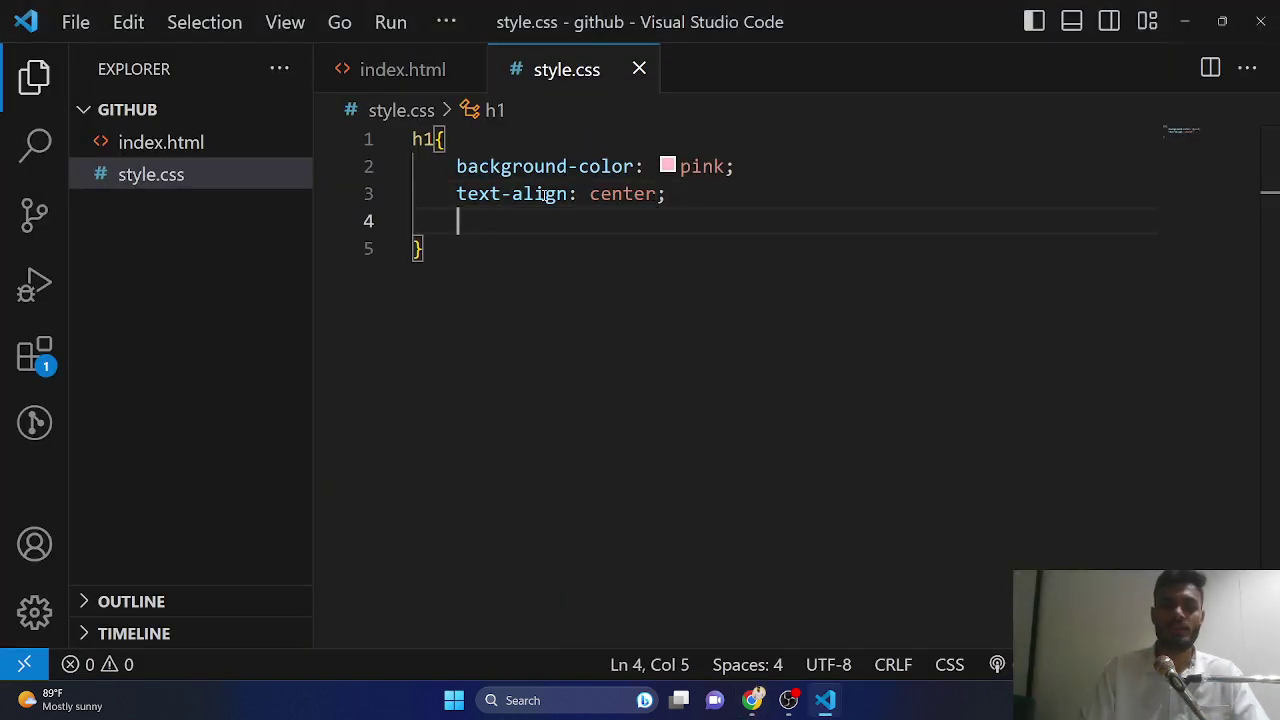
type("ap")
key("BackSpace")
key("BackSpace")
type("o")
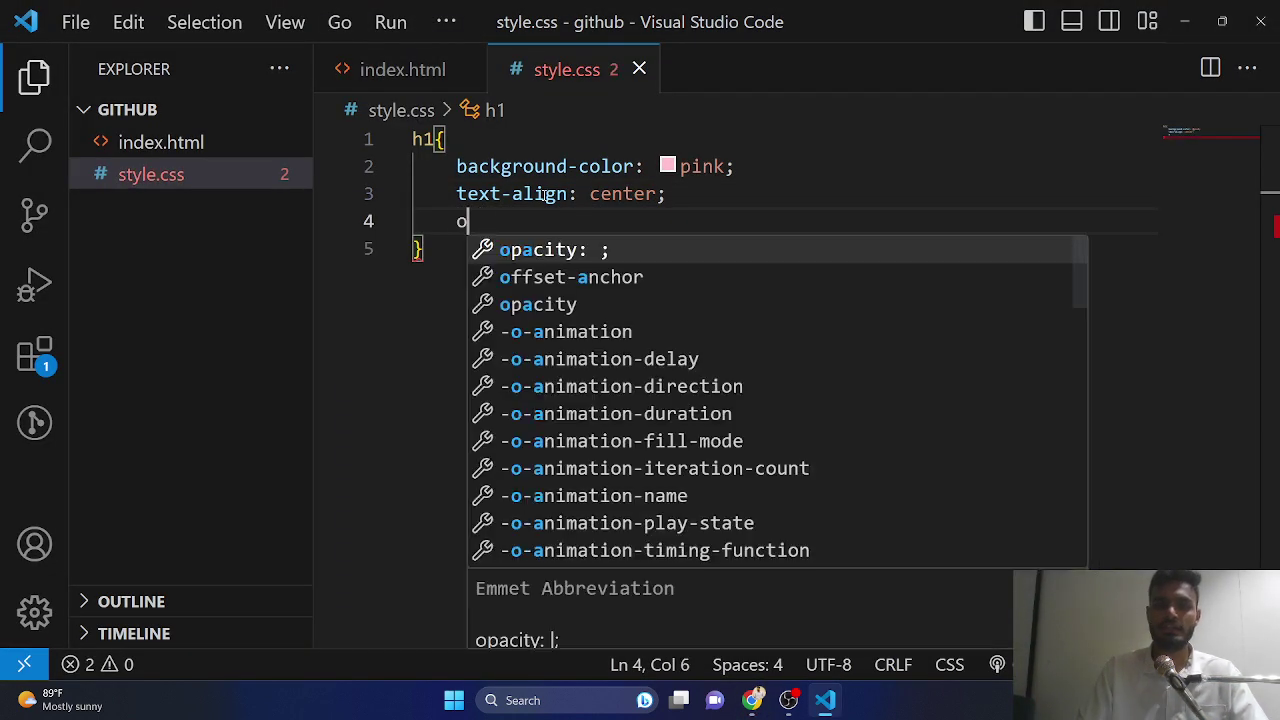
key("BackSpace")
type("pad")
key("Down")
key("Return")
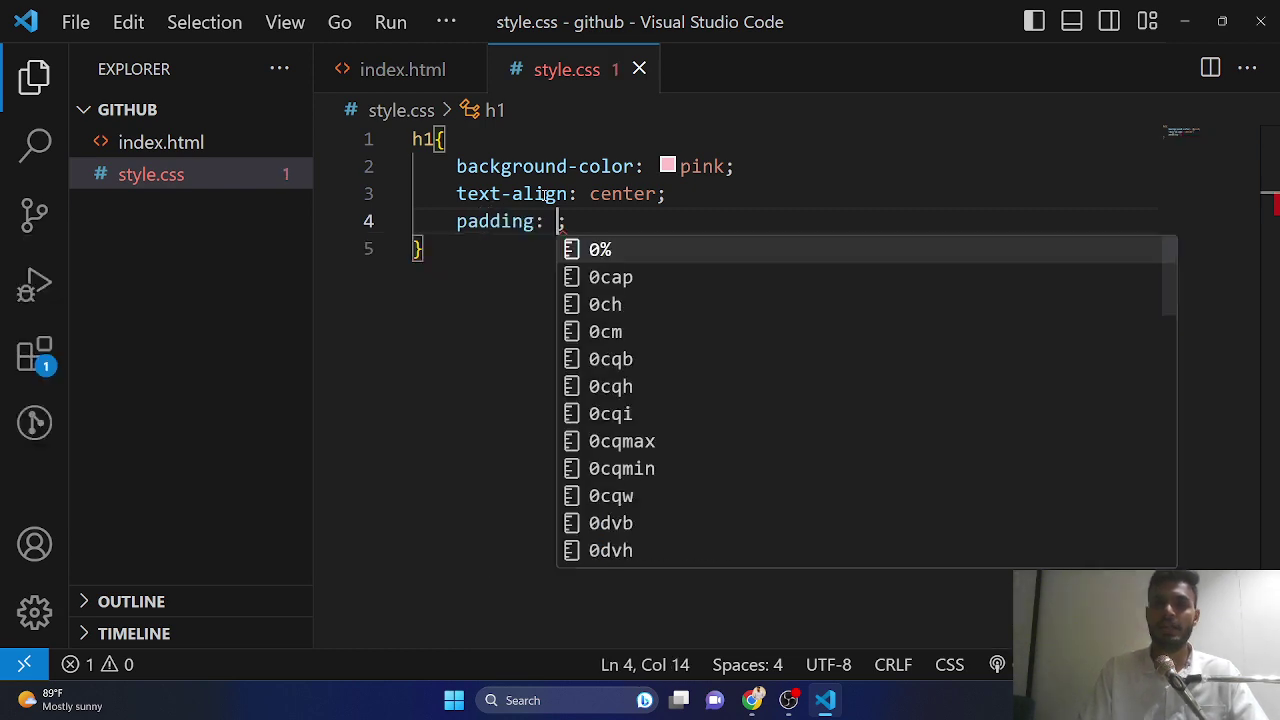
type("10px")
key("ctrl+s")
key("alt+Tab")
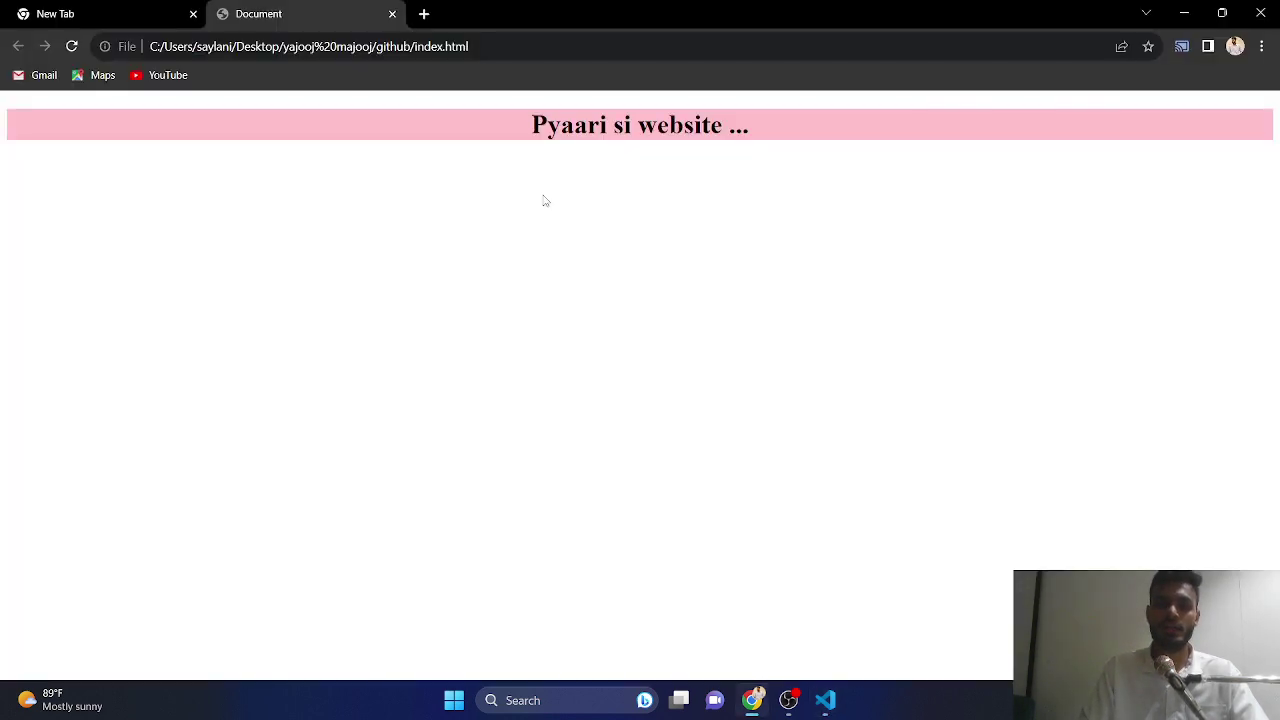
key("ctrl+r")
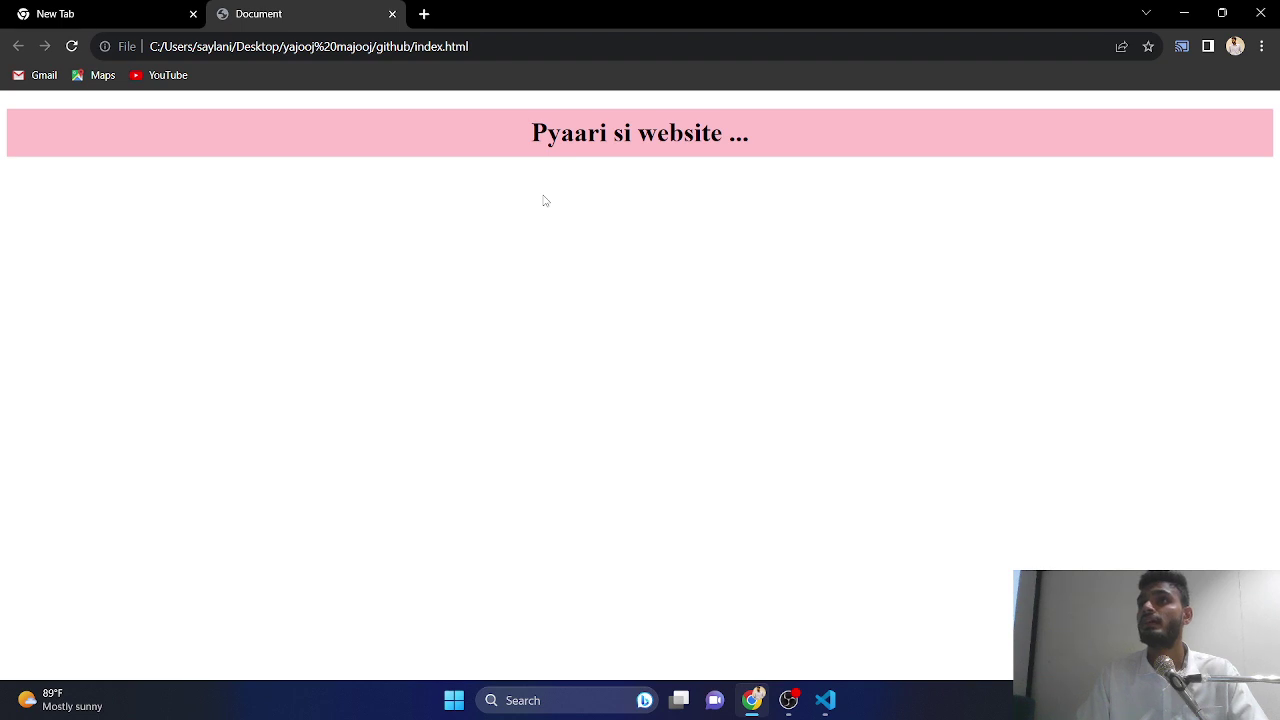
- Open github.com in a new Chrome tab and zoom the page in twice
left_click(427, 13)
type("gith")
key("Return")
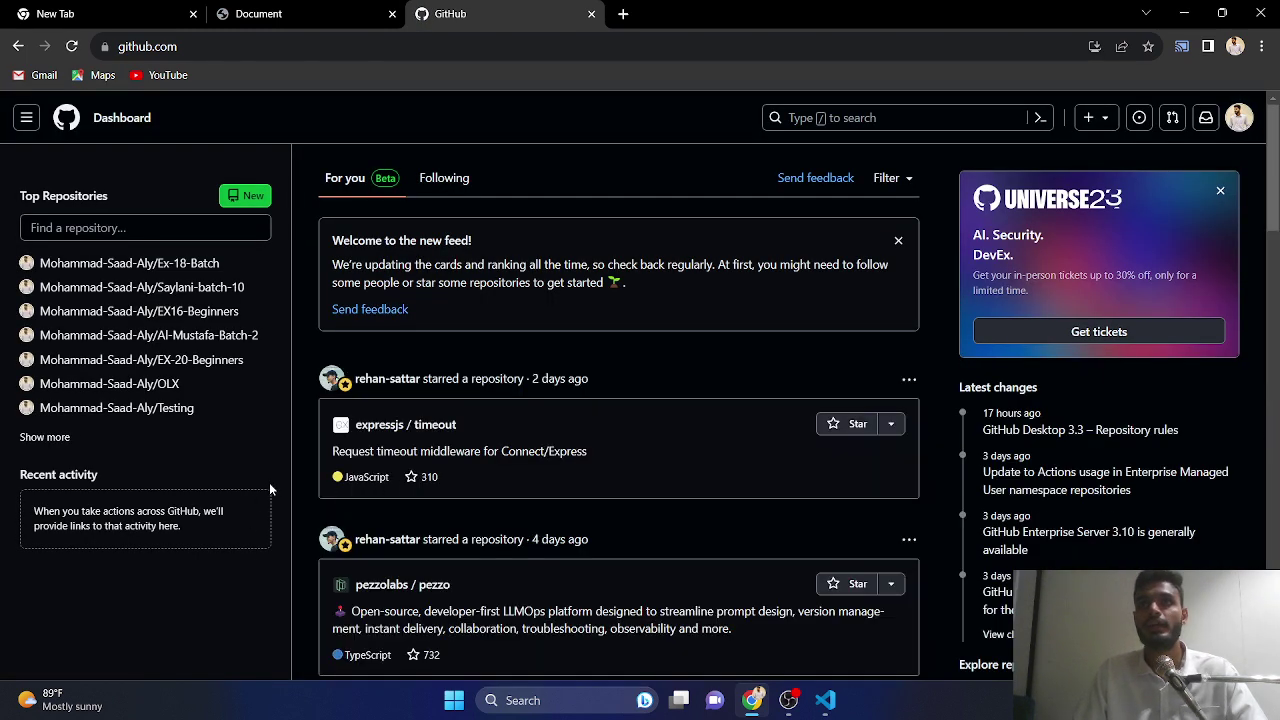
left_click(1092, 117)
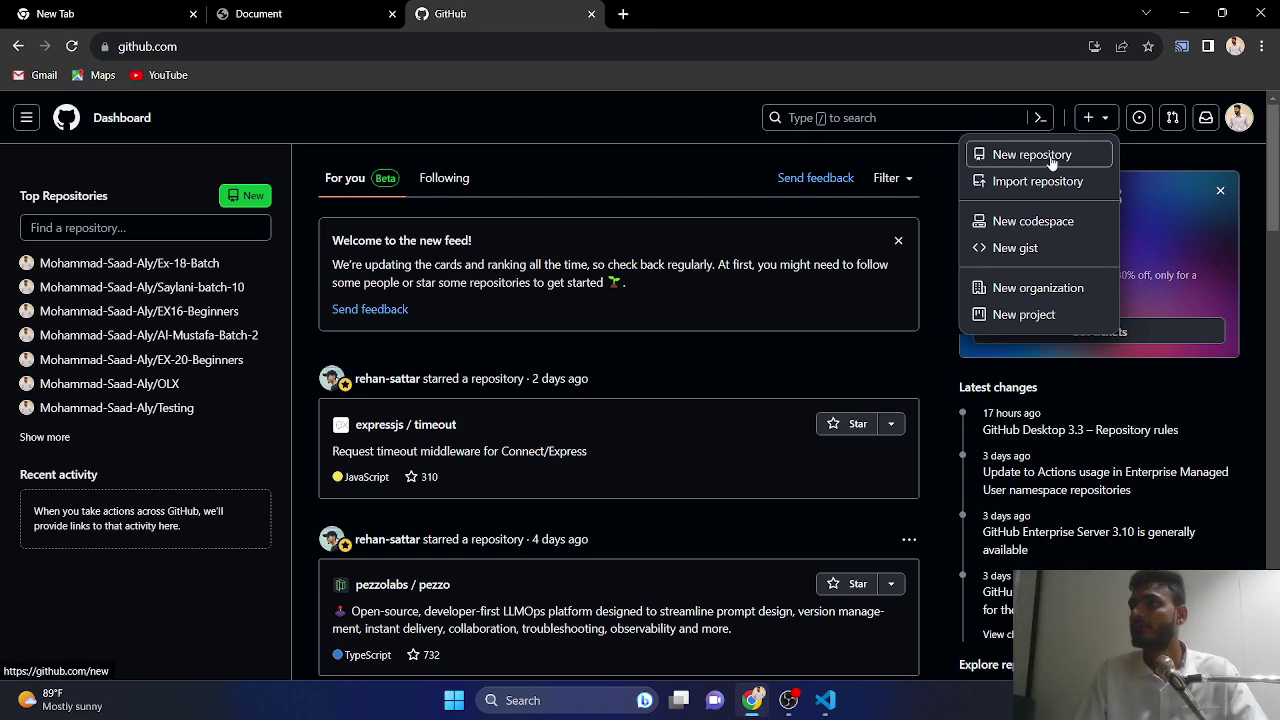
left_click(652, 132)
key("ctrl+plus")
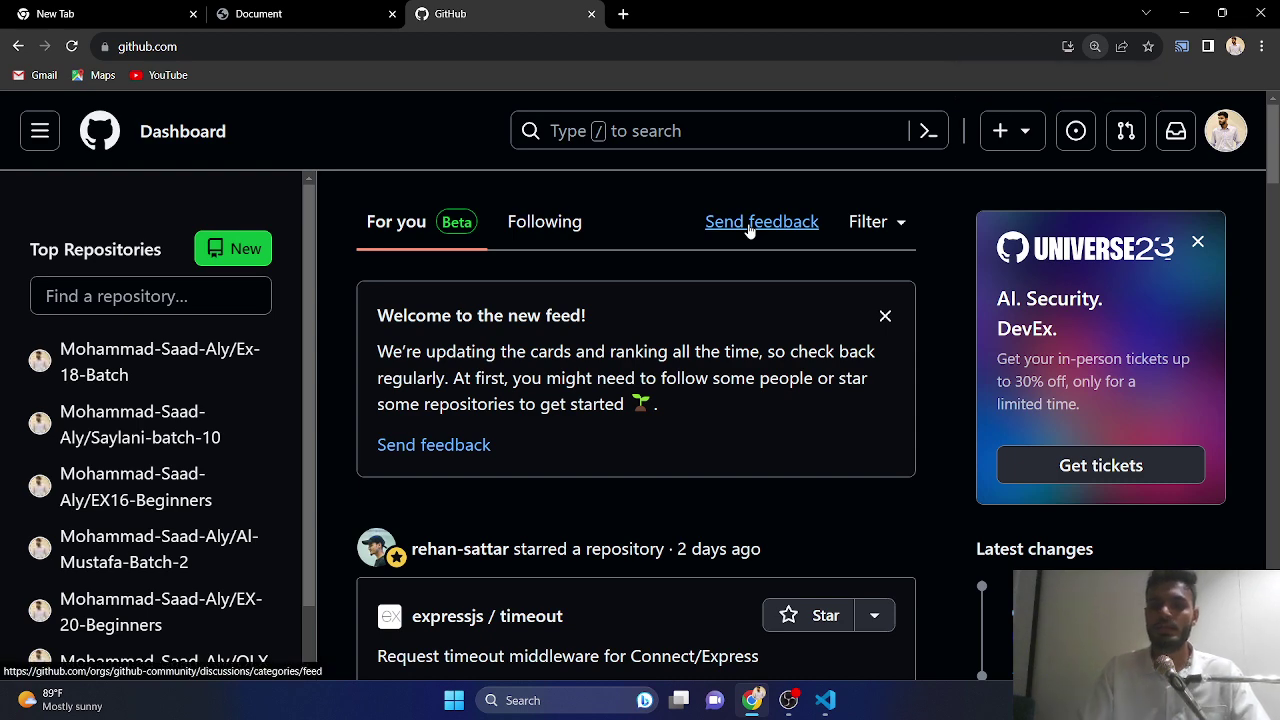
key("ctrl+plus")
- Look through GitHub's menus, then open Settings from the account menu
left_click(958, 140)
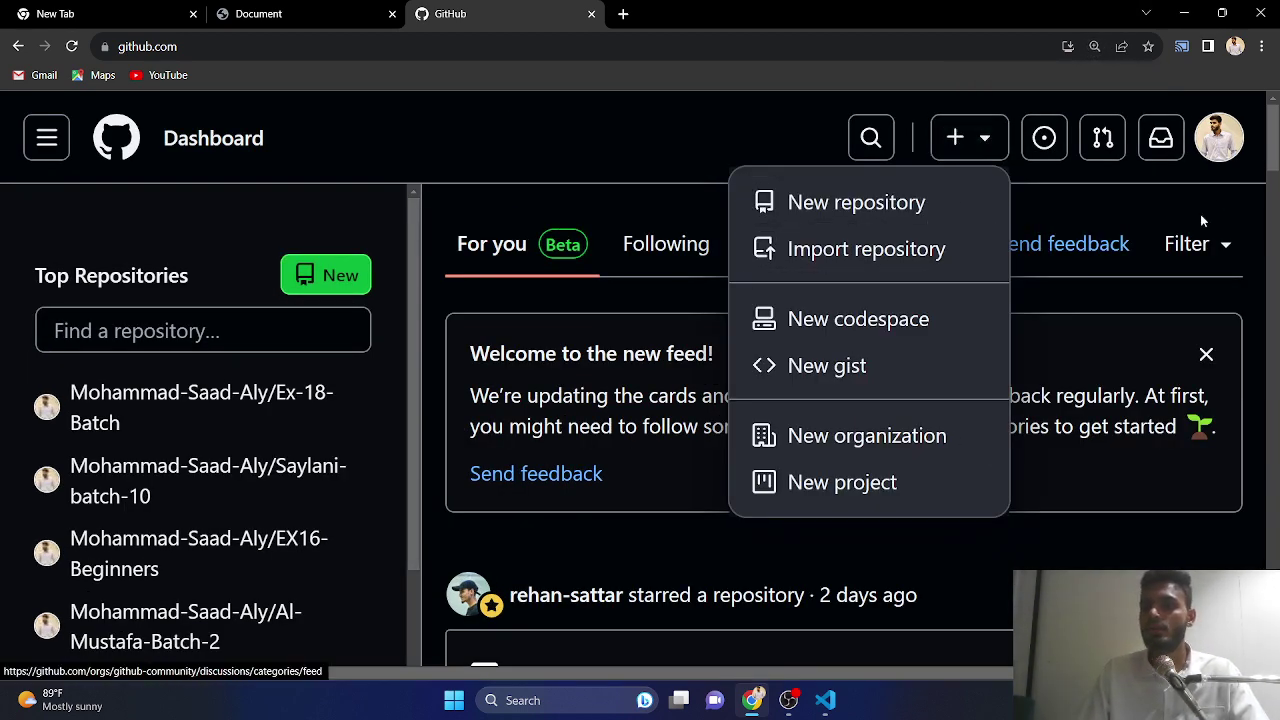
left_click(1219, 138)
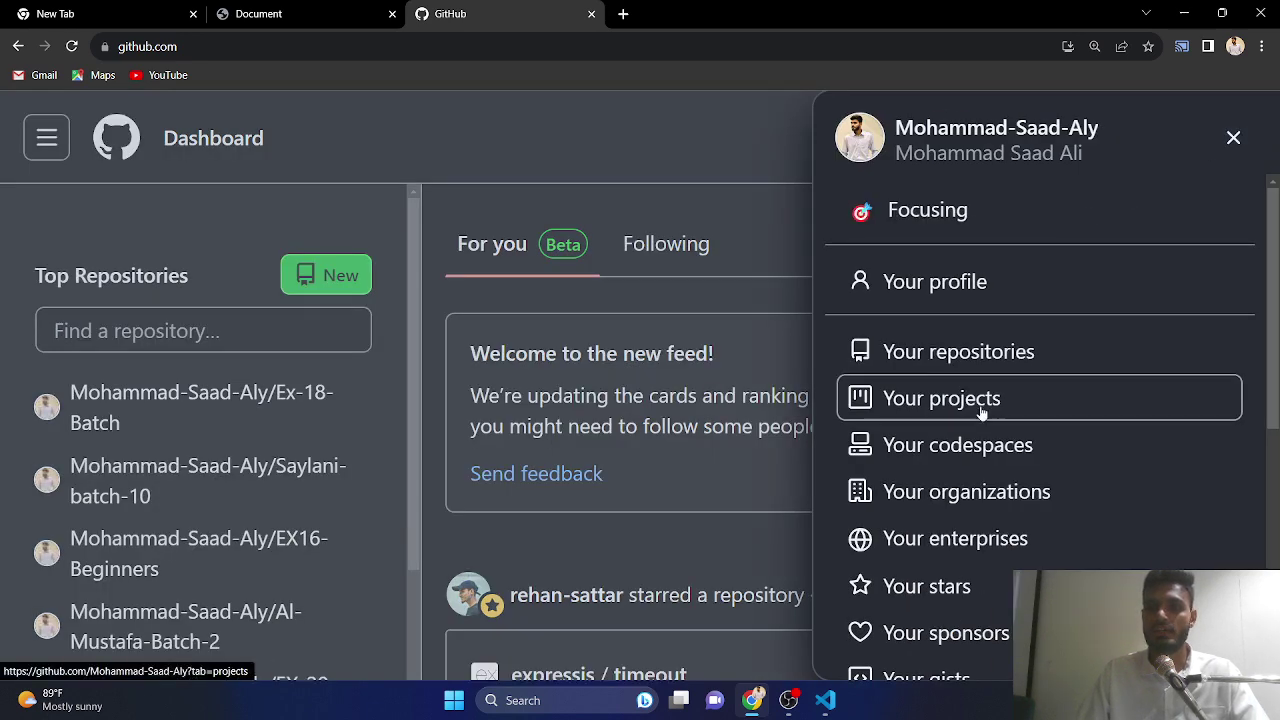
scroll(950, 390, "down", 3)
scroll(1046, 434, "up", 3)
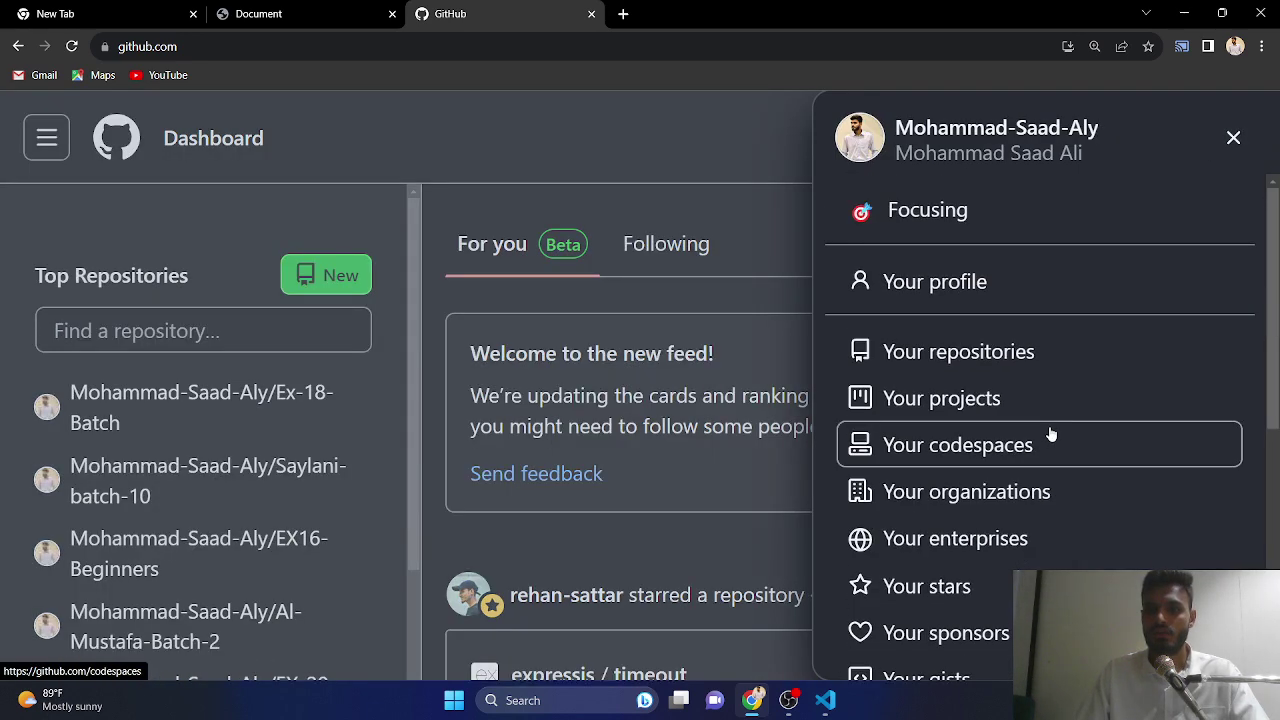
left_click(50, 148)
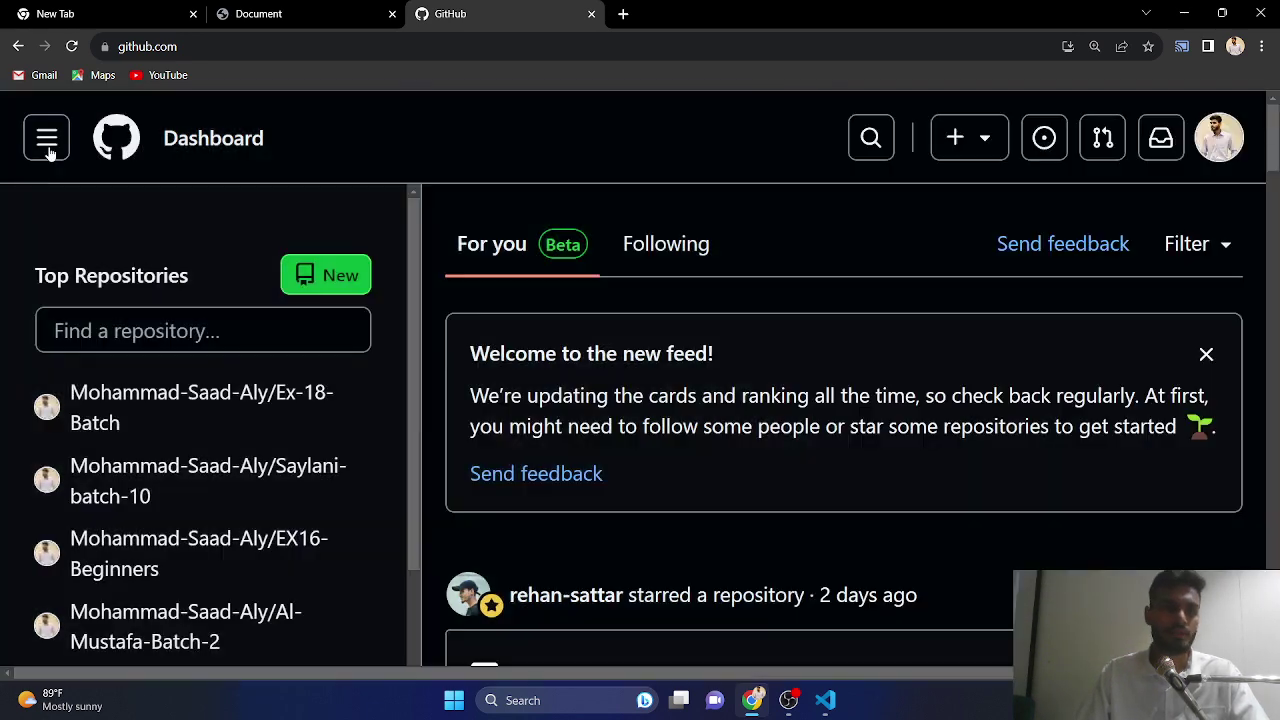
left_click(50, 148)
scroll(149, 366, "down", 5)
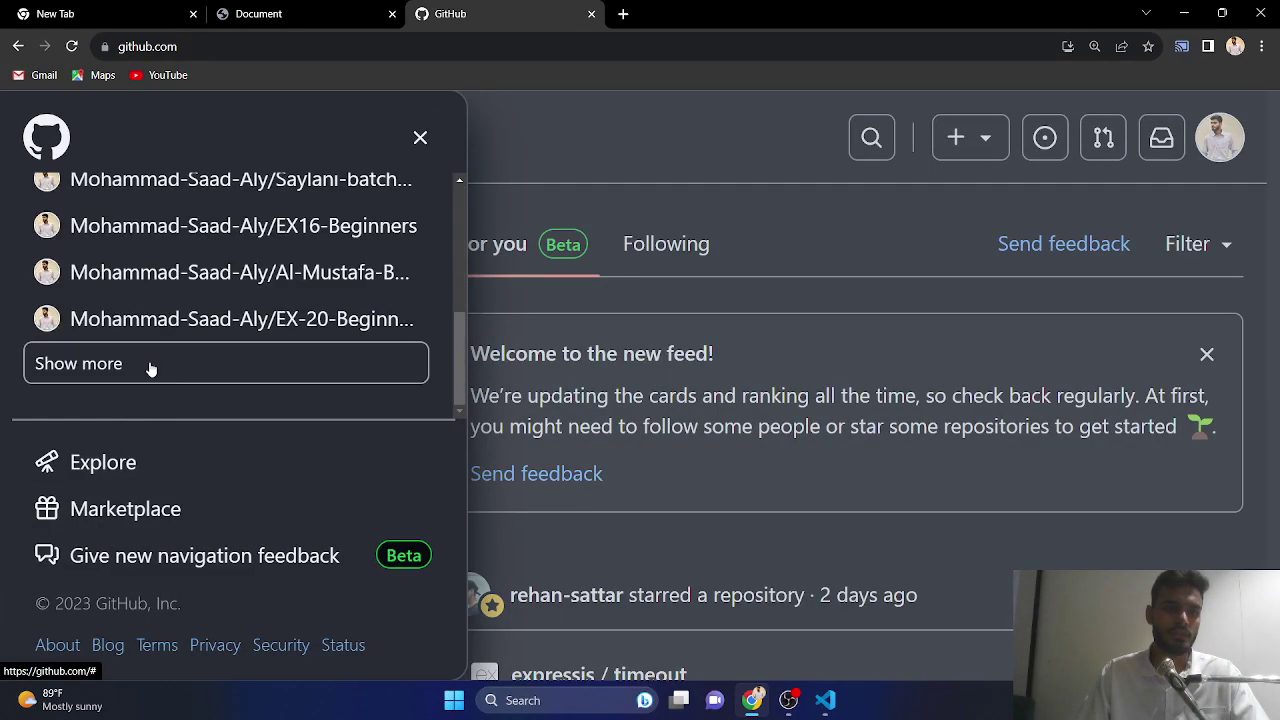
scroll(177, 320, "up", 5)
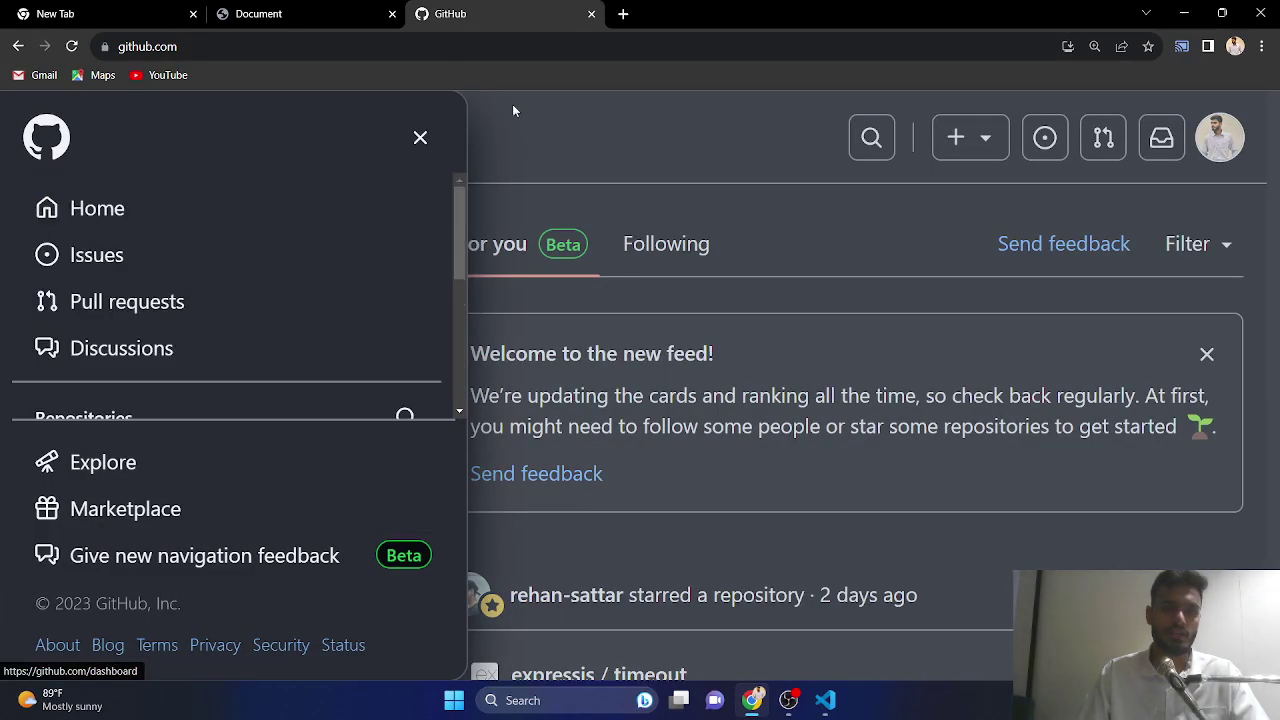
left_click(420, 137)
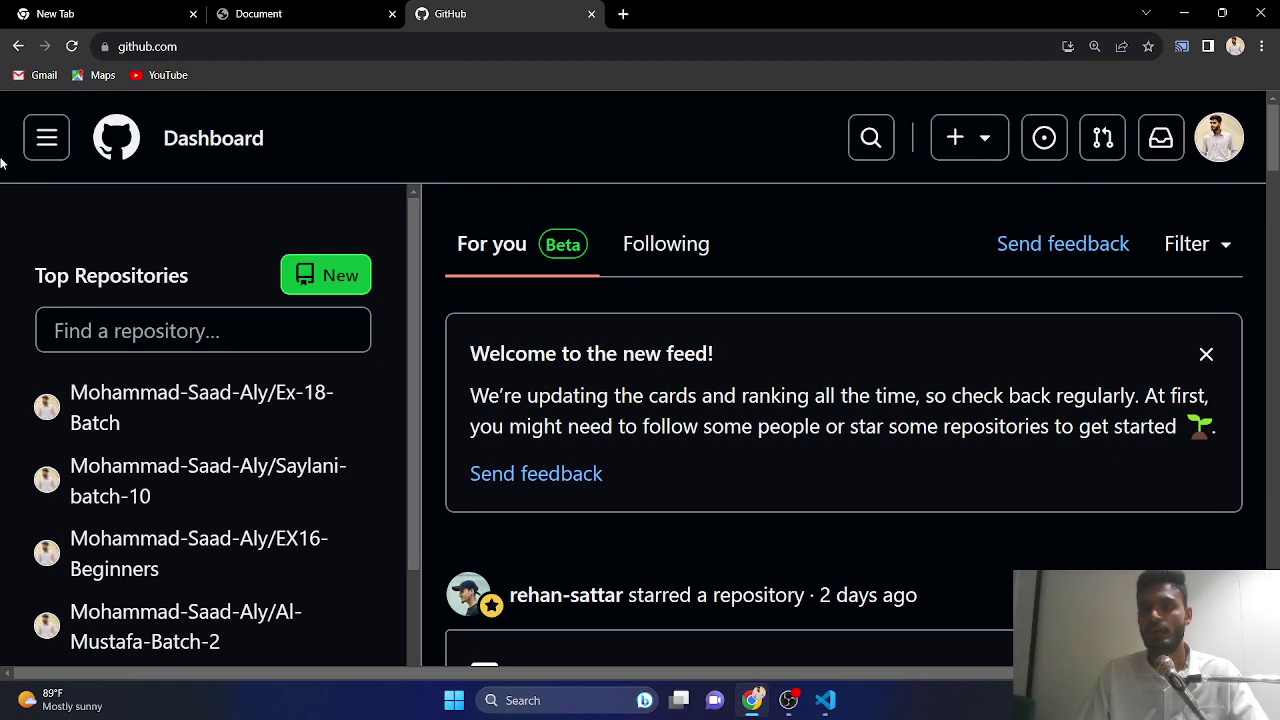
left_click(53, 140)
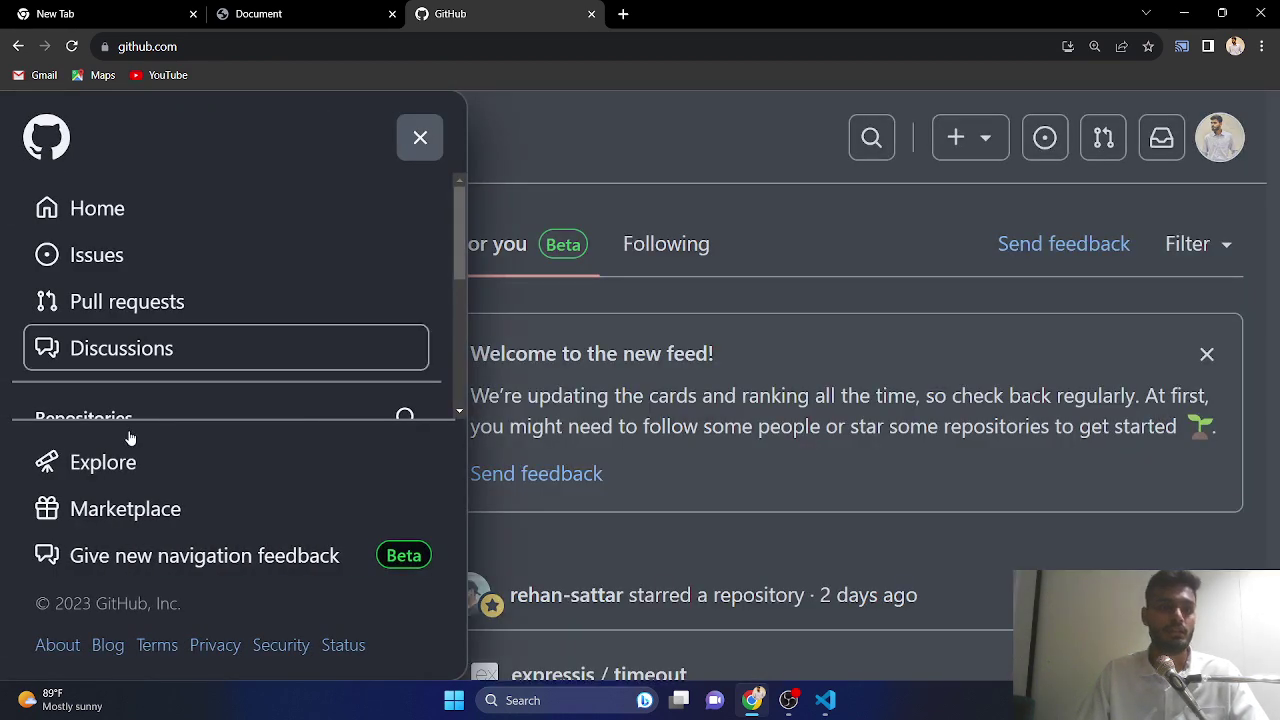
scroll(128, 300, "down", 5)
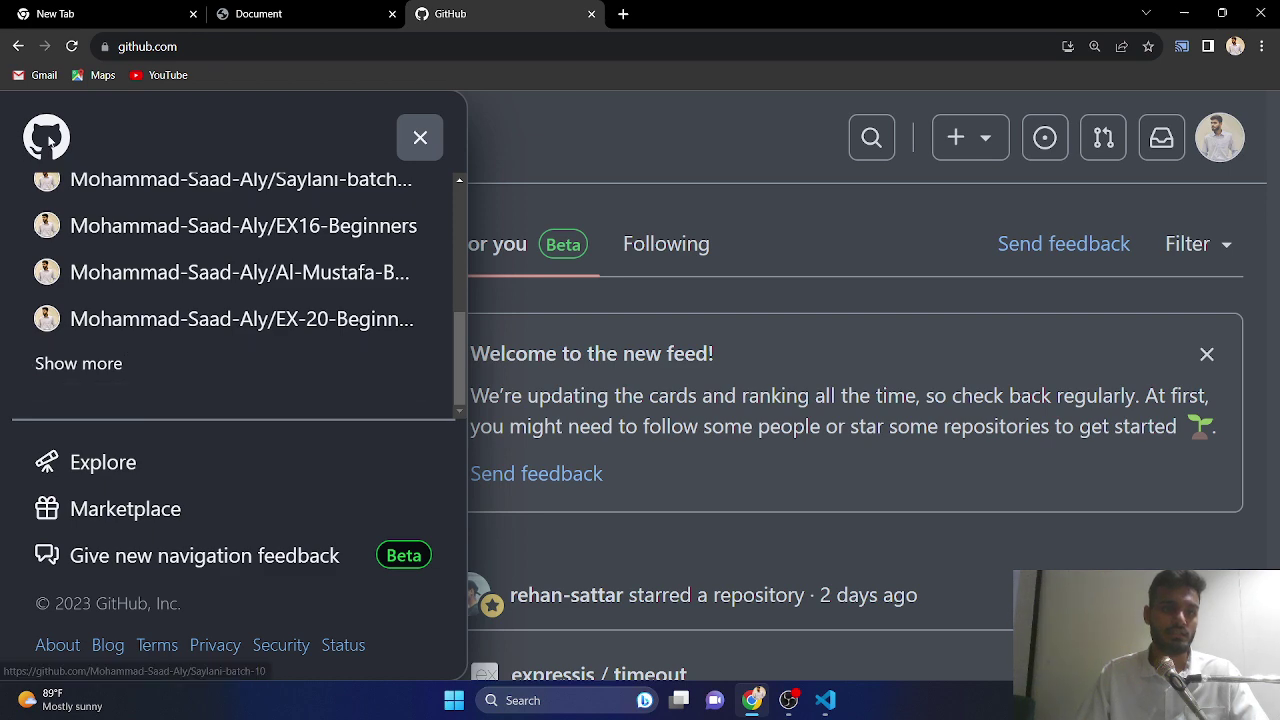
left_click(420, 137)
left_click(1219, 137)
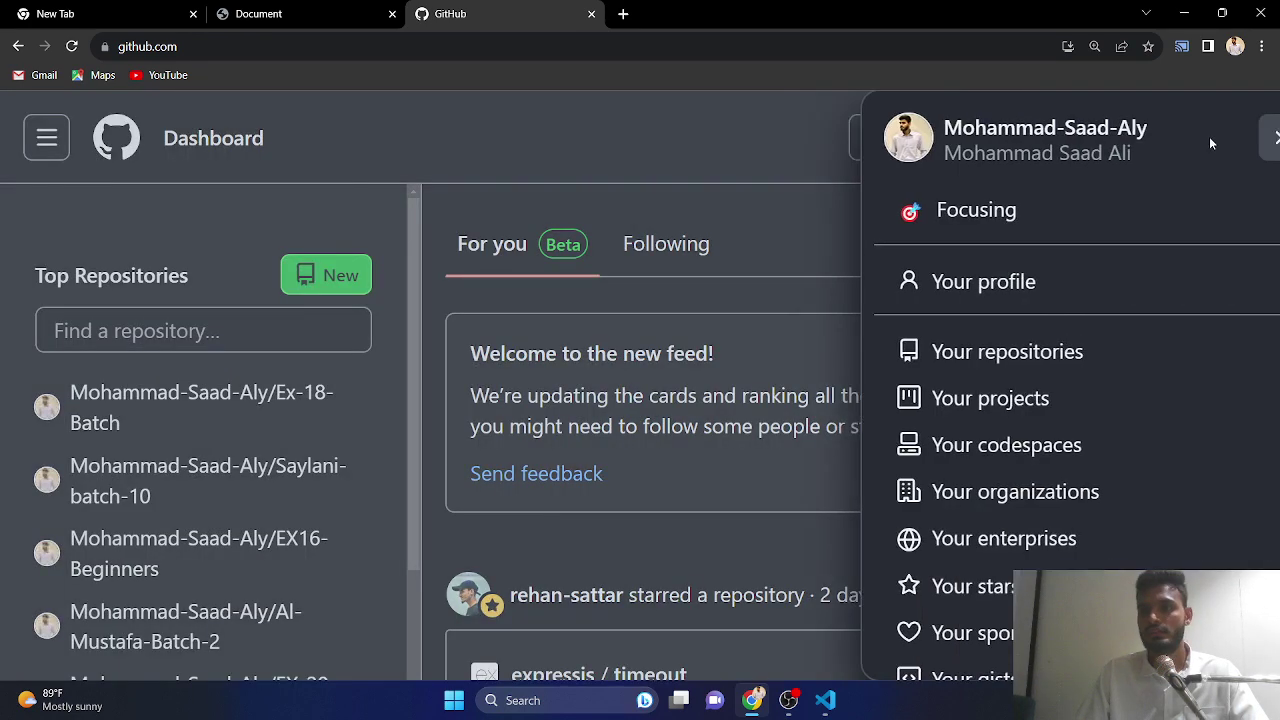
scroll(1050, 360, "down", 5)
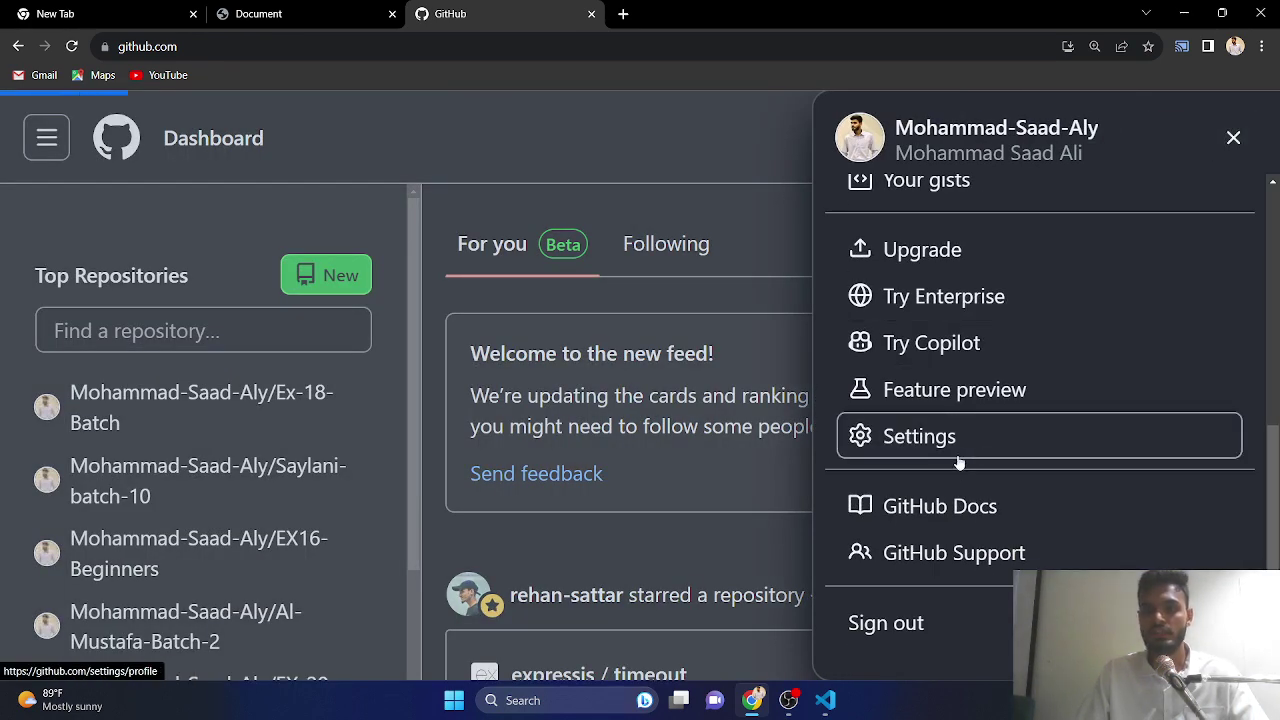
left_click(958, 452)
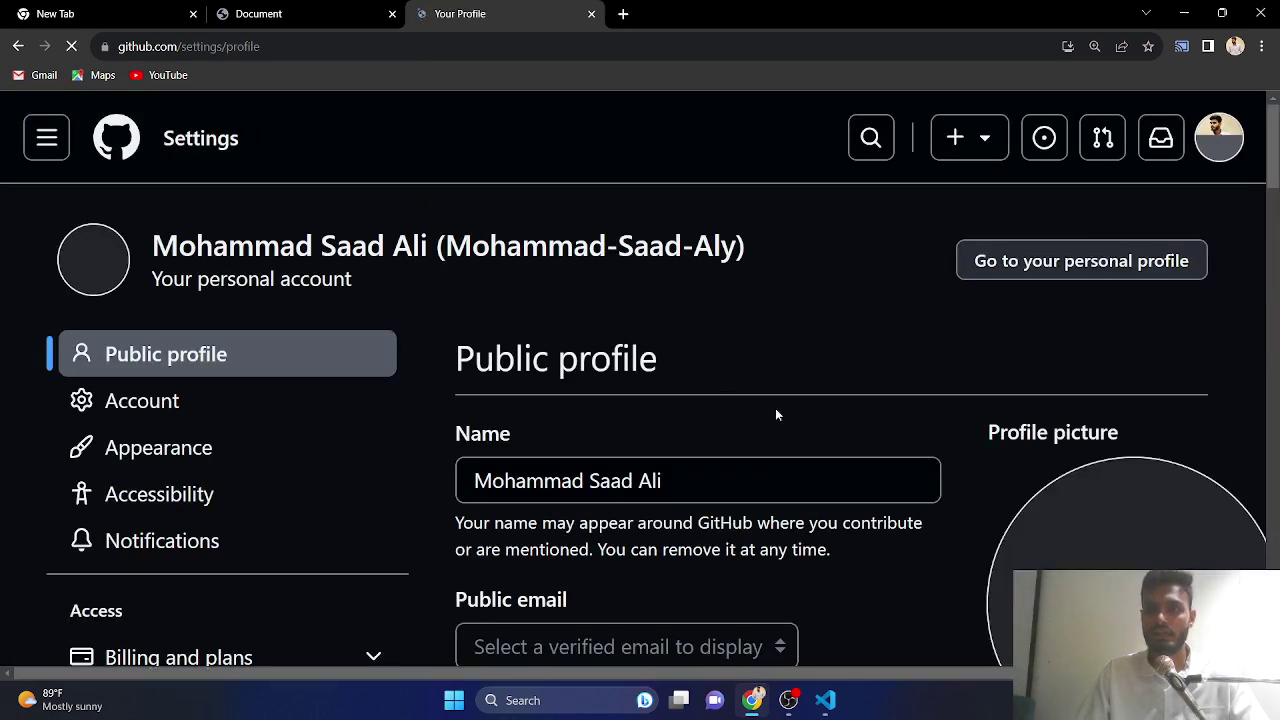
- Go to Appearance in the settings sidebar and select the Light default theme
scroll(794, 400, "down", 6)
scroll(197, 369, "up", 3)
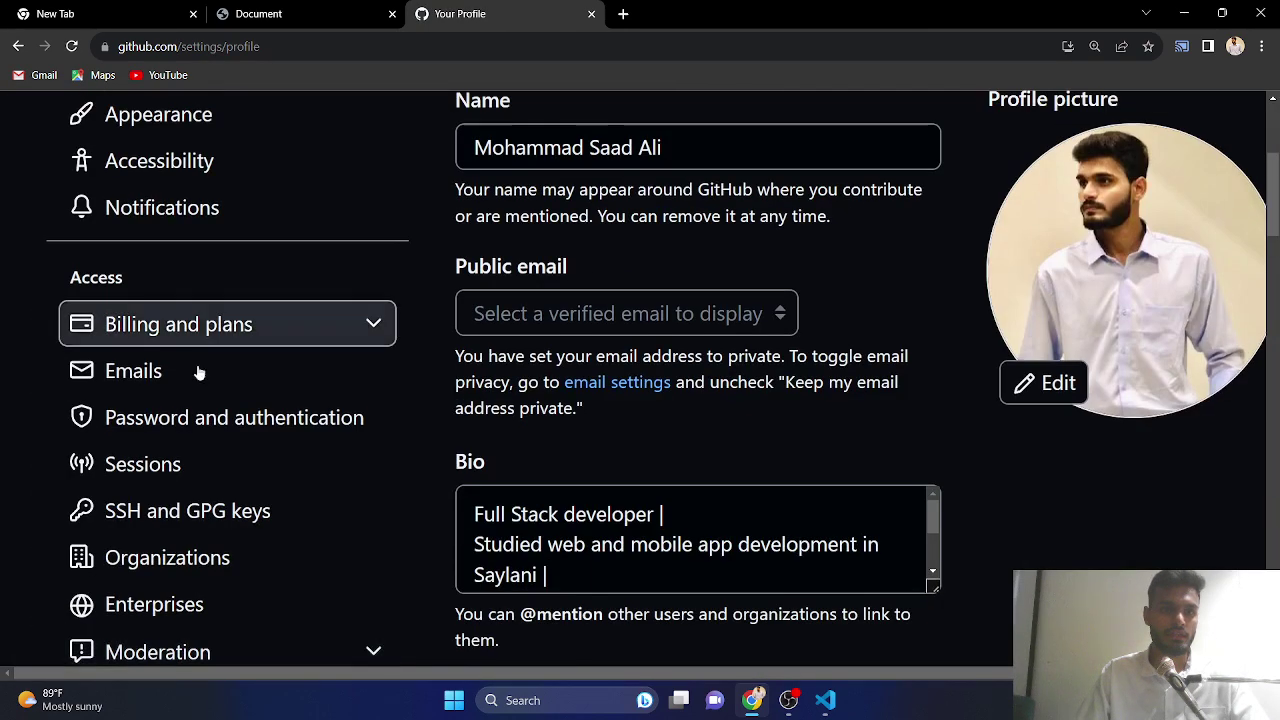
scroll(160, 430, "up", 4)
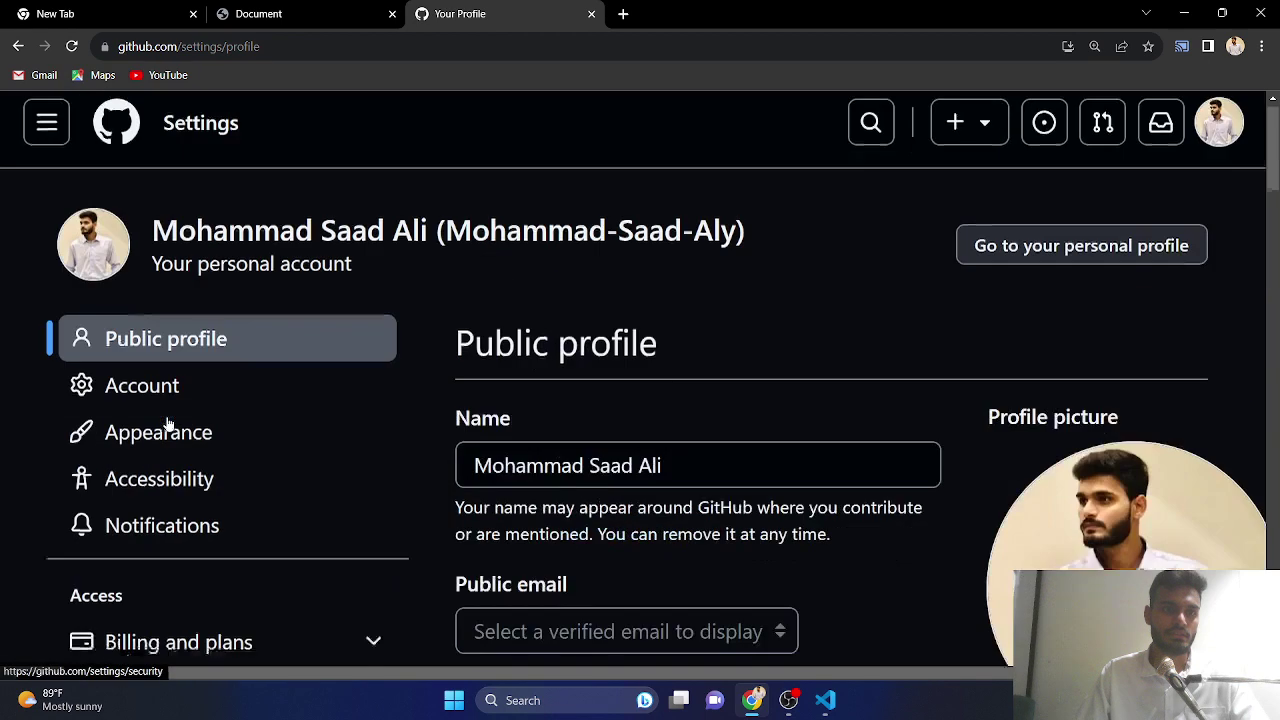
left_click(229, 440)
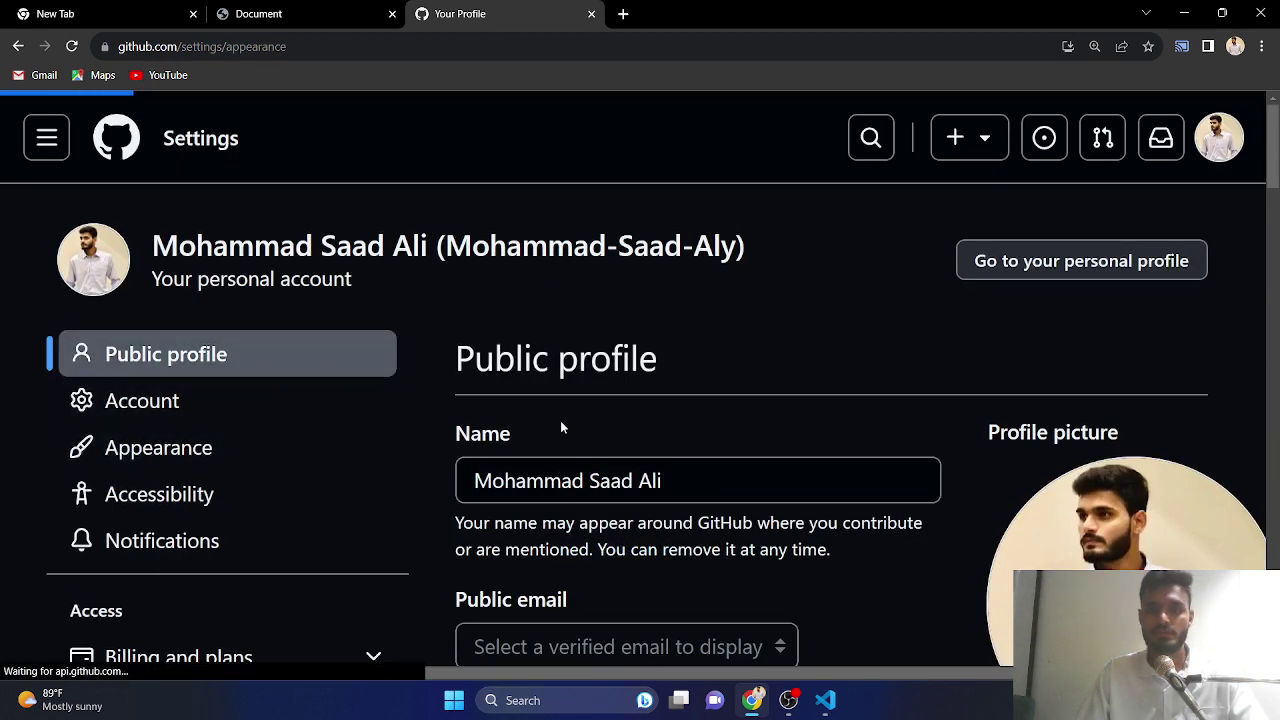
scroll(800, 440, "down", 3)
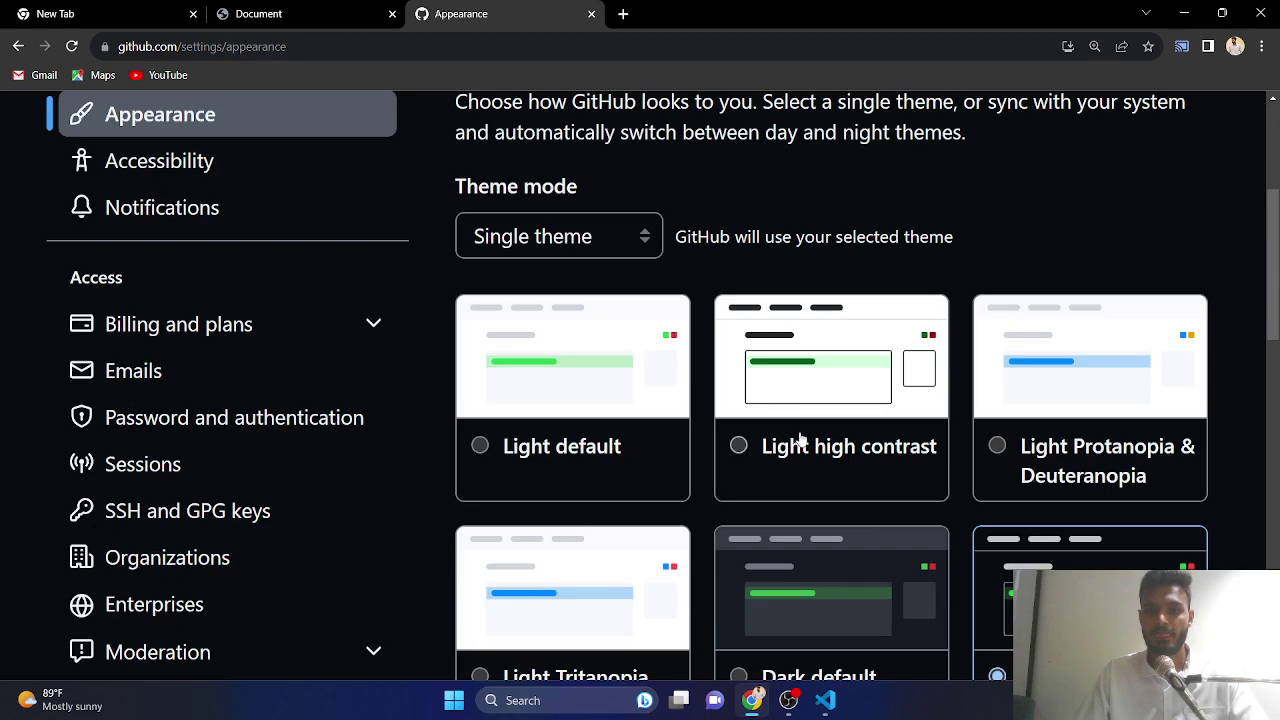
left_click(579, 378)
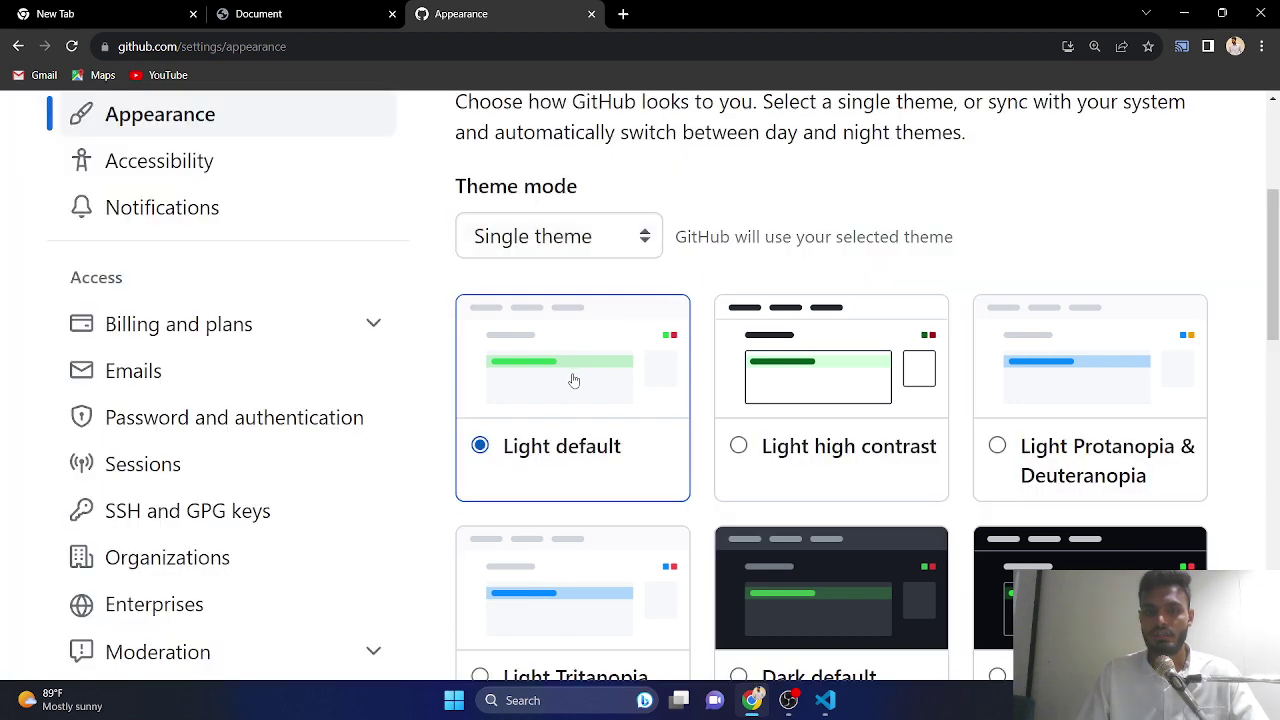
scroll(1088, 272, "up", 3)
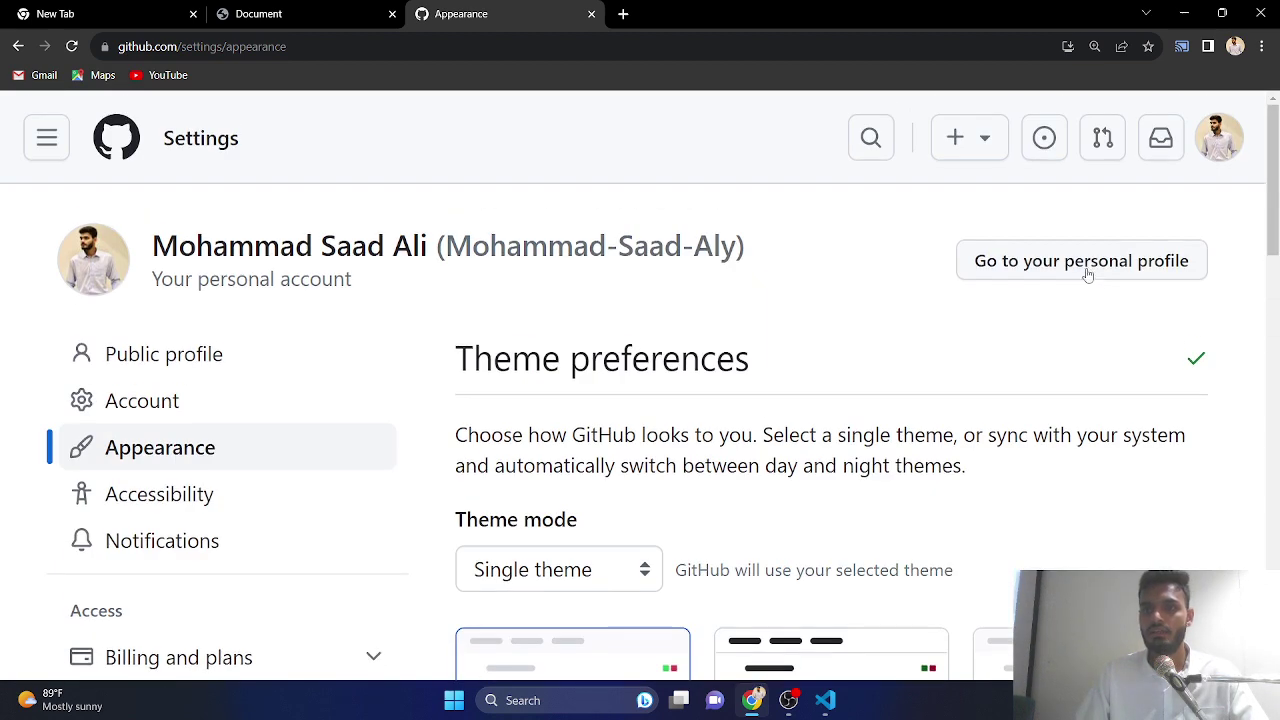
- Start a new repository and enter 'pyaari si' as its name, which becomes pyaari-si
left_click(958, 138)
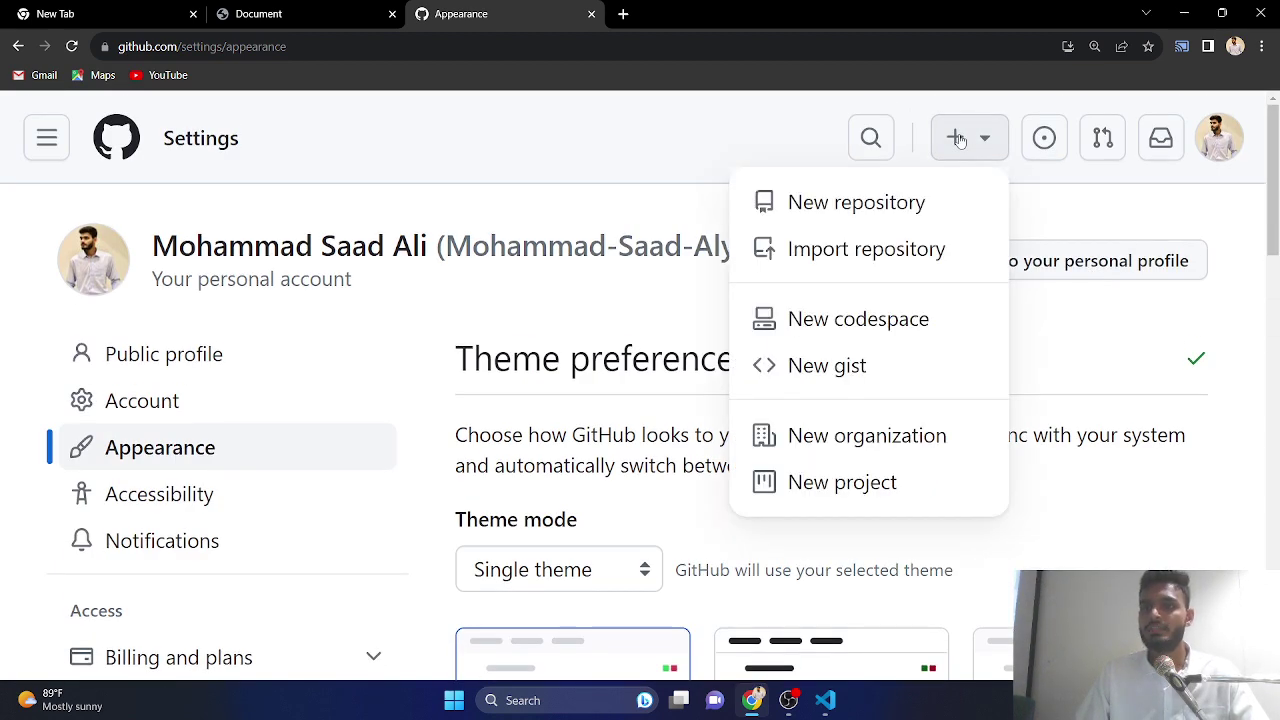
left_click(874, 204)
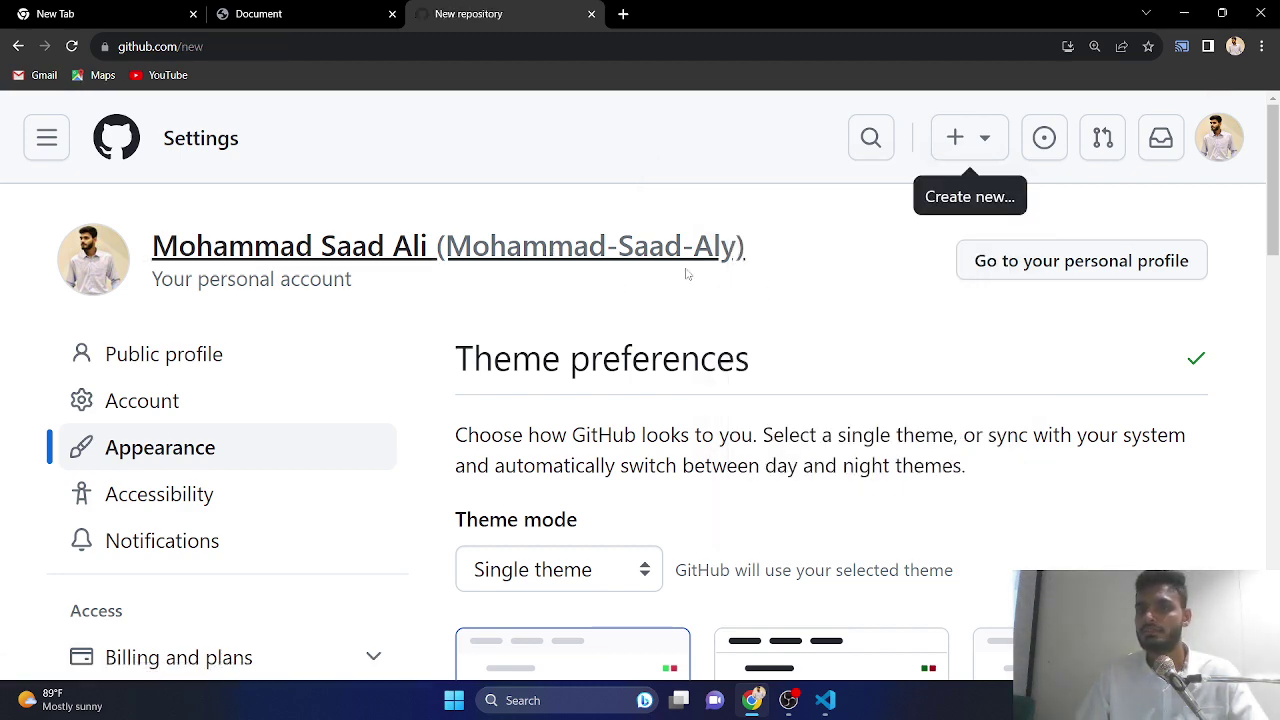
scroll(545, 318, "down", 3)
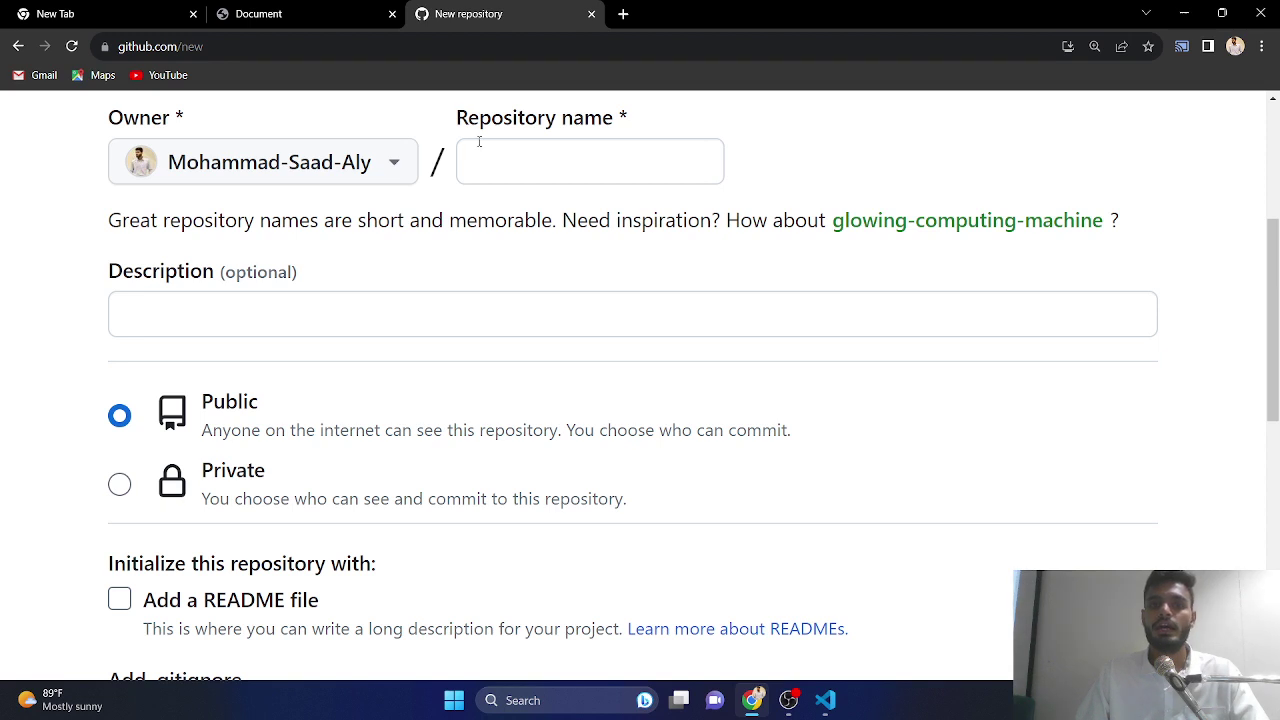
left_click_drag(468, 118, 585, 117)
left_click(562, 166)
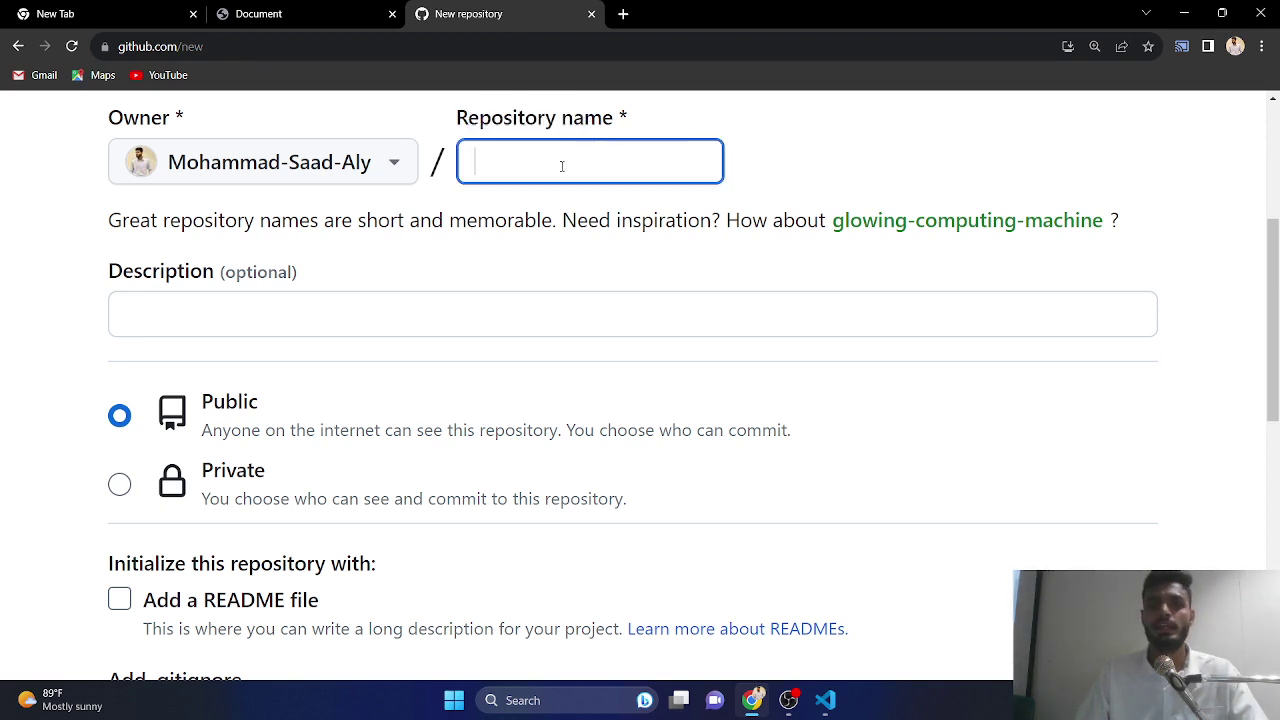
type("pyaari si")
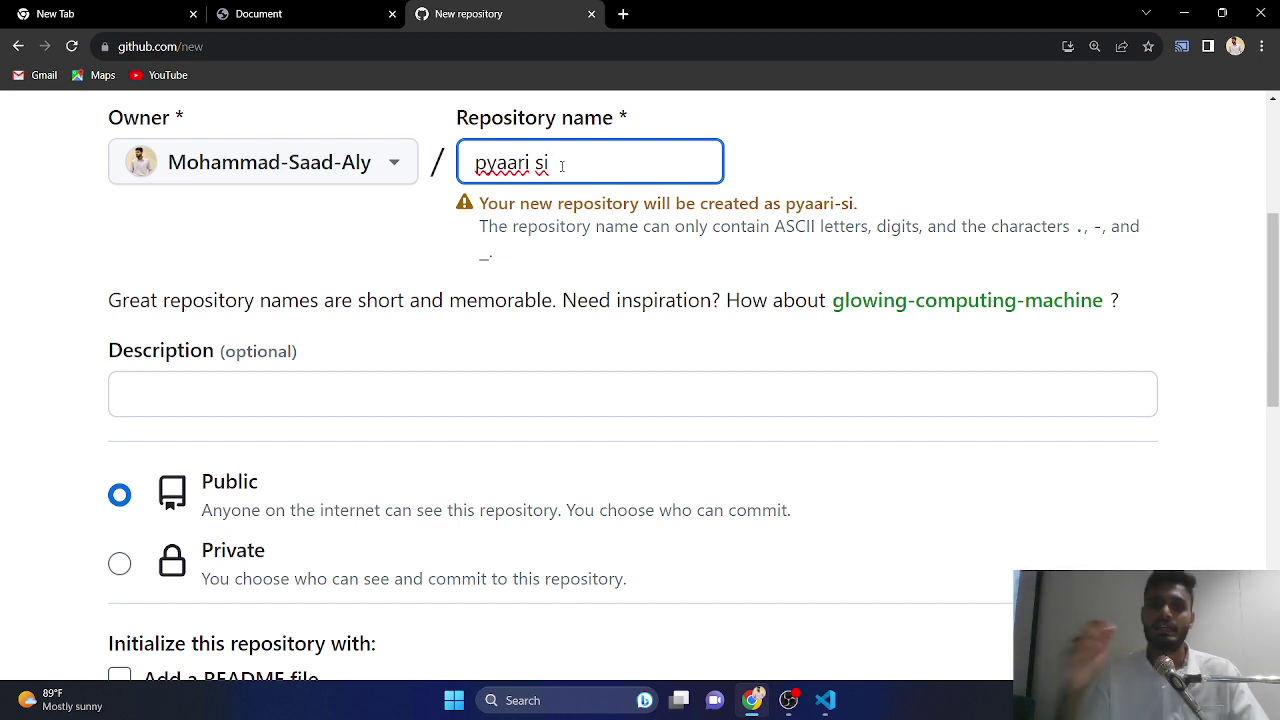
left_click_drag(656, 205, 911, 209)
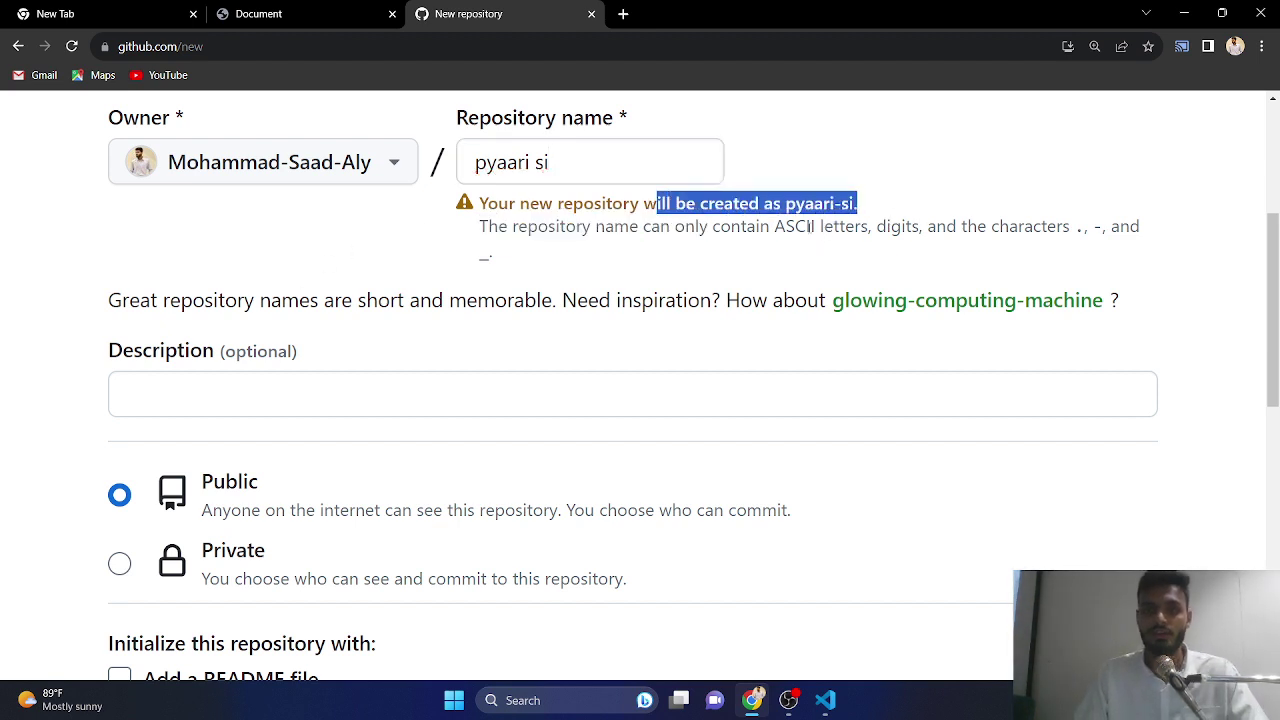
left_click(740, 133)
- Create the public repository and review its command-line setup commands
scroll(526, 343, "down", 3)
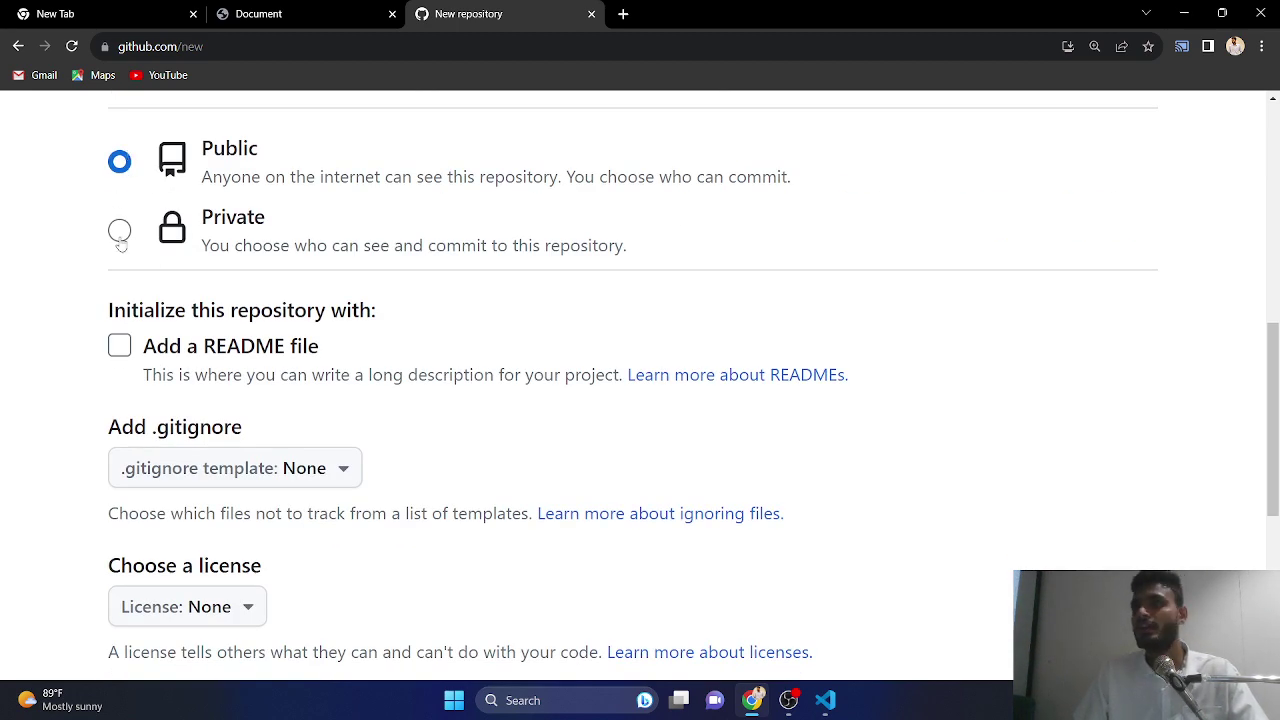
scroll(200, 300, "down", 3)
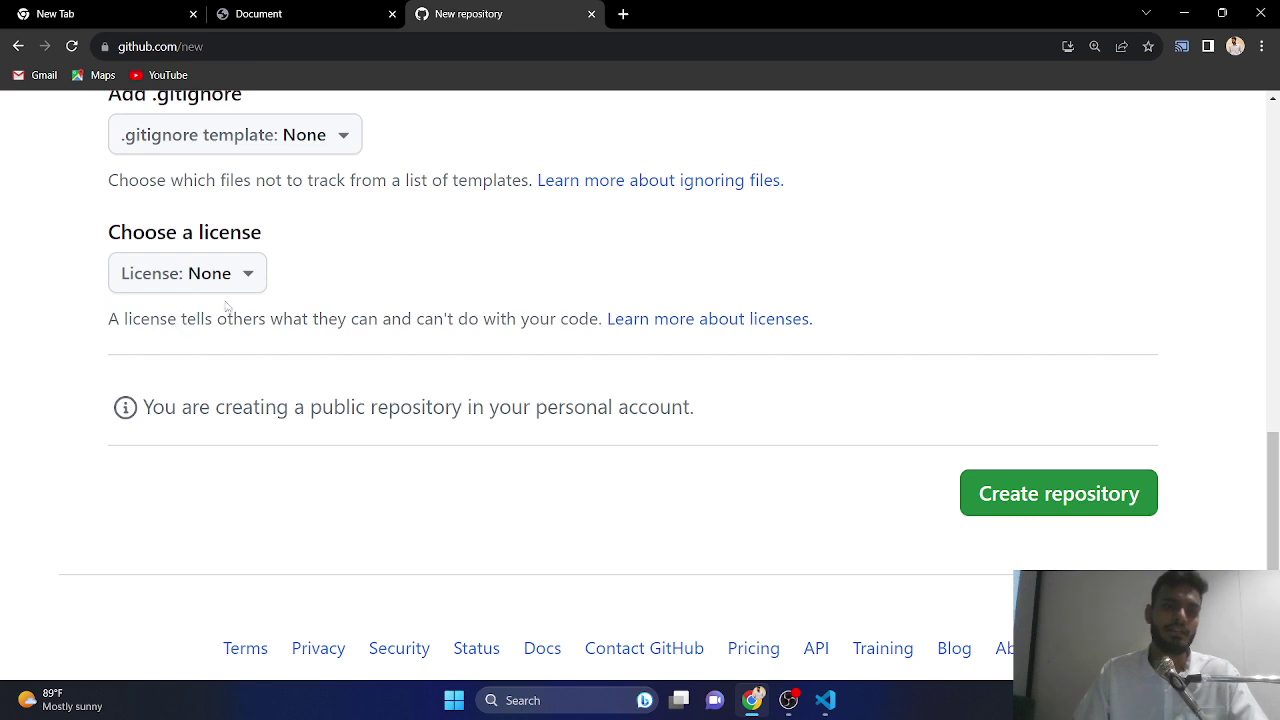
left_click(1073, 503)
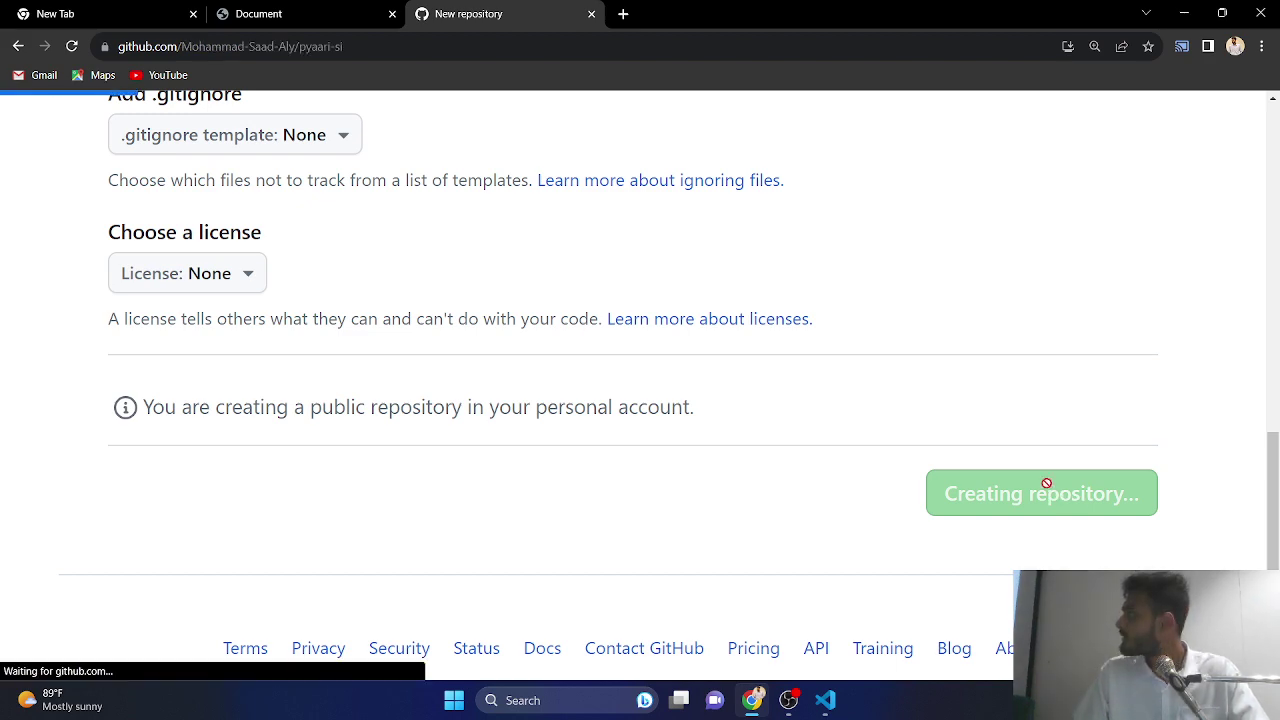
scroll(562, 337, "down", 6)
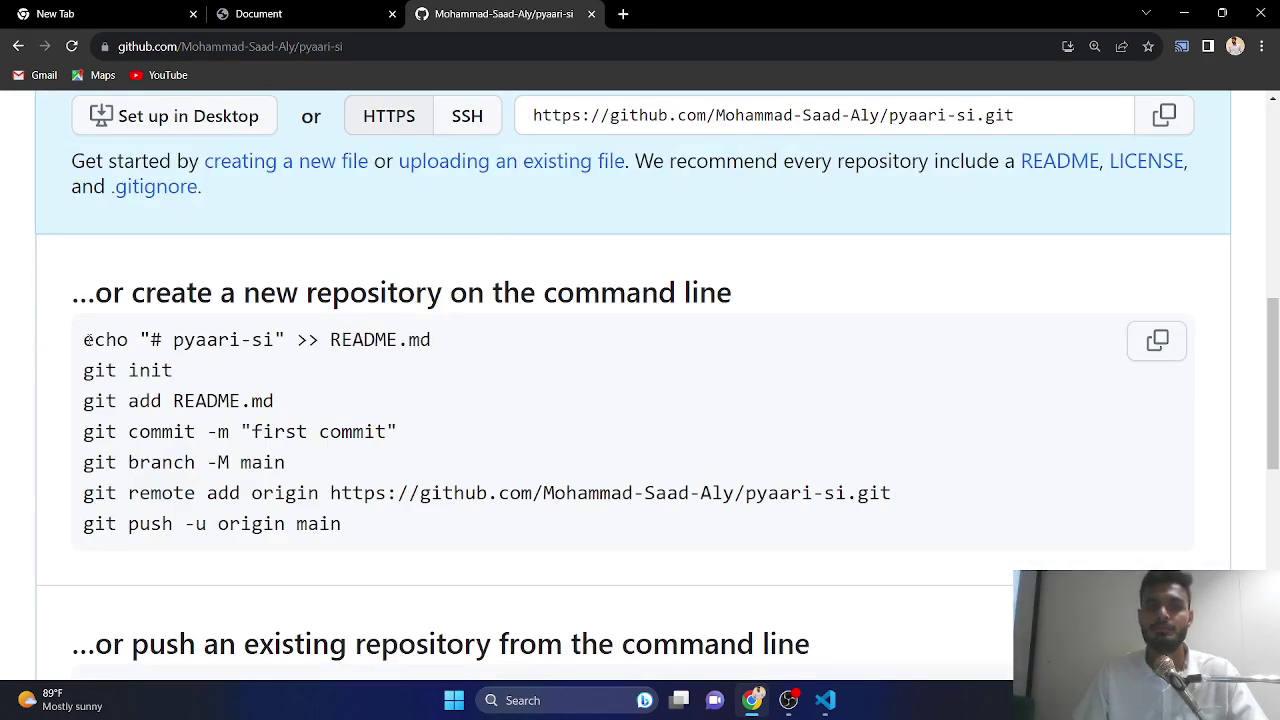
left_click_drag(88, 340, 395, 546)
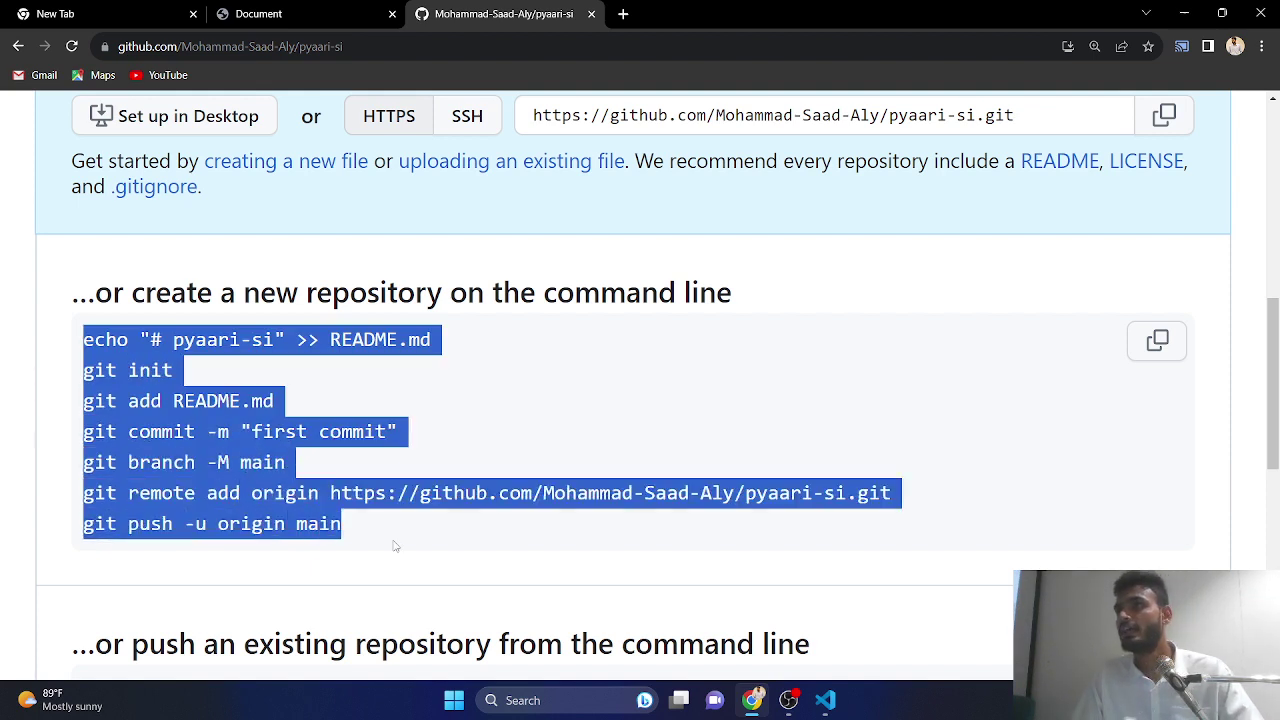
left_click(462, 369)
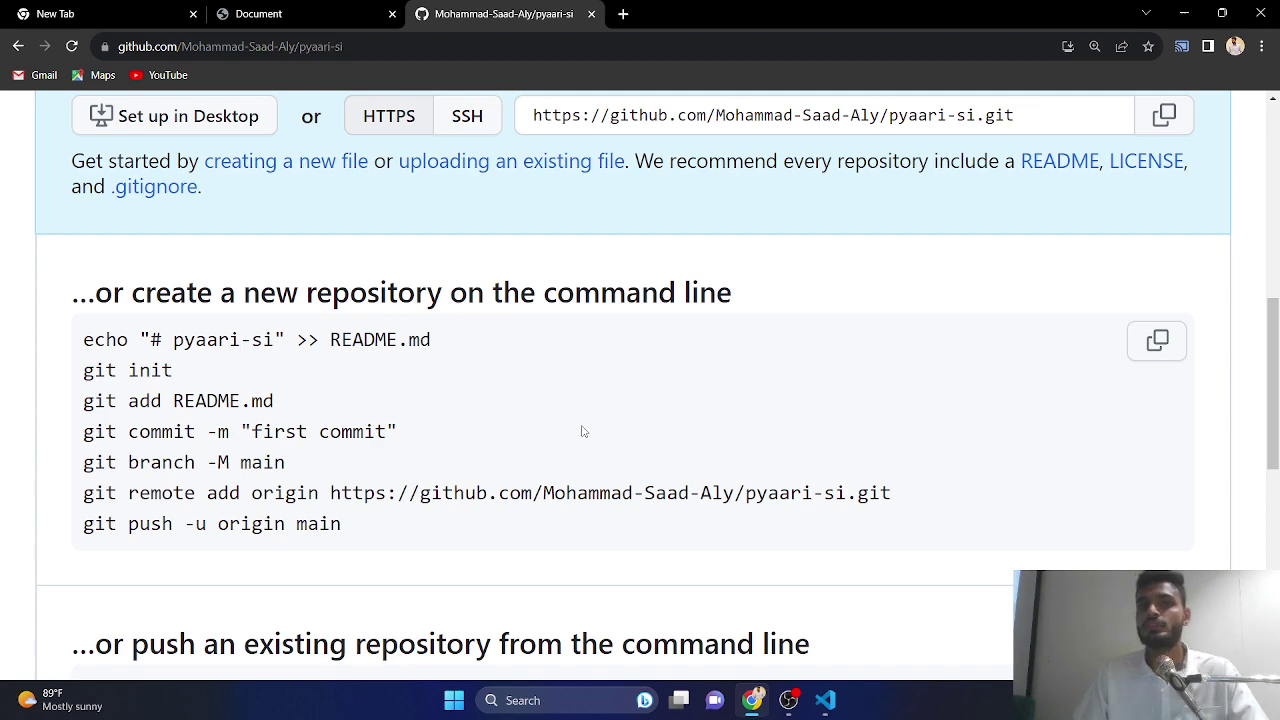
- Minimize Chrome, close VS Code, open yajooj majooj, and launch Git Bash there
left_click(1184, 13)
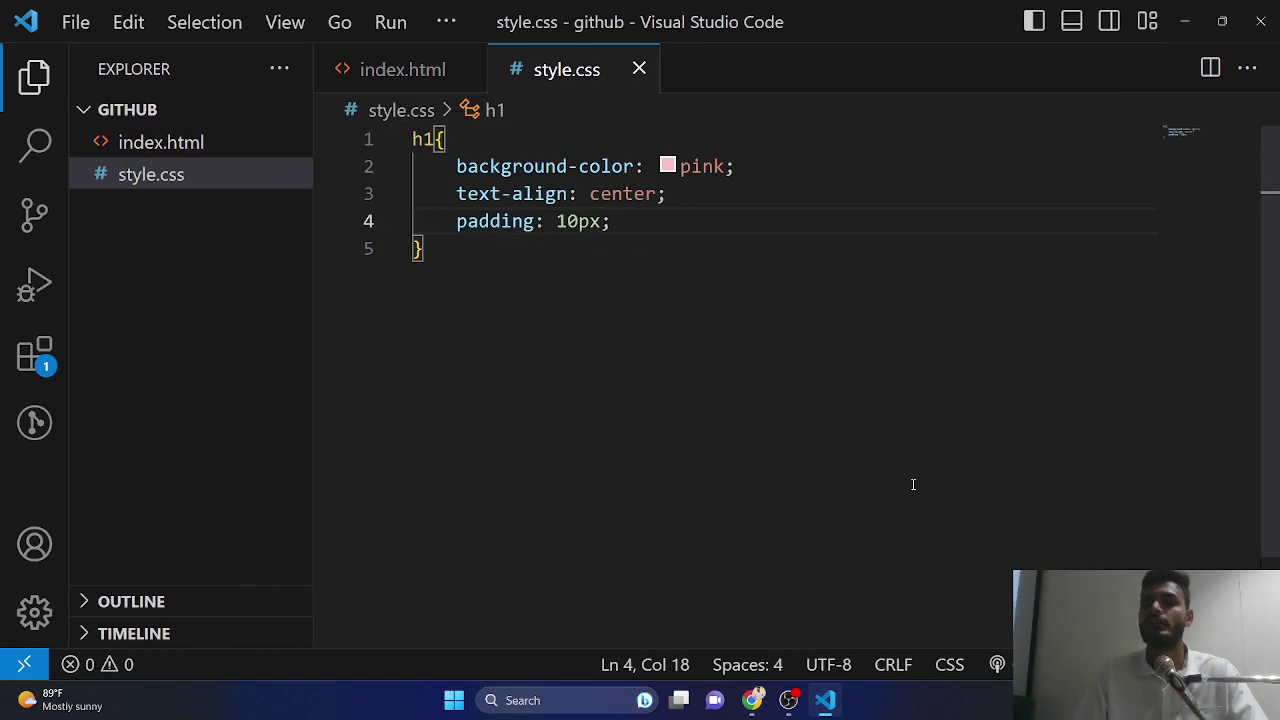
left_click(1259, 20)
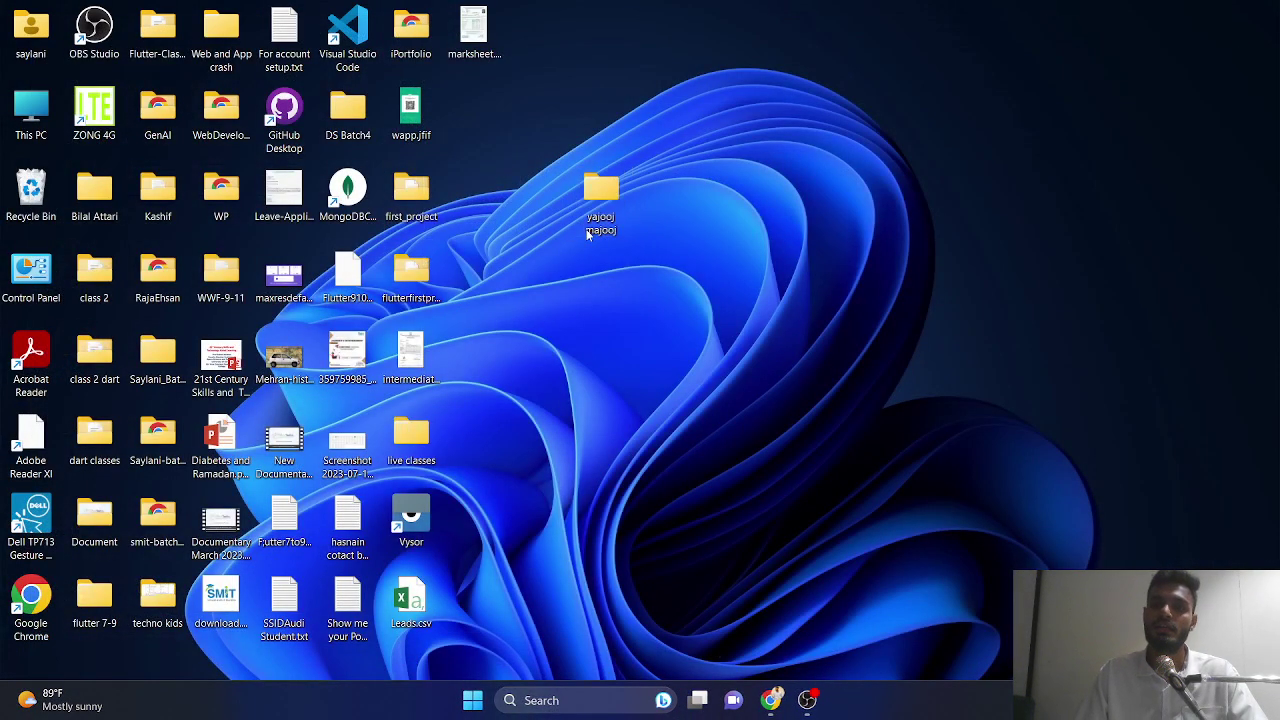
double_click(613, 215)
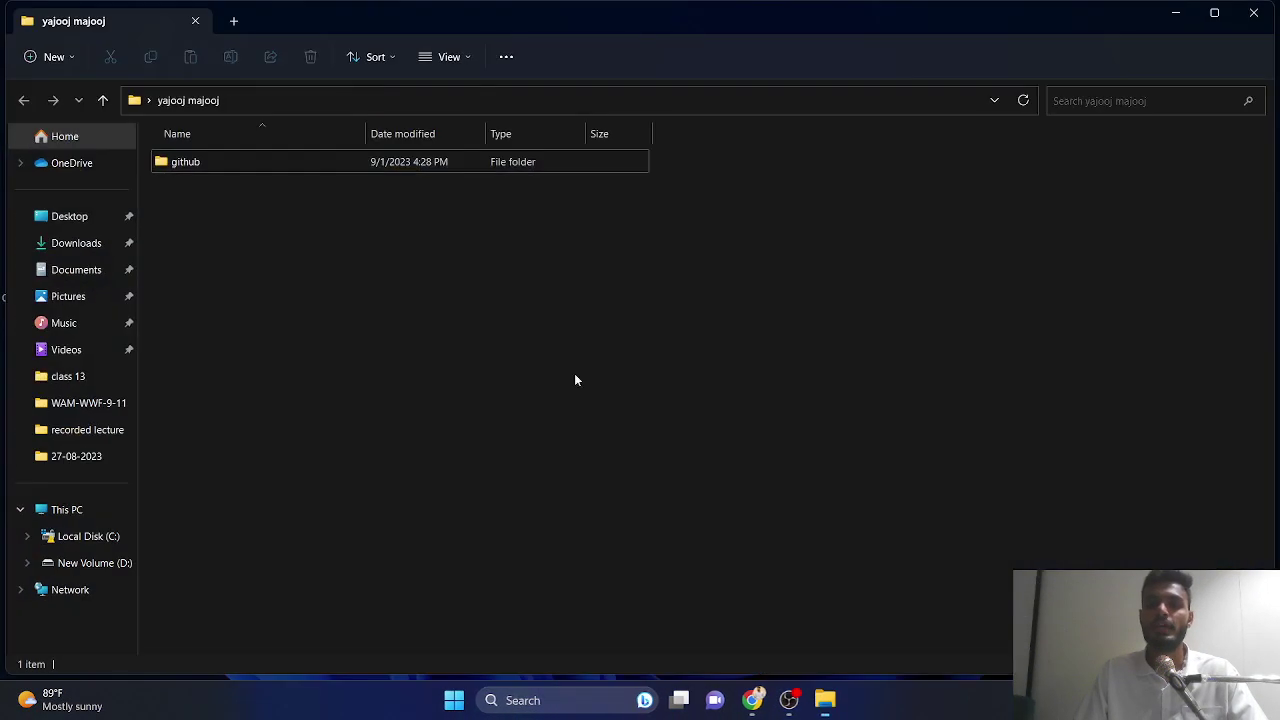
right_click(279, 232)
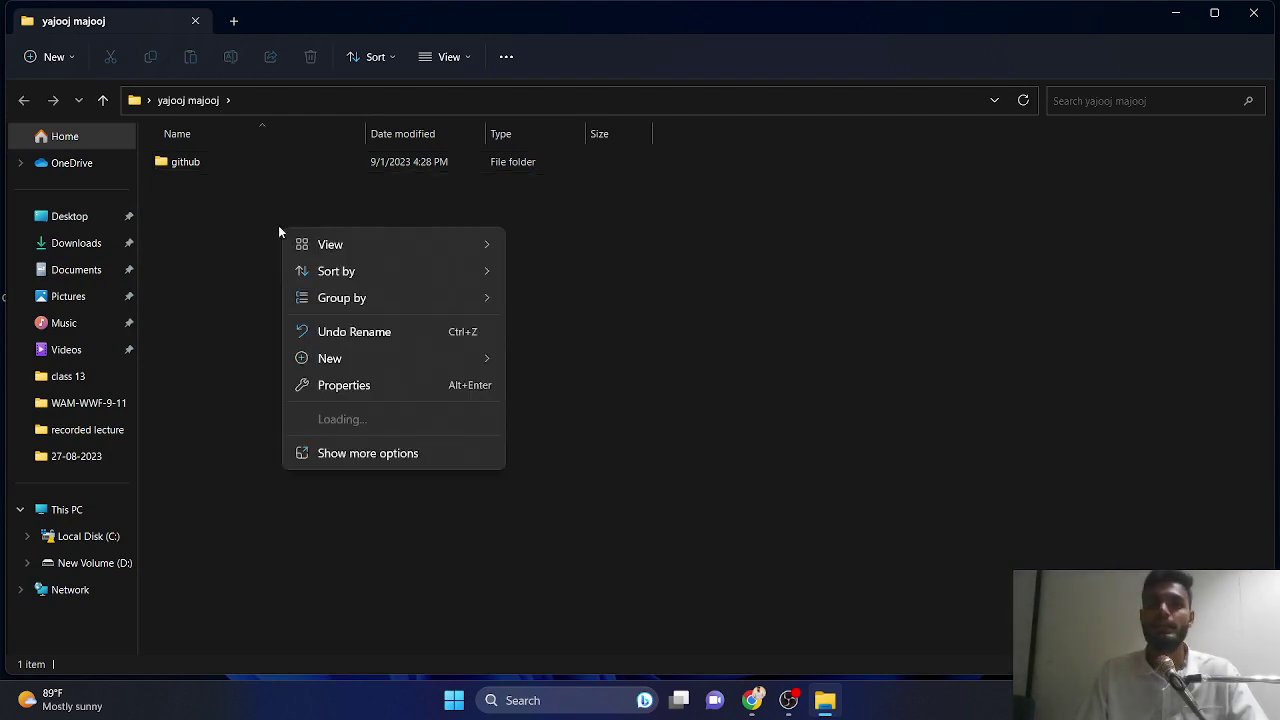
left_click(353, 460)
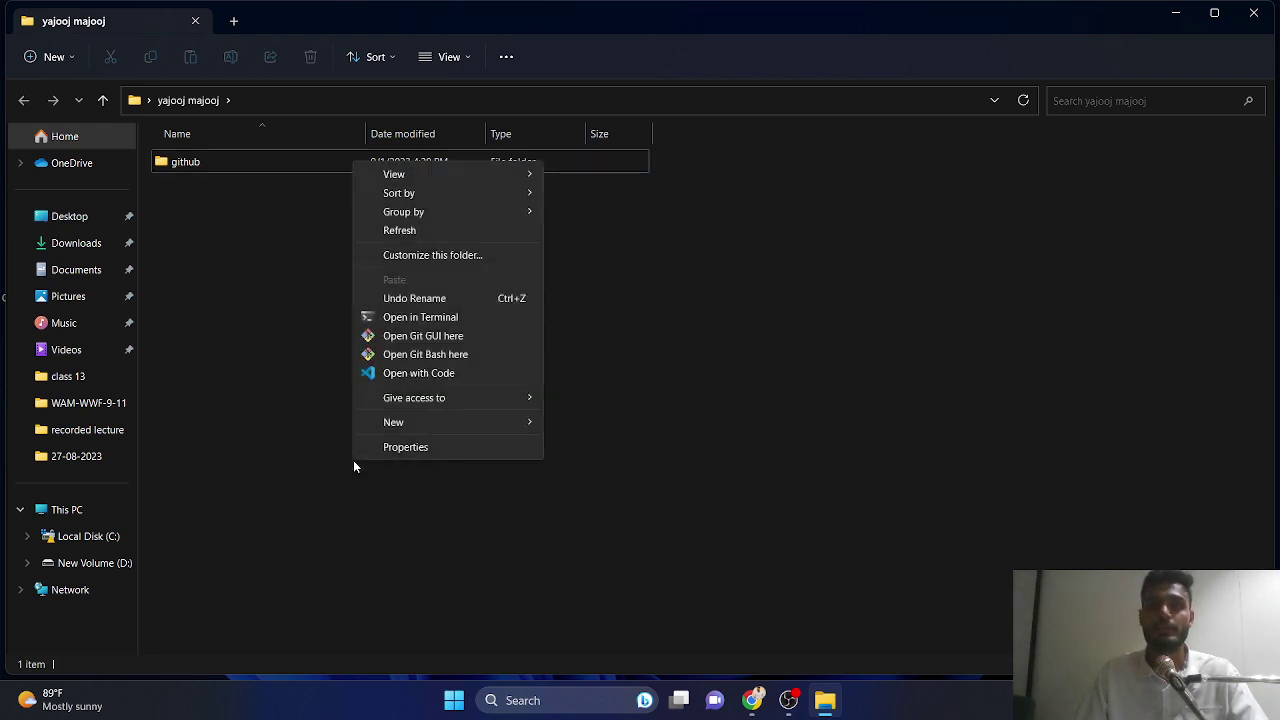
left_click(398, 356)
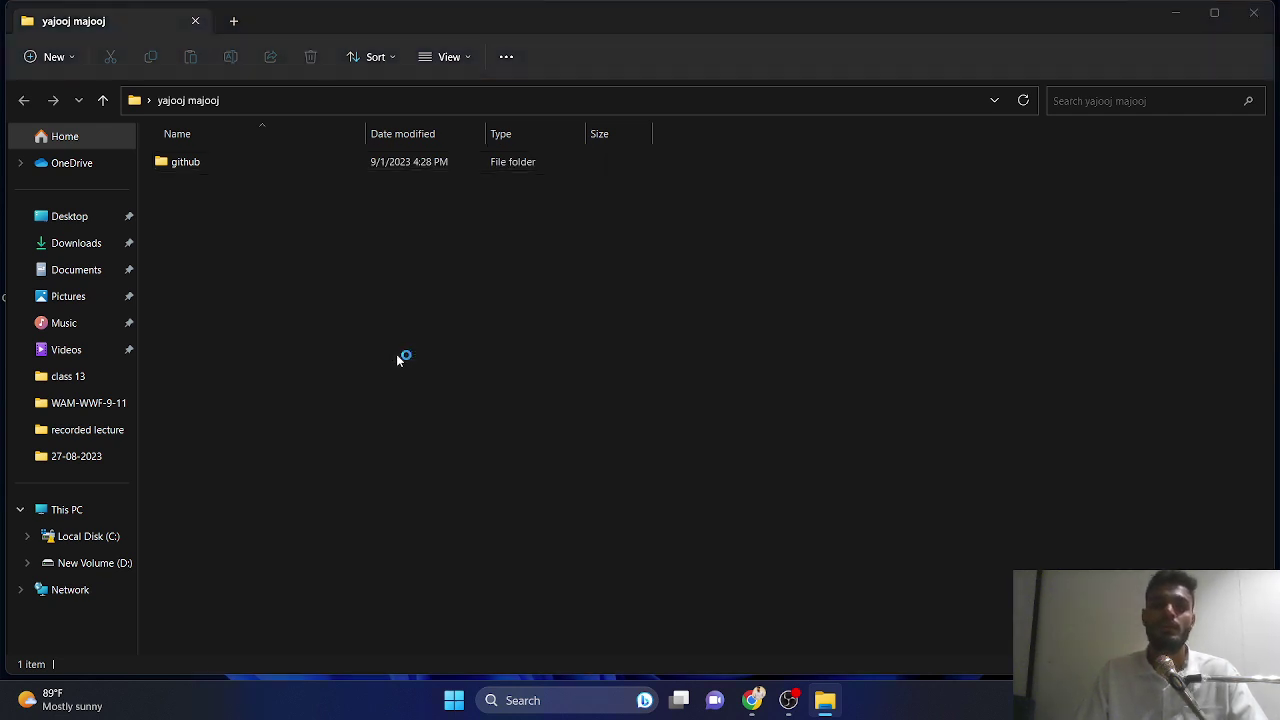
- Maximize Git Bash, enlarge its text, run git status, then git init
left_click(505, 77)
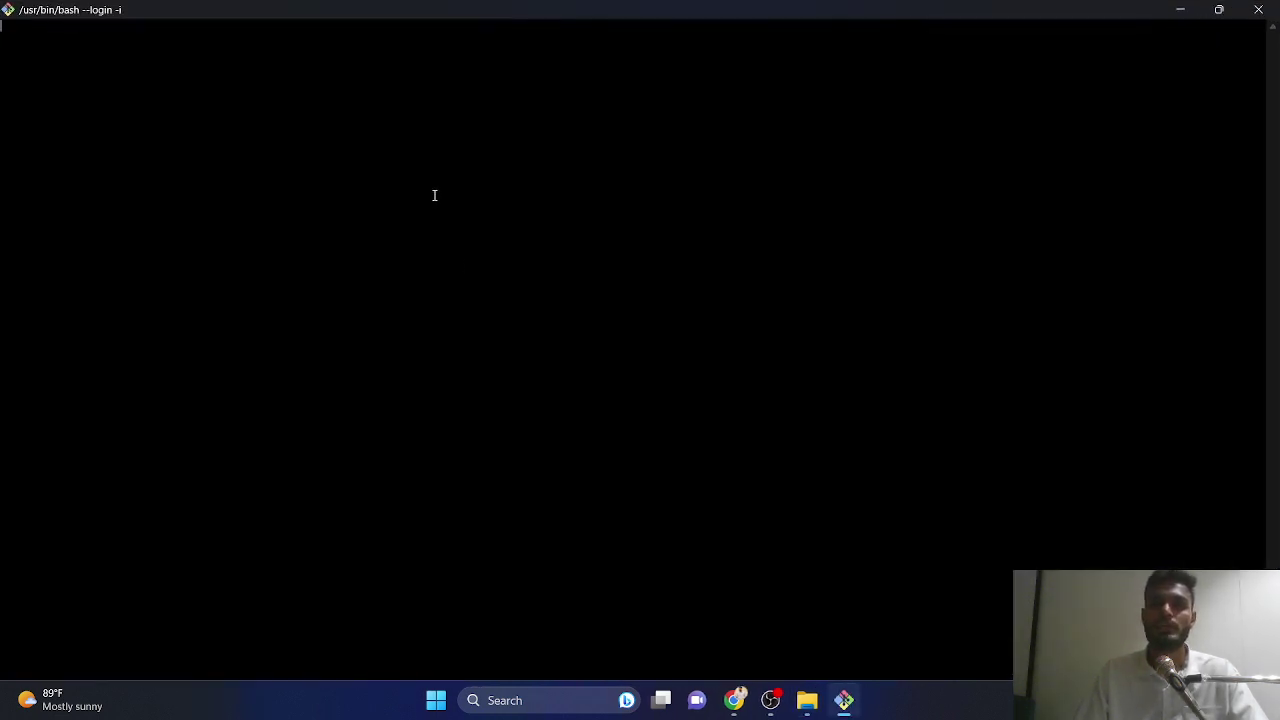
key("ctrl+plus")
key("ctrl+plus")
key("ctrl+plus")
key("ctrl+plus")
key("ctrl+plus")
key("ctrl+plus")
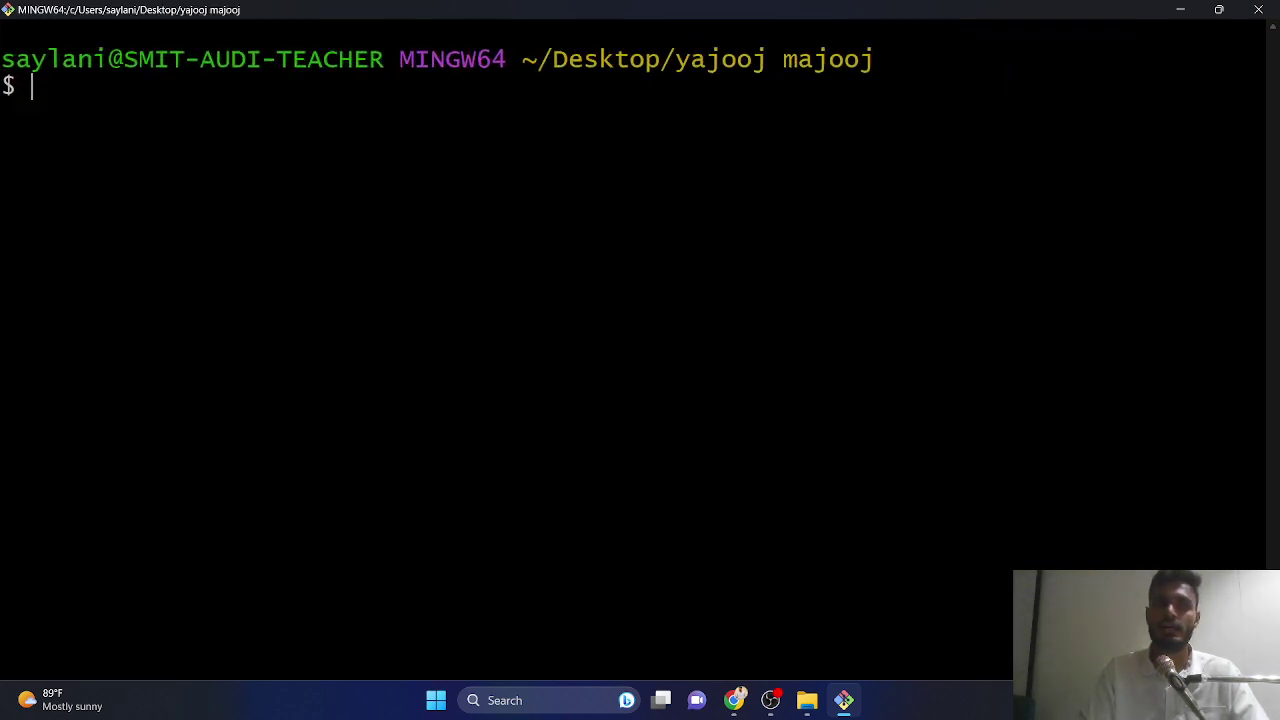
key("ctrl+plus")
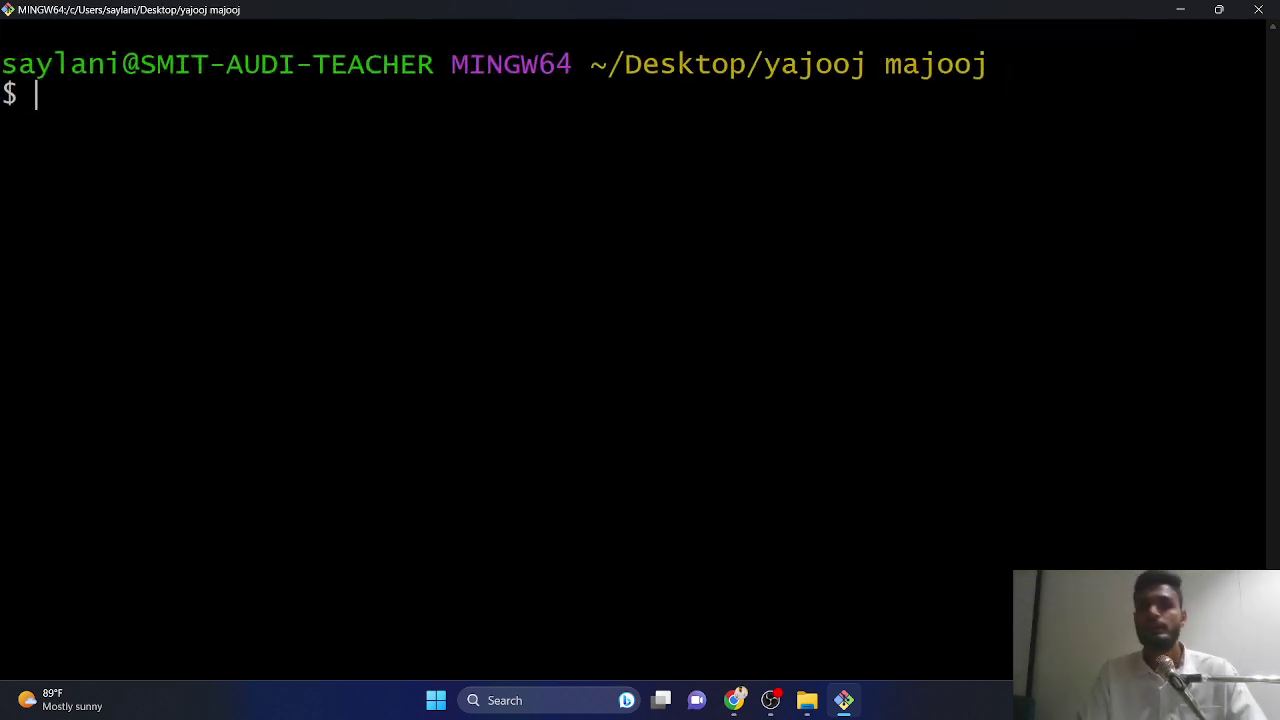
type("git stat")
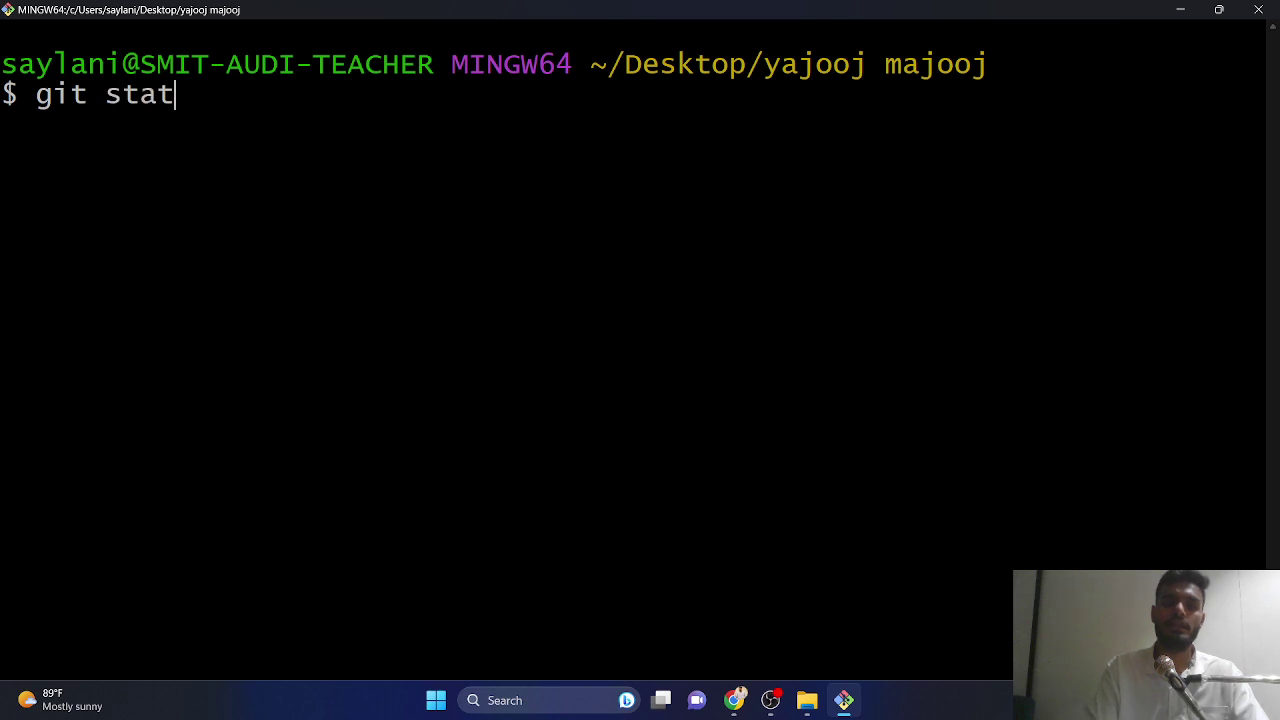
type("us")
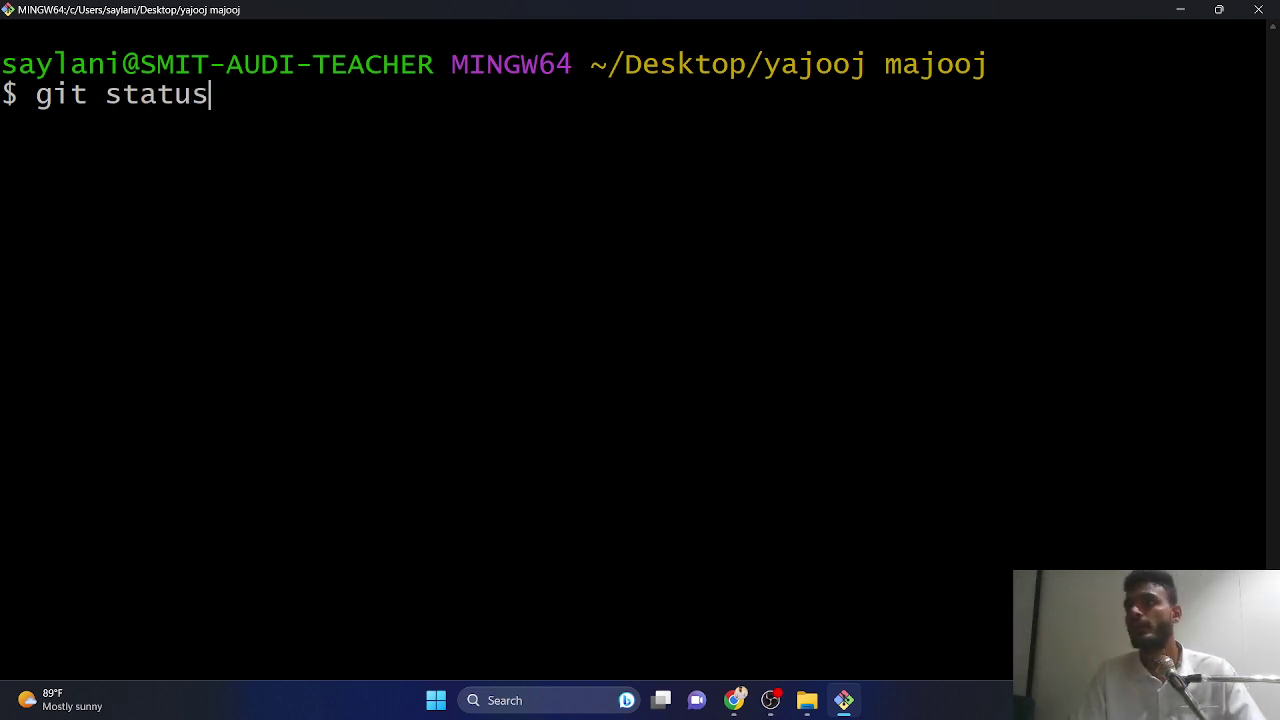
key("Return")
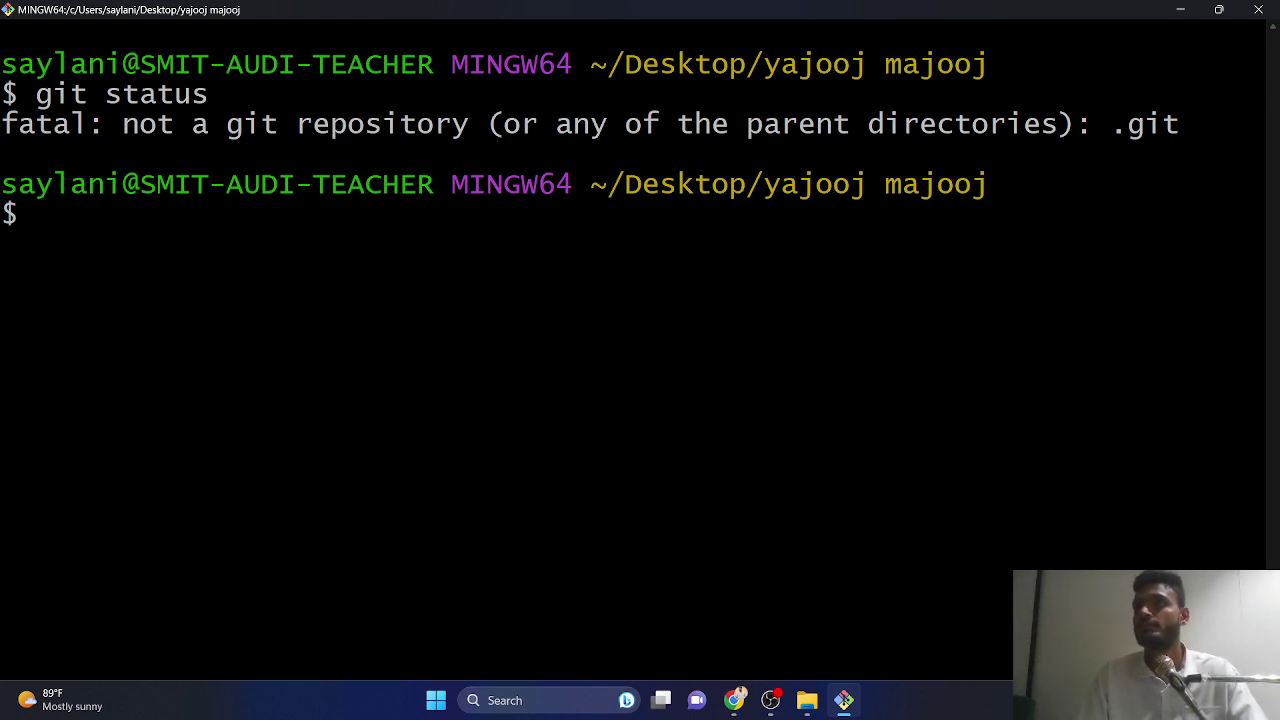
type("git init")
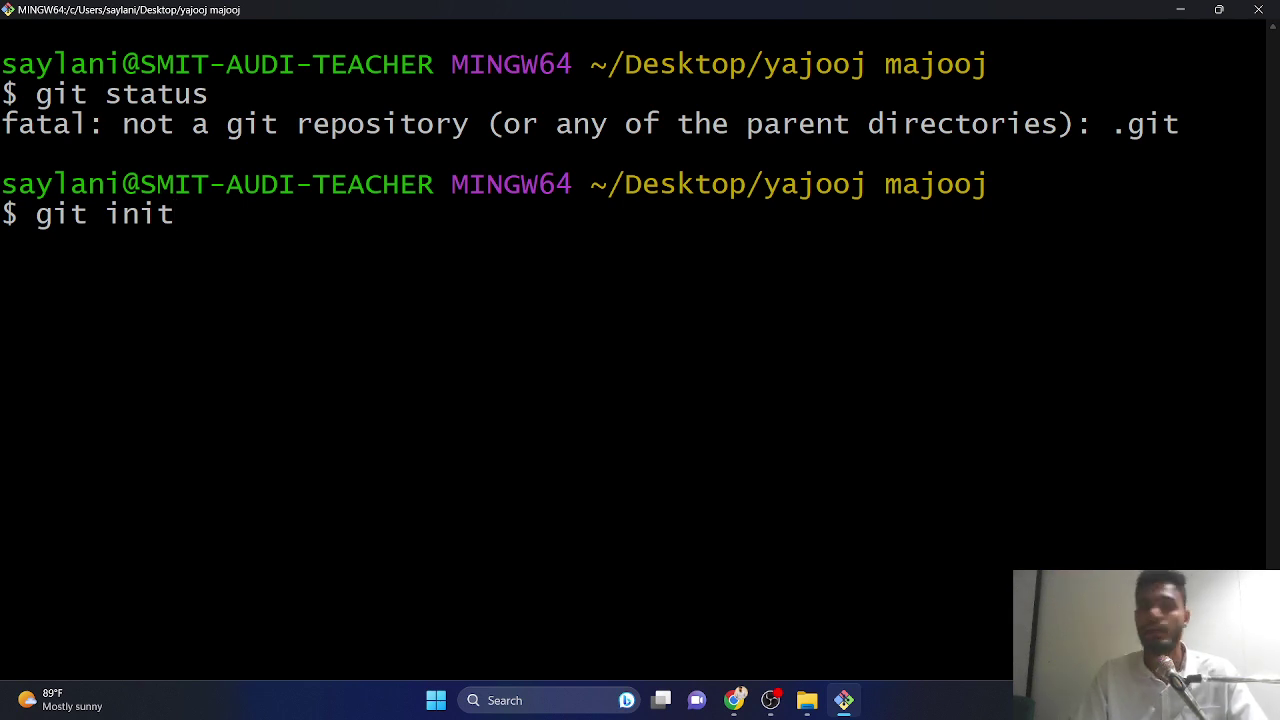
key("Return")
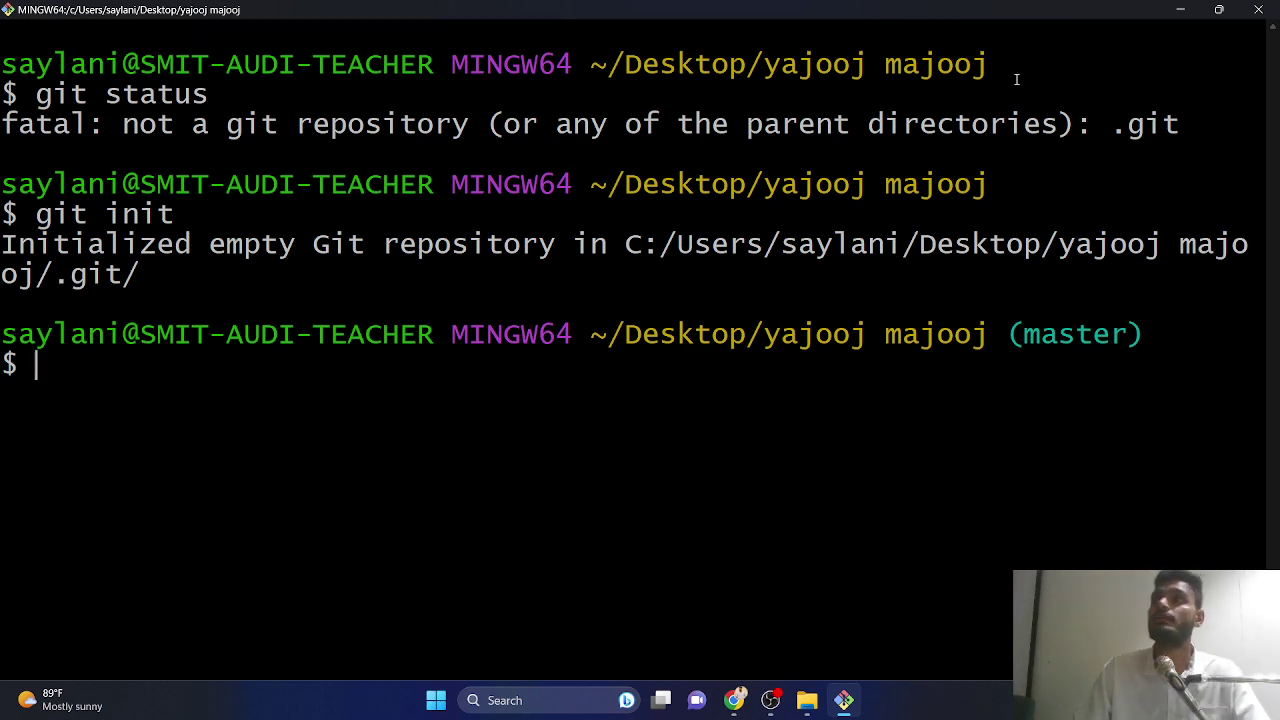
- Show hidden items in File Explorer to reveal the new .git folder, then minimize Explorer
left_click(1180, 9)
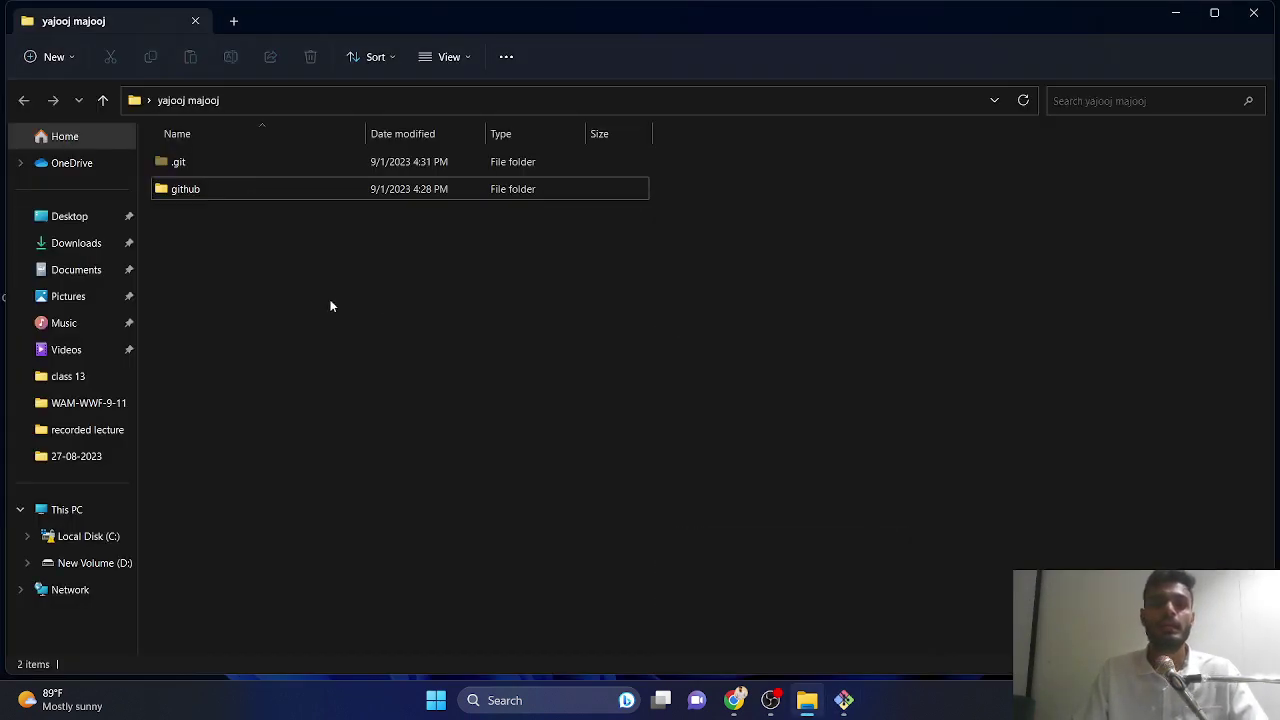
left_click(193, 166)
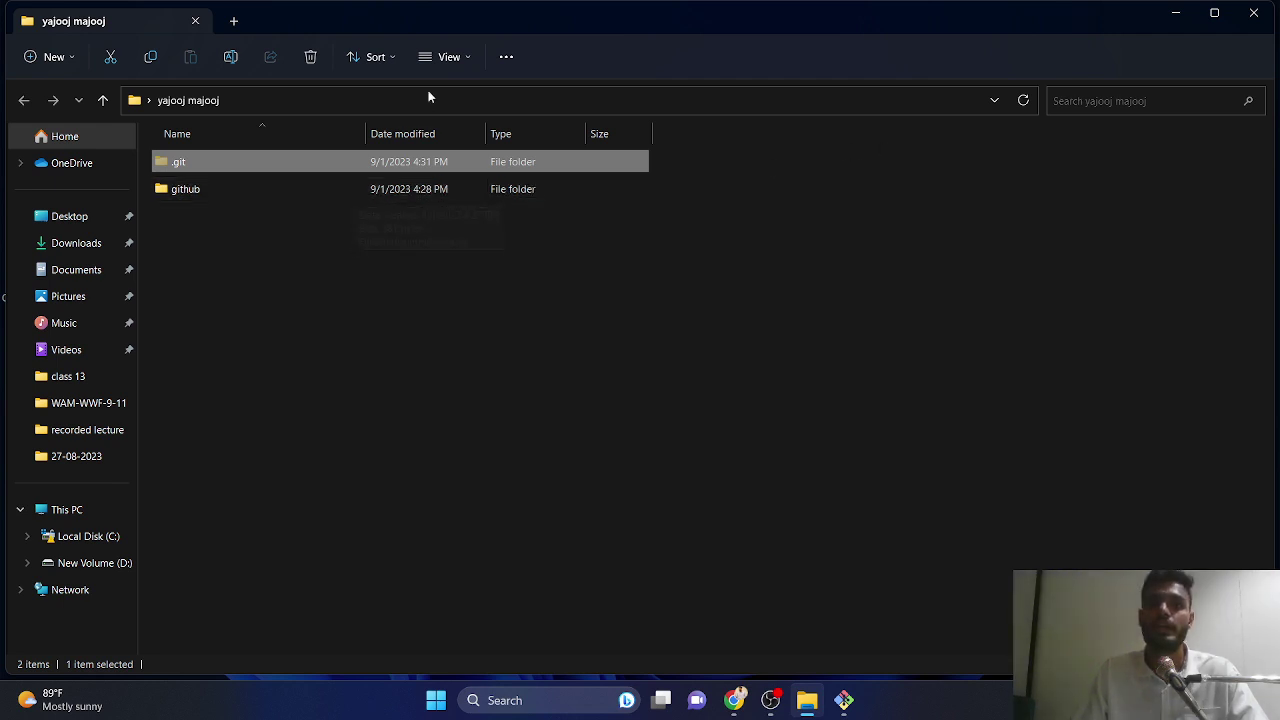
left_click(442, 60)
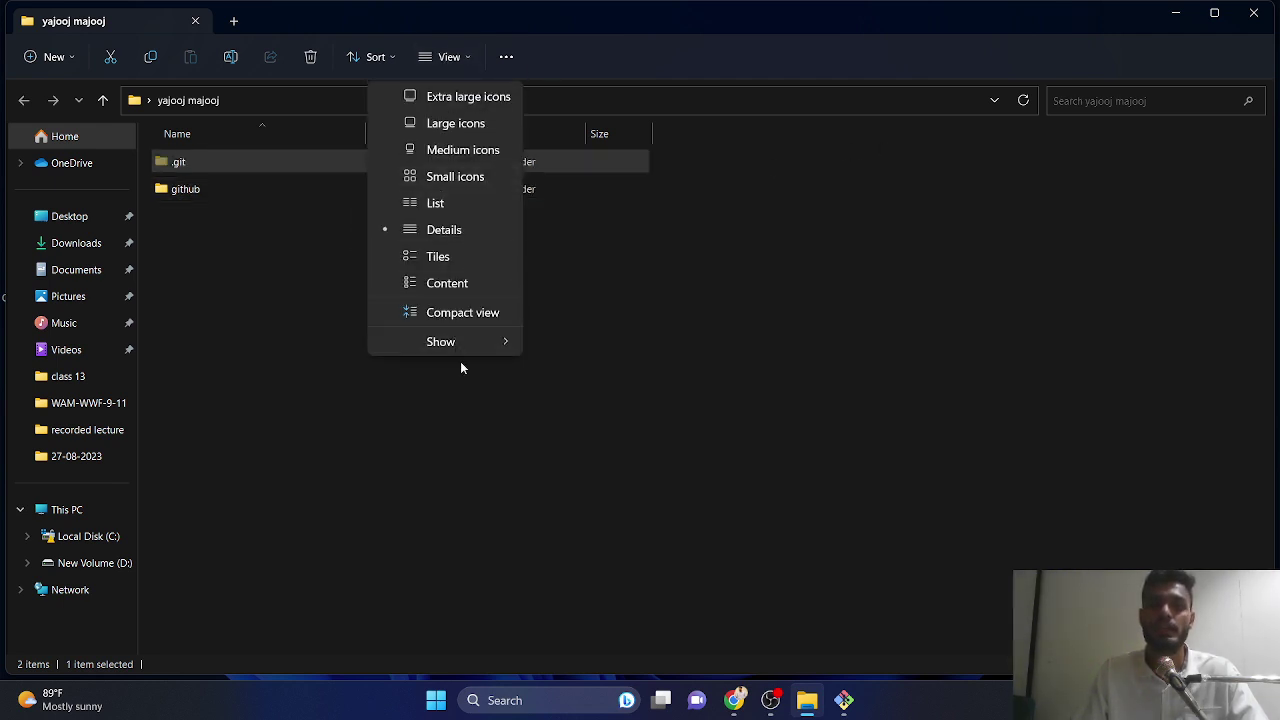
mouse_move(460, 342)
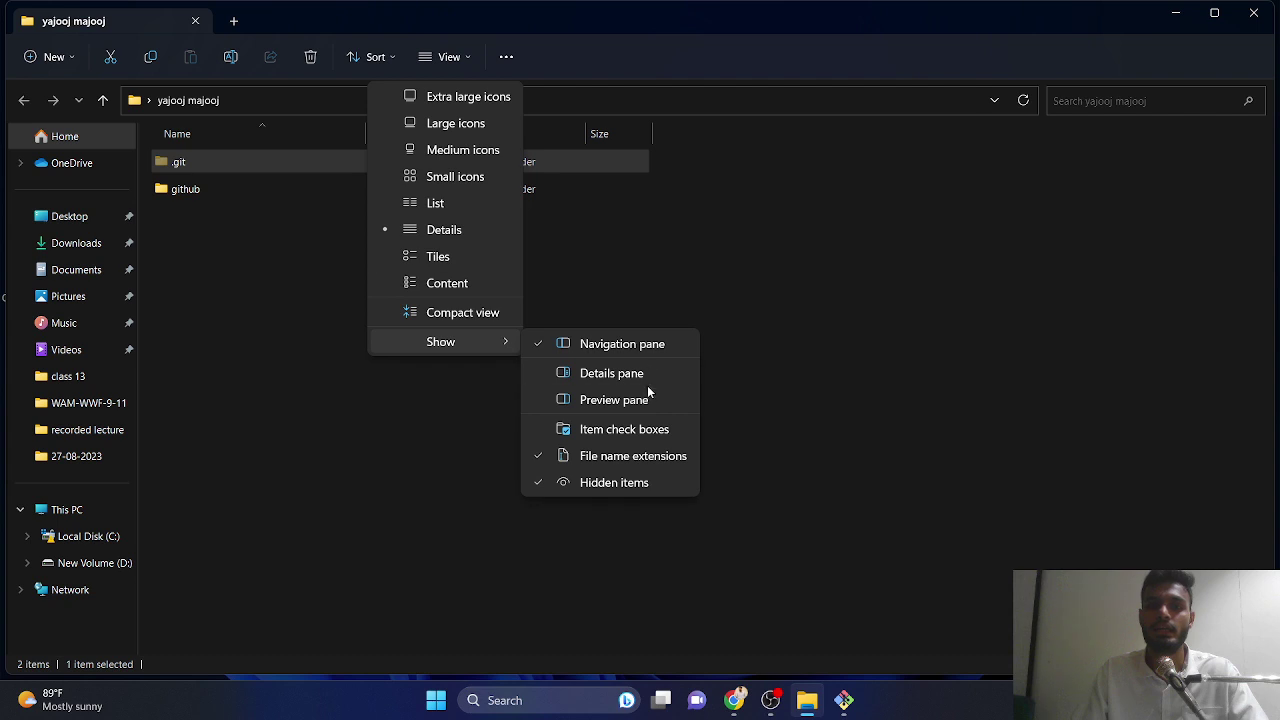
left_click(621, 484)
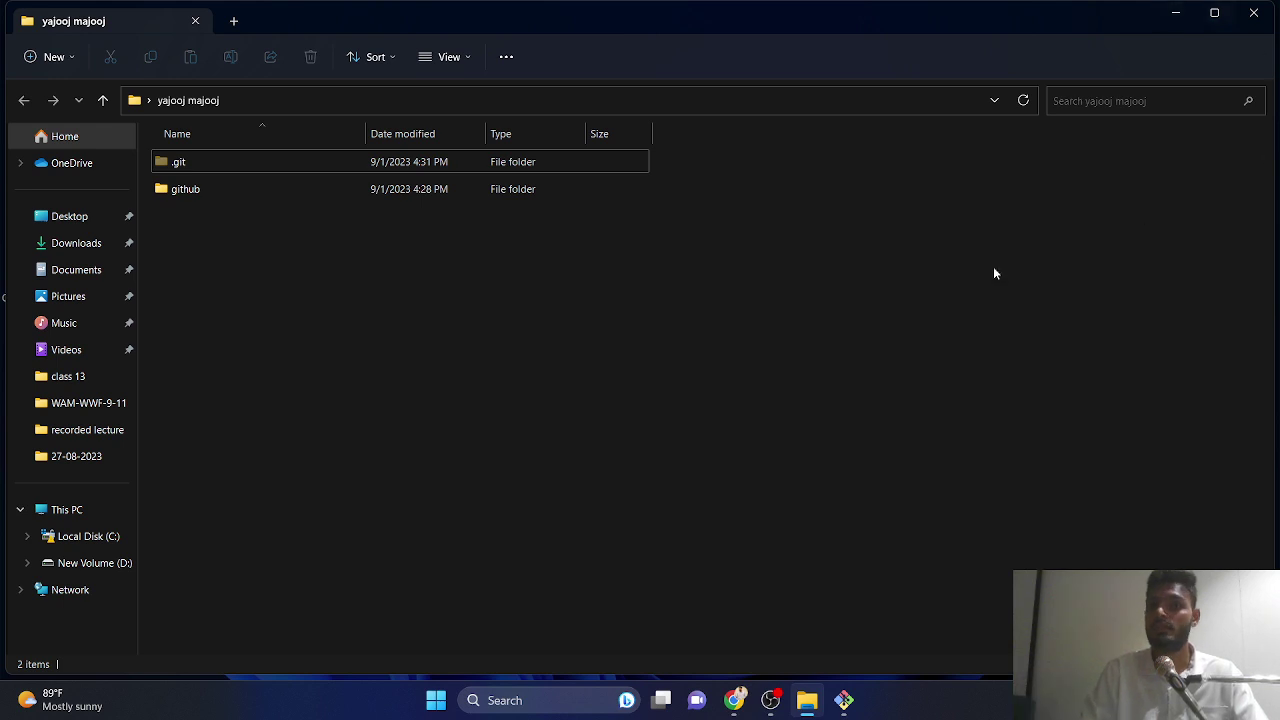
left_click(1192, 10)
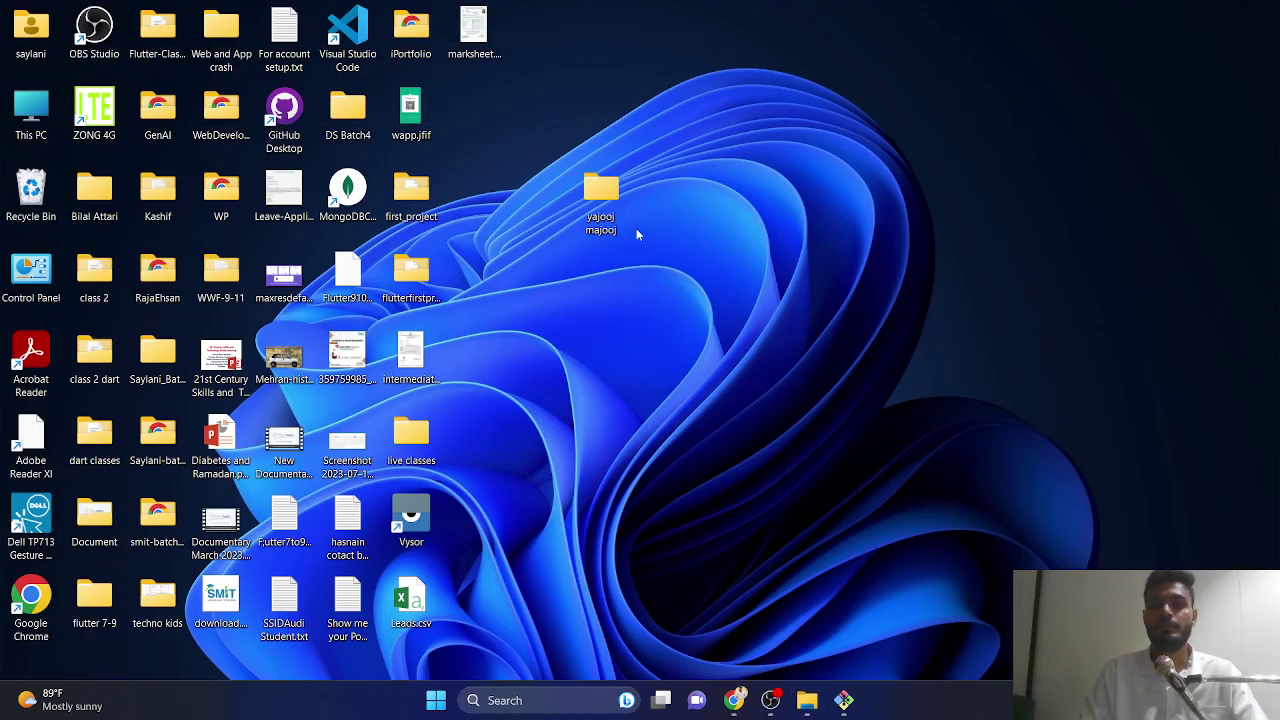
- Rerun git status in the new repository, which lists github/ as untracked
left_click(844, 700)
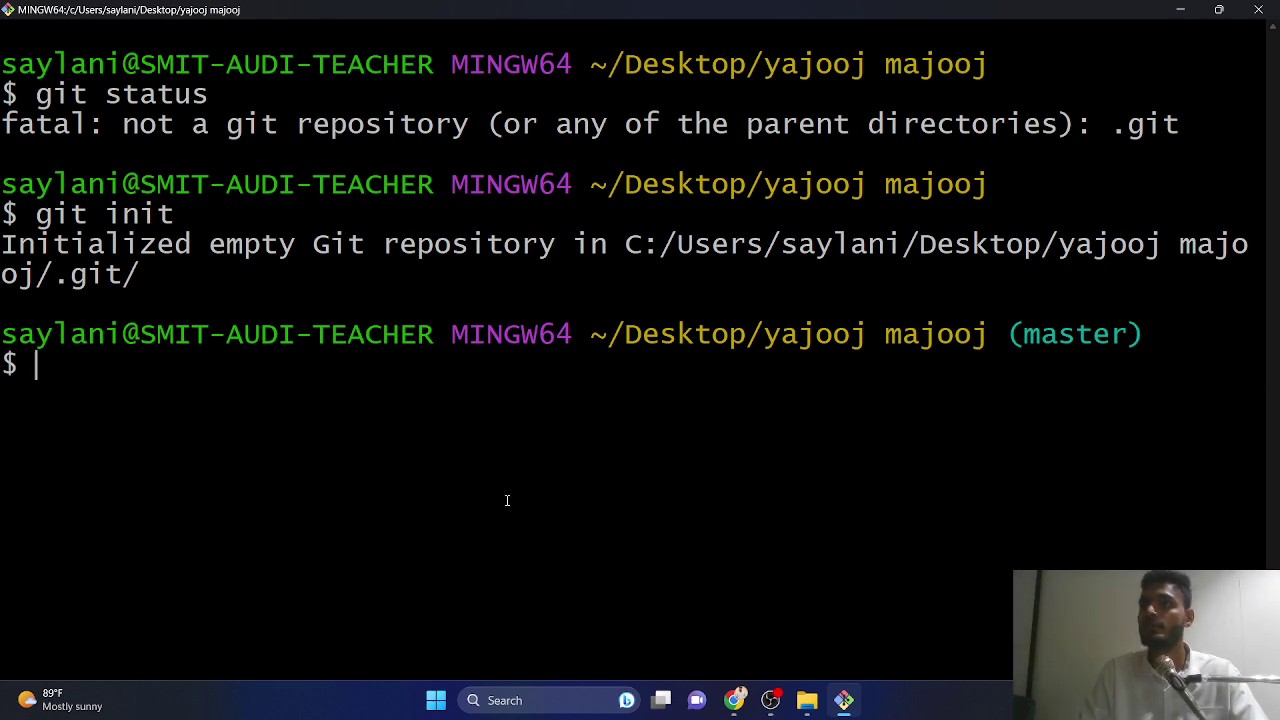
key("Up")
key("Up")
key("Return")
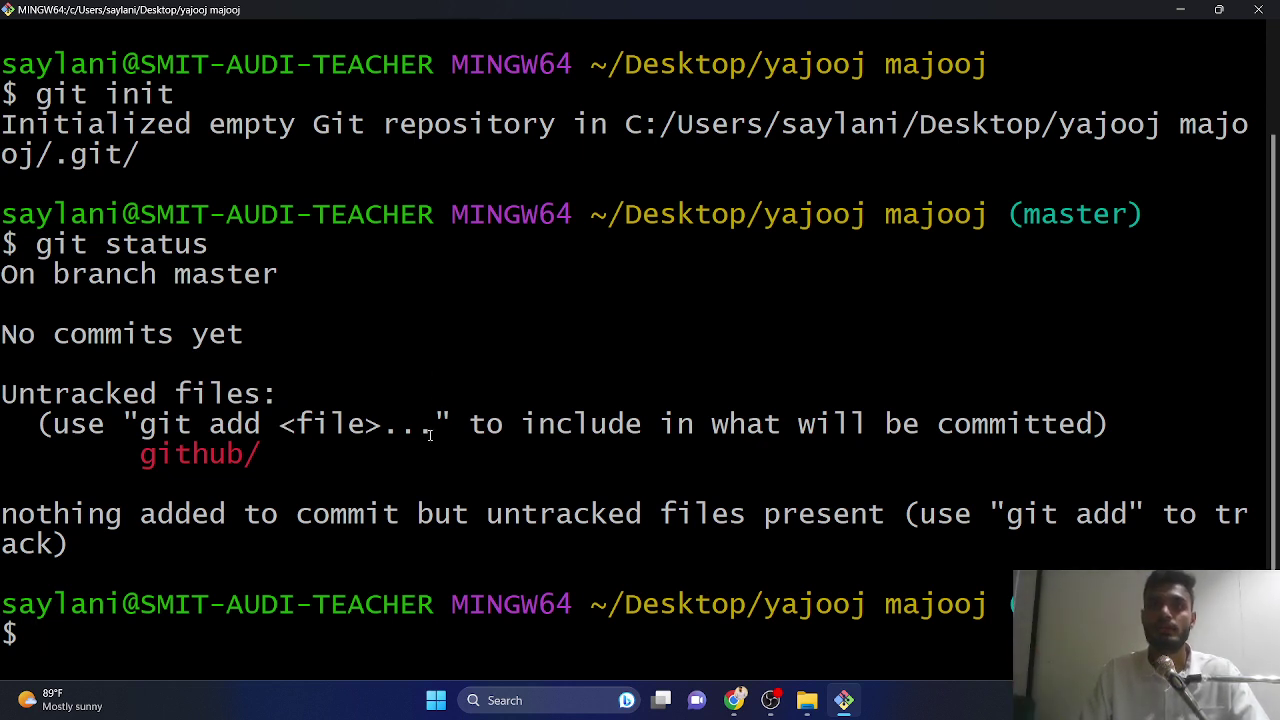
- Compose a git add command at the prompt, trying and erasing the github and -a arguments
type("git ")
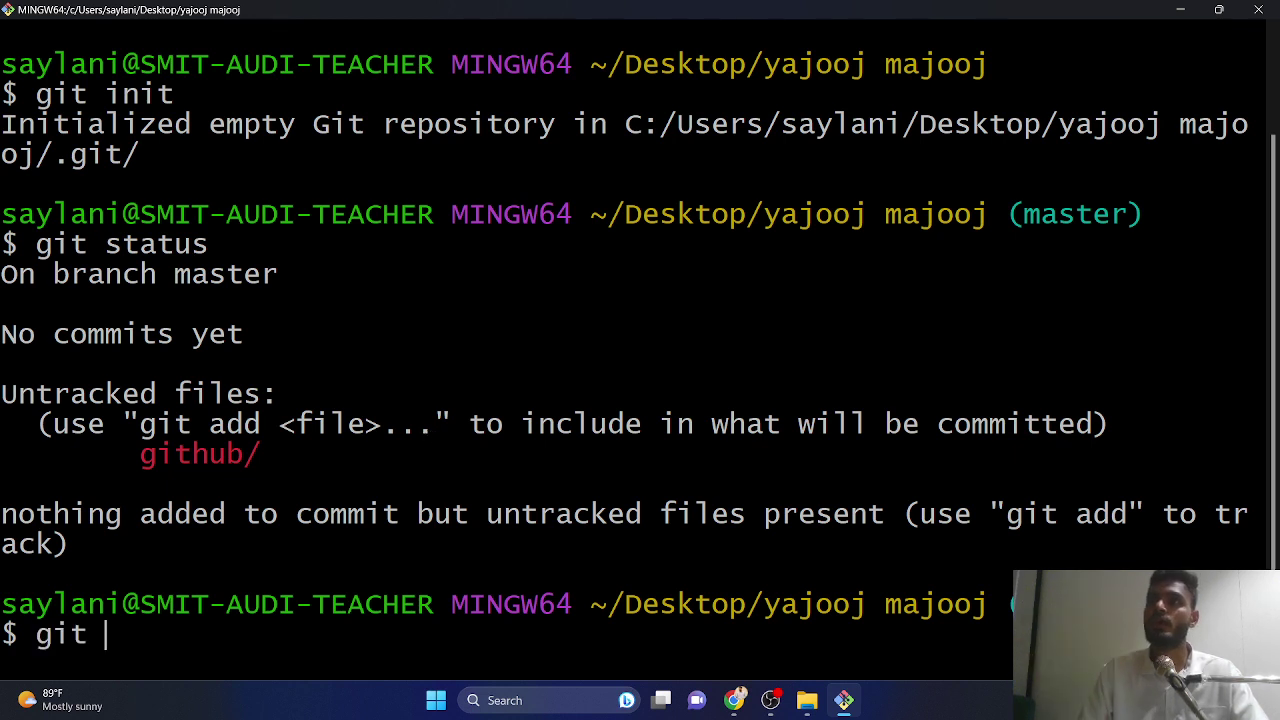
type("add ")
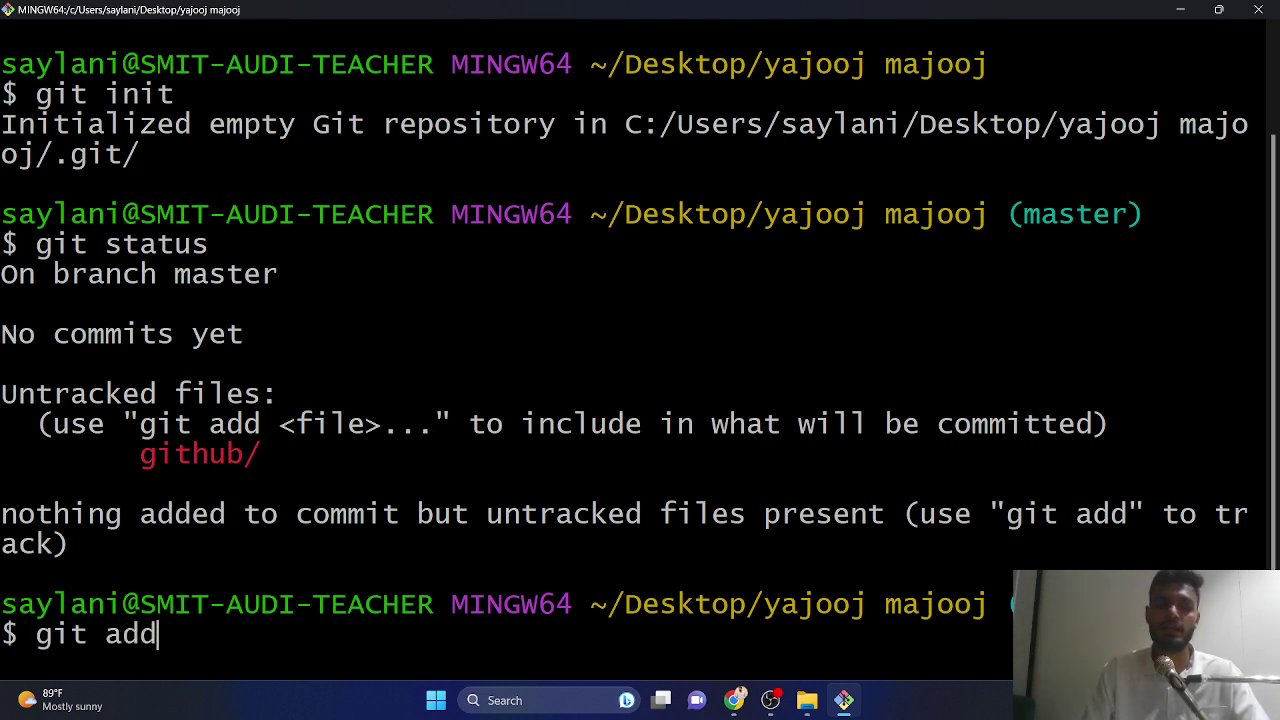
type("github")
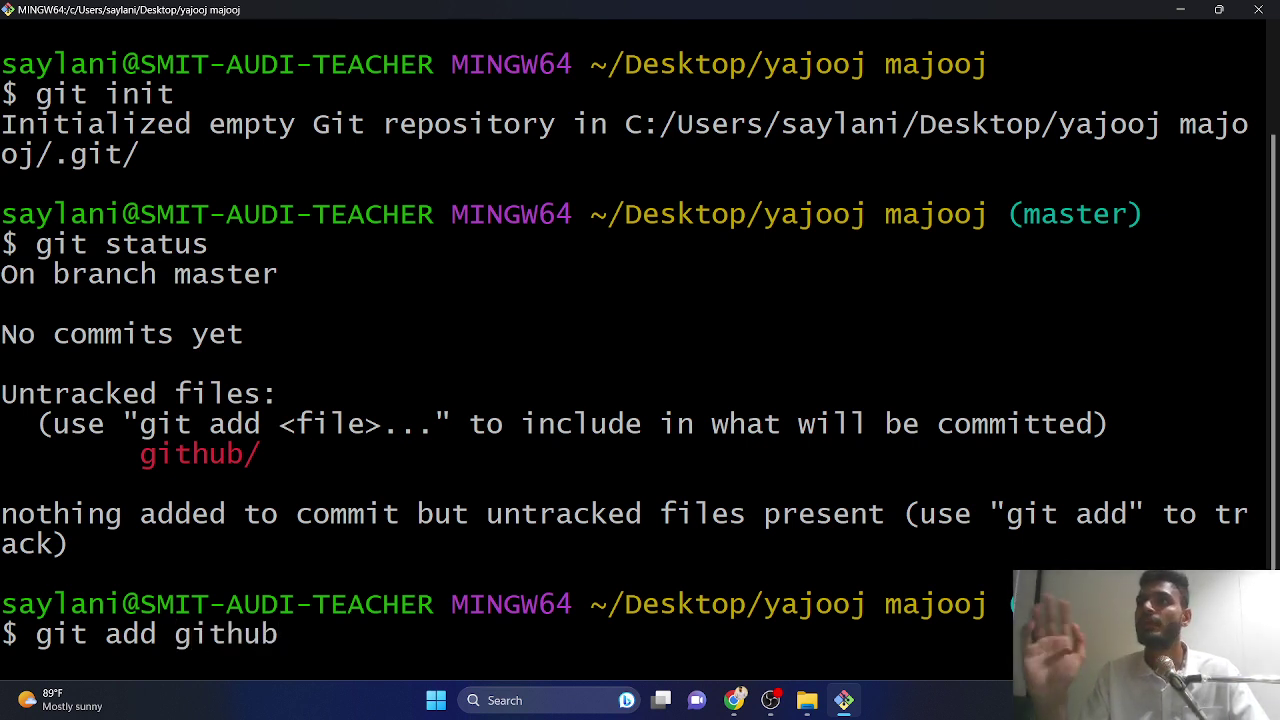
key("BackSpace")
key("BackSpace")
key("BackSpace")
key("BackSpace")
key("BackSpace")
key("BackSpace")
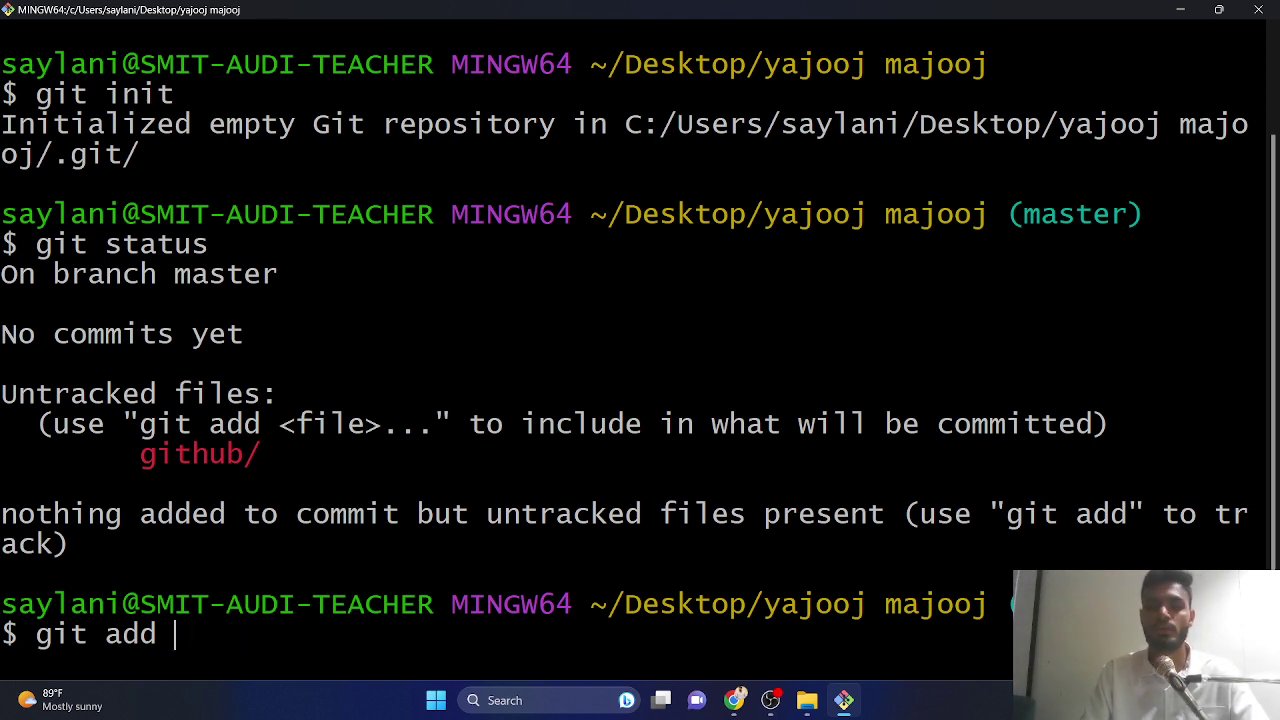
type("=")
key("BackSpace")
type("-a")
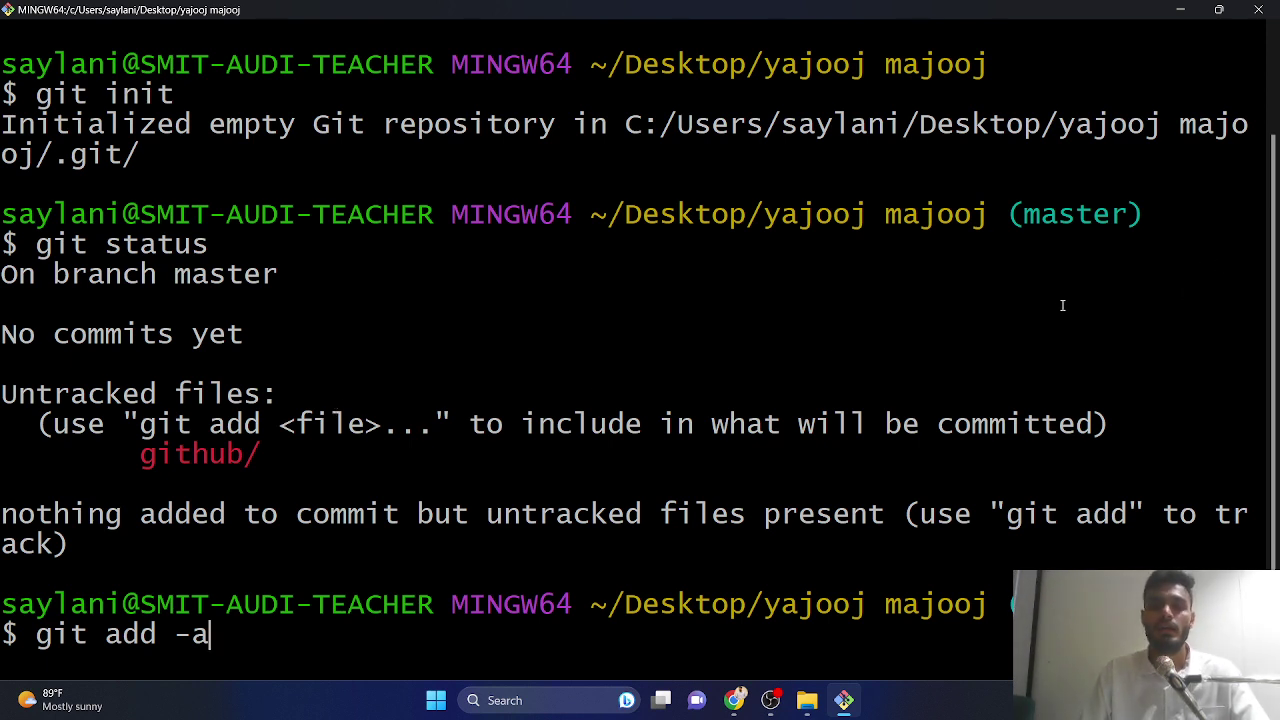
key("BackSpace")
key("BackSpace")
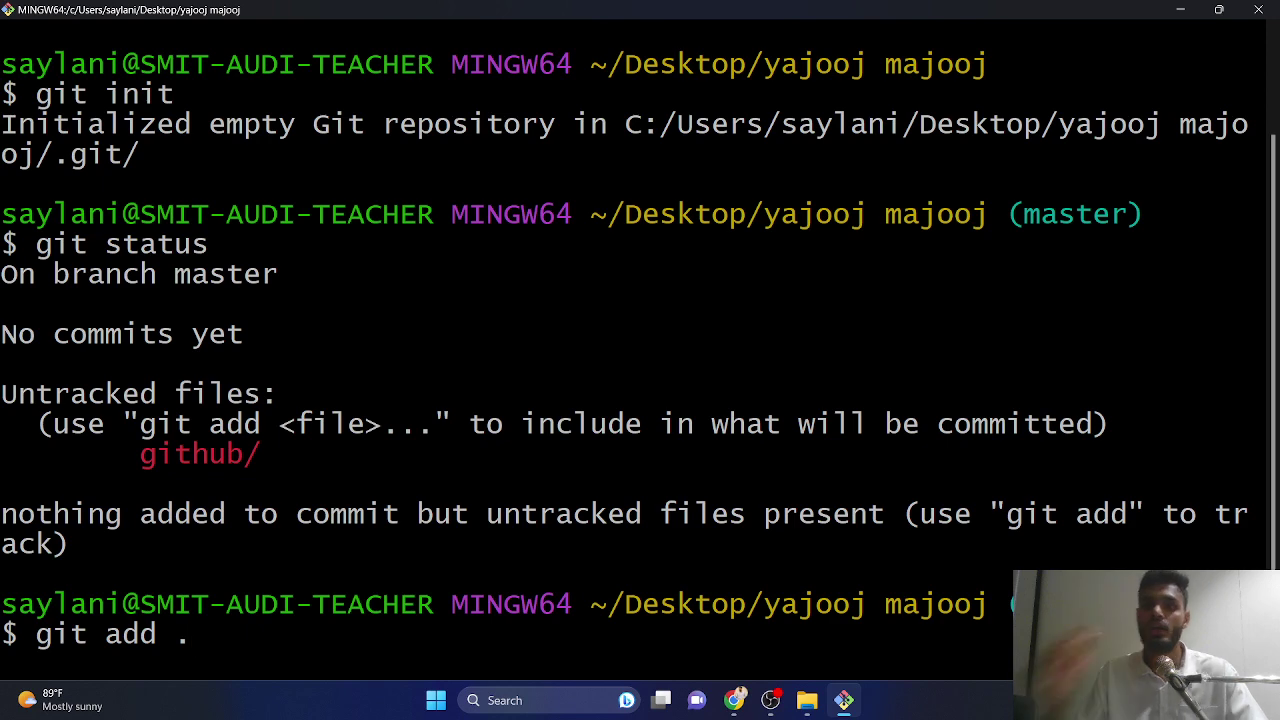
- Restore the terminal window and run git add . to stage every file
left_click(1218, 9)
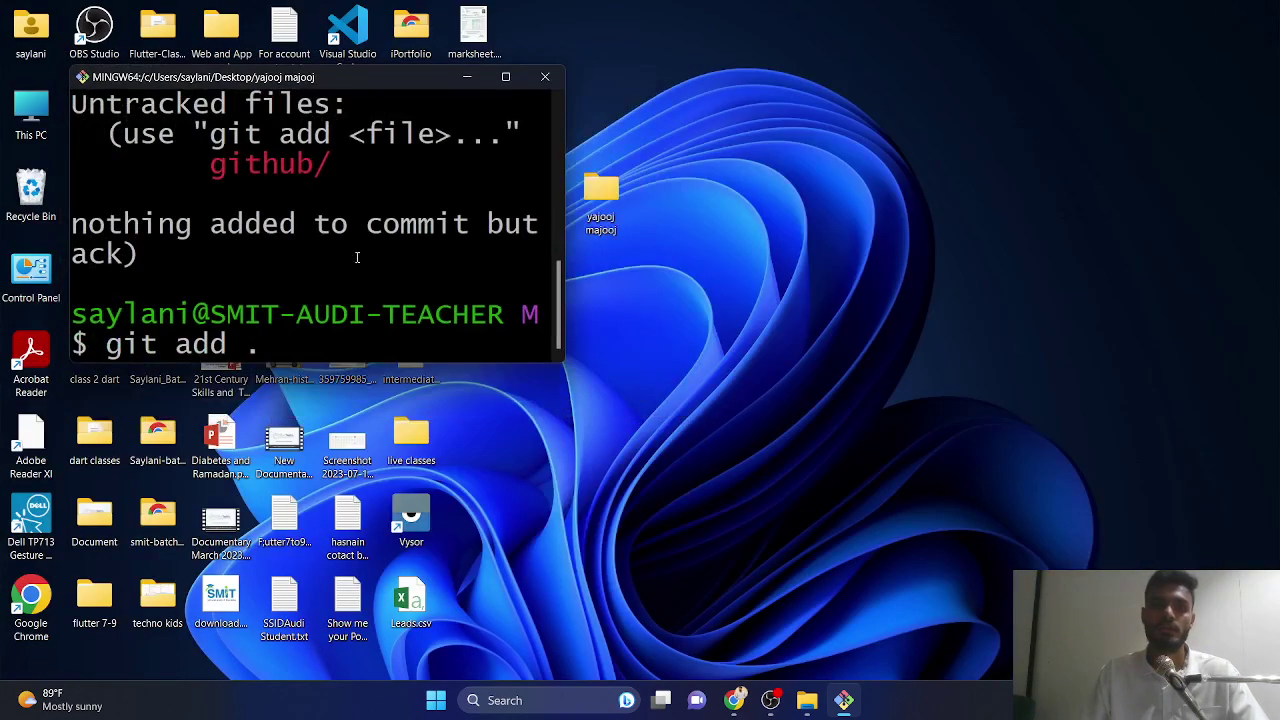
left_click_drag(366, 76, 513, 10)
double_click(513, 15)
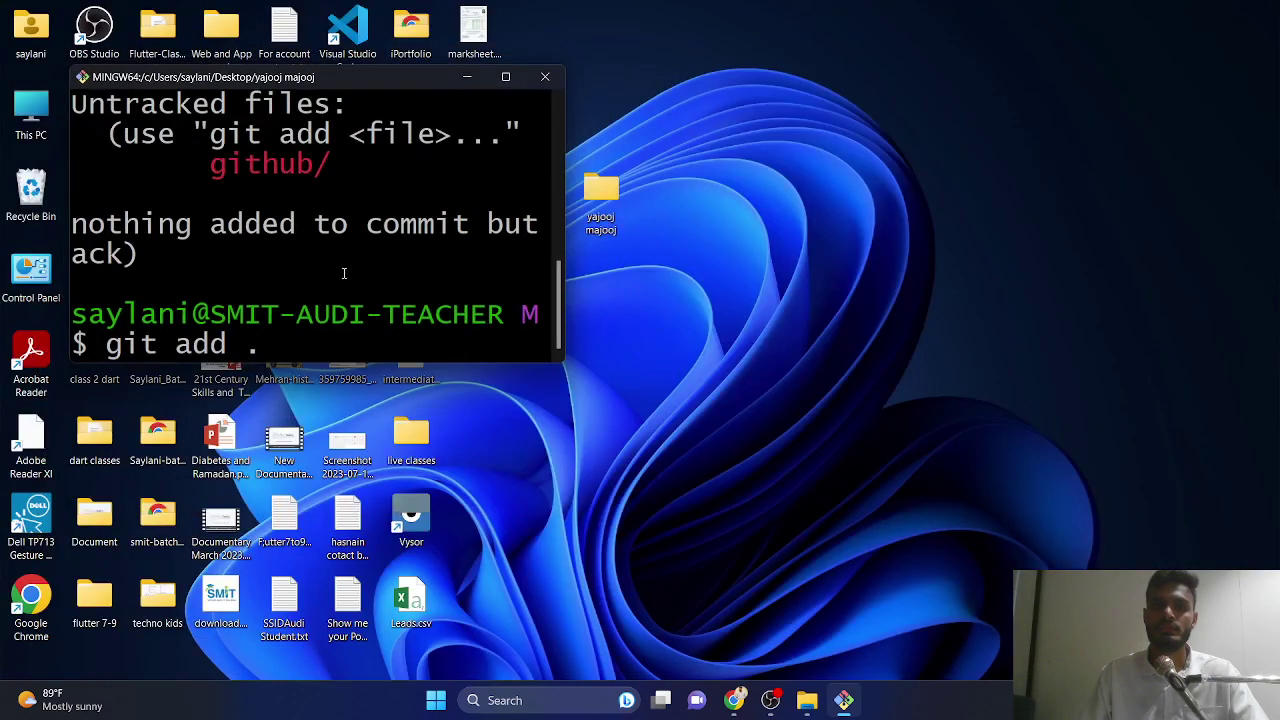
key("Return")
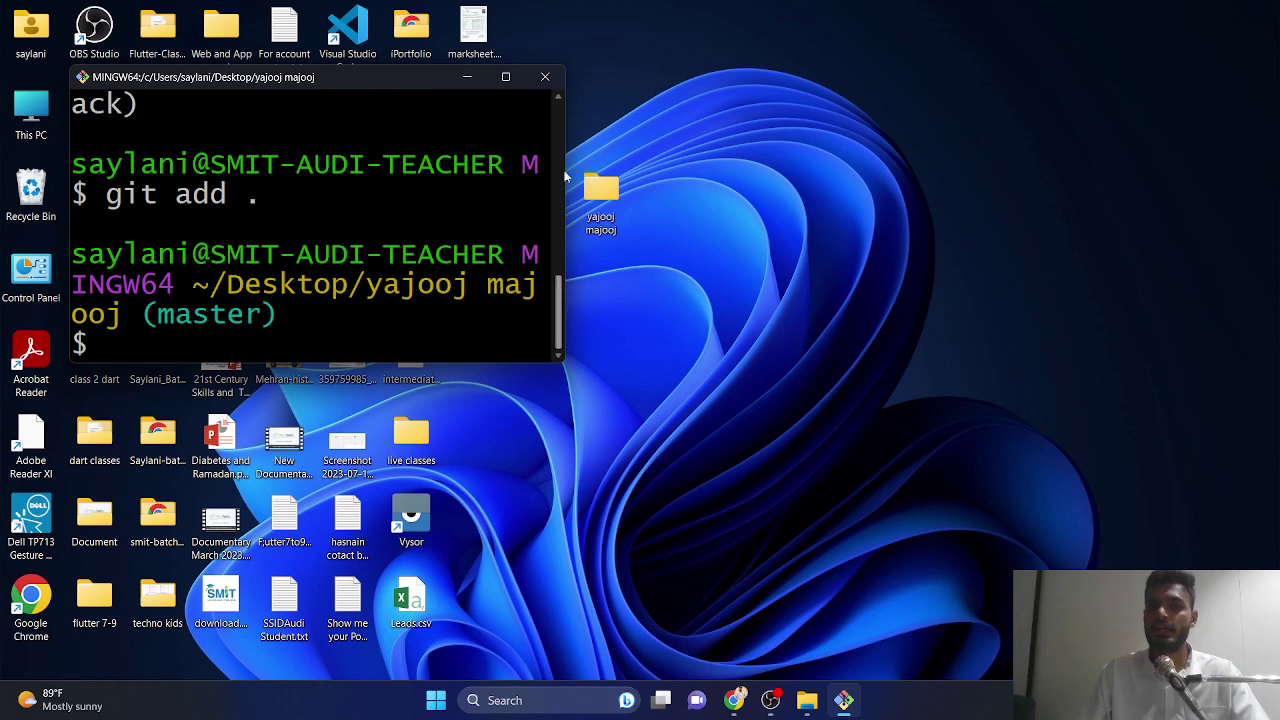
- Widen the terminal and rerun git status, showing github/index.html and github/style.css staged
left_click_drag(564, 148, 1048, 148)
scroll(1047, 146, "up", 5)
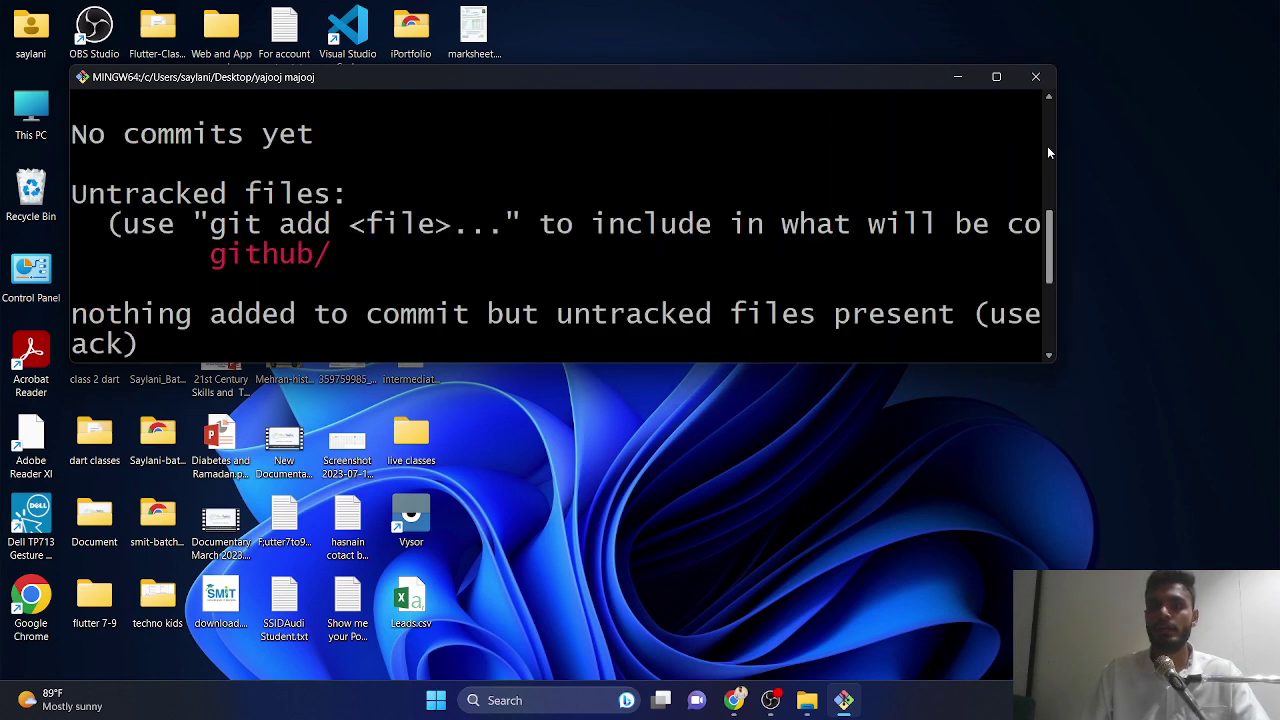
left_click_drag(1055, 155, 1278, 155)
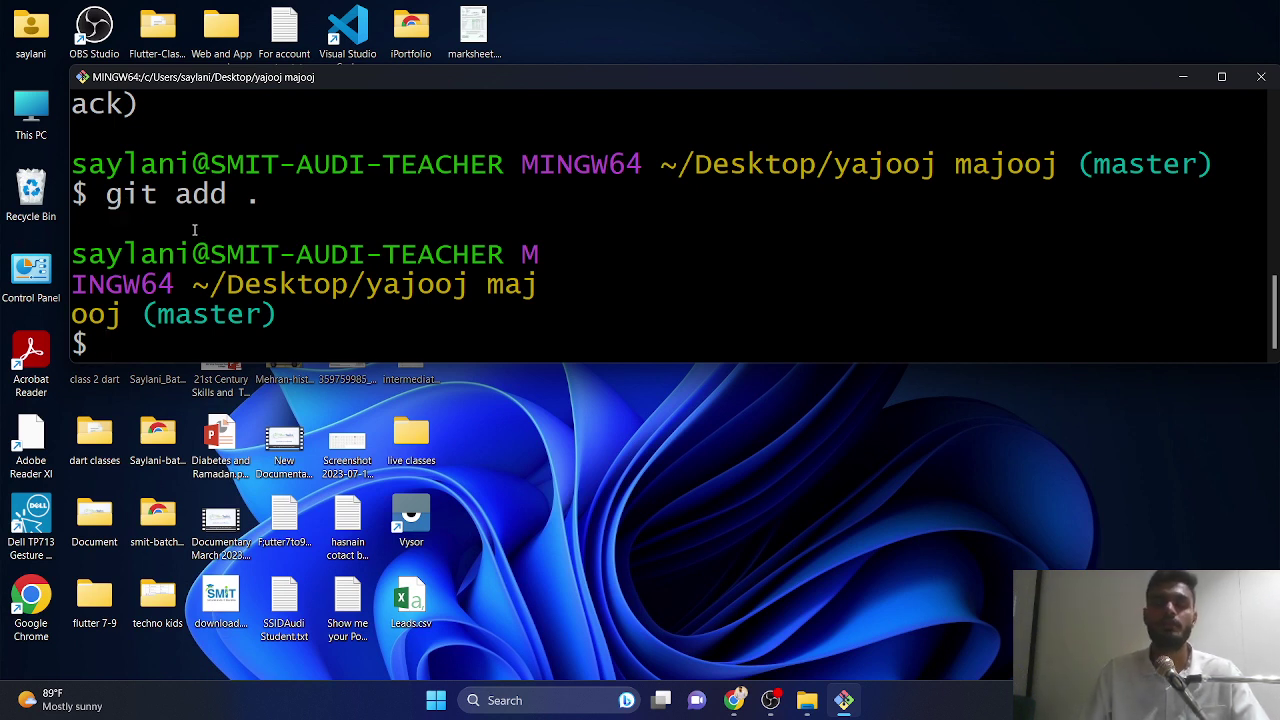
key("Up")
key("Up")
key("Return")
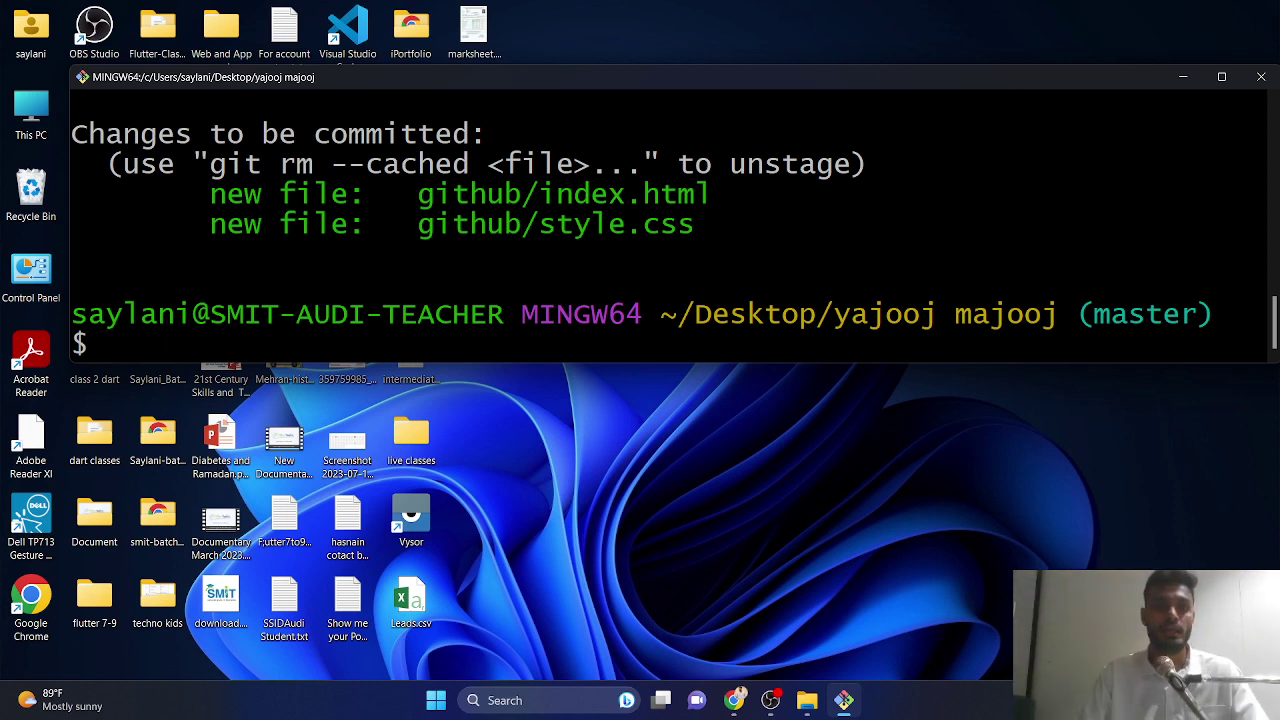
- Commit the staged files with git commit -m "thak gaya"
type("git co")
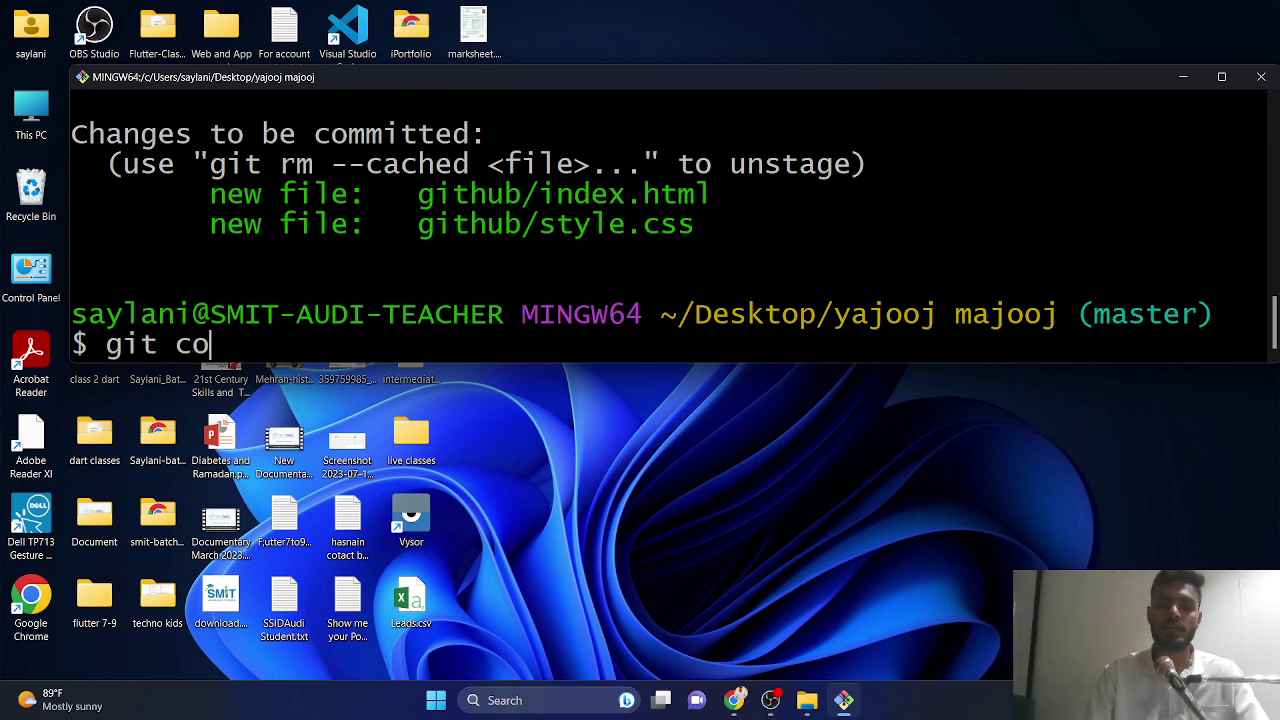
type("mmit -m")
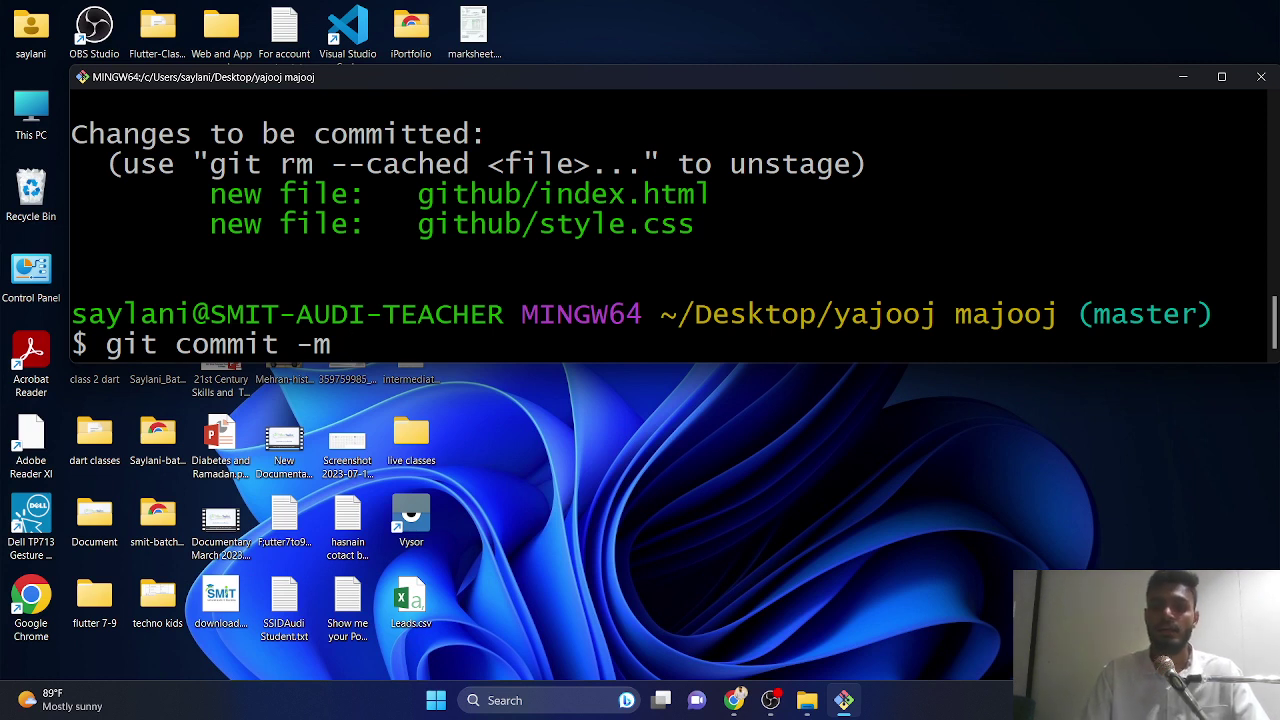
type("\"\"")
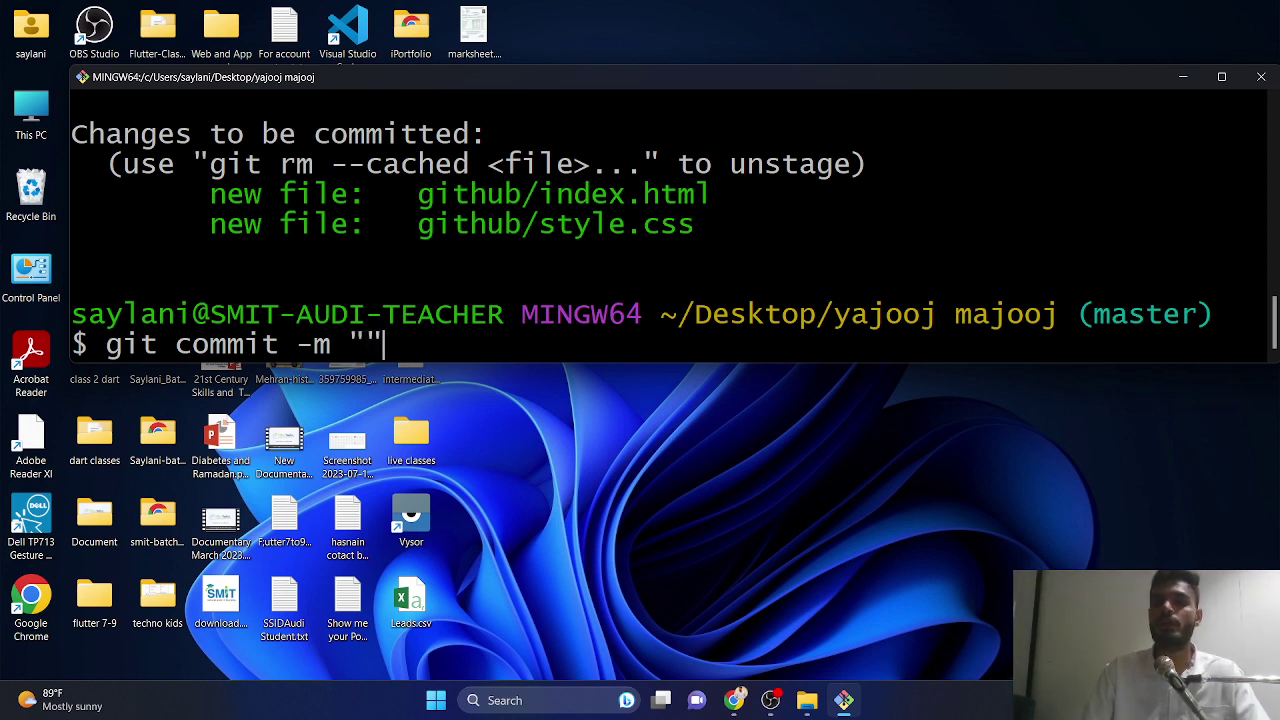
key("Left")
type("thak g")
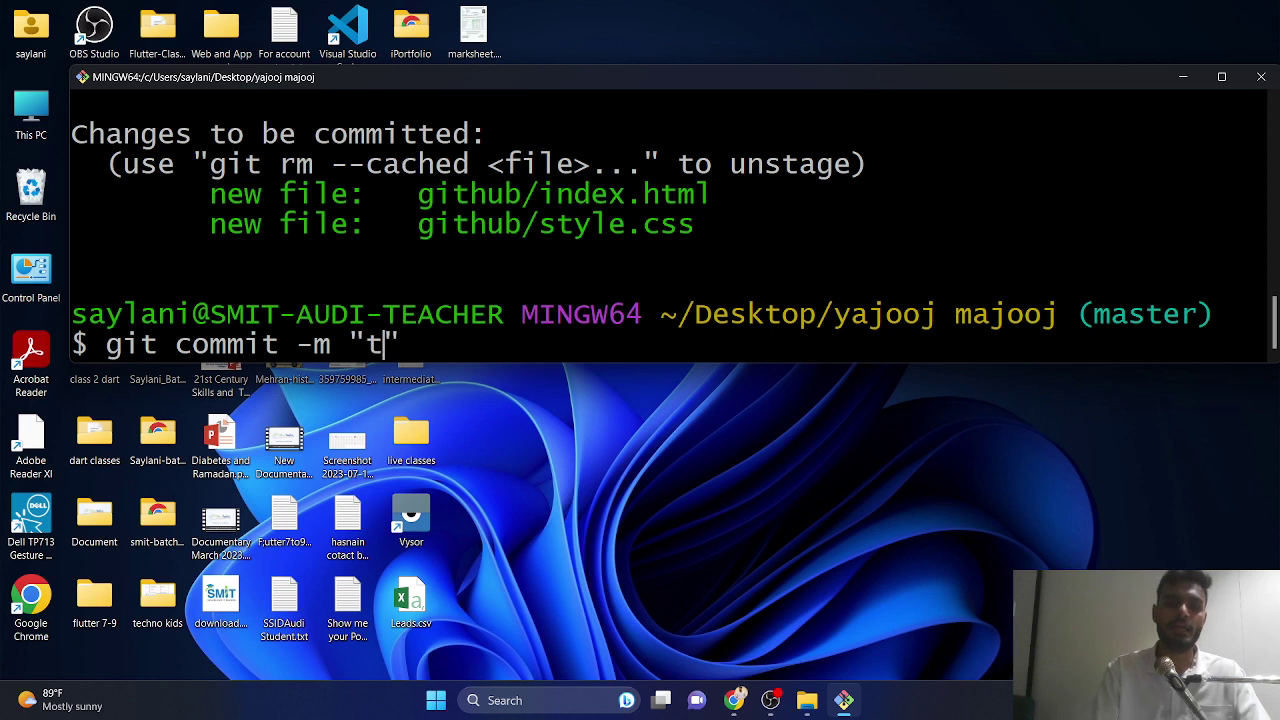
type("aya")
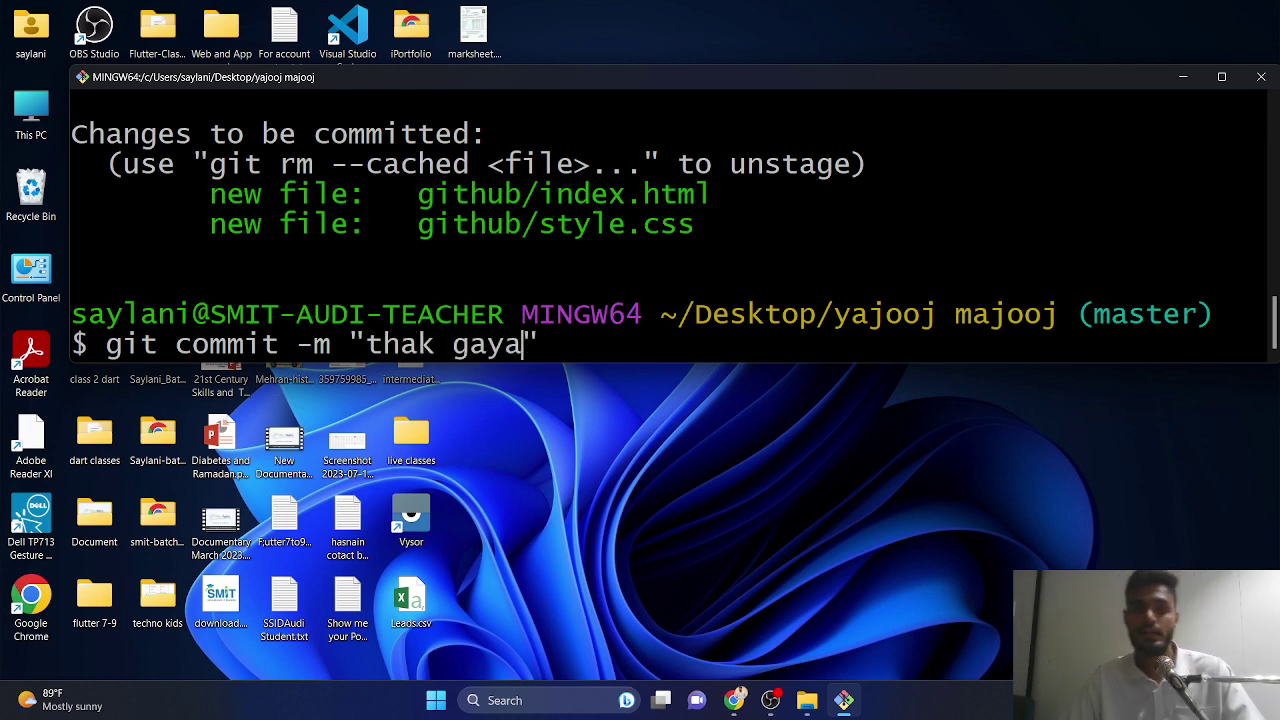
key("Right")
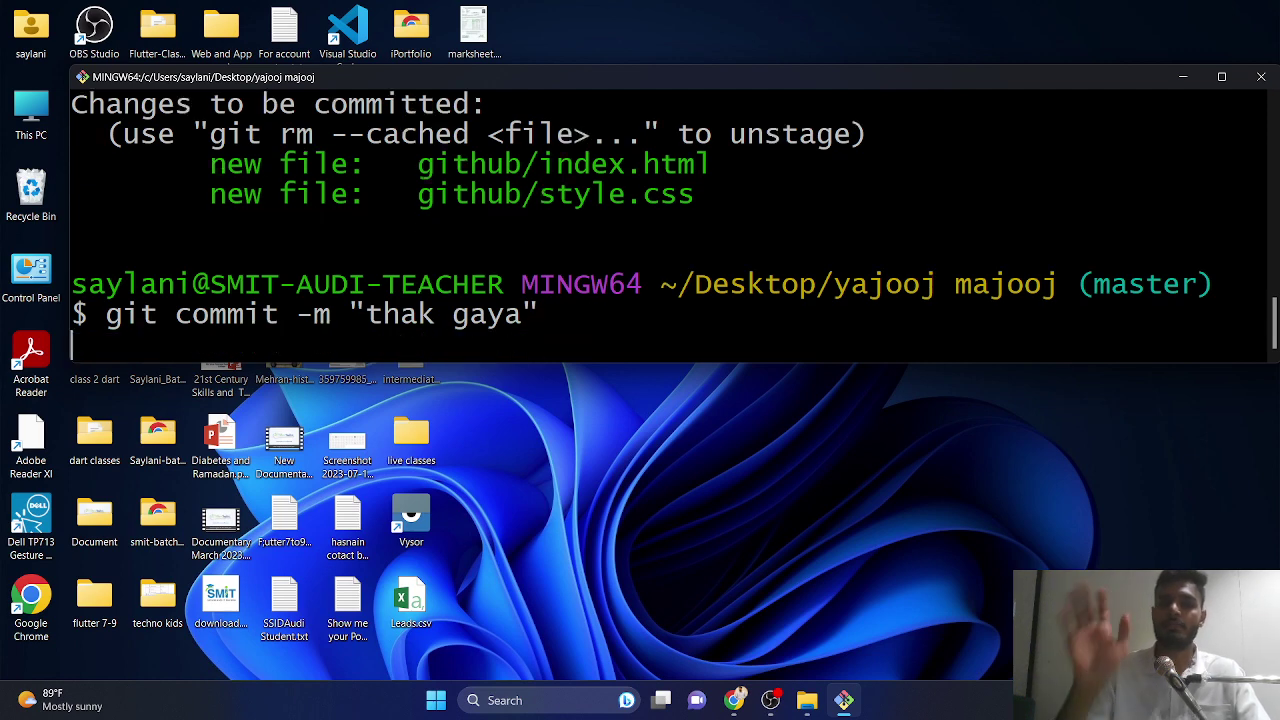
key("Return")
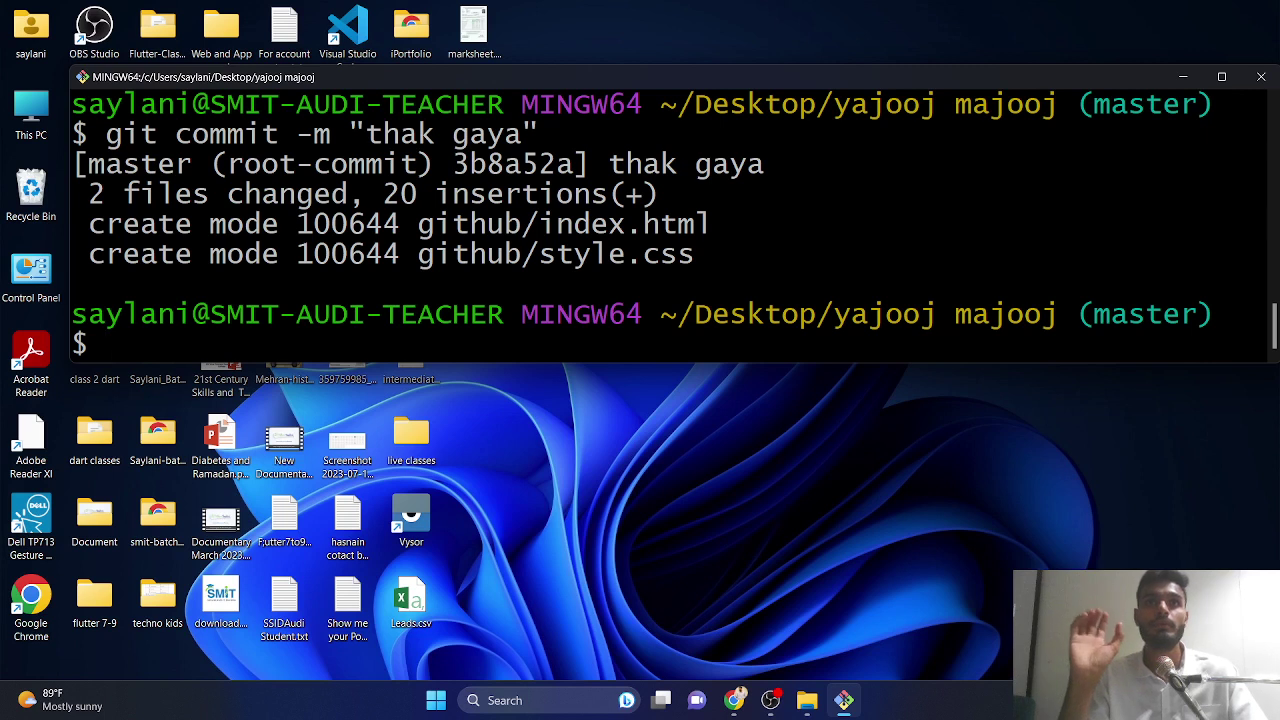
- Set the global Git user.name to the account owner's name
type("g")
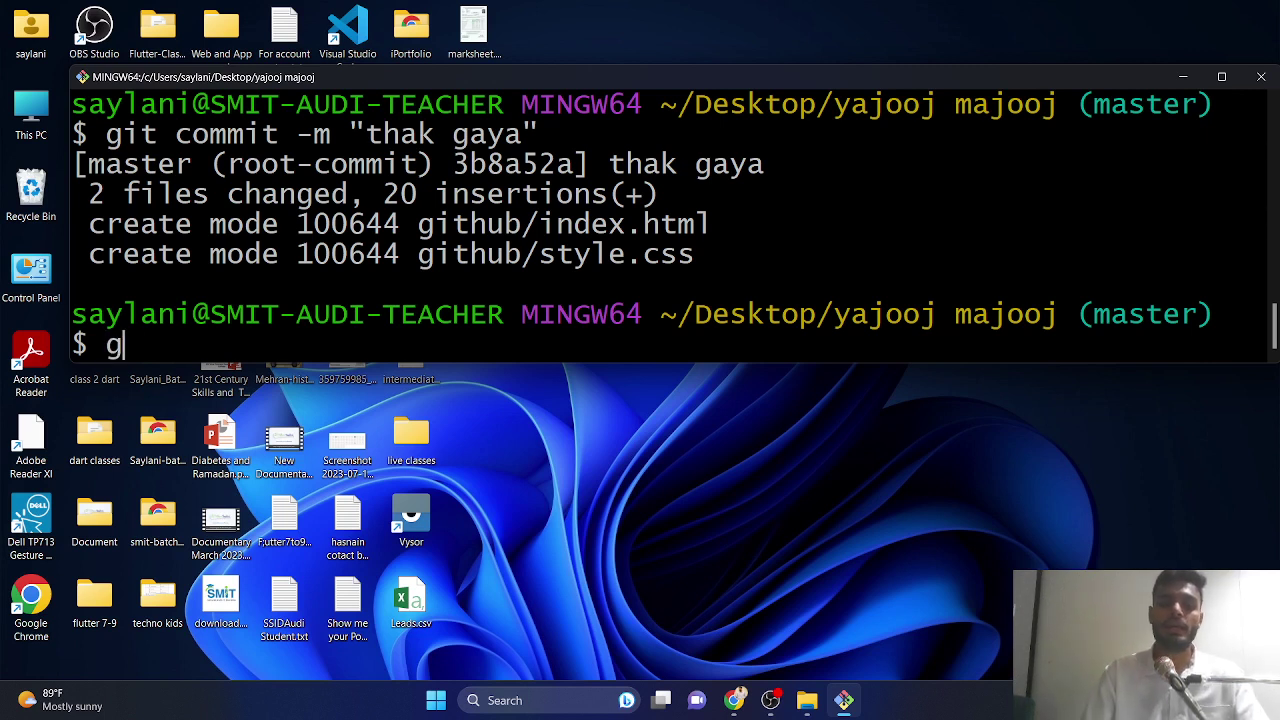
type("it config ")
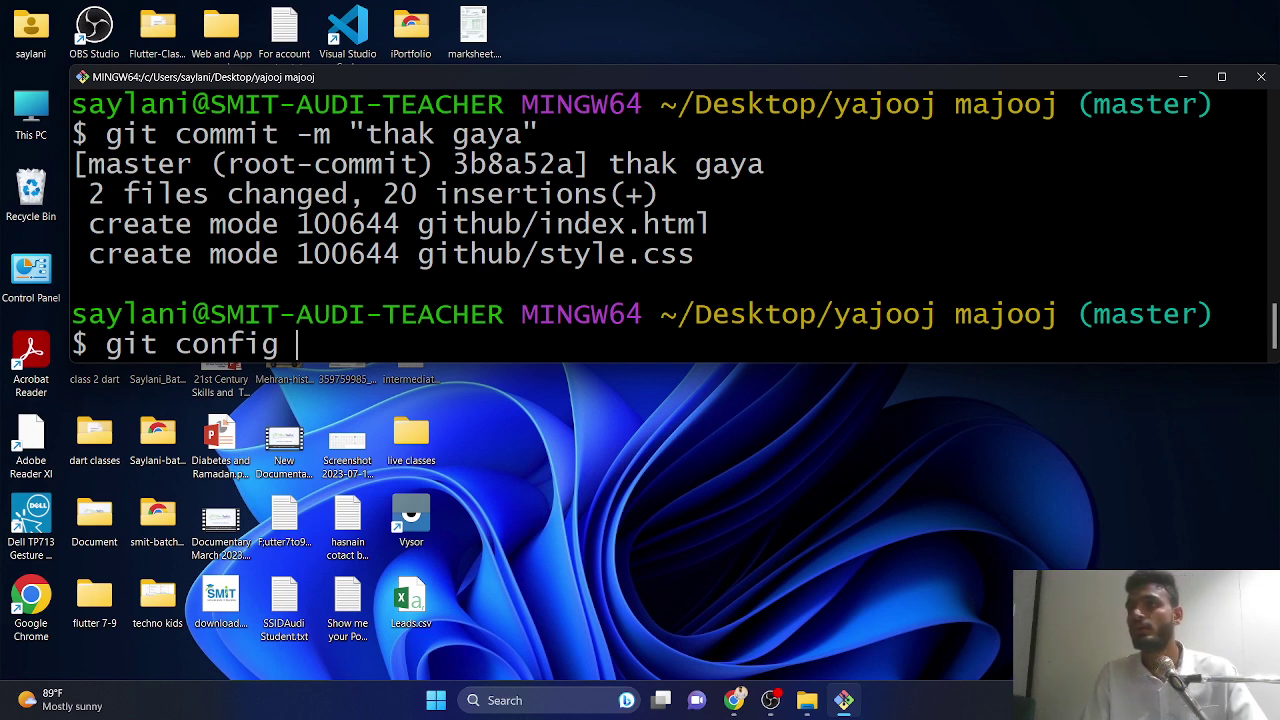
type("--global")
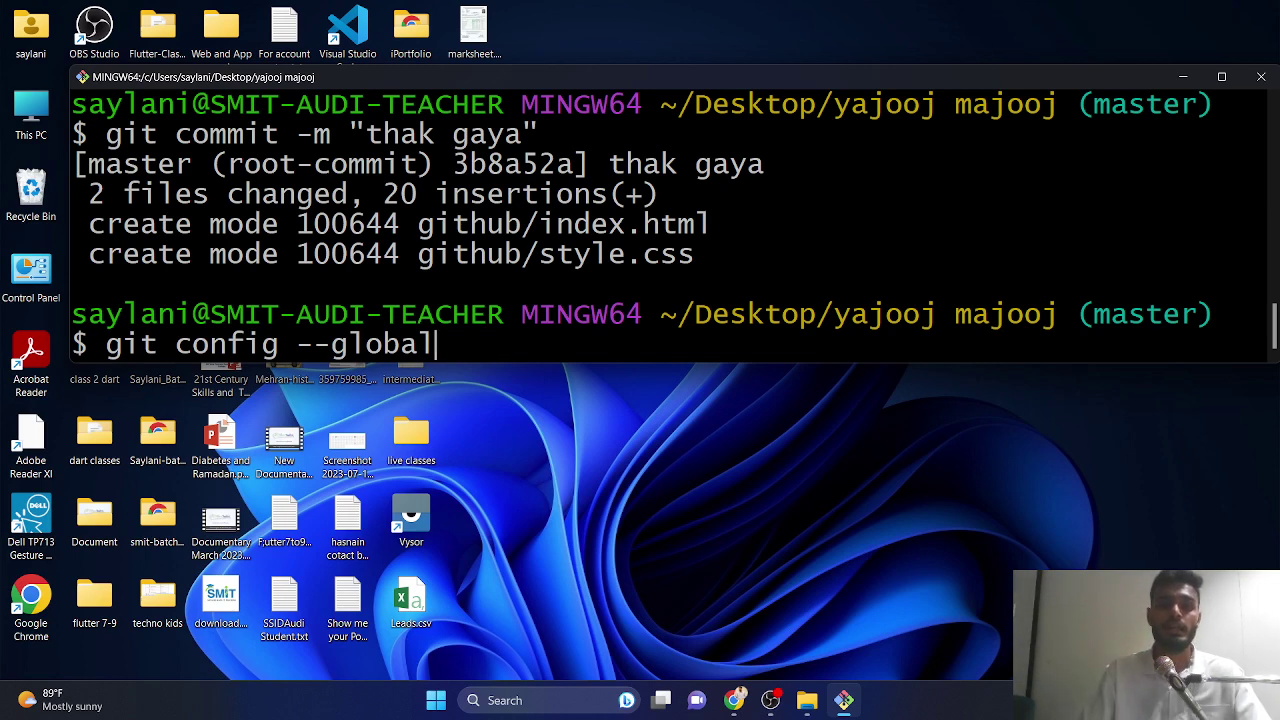
type("user.")
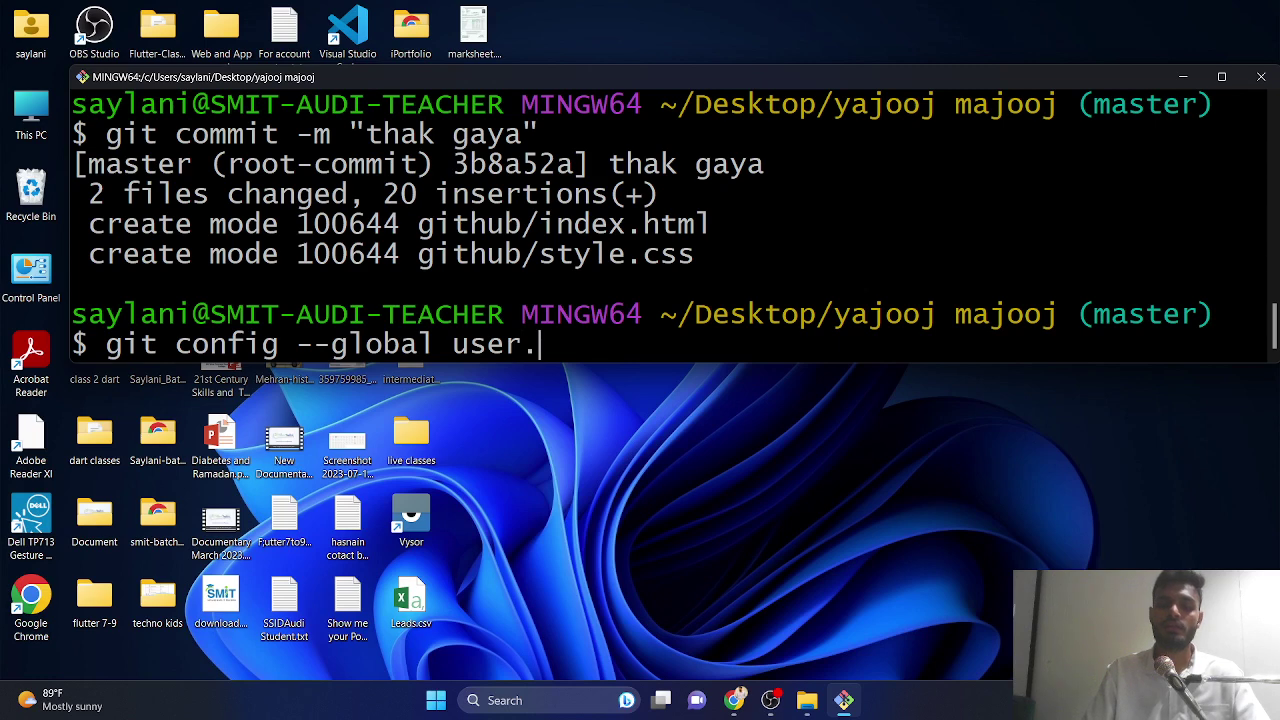
type("name ")
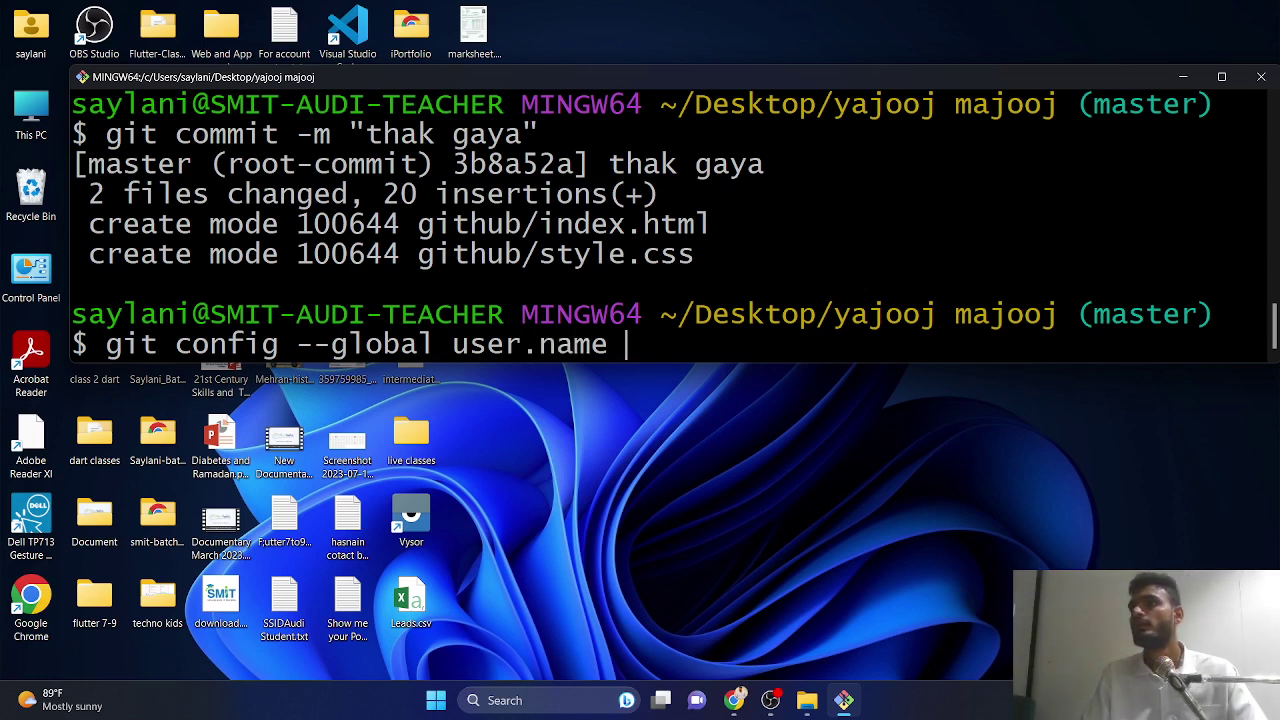
type("'moh")
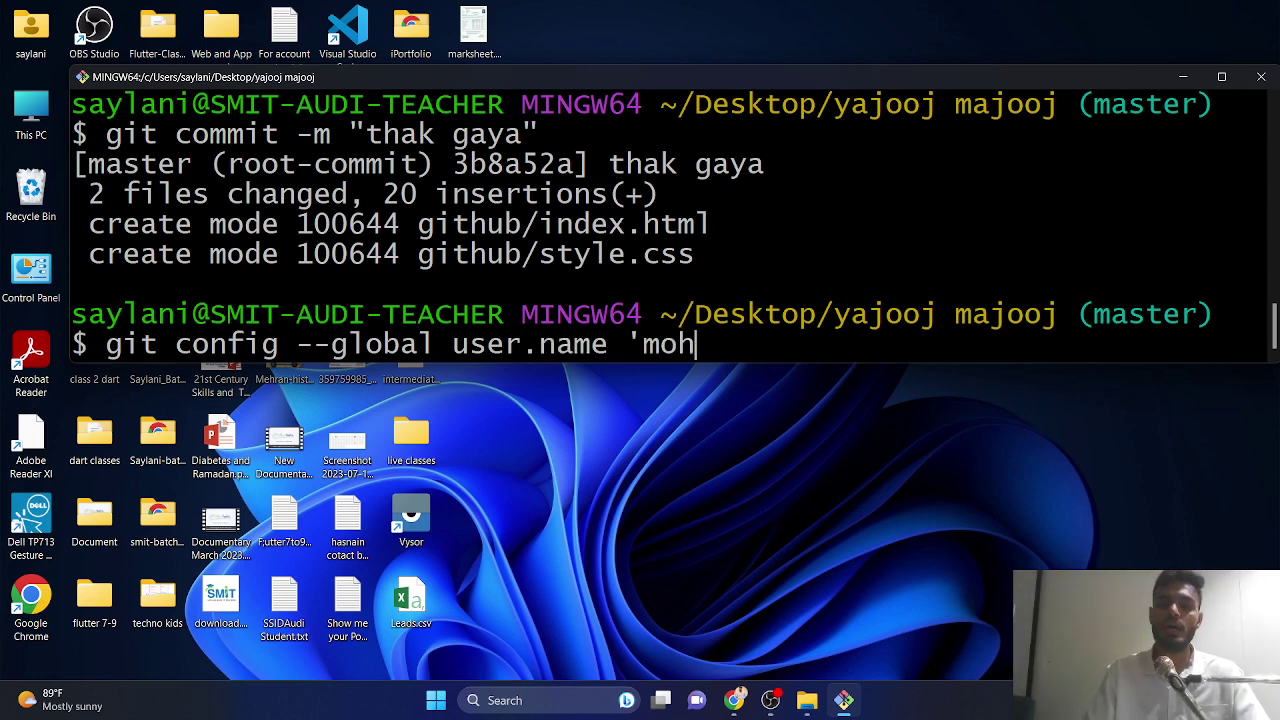
type("ammad saad ")
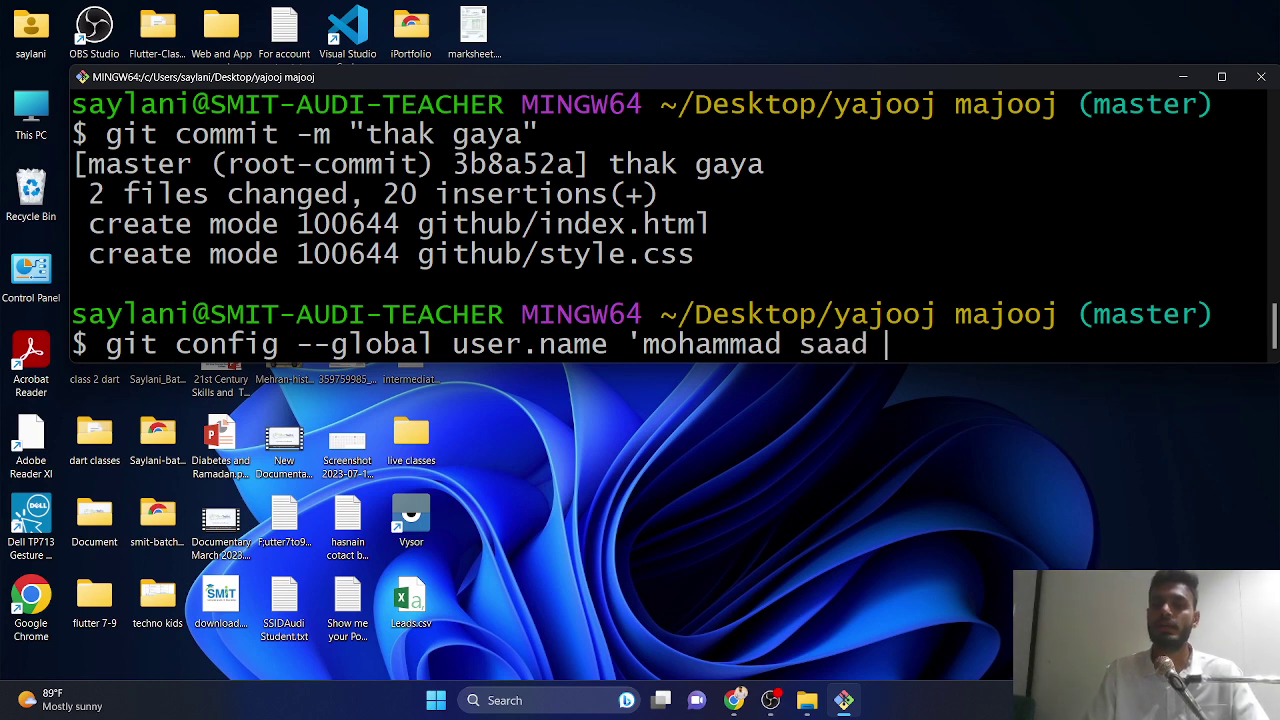
type("ali'")
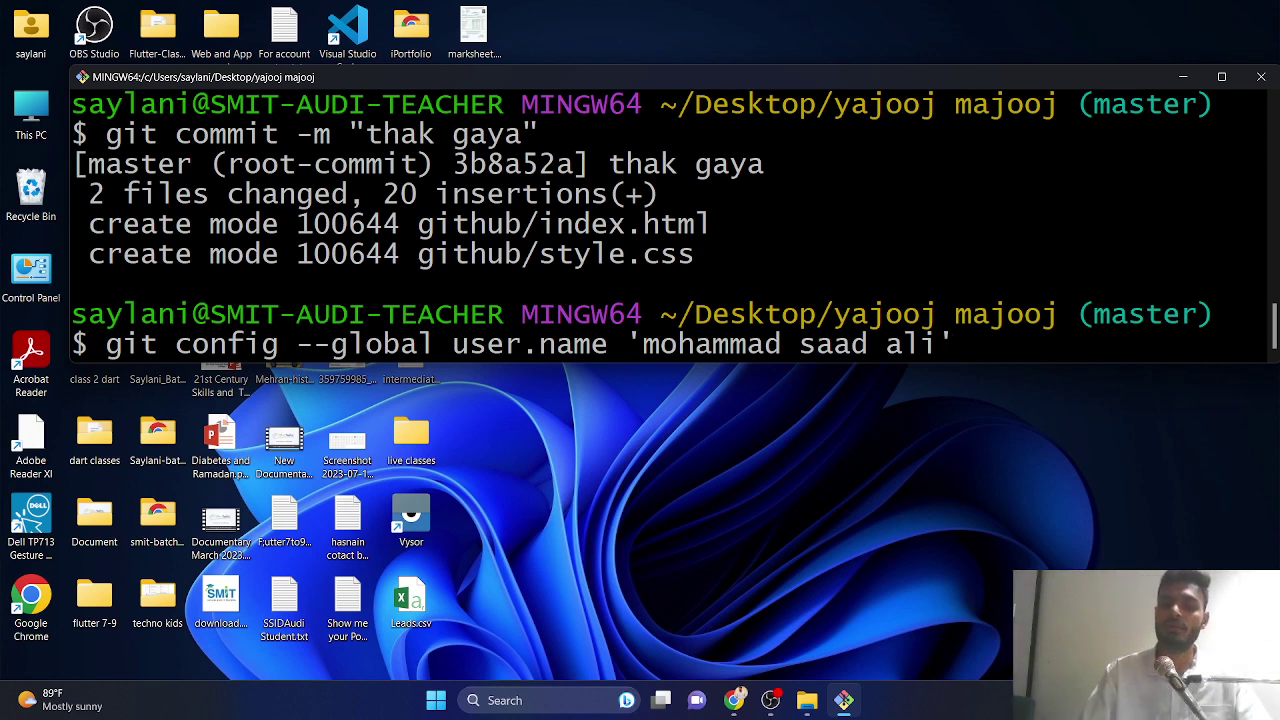
key("Return")
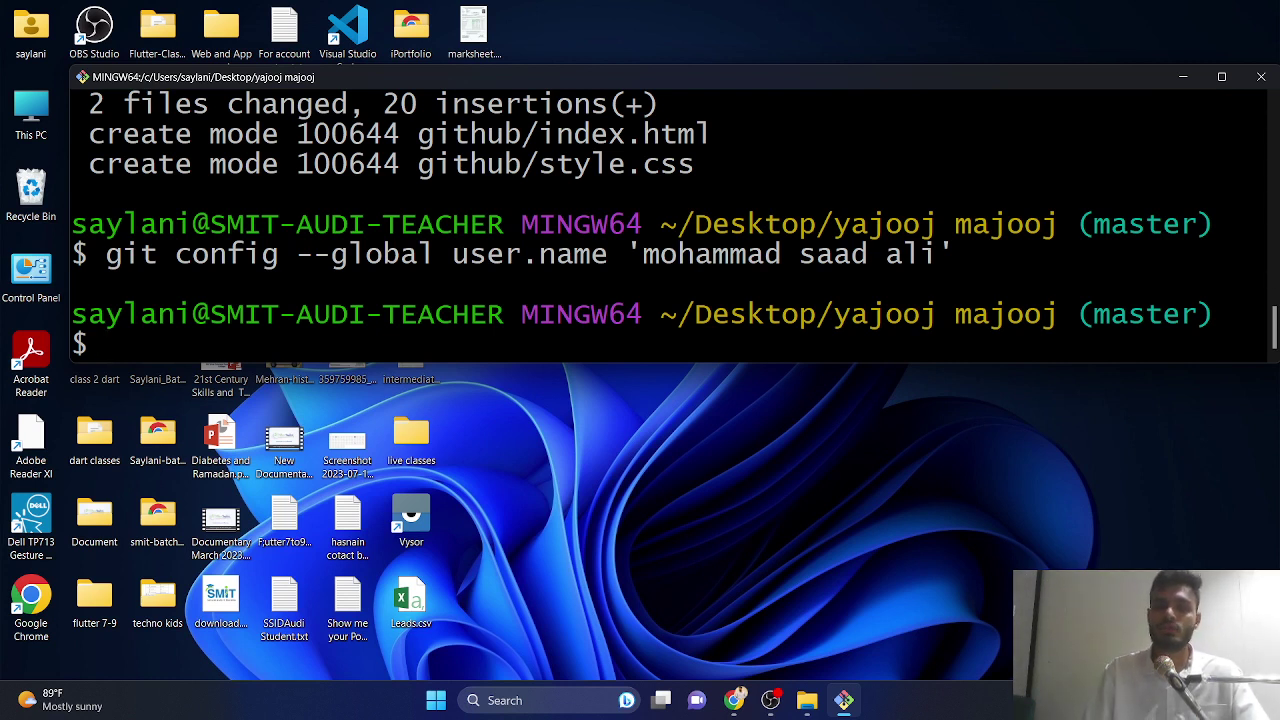
- Edit the recalled config command to set the global user.email to the owner's e-mail address
key("Up")
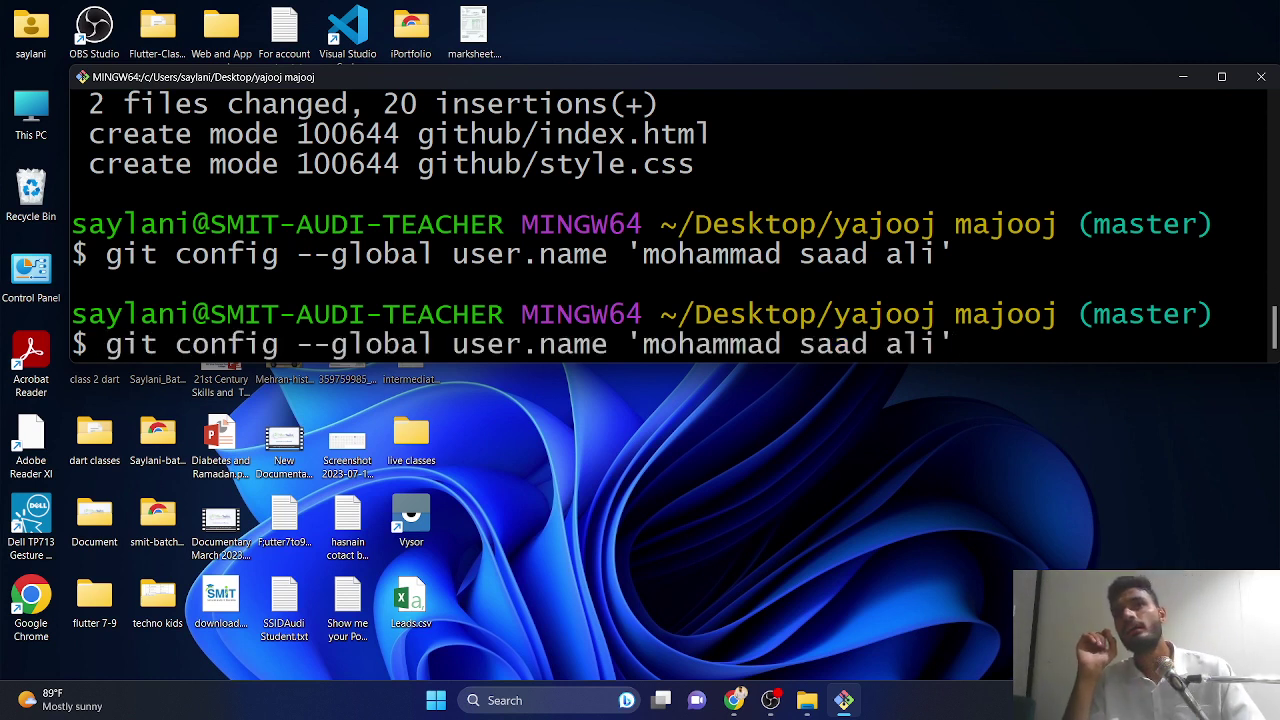
key("Left")
key("Left")
key("Left")
key("Left")
key("BackSpace")
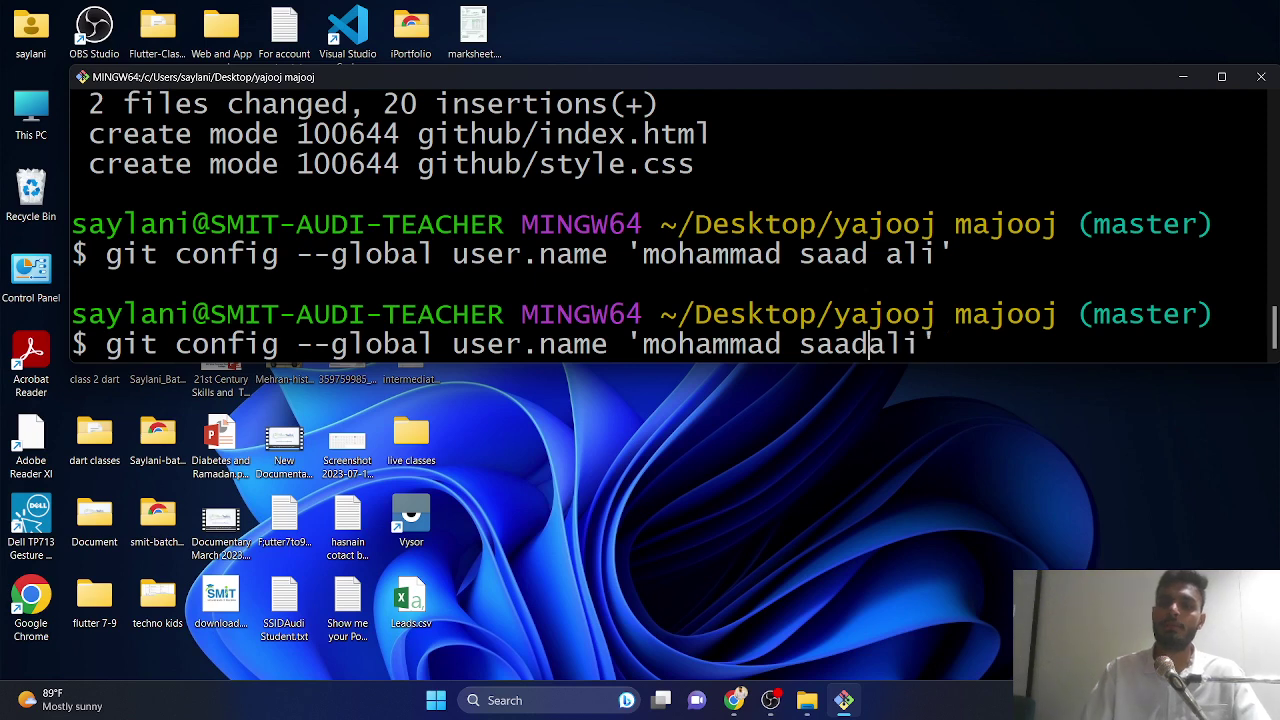
key("Left")
key("Left")
key("Left")
key("Left")
key("BackSpace")
key("Right")
key("Right")
key("Right")
key("Right")
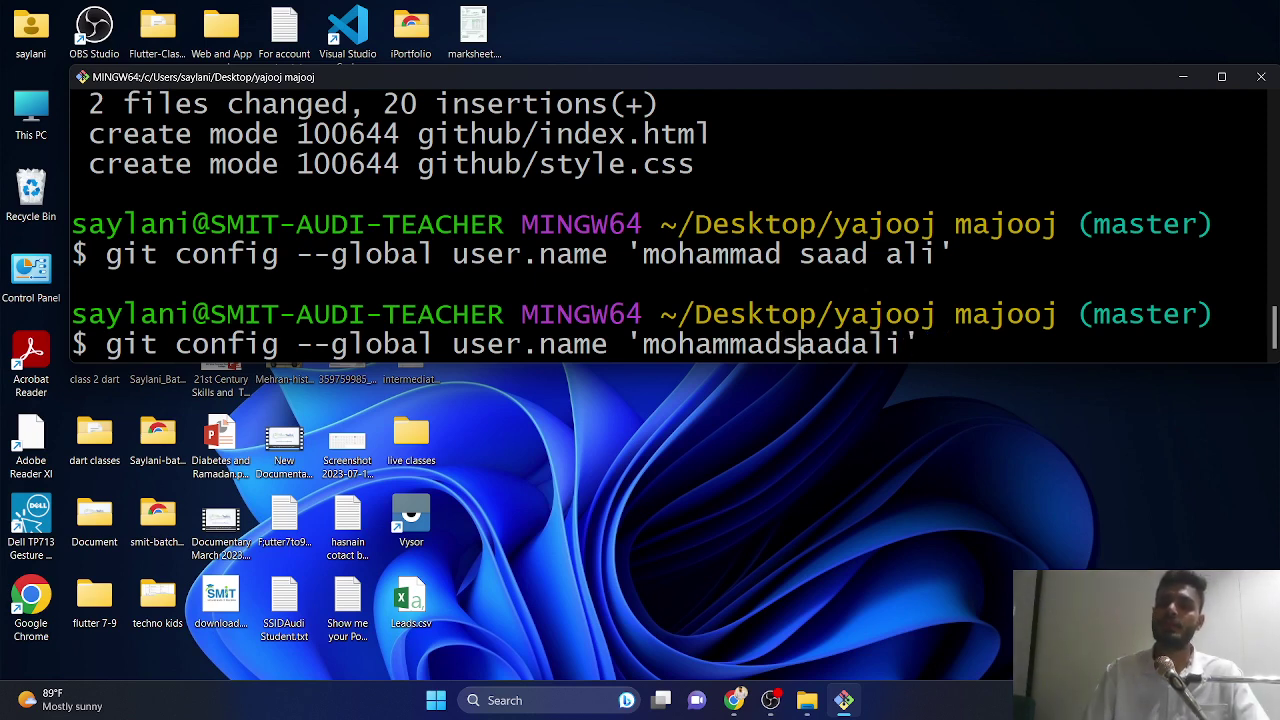
key("Right")
key("Right")
key("Right")
type("89")
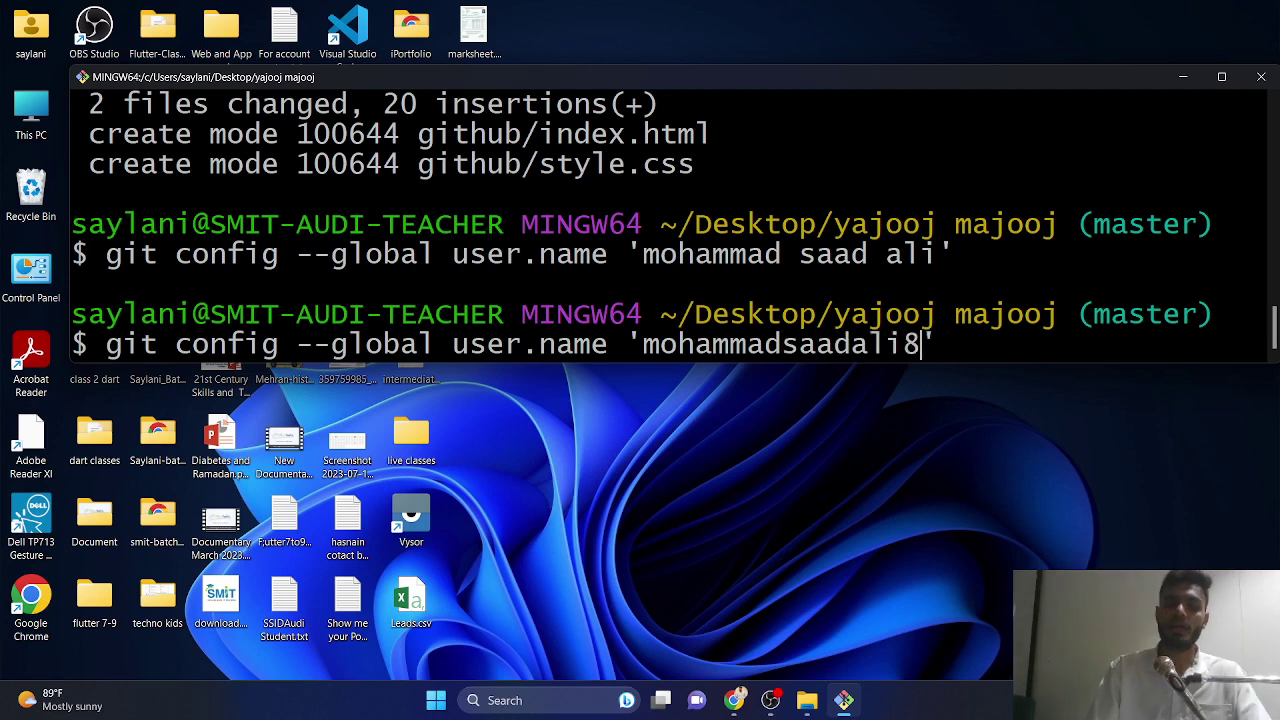
key("BackSpace")
key("BackSpace")
key("BackSpace")
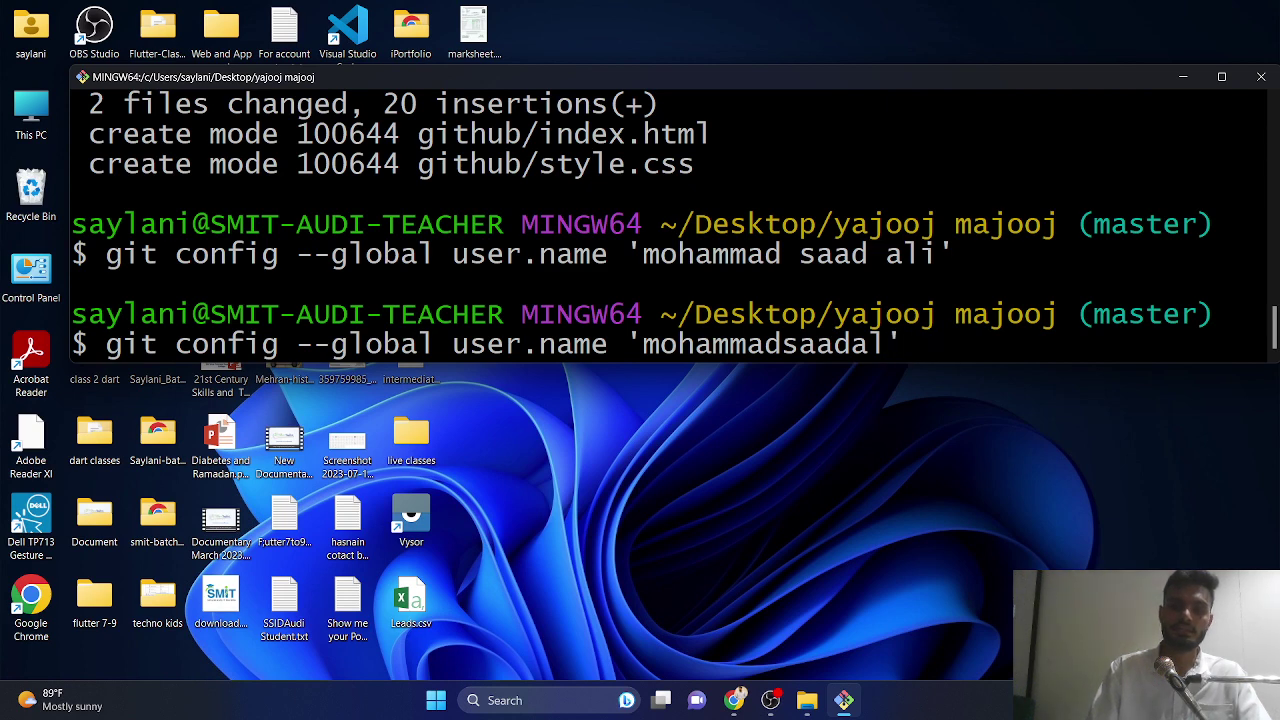
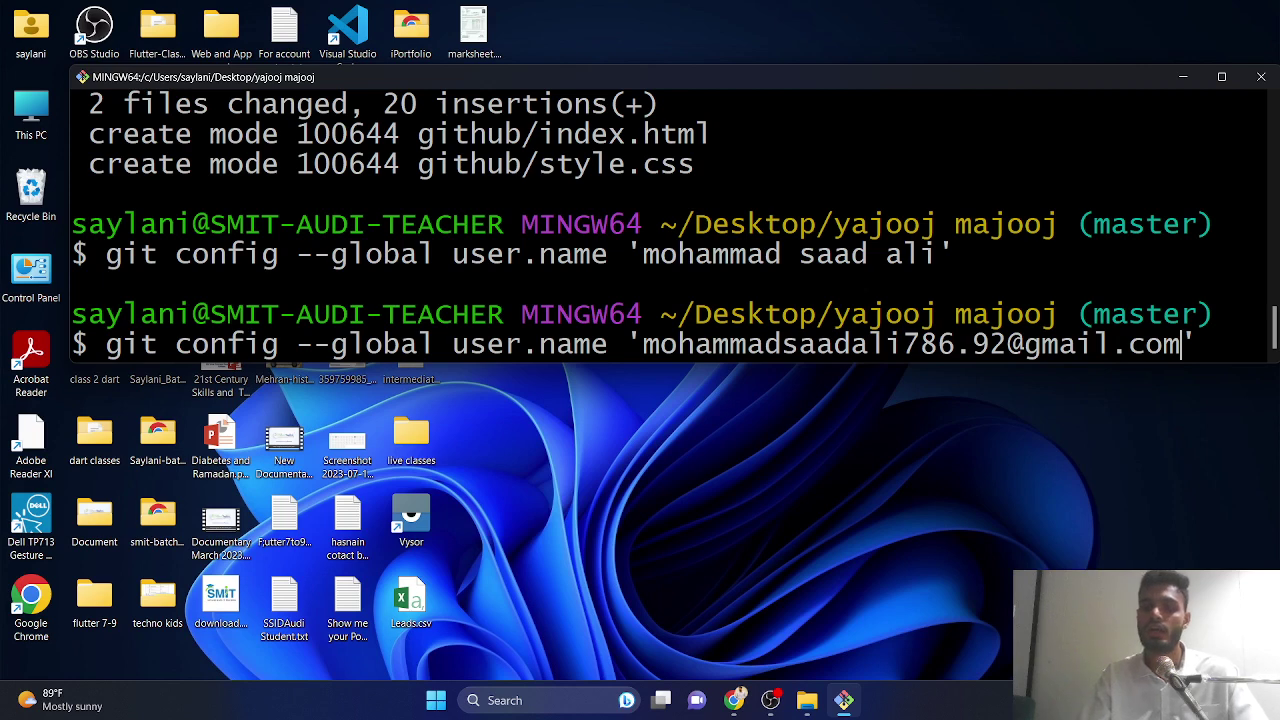
key("Left")
key("Left")
key("Left")
key("Left")
key("Left")
key("Left")
key("Left")
key("Left")
key("Left")
key("Left")
key("Left")
key("Left")
key("Left")
key("Left")
key("Left")
key("Left")
key("Left")
key("Left")
key("Left")
key("Left")
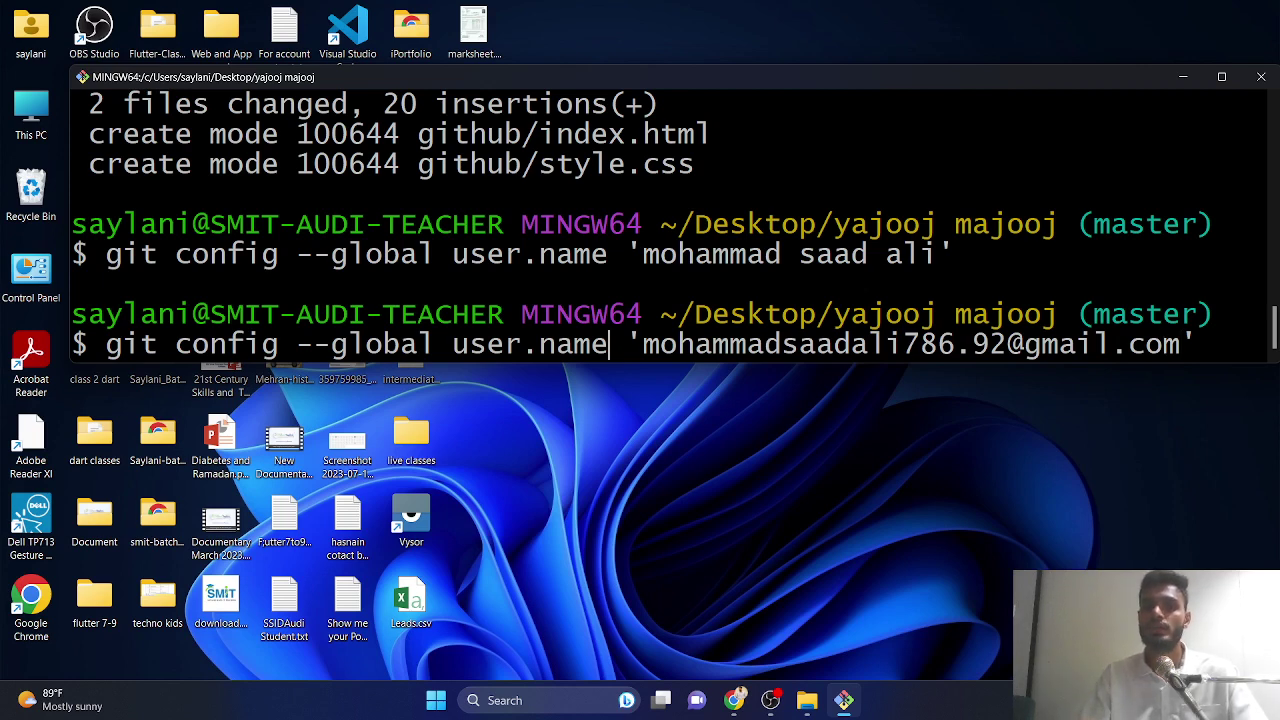
key("BackSpace")
key("BackSpace")
key("BackSpace")
key("BackSpace")
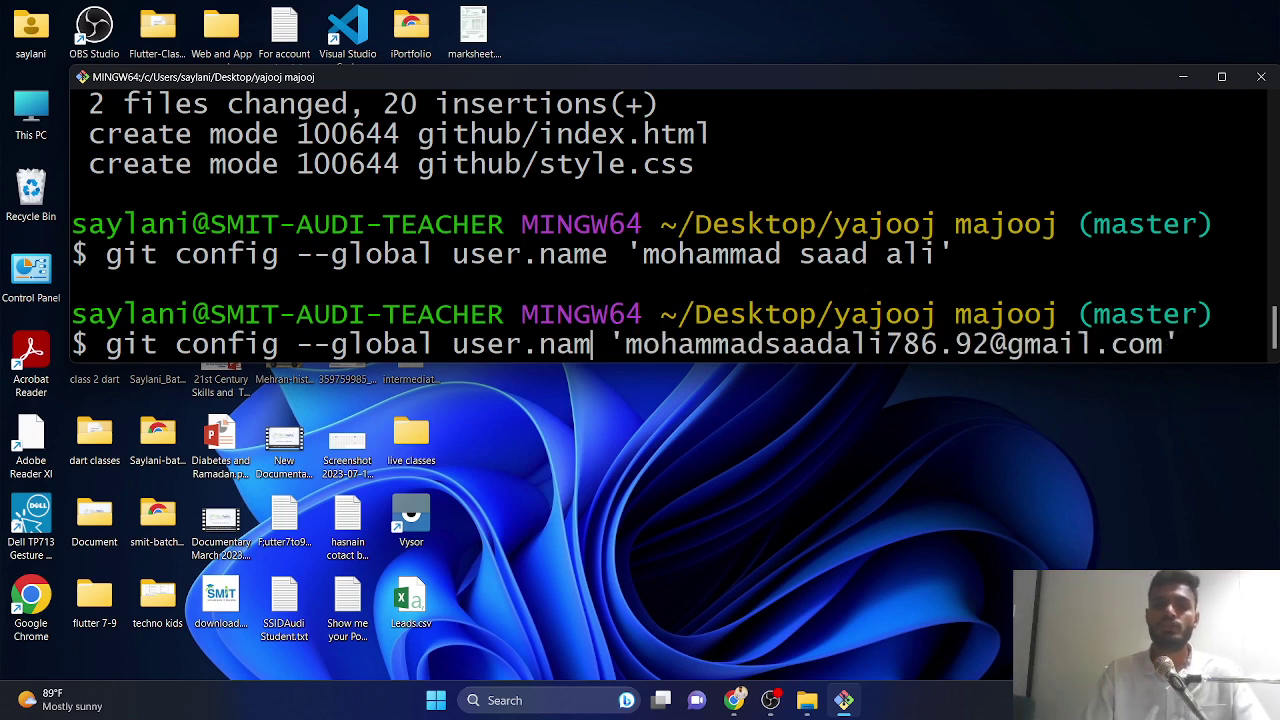
type("email")
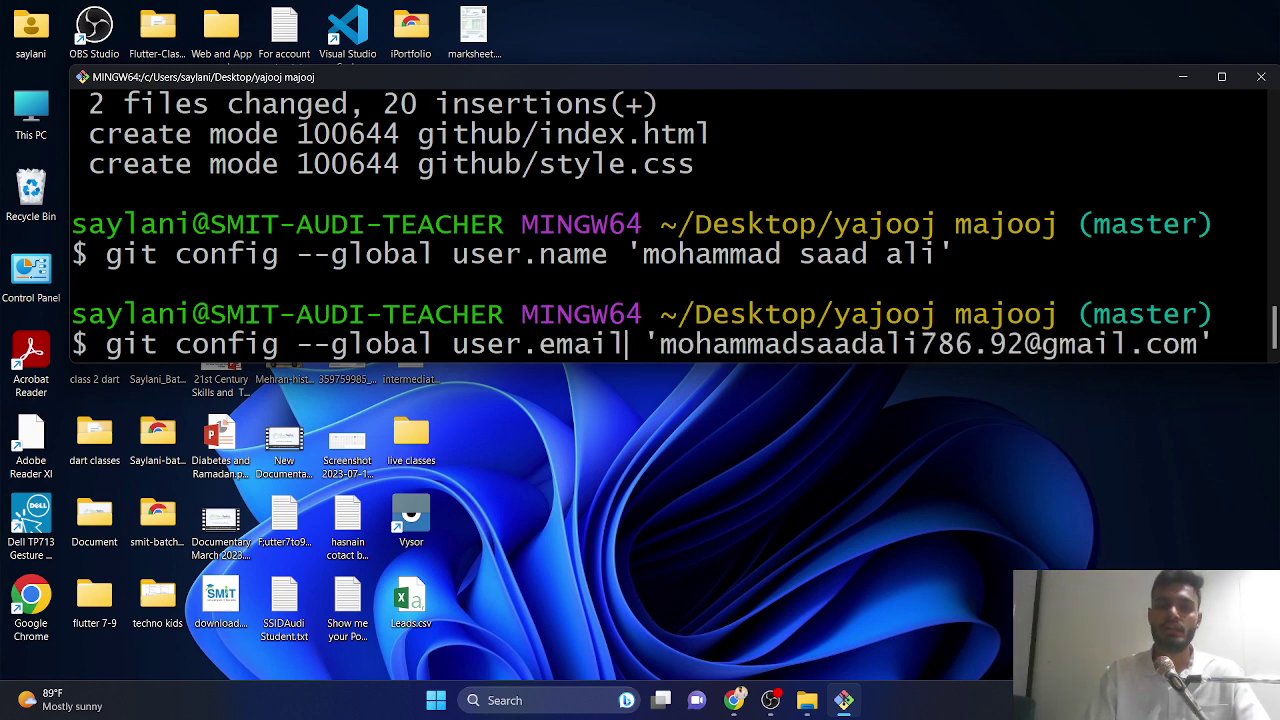
key("Return")
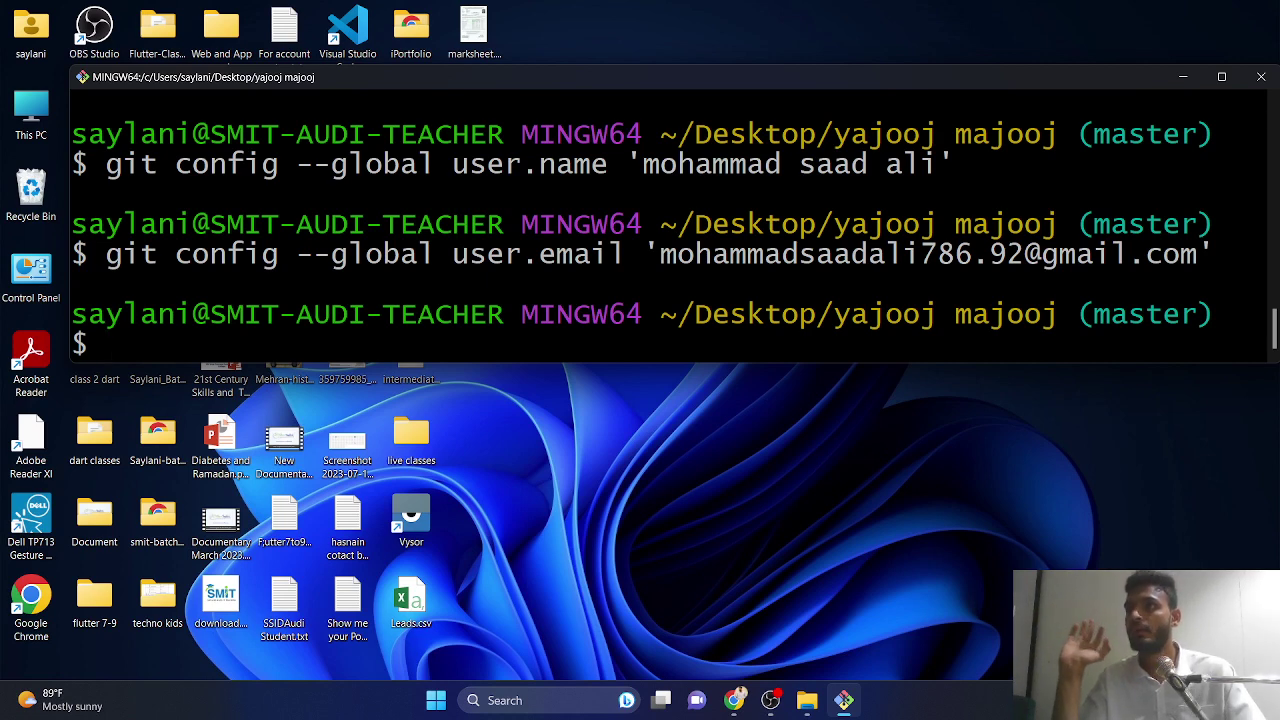
- Rerun the 'thak gaya' commit, which reports nothing to commit, working tree clean
key("Up")
key("Up")
key("Up")
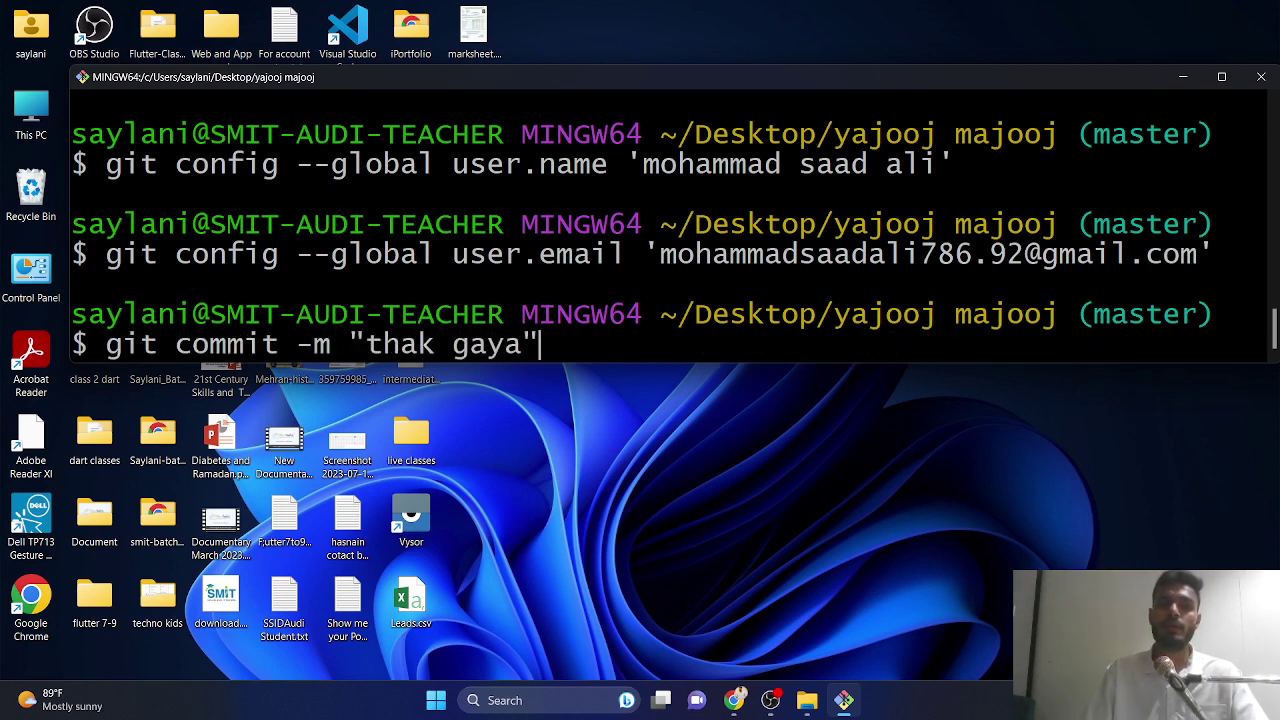
key("Return")
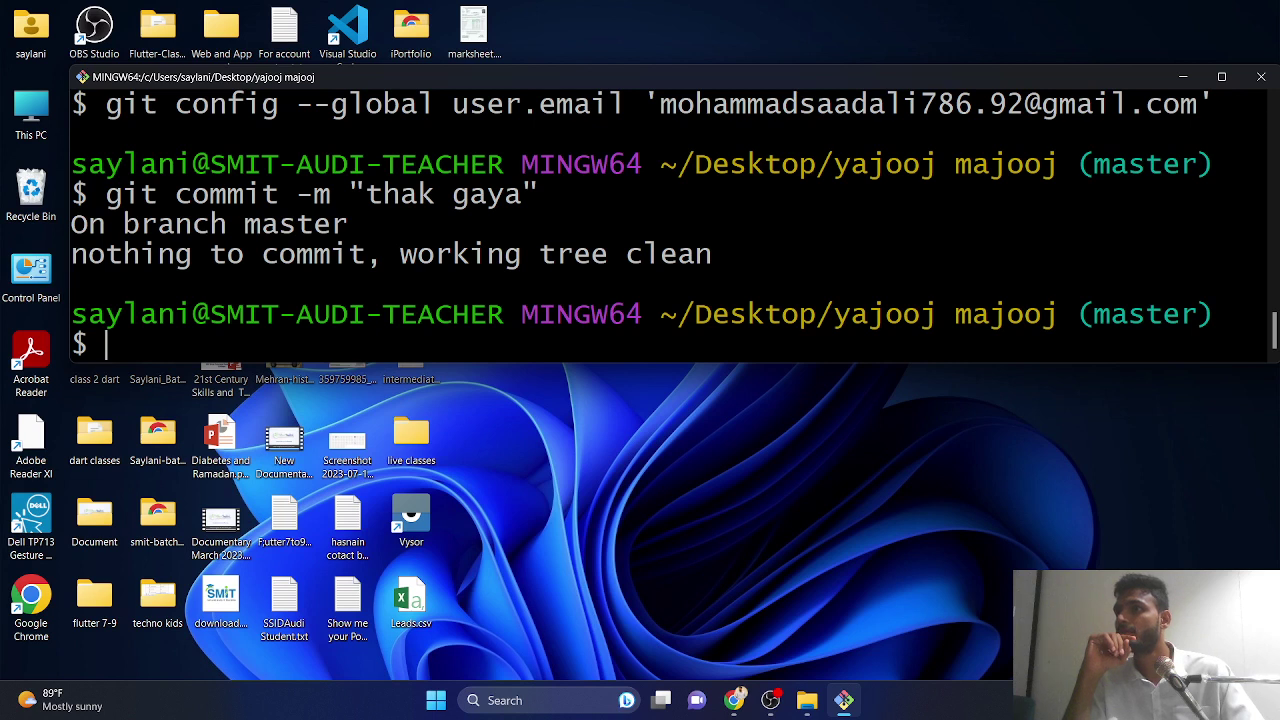
- Type git remote add origin and switch to the GitHub pyaari-si setup page
type("git remo")
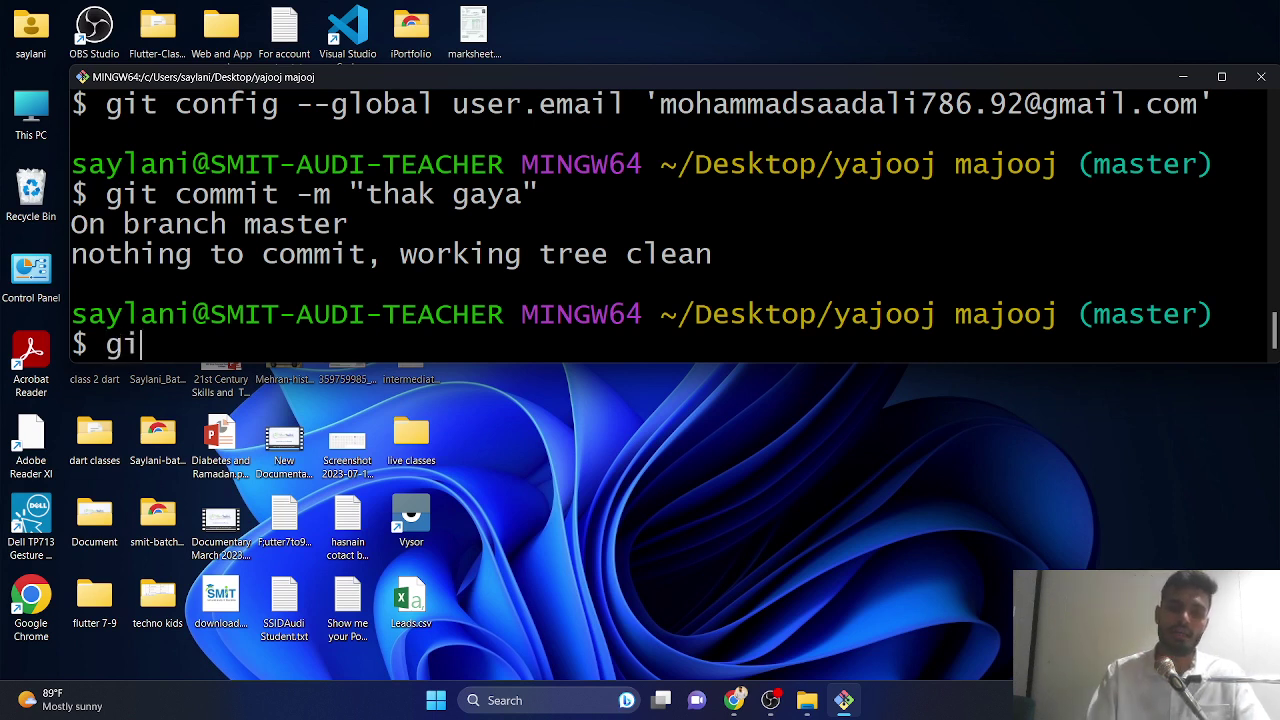
type("te add")
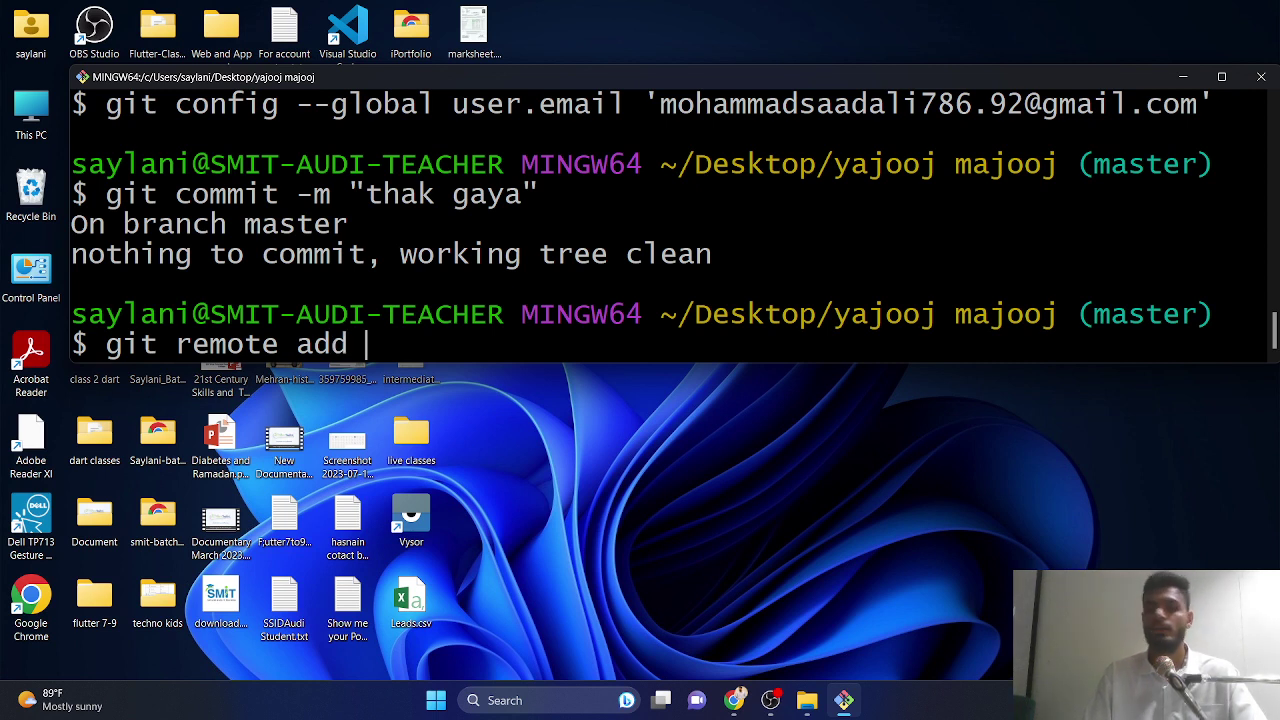
type(" origin")
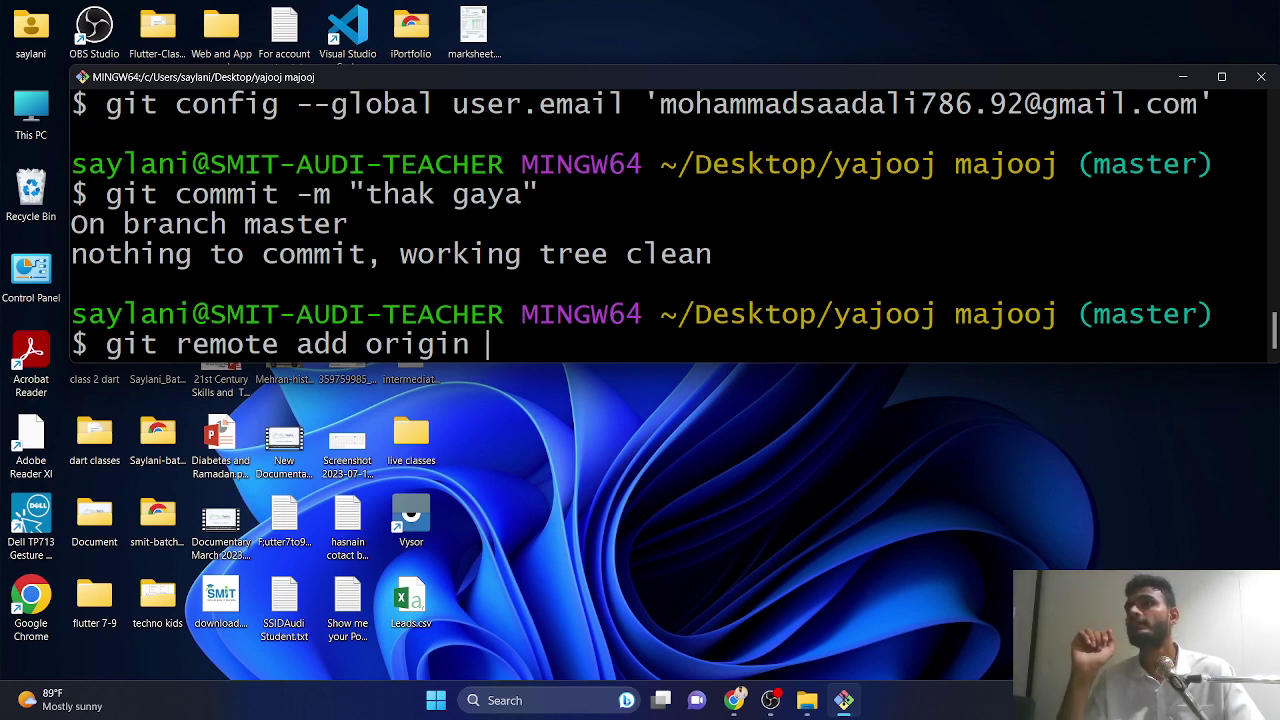
key("alt+Tab")
key("alt+Tab")
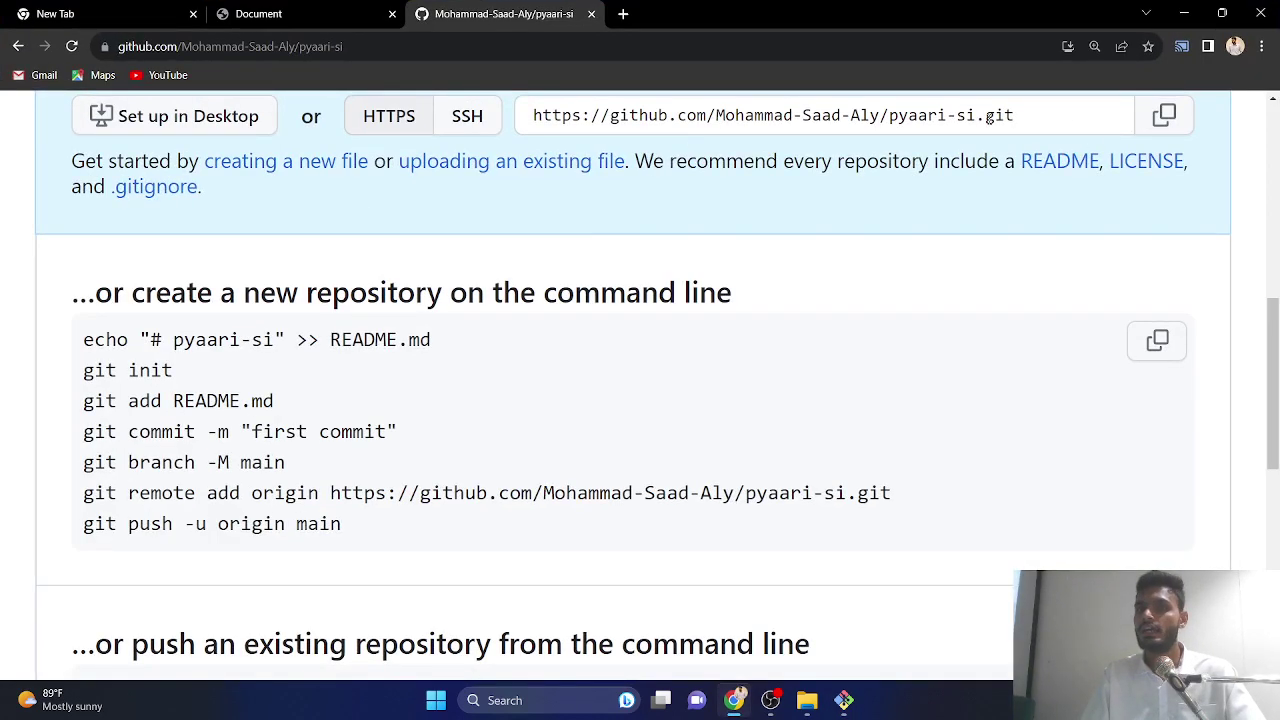
- Copy the pyaari-si repository's HTTPS clone URL from the GitHub quick setup page
left_click_drag(567, 115, 1018, 115)
left_click(1051, 117)
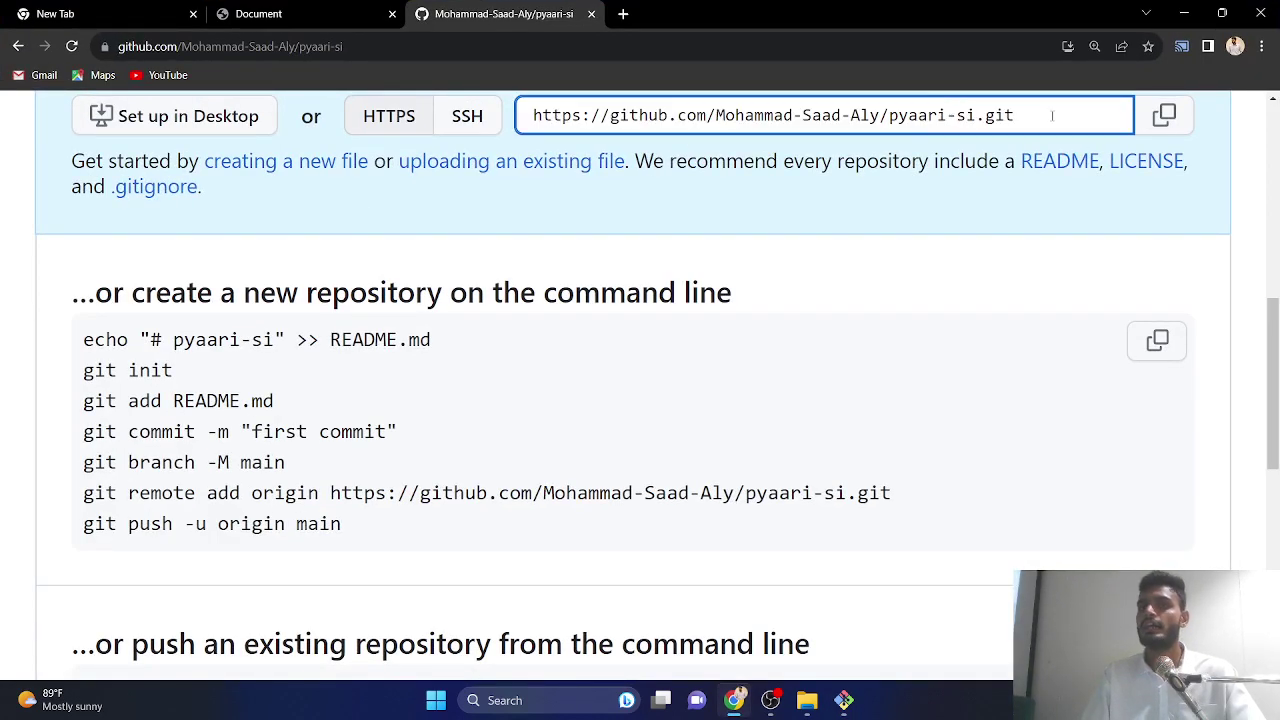
left_click(472, 118)
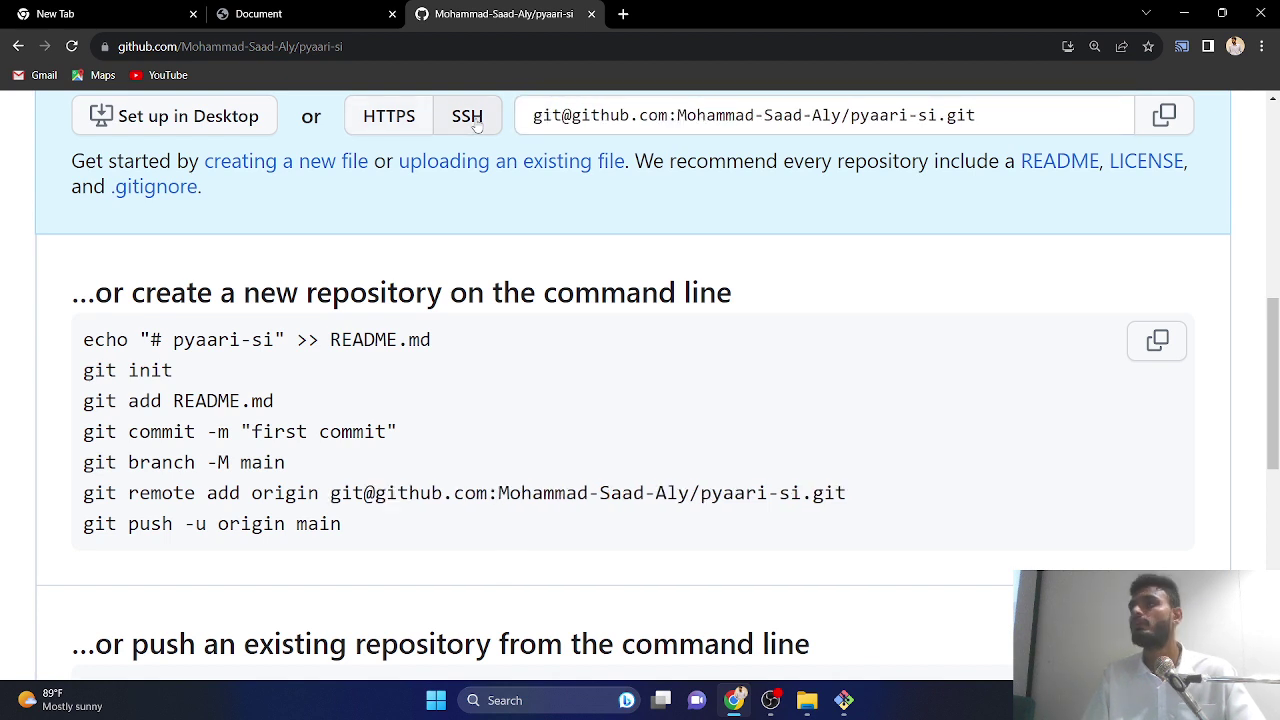
left_click(410, 118)
left_click(458, 122)
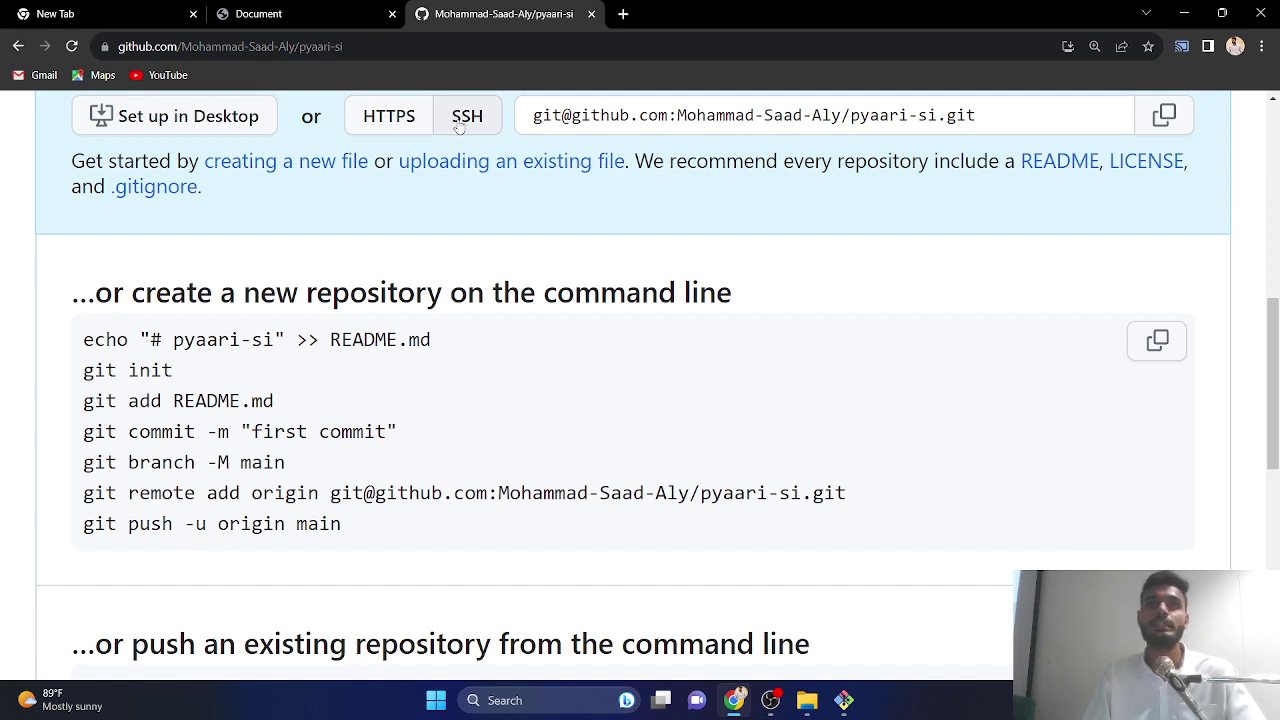
left_click(405, 120)
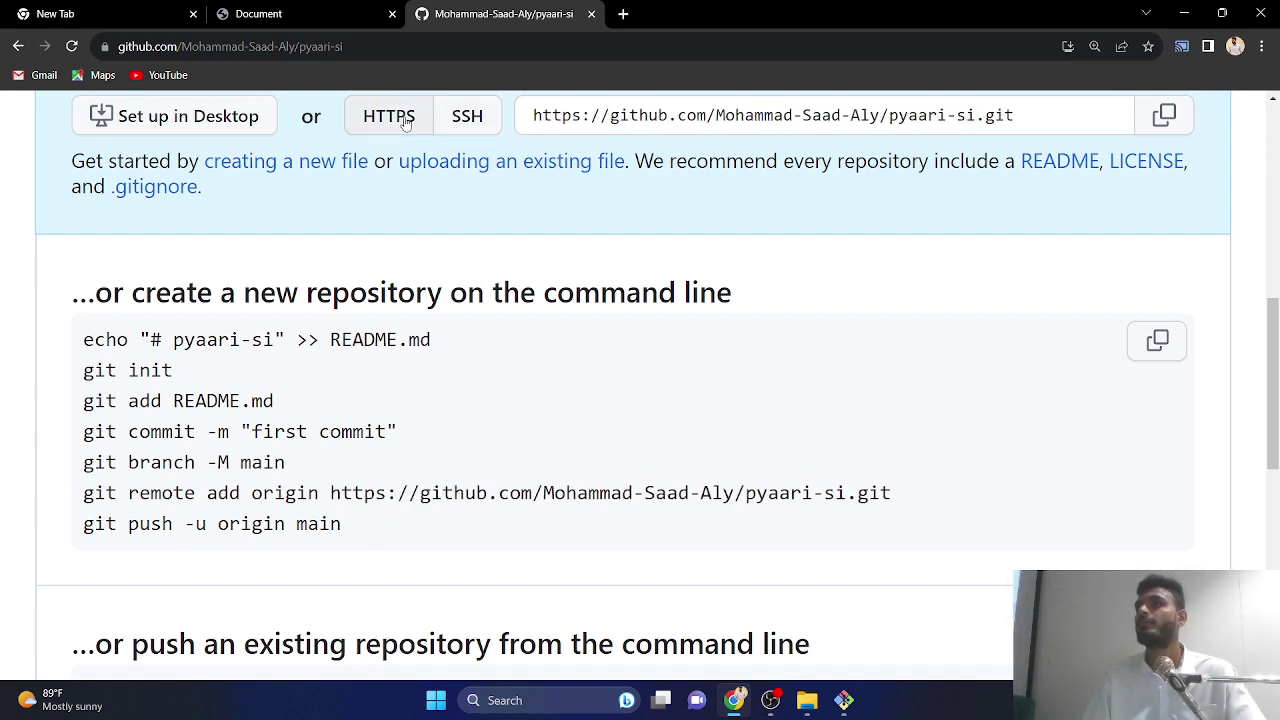
left_click(1071, 115)
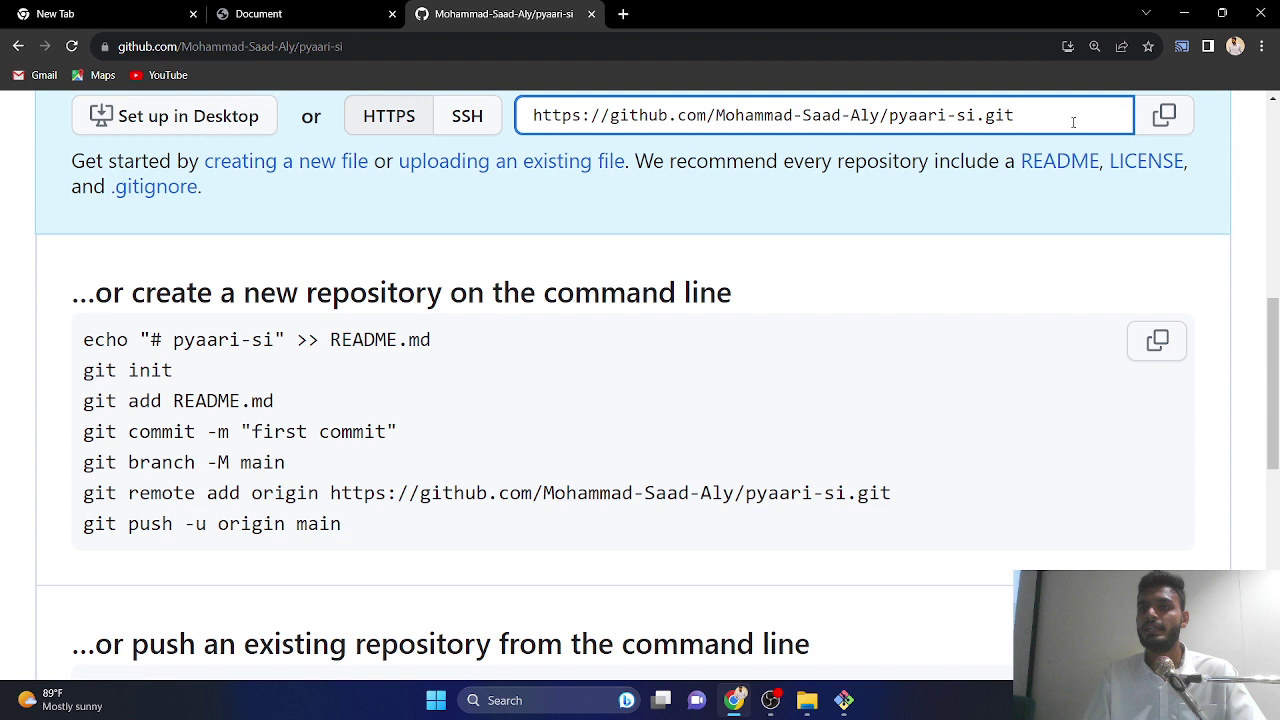
left_click(1160, 118)
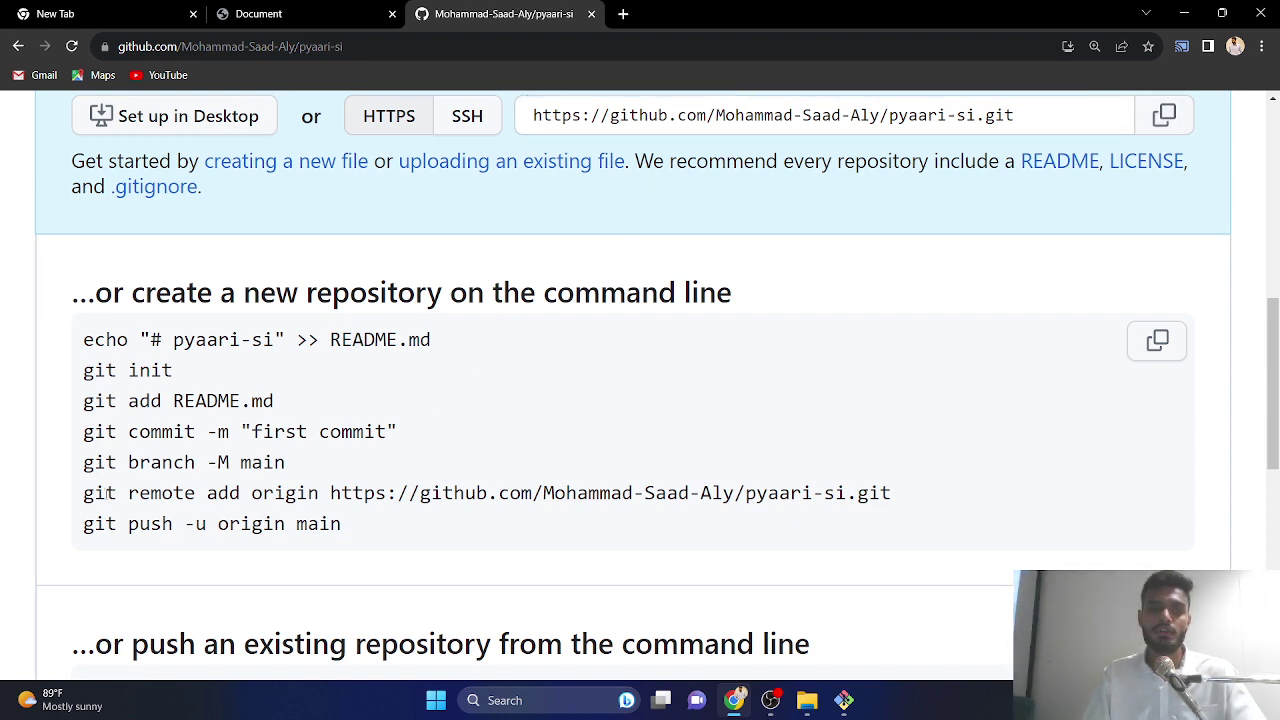
left_click_drag(83, 493, 450, 320)
key("alt+Tab")
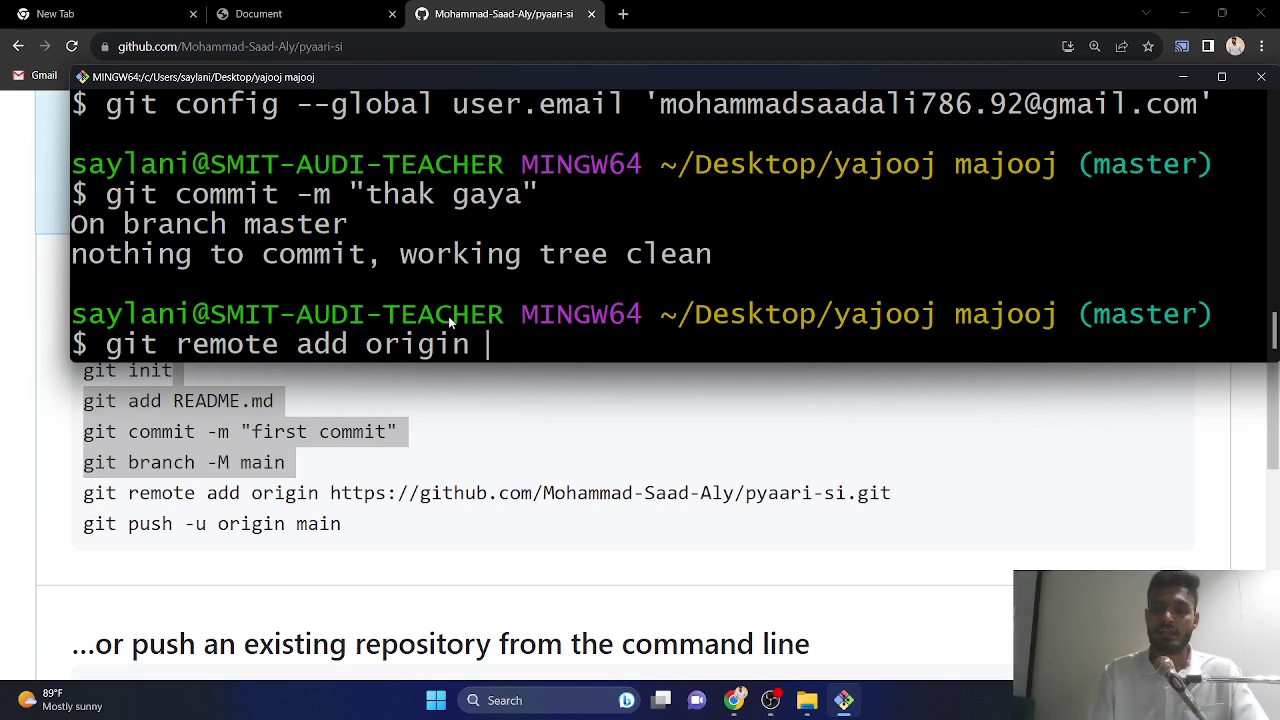
- Add the pasted pyaari-si URL as remote origin and type git push -u origin master
key("shift+Insert")
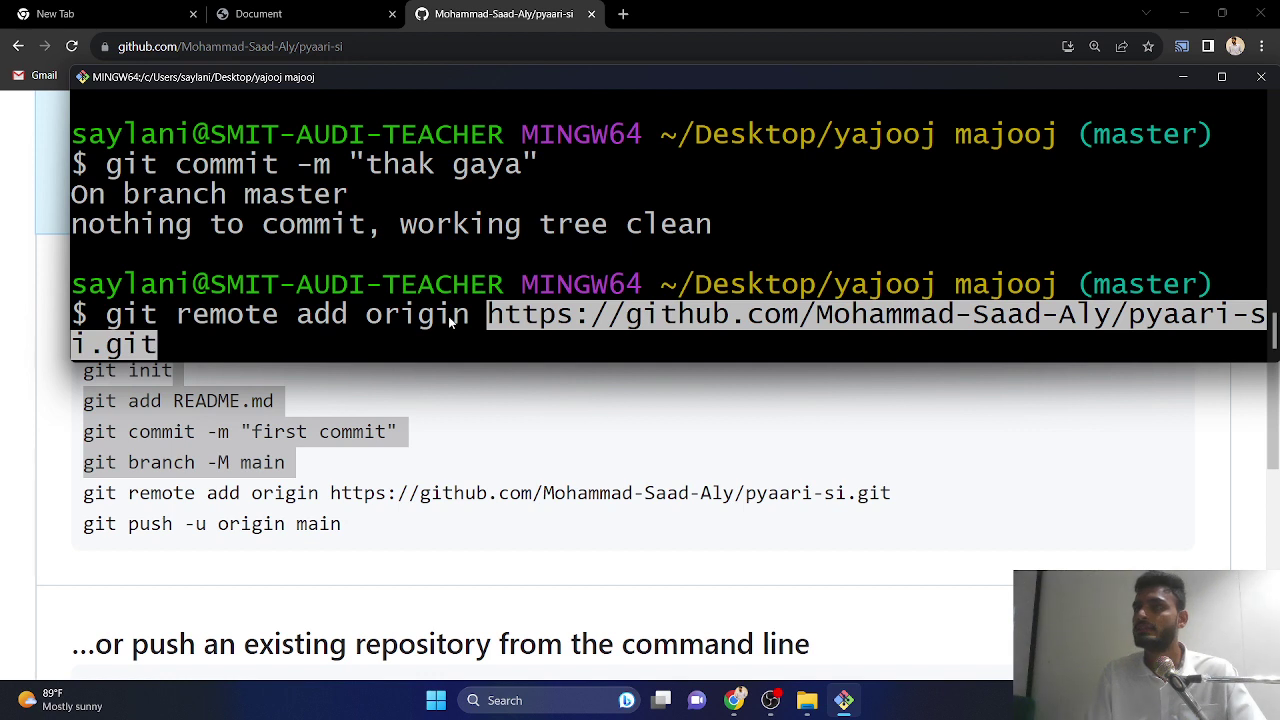
key("Return")
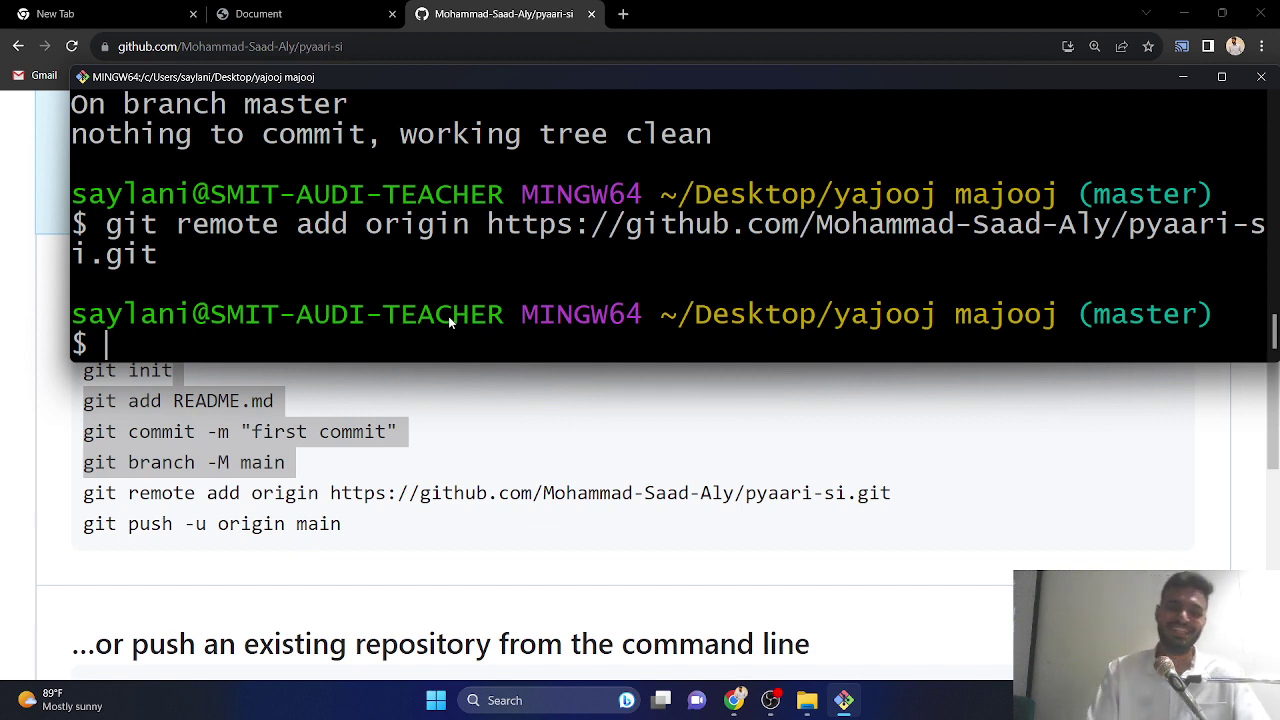
type("git push")
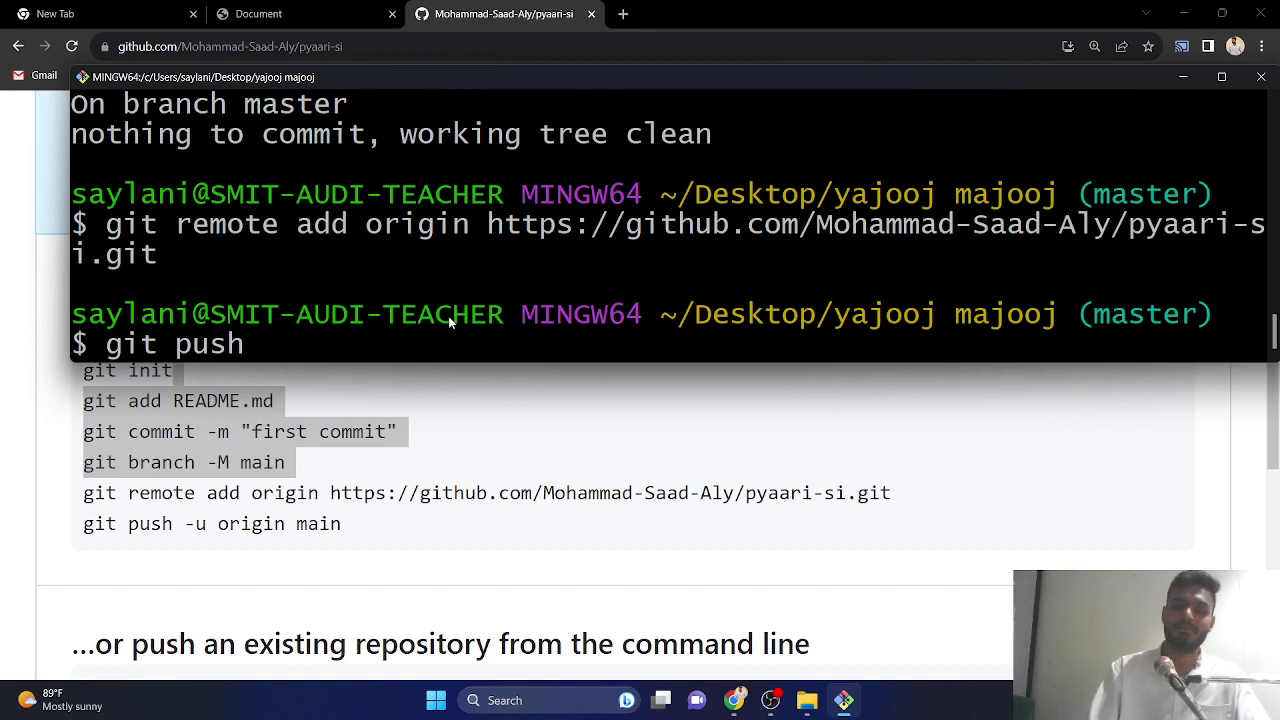
type("-u ")
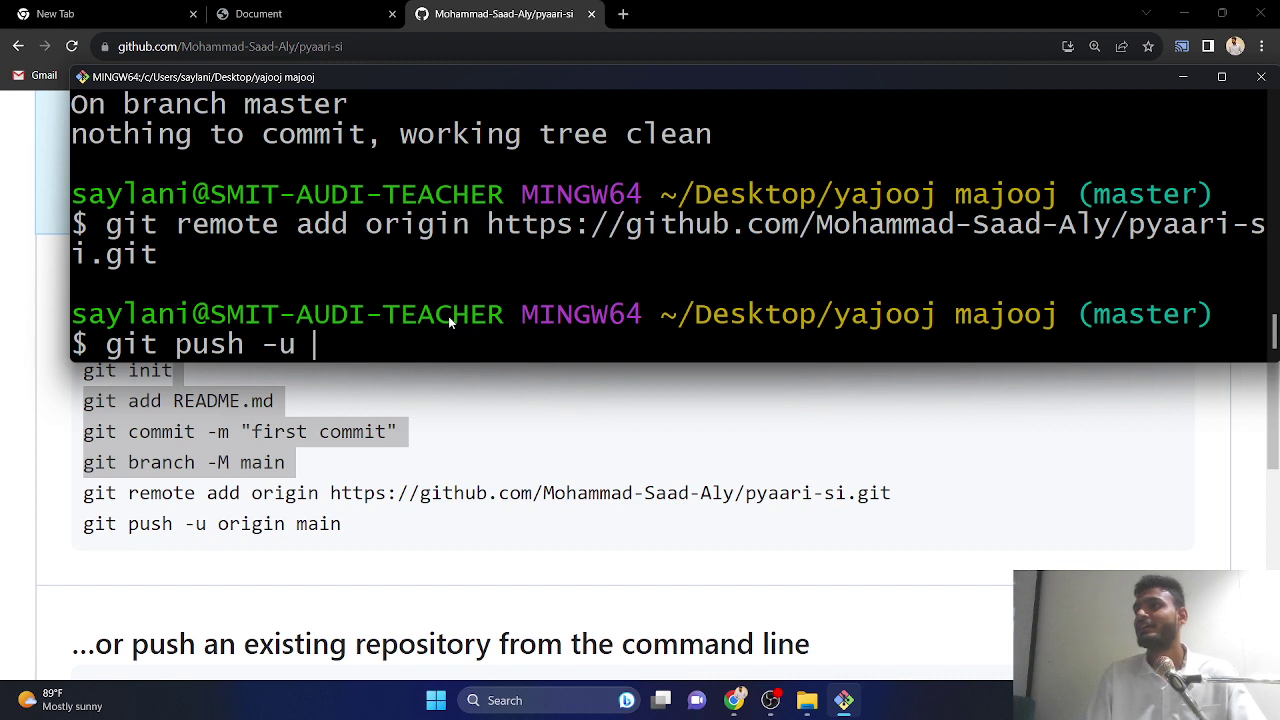
type("origin")
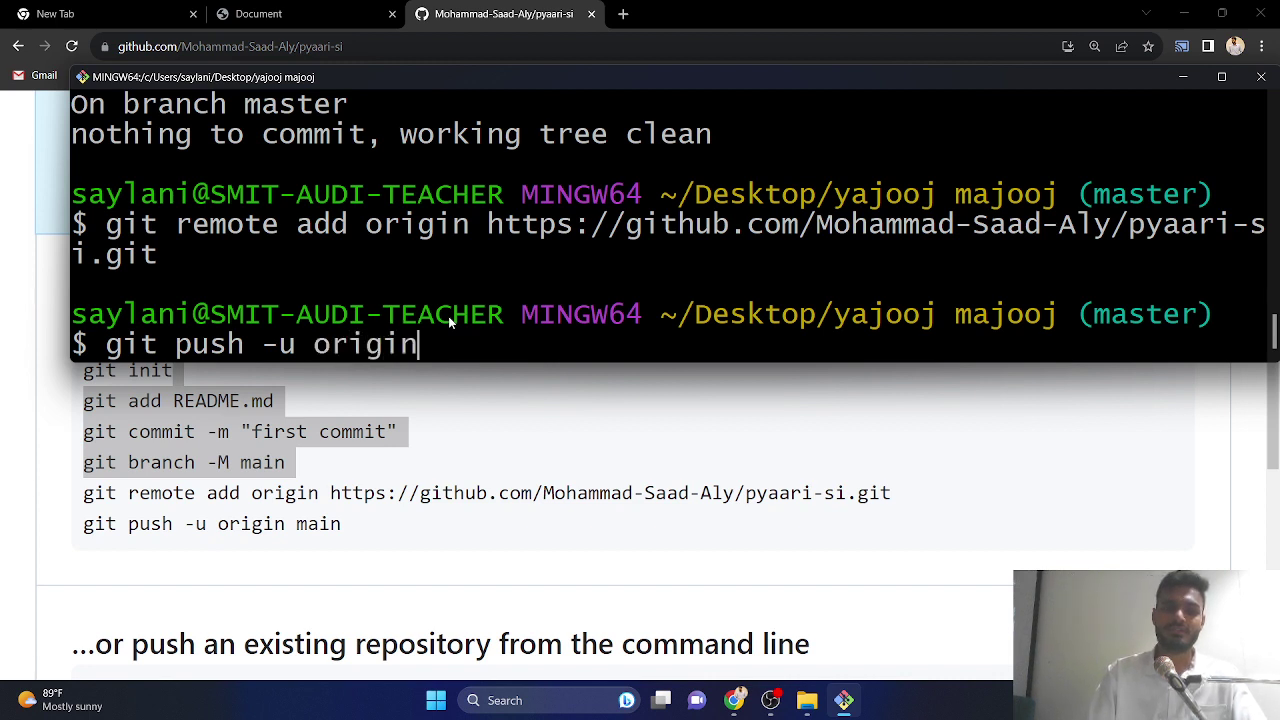
type(" master")
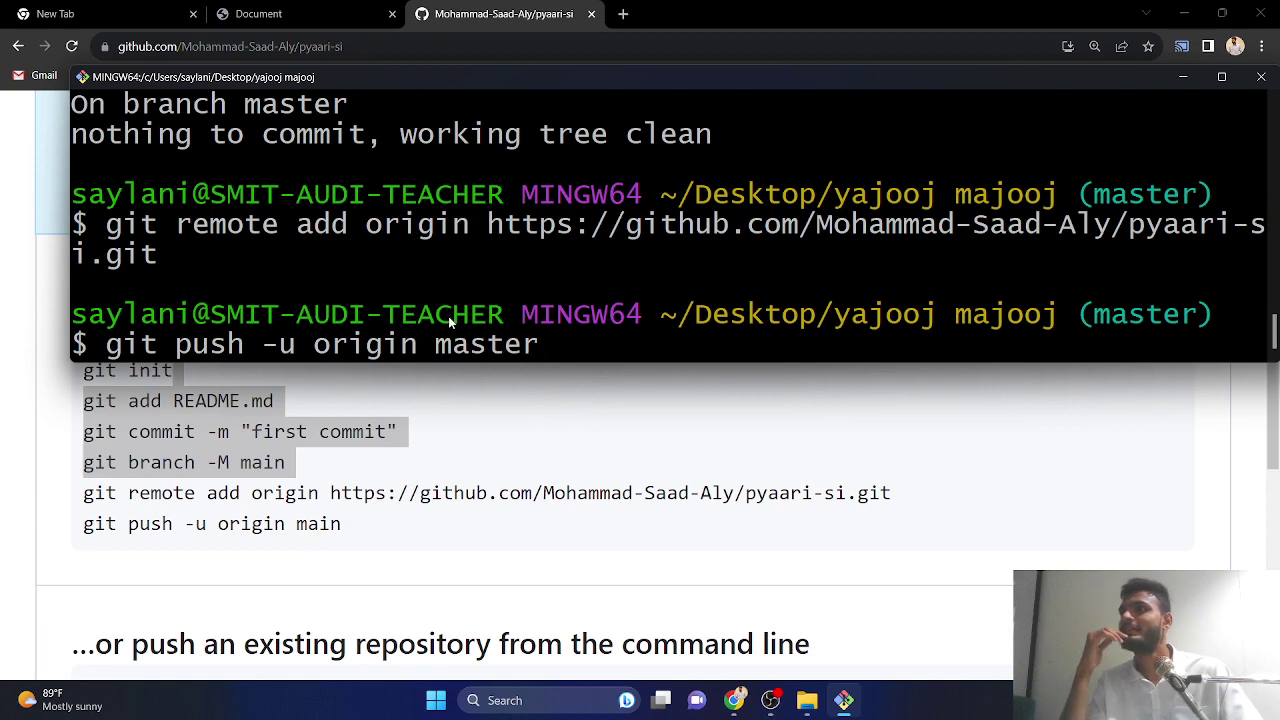
key("alt+Tab")
left_click_drag(83, 492, 420, 492)
left_click(285, 462)
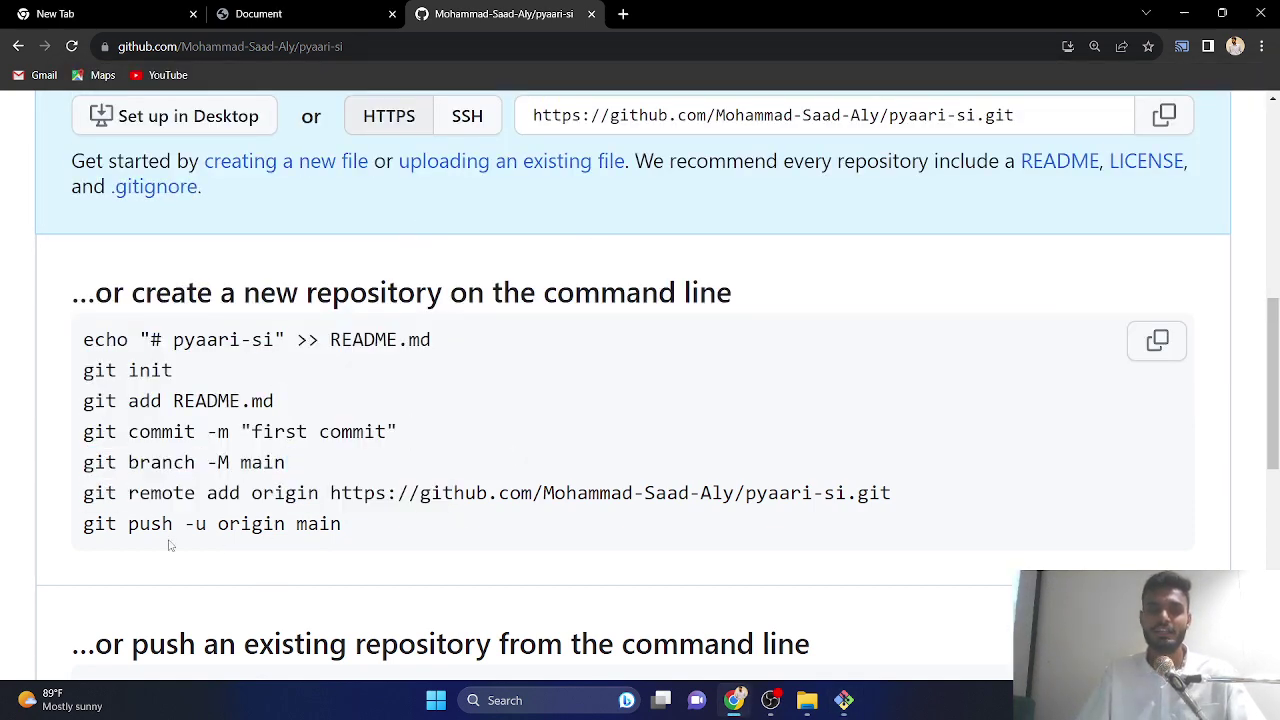
- Compare GitHub's suggested branch and push lines, then run git push -u origin master
left_click_drag(84, 524, 330, 524)
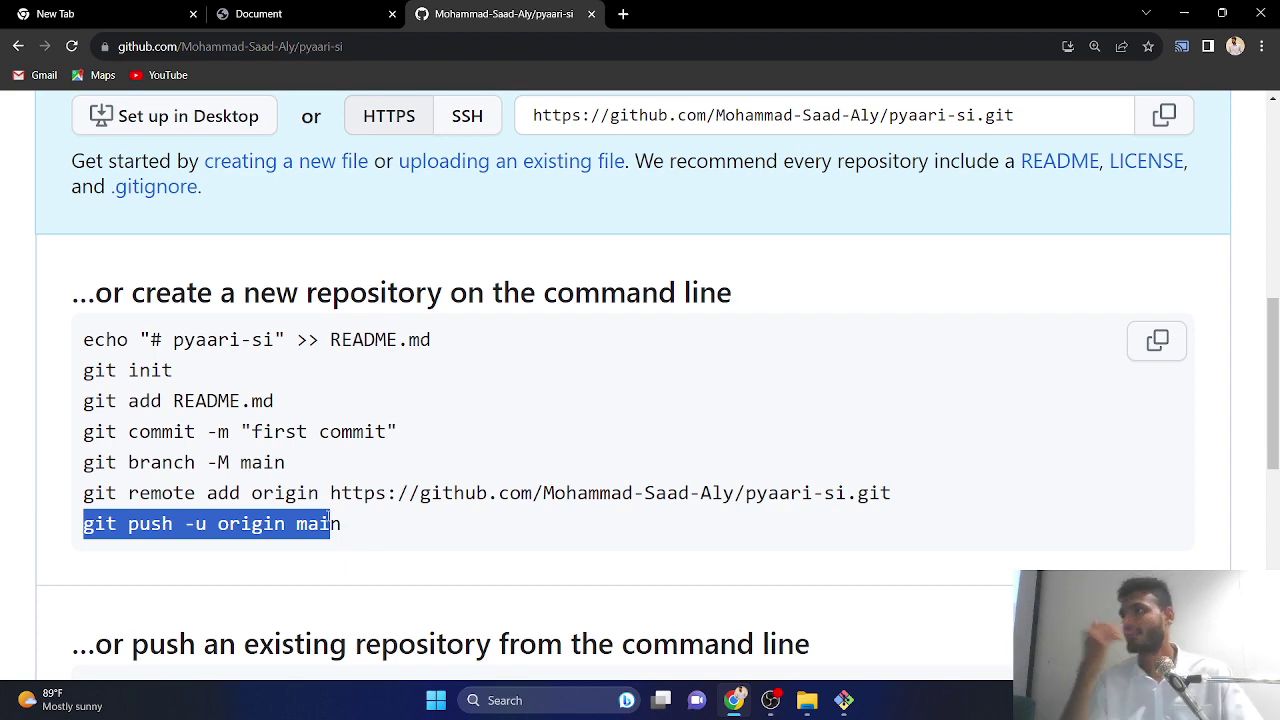
key("alt+Tab")
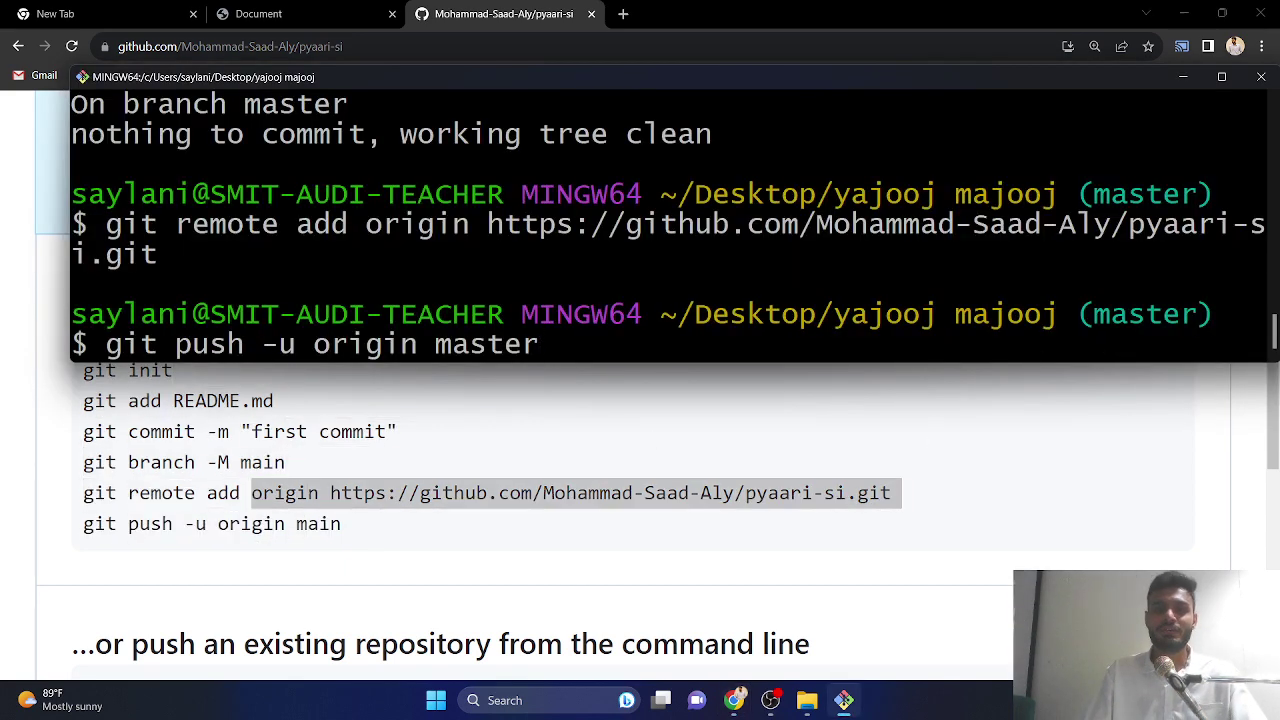
left_click(221, 526)
left_click_drag(85, 462, 305, 477)
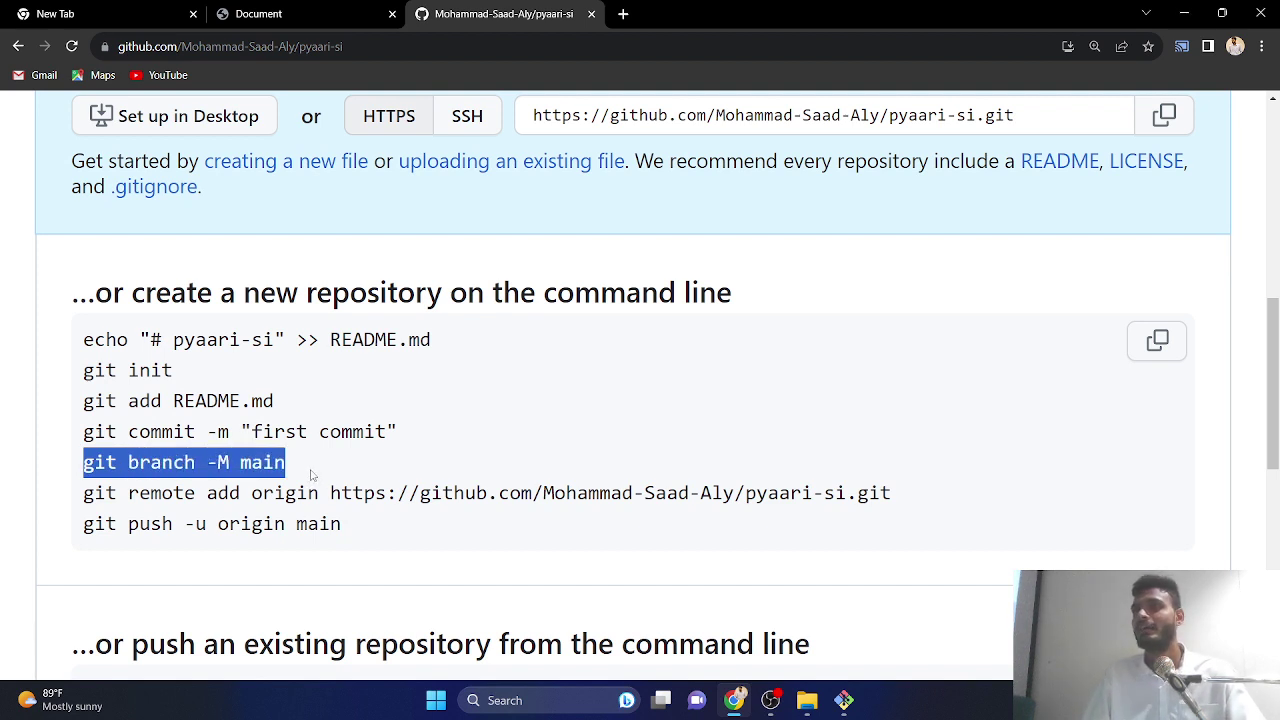
key("alt+Tab")
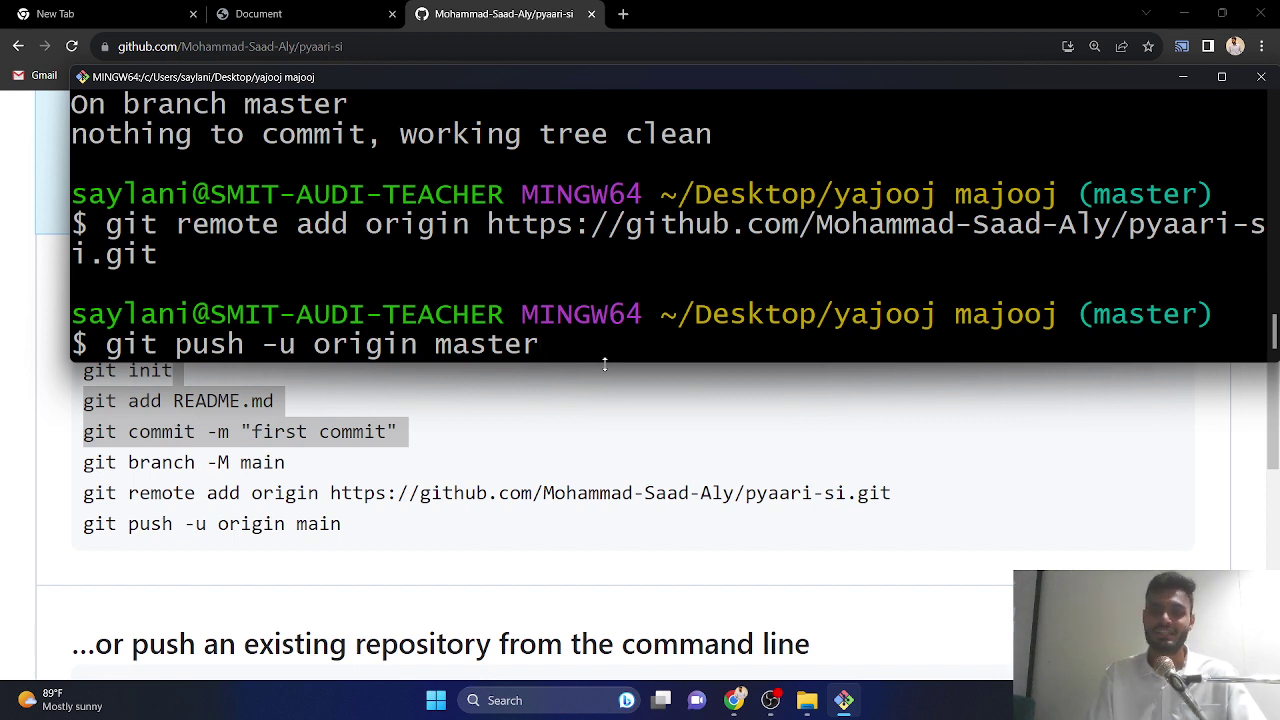
key("Return")
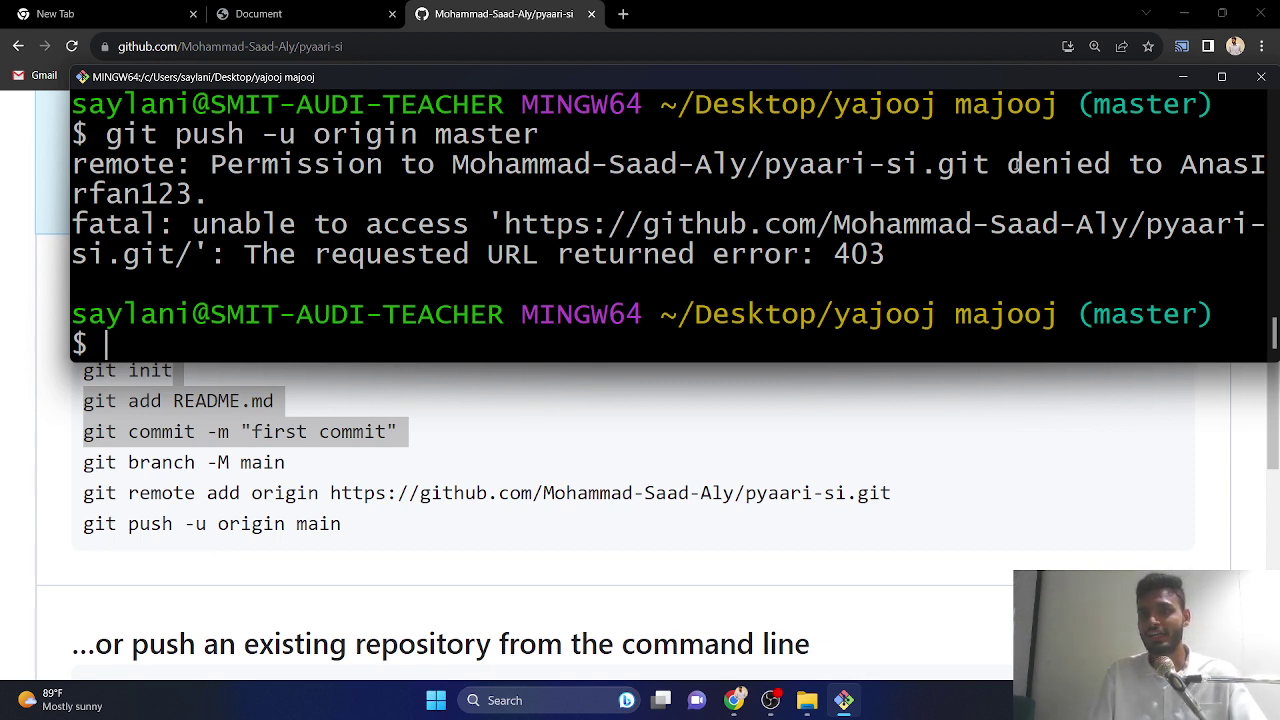
- Maximize Git Bash to review the permission-denied push error, then minimize it for Windows search
left_click_drag(1008, 165, 1162, 165)
left_click(1152, 165)
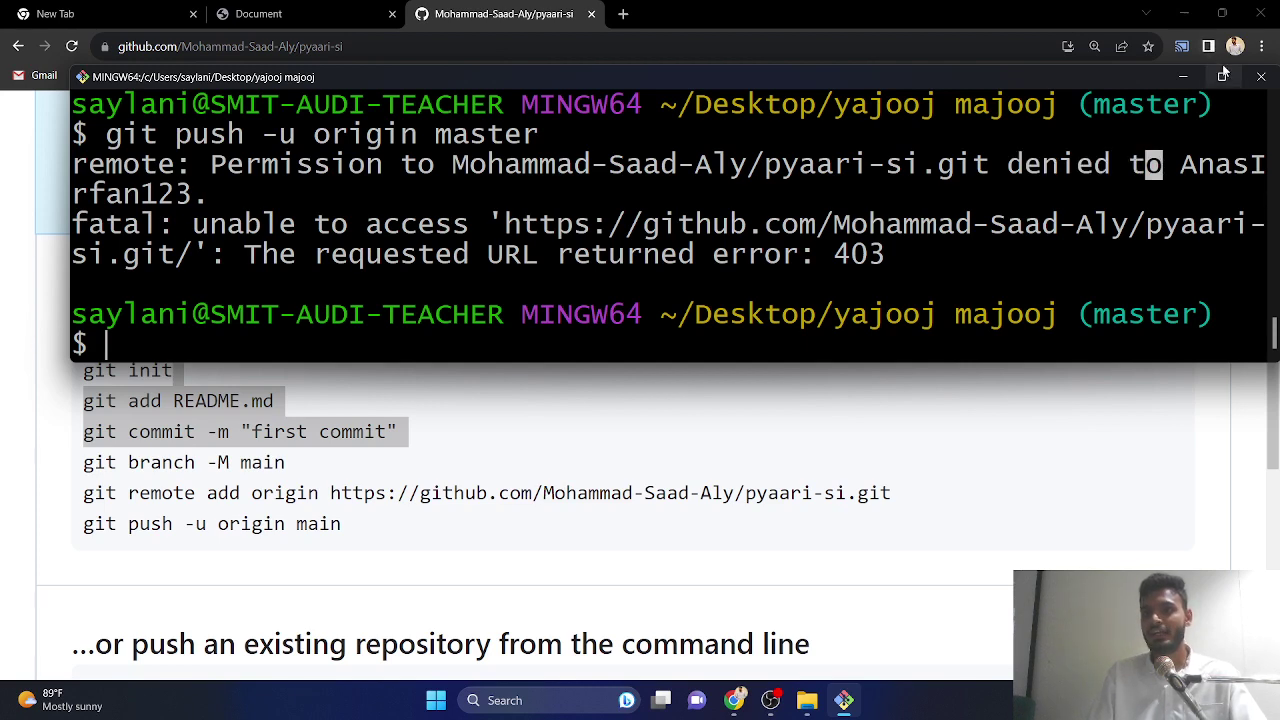
left_click(1222, 76)
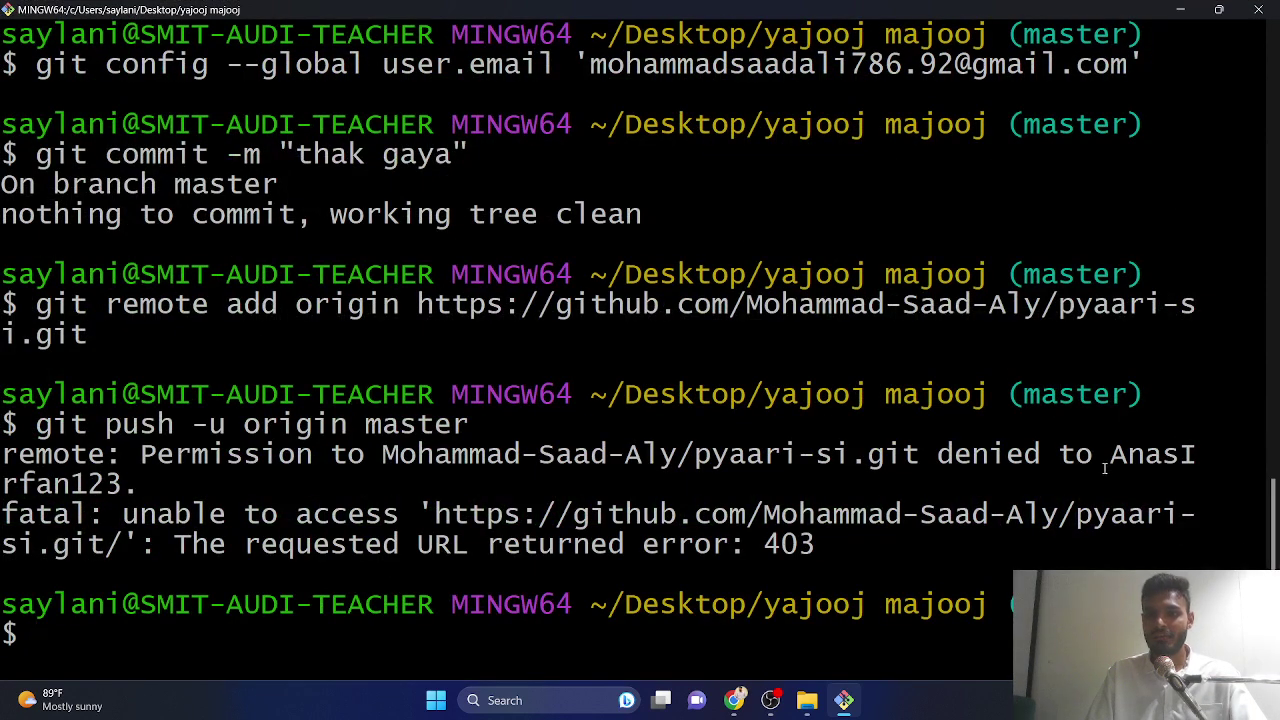
left_click_drag(1108, 457, 140, 486)
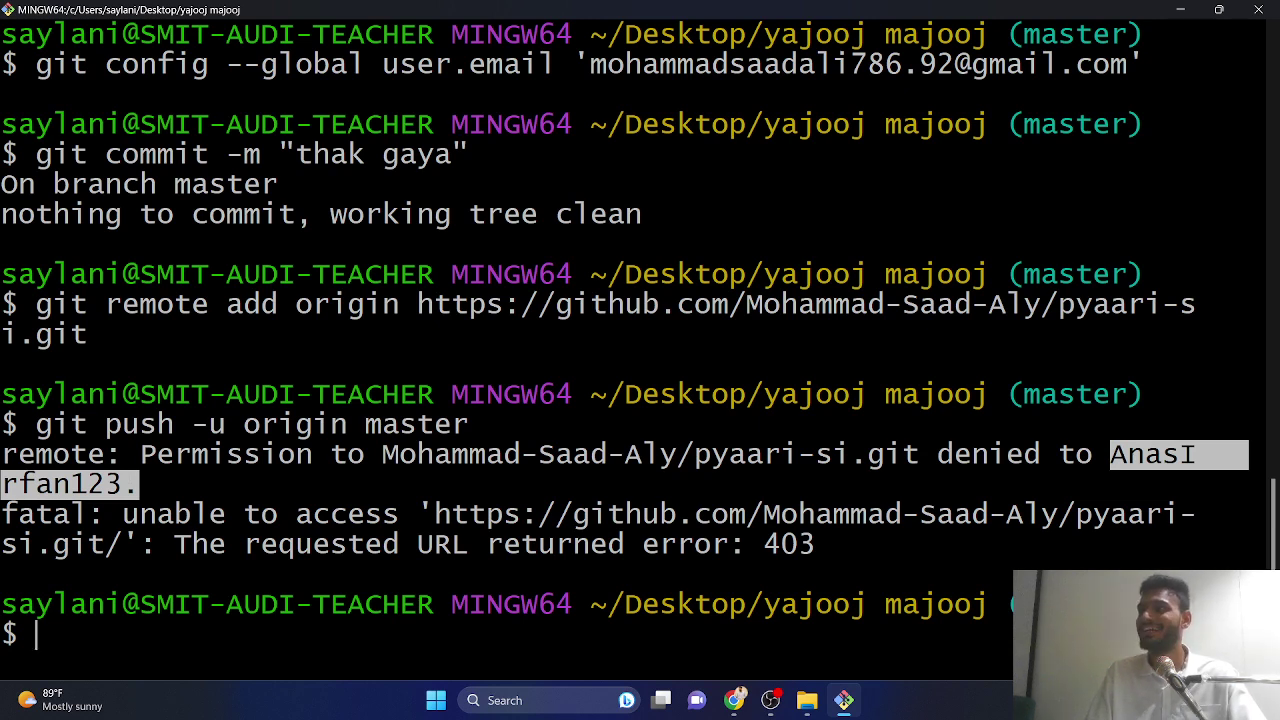
left_click_drag(1128, 454, 88, 334)
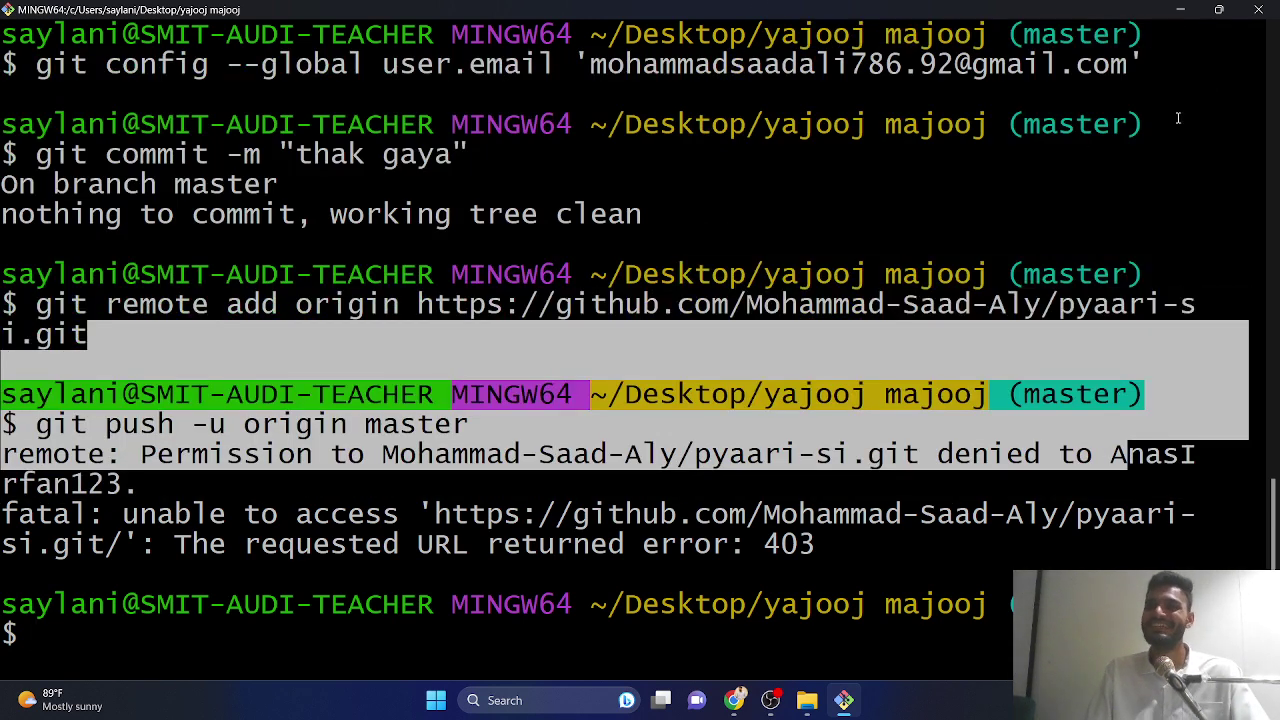
left_click(1180, 10)
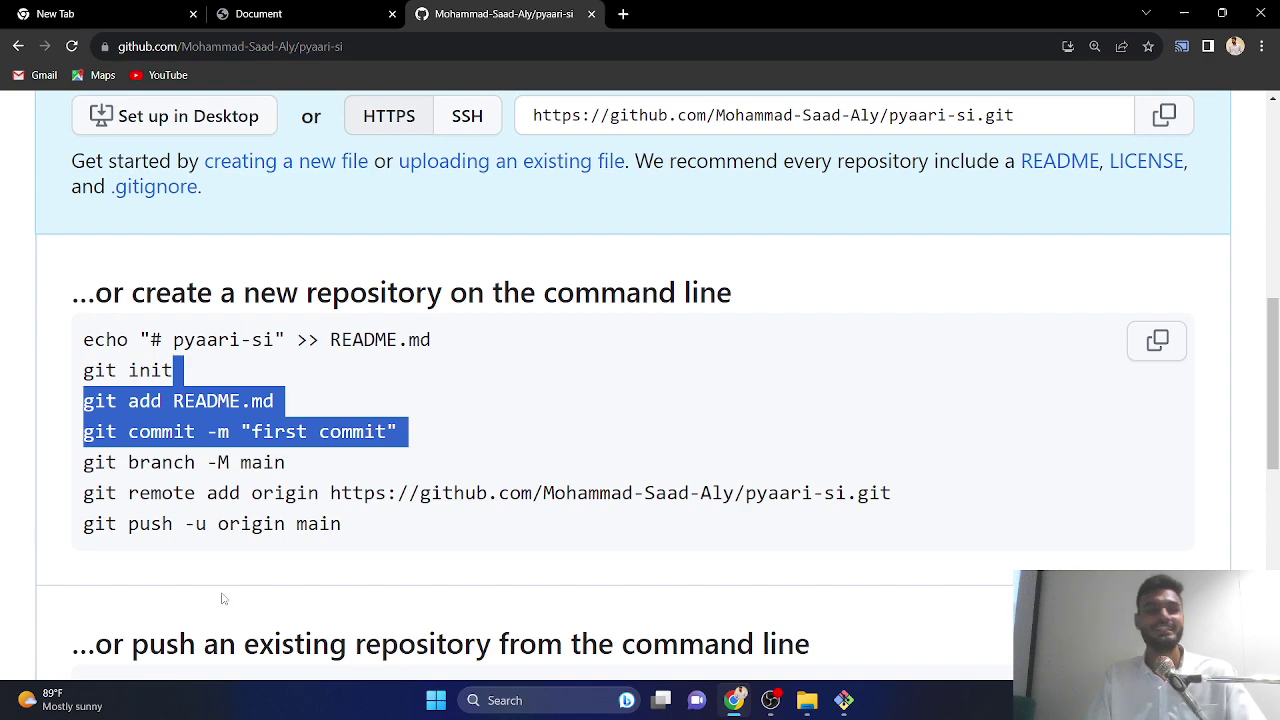
left_click(505, 700)
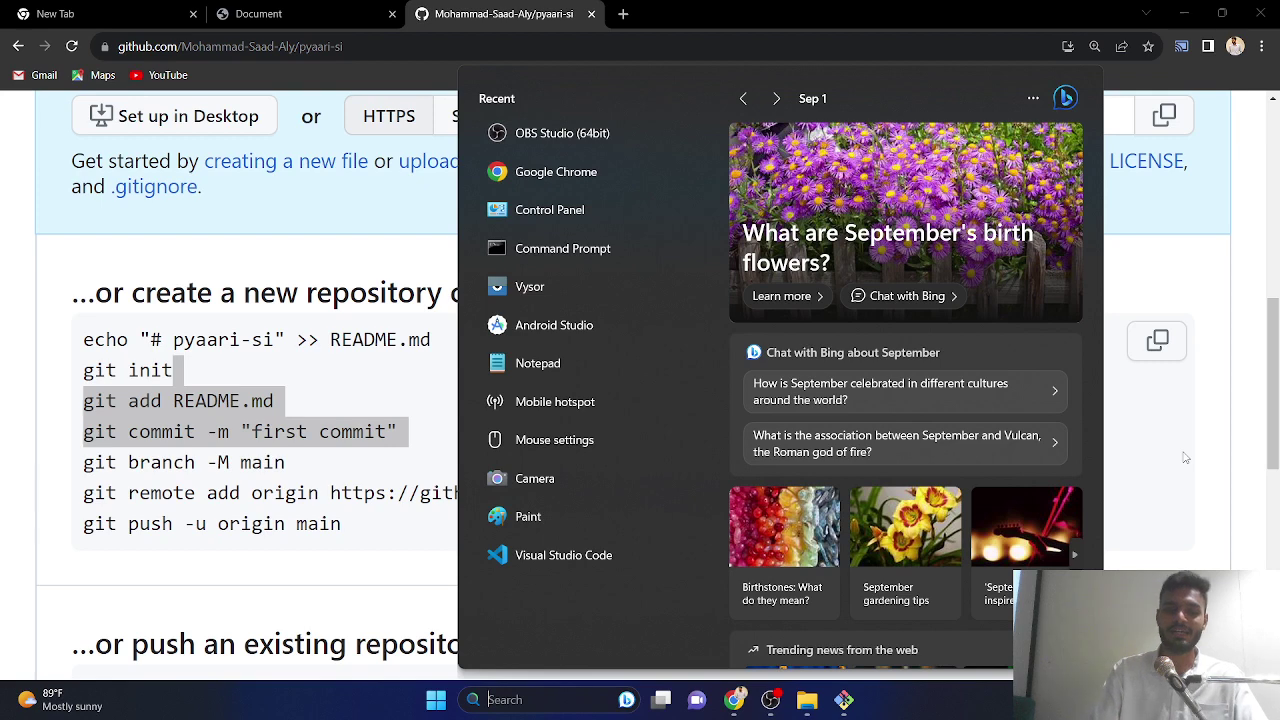
- Search Windows for 'contr' and open Control Panel's All Control Panel Items
type("mana")
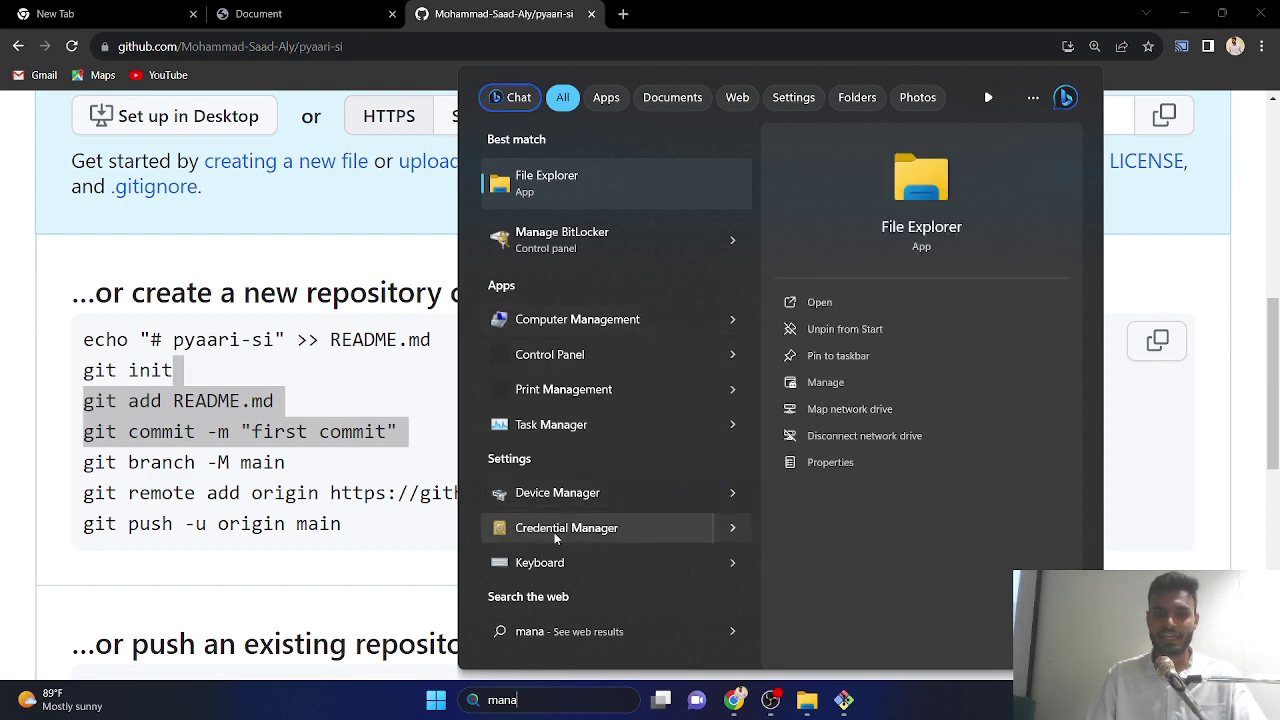
key("BackSpace")
key("BackSpace")
key("BackSpace")
key("BackSpace")
type("contr")
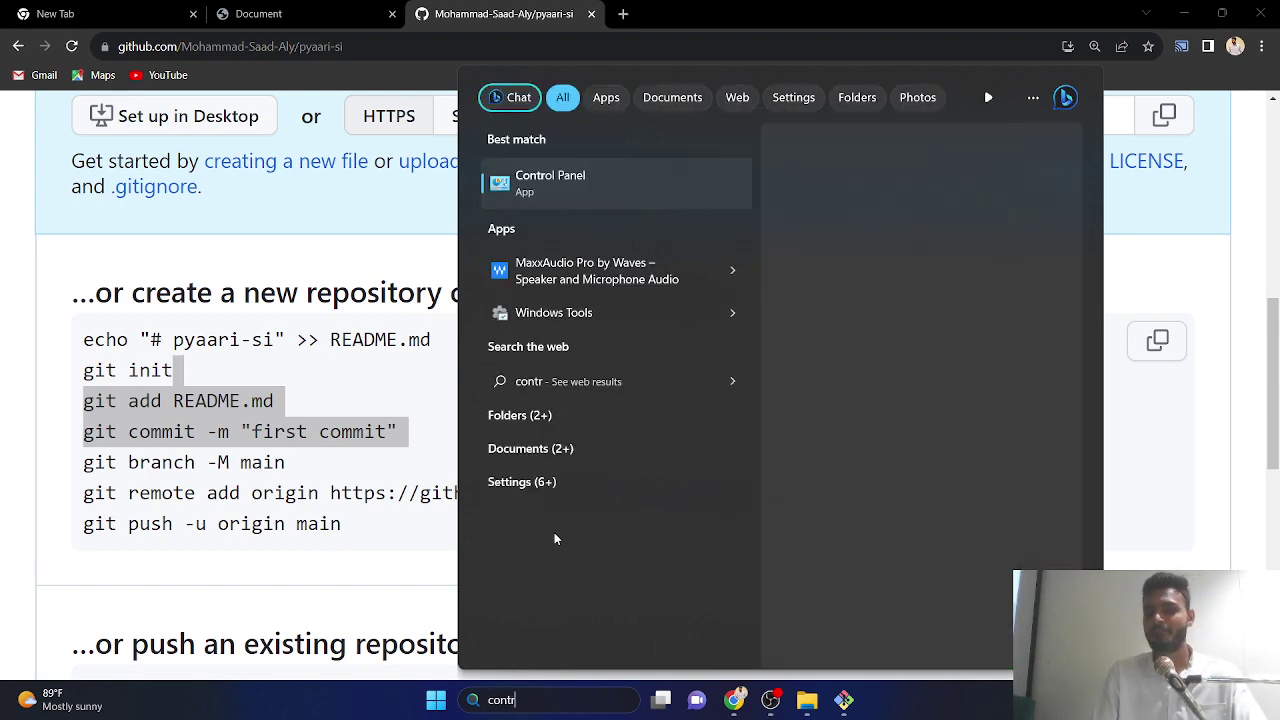
key("Return")
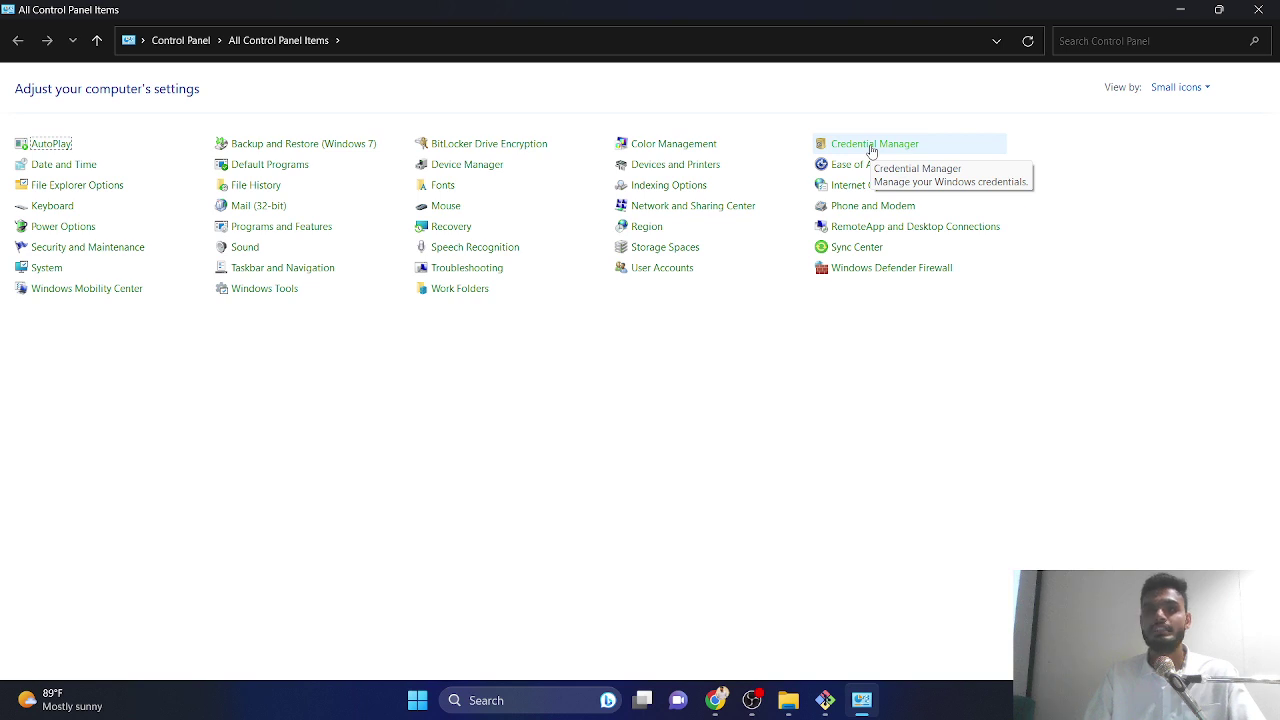
- Open Credential Manager's Windows Credentials and magnify the screen to 200% with Magnifier
left_click(872, 145)
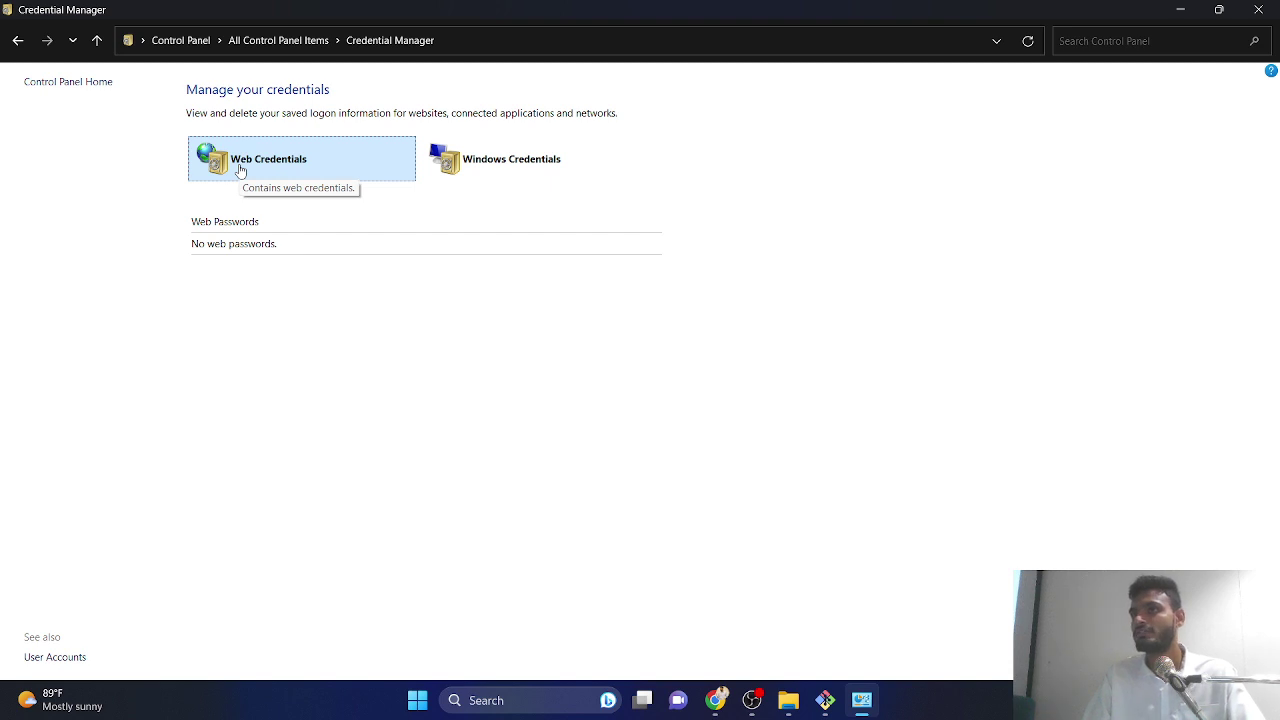
left_click(525, 181)
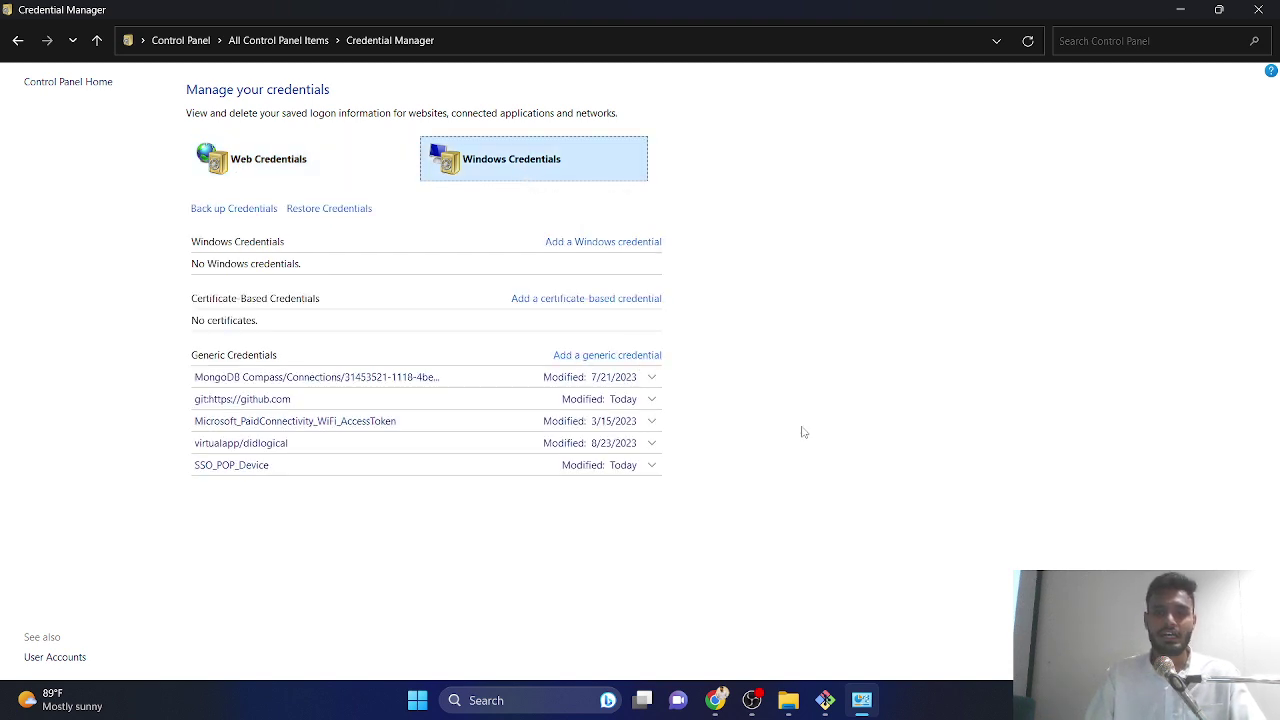
left_click(509, 706)
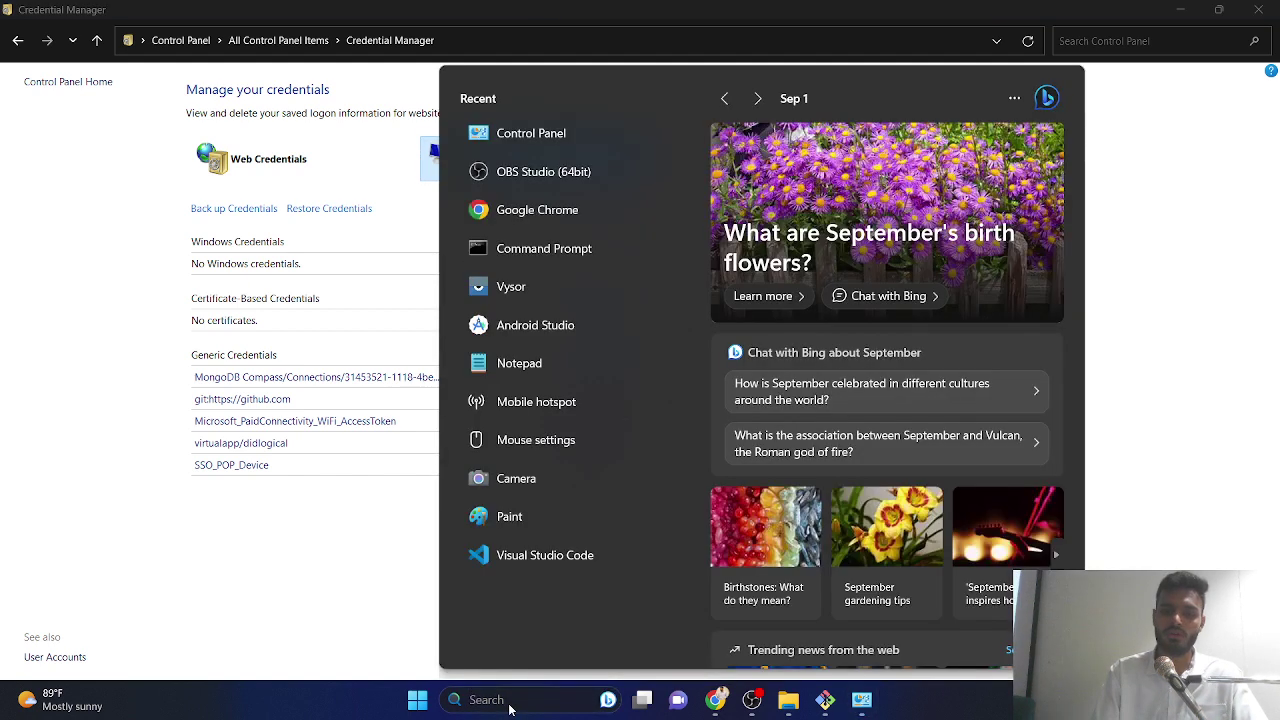
type("mag")
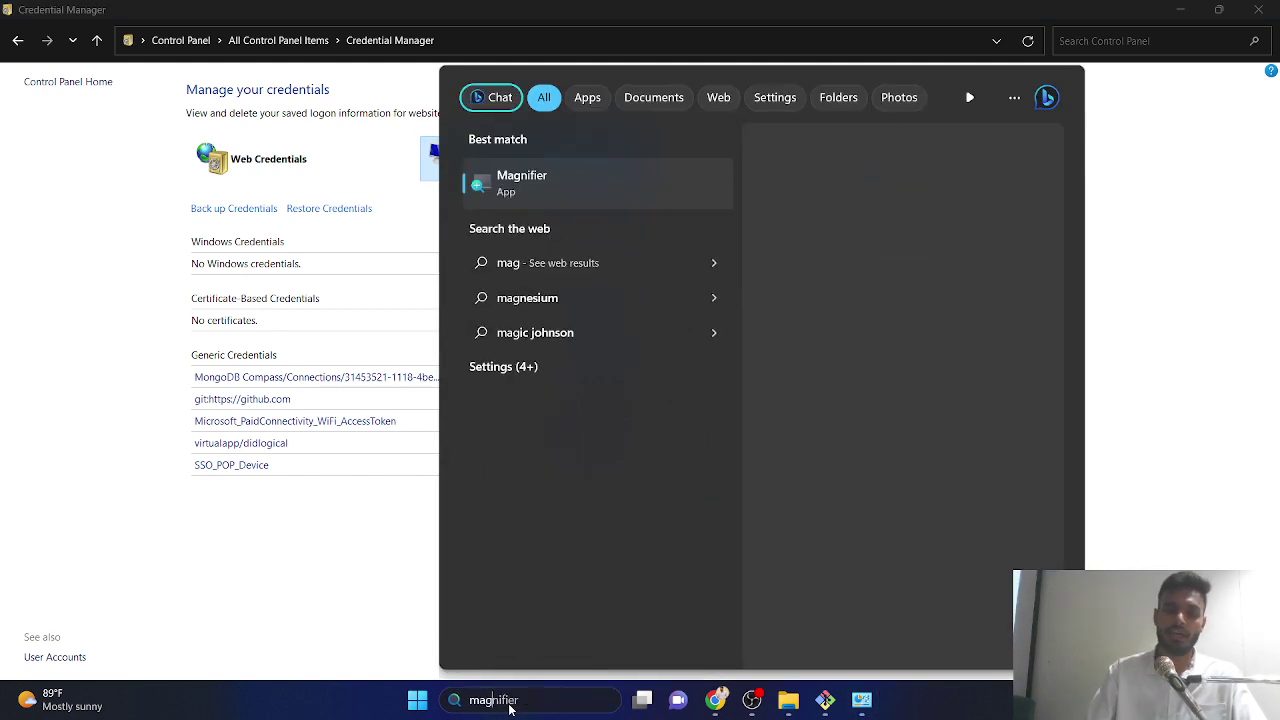
key("Return")
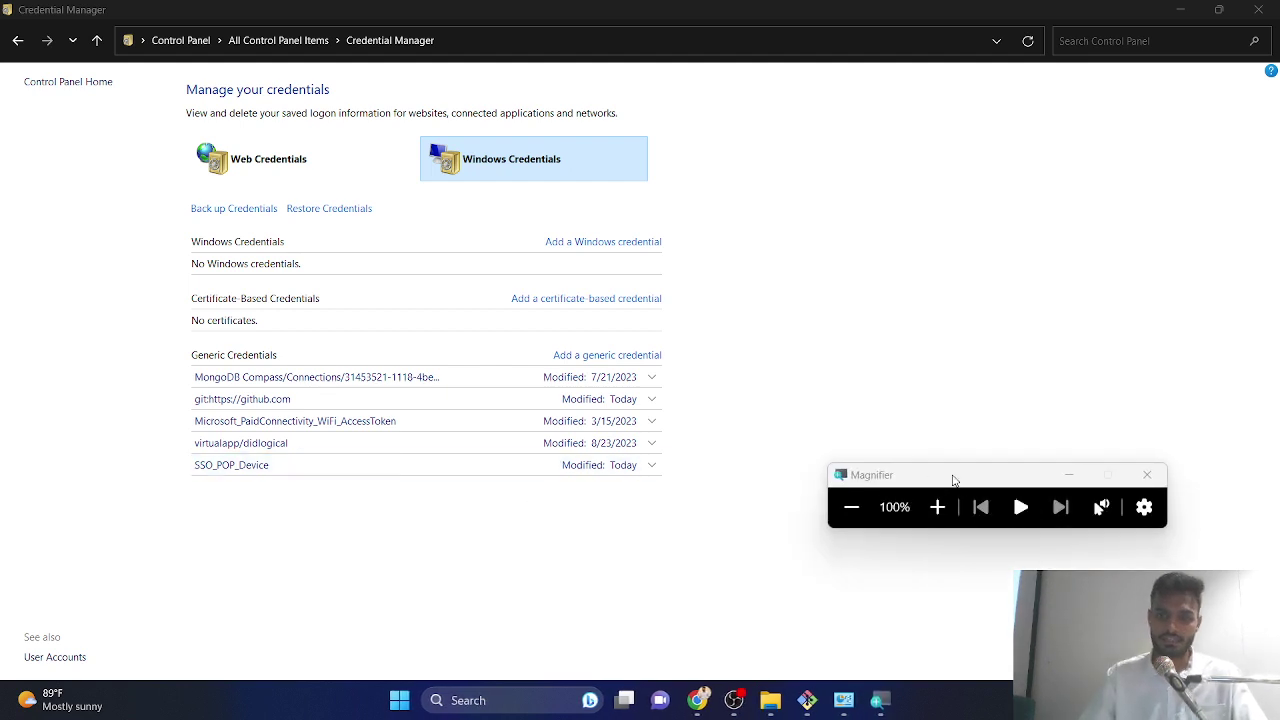
left_click(937, 507)
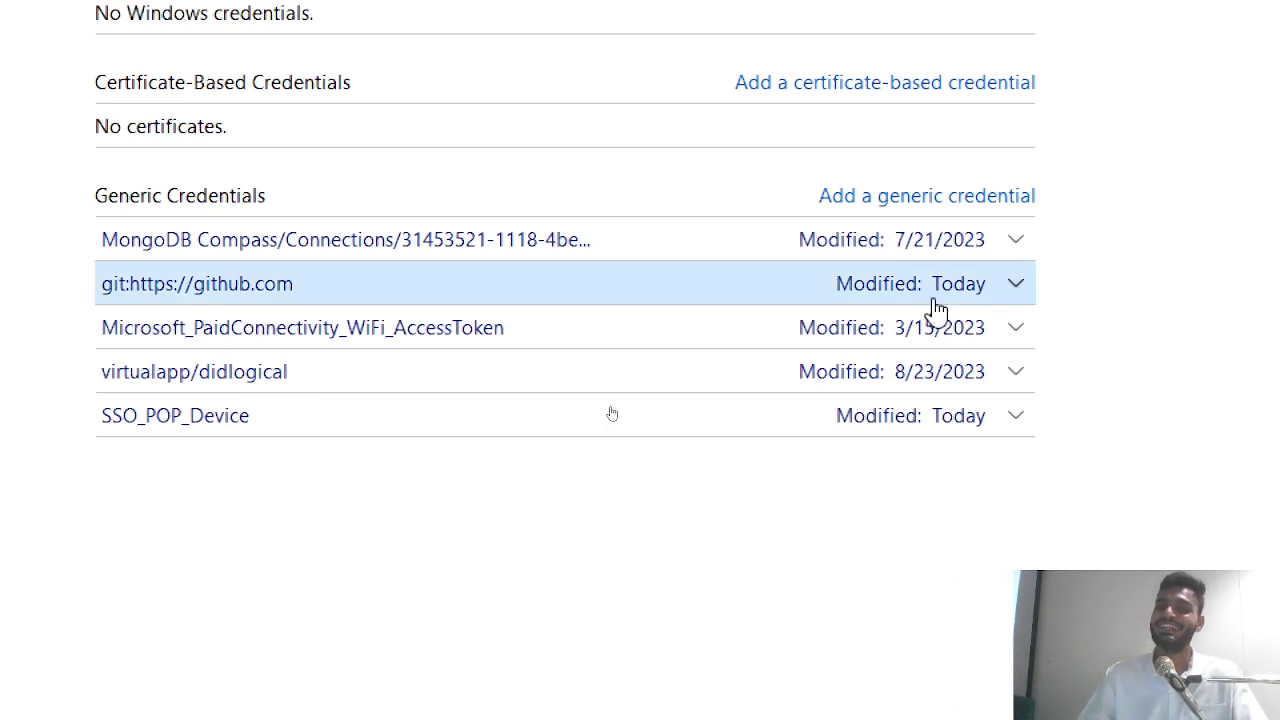
left_click(1016, 286)
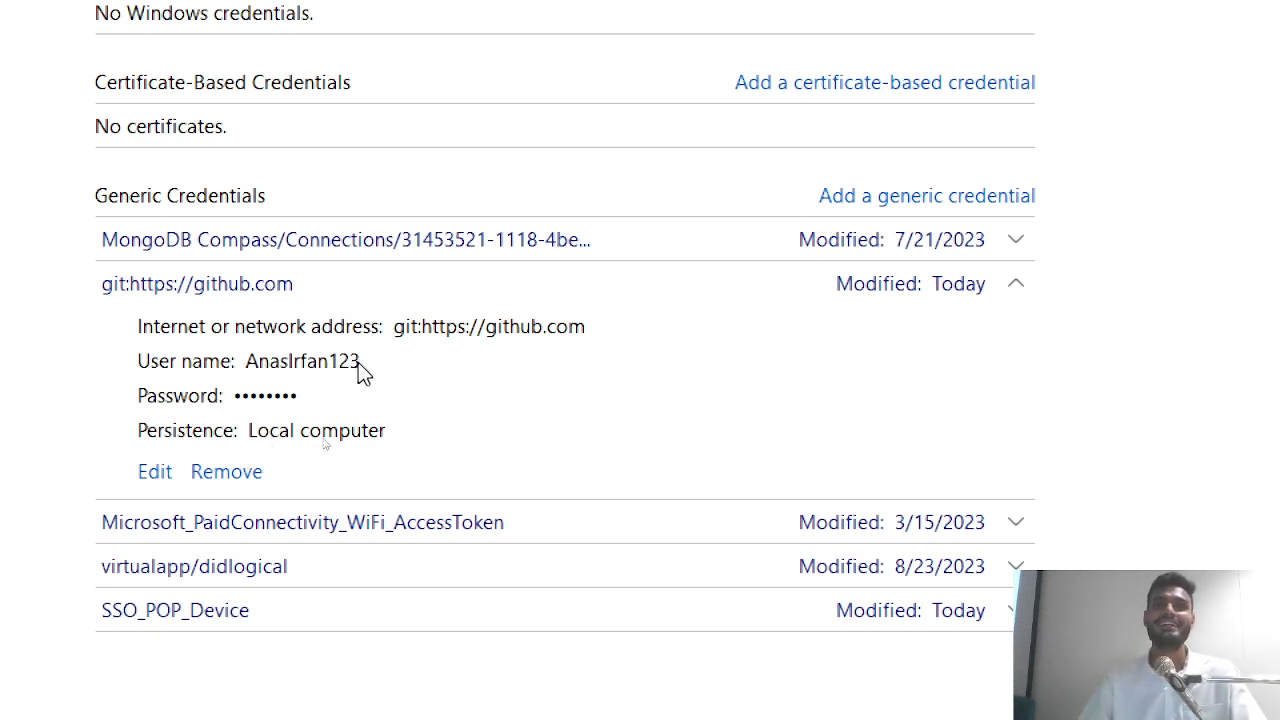
left_click(224, 474)
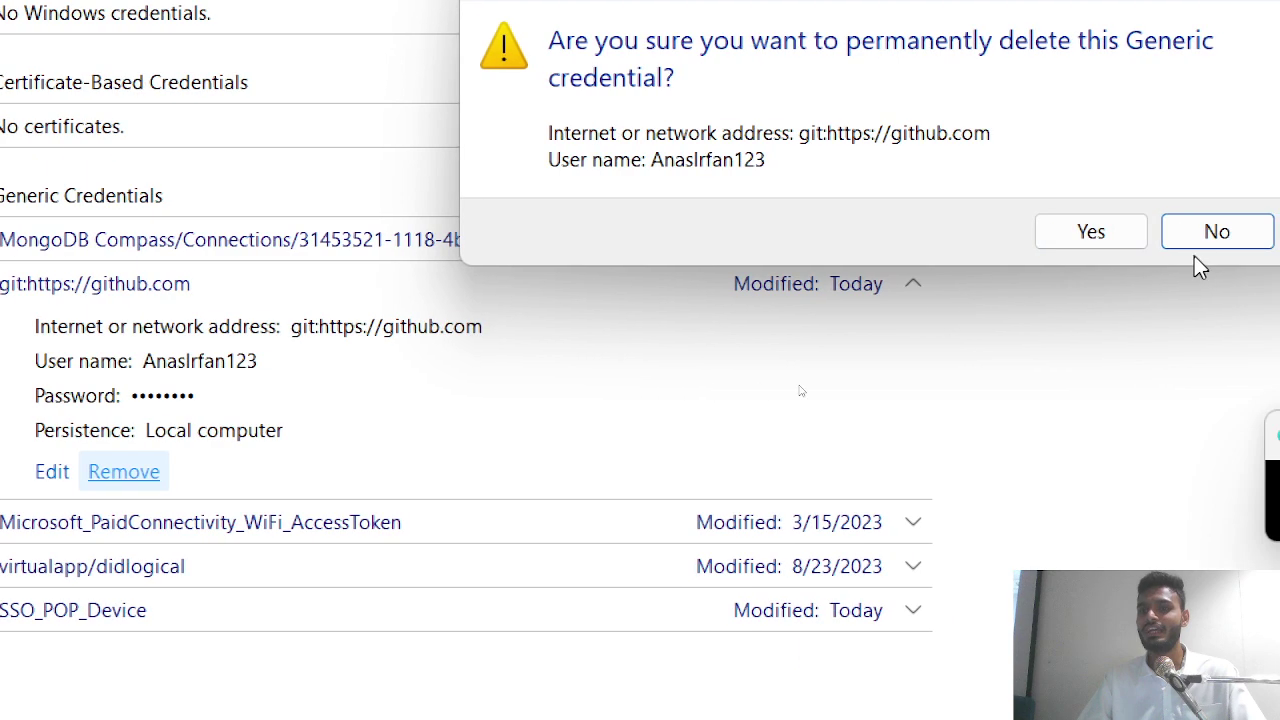
left_click(1015, 232)
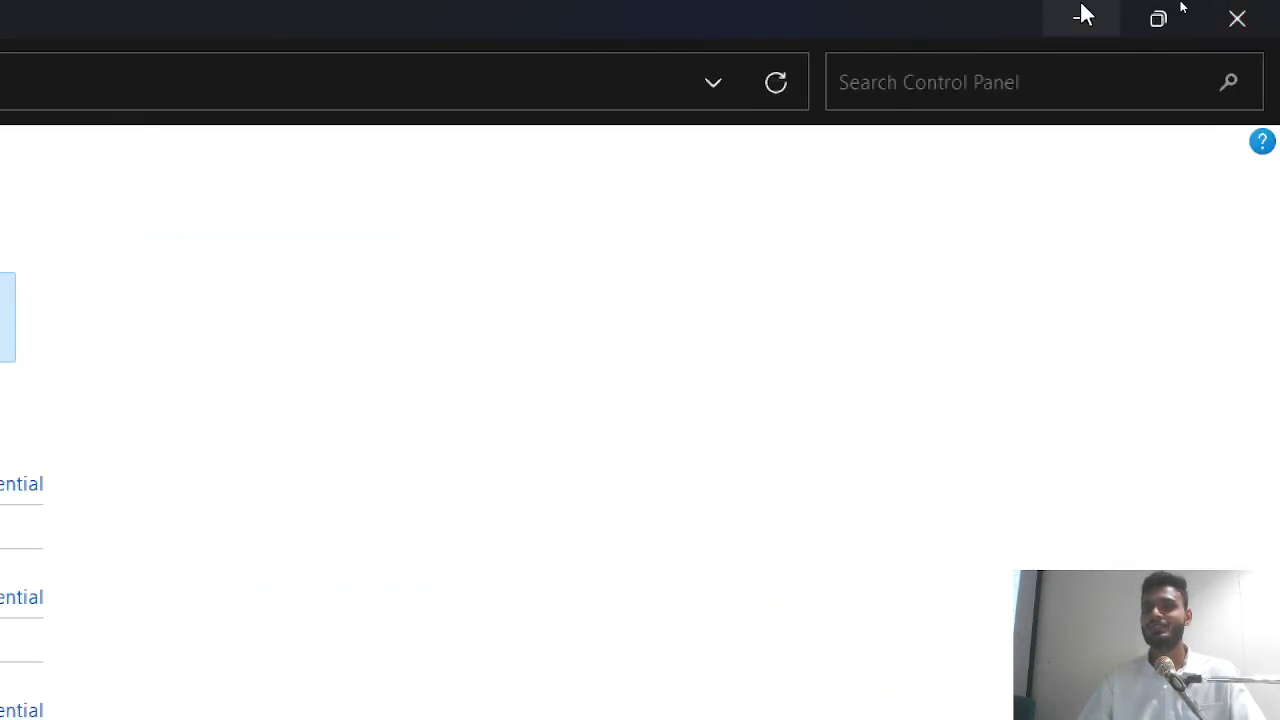
- Bring Git Bash back with Magnifier closed and the terminal window restored and enlarged
left_click(1083, 17)
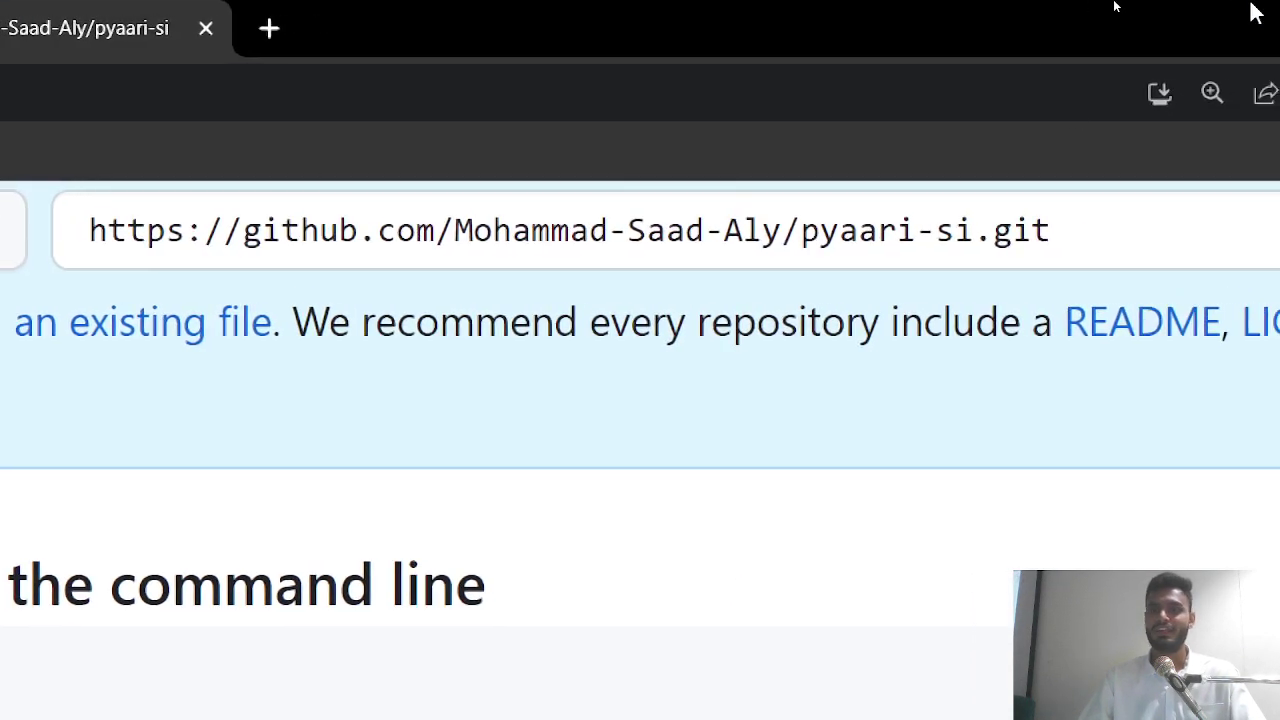
left_click(1187, 24)
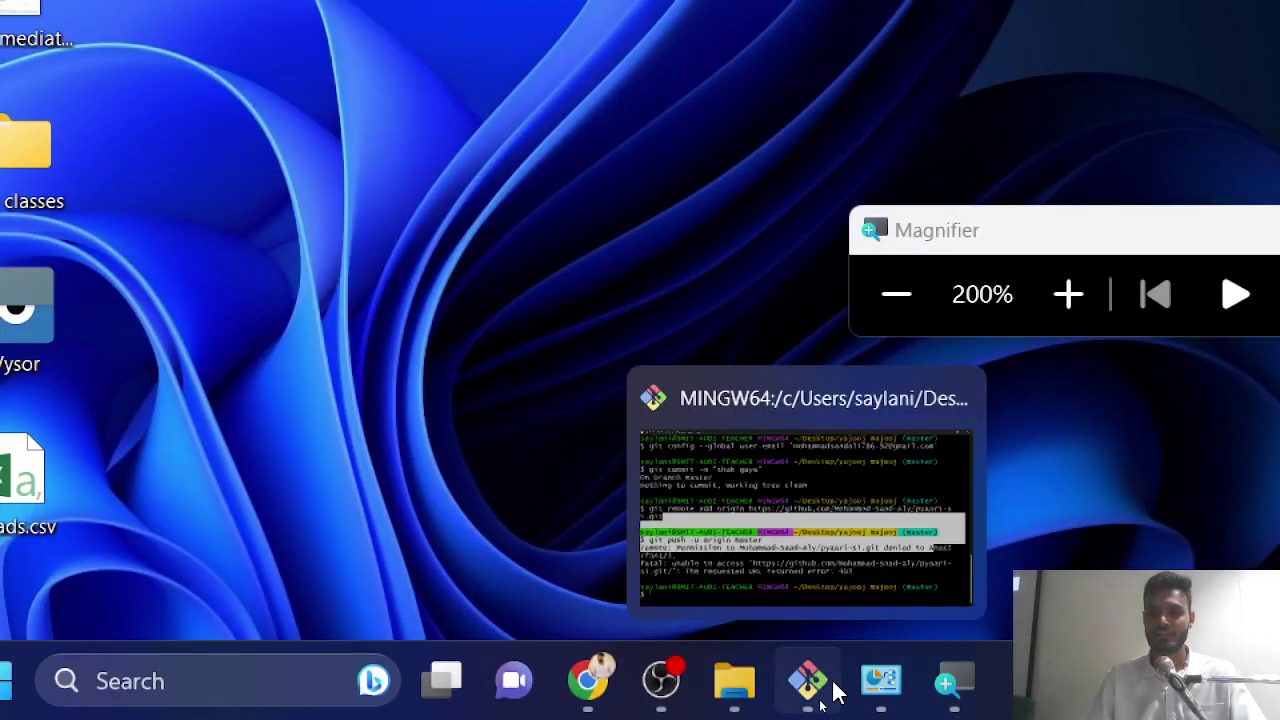
left_click(822, 695)
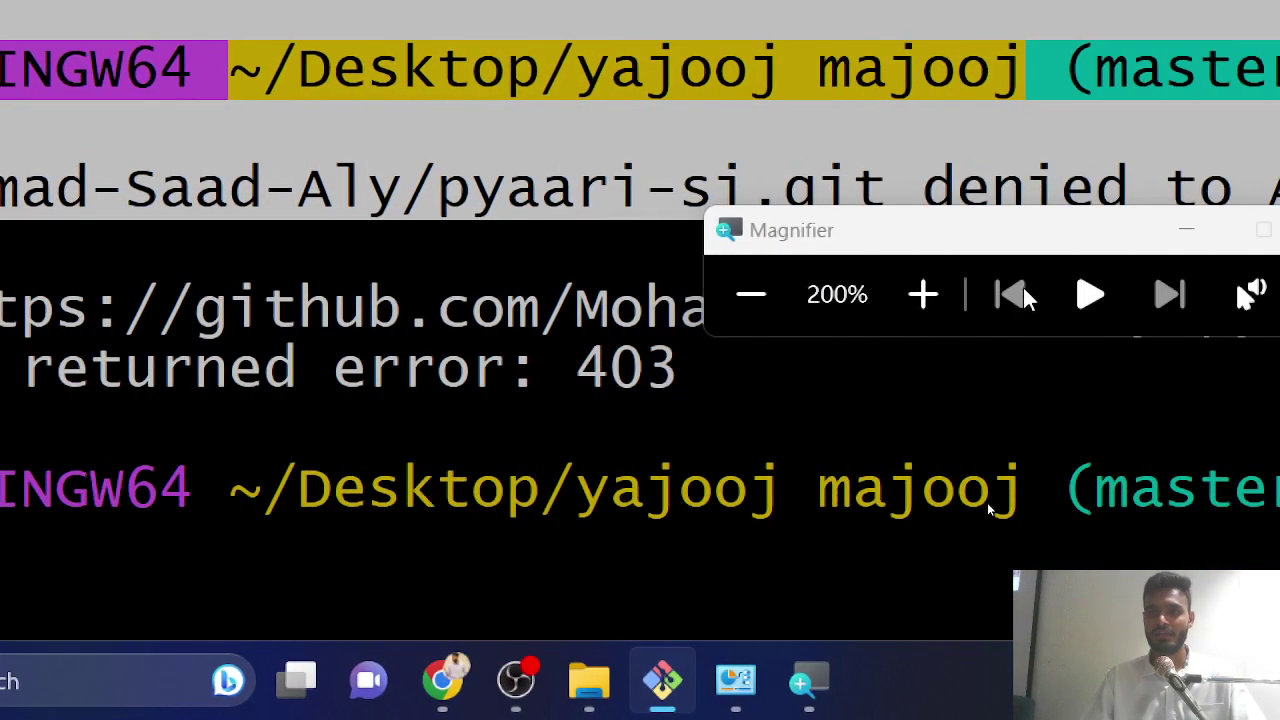
left_click(752, 296)
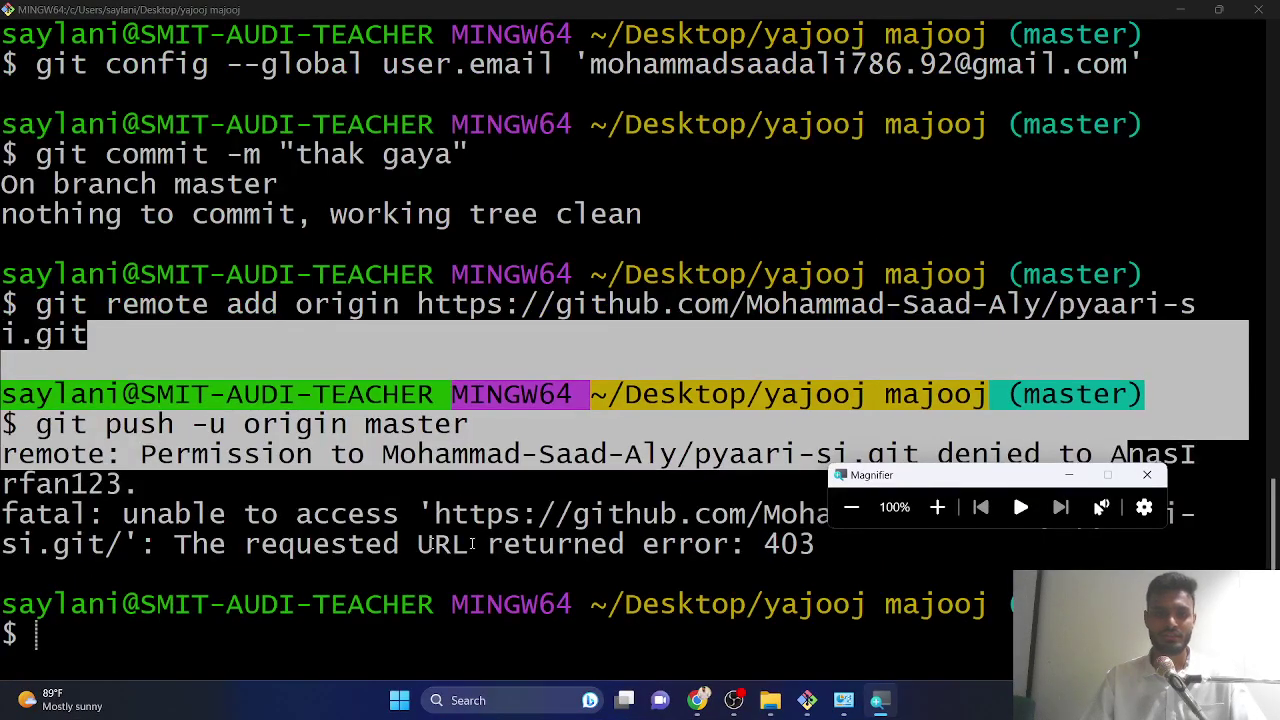
left_click(1147, 474)
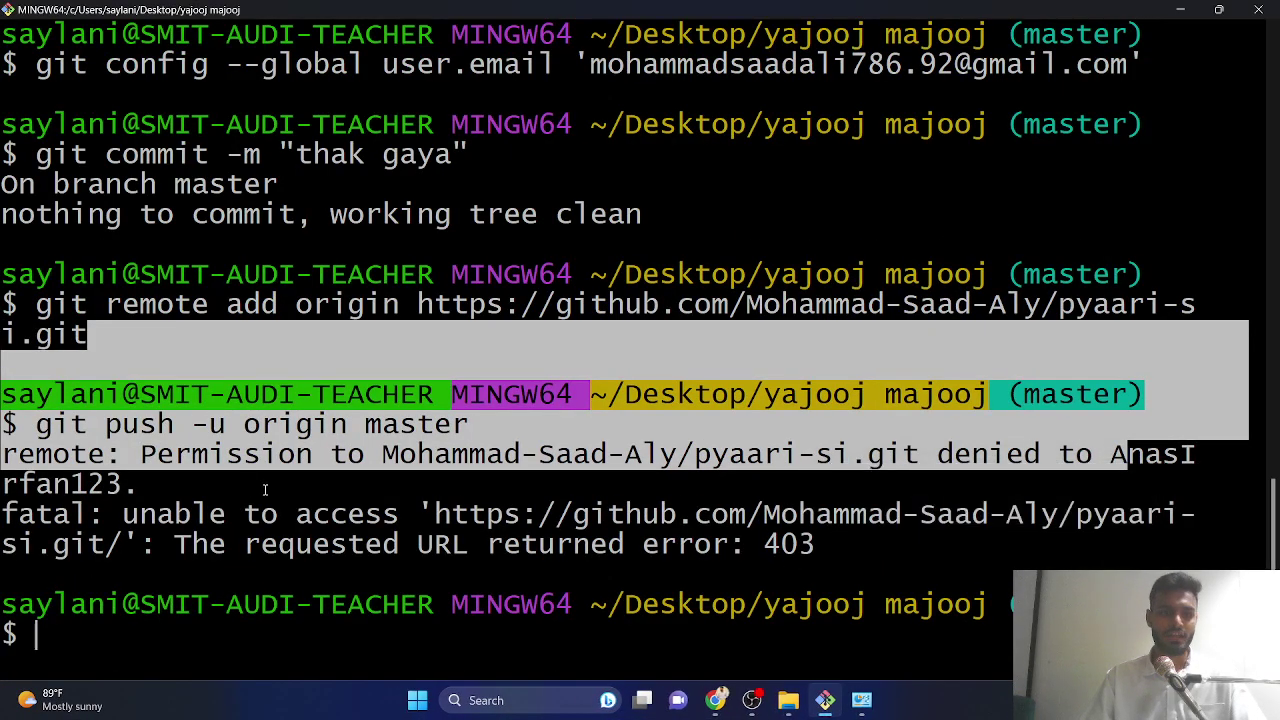
key("super+Down")
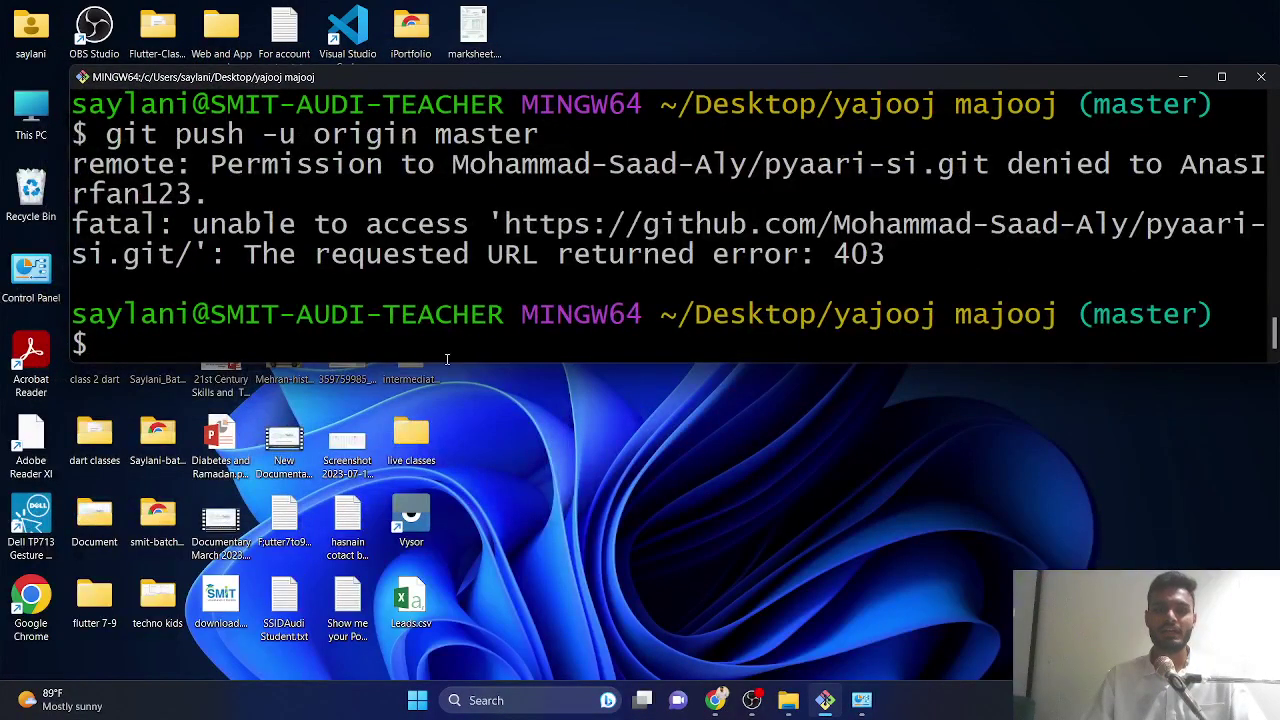
double_click(442, 345)
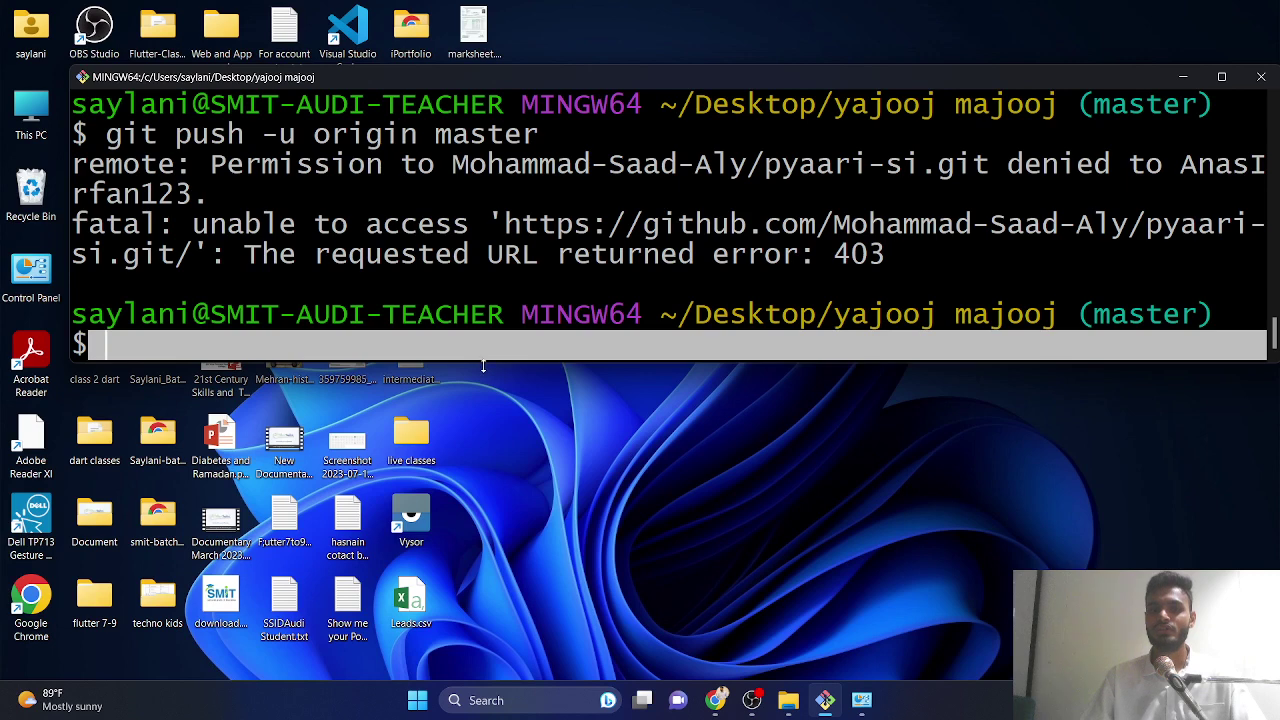
left_click_drag(483, 366, 472, 510)
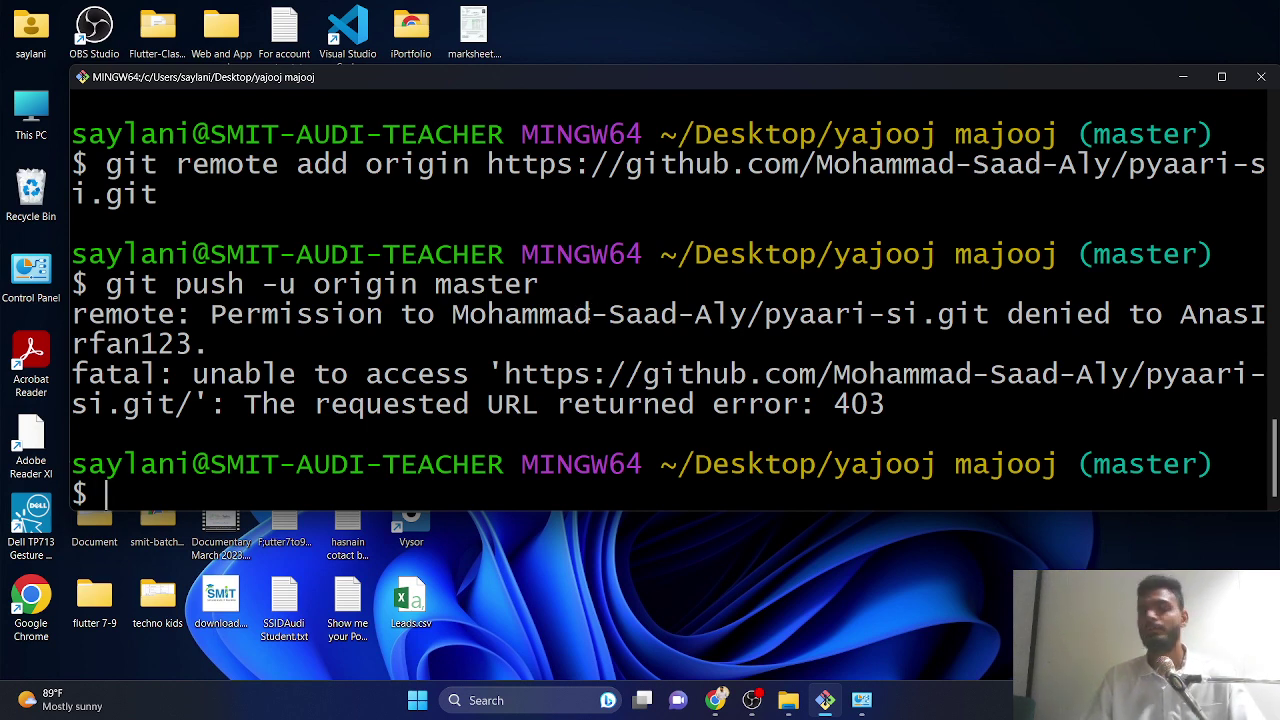
- Rerun the global git user config command for the e-mail from history
key("Up")
key("Up")
key("Up")
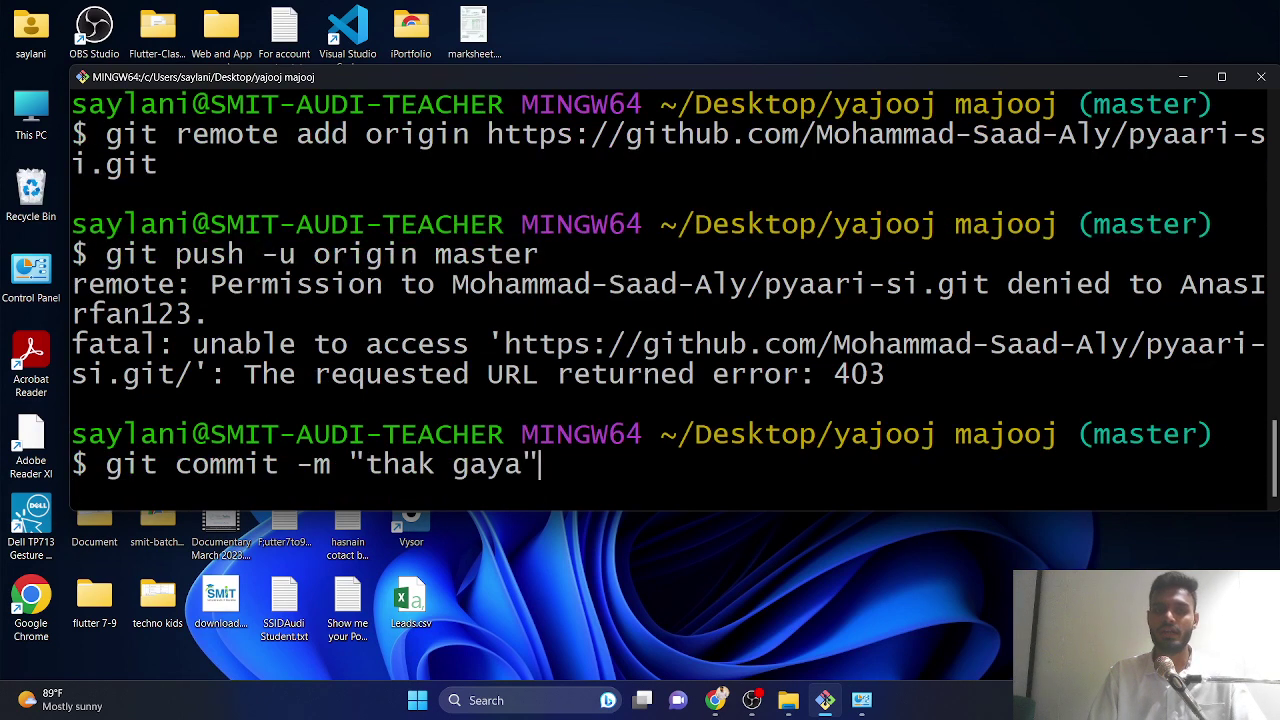
key("Up")
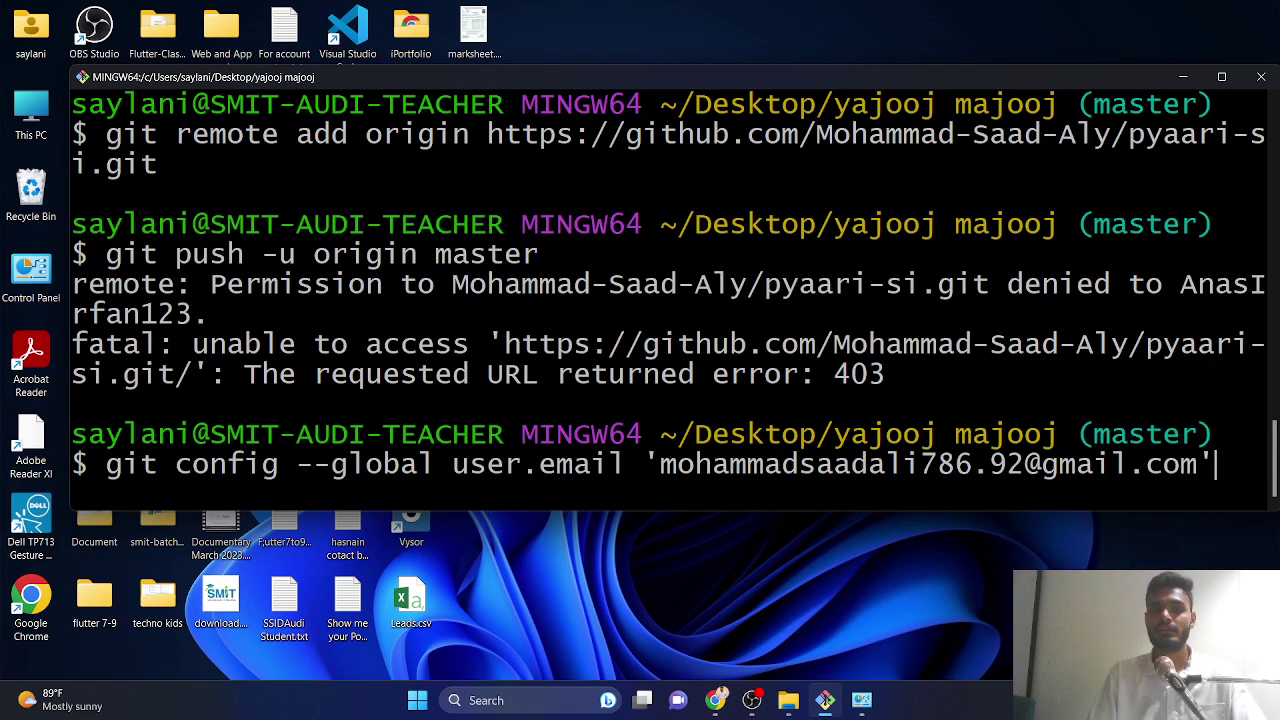
key("Up")
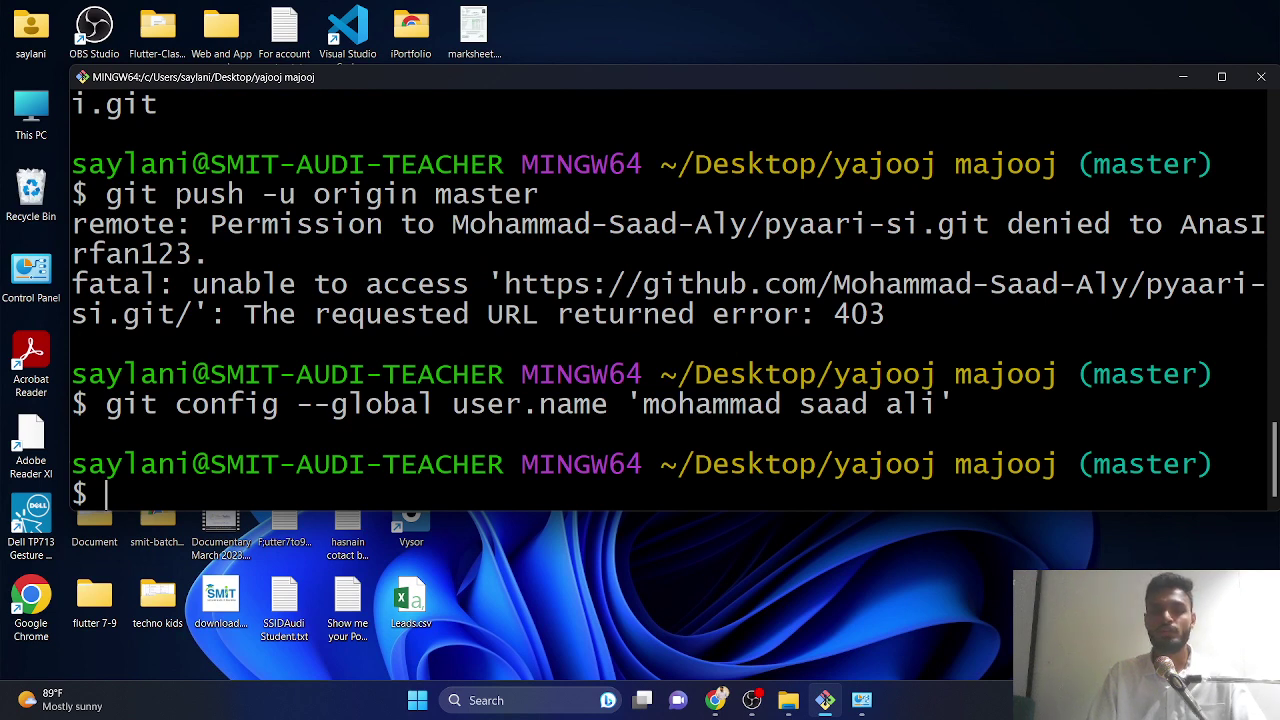
key("Up")
key("Up")
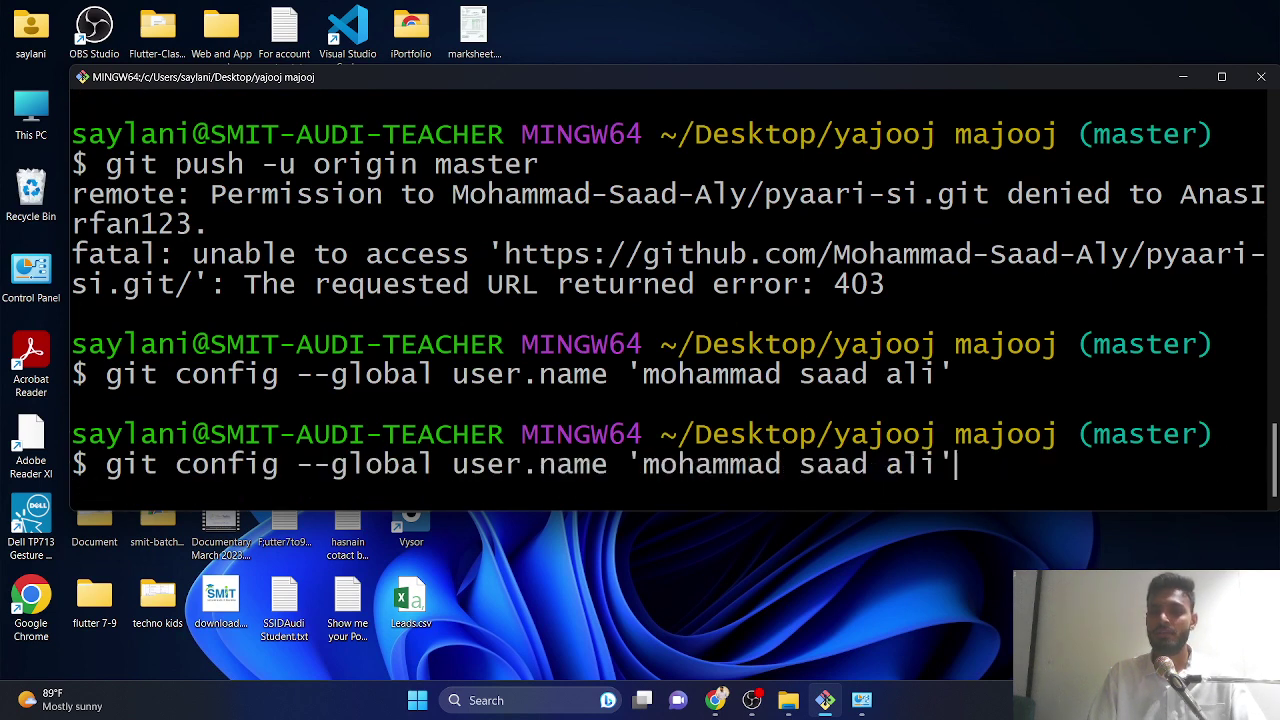
key("Up")
key("Return")
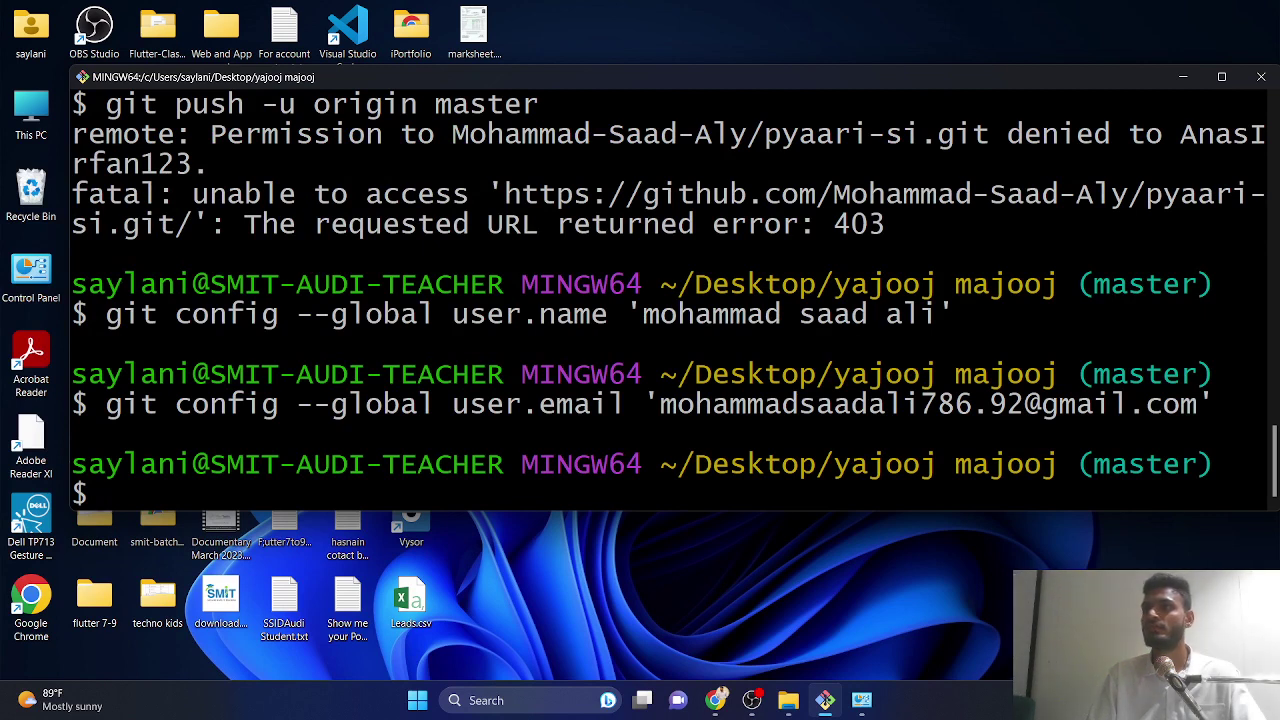
- Rerun the 'thak gaya' commit, git remote add origin, and git push -u origin master
key("Up")
key("Up")
key("Up")
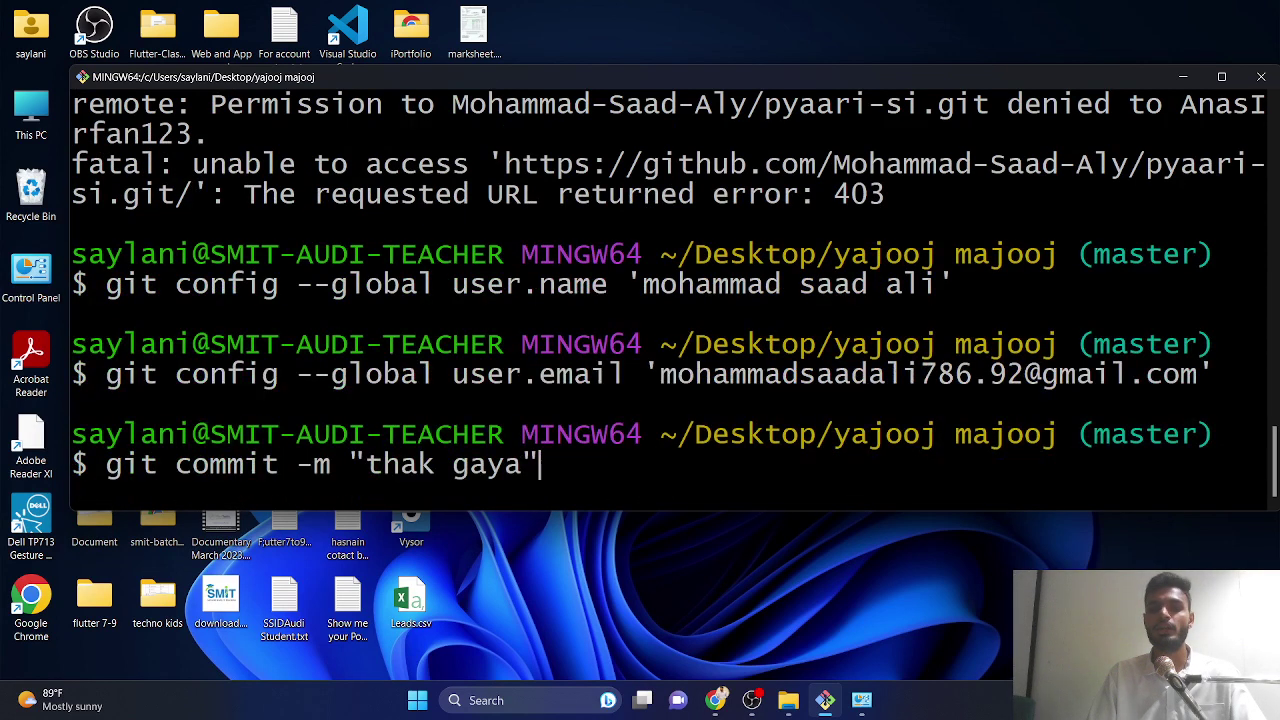
key("Return")
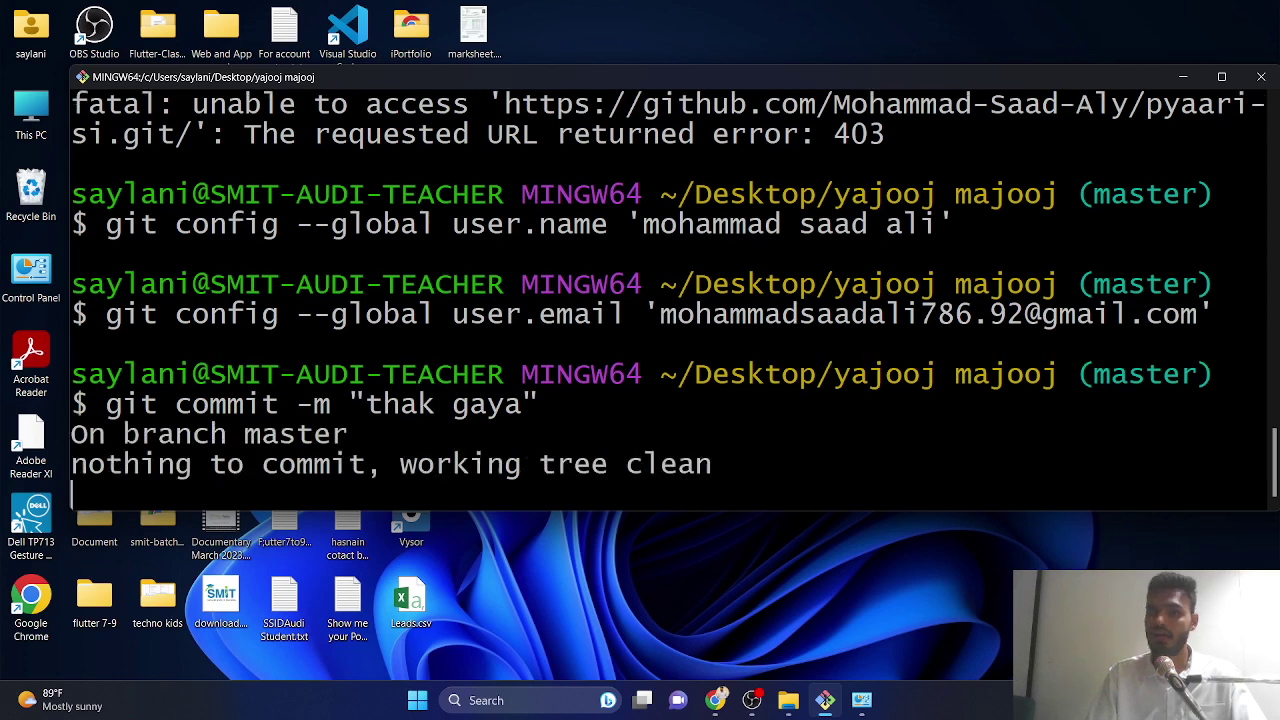
key("Up")
key("Up")
key("Up")
key("Up")
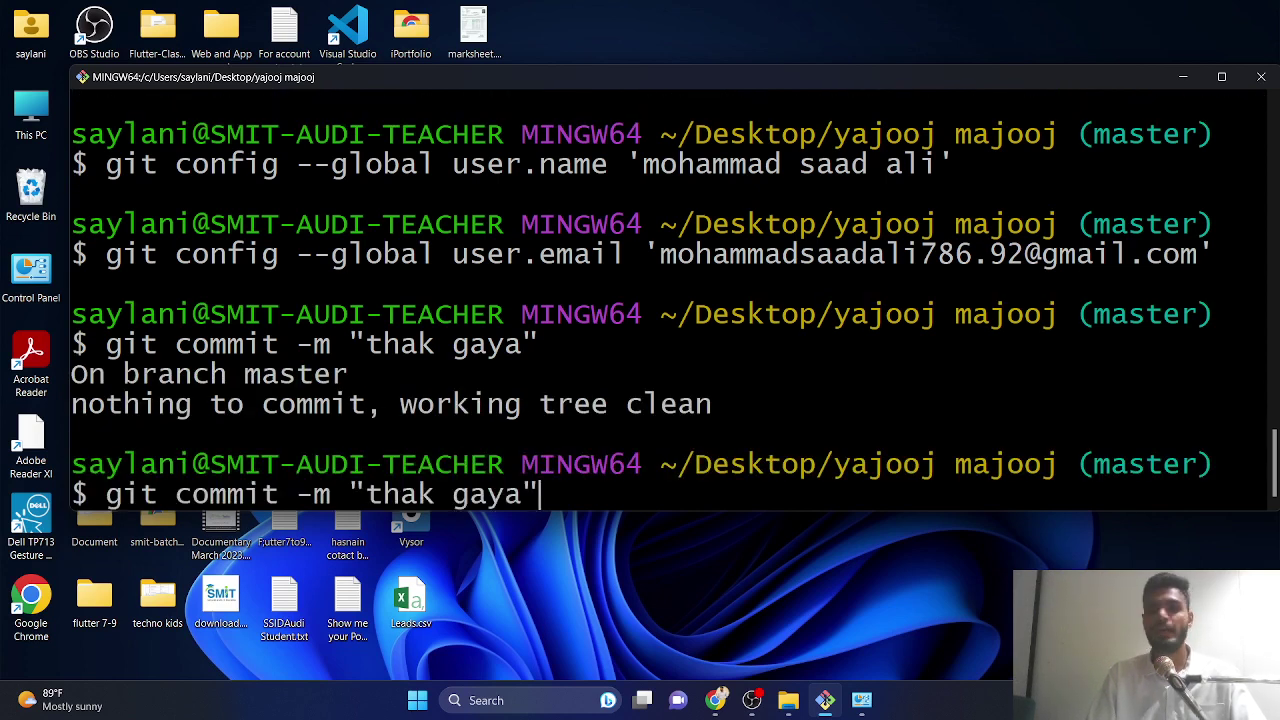
key("Up")
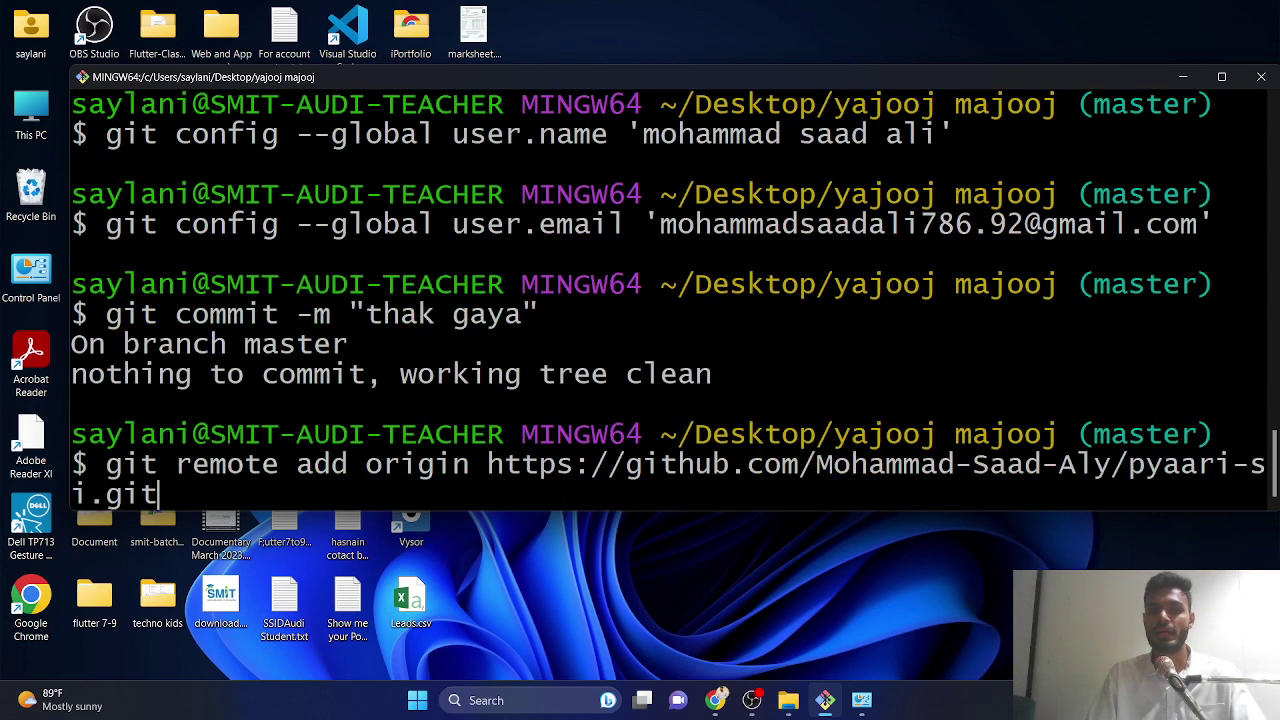
key("Return")
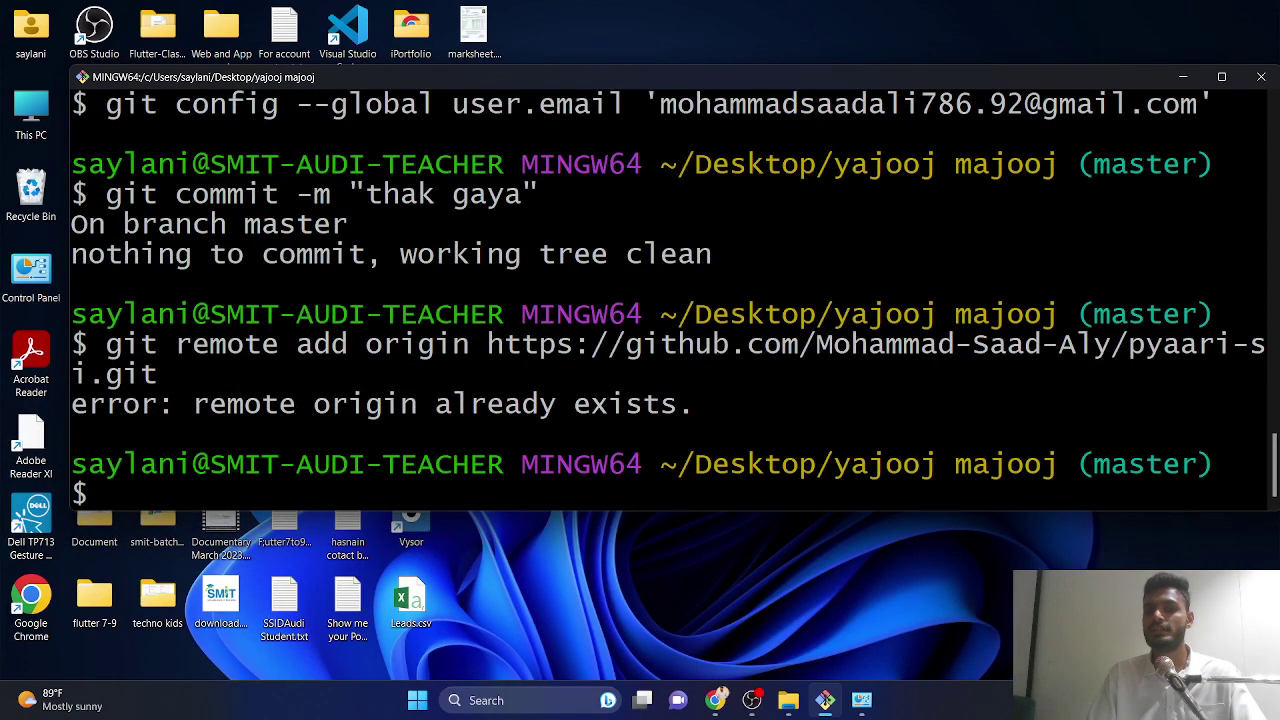
key("Up")
key("Up")
key("Up")
key("Up")
key("Up")
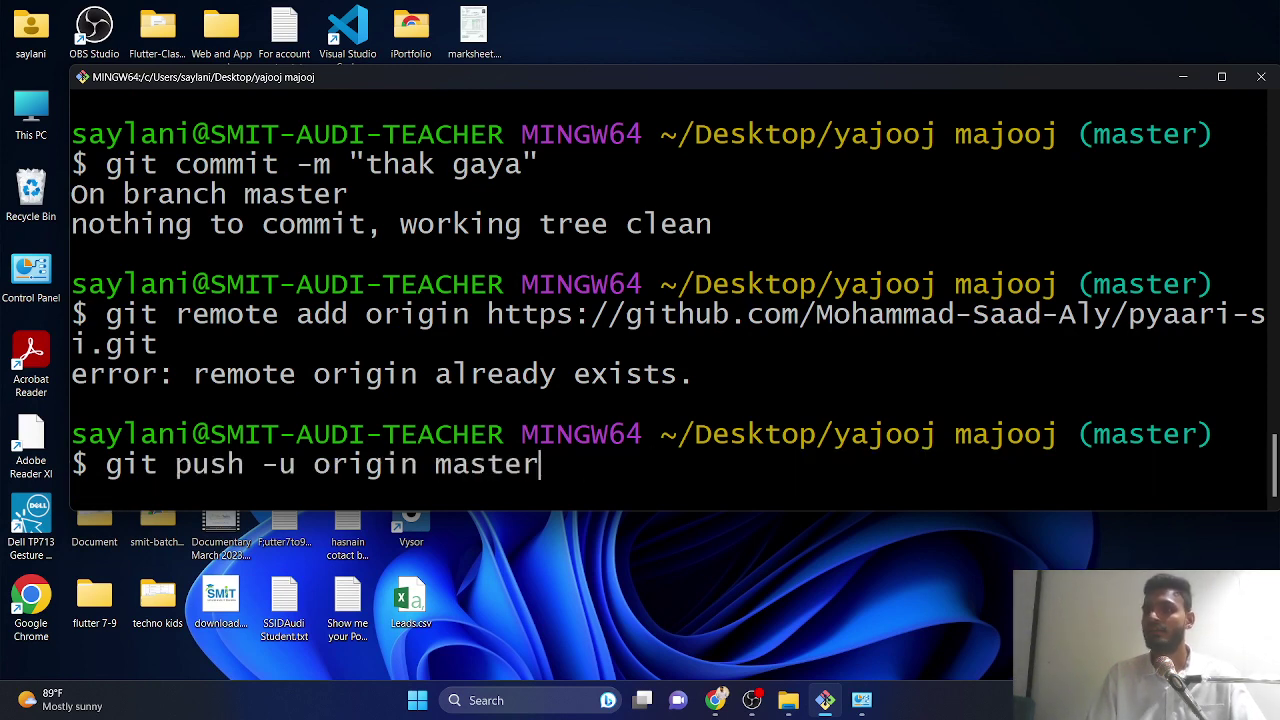
key("Return")
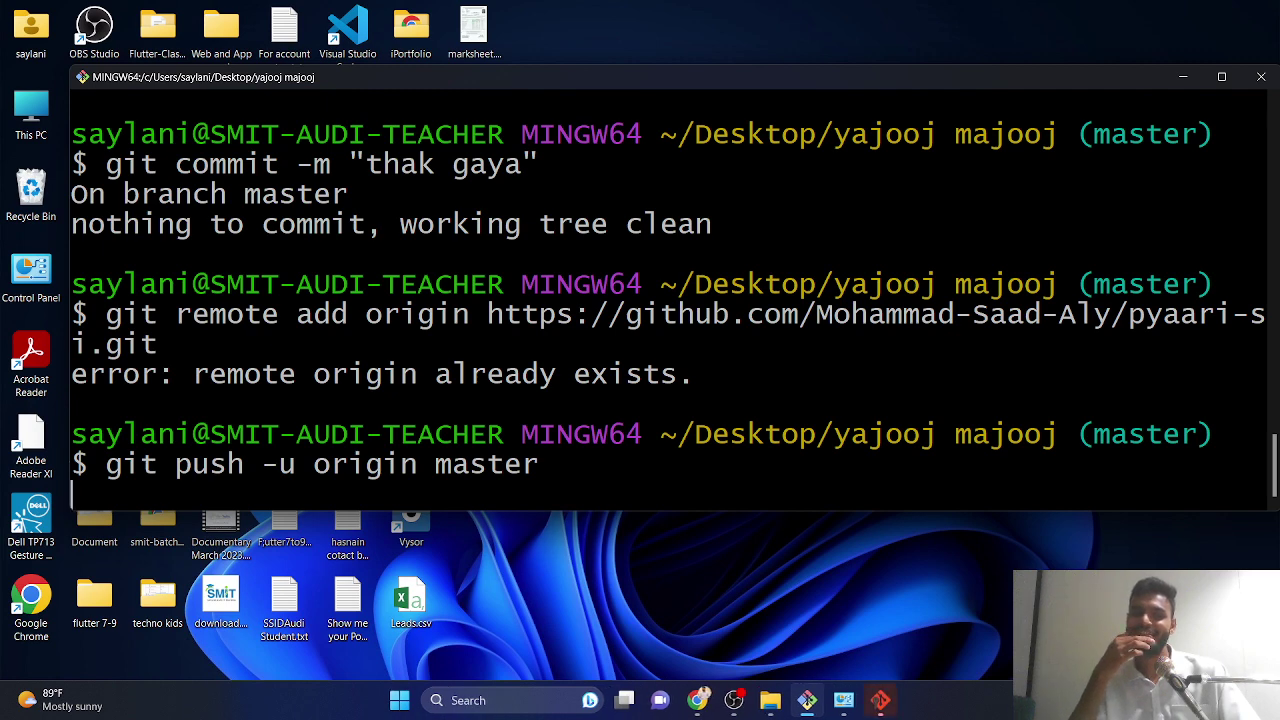
- Sign in to GitHub through the browser, confirm the master push in Git Bash, and return to pyaari-si
left_click(884, 710)
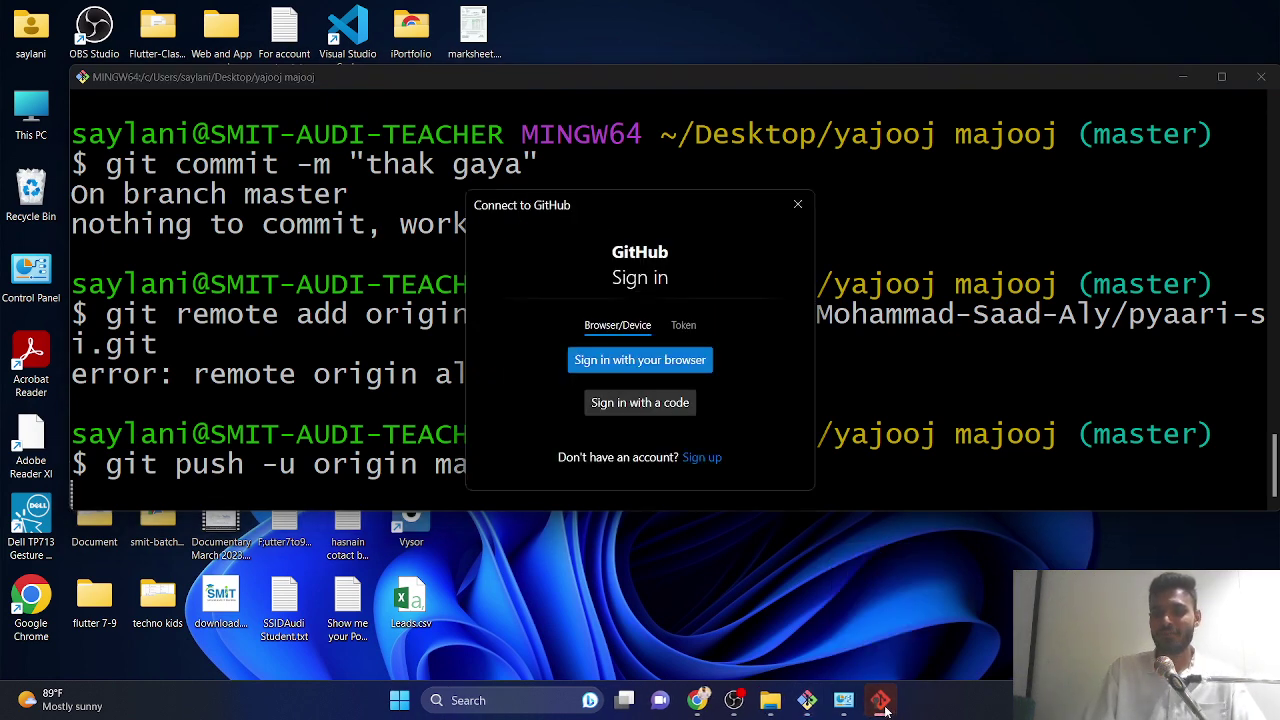
left_click(640, 360)
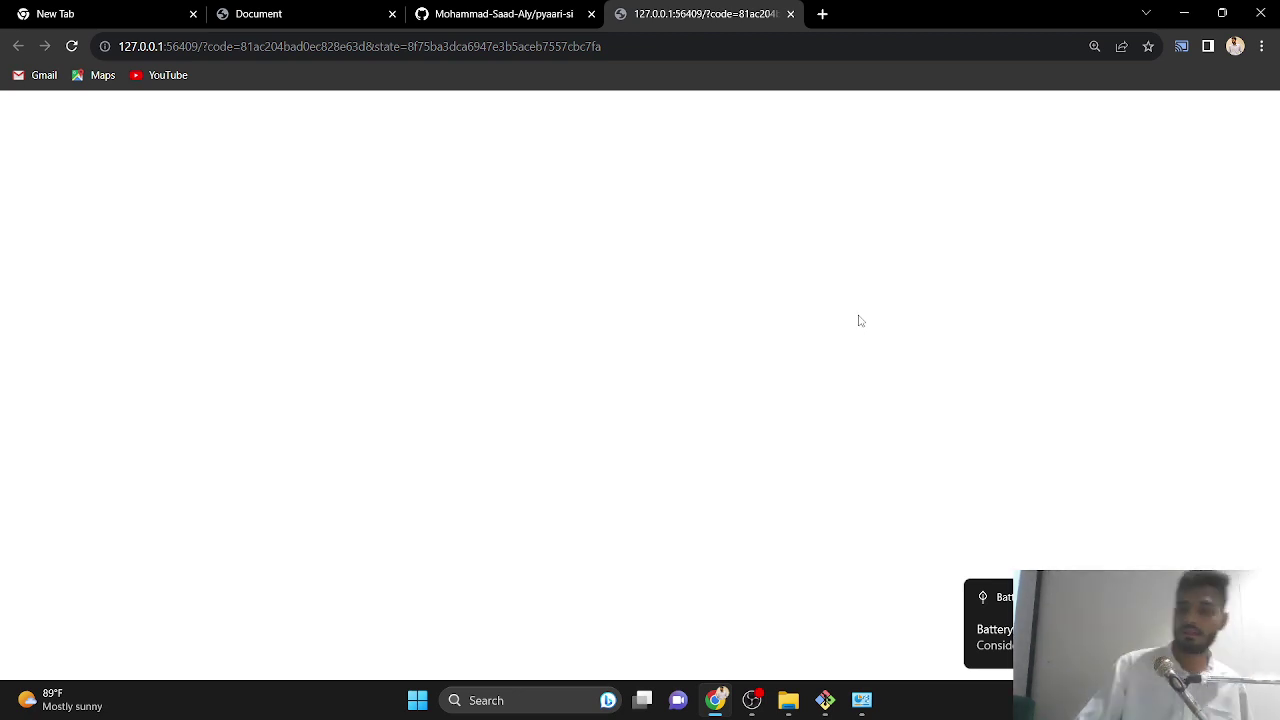
left_click(825, 700)
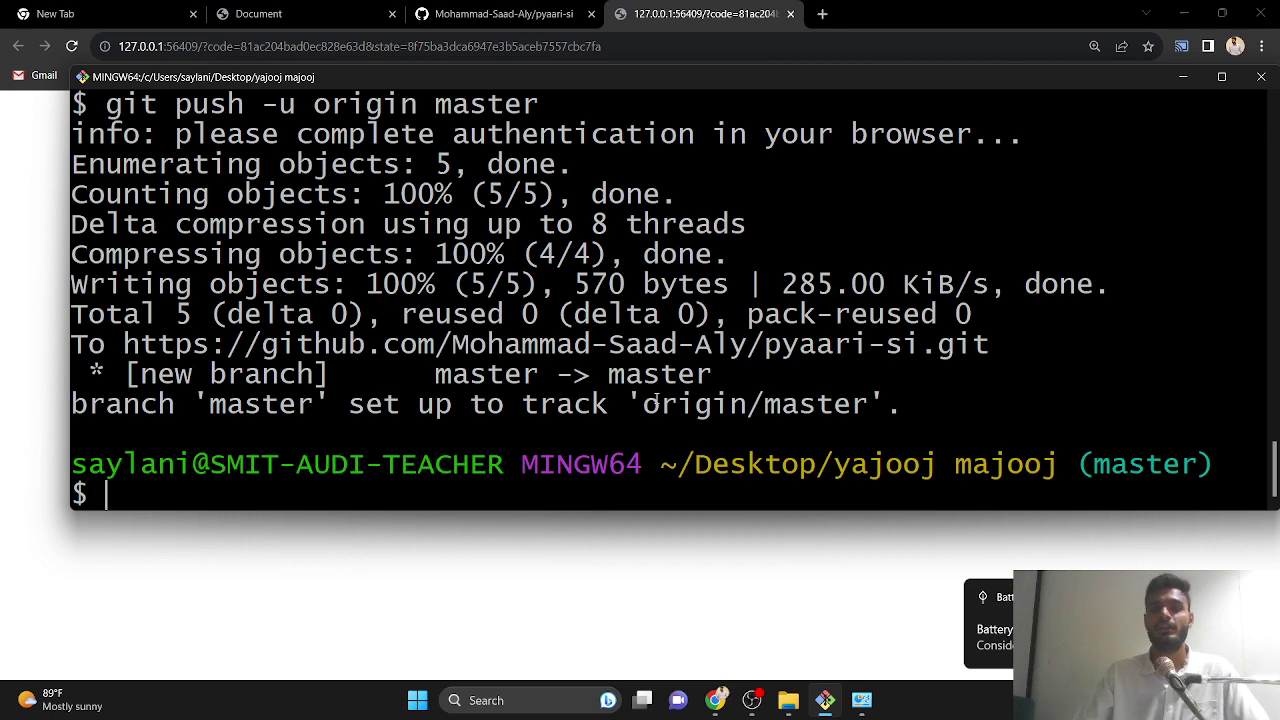
left_click(503, 13)
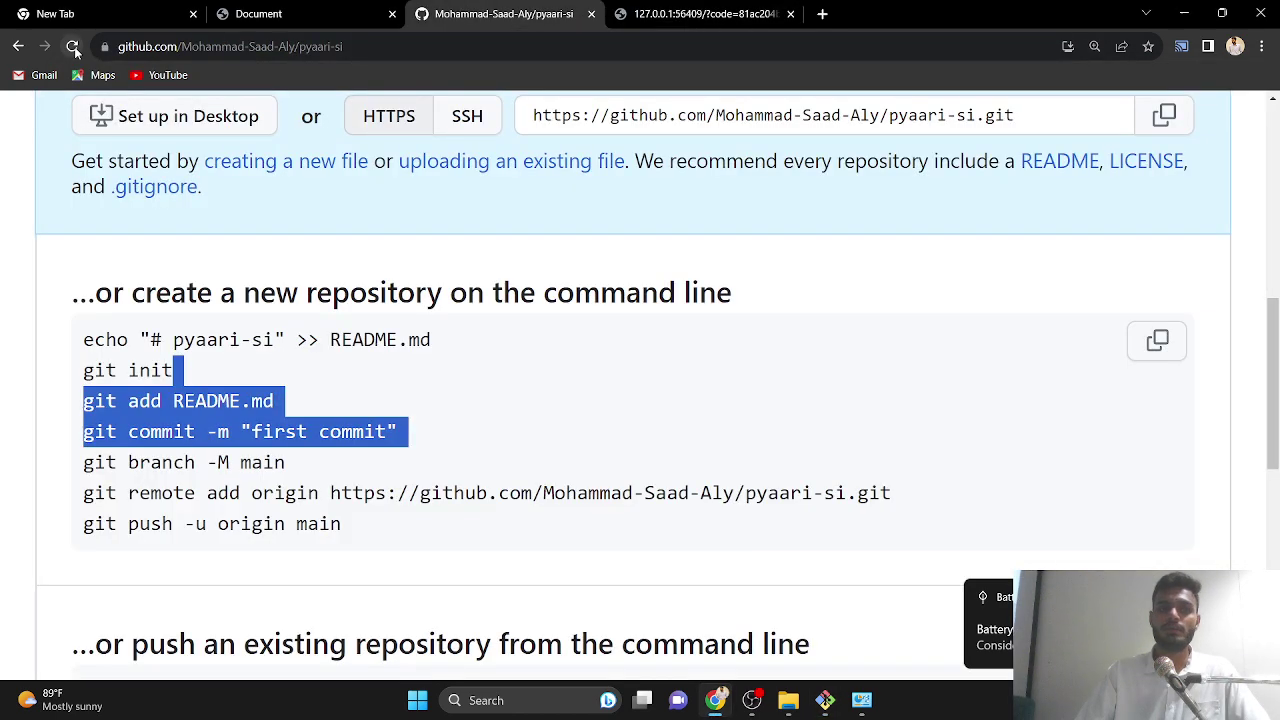
- Reload pyaari-si and open its github folder to verify the files, then minimize Chrome and Git Bash
left_click(73, 46)
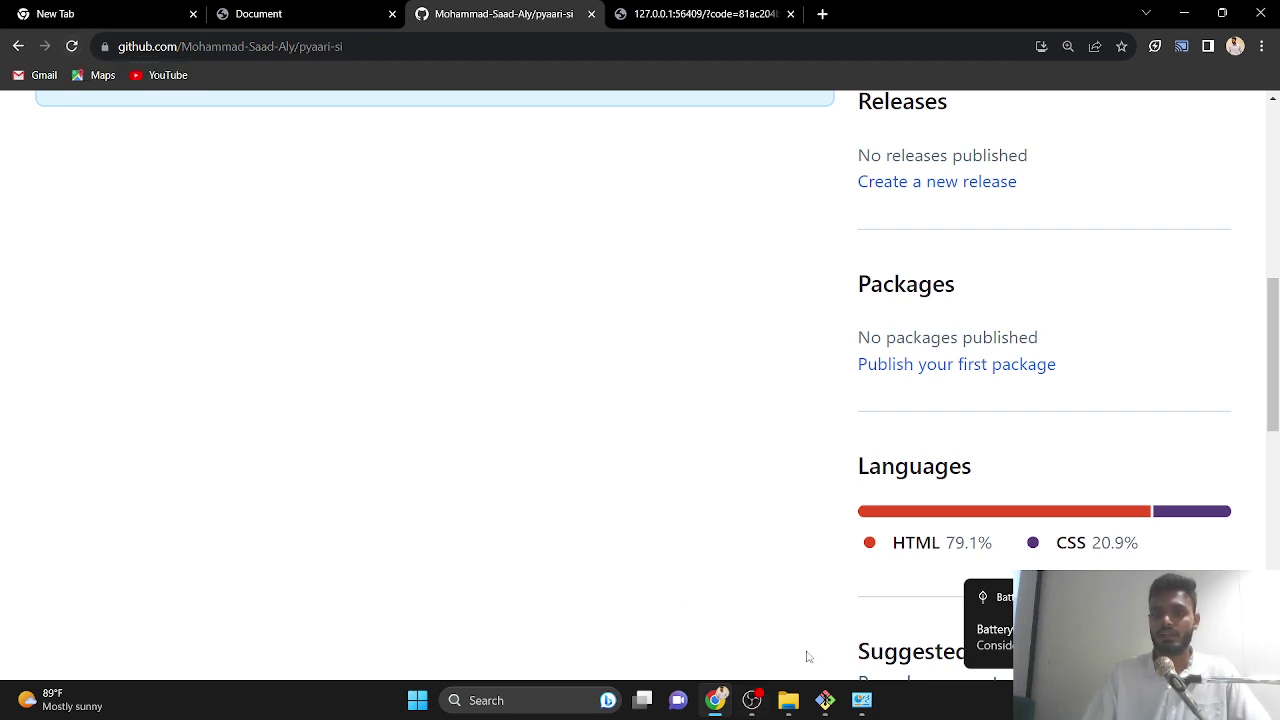
scroll(288, 335, "up", 10)
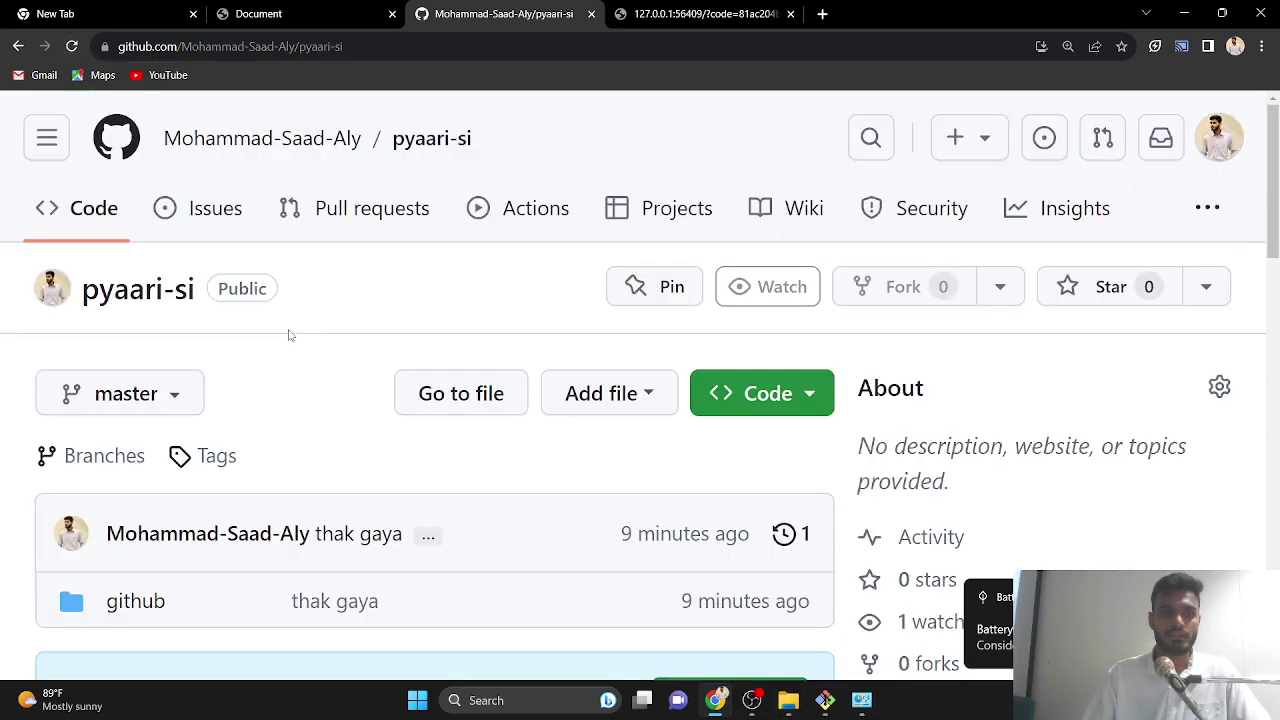
scroll(508, 463, "down", 3)
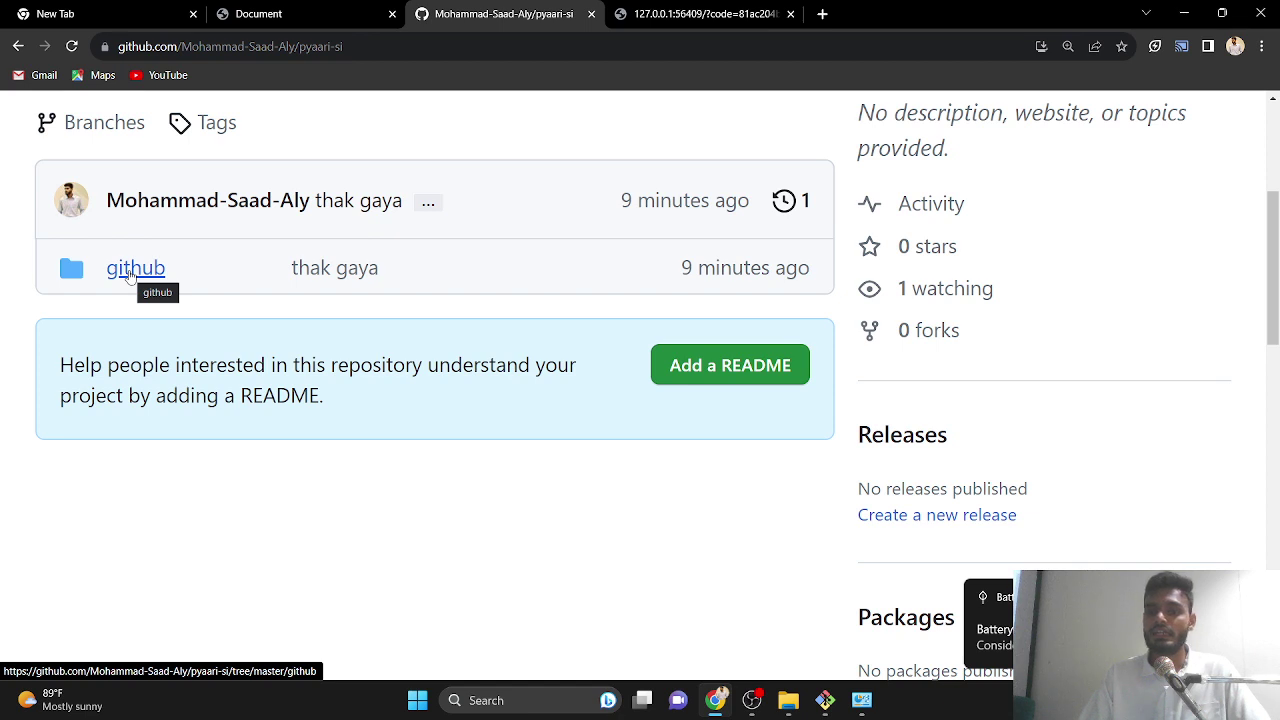
left_click(130, 276)
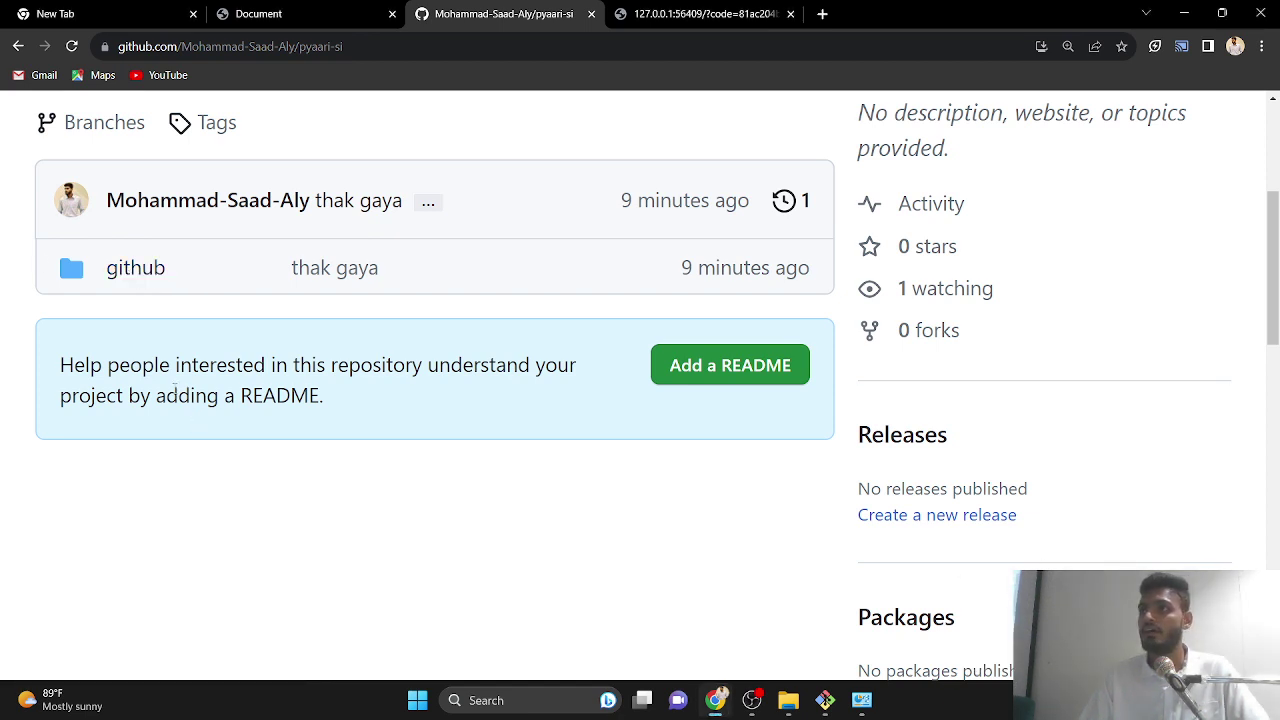
left_click(125, 270)
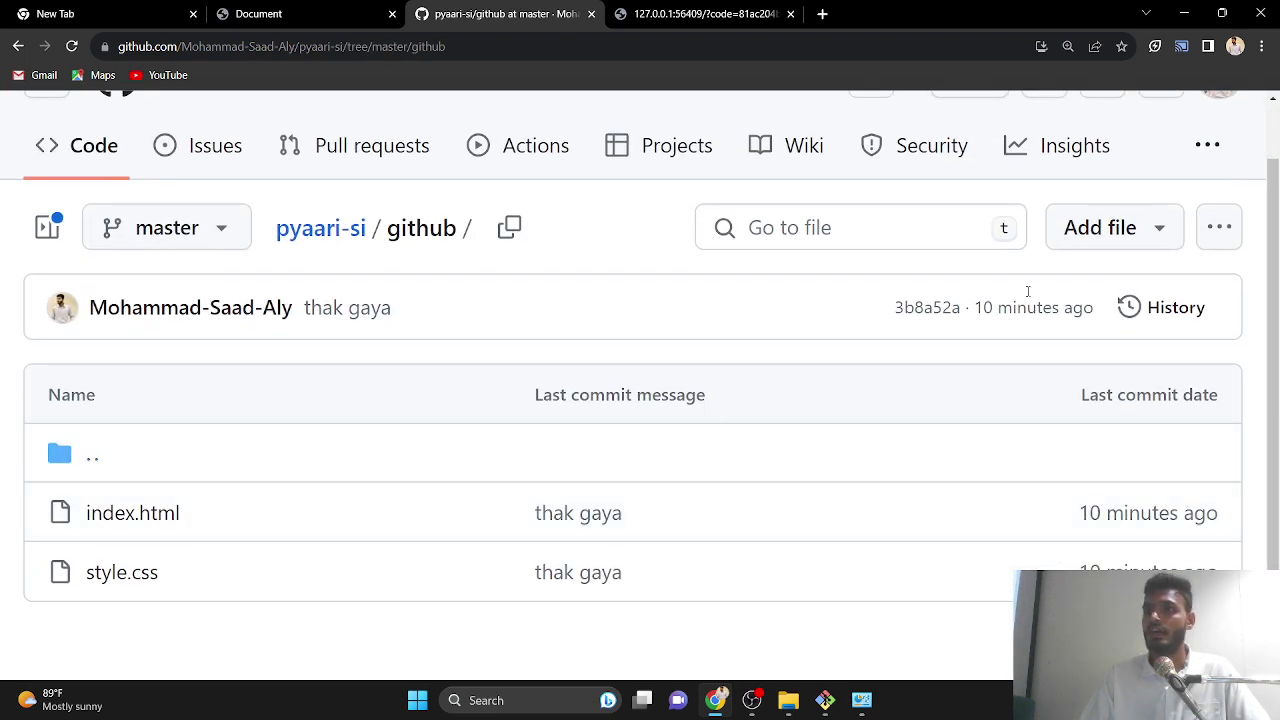
left_click(1183, 13)
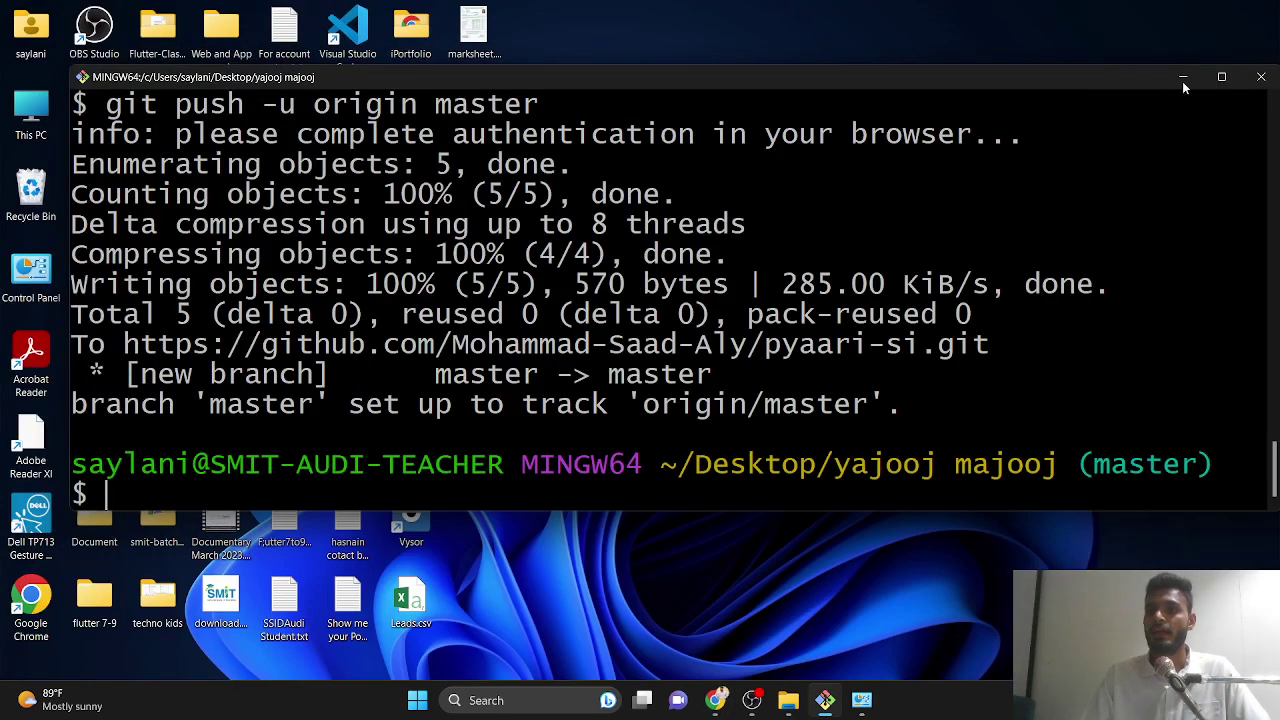
left_click(1183, 78)
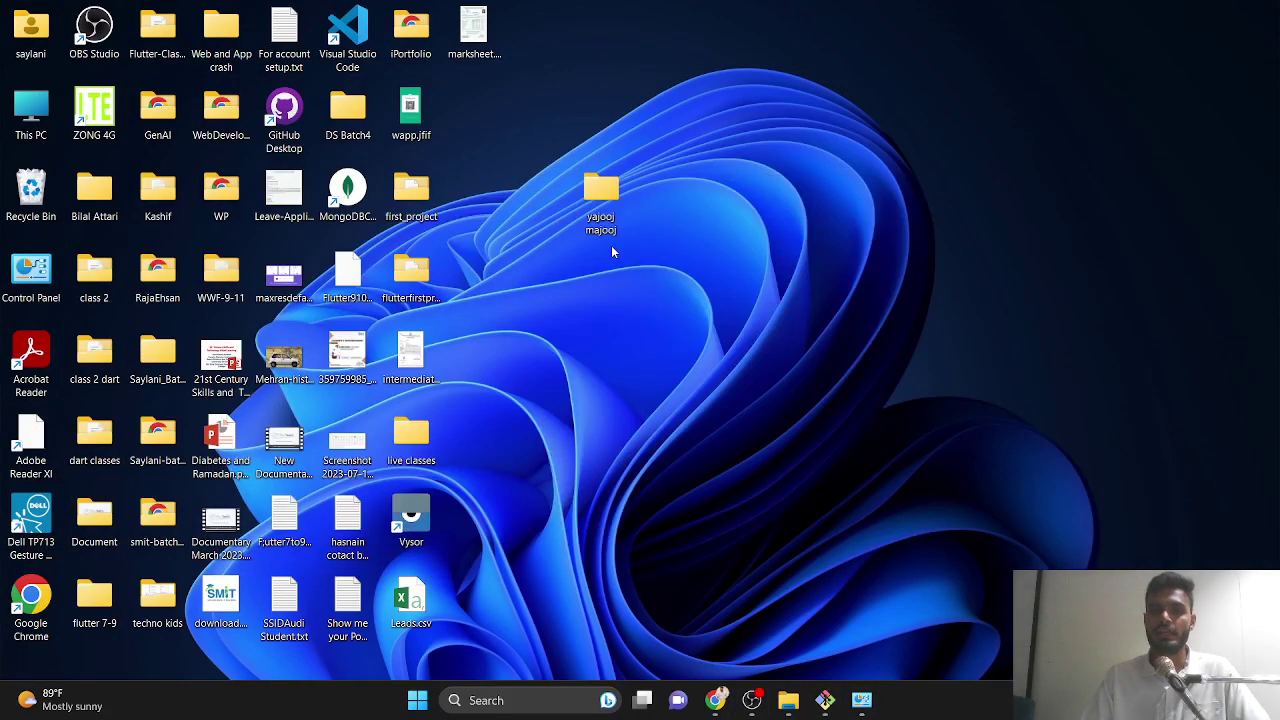
- Open yajooj majooj > github in File Explorer and launch it with Code via Show more options
double_click(601, 195)
left_click(180, 195)
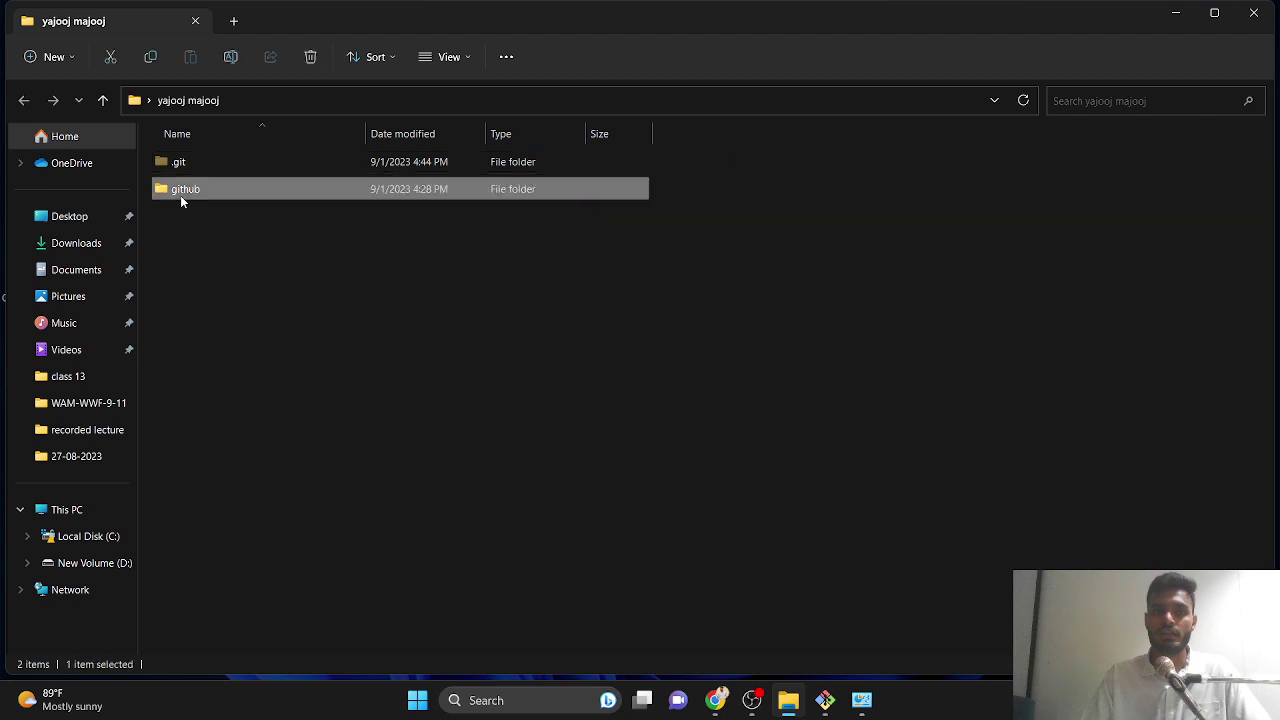
double_click(180, 195)
right_click(383, 444)
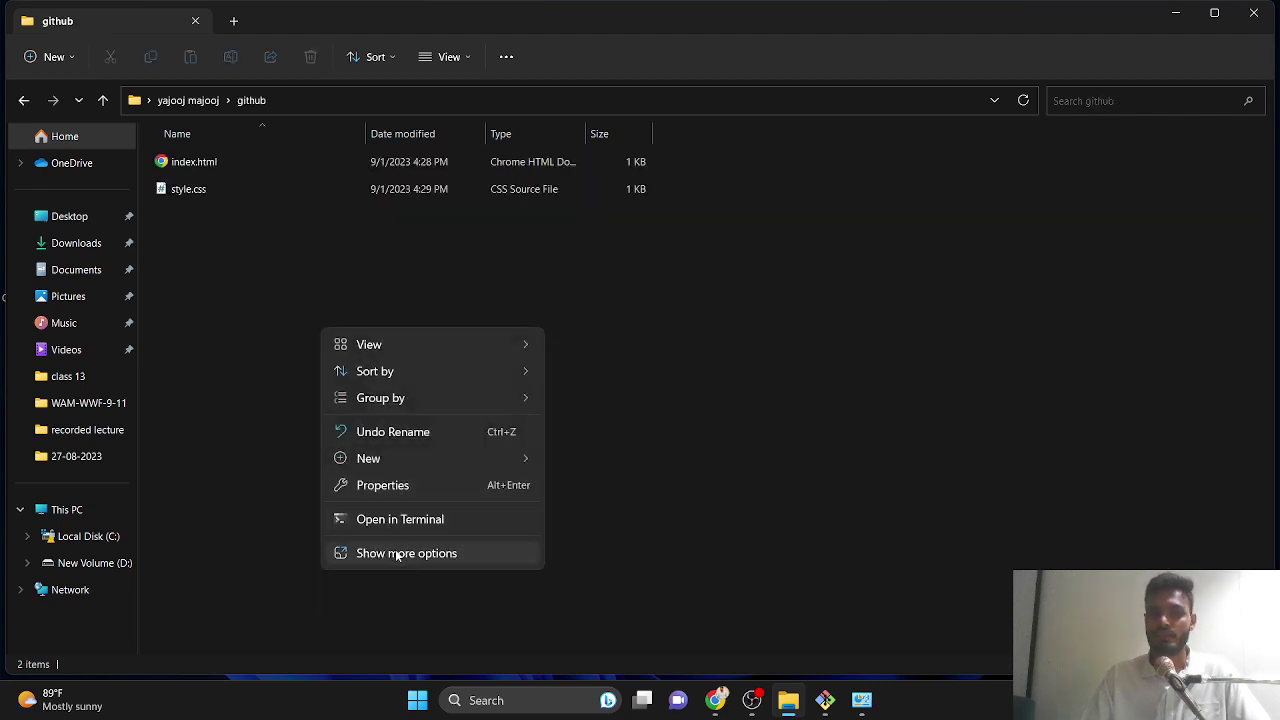
left_click(394, 554)
left_click(478, 468)
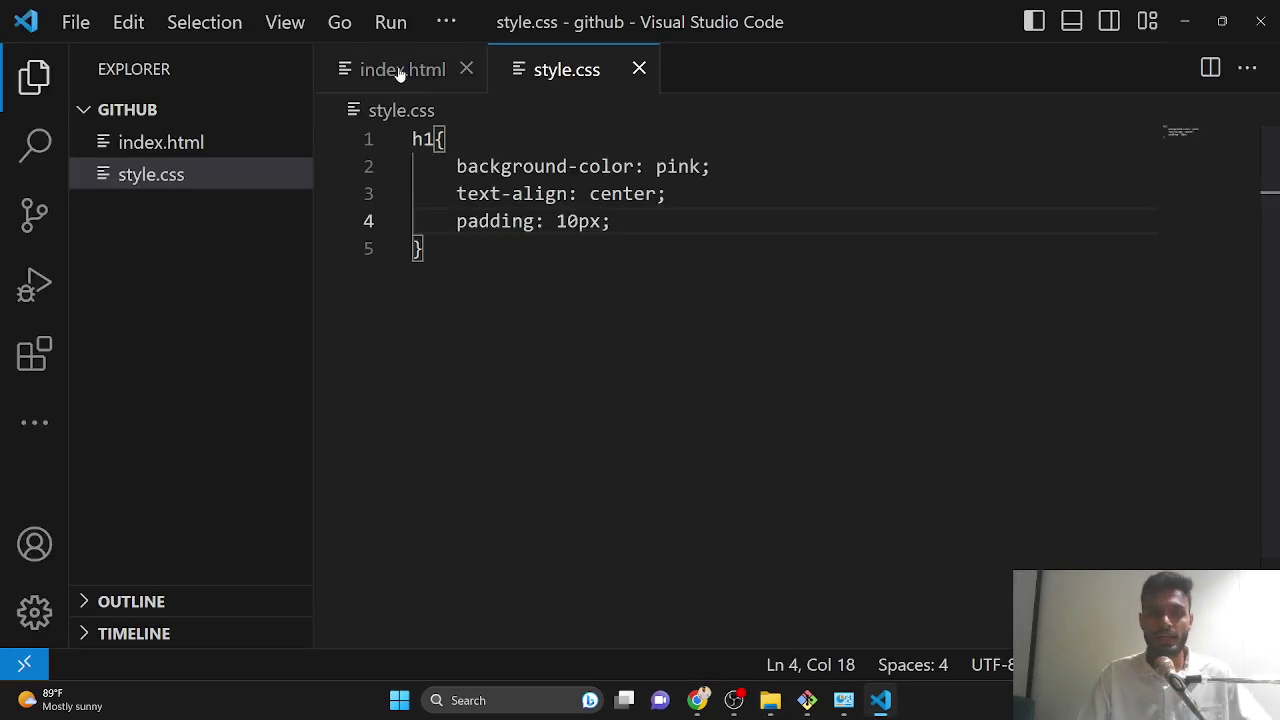
- Append 'handsome sa' and the author's name to the h1 heading on line 12 of index.html
left_click(398, 70)
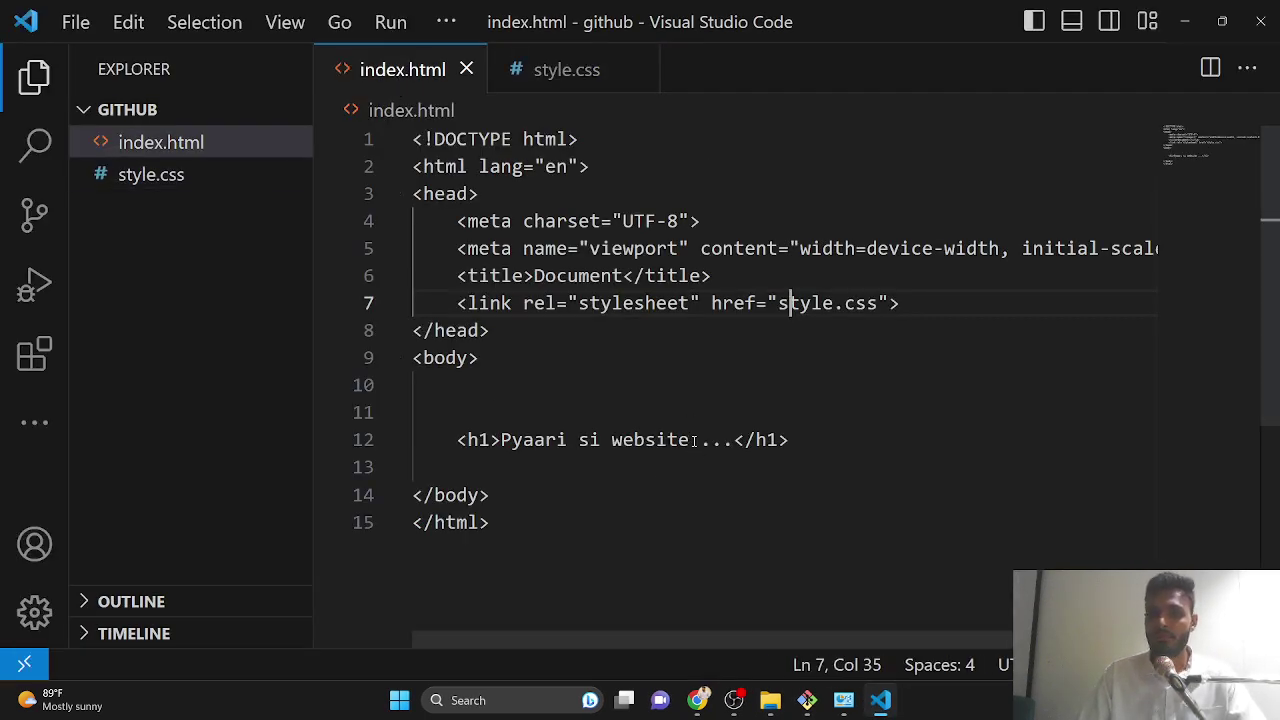
left_click(805, 448)
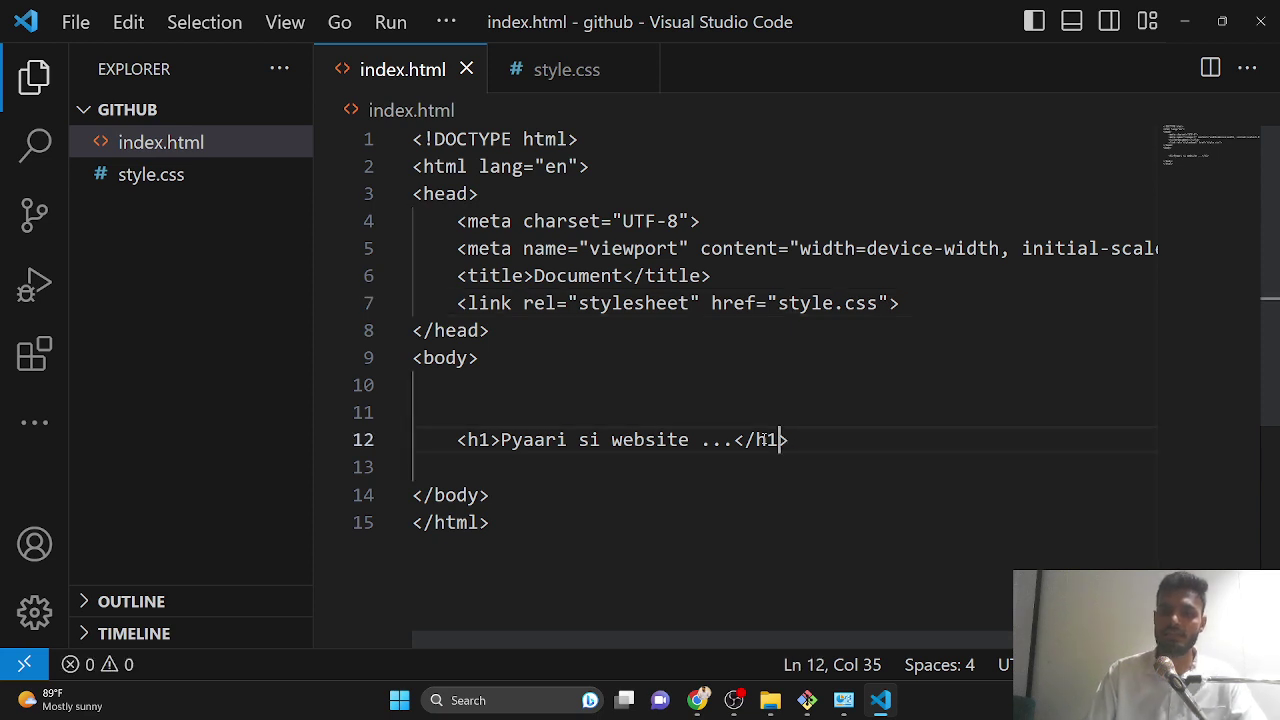
key("Left")
key("Left")
key("Left")
key("Left")
key("Left")
type("pyaara sa")
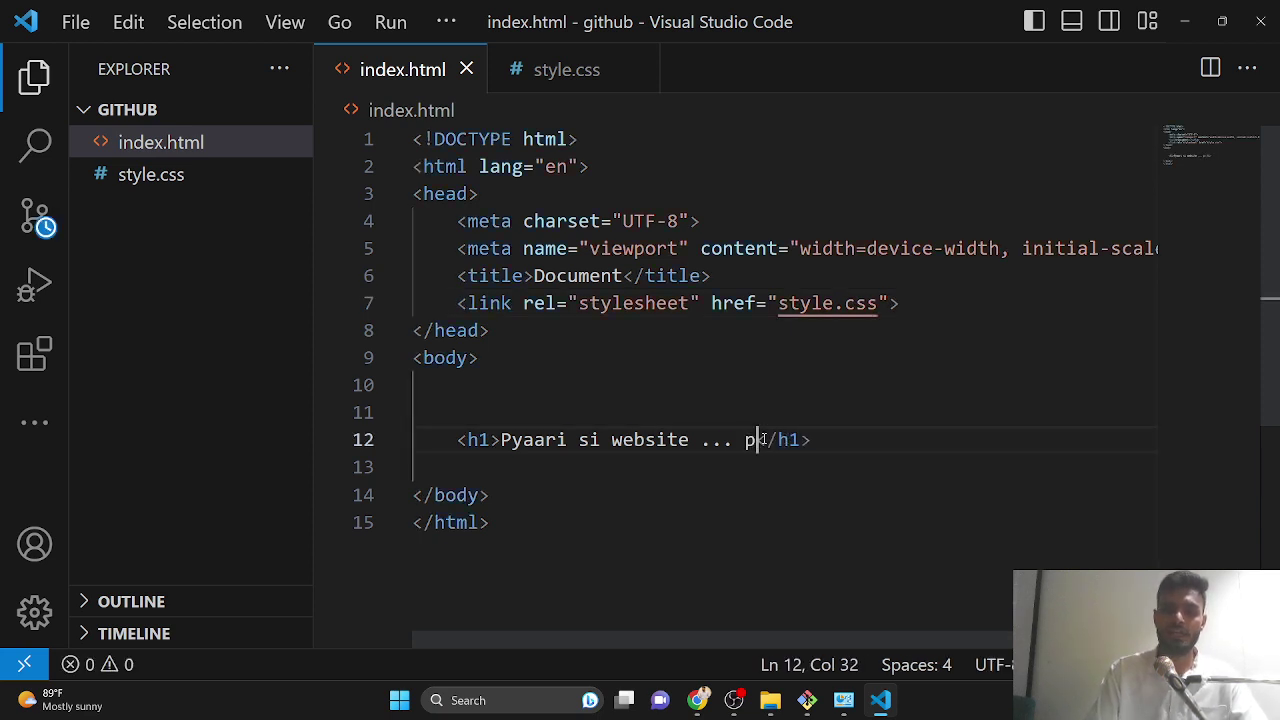
key("BackSpace")
key("BackSpace")
key("BackSpace")
key("BackSpace")
key("BackSpace")
key("BackSpace")
key("BackSpace")
key("BackSpace")
key("BackSpace")
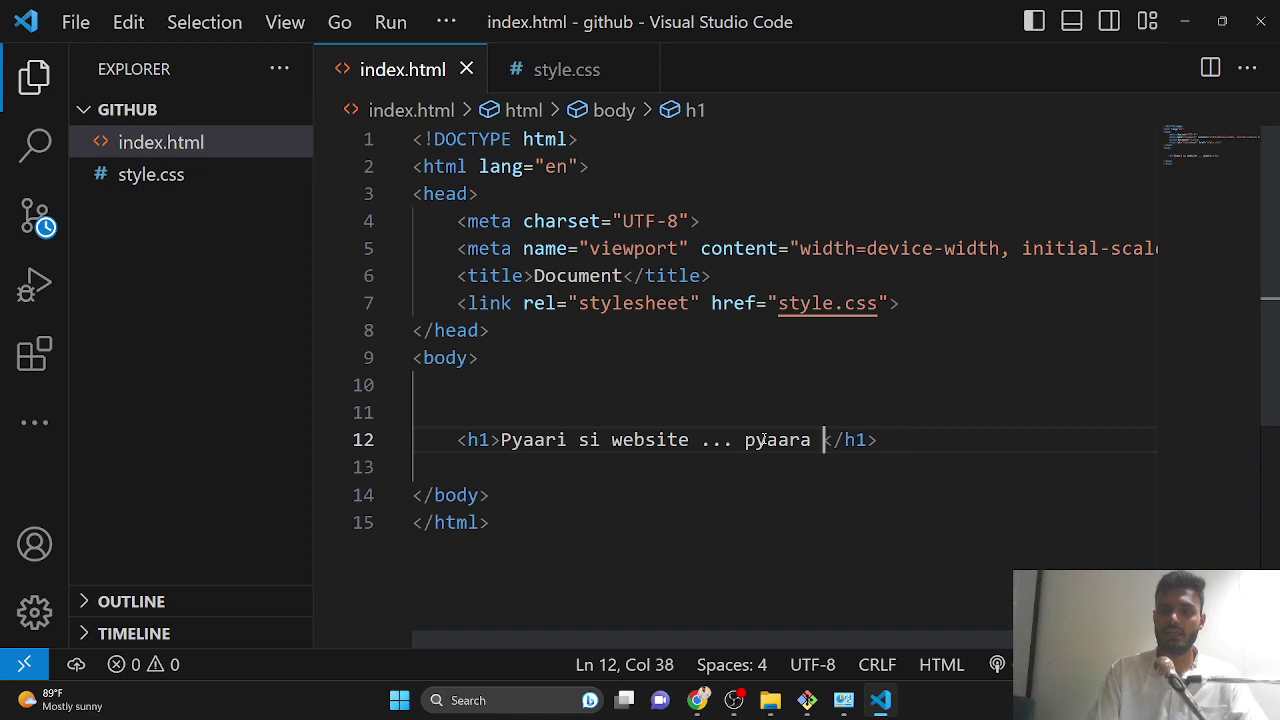
type("hansome")
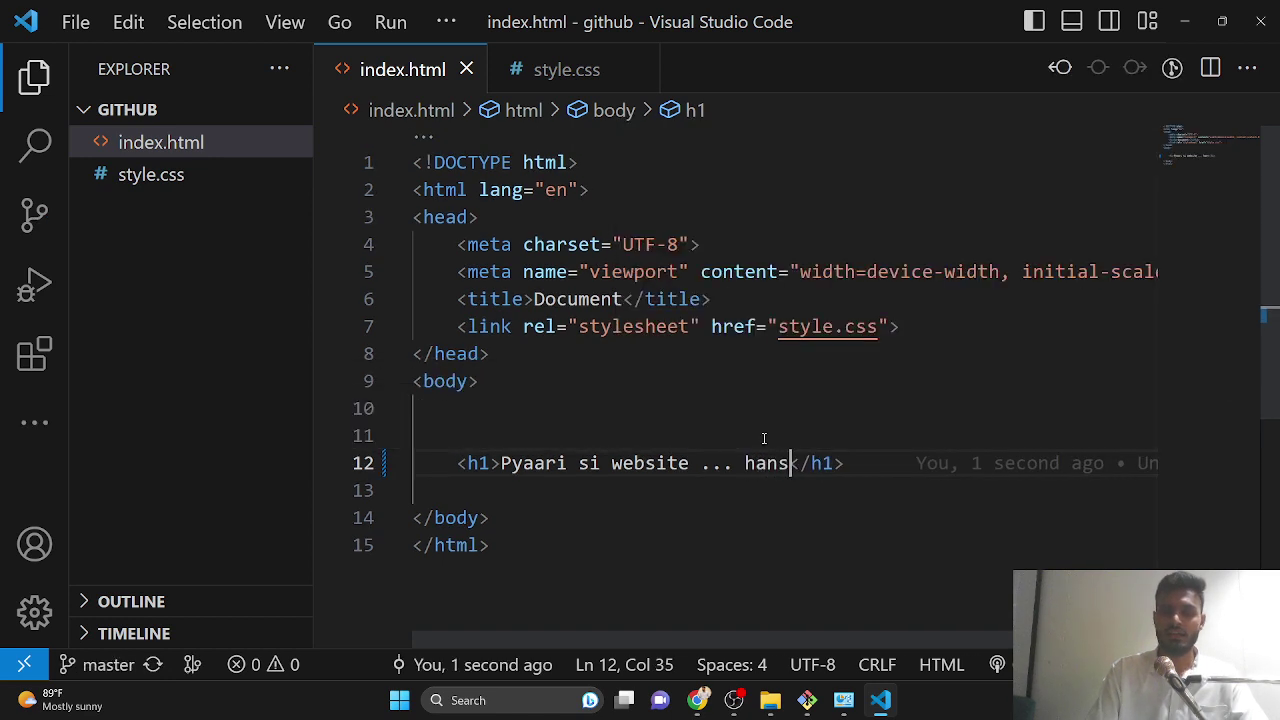
key("BackSpace")
key("BackSpace")
key("BackSpace")
key("BackSpace")
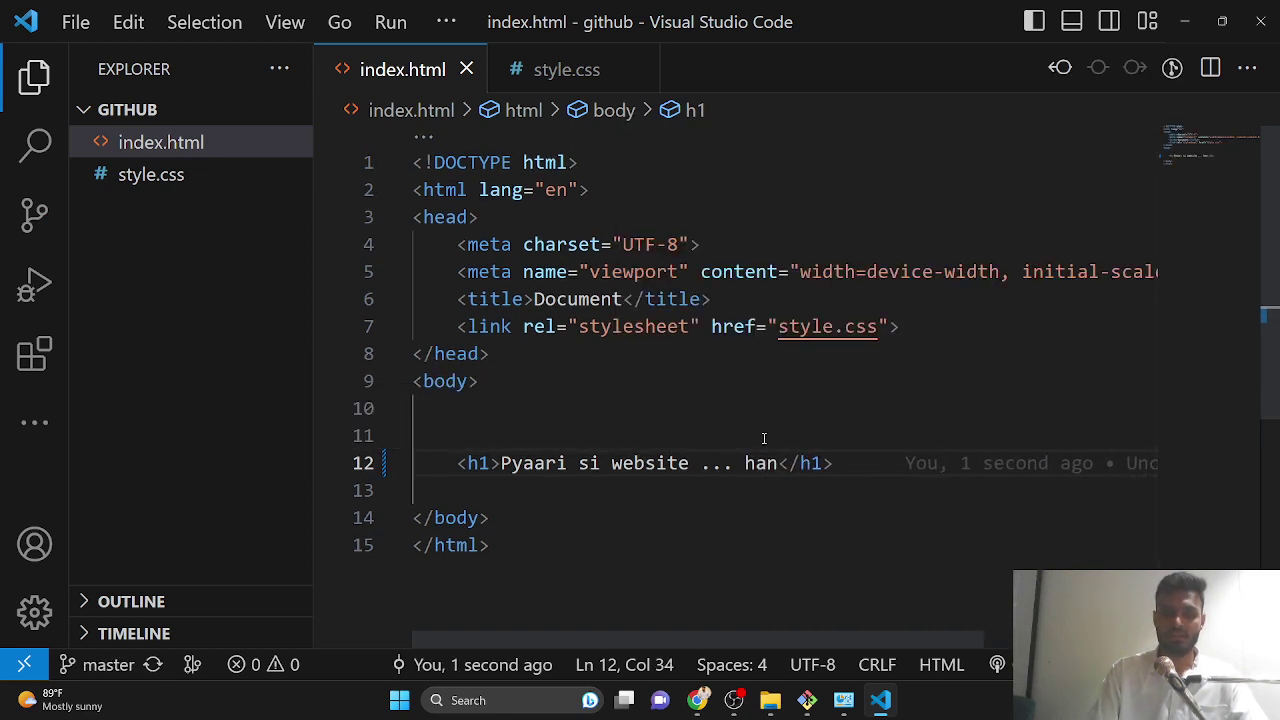
type("dsome")
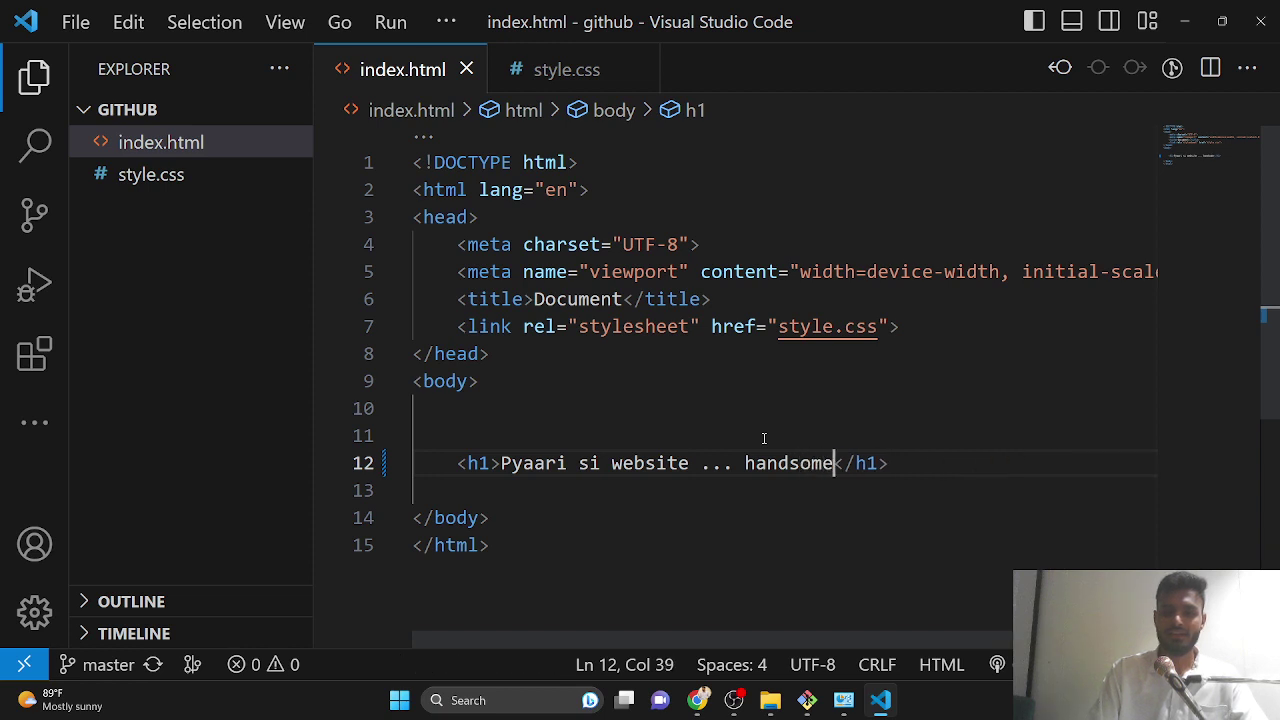
type(" sa ")
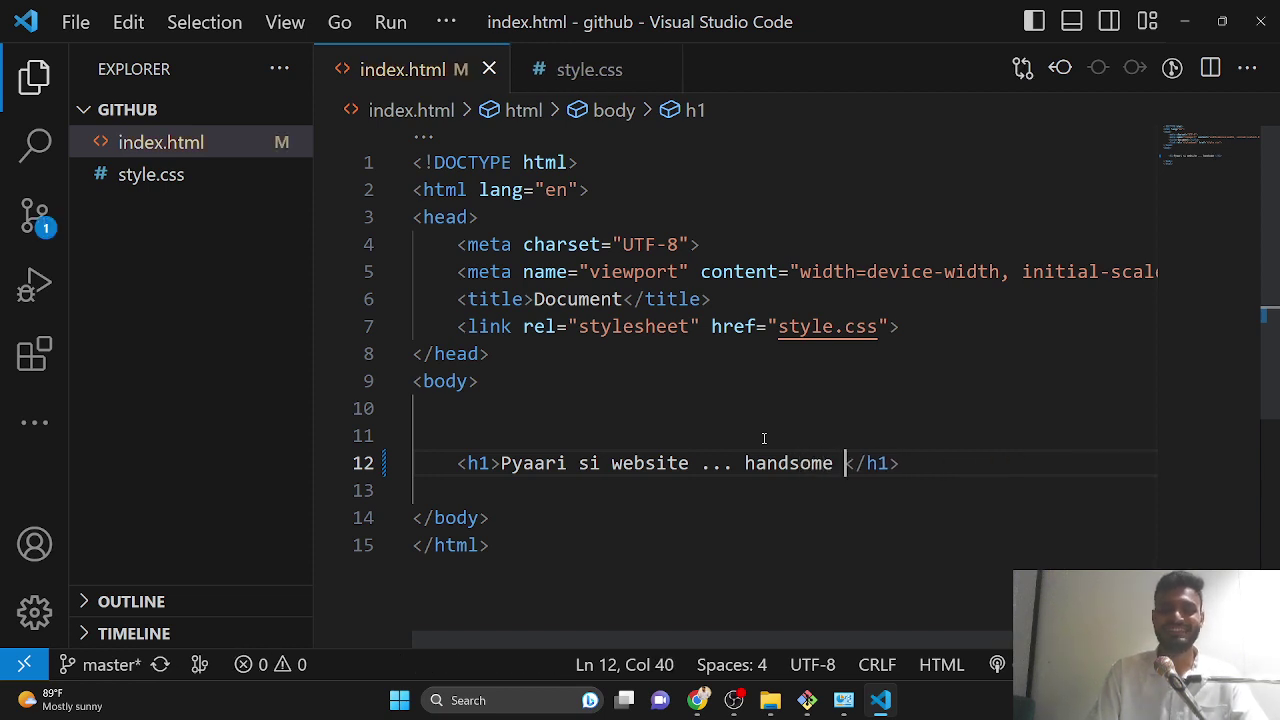
type("Saad")
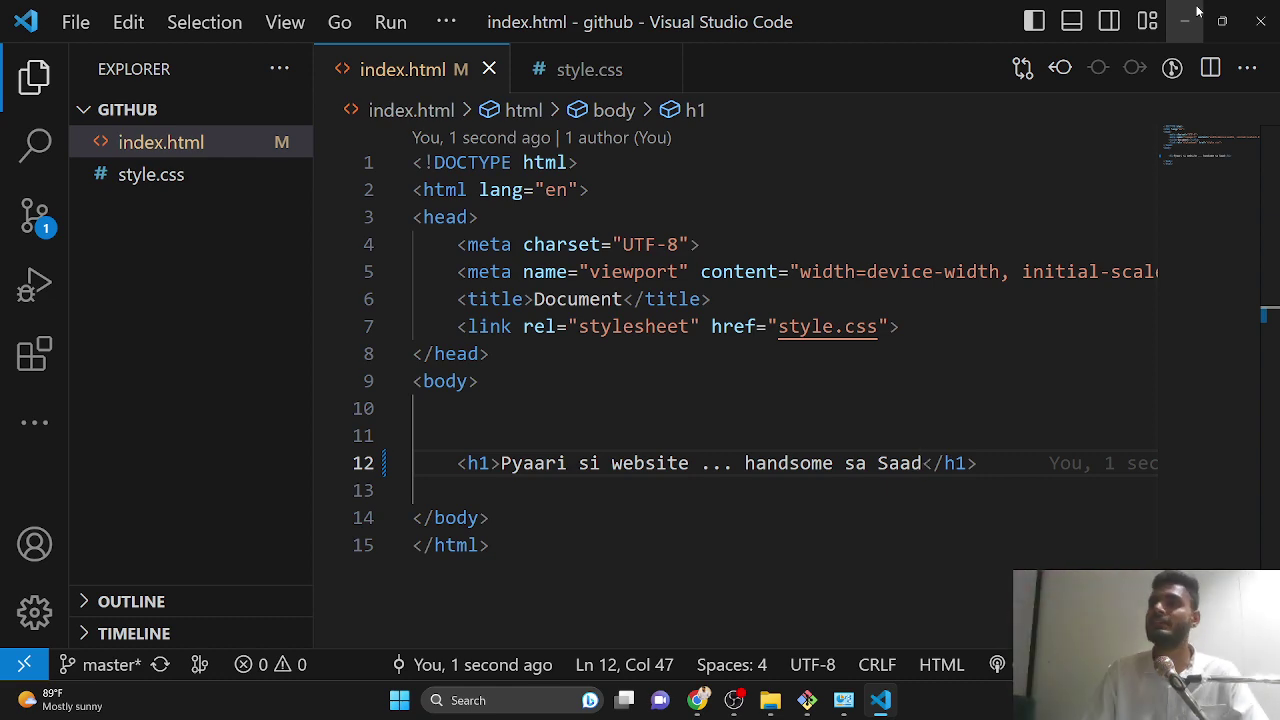
- Minimize VS Code and File Explorer, restore Git Bash, and recall git status from history
left_click(1190, 16)
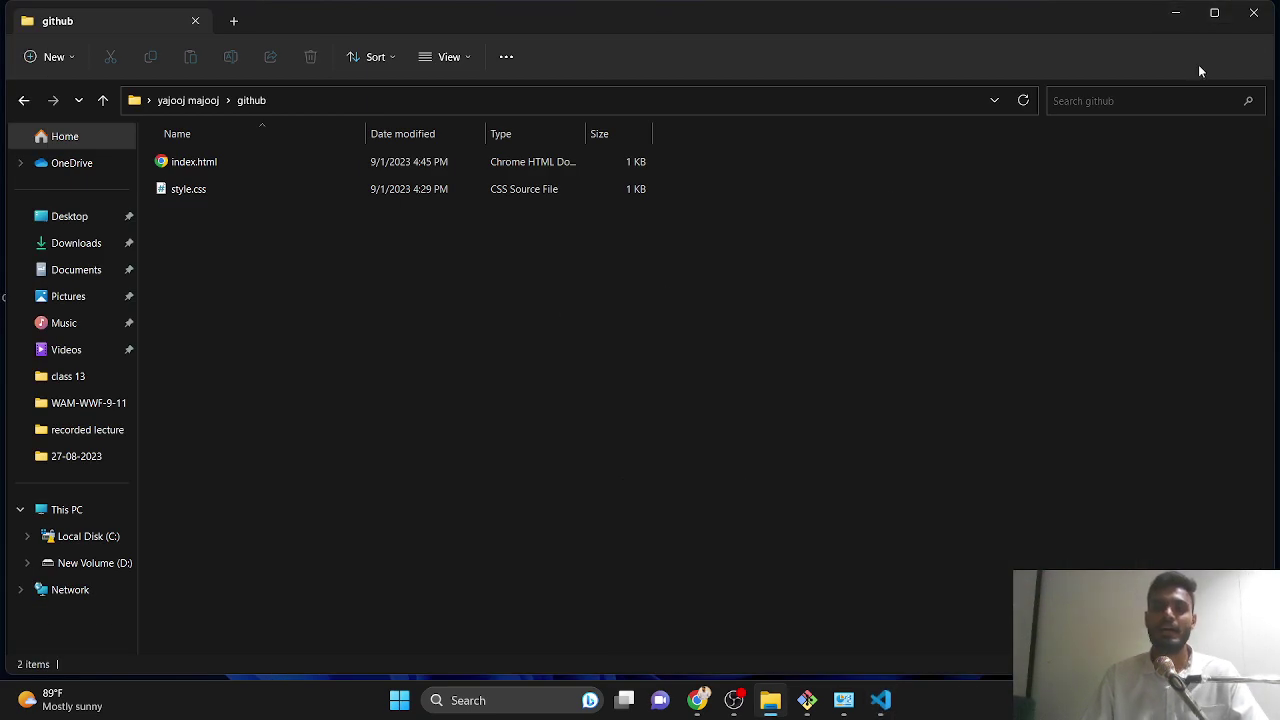
left_click(1176, 12)
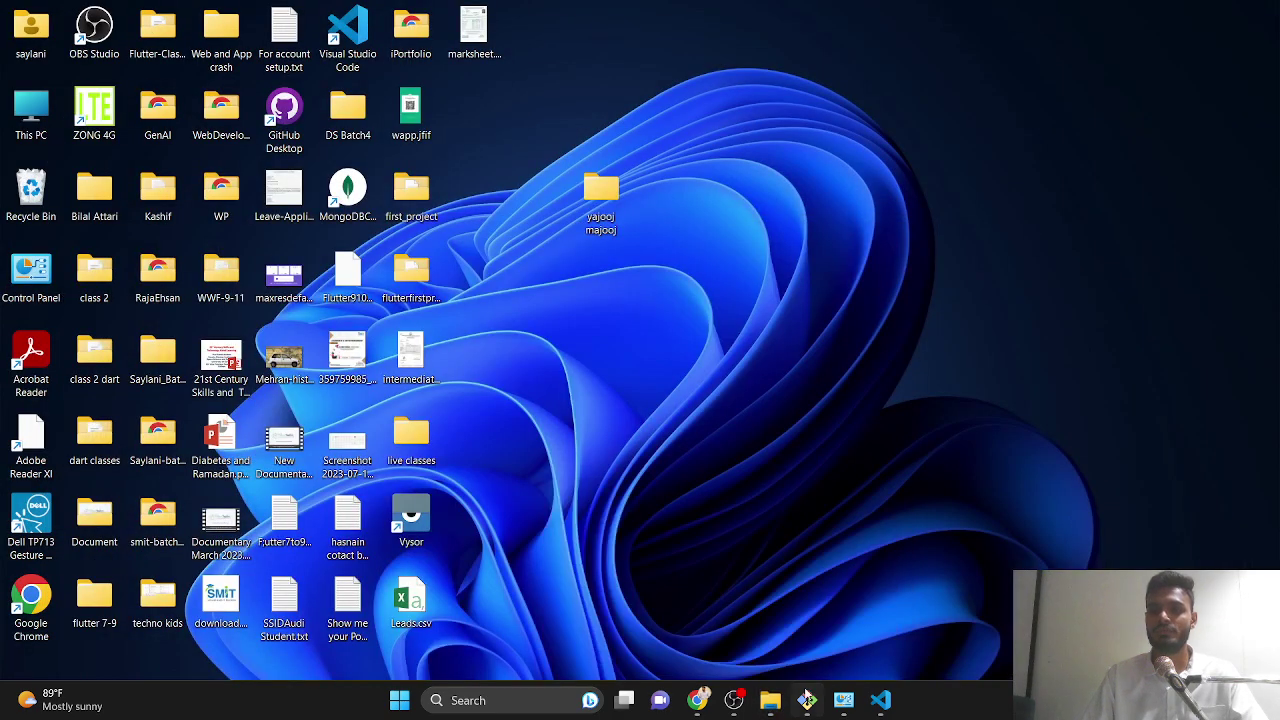
left_click(807, 700)
key("Up")
key("Up")
key("Up")
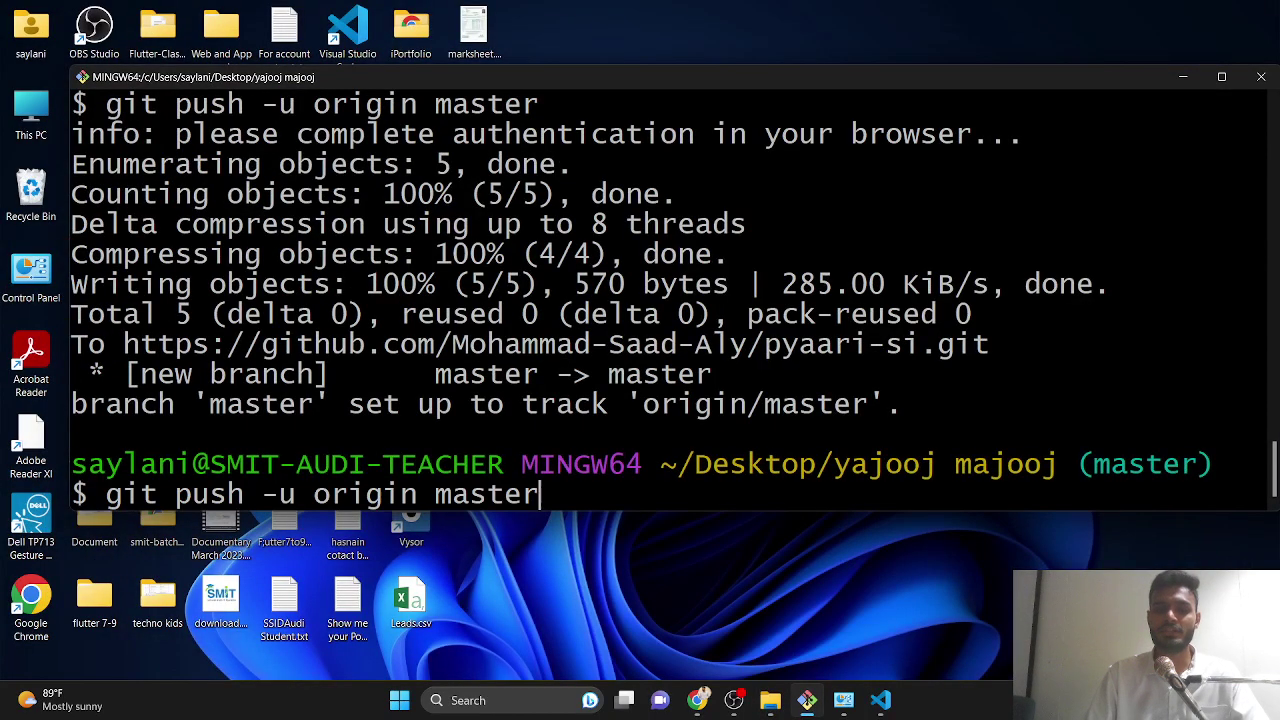
key("Down")
key("Up")
key("Up")
key("Up")
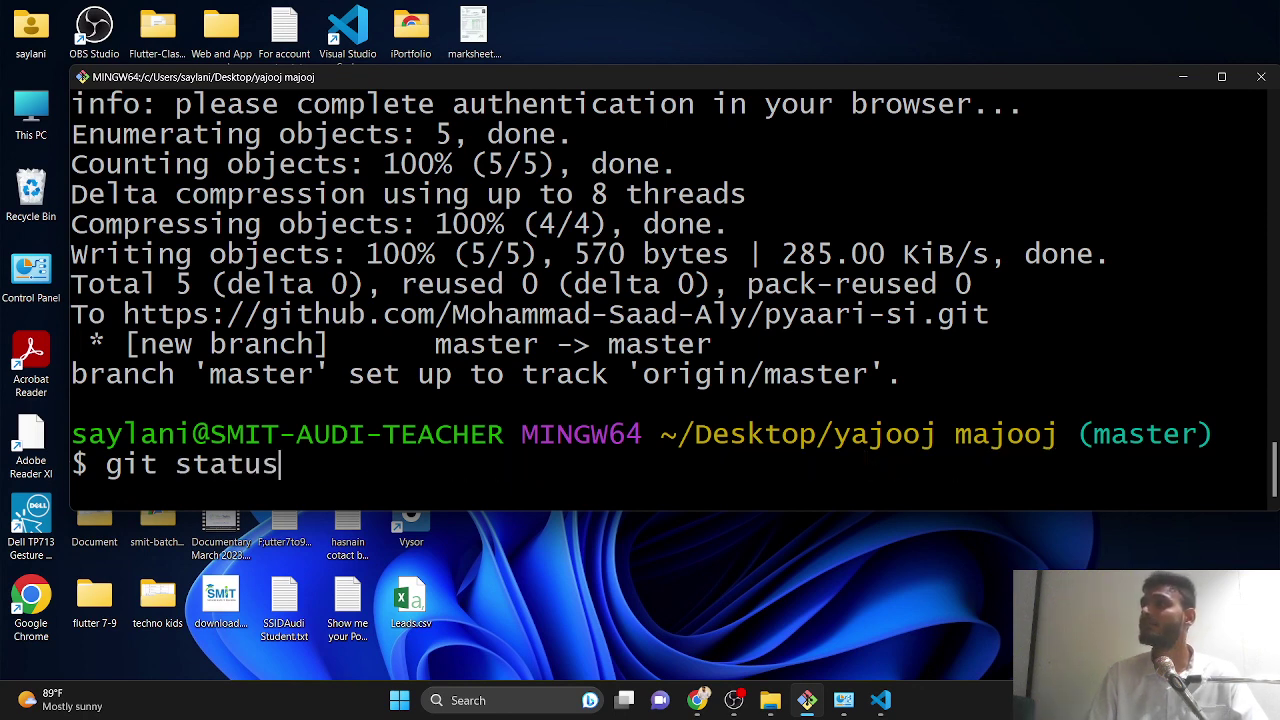
- Run git status and attempt git commit -m 'dubara thak gaya' twice
key("Return")
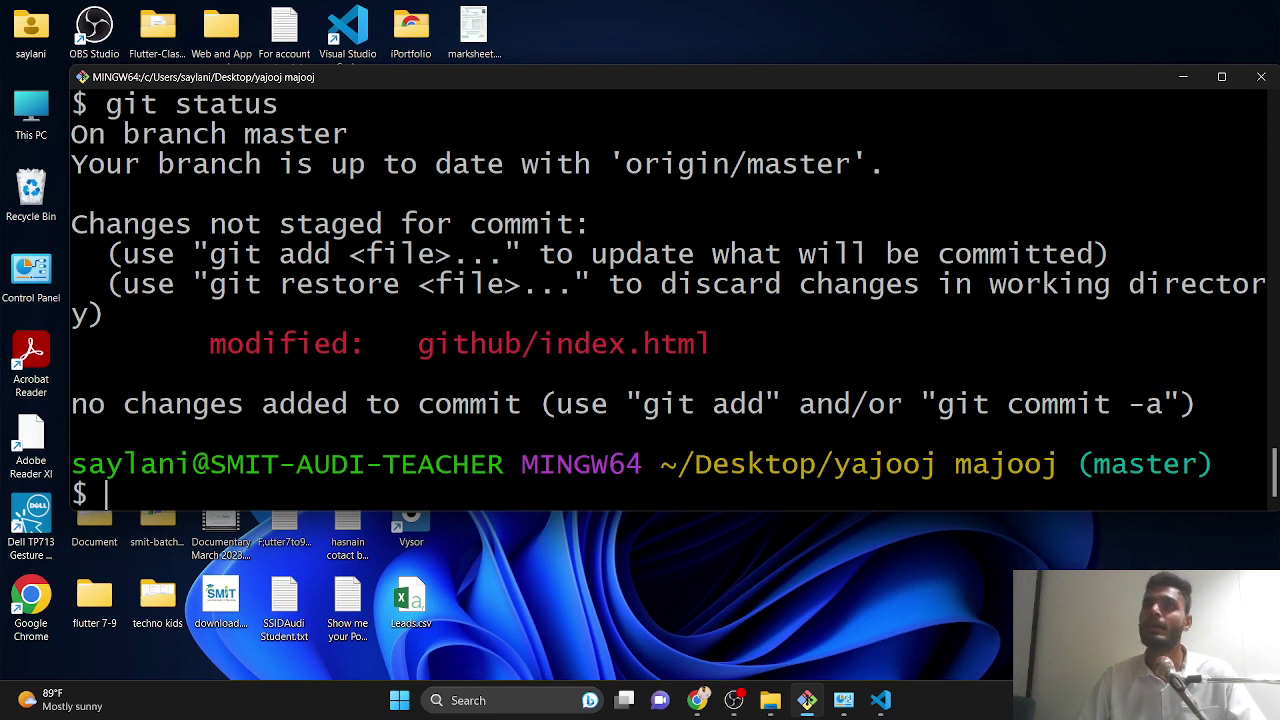
type("git comm")
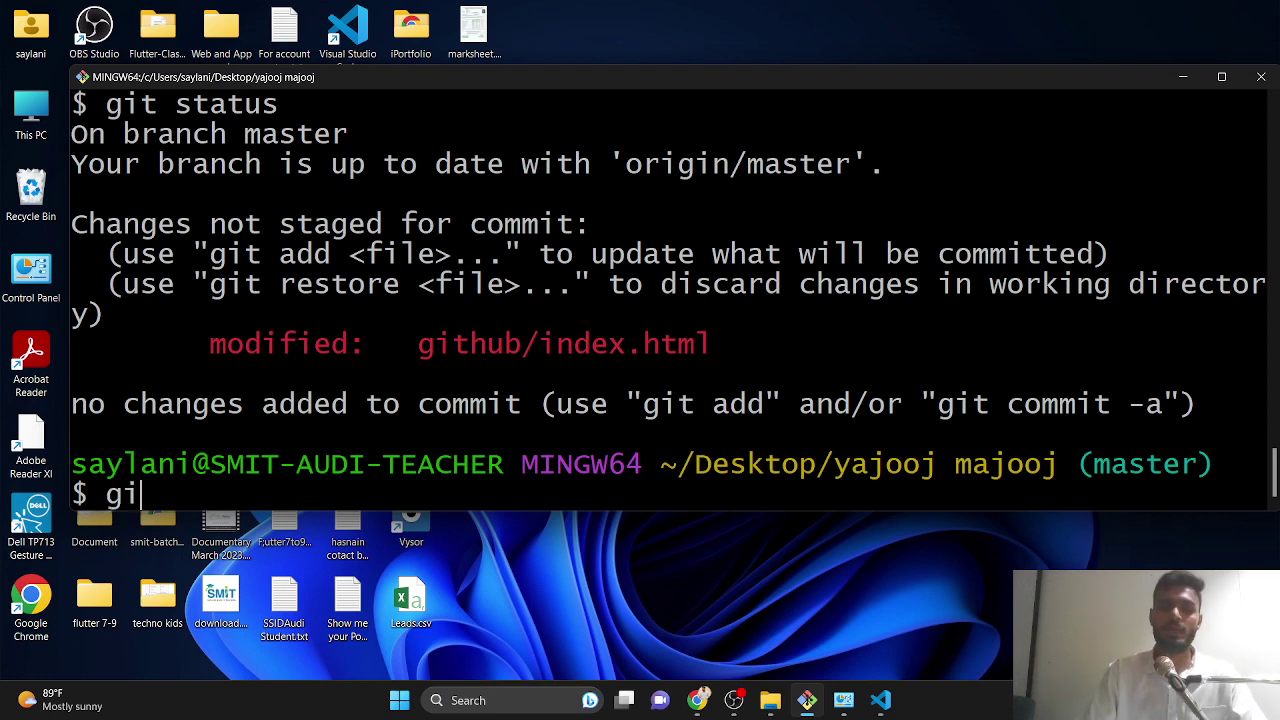
type("it ")
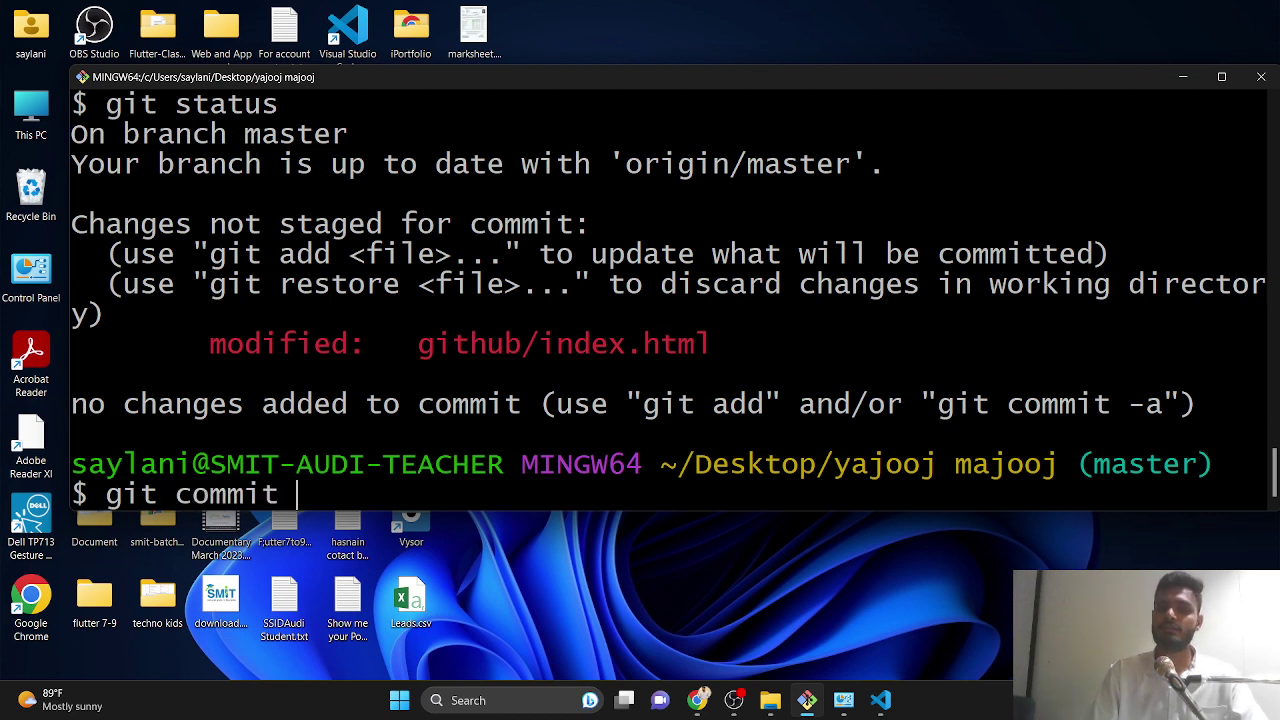
type("-m ")
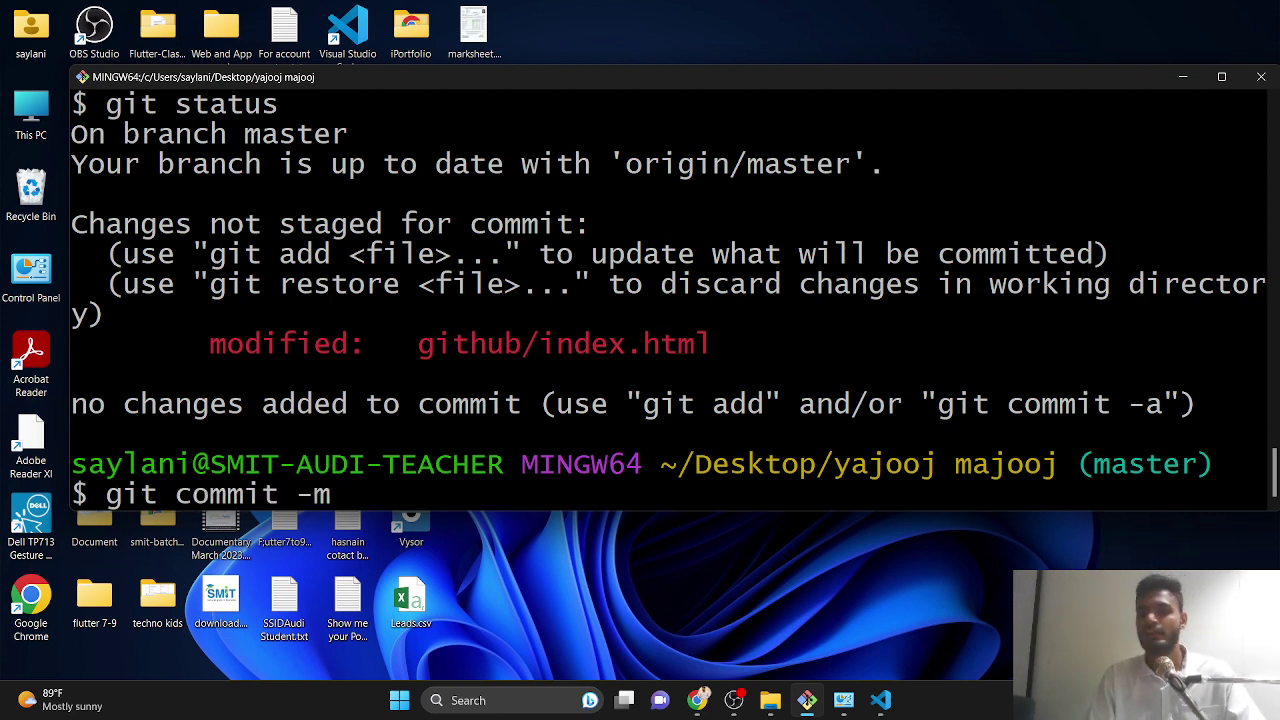
type("'duba")
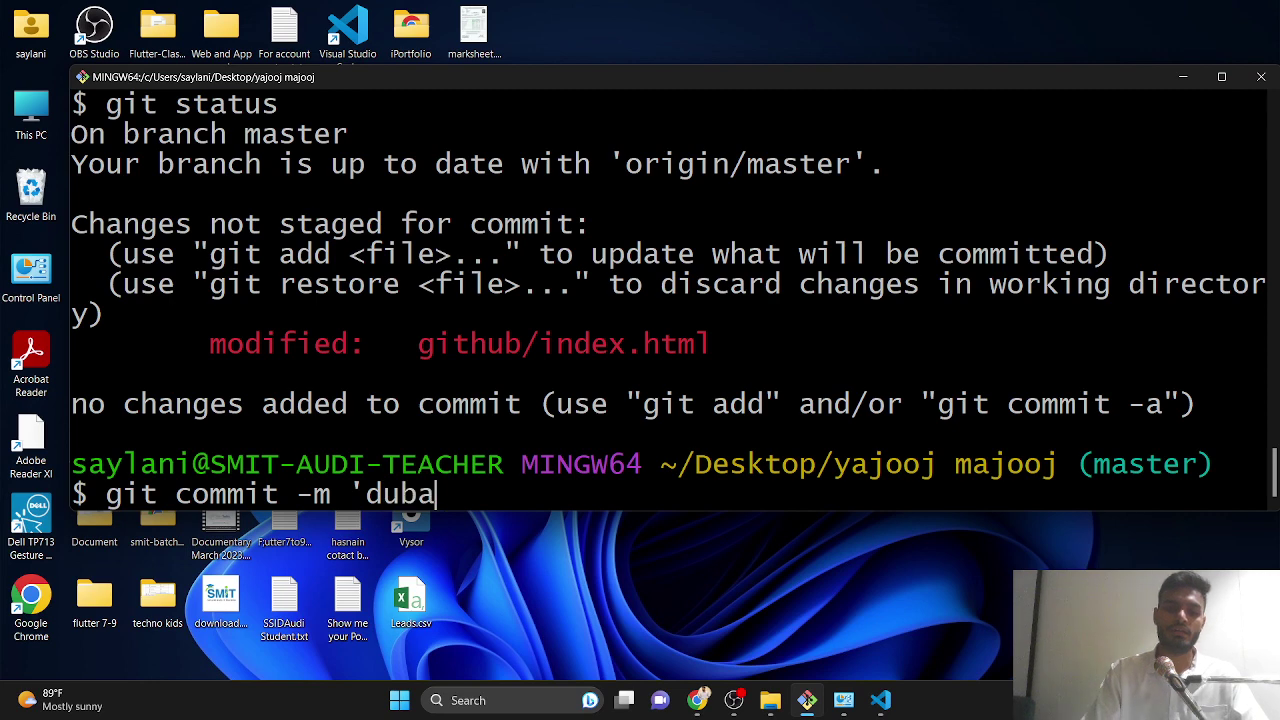
type("ra thak gay")
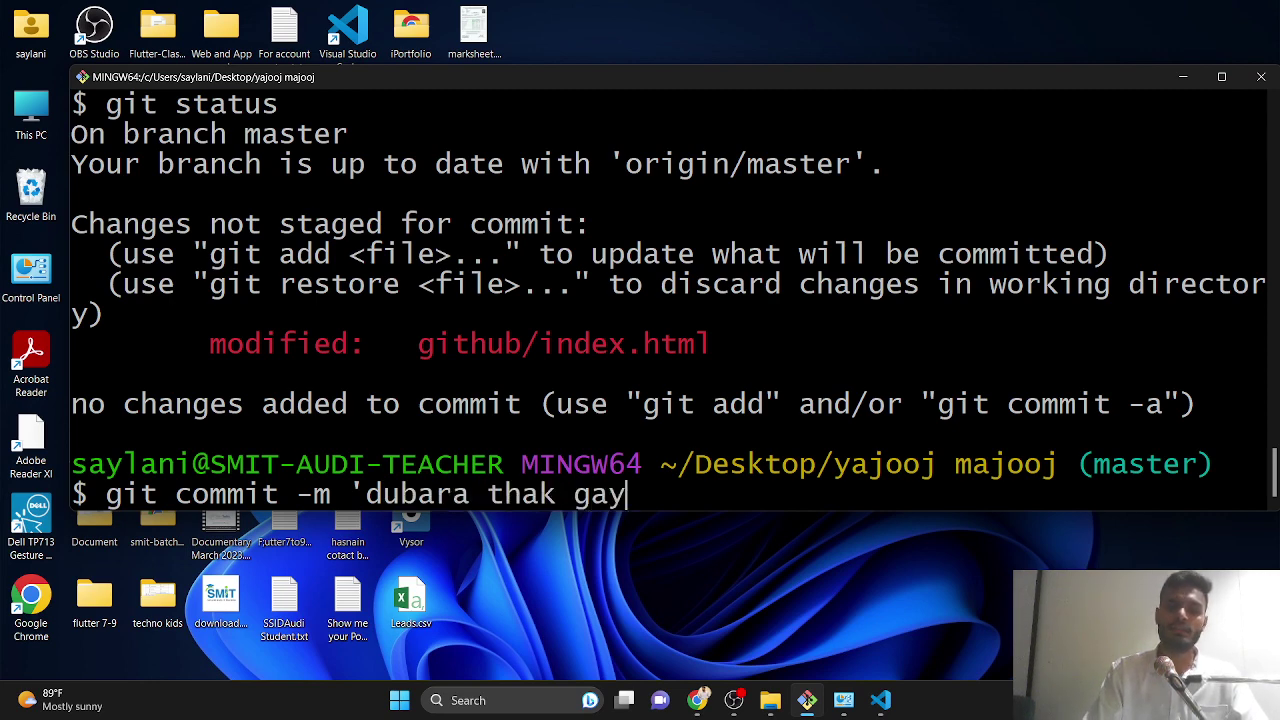
type("a'")
key("Return")
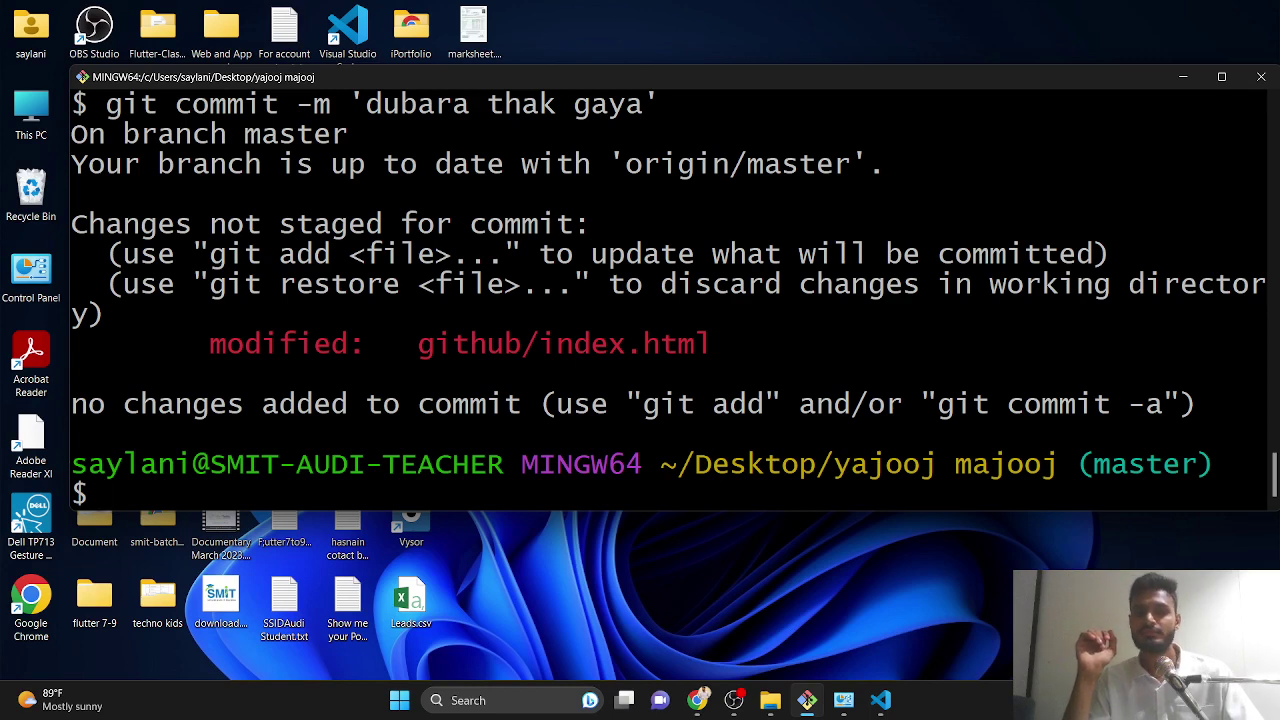
key("Up")
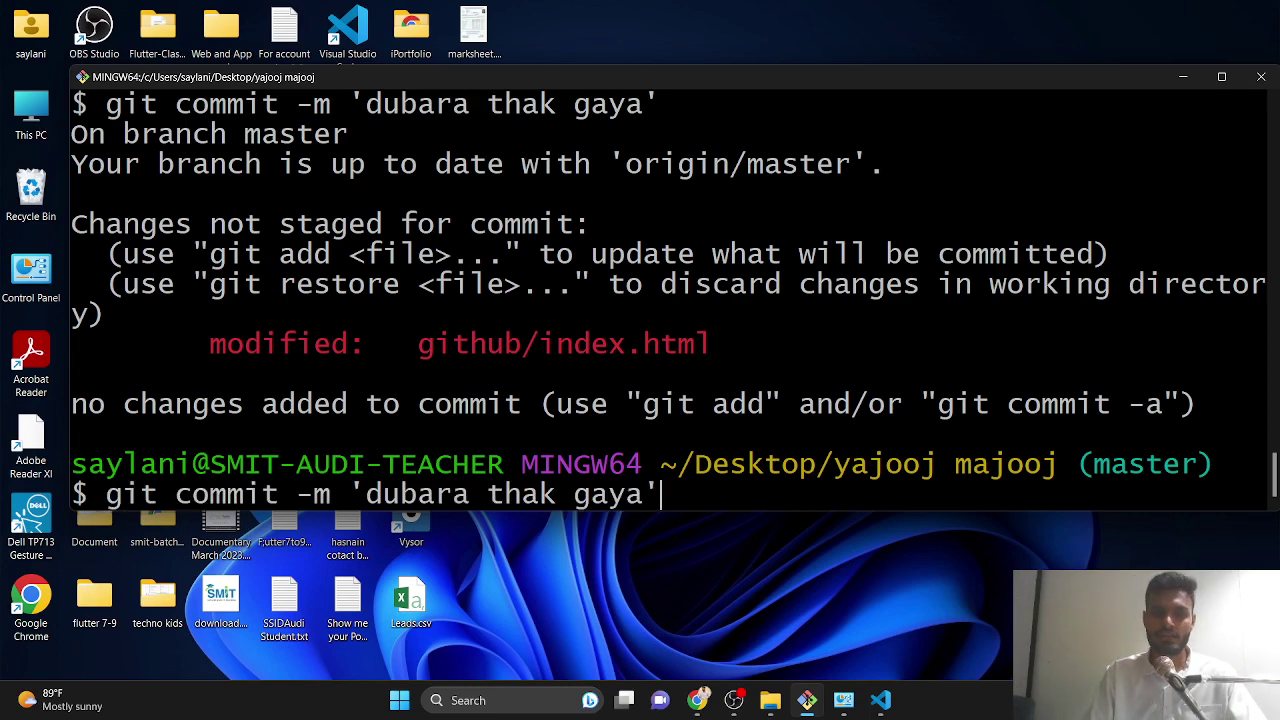
key("Return")
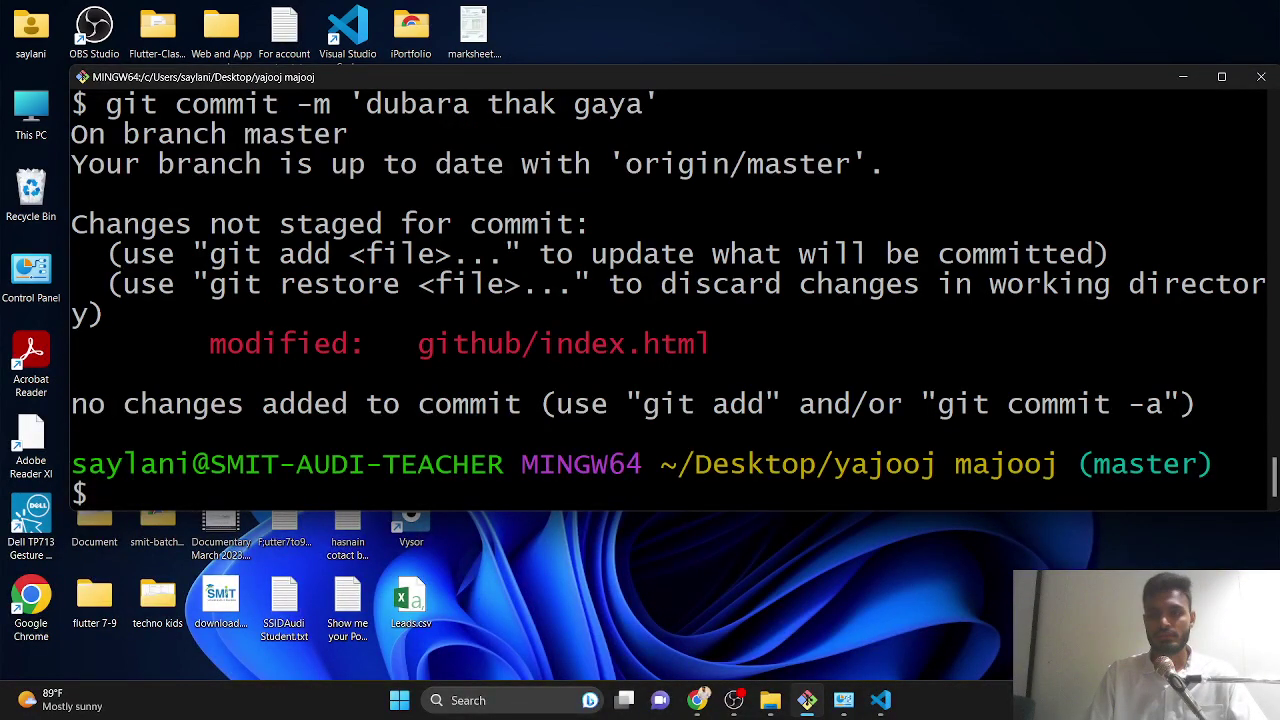
- Edit the recalled commit command into 'git add .'
key("Up")
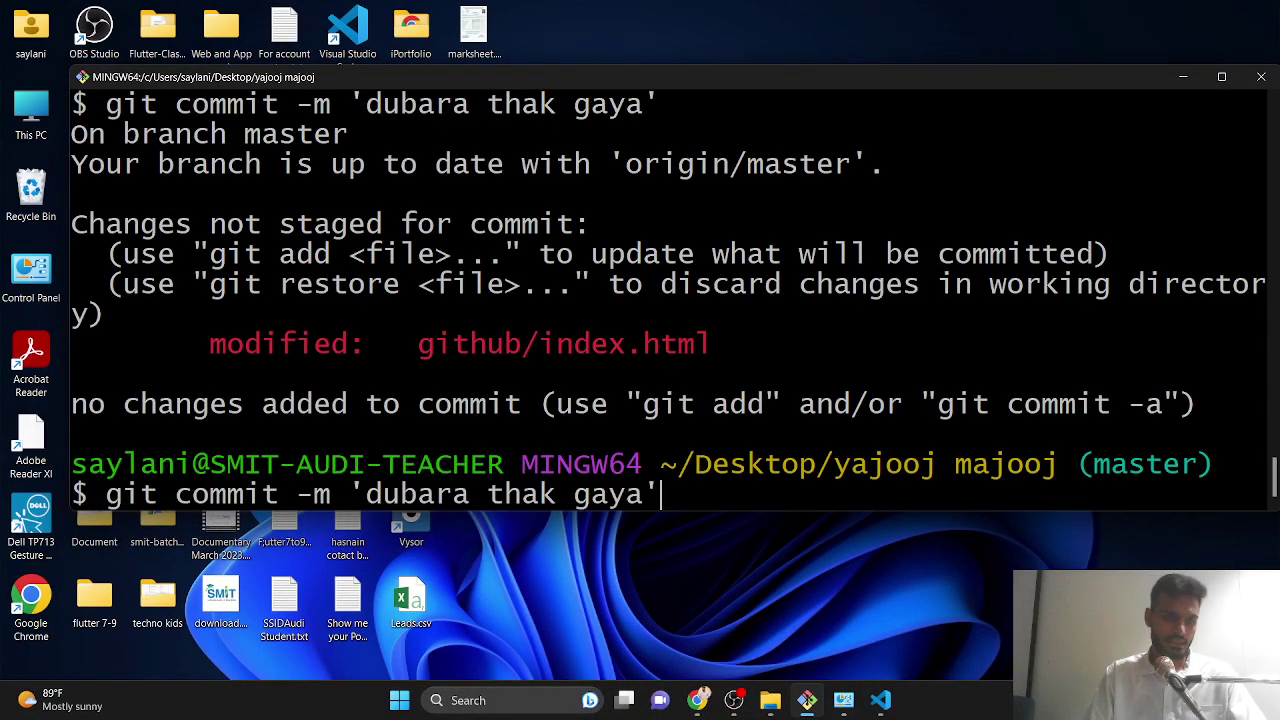
key("Left")
key("Left")
key("Left")
key("Left")
key("Left")
key("Left")
key("Left")
key("Left")
key("Left")
key("Left")
key("Left")
key("Left")
key("Left")
key("Left")
key("Left")
key("Left")
key("Left")
key("Left")
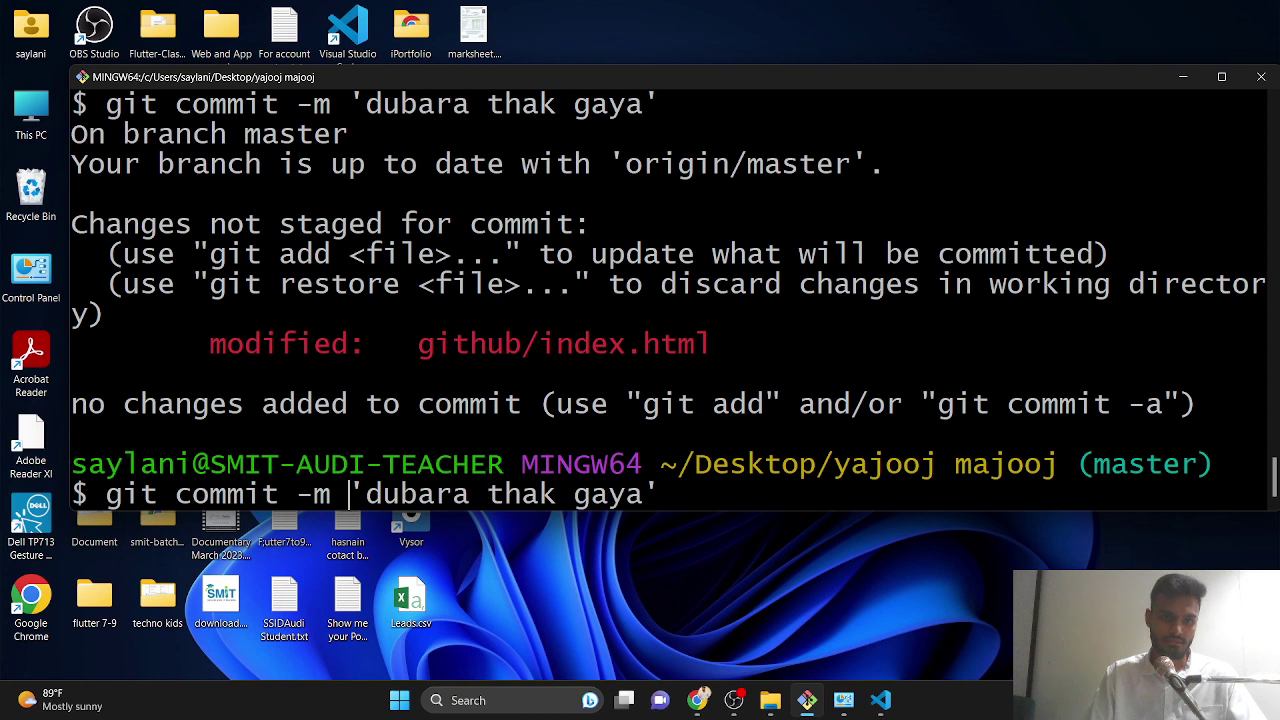
key("Right")
key("Right")
key("Right")
key("Right")
key("Right")
key("Right")
key("Right")
key("Right")
key("Right")
key("Right")
key("Right")
key("Right")
key("Right")
key("Right")
key("Right")
key("Right")
key("Right")
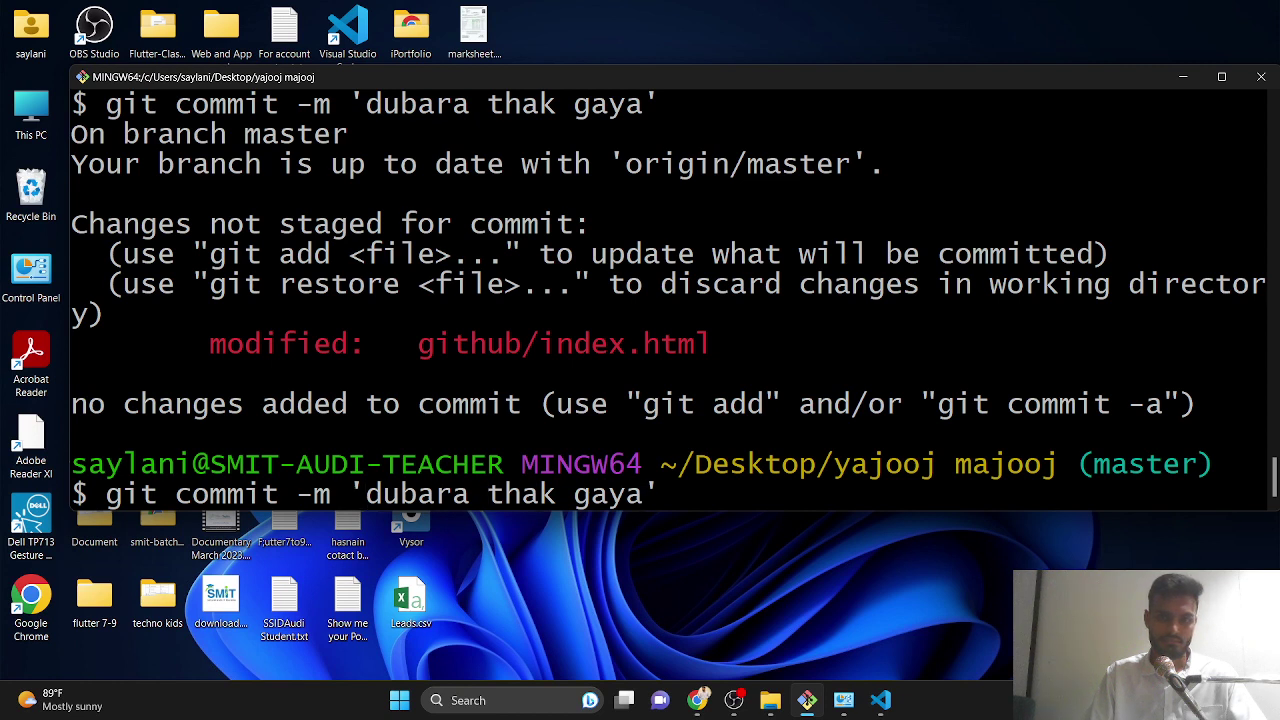
key("End")
key("BackSpace")
key("BackSpace")
key("BackSpace")
key("BackSpace")
key("BackSpace")
key("BackSpace")
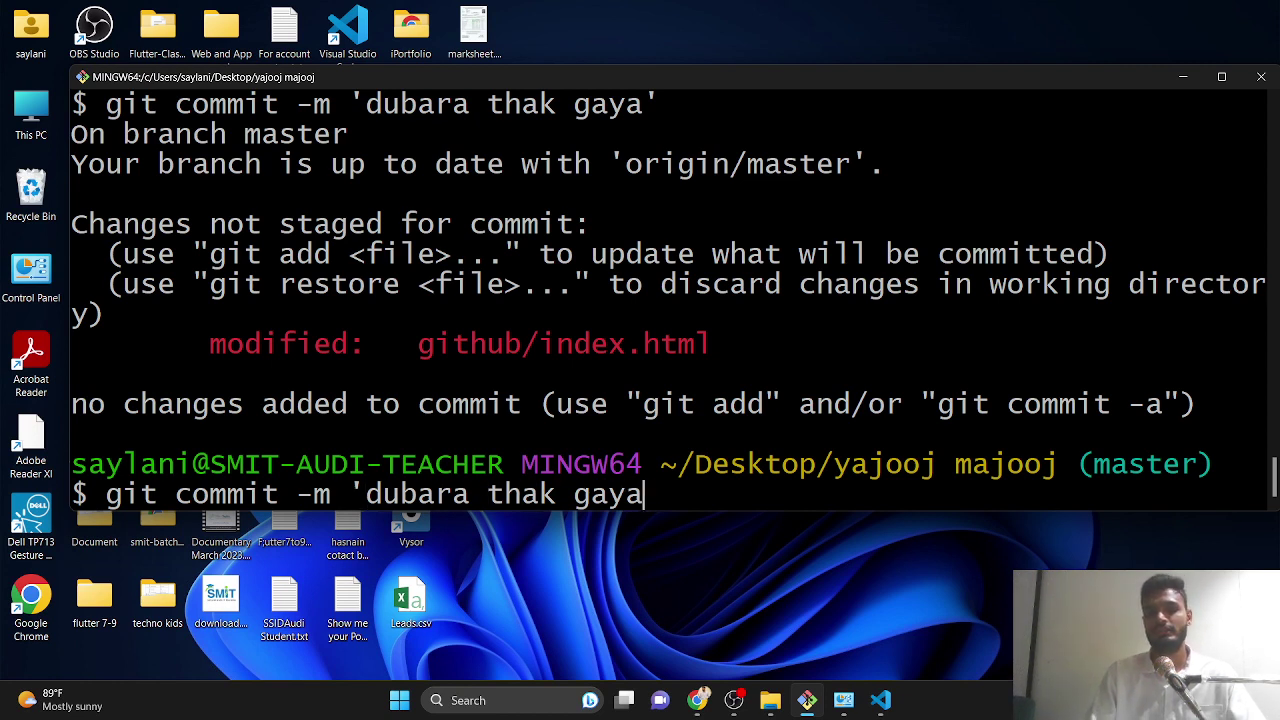
key("BackSpace")
key("BackSpace")
key("BackSpace")
key("BackSpace")
key("BackSpace")
key("BackSpace")
key("BackSpace")
key("BackSpace")
key("BackSpace")
key("BackSpace")
key("BackSpace")
key("BackSpace")
key("BackSpace")
key("BackSpace")
key("BackSpace")
key("BackSpace")
key("BackSpace")
key("BackSpace")
key("BackSpace")
key("BackSpace")
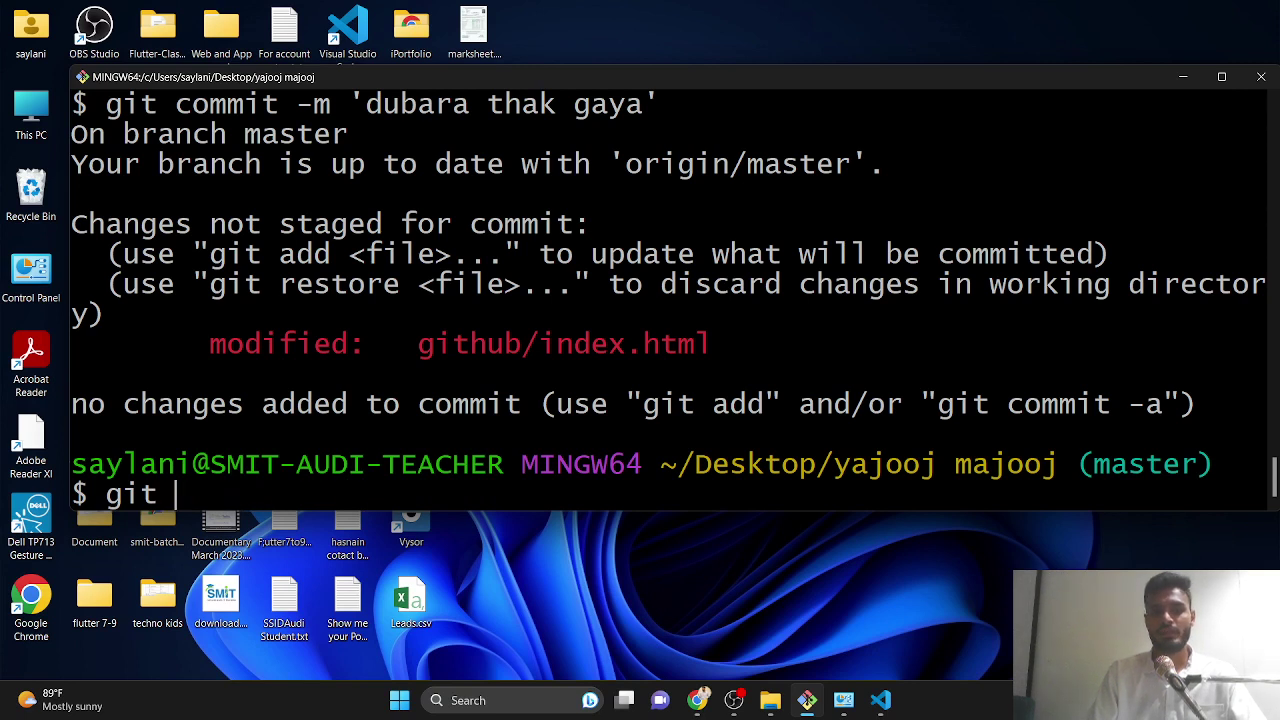
type("add .")
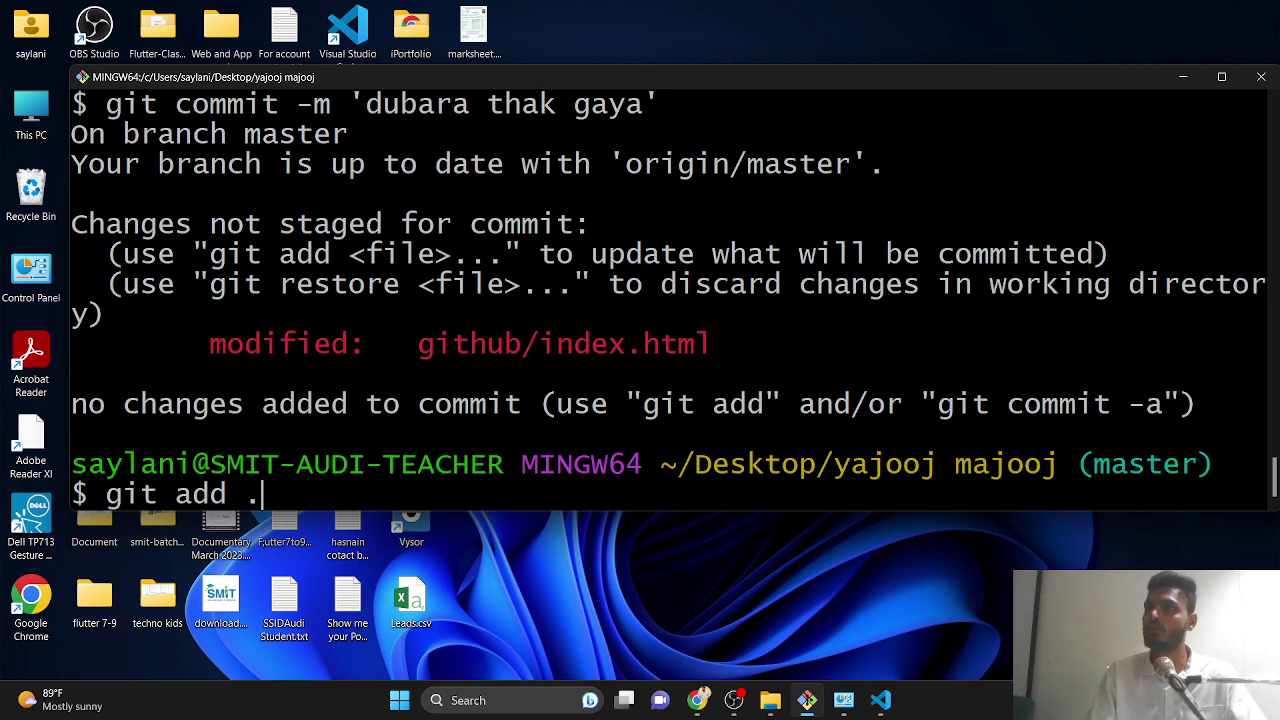
- Stage all changes and commit the index.html edit as 'dubara thak gaya'
key("Return")
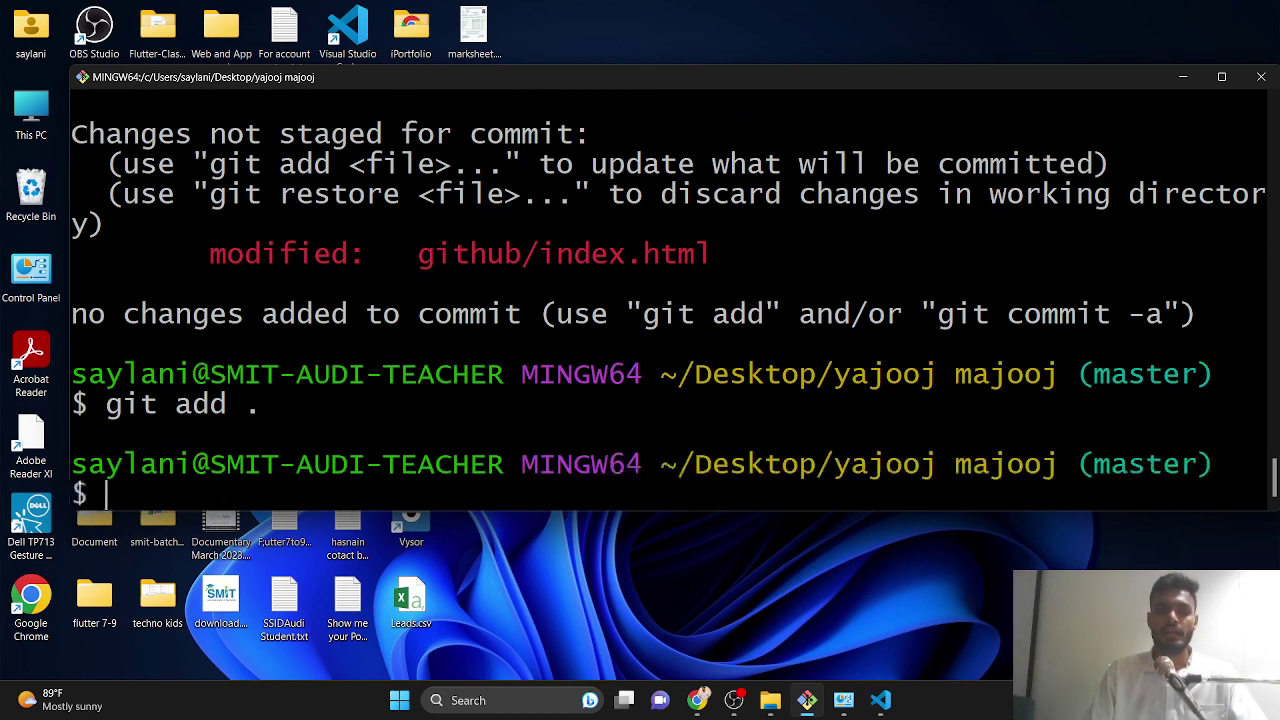
key("Up")
key("Up")
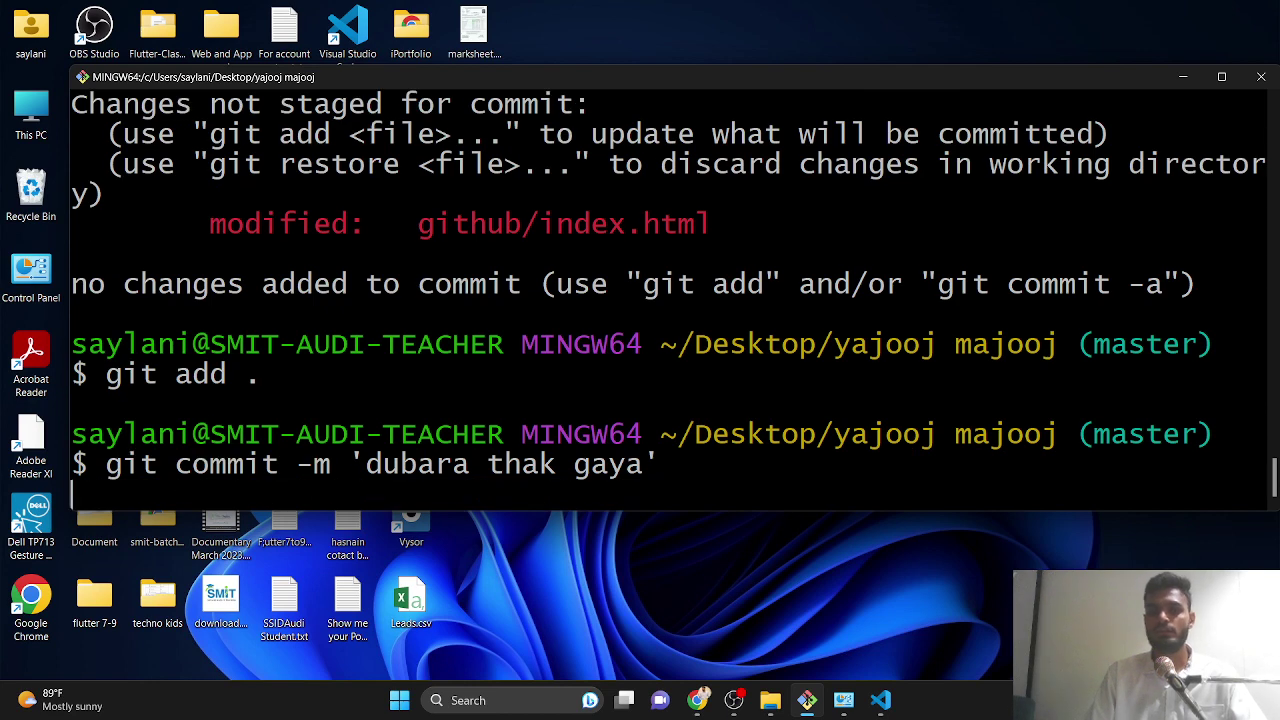
key("Return")
- Run git push to upload the new commit to pyaari-si on GitHub
key("Up")
key("Up")
key("Down")
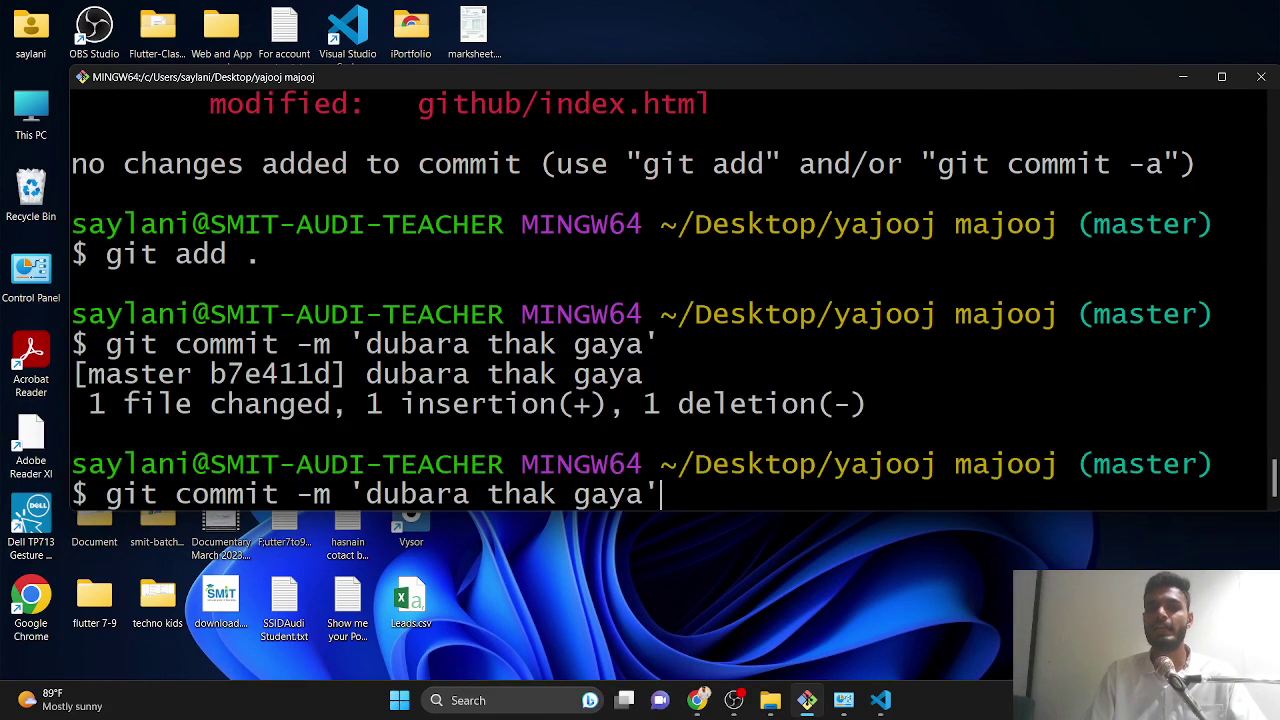
key("BackSpace")
key("BackSpace")
key("BackSpace")
key("BackSpace")
key("BackSpace")
key("BackSpace")
key("BackSpace")
key("BackSpace")
key("BackSpace")
key("BackSpace")
key("BackSpace")
key("BackSpace")
key("BackSpace")
key("BackSpace")
key("BackSpace")
key("BackSpace")
key("BackSpace")
key("BackSpace")
key("BackSpace")
key("BackSpace")
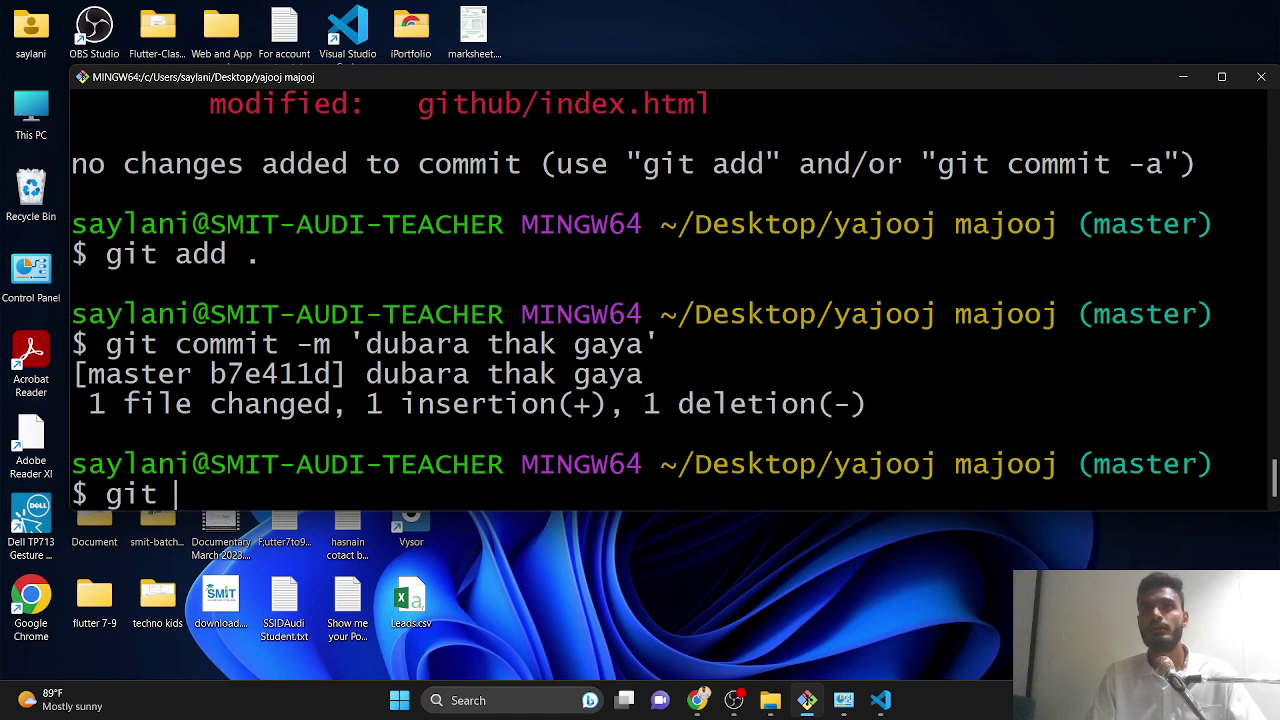
type("push")
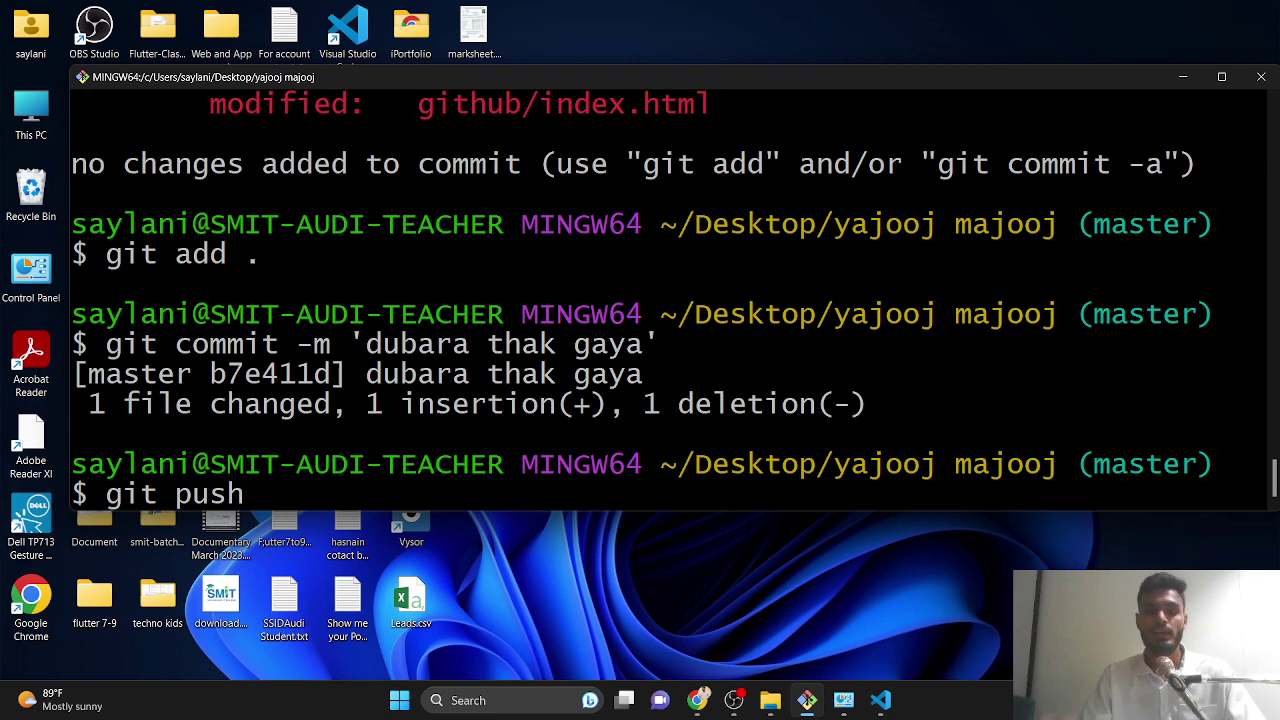
key("Return")
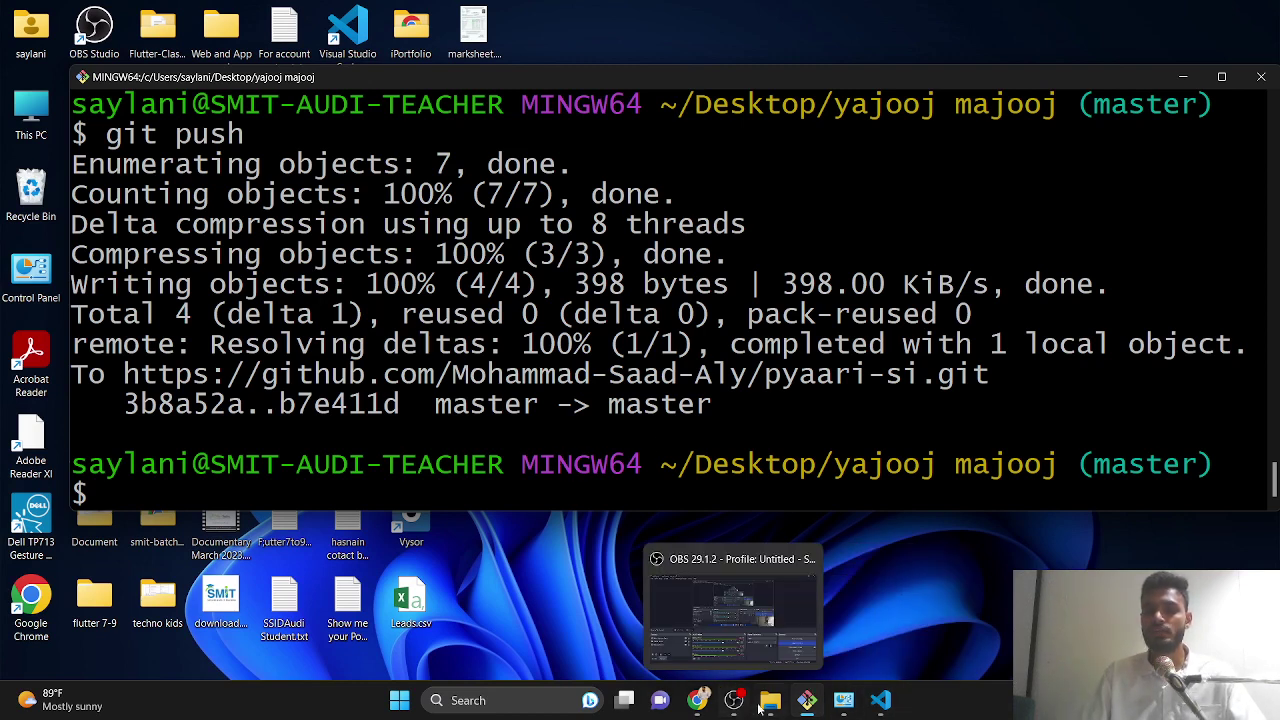
- Reload the pyaari-si repository page in Chrome and open index.html
left_click(697, 700)
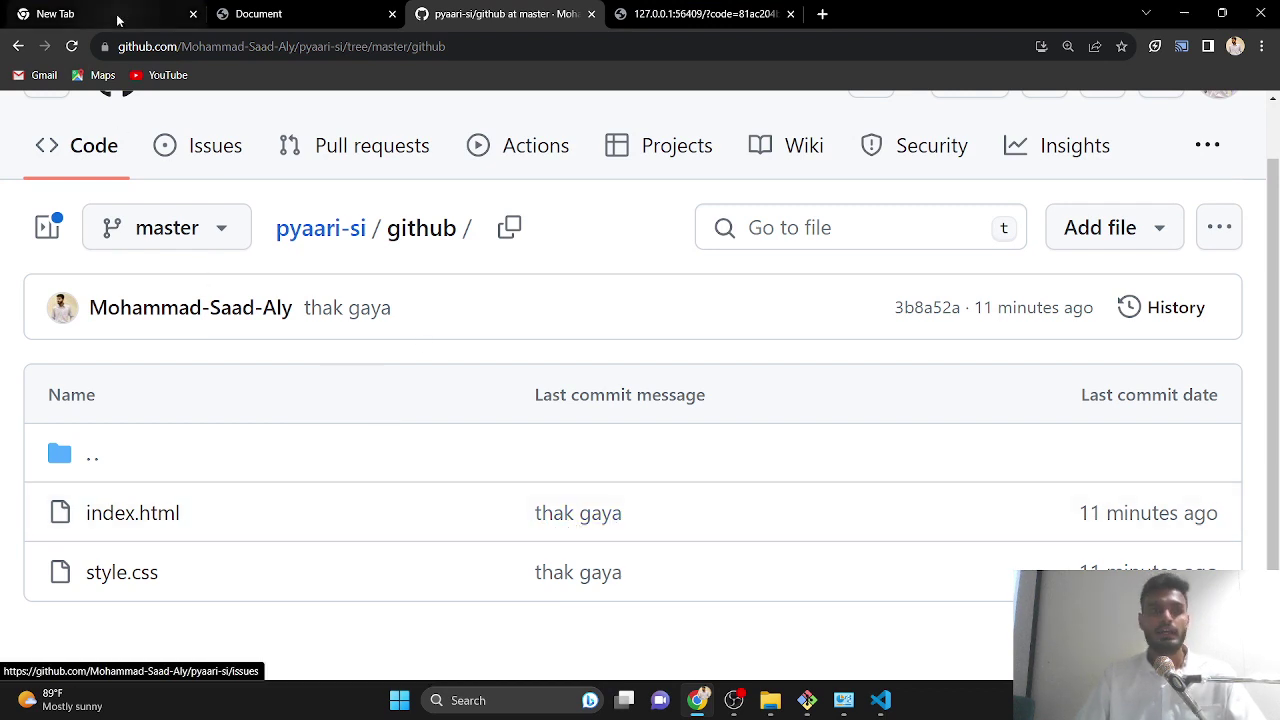
left_click(72, 46)
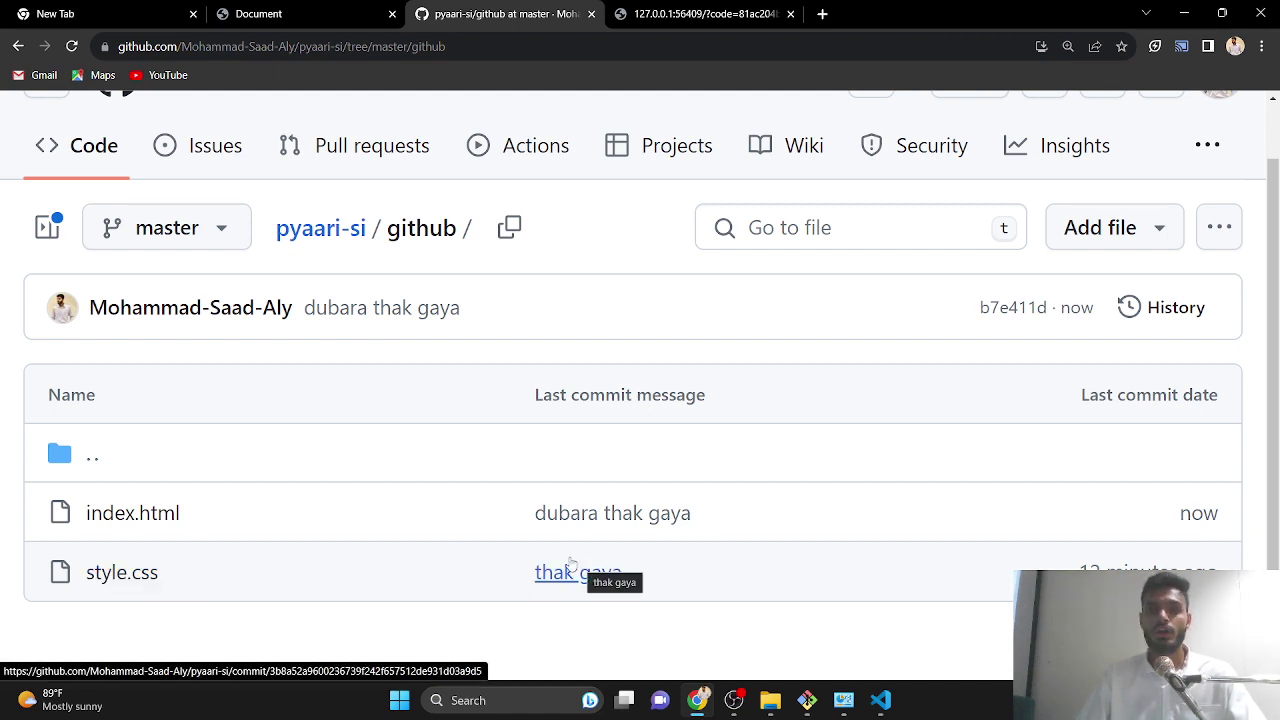
left_click(128, 527)
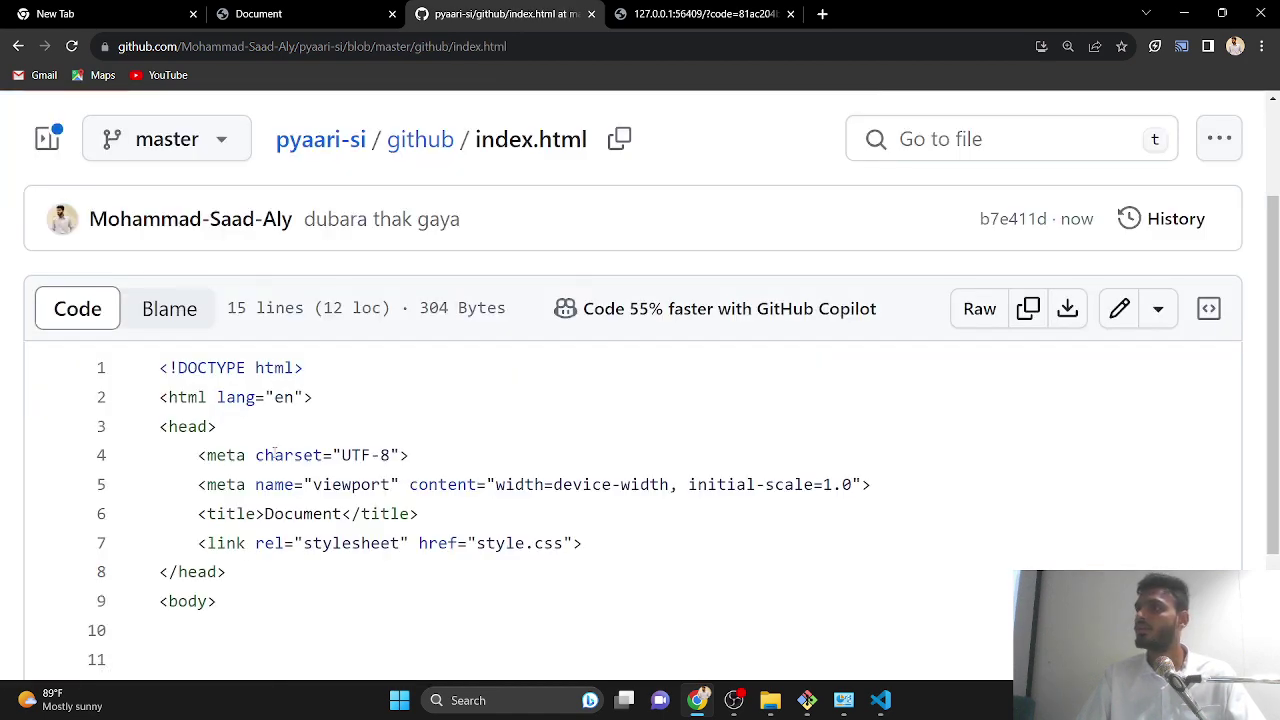
scroll(283, 522, "down", 3)
- Highlight the updated h1 heading on line 12 and reset the page zoom to 100%
left_click_drag(236, 505, 605, 500)
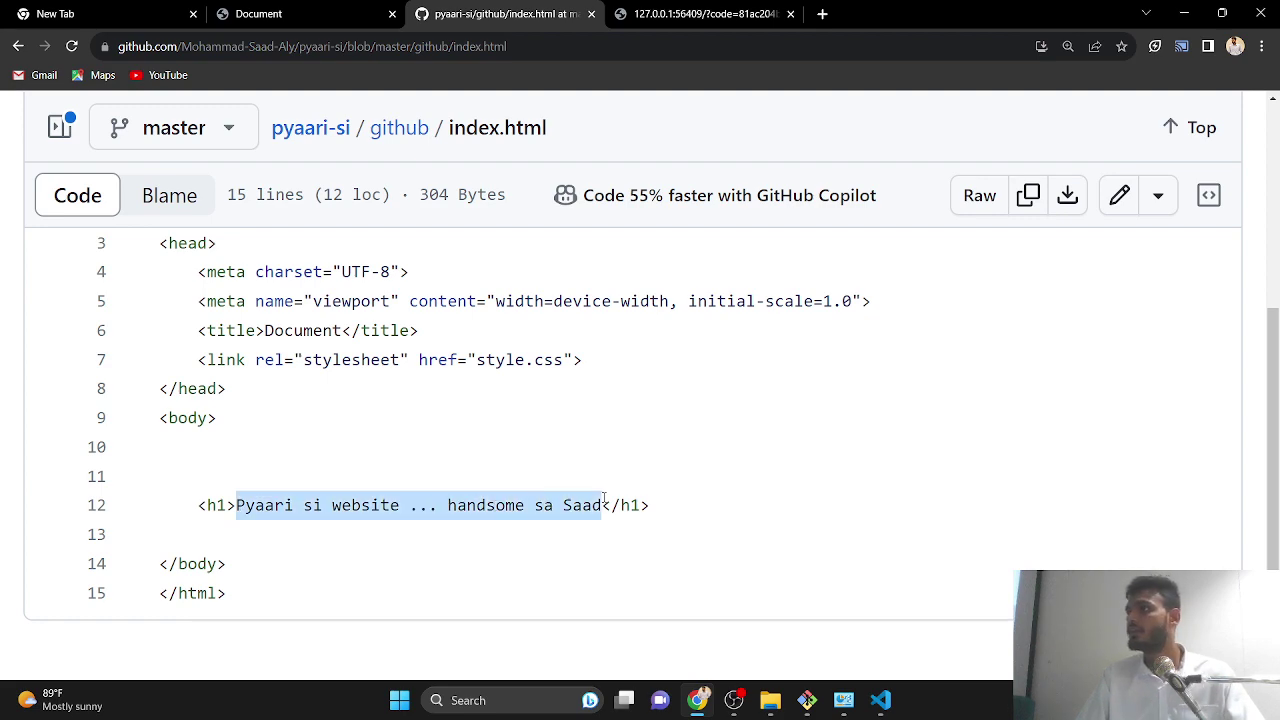
key("shift+Home")
scroll(921, 428, "up", 3)
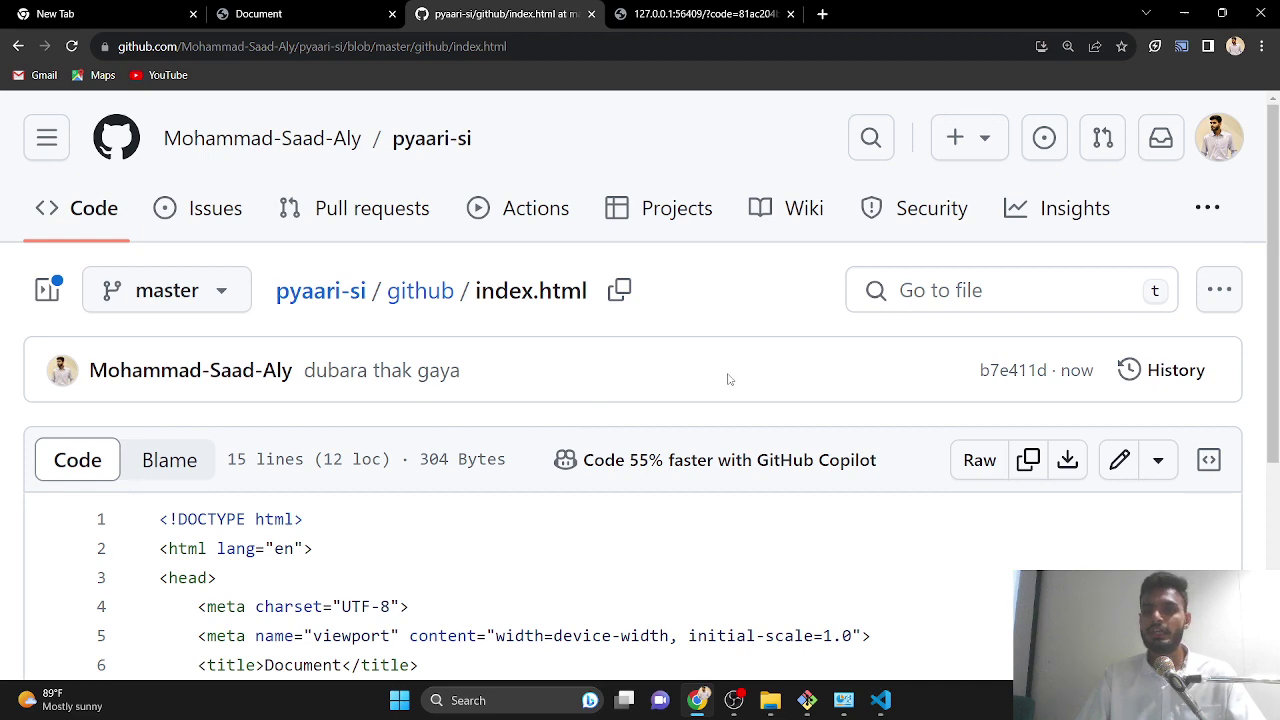
scroll(730, 375, "down", 3)
scroll(735, 373, "up", 3)
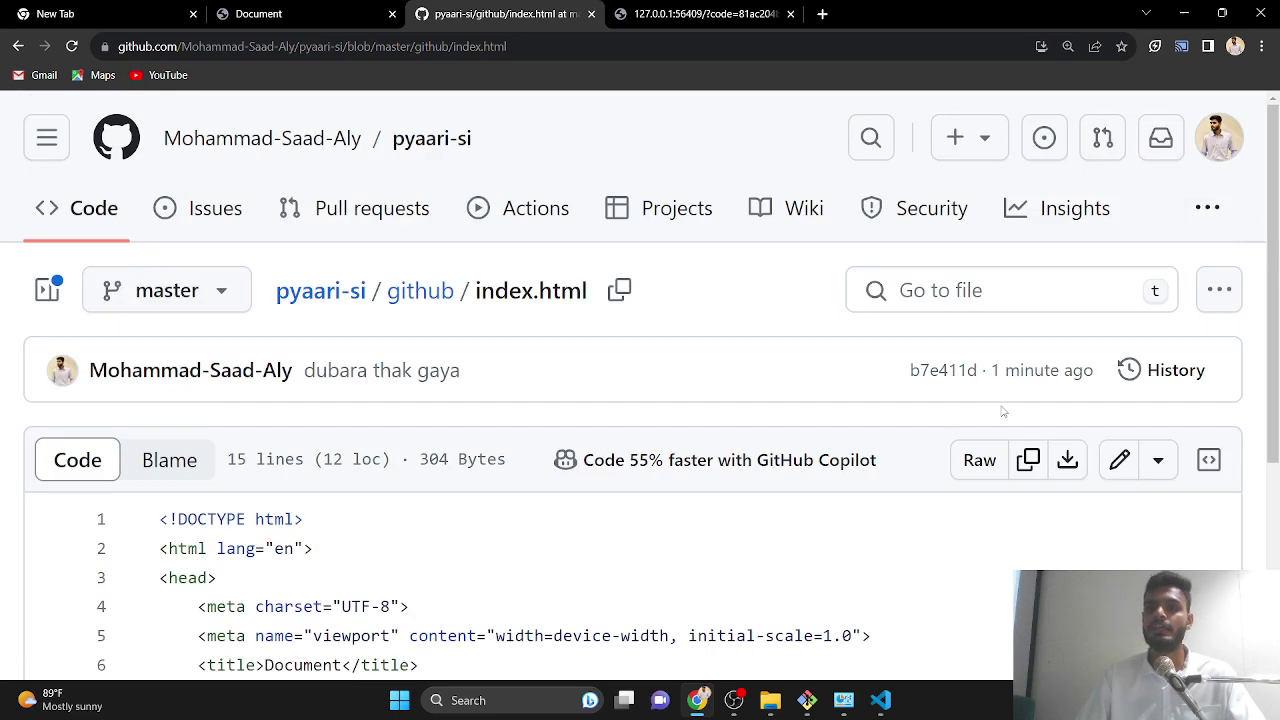
key("ctrl+0")
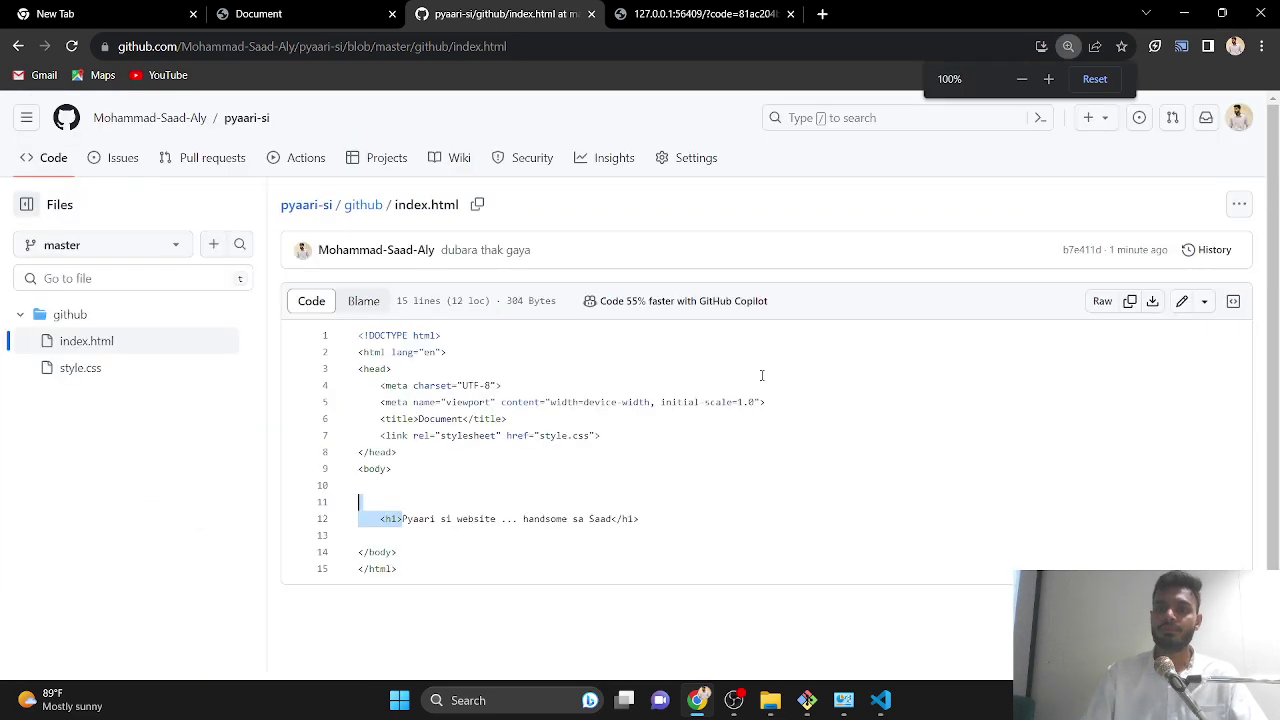
left_click(1204, 301)
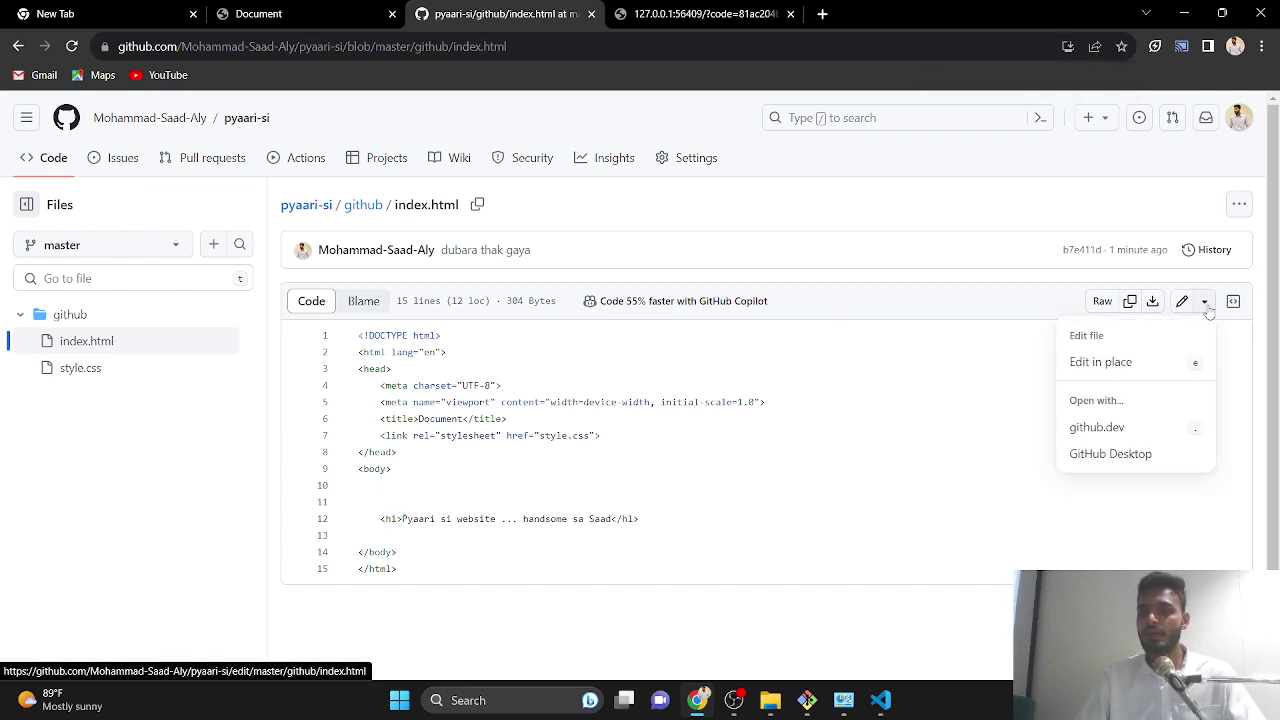
left_click(980, 360)
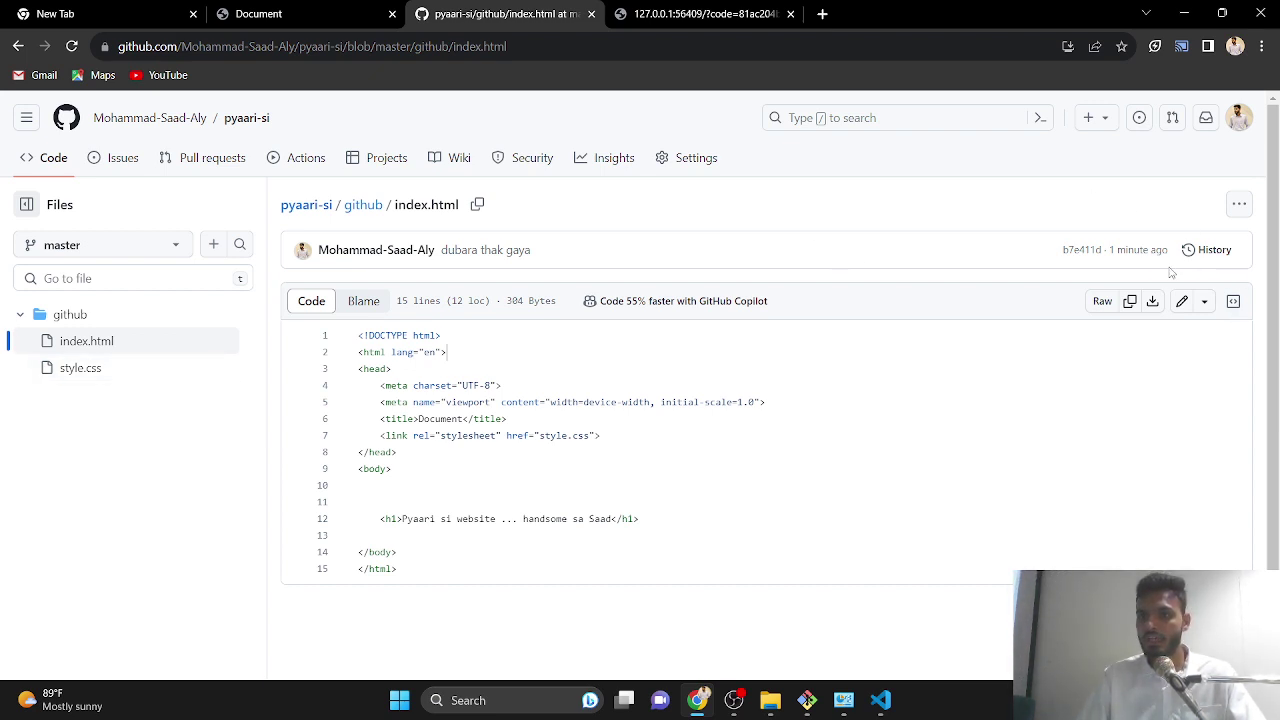
- Open index.html's commit history at 150% zoom and inspect the earlier 'thak gaya' commit's diff
left_click(1210, 258)
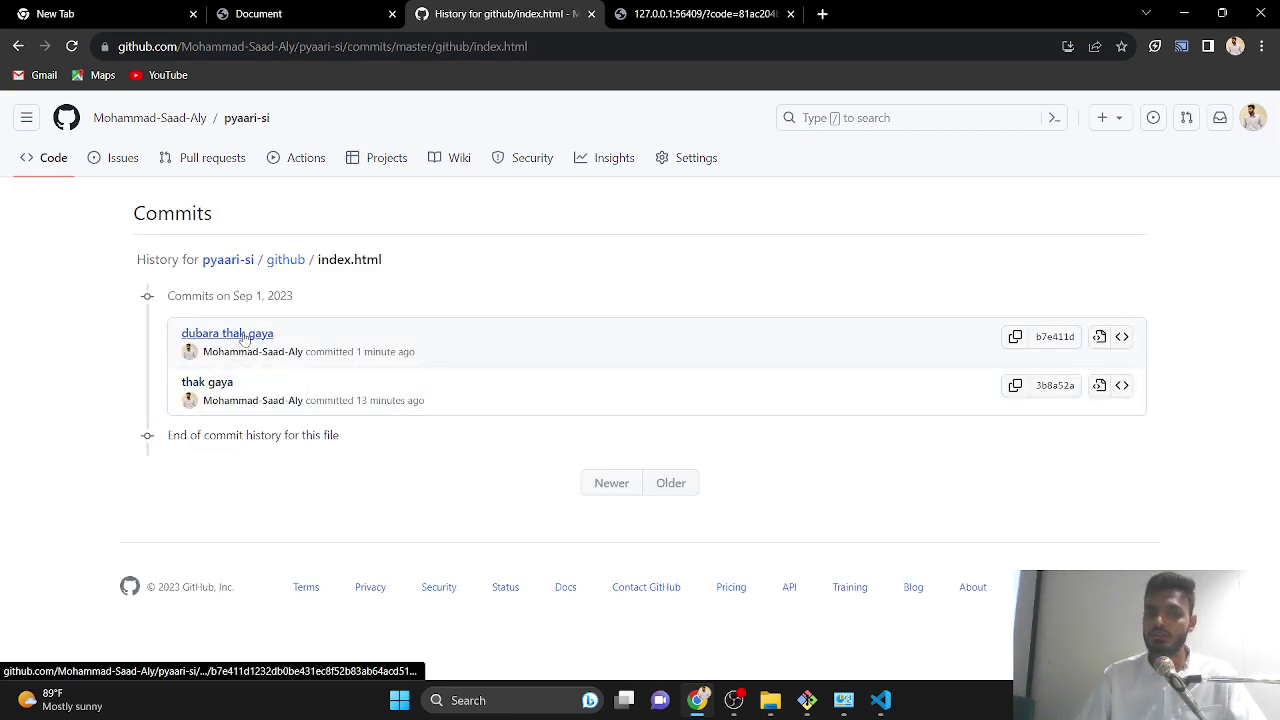
key("ctrl+plus")
key("ctrl+plus")
key("ctrl+plus")
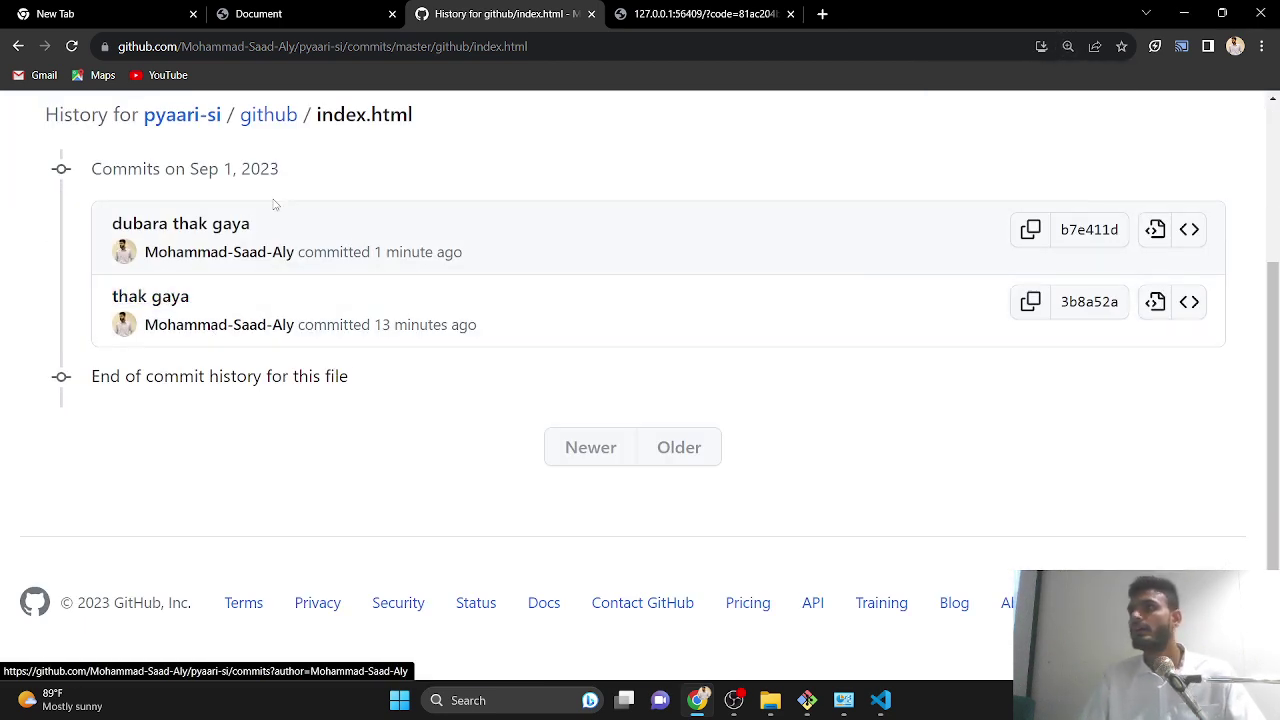
left_click(155, 297)
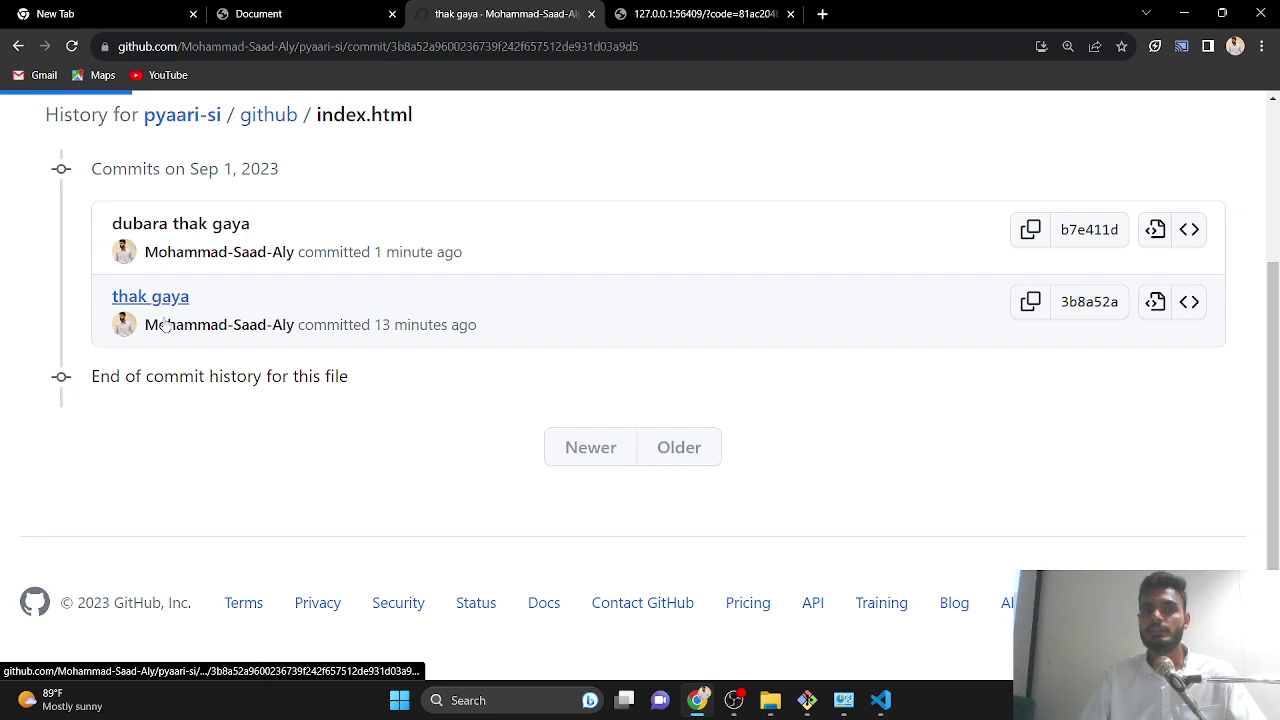
scroll(587, 461, "down", 10)
scroll(587, 461, "up", 5)
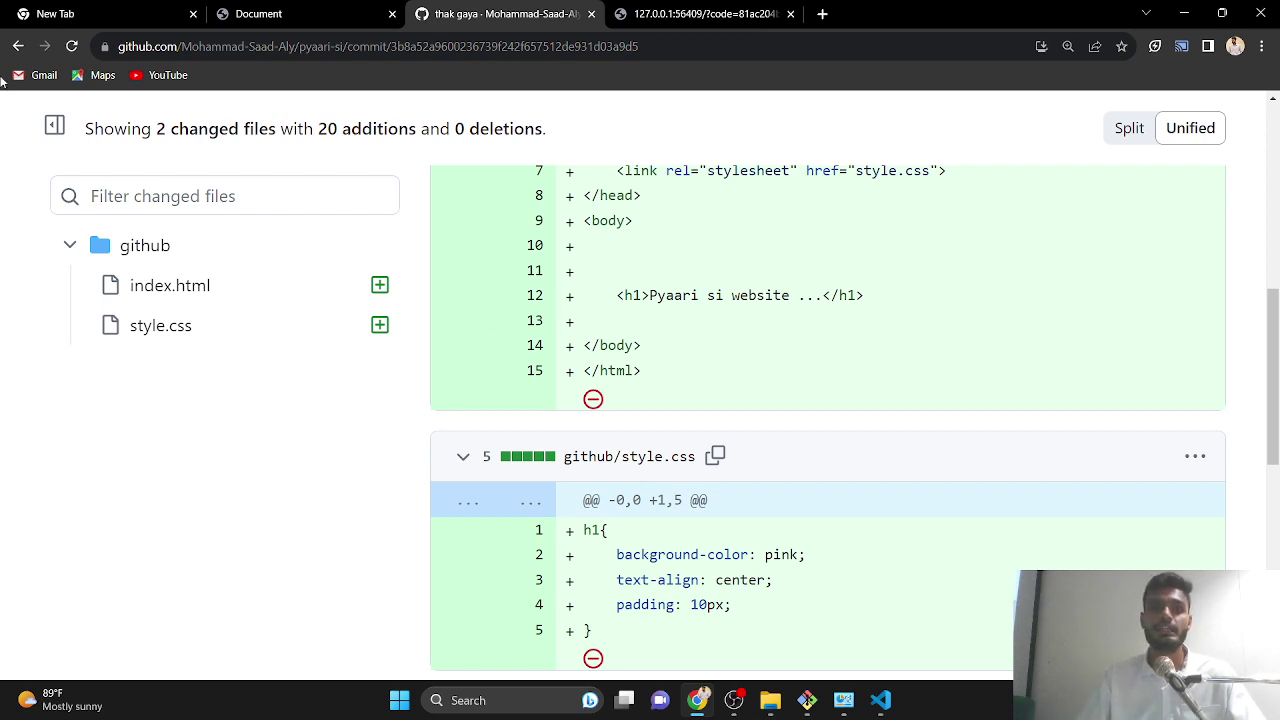
left_click(18, 46)
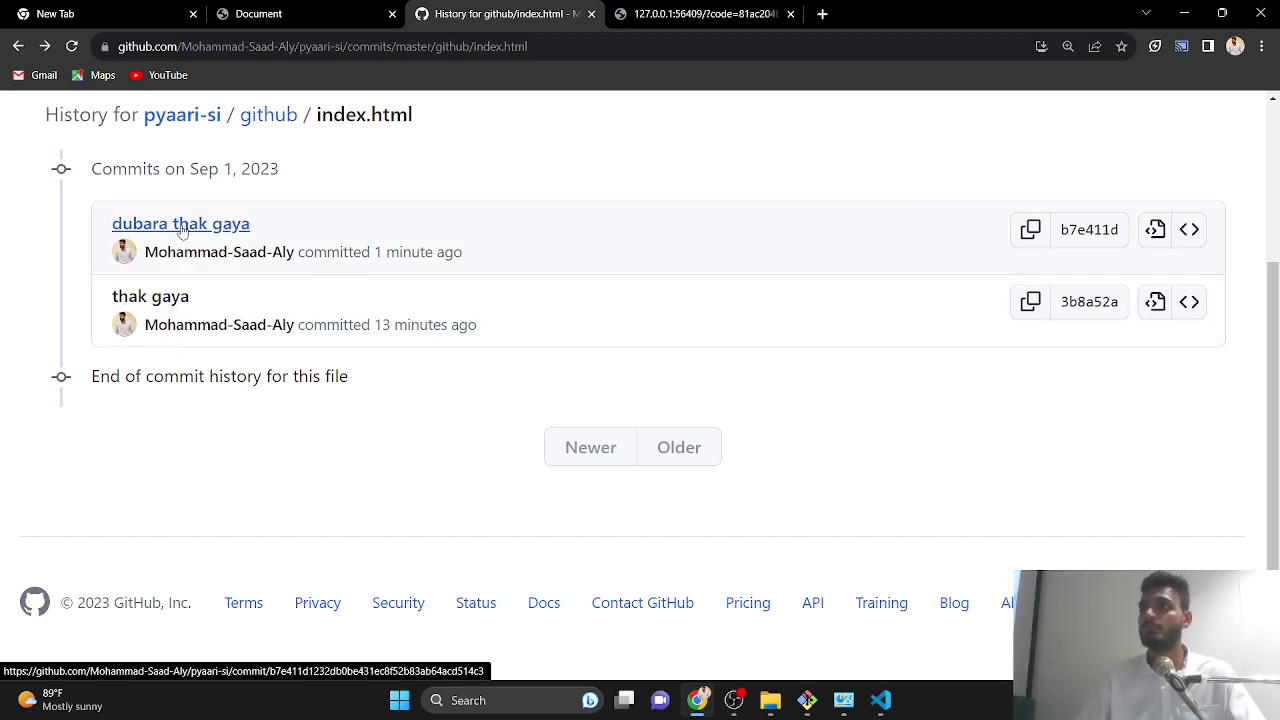
- View the 'dubara thak gaya' diff where the h1 gains 'handsome sa', then minimize Chrome
left_click(181, 229)
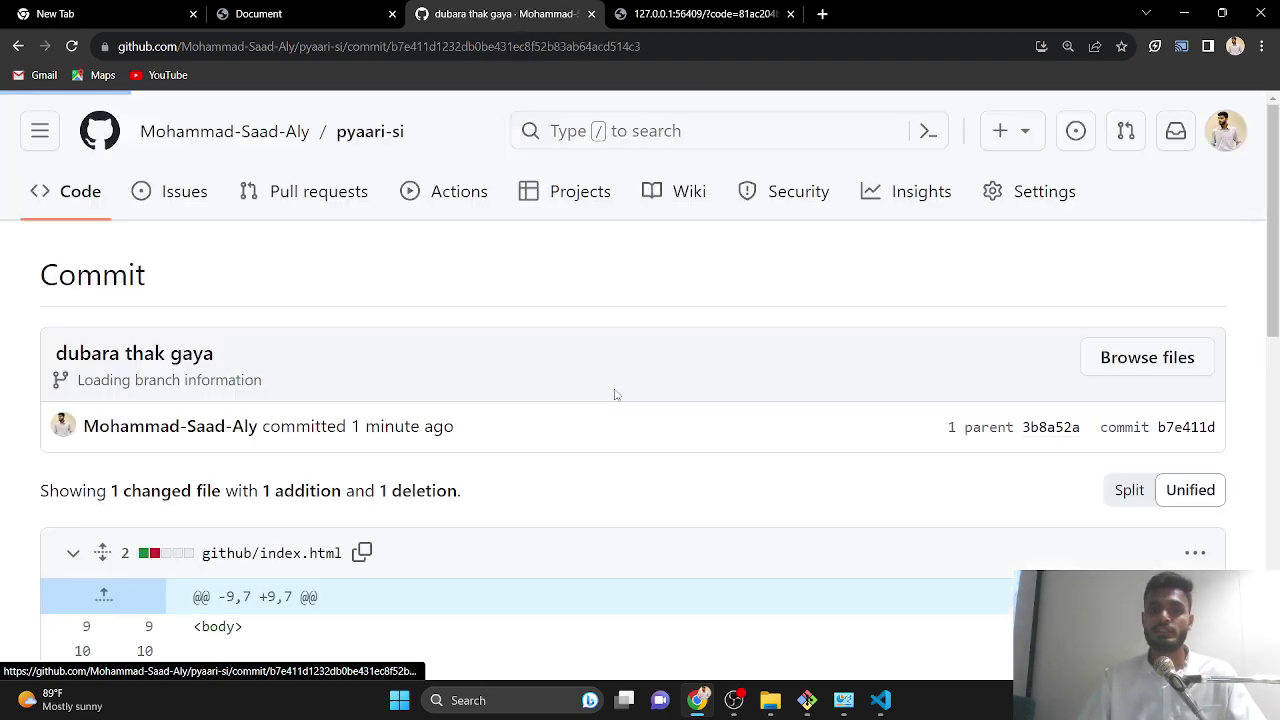
scroll(720, 410, "down", 5)
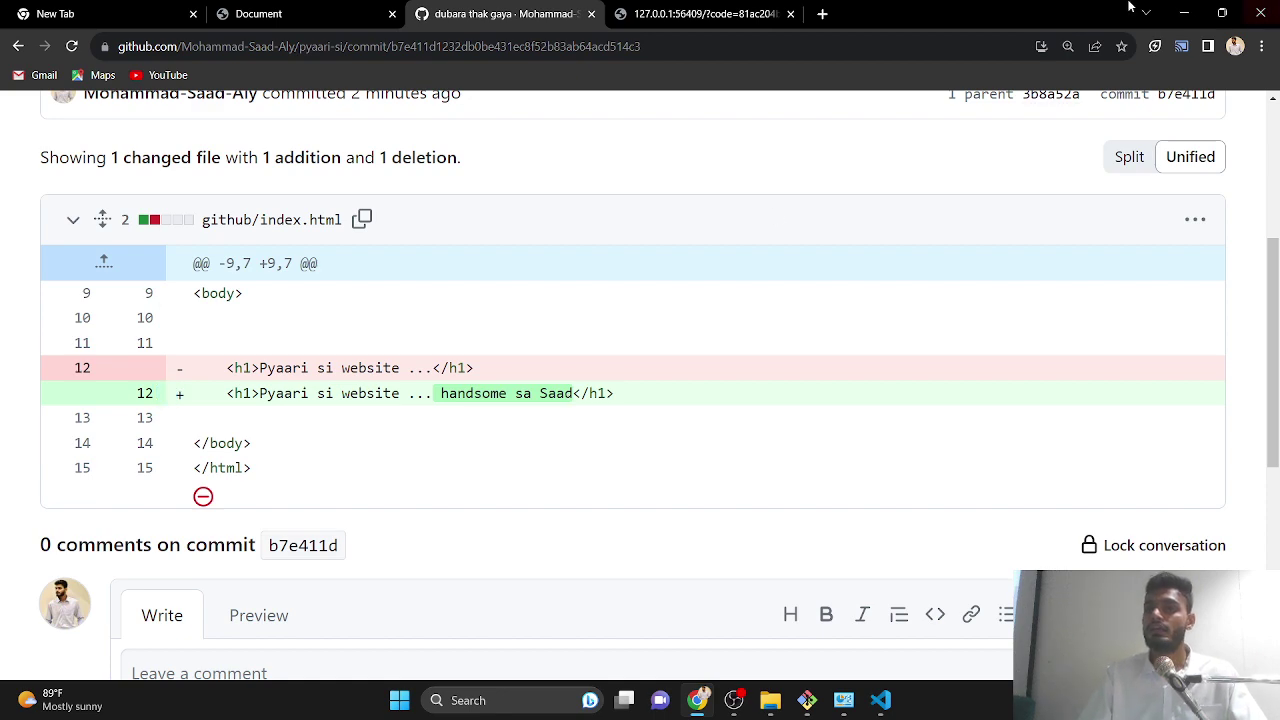
left_click(1184, 13)
- Minimize Git Bash, go up to the yajooj majooj folder in File Explorer, and select .git
left_click(1183, 77)
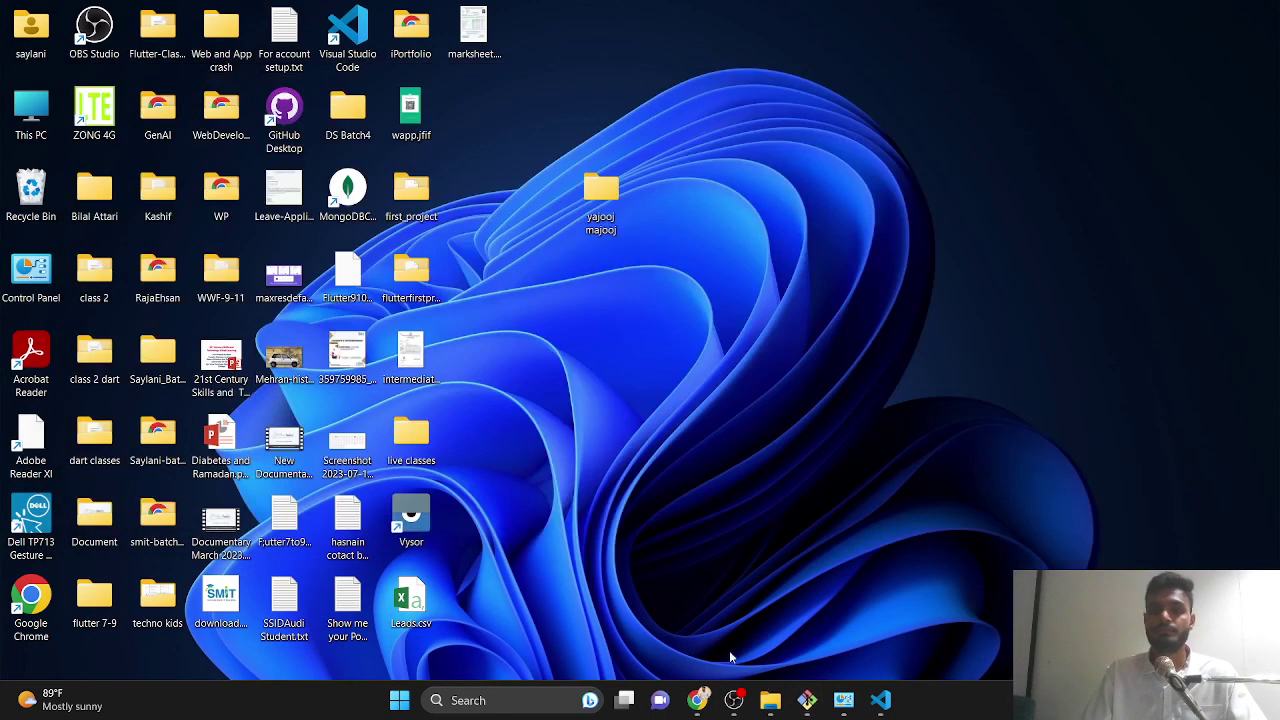
left_click(770, 700)
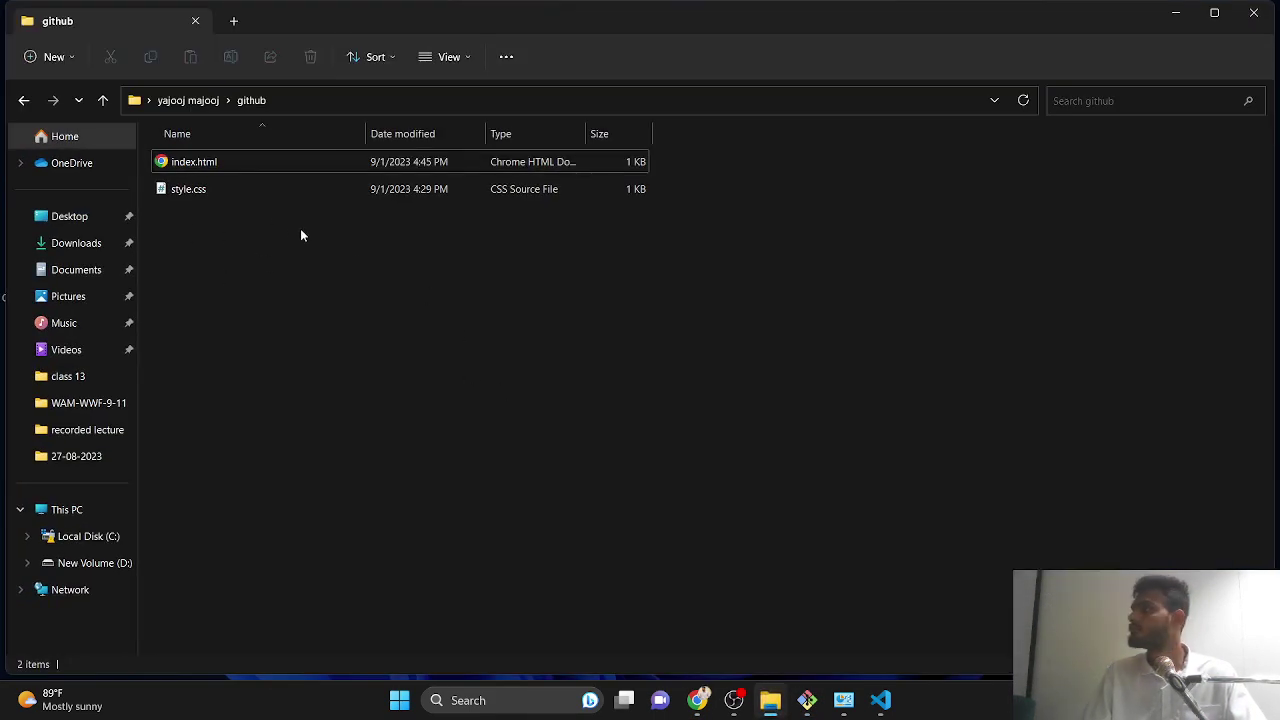
key("BackSpace")
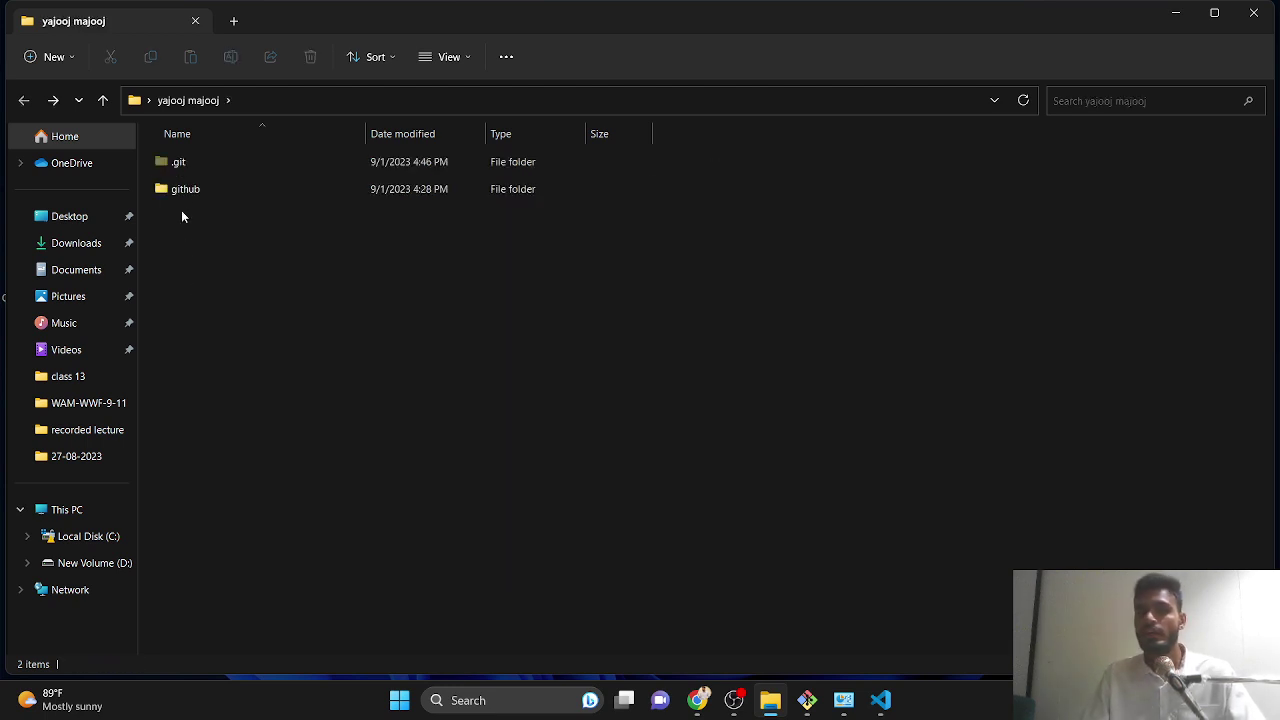
left_click(175, 170)
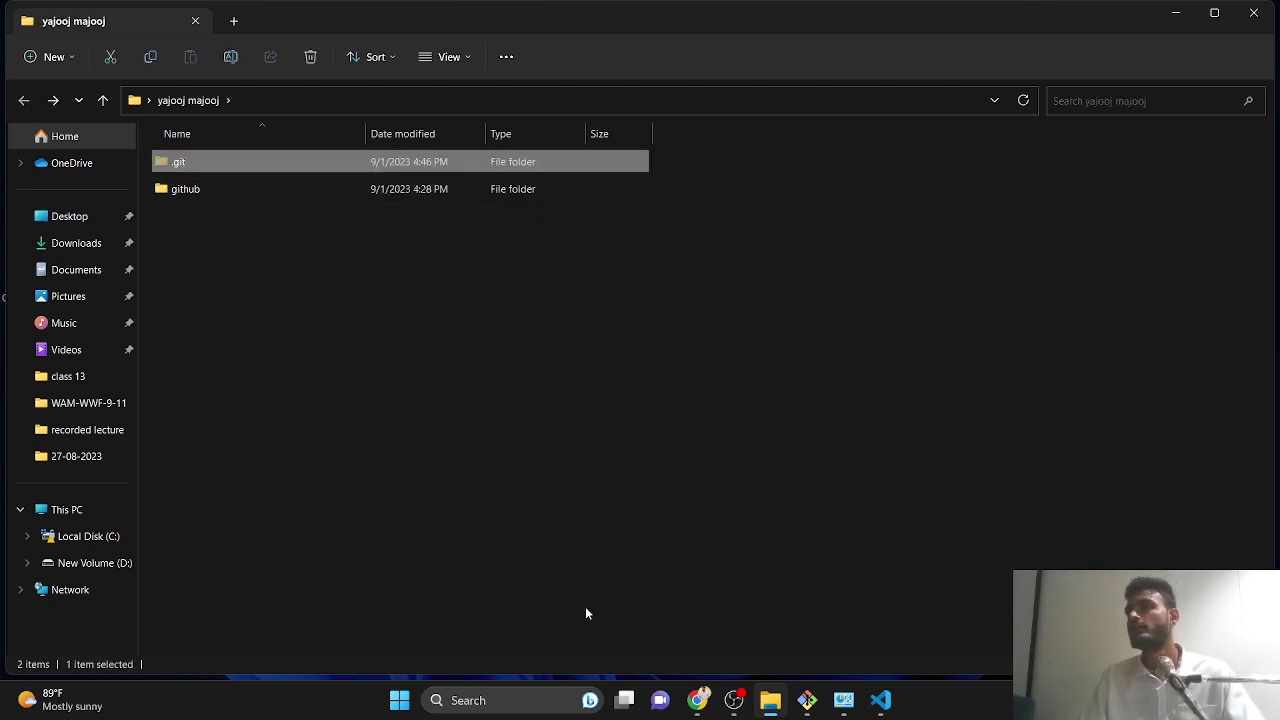
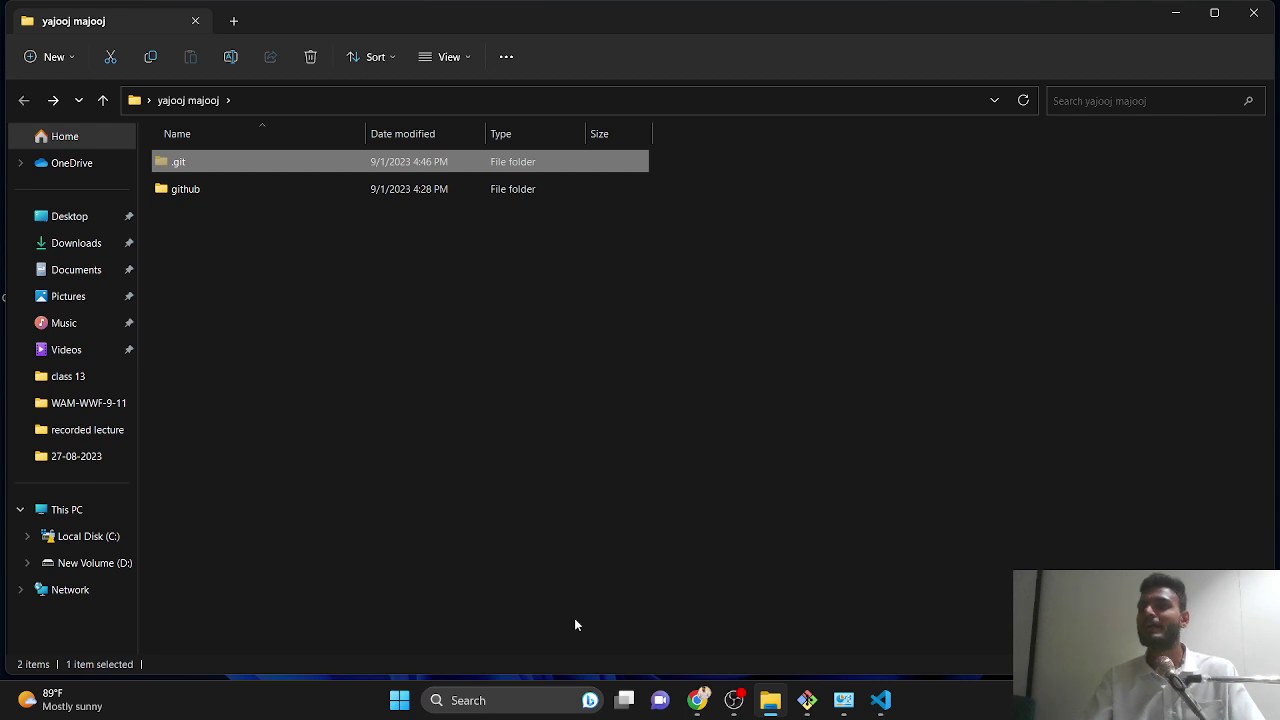
- In a new Chrome tab, search 'netlify' and open the netlify.com result
left_click(1176, 12)
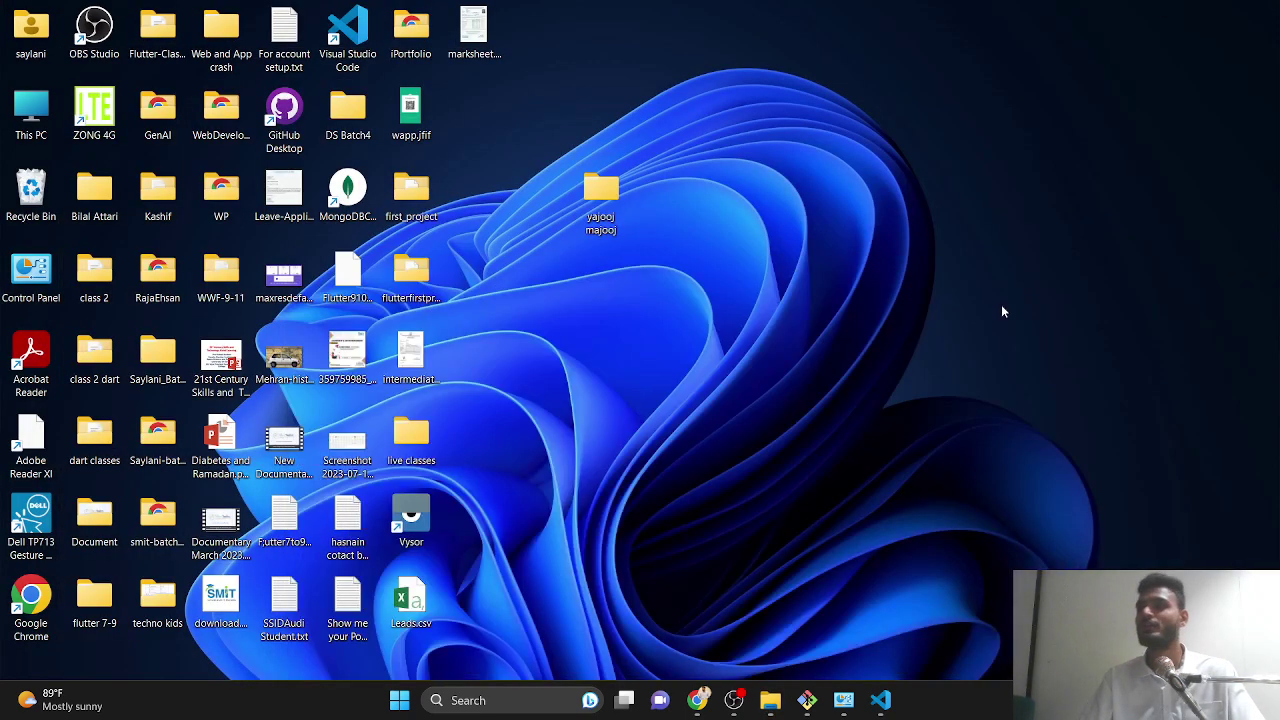
left_click(697, 700)
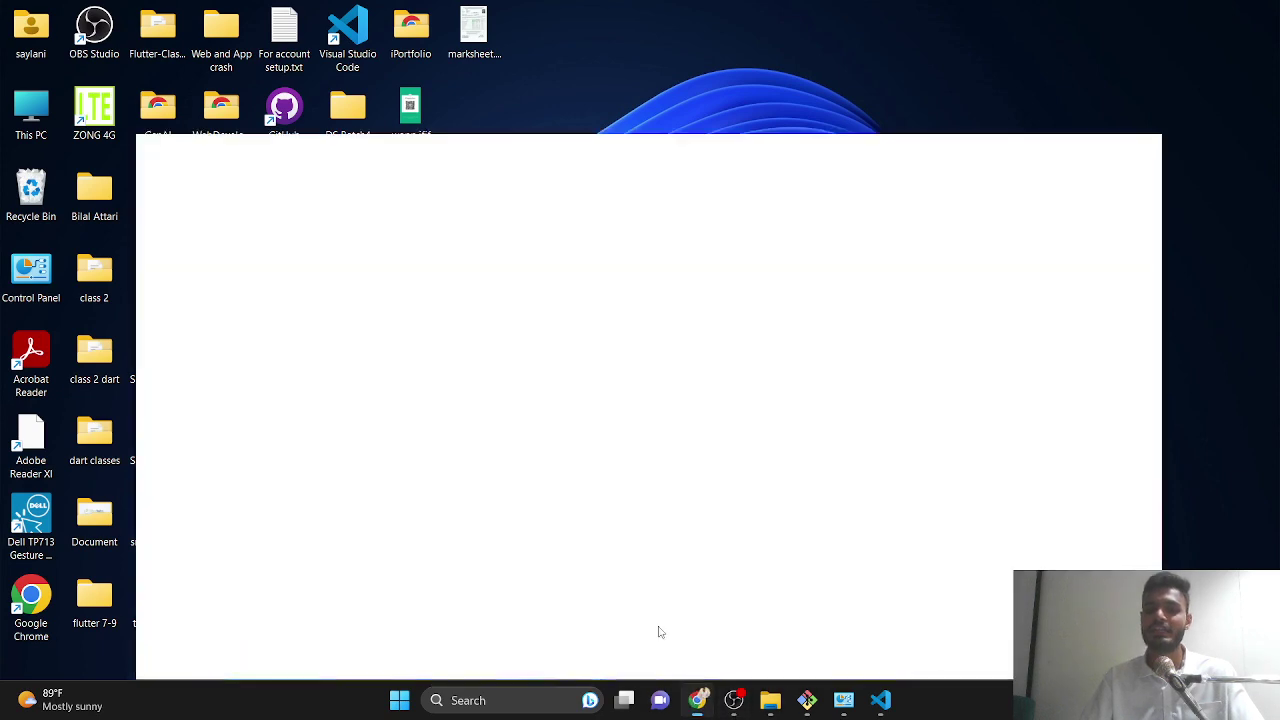
left_click(821, 14)
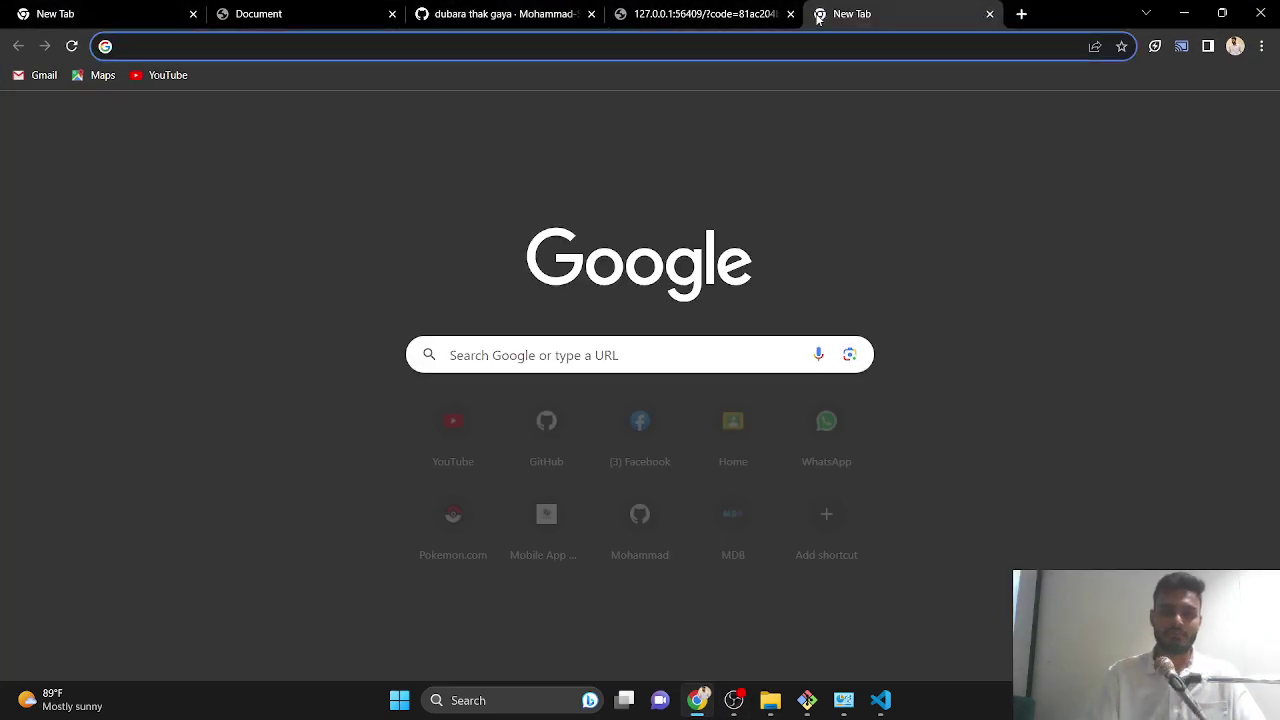
type("netlify")
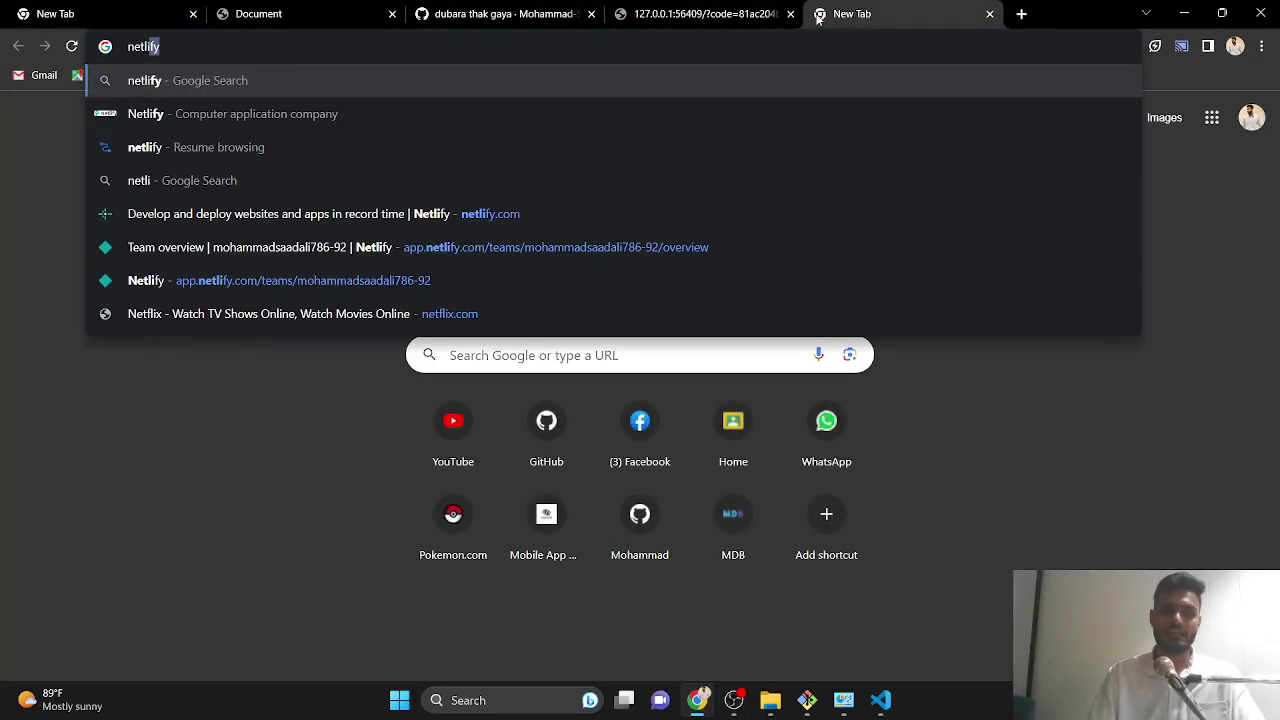
key("Return")
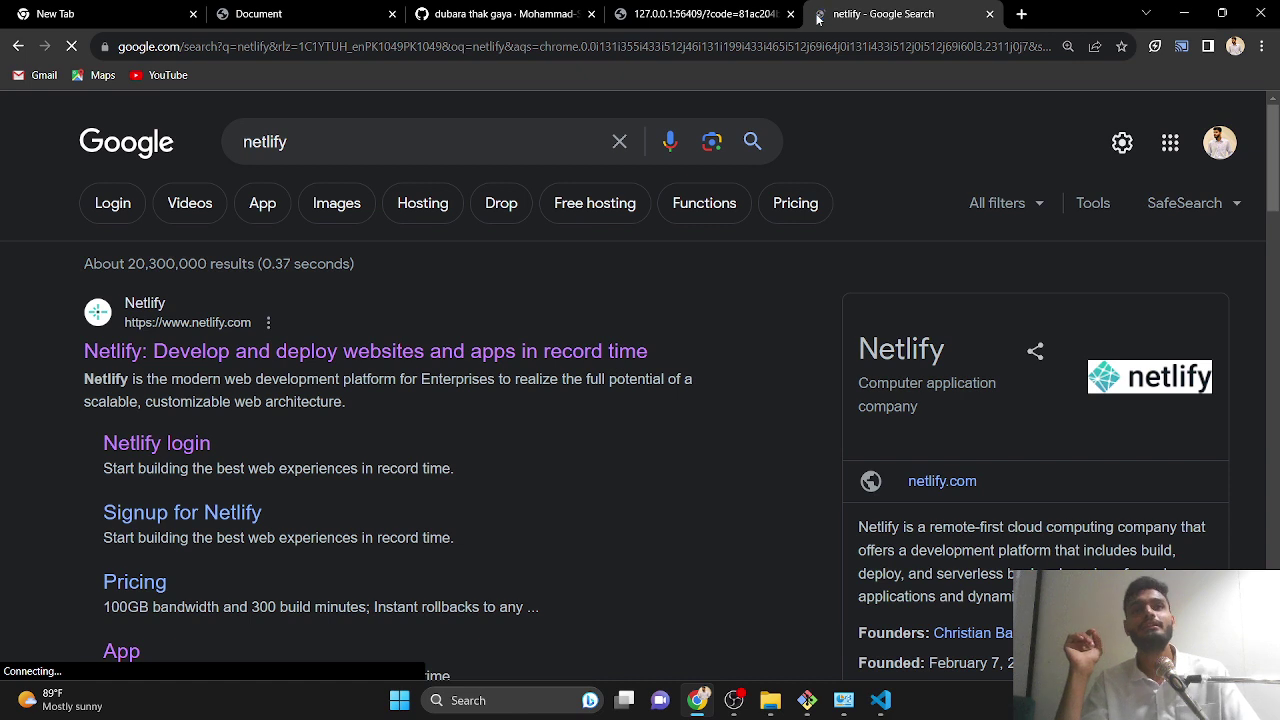
left_click(323, 366)
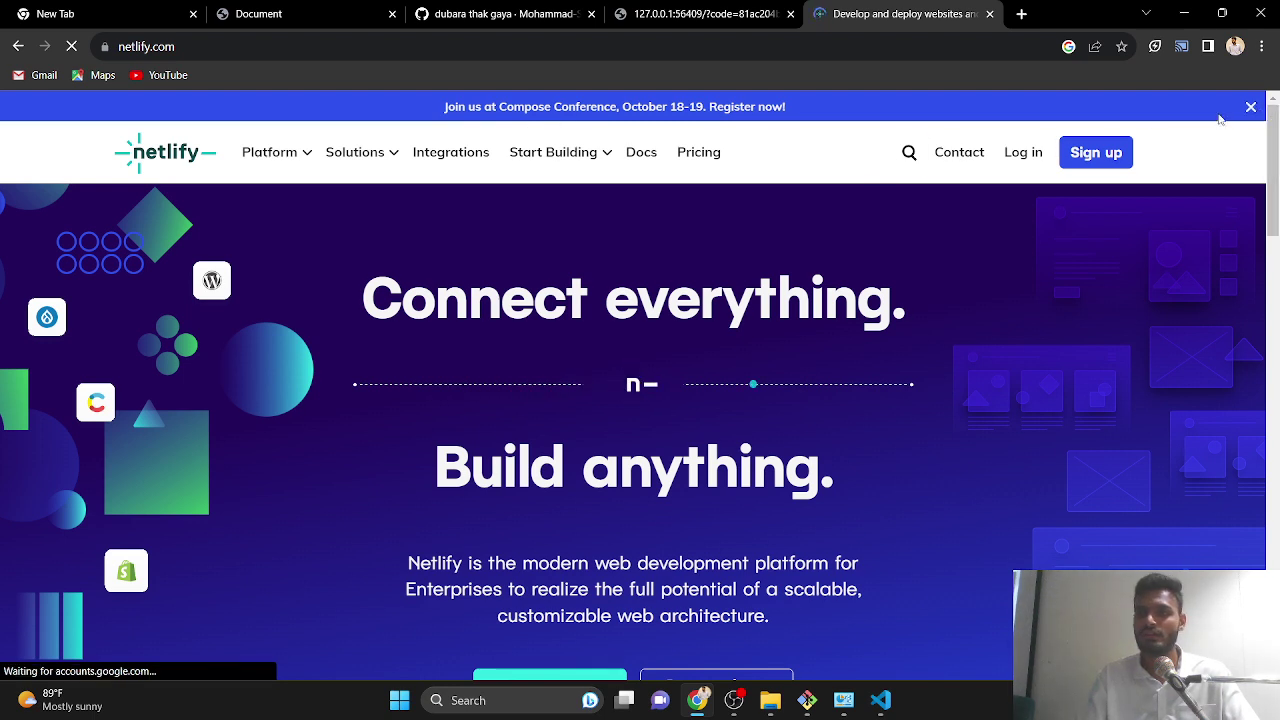
- Dismiss the conference banner, return from the login page, and go to Netlify's Sign up page
left_click(1250, 106)
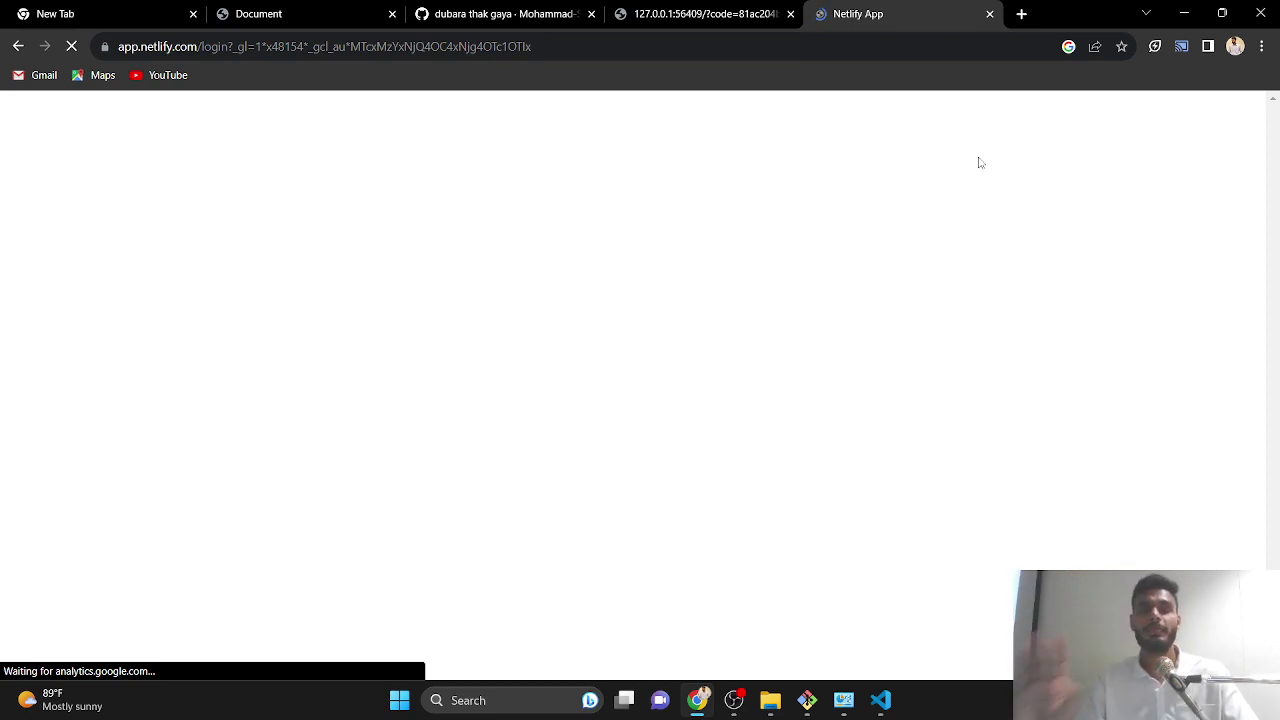
left_click(16, 46)
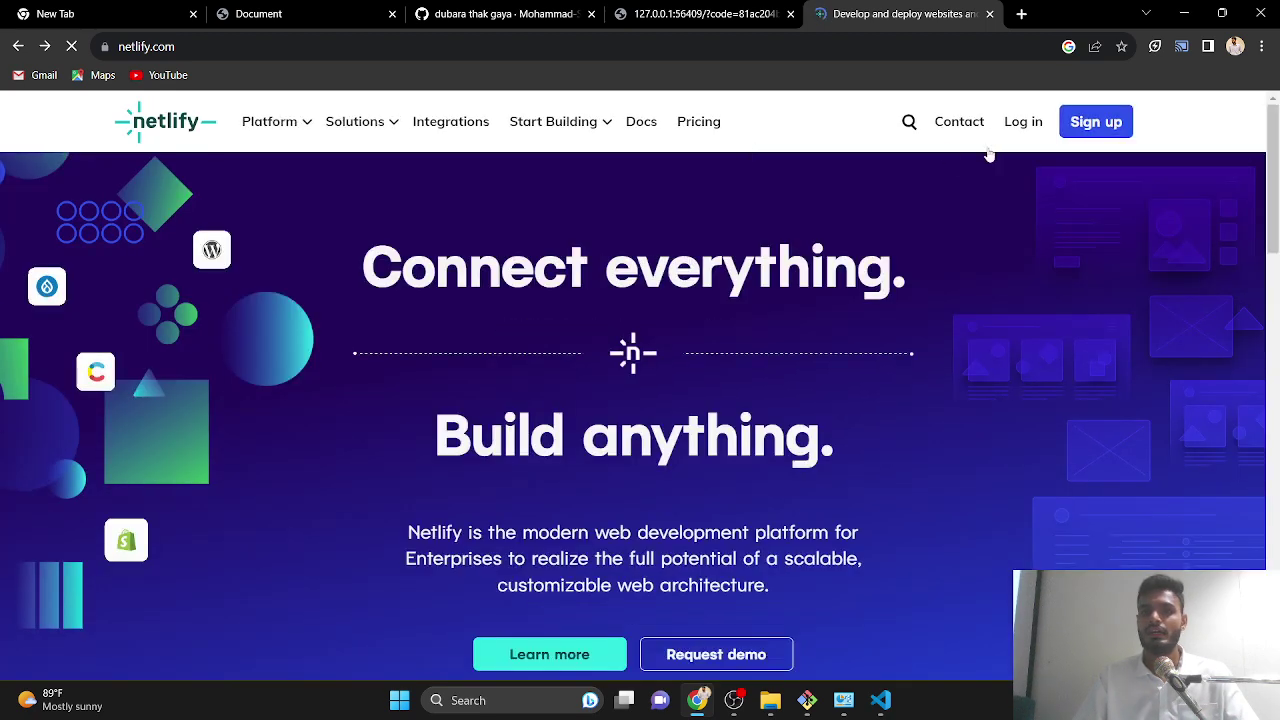
left_click(1091, 128)
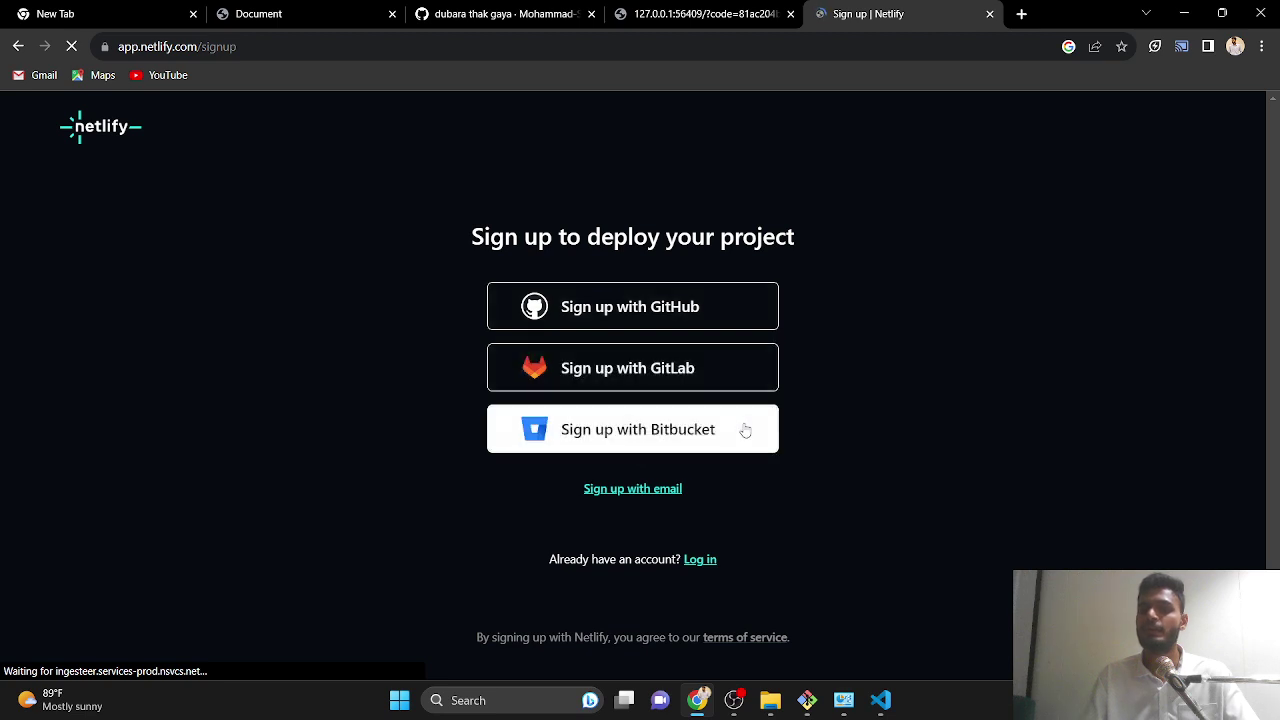
- Choose email sign-up, replace the autofilled email with the new address, and clear the password
left_click(643, 489)
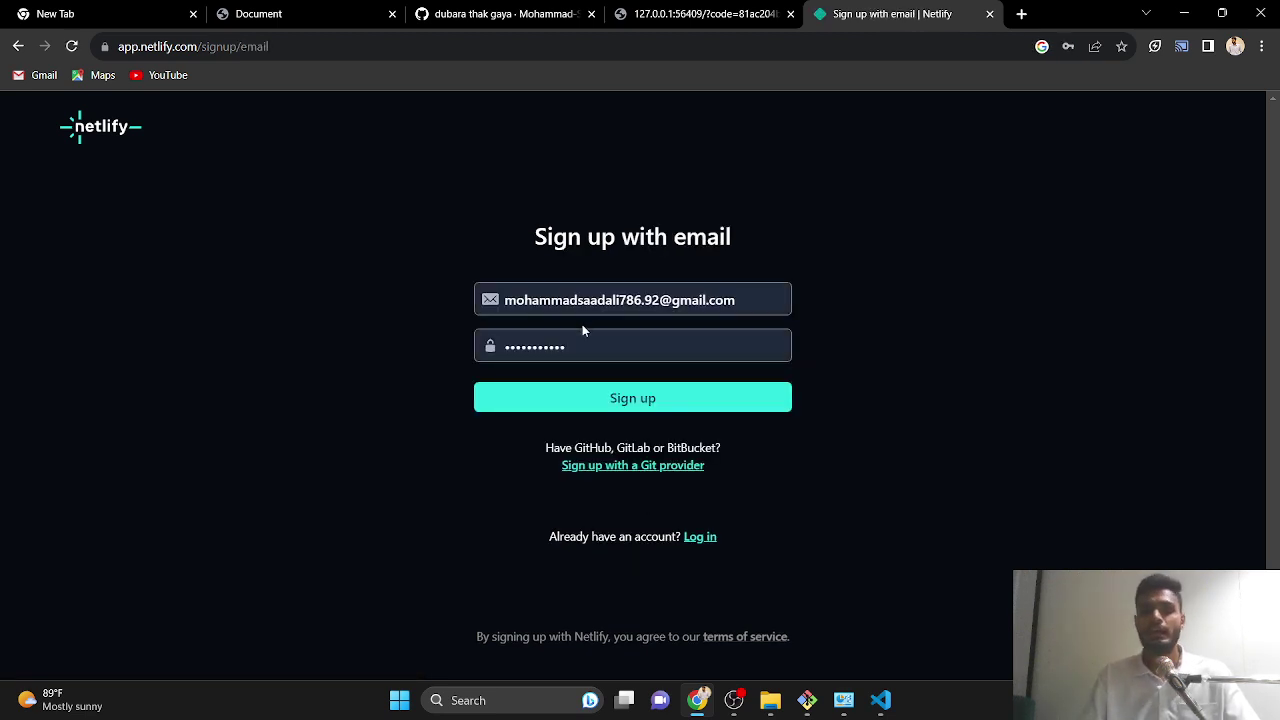
left_click_drag(761, 308, 444, 303)
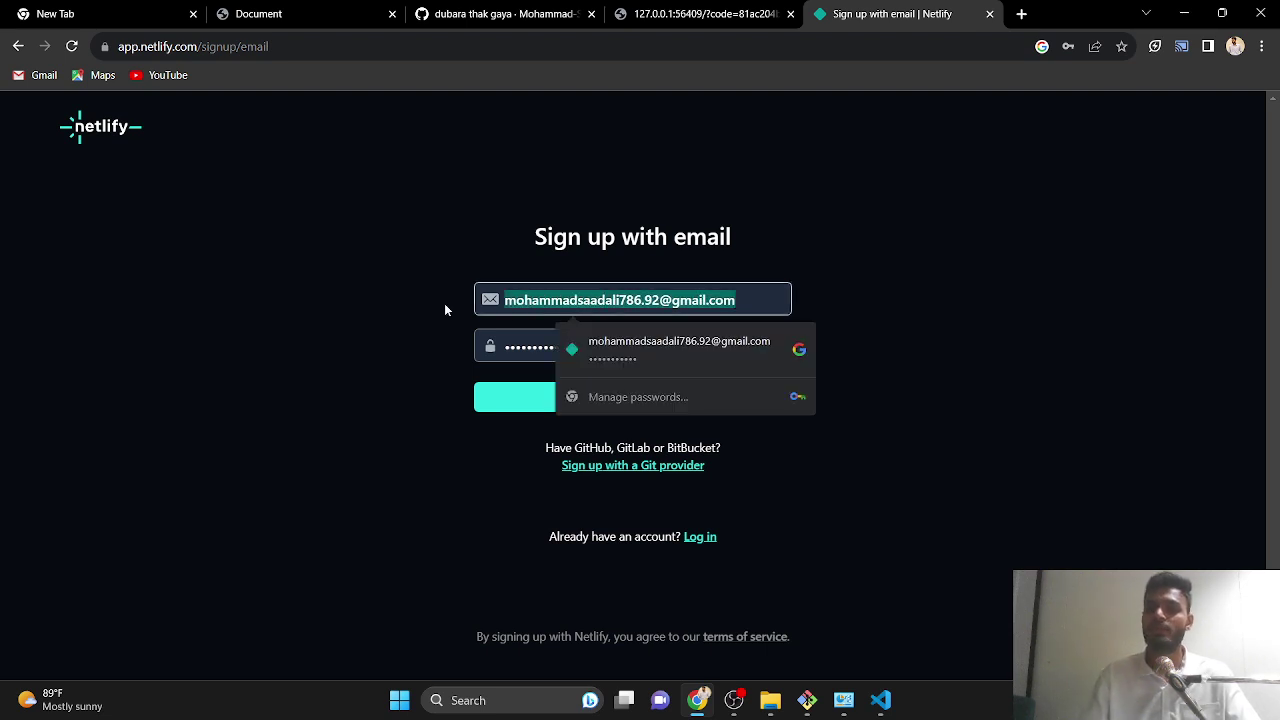
key("BackSpace")
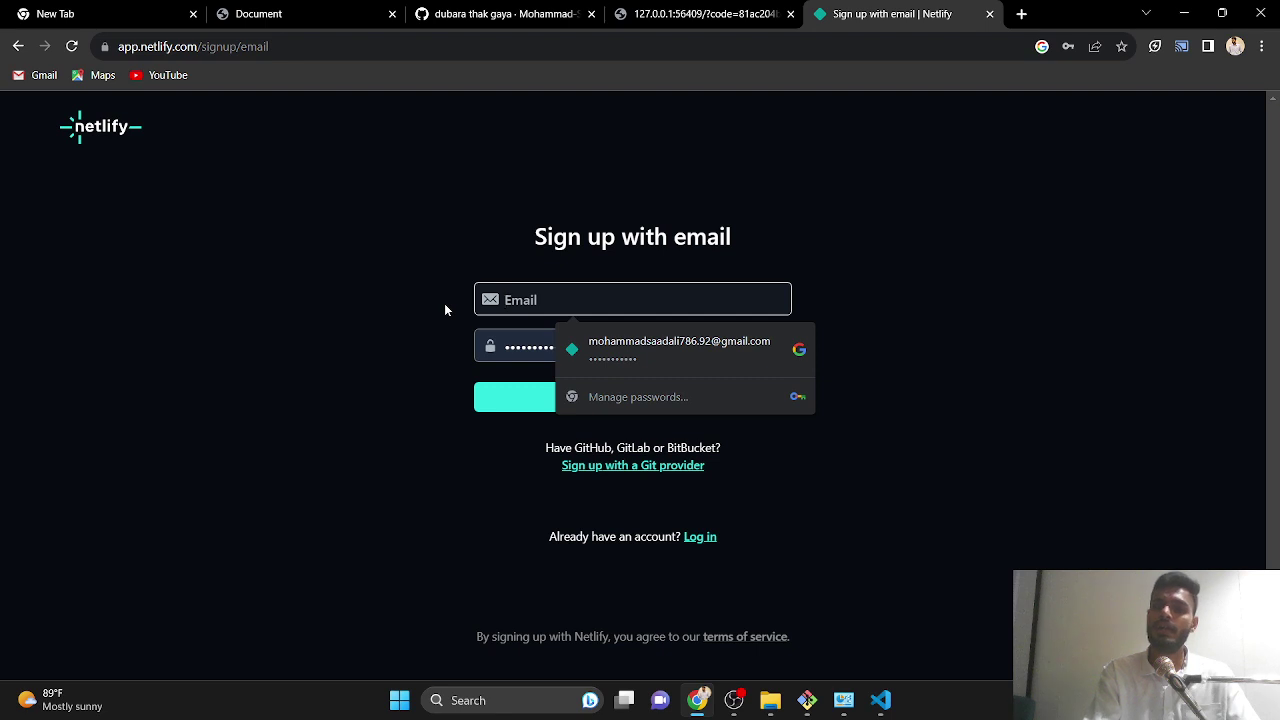
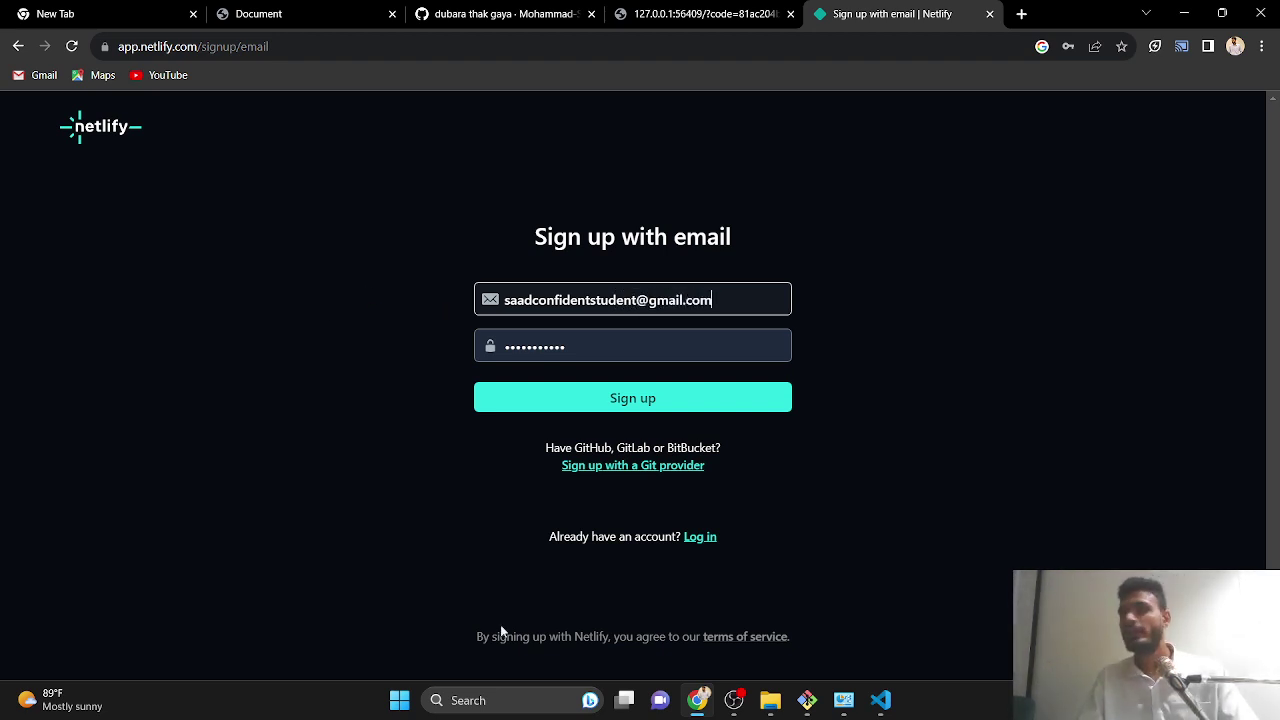
double_click(624, 352)
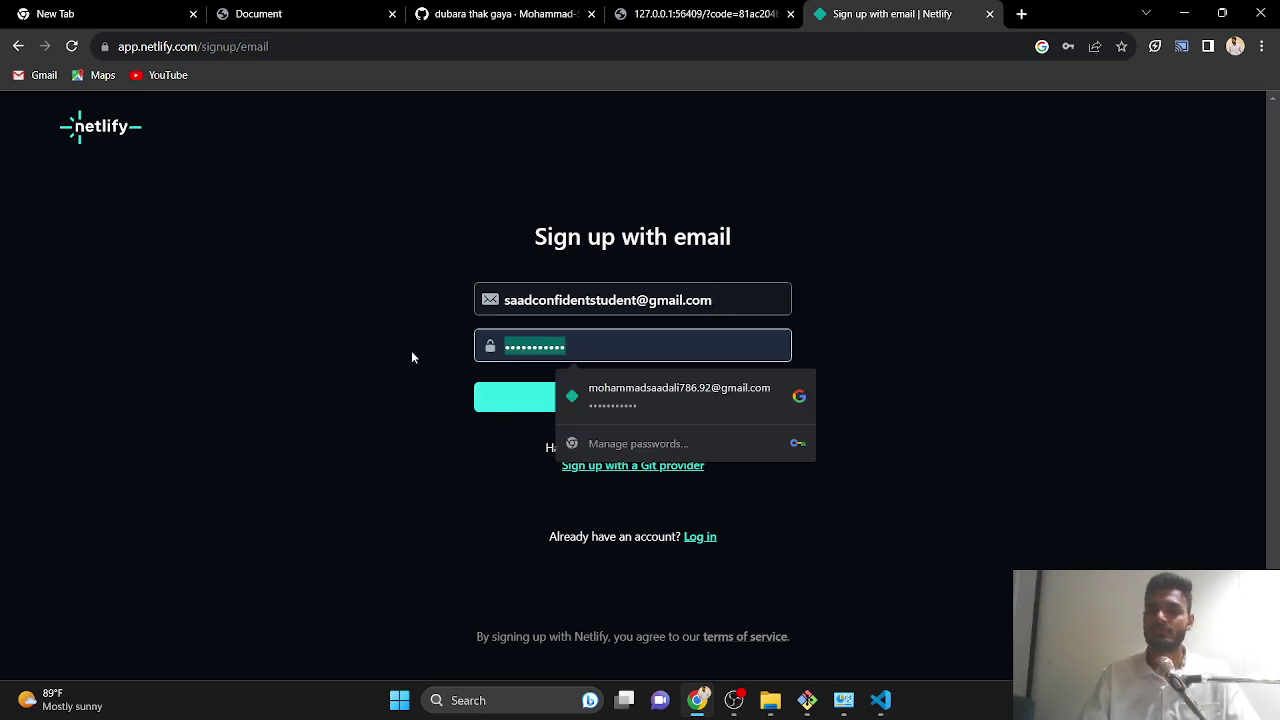
key("BackSpace")
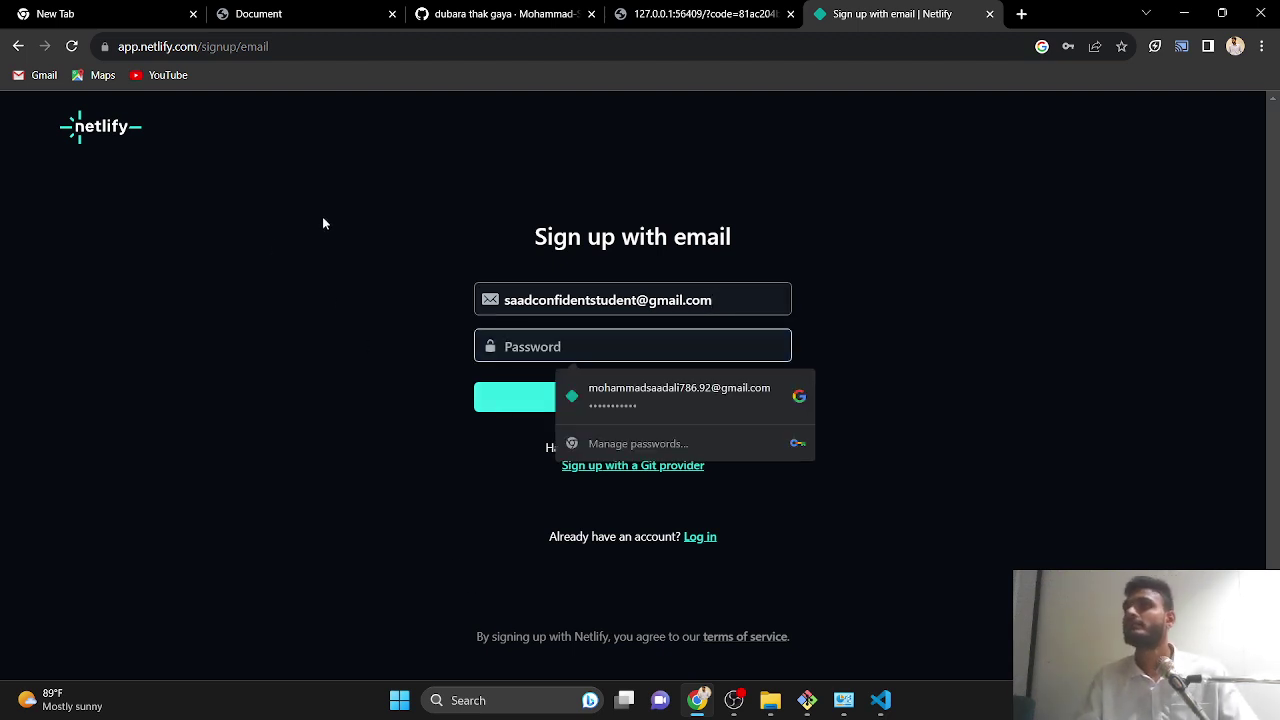
- Open a new Chrome incognito window
right_click(319, 315)
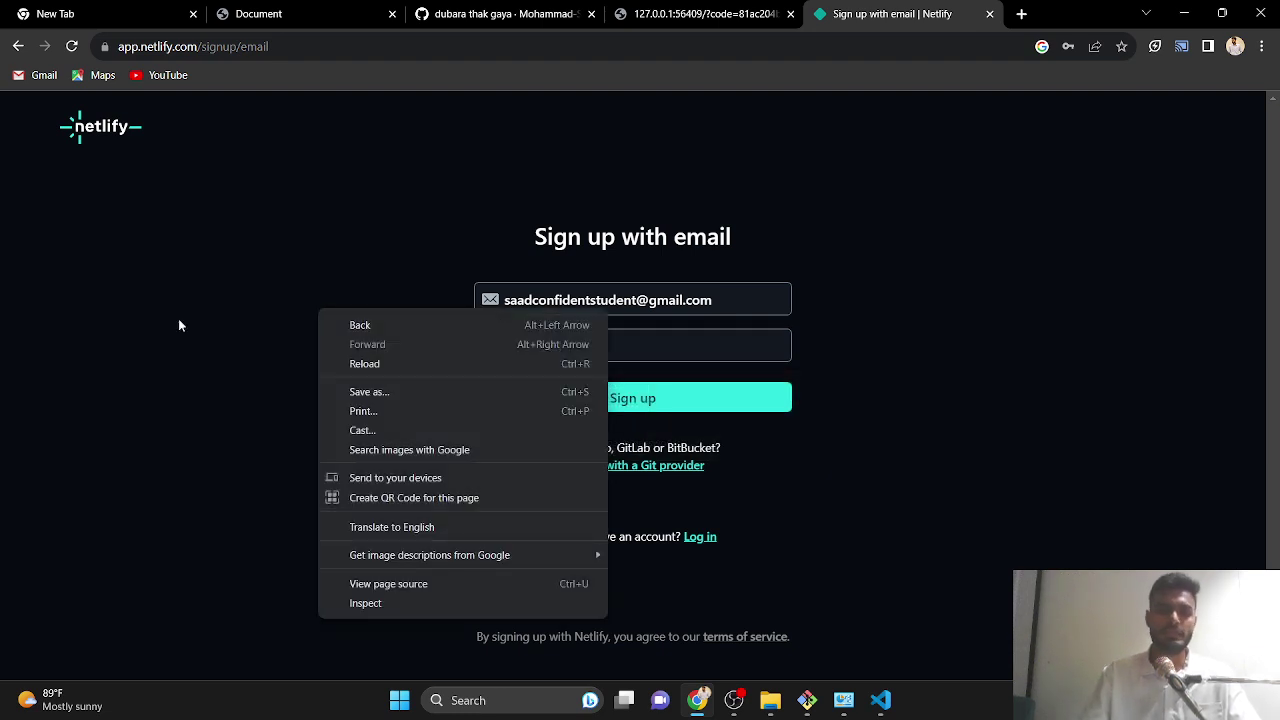
left_click(133, 230)
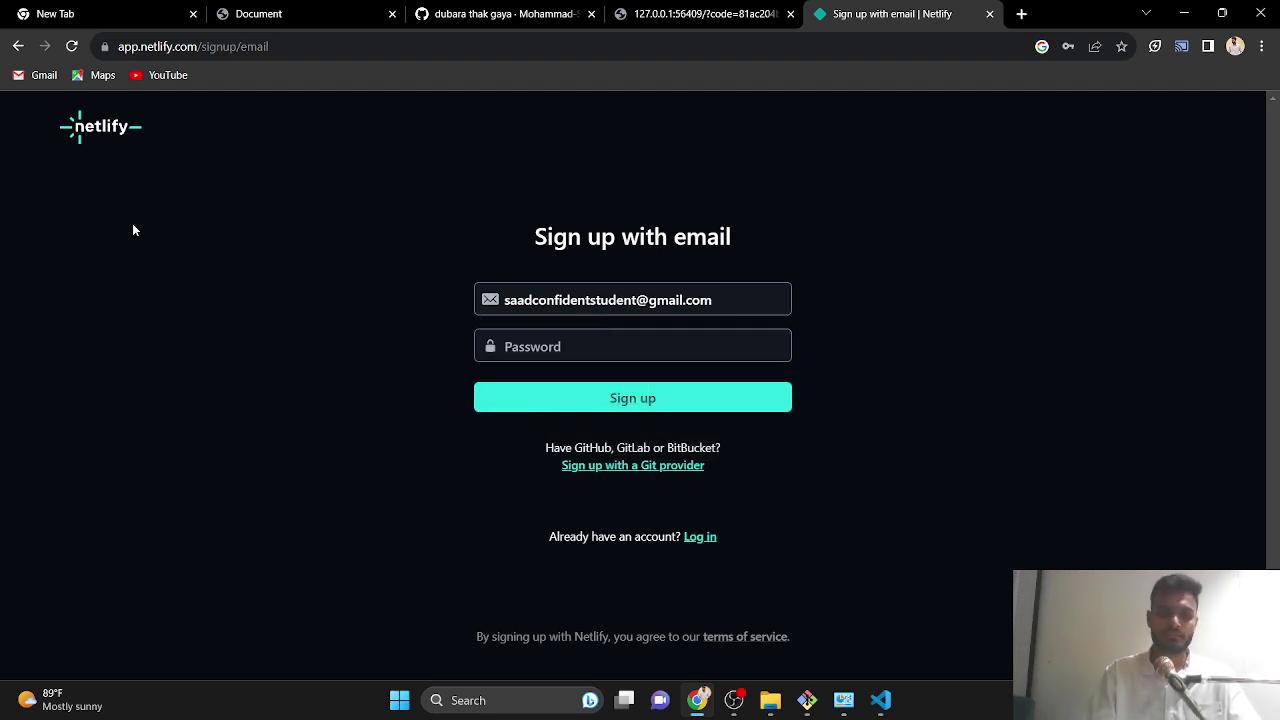
key("ctrl+shift+n")
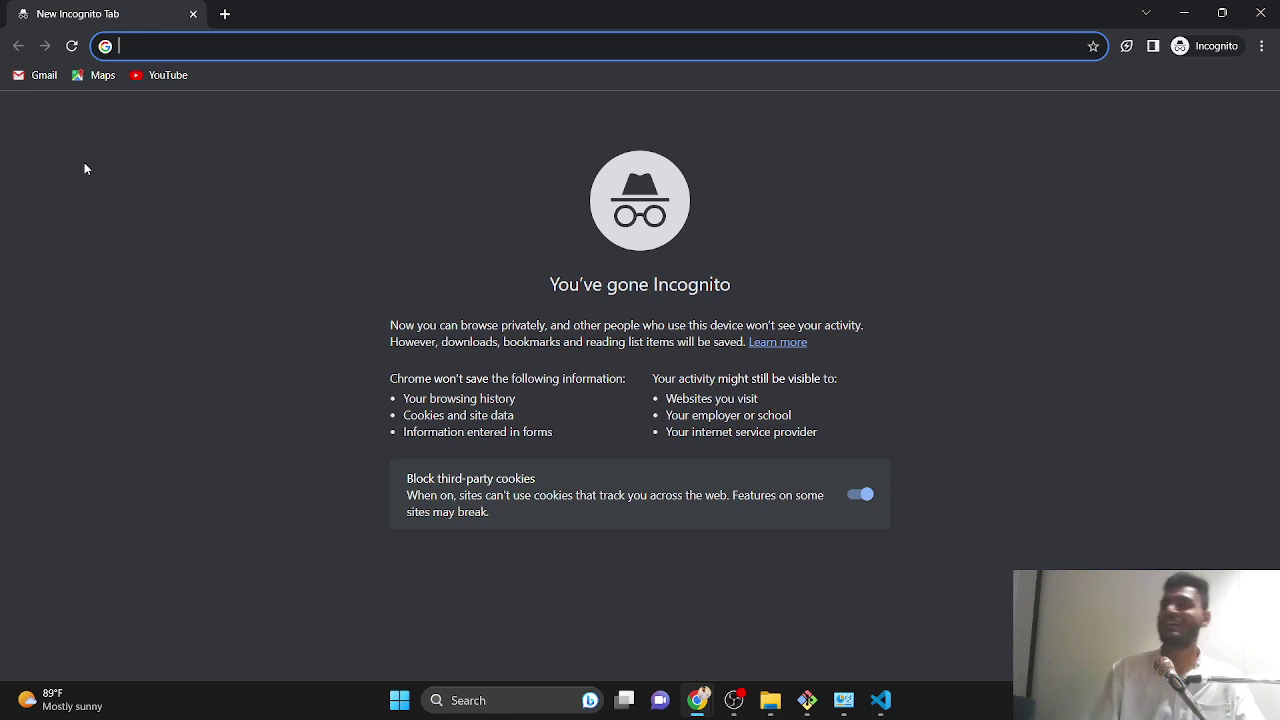
- Go to gmail.com and sign in with the account's email and password
type("gmail.co")
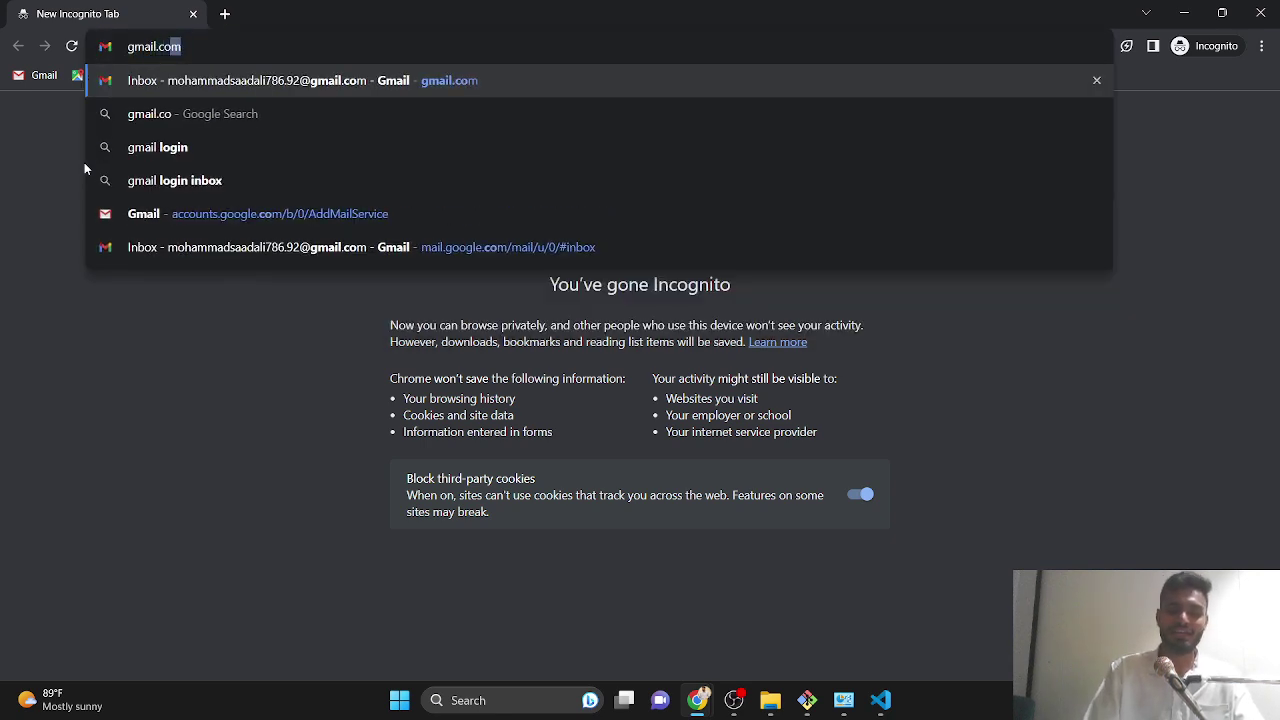
key("Return")
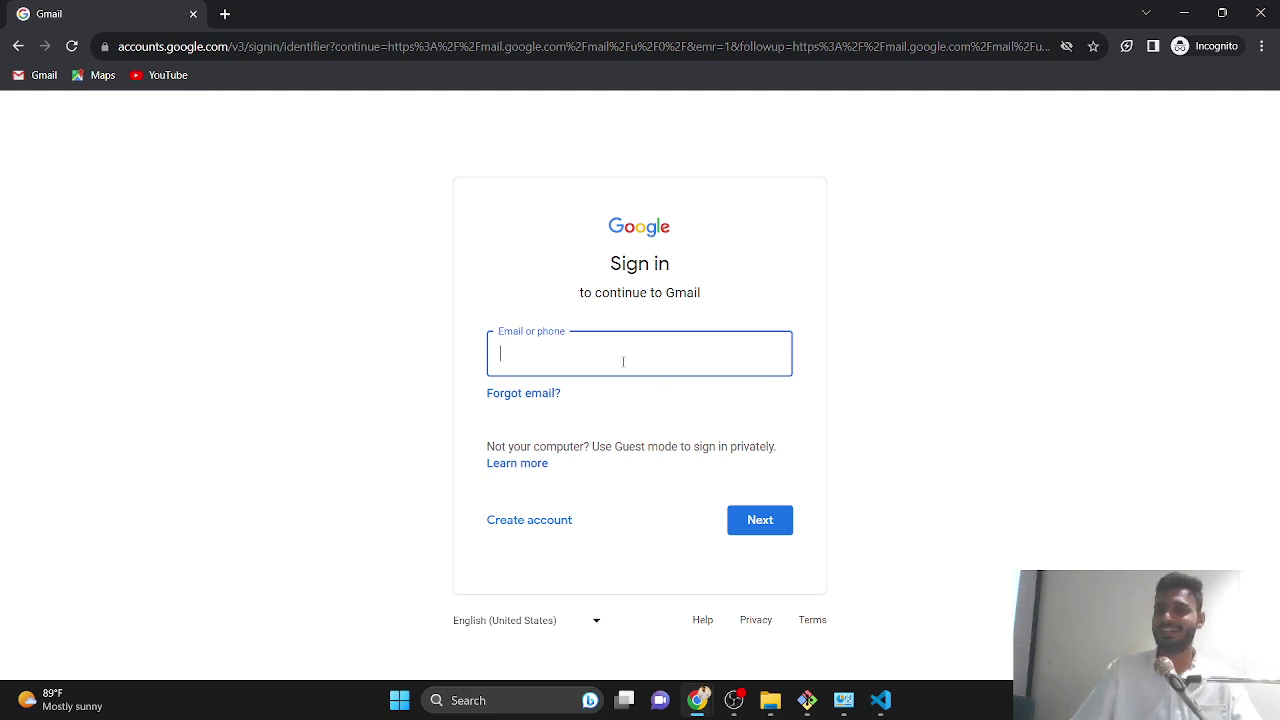
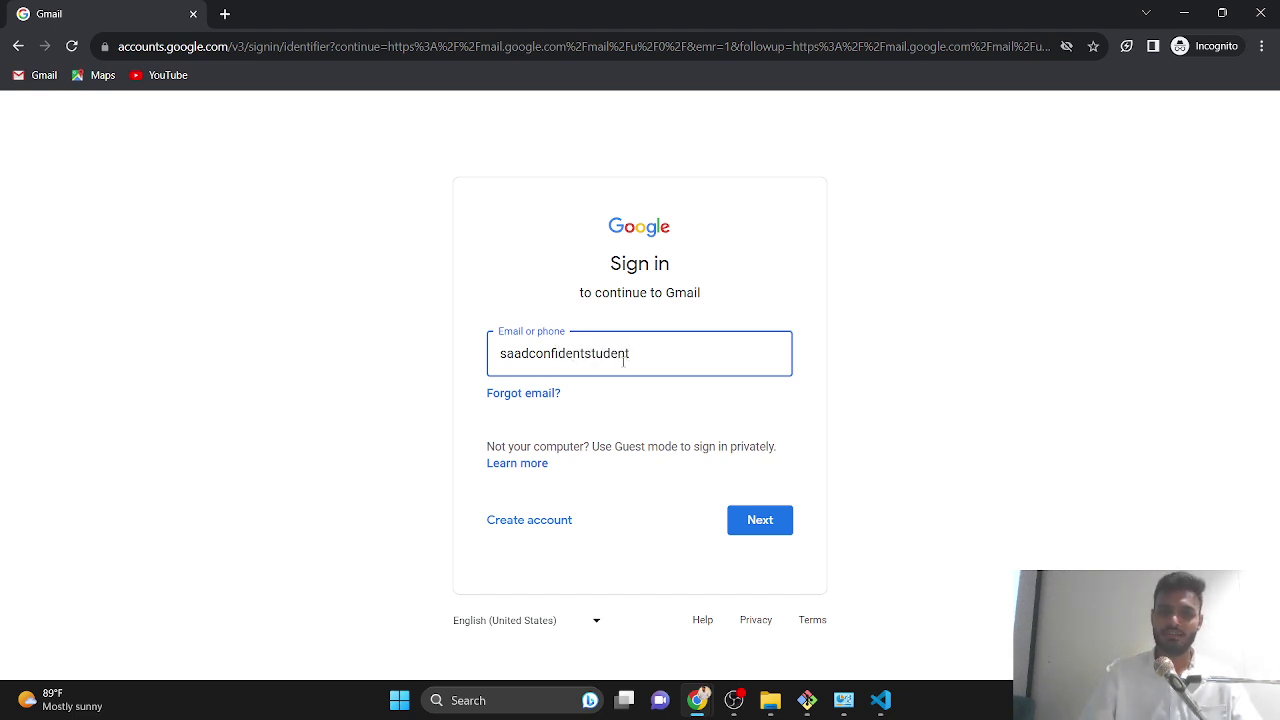
key("Return")
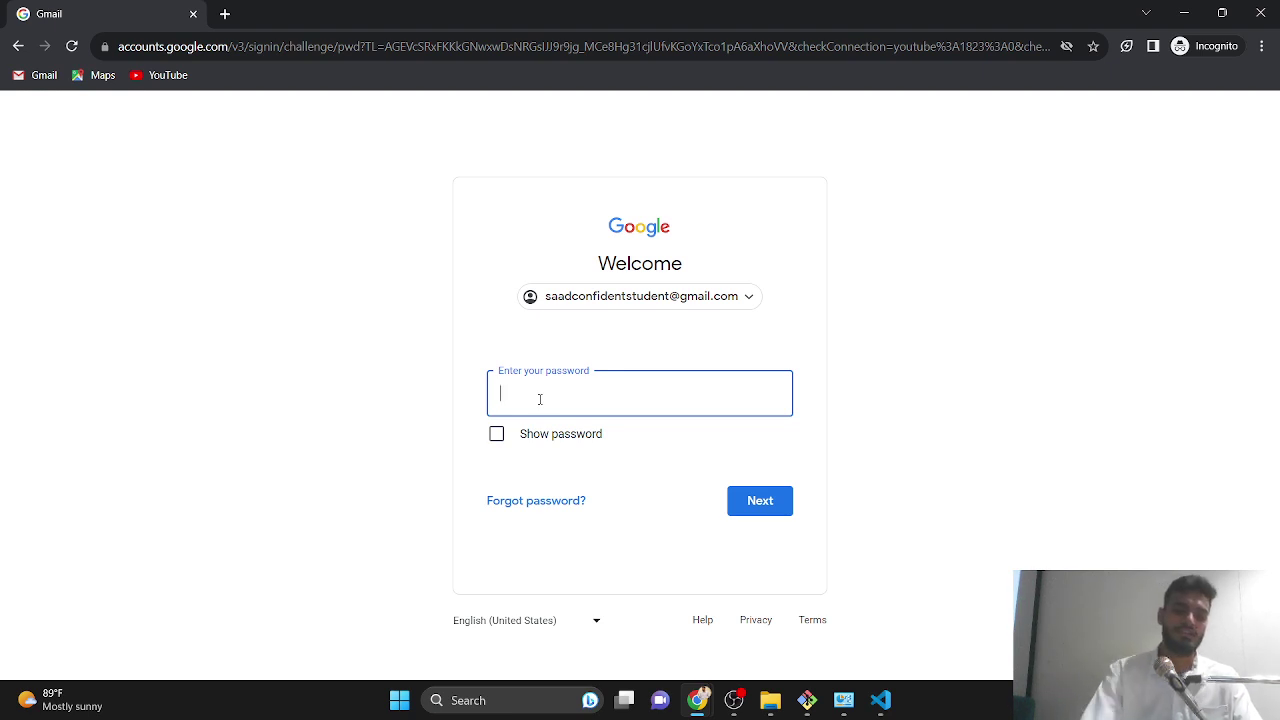
type("••")
type("••••")
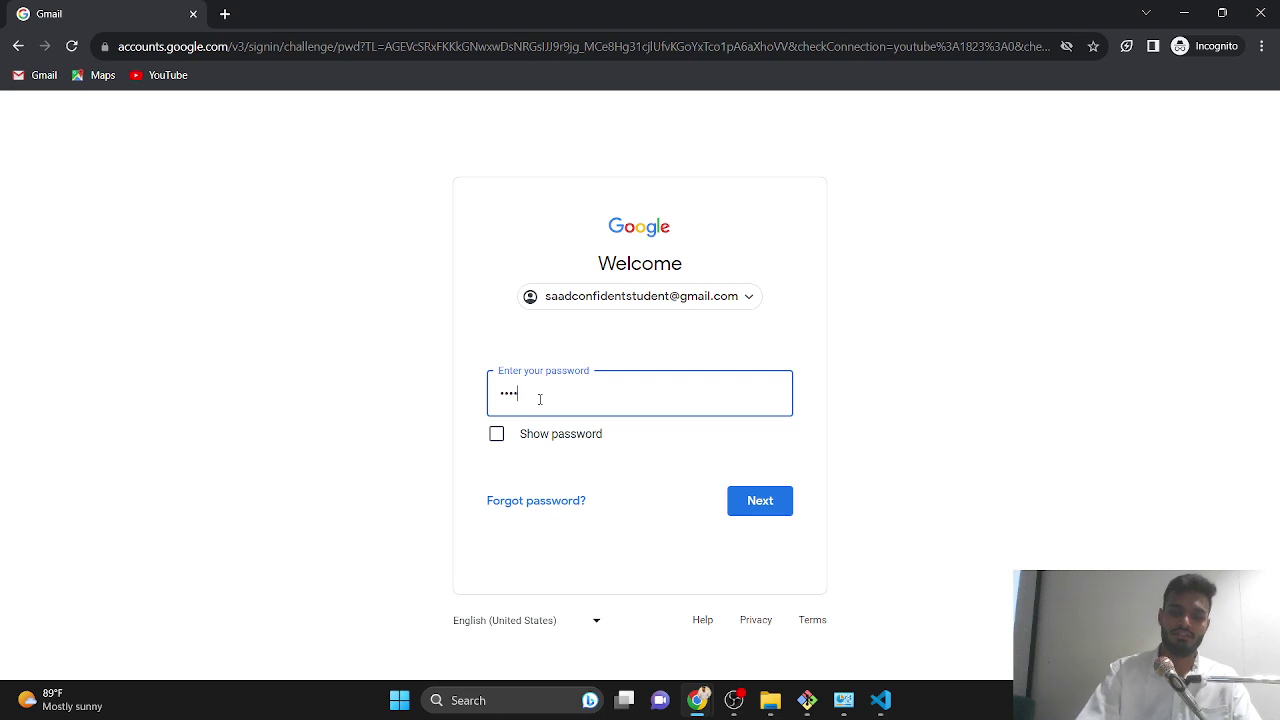
type("•••")
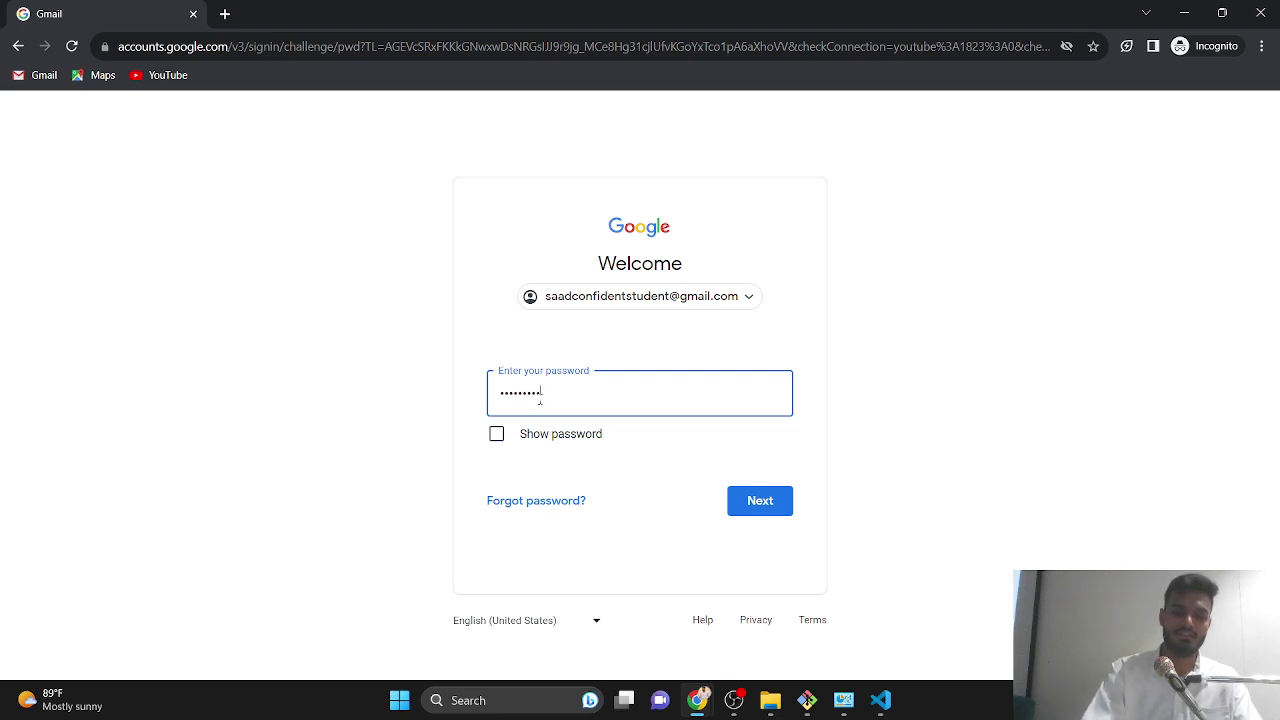
key("Return")
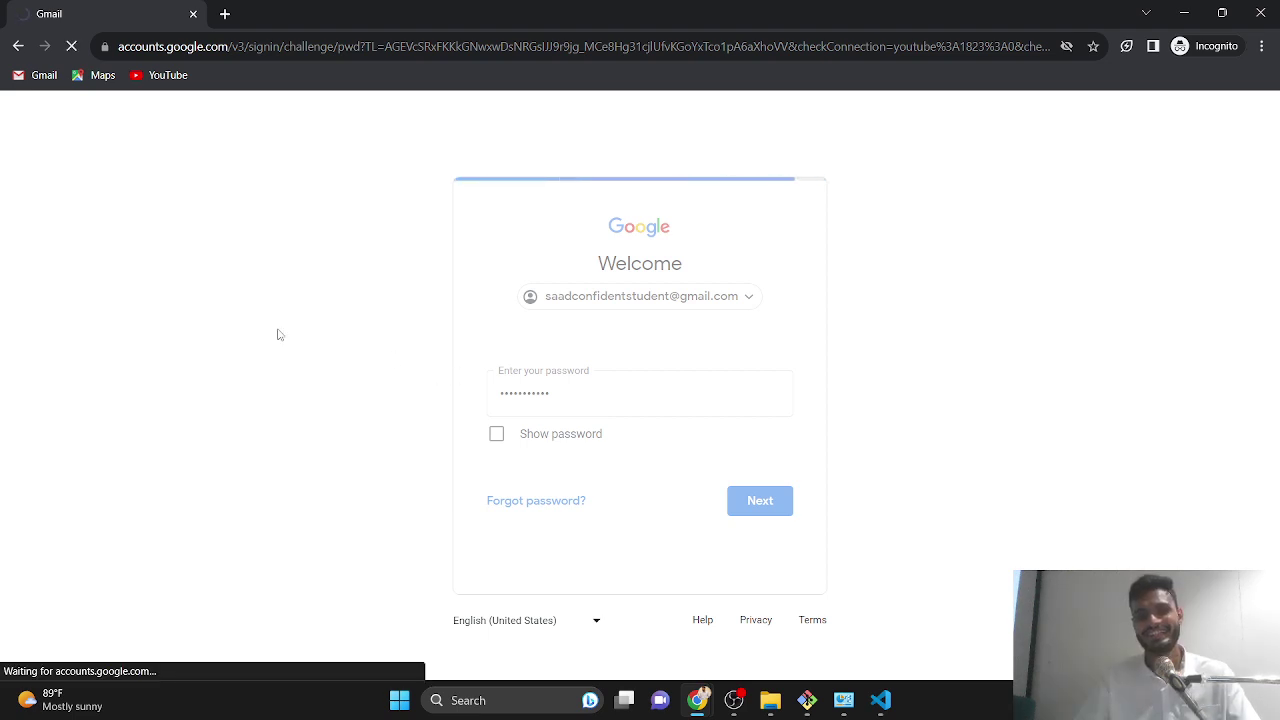
- Skip the account recovery prompt, close the extra blank tab, and minimize the incognito window
left_click(228, 14)
left_click(143, 5)
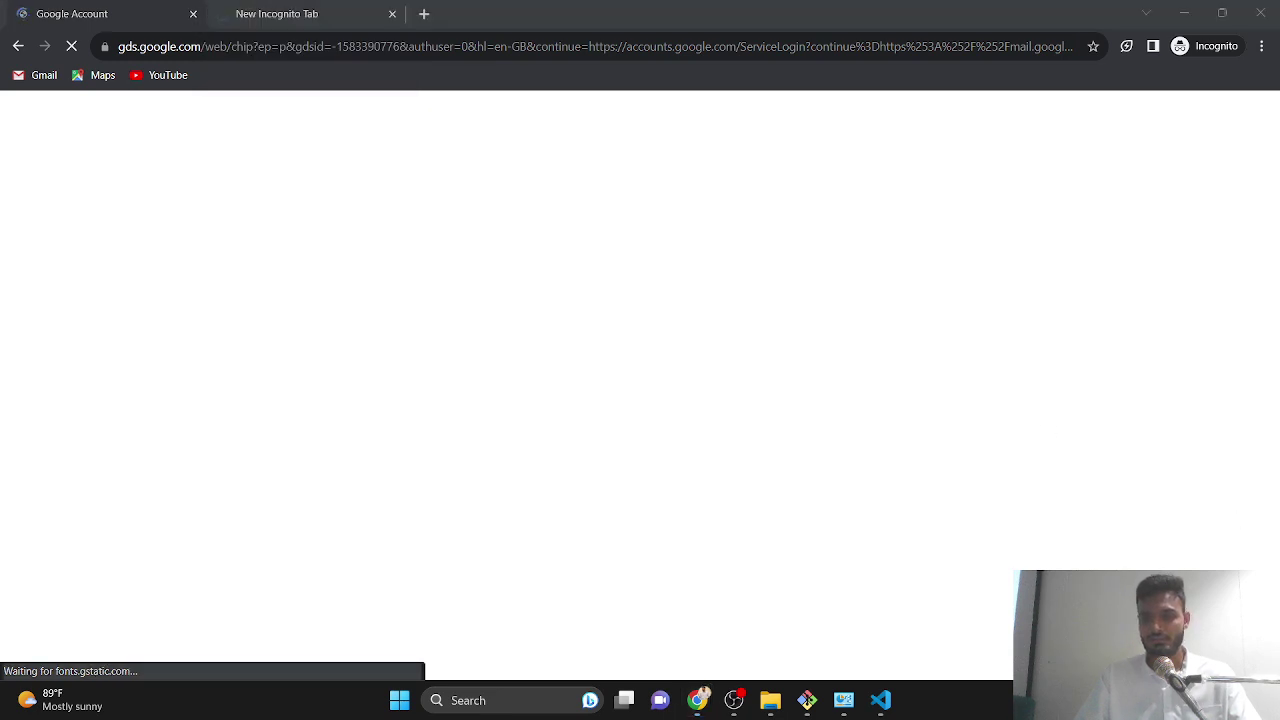
key("super+a")
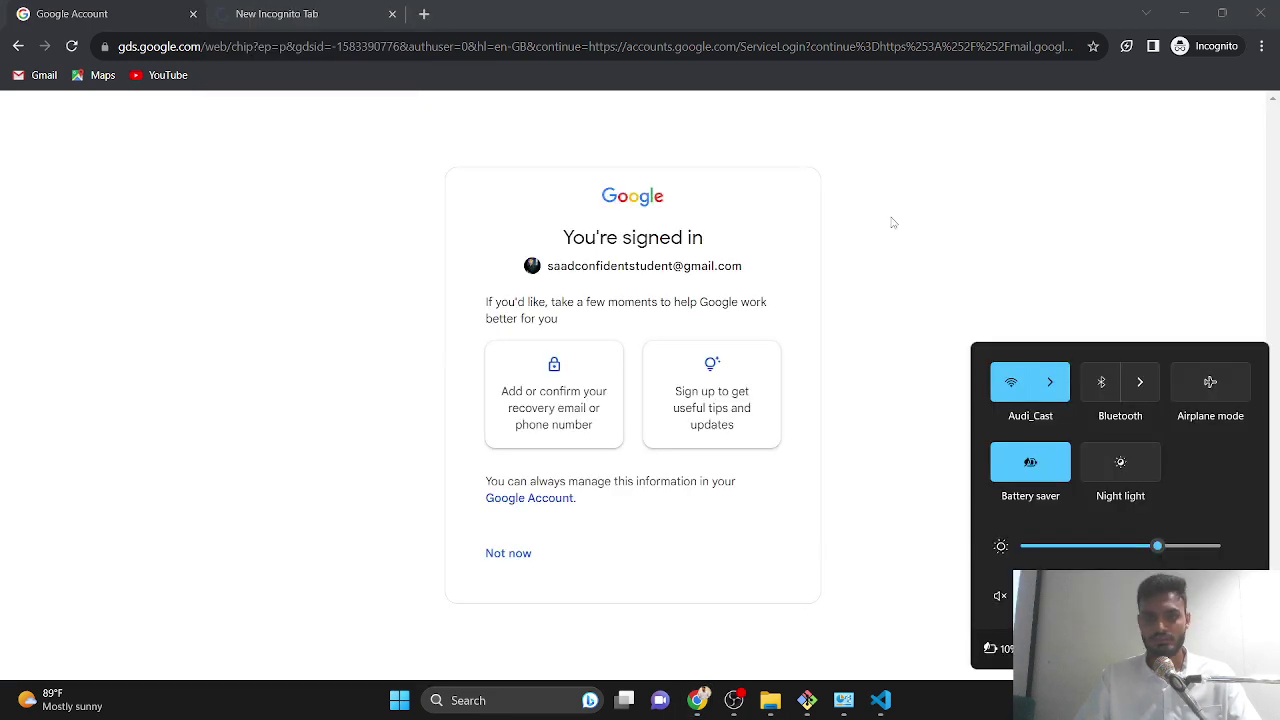
left_click(510, 552)
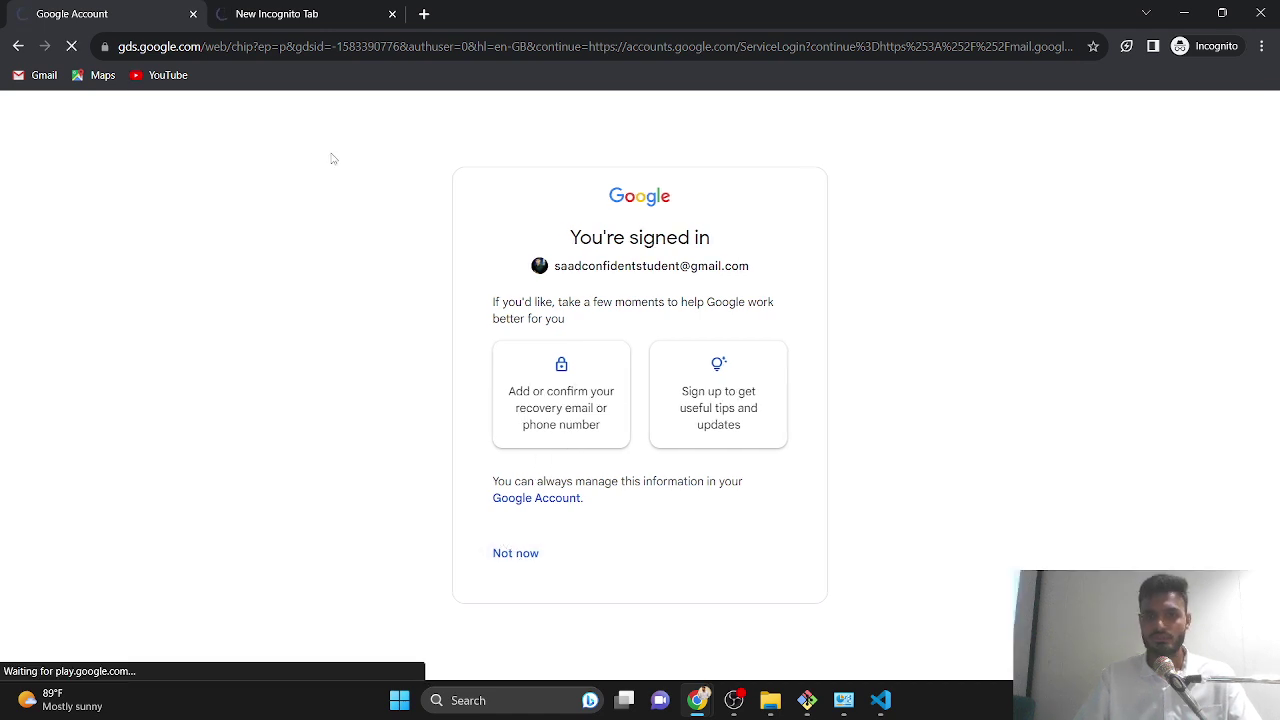
left_click(300, 13)
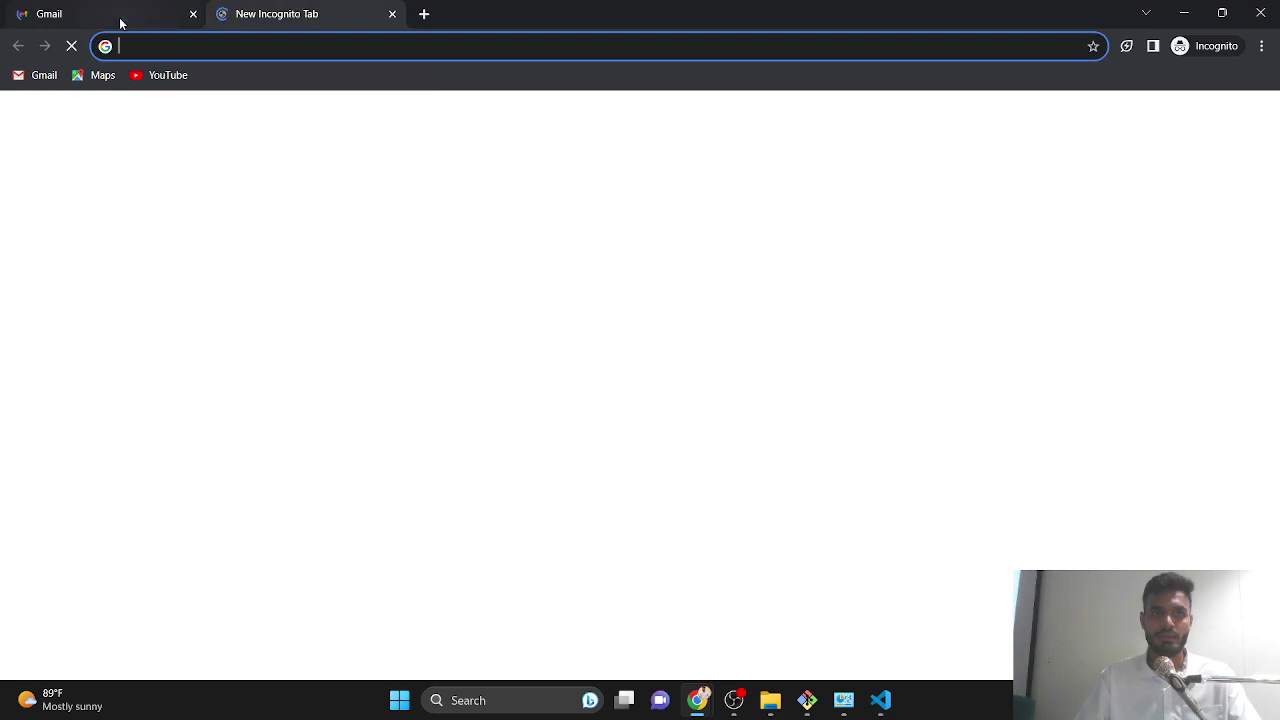
left_click(392, 14)
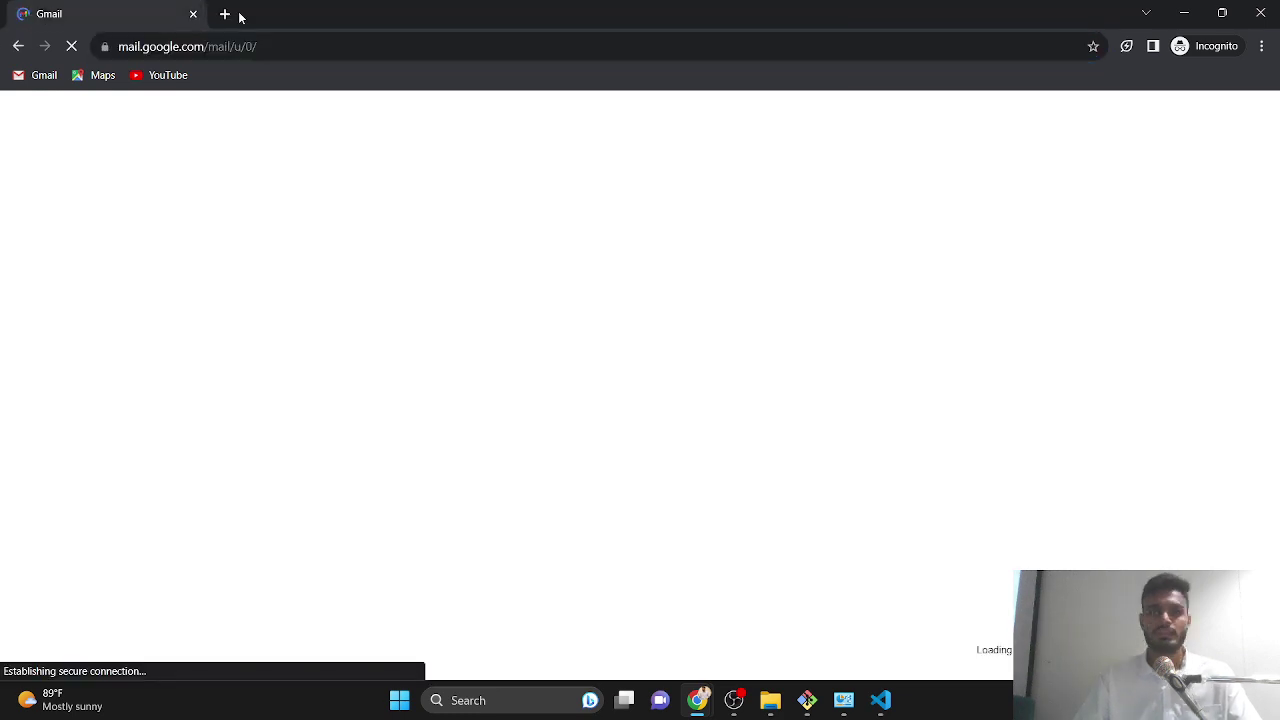
left_click(1182, 12)
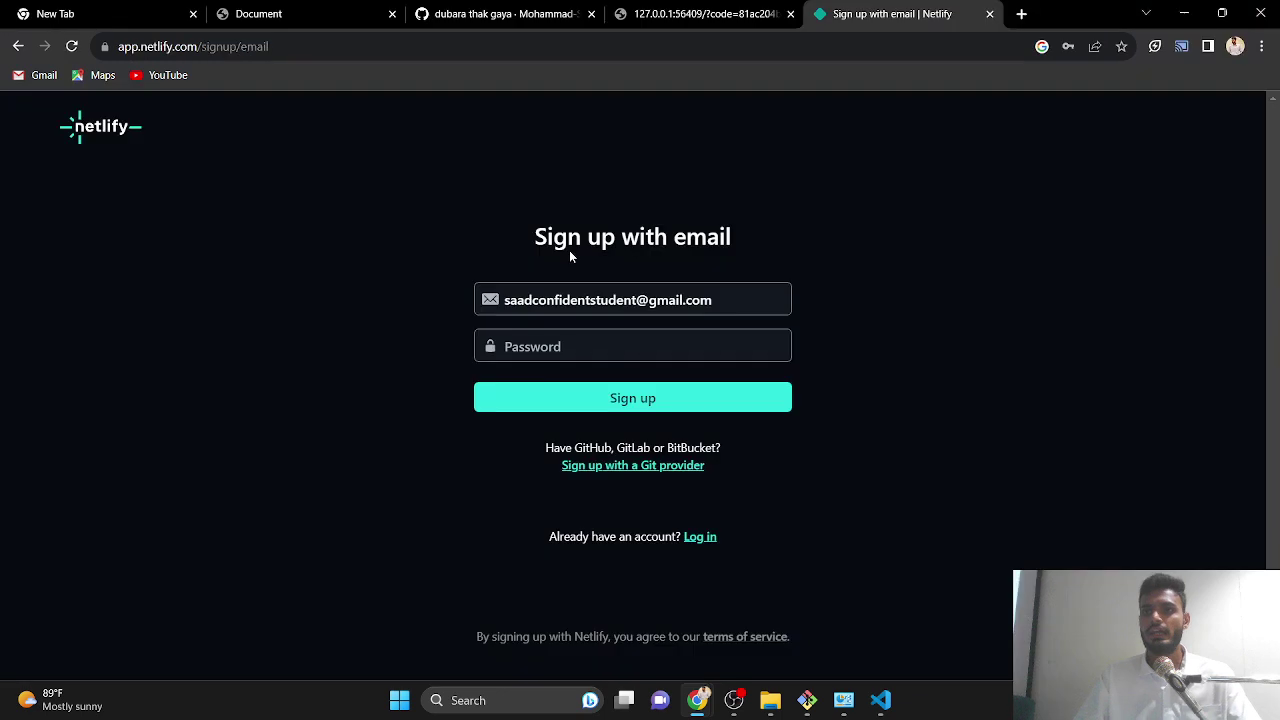
- Enter an account password and submit, retyping it after the first one is rejected
left_click(565, 347)
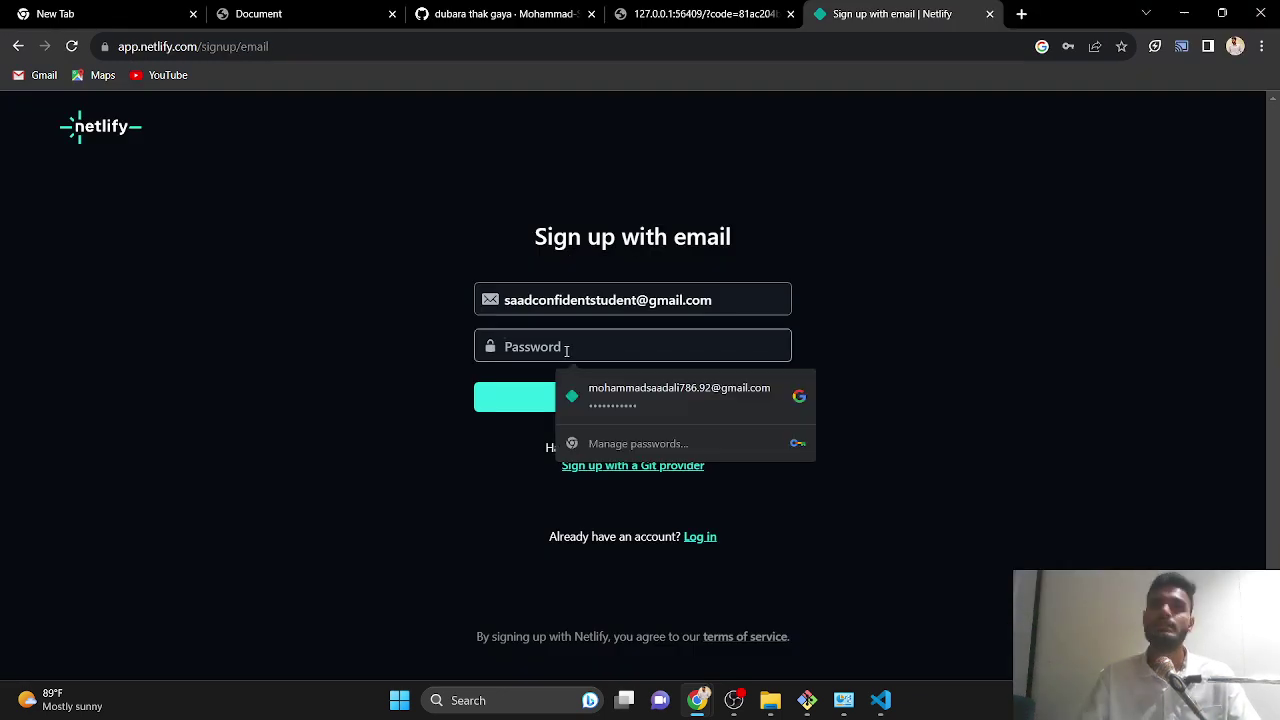
type("****")
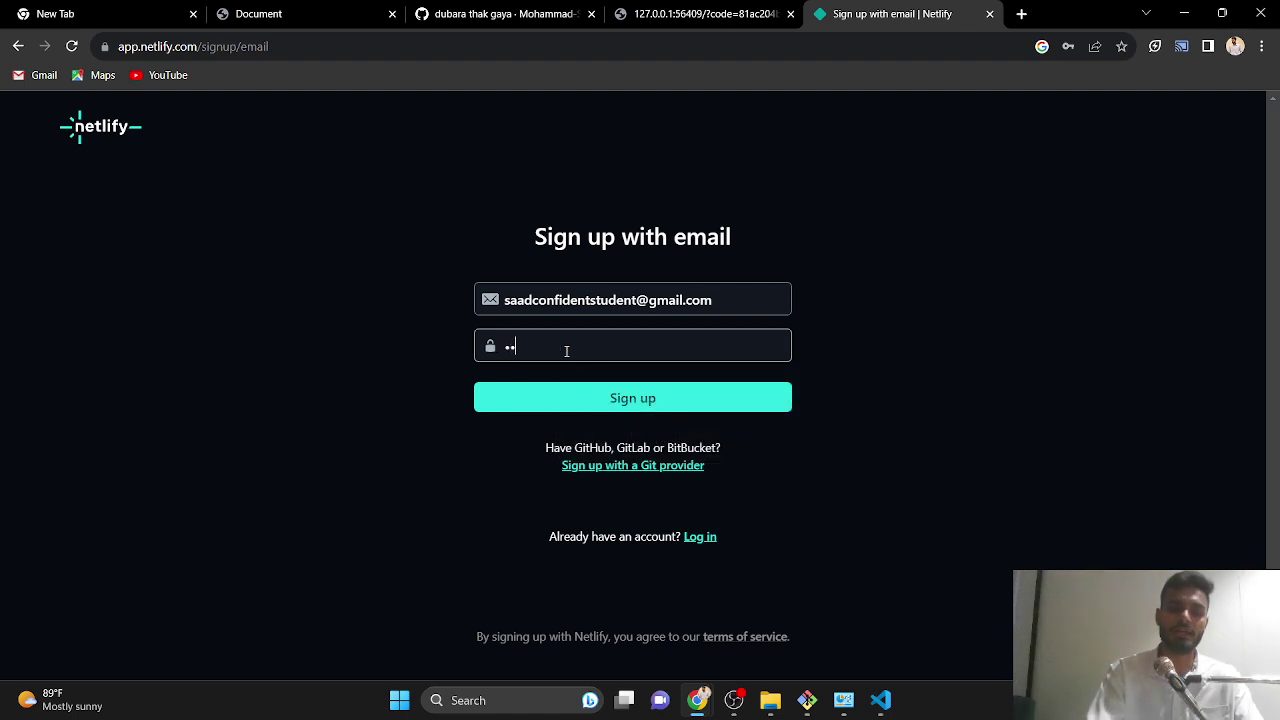
type("*****")
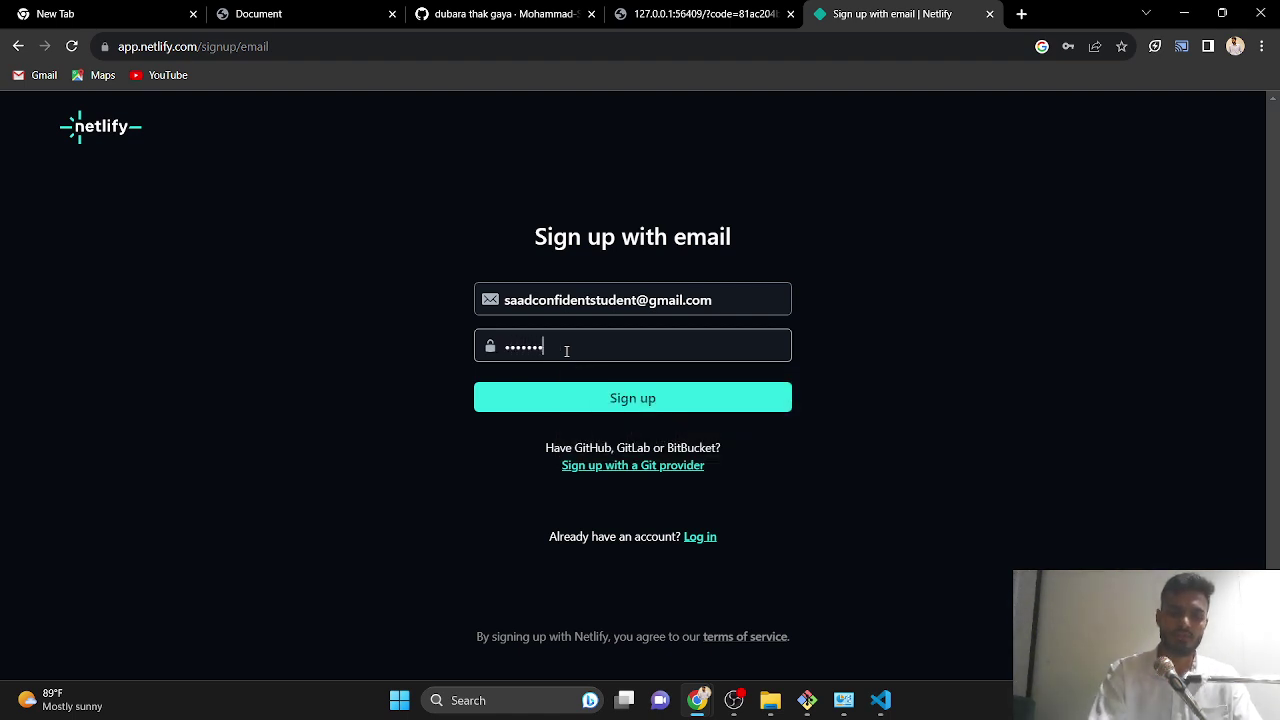
type("**")
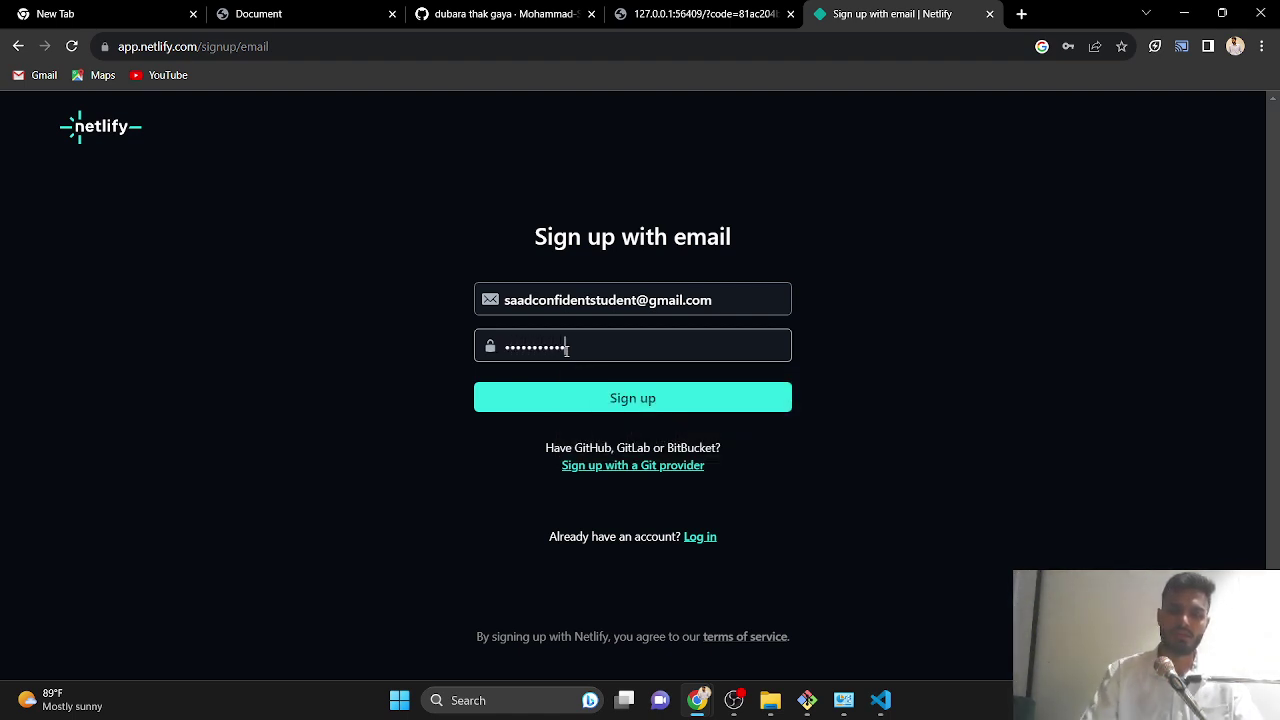
left_click(617, 402)
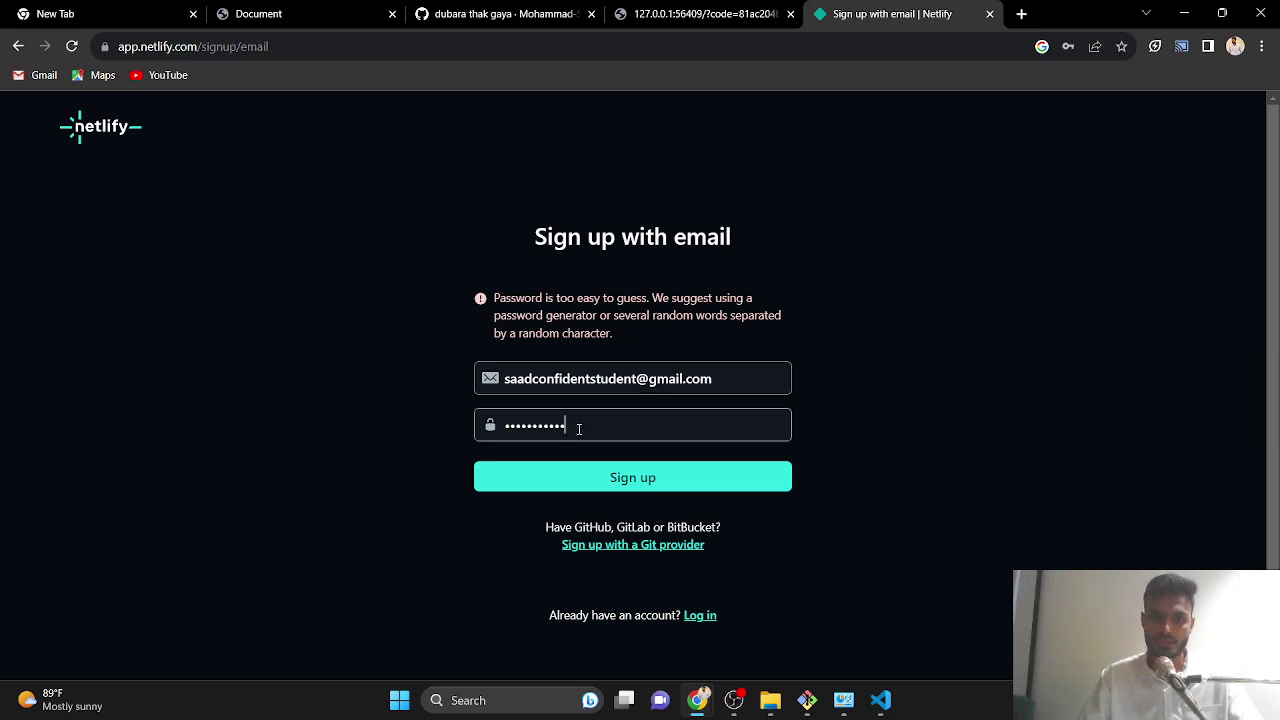
left_click_drag(579, 428, 488, 428)
key("BackSpace")
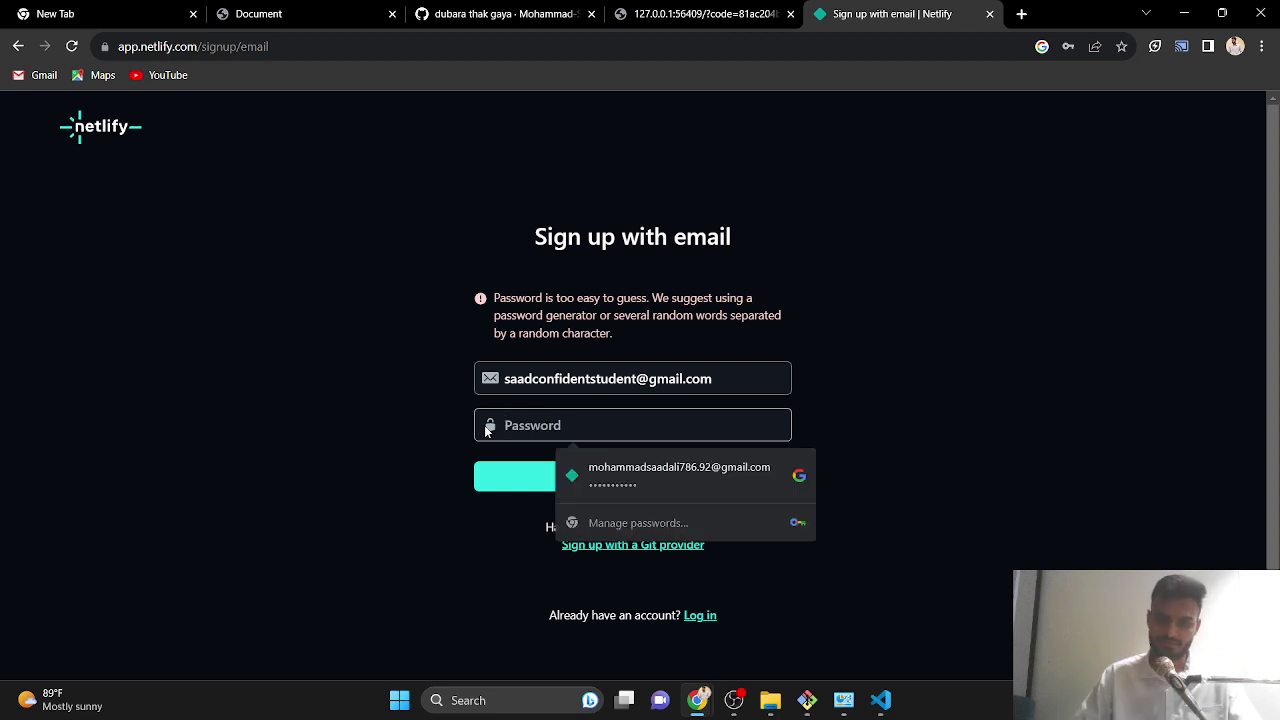
type("••")
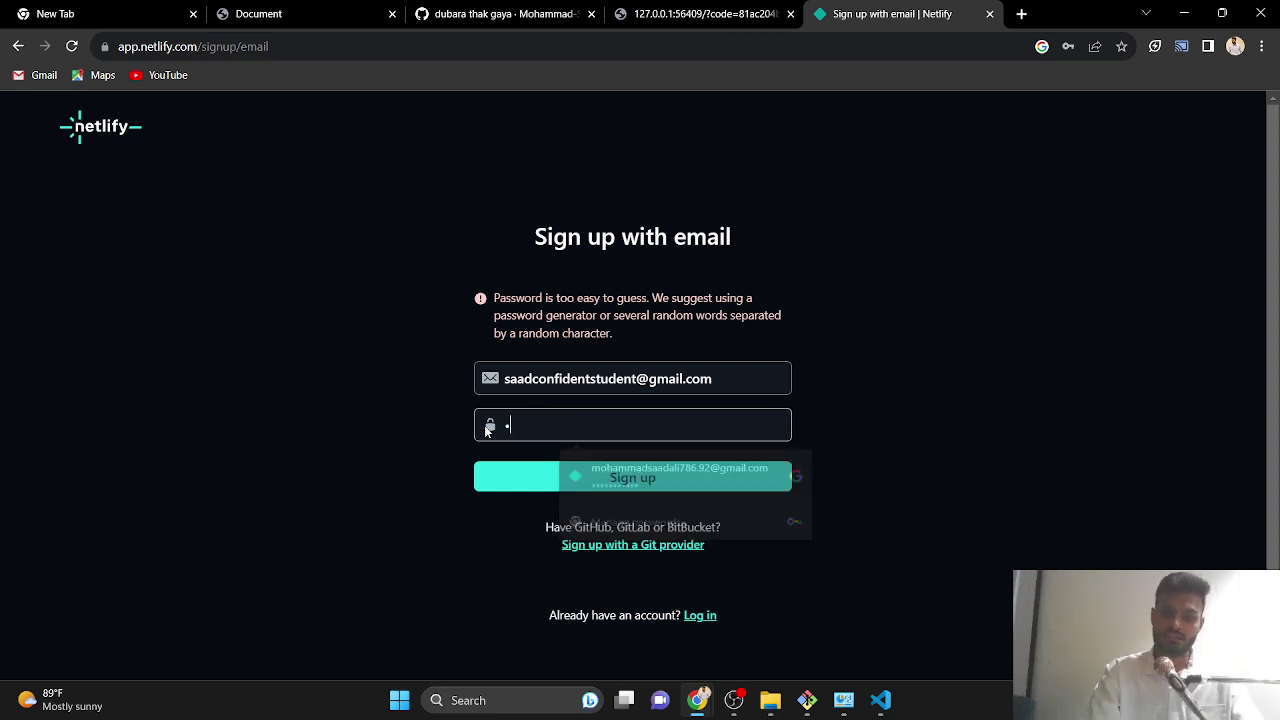
type("••")
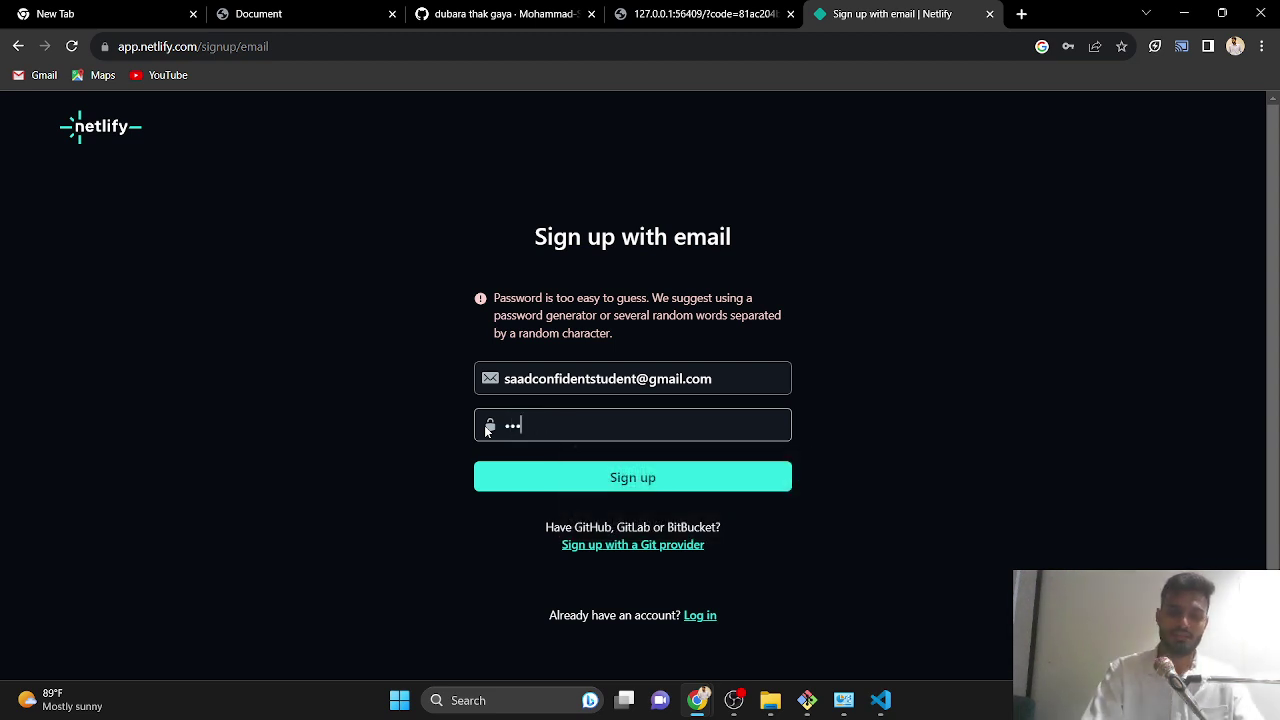
type("•••••")
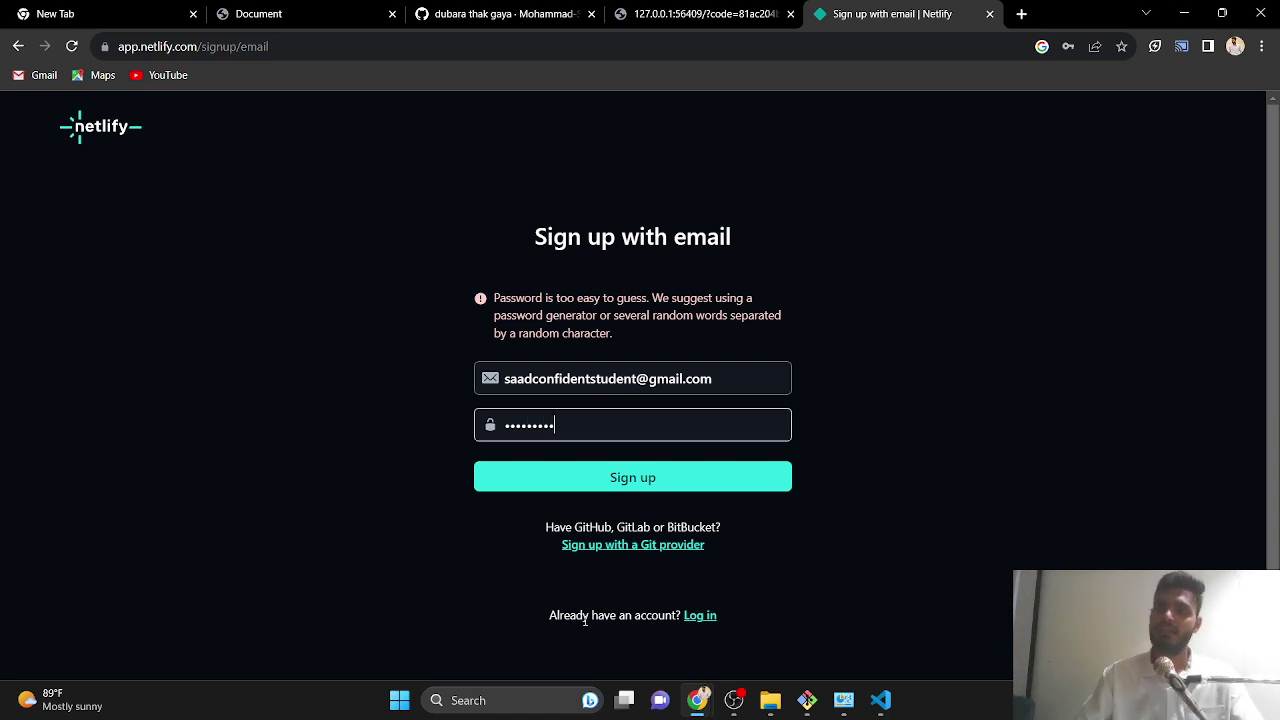
left_click(596, 484)
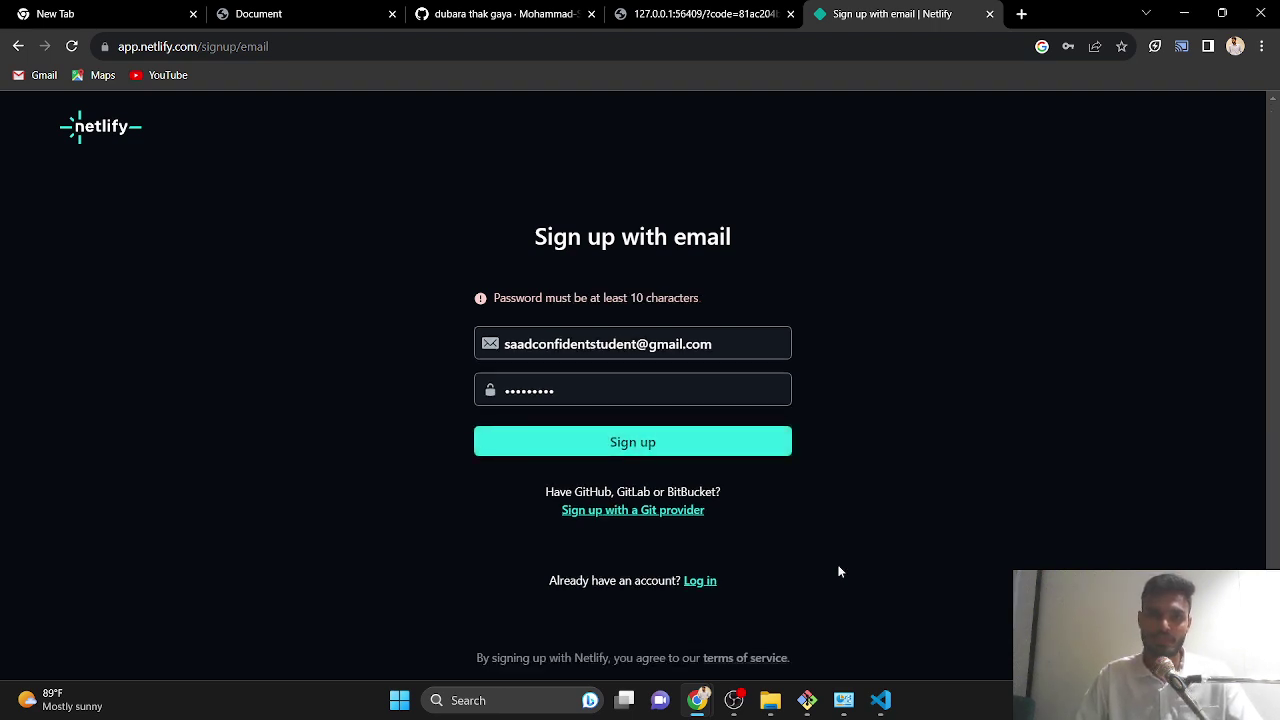
- Lengthen the password to at least 10 characters, submit, and decline Chrome's password saving
left_click(567, 384)
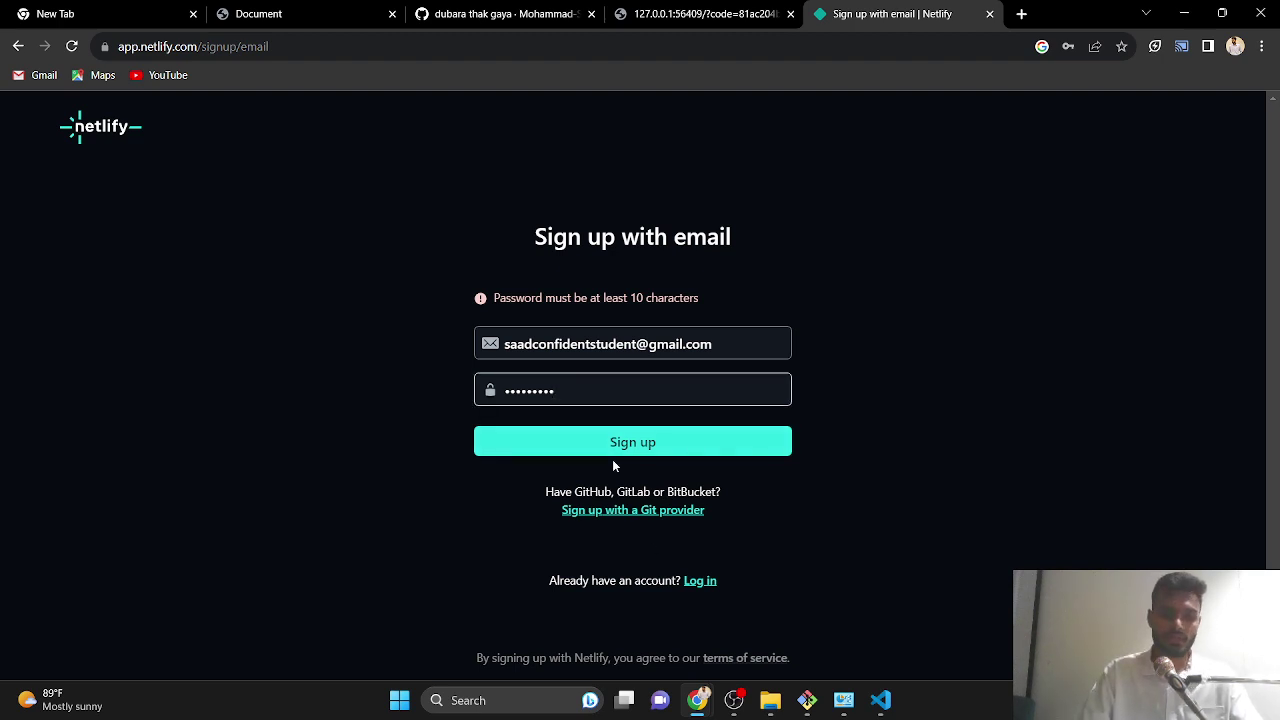
type("123")
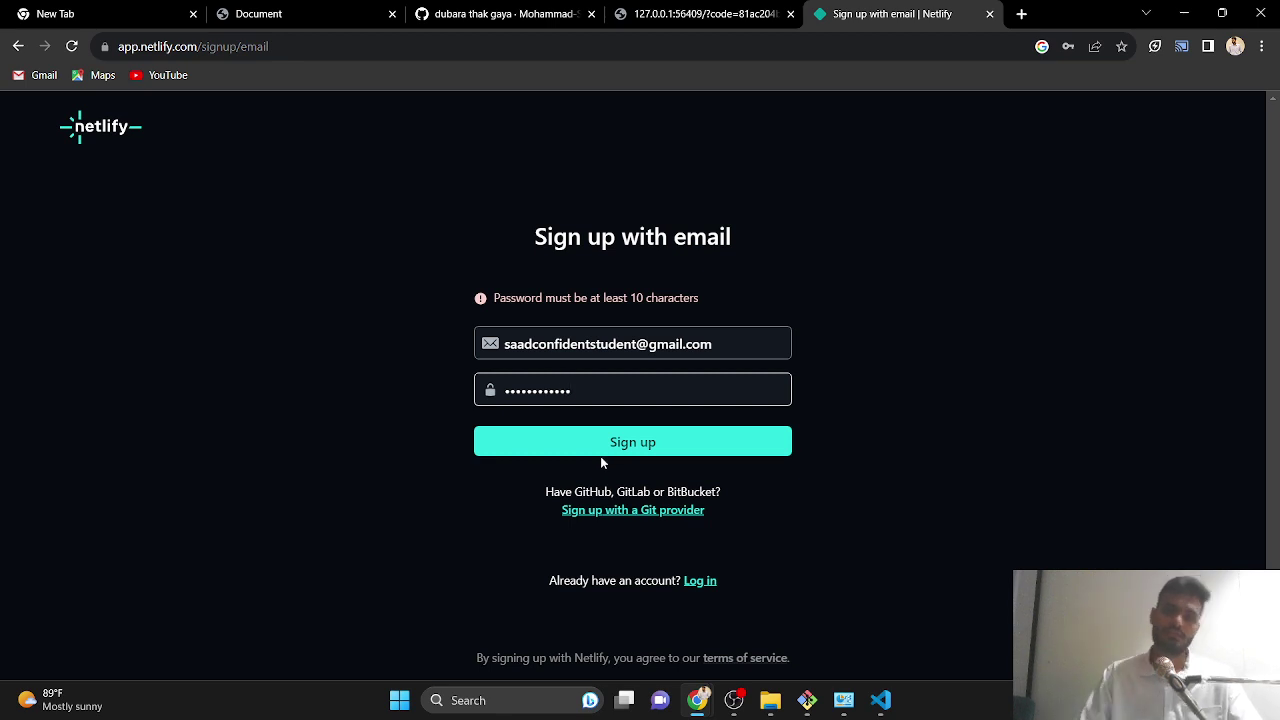
left_click(588, 450)
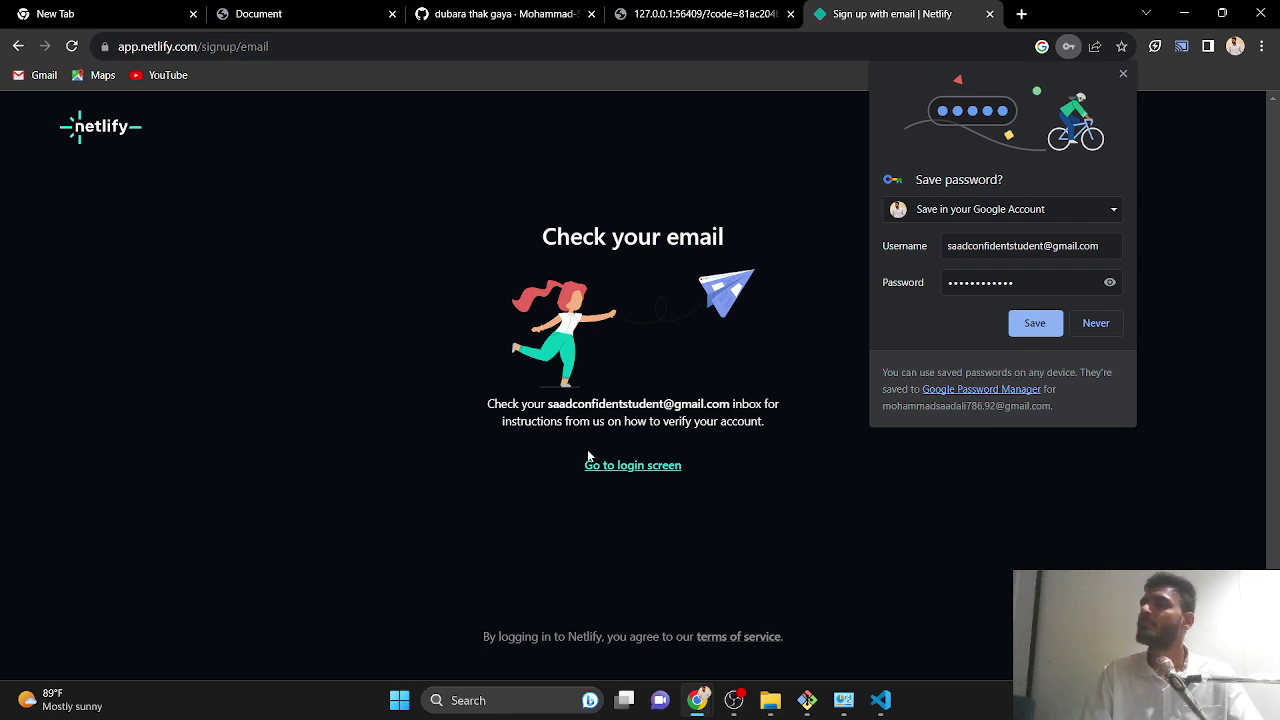
left_click(1094, 324)
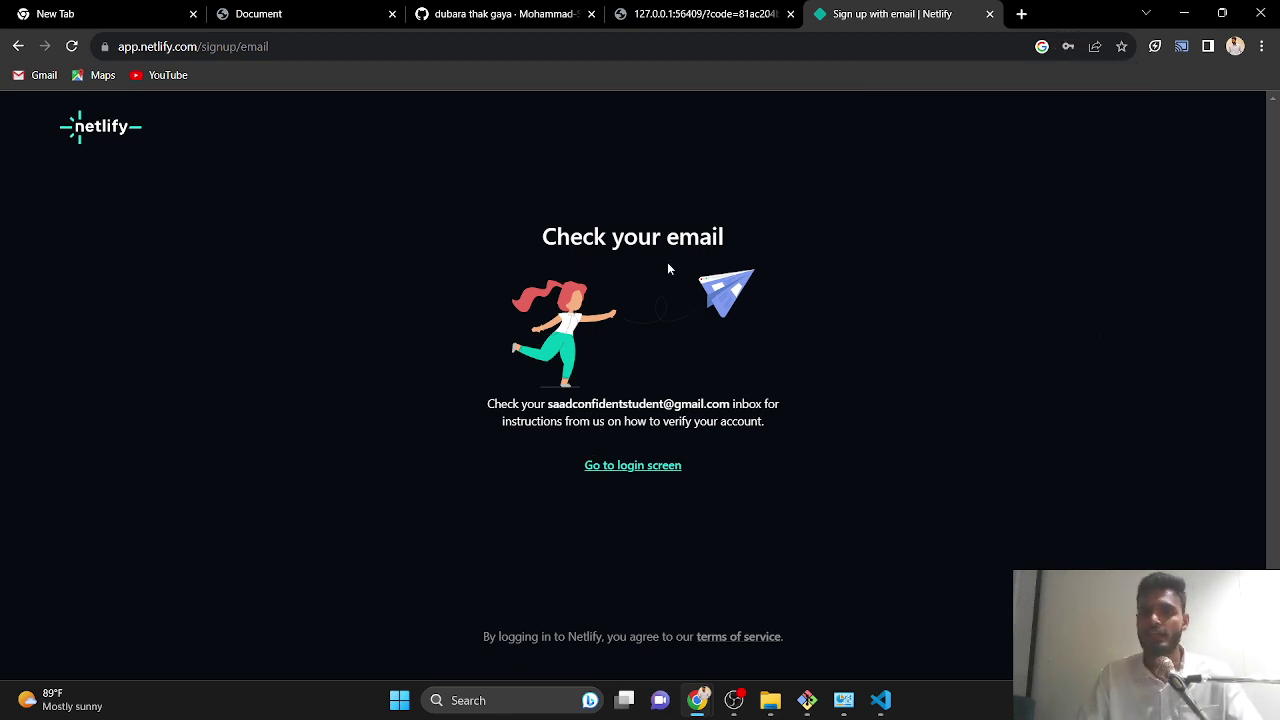
- Reload the Gmail inbox, open Netlify's verification email, and click Verify email
mouse_move(700, 703)
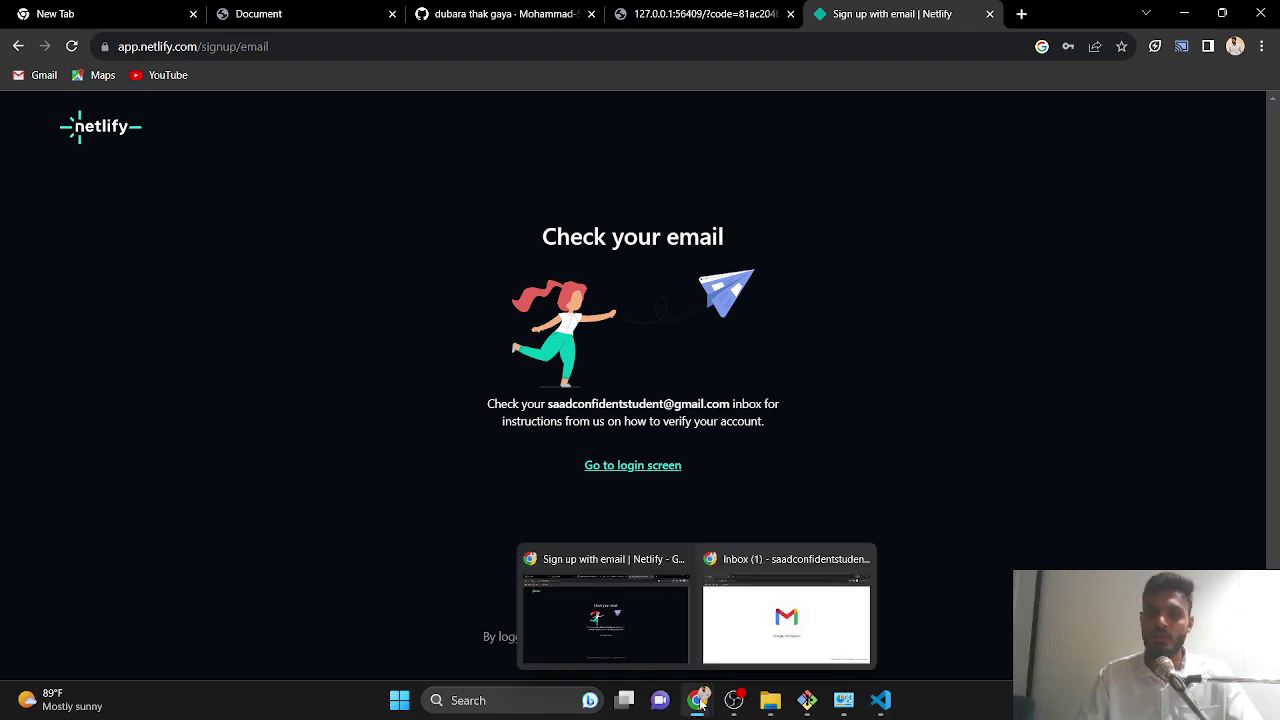
left_click(788, 612)
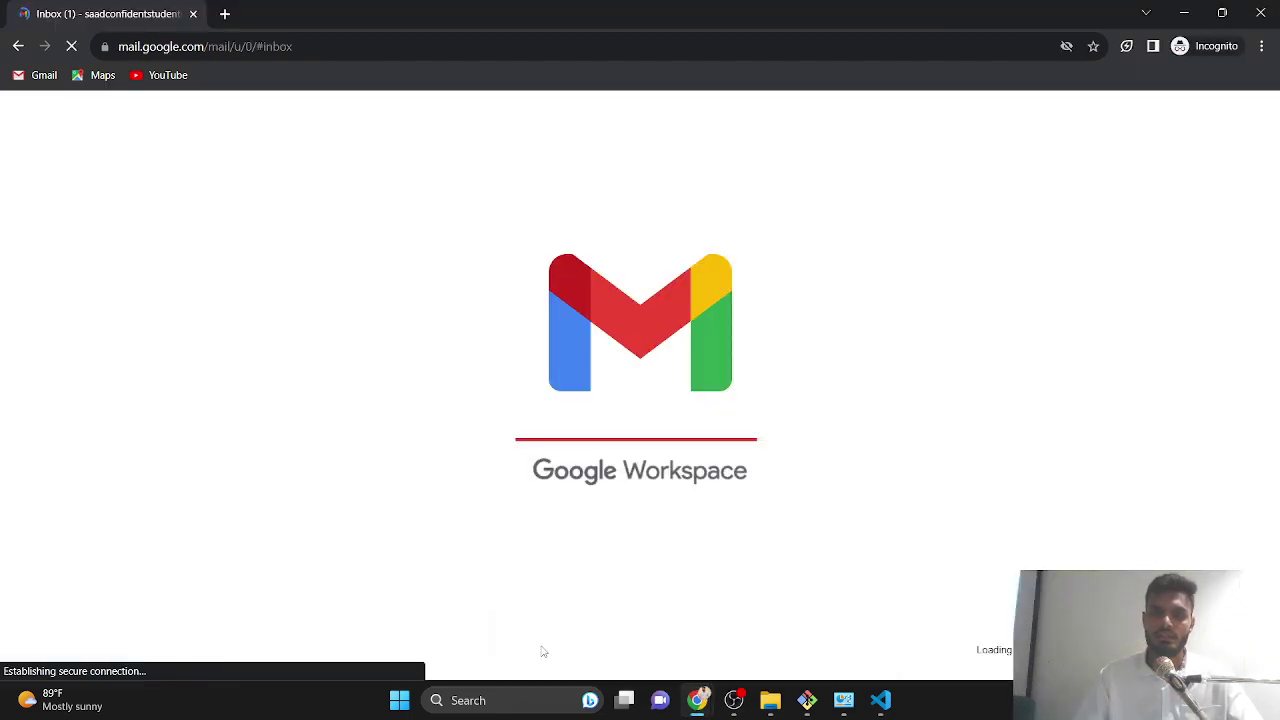
mouse_move(683, 702)
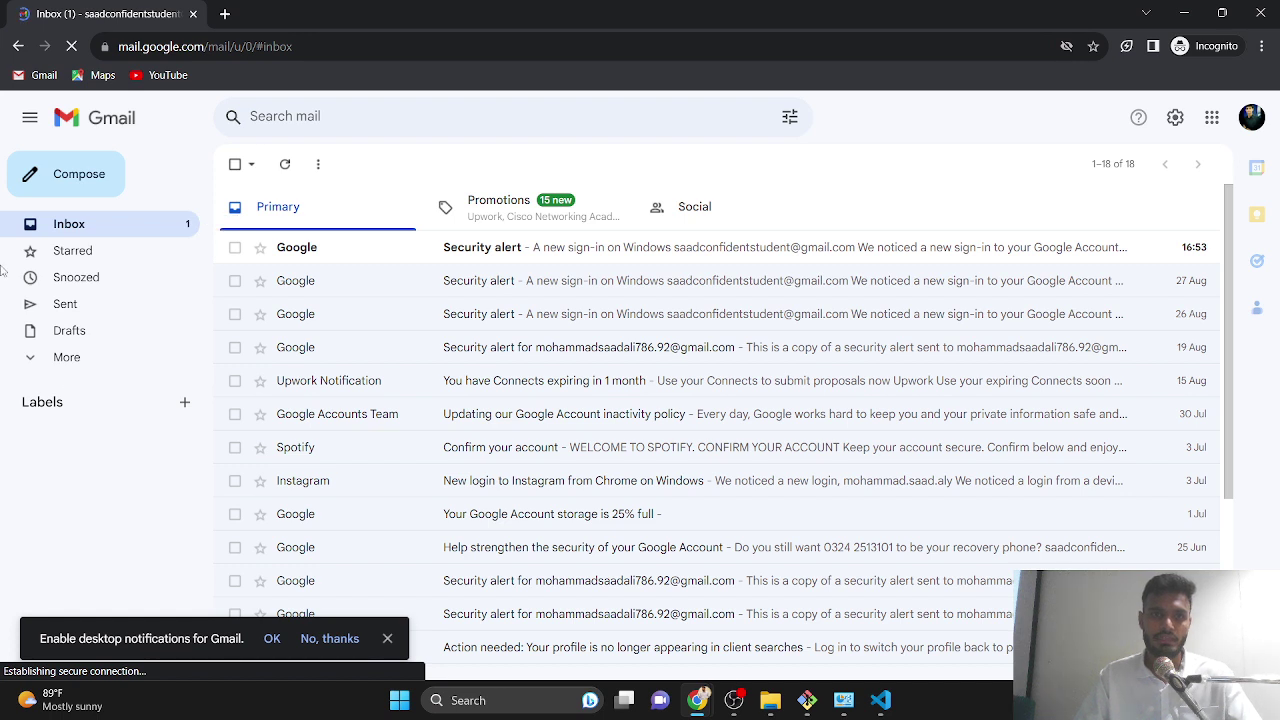
left_click(70, 47)
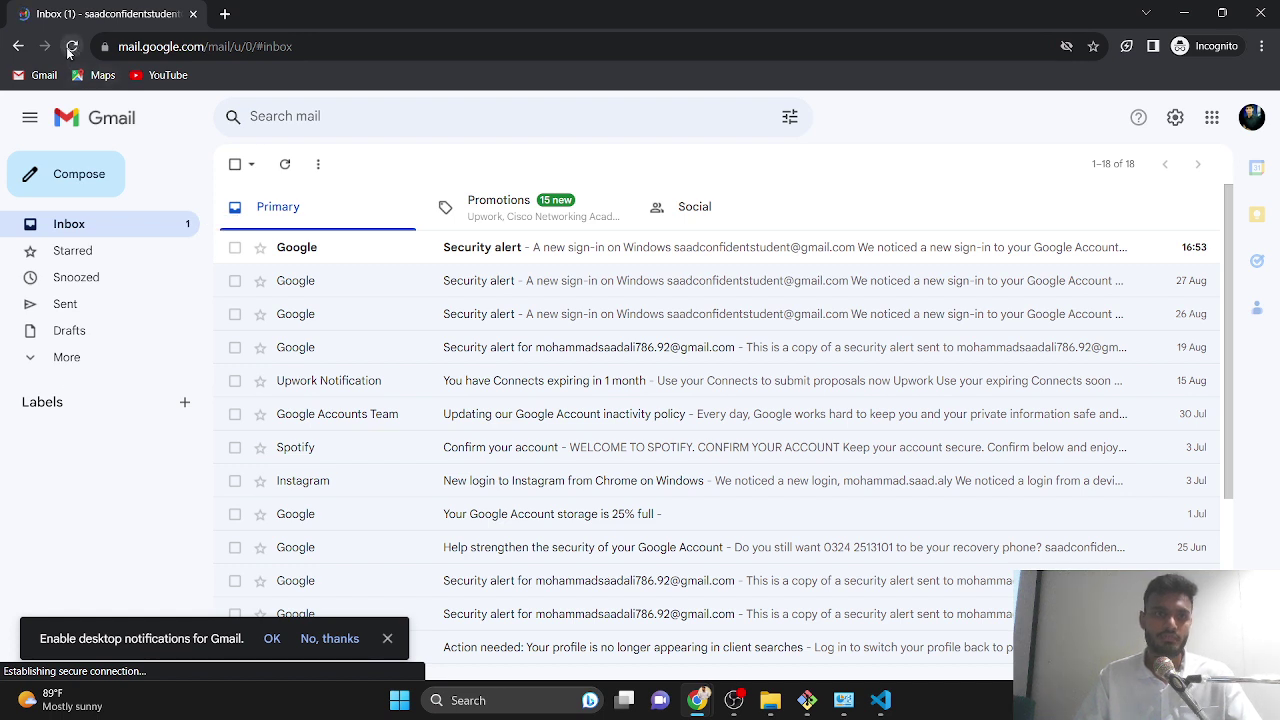
left_click(70, 47)
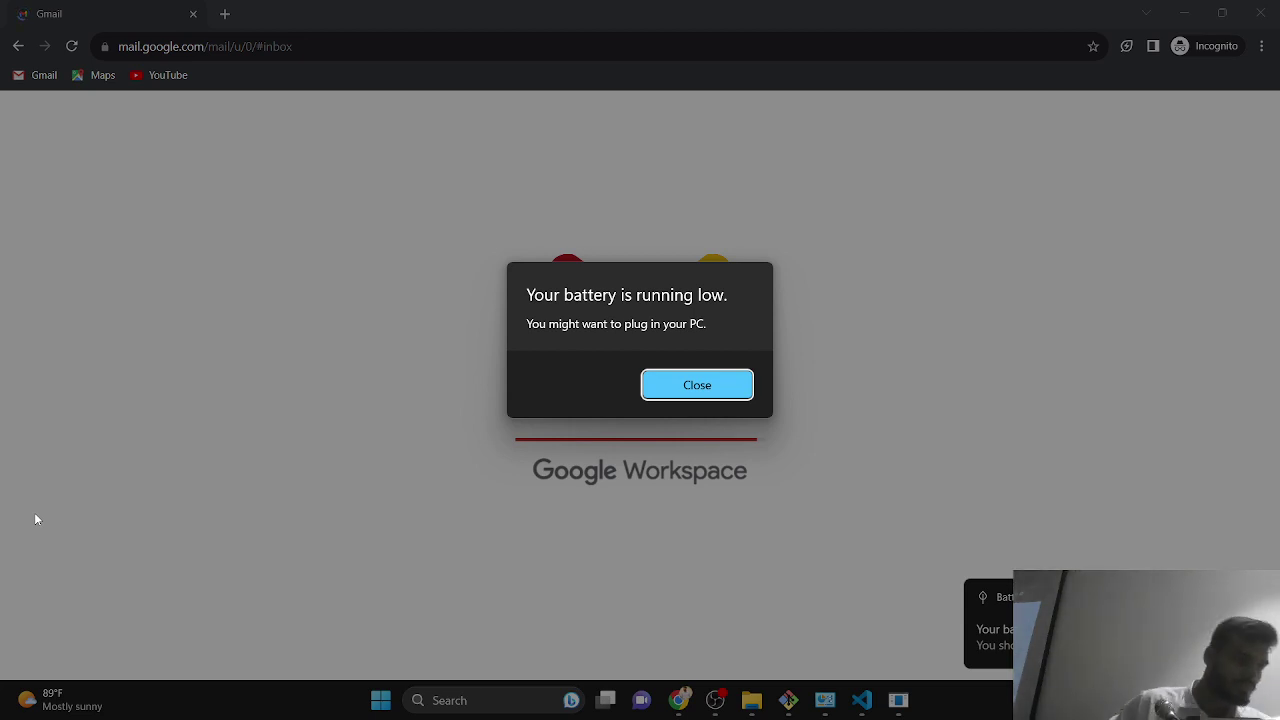
key("Escape")
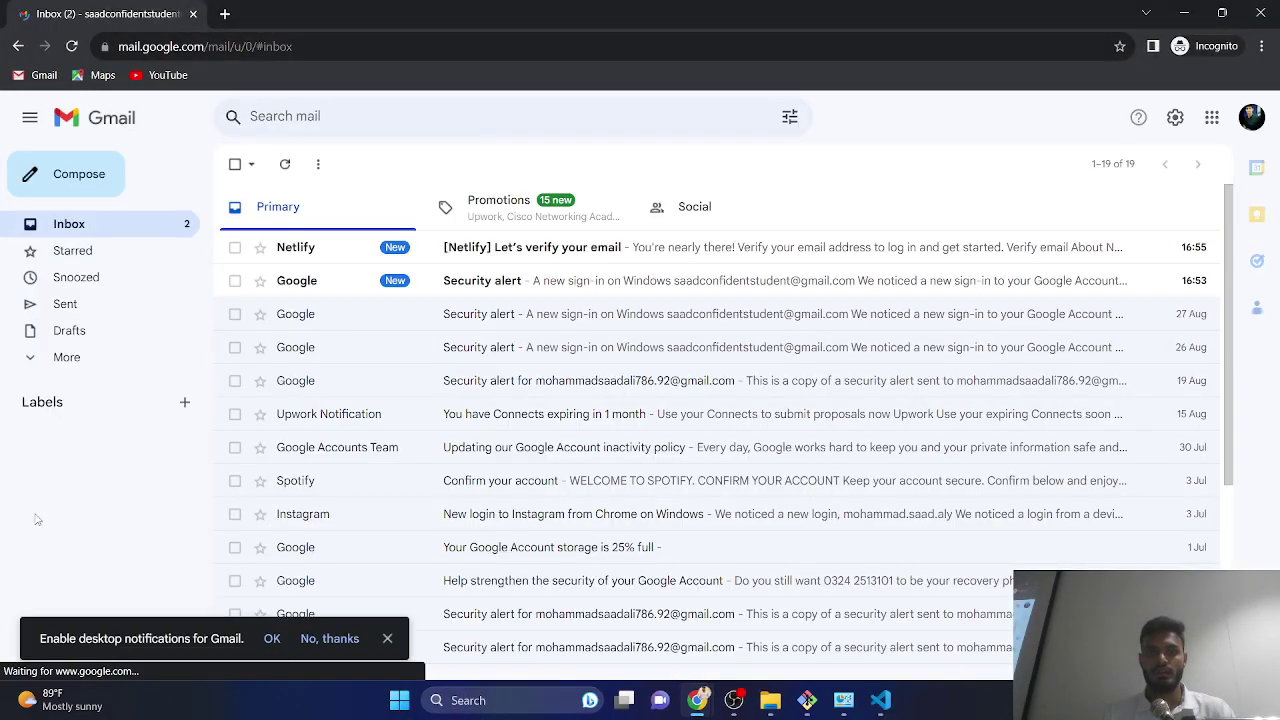
left_click(337, 253)
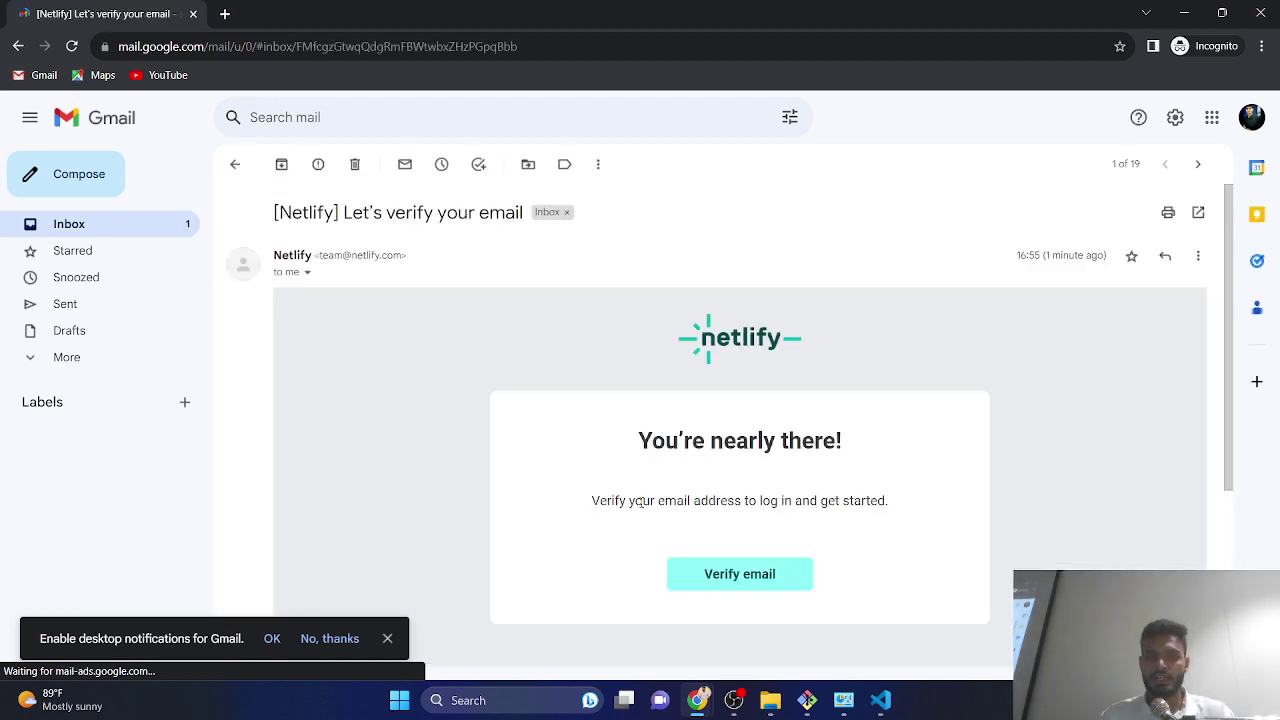
left_click(715, 580)
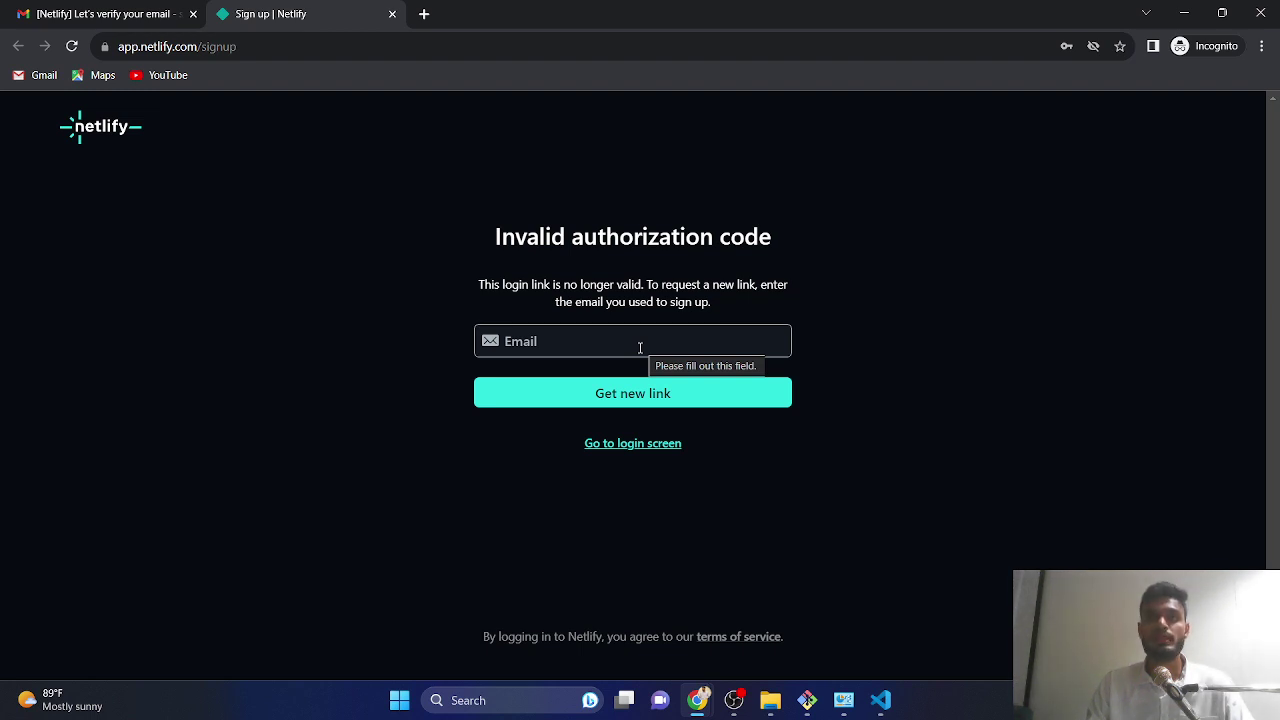
- Try requesting a new link on Netlify, recheck the Gmail verification email, then close the incognito window
key("alt+Tab")
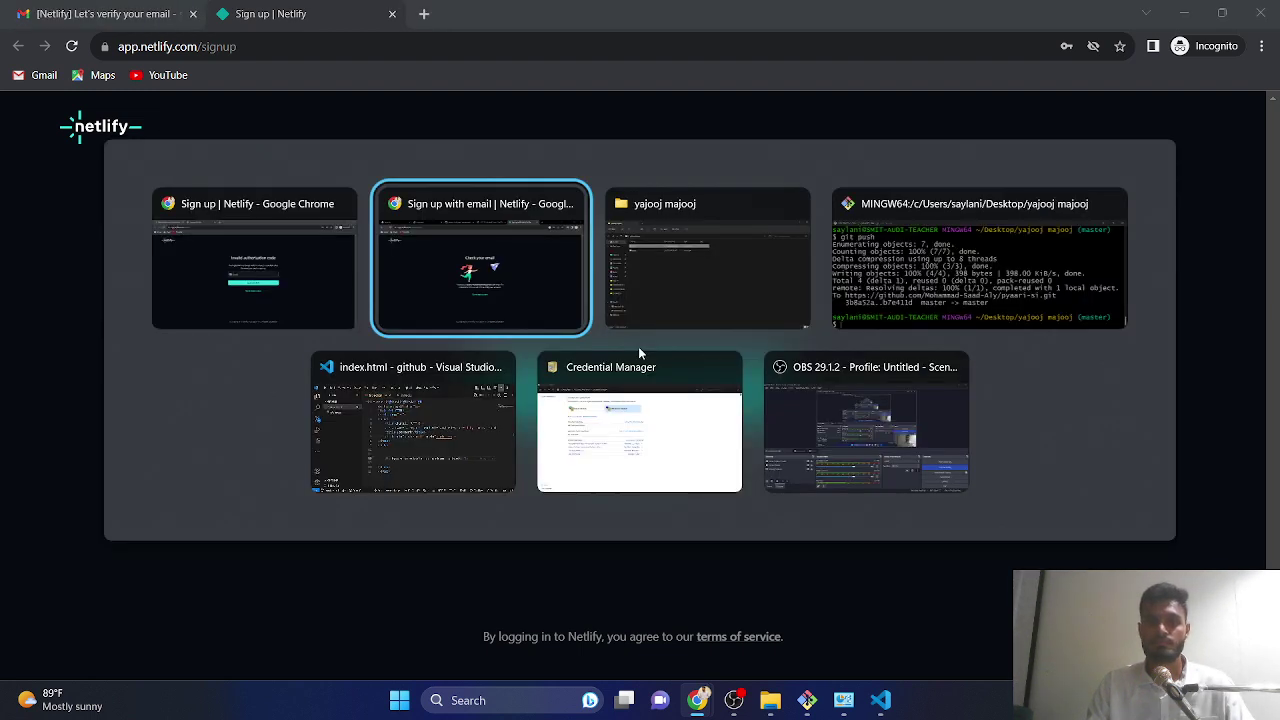
key("alt+Tab")
key("alt+Tab")
key("alt+Tab")
key("alt+Tab")
key("alt+Tab")
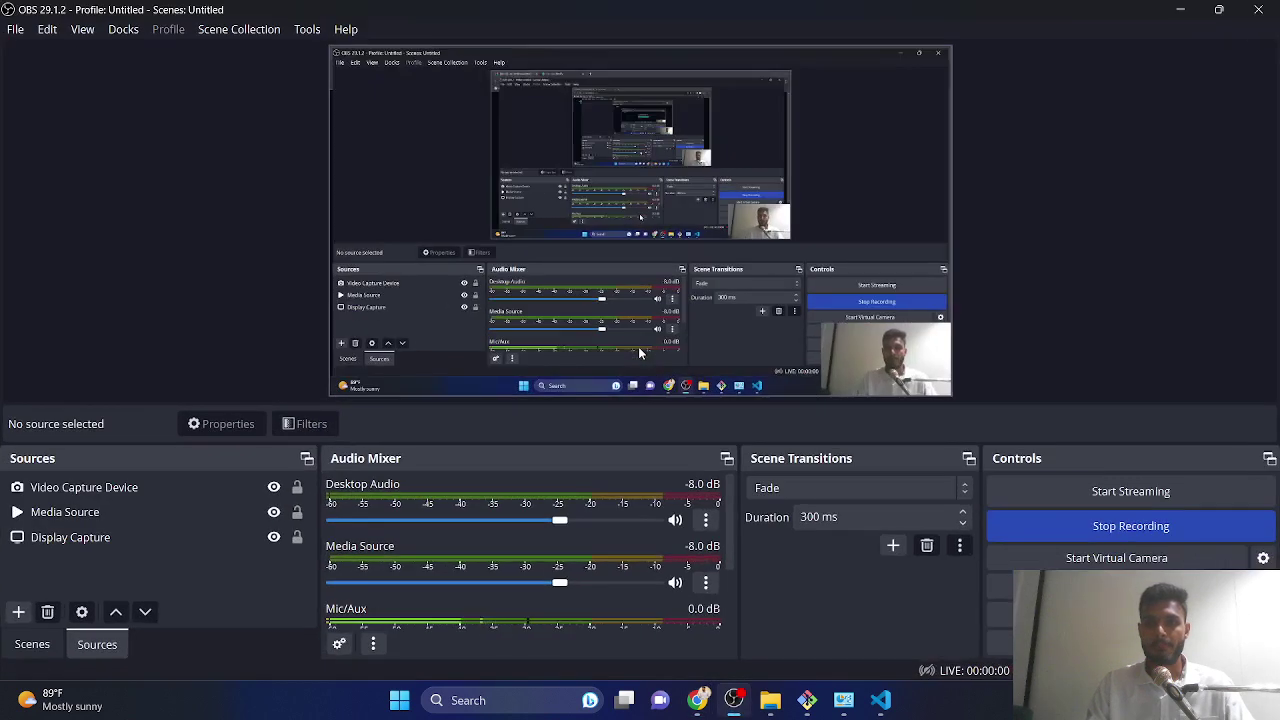
key("alt+Tab")
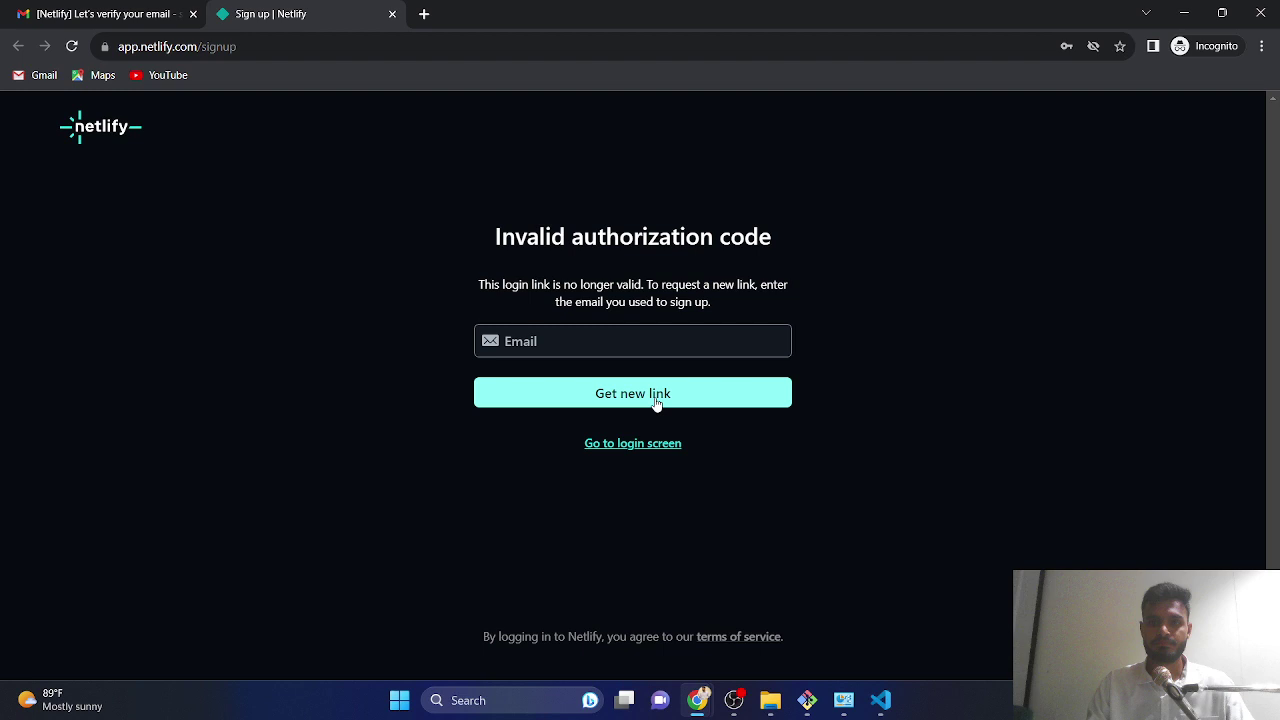
left_click(657, 400)
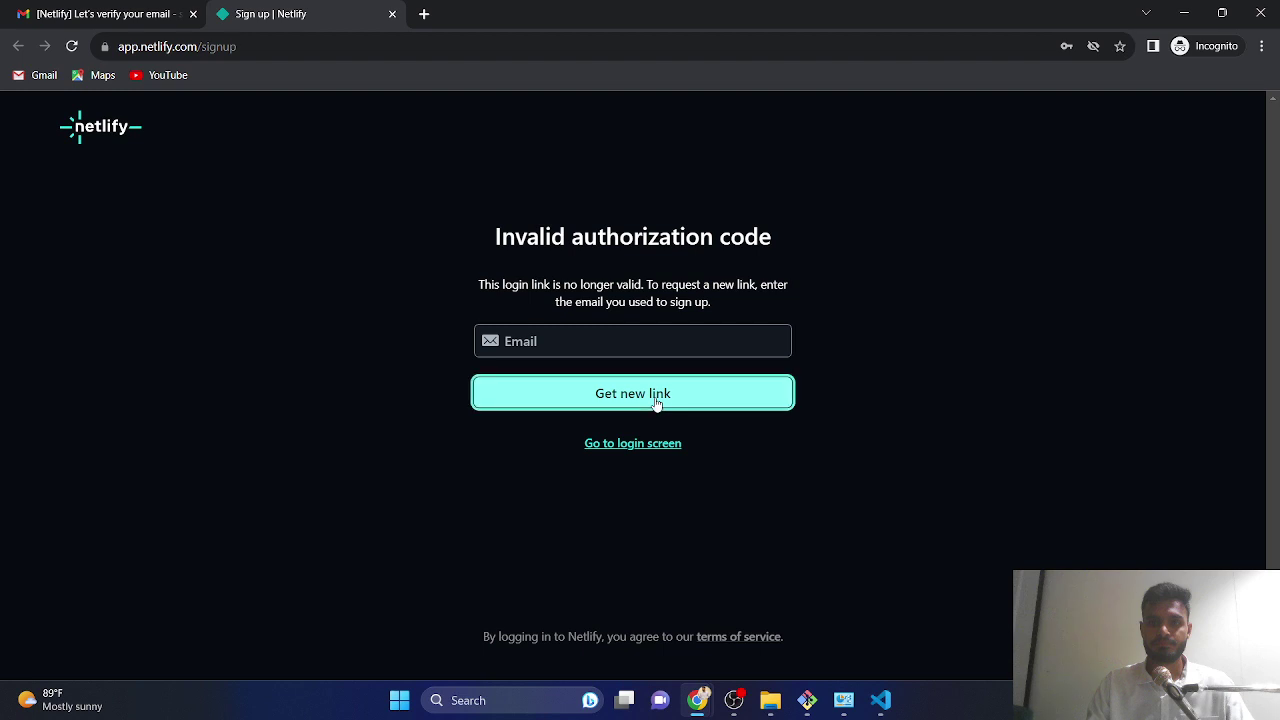
left_click(505, 347)
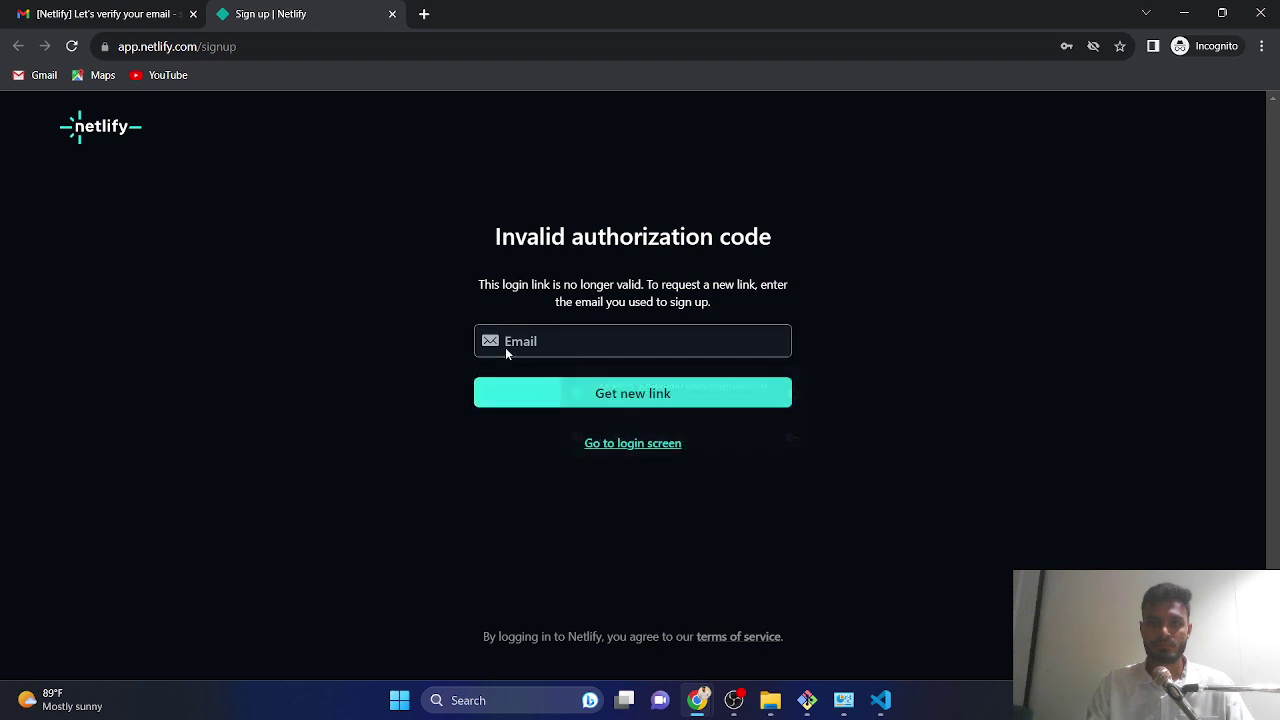
left_click(520, 341)
left_click(134, 345)
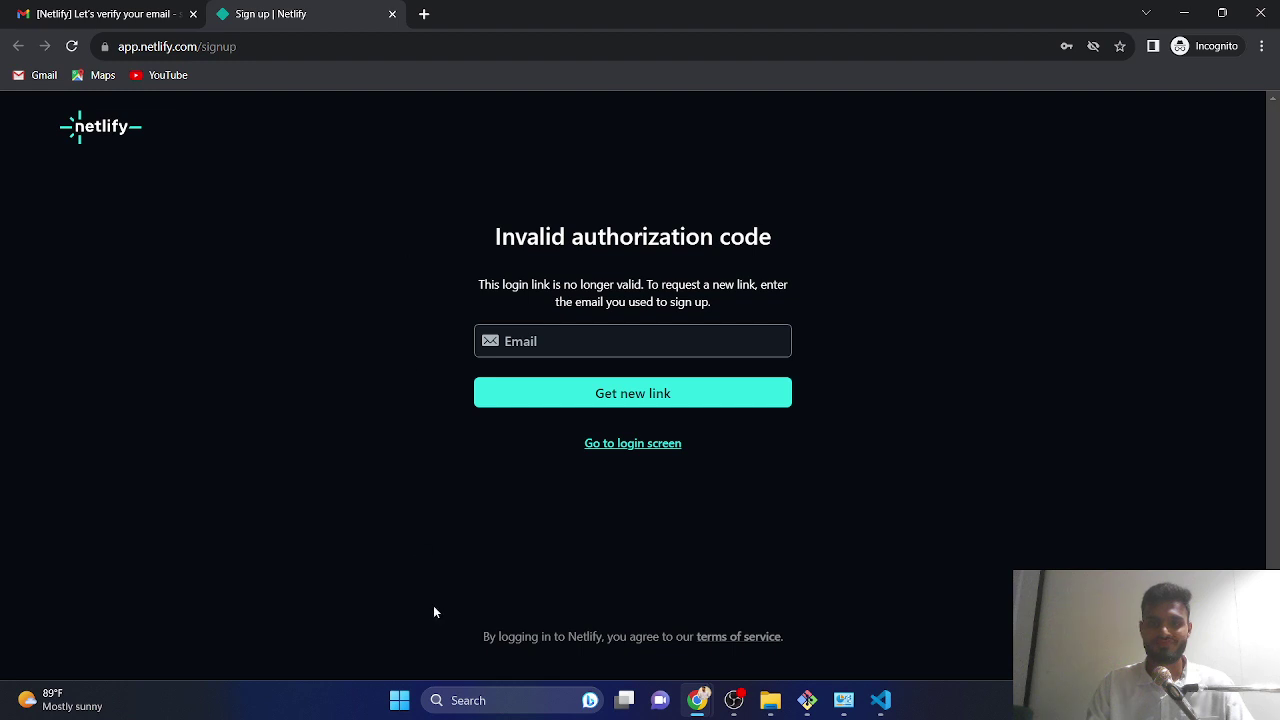
left_click(100, 12)
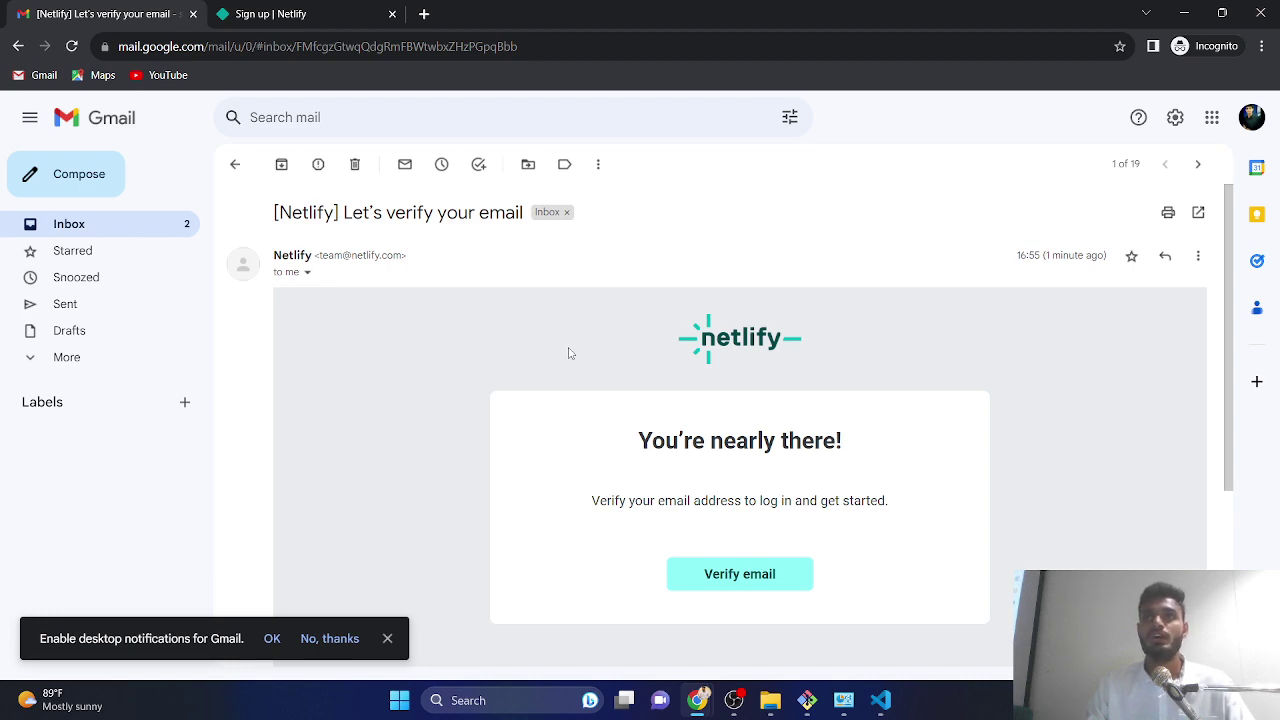
left_click(1260, 13)
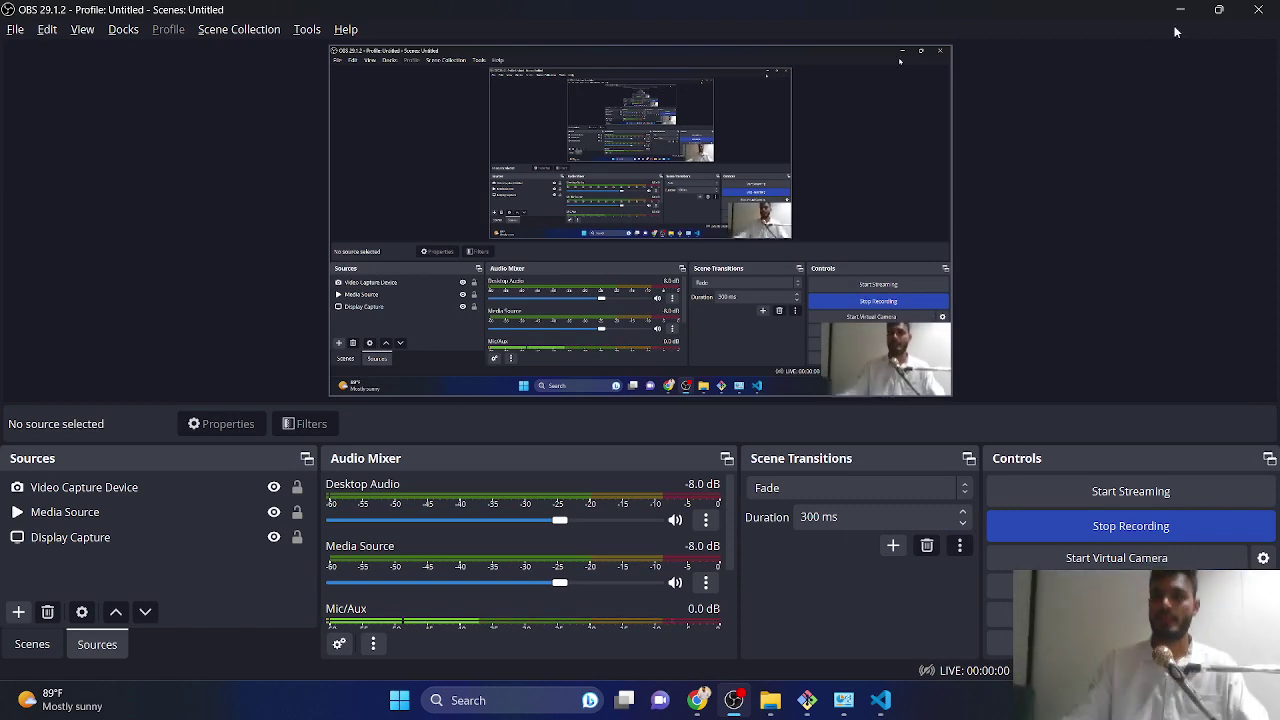
- From the GitHub tab, go to the pyaari-si repository's Settings and open Pages
left_click(1180, 9)
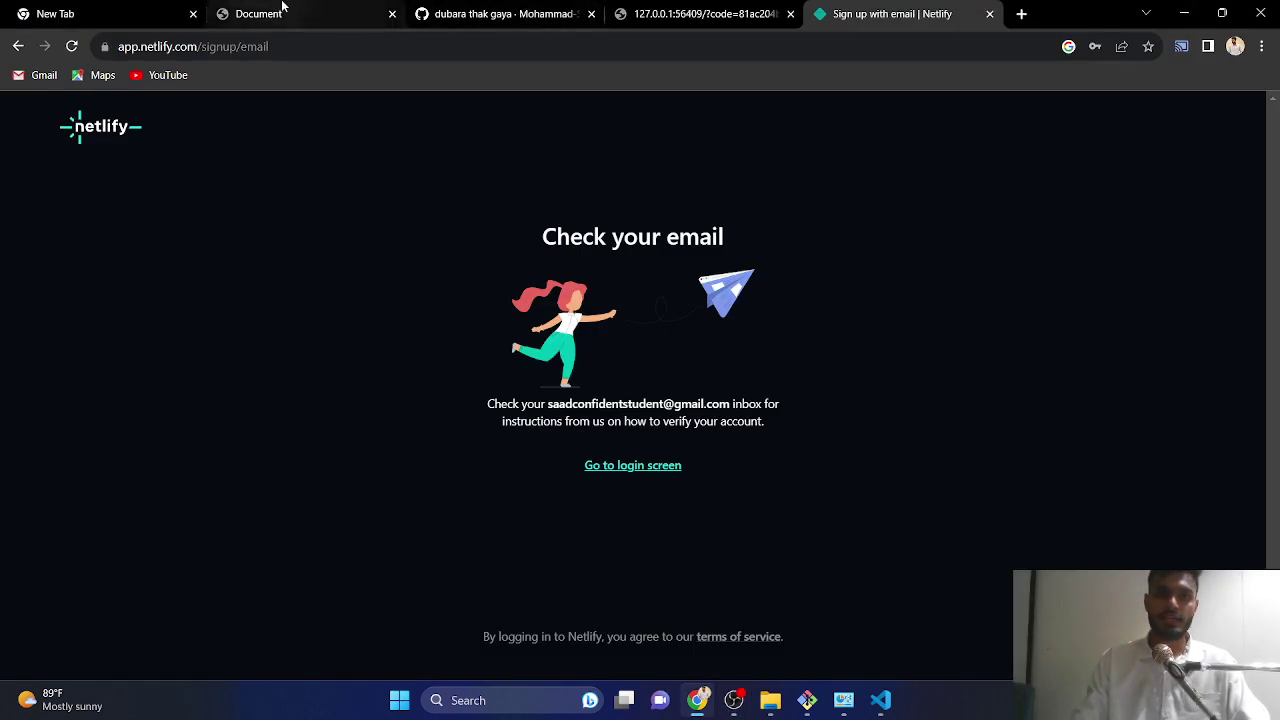
left_click(280, 13)
left_click(505, 13)
scroll(495, 344, "up", 3)
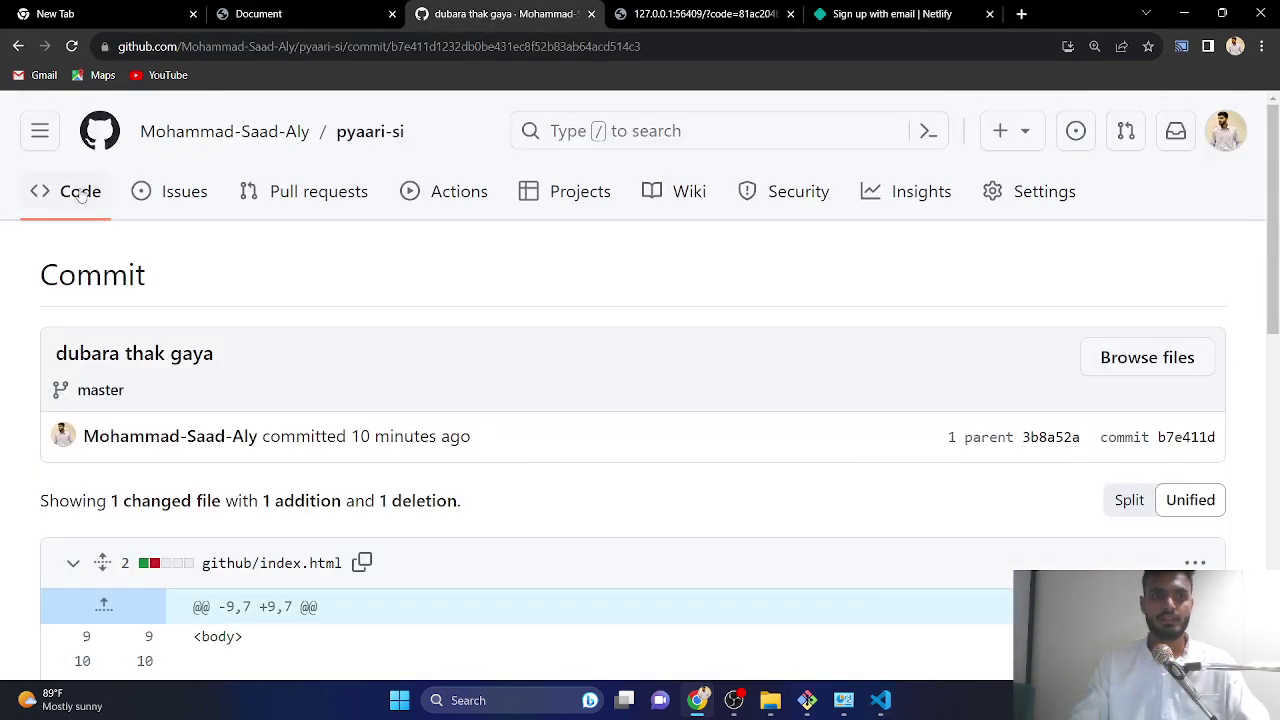
left_click(366, 131)
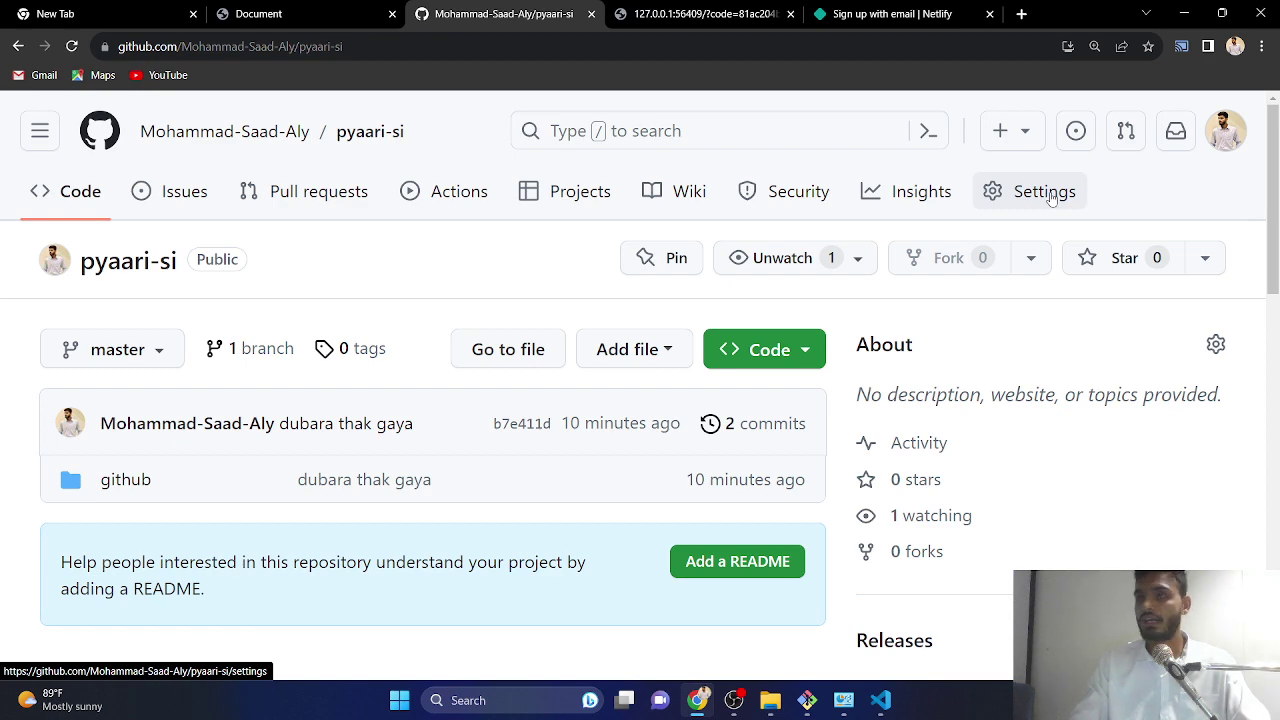
left_click(1050, 197)
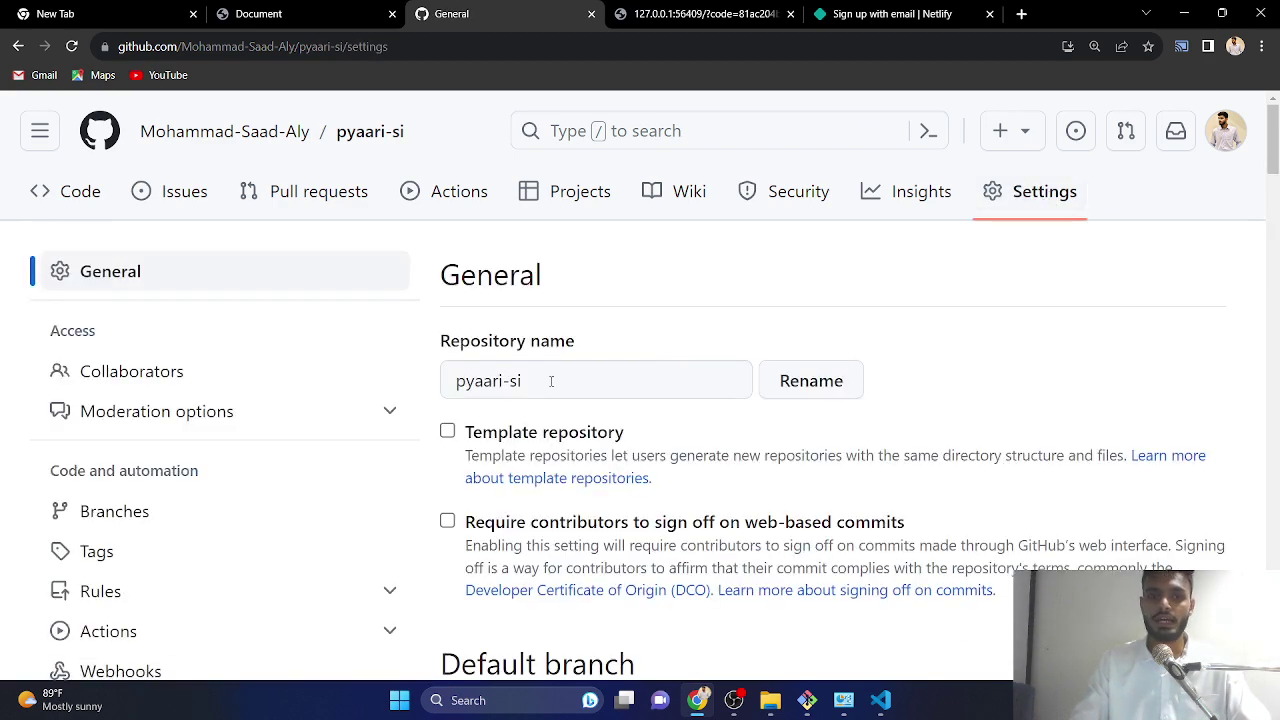
scroll(346, 389, "down", 3)
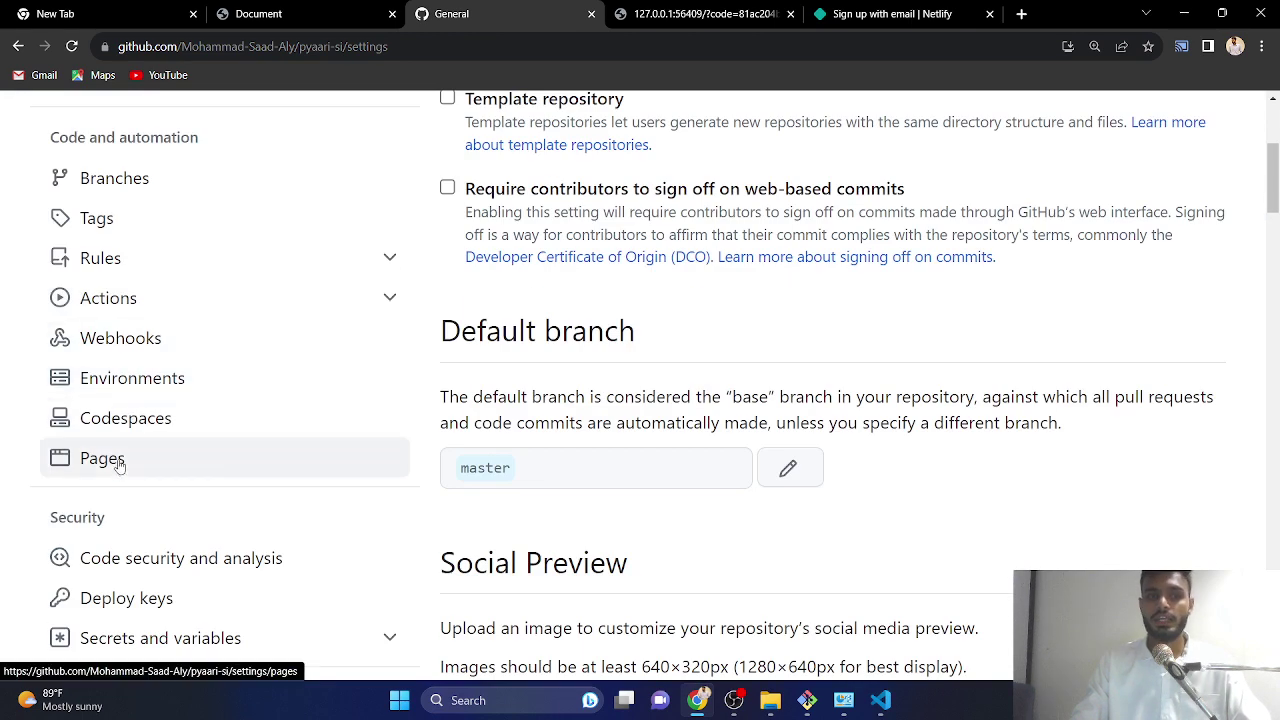
scroll(100, 465, "down", 3)
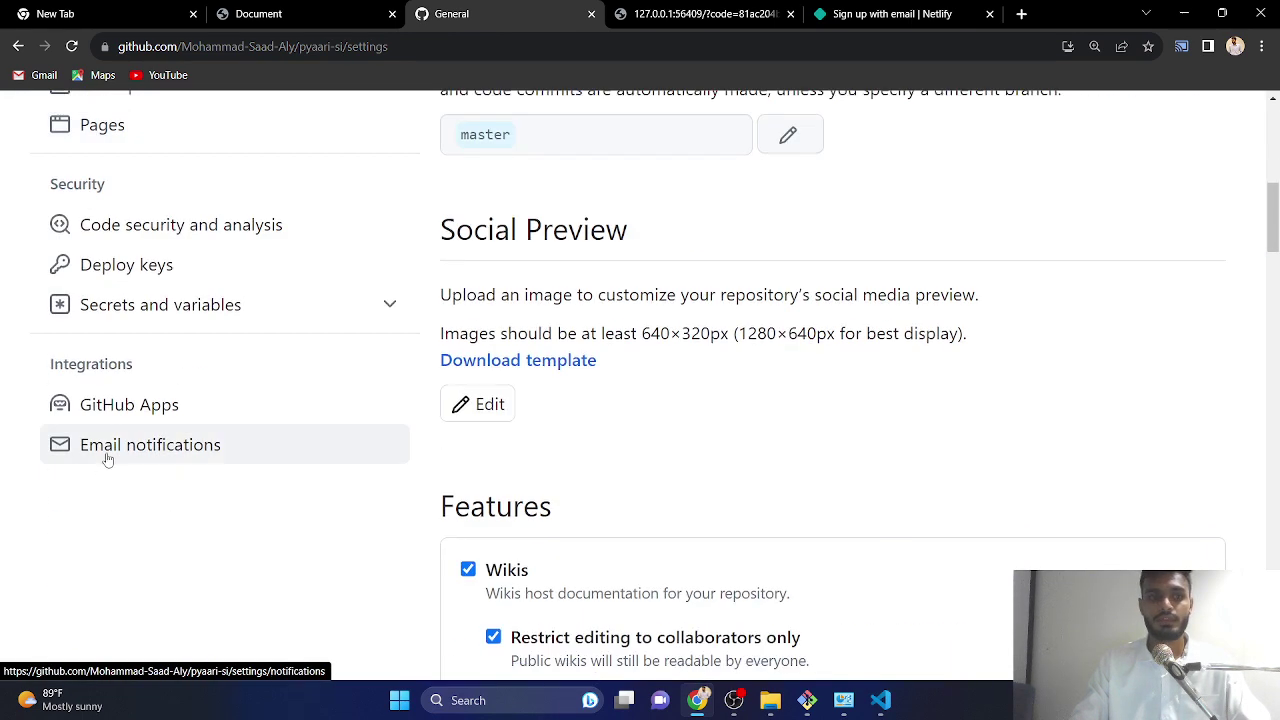
left_click(108, 132)
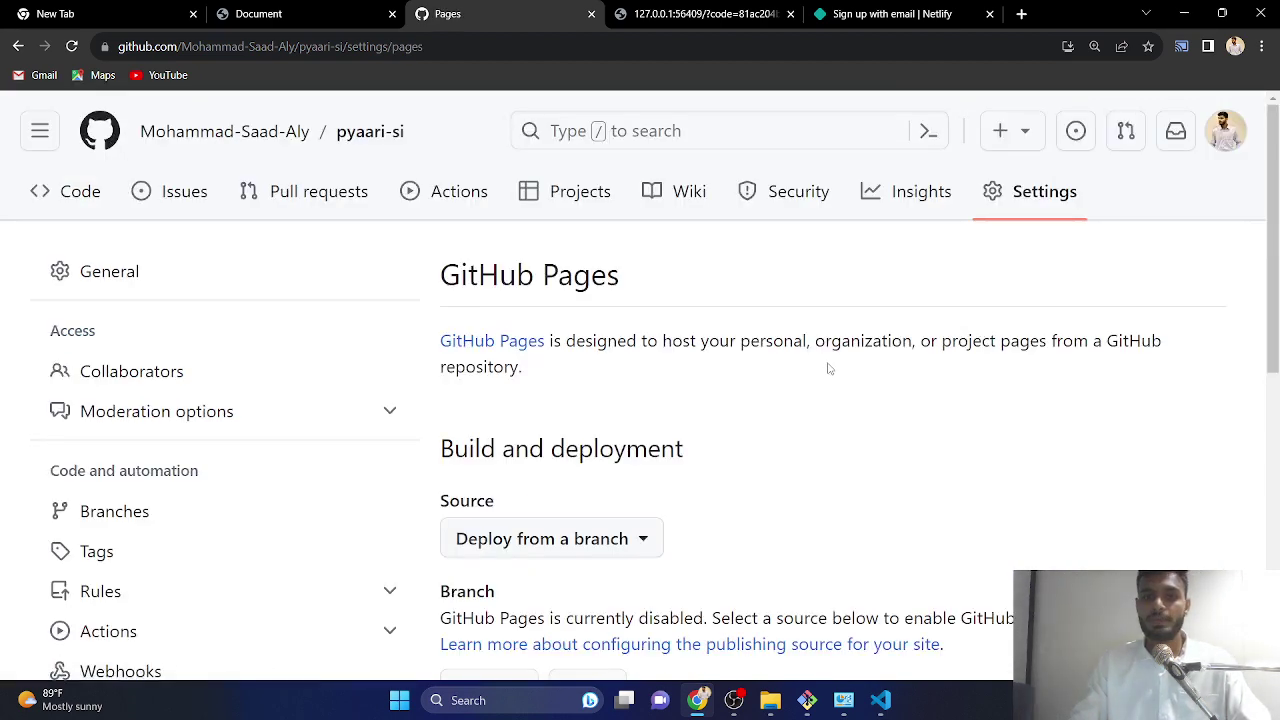
- Set the Pages branch to master with the / (root) folder and save
scroll(828, 369, "down", 3)
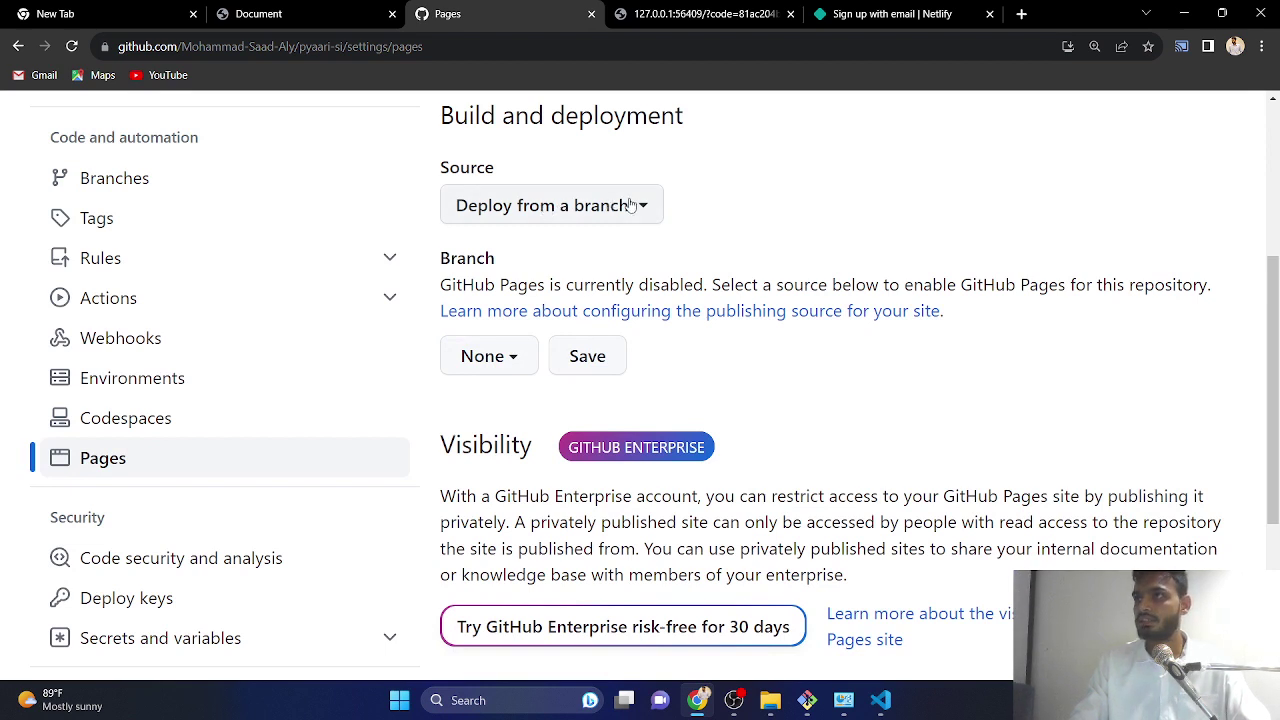
left_click(508, 356)
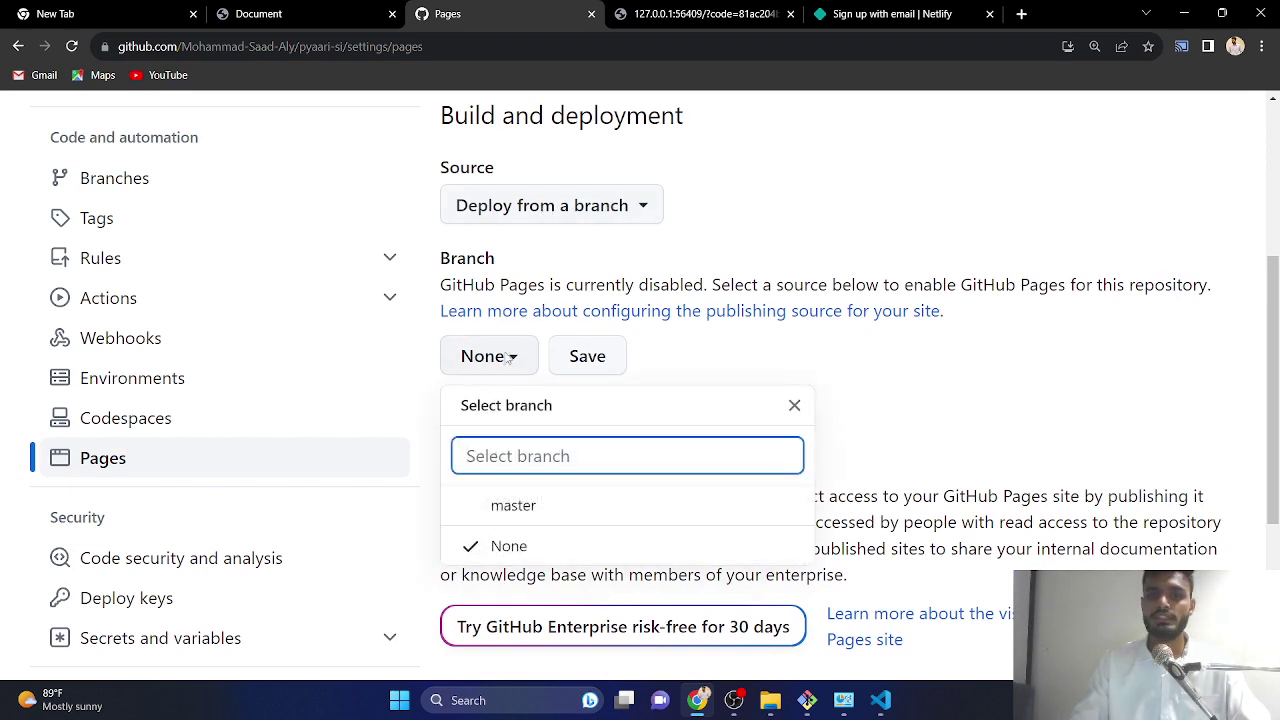
left_click(527, 512)
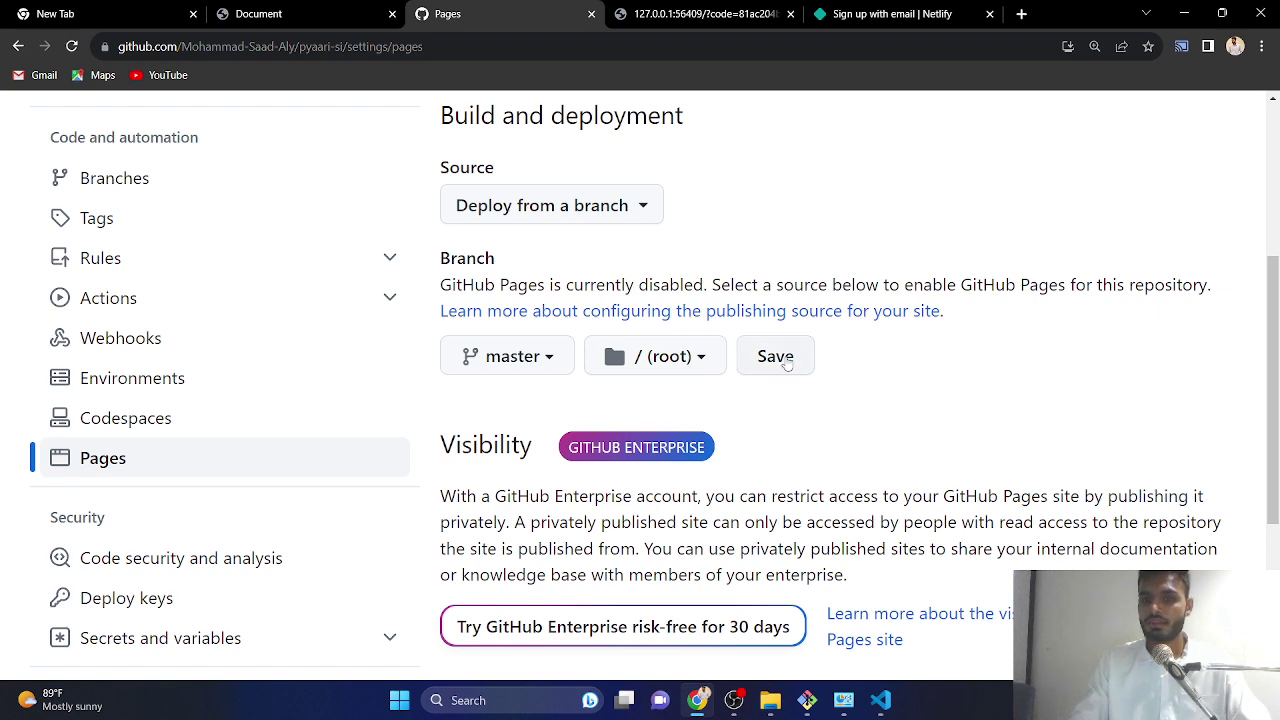
left_click(787, 363)
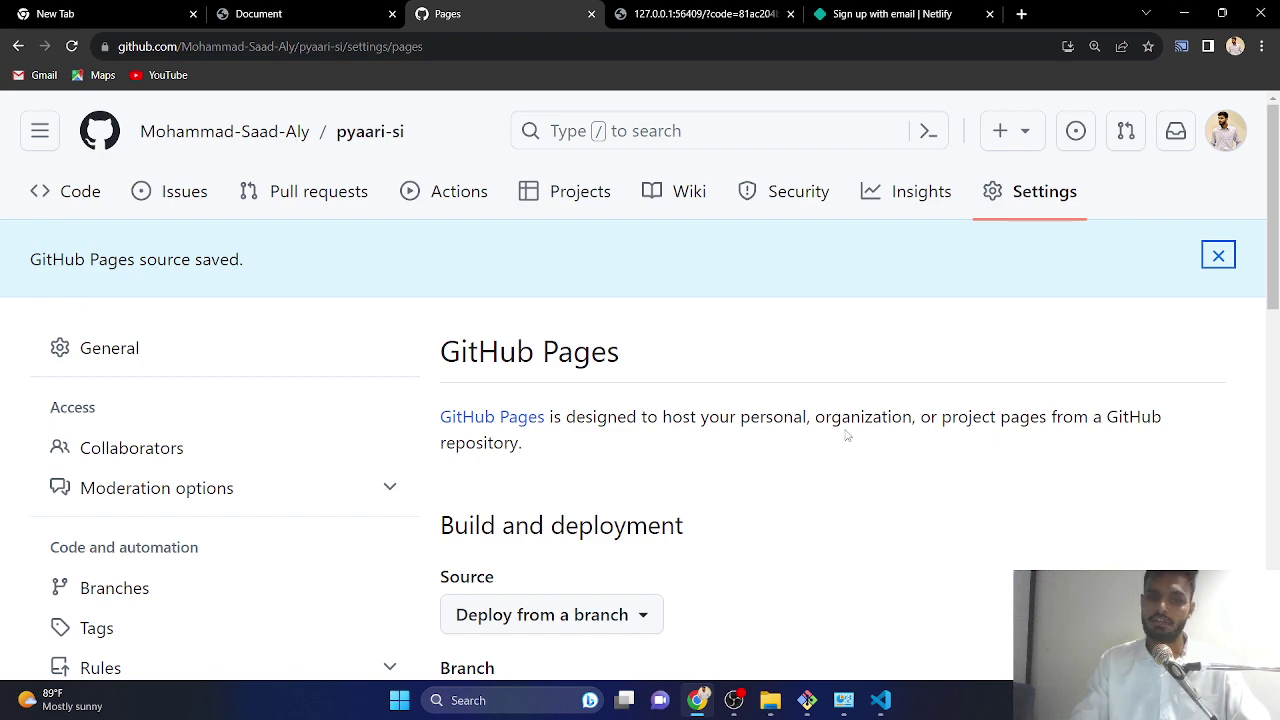
- Zoom out and reload the Pages settings until 'Your site is live at' the github.io address appears
scroll(846, 433, "down", 7)
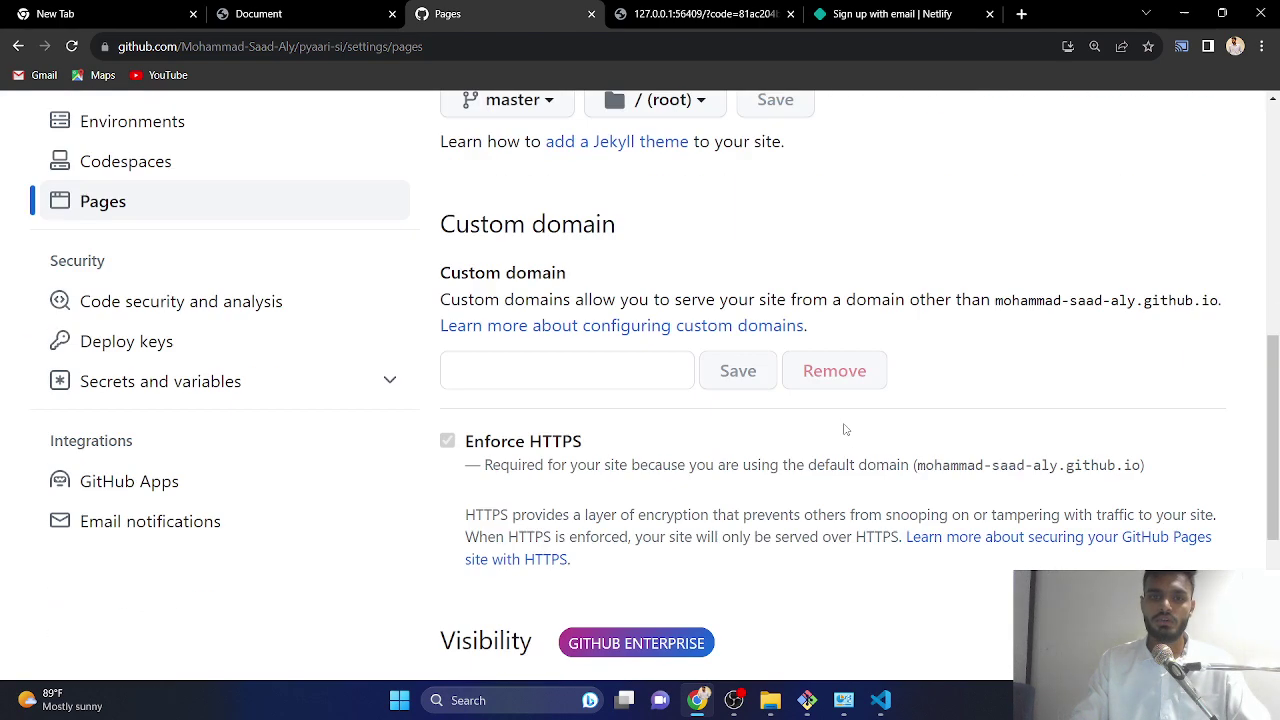
scroll(845, 398, "down", 3)
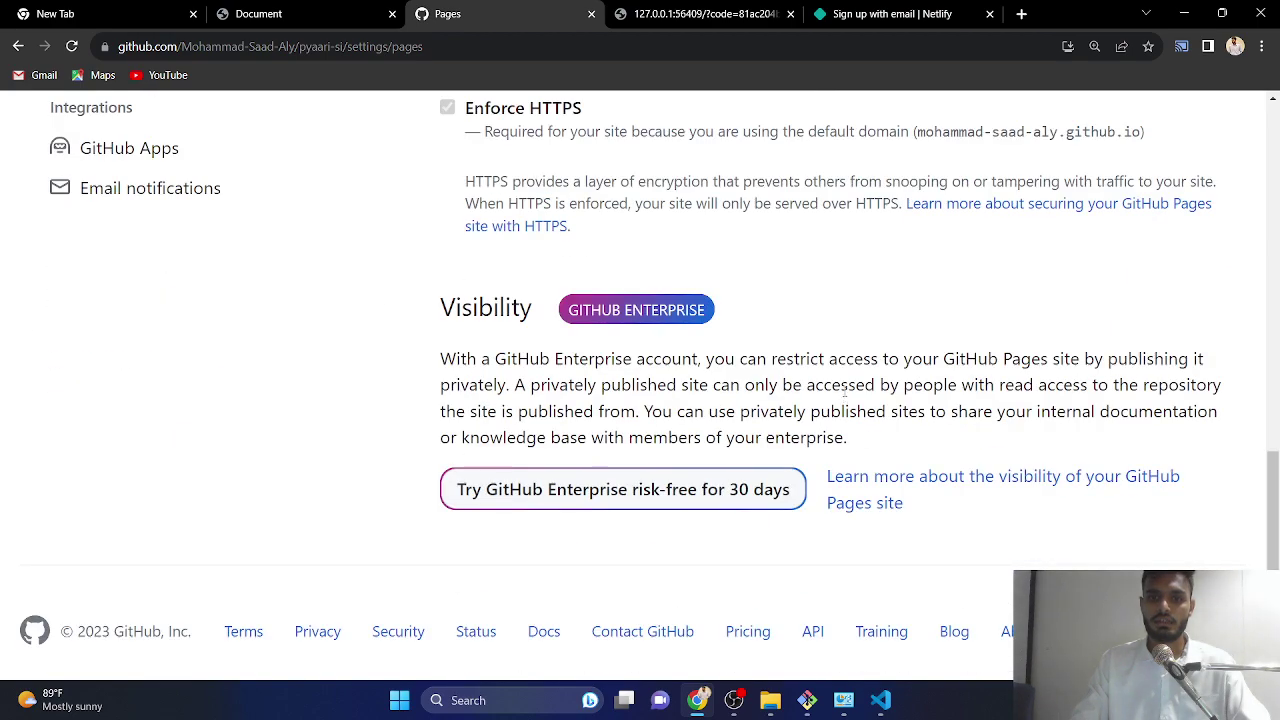
scroll(855, 368, "up", 10)
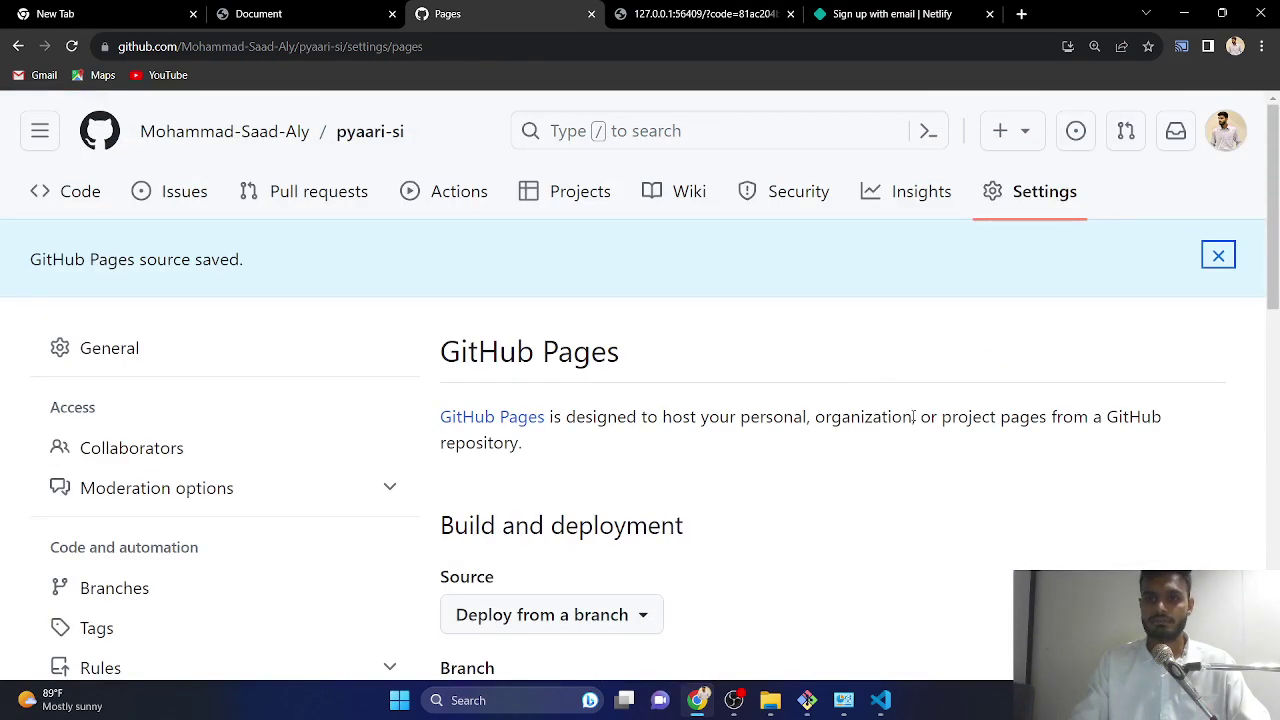
key("ctrl+minus")
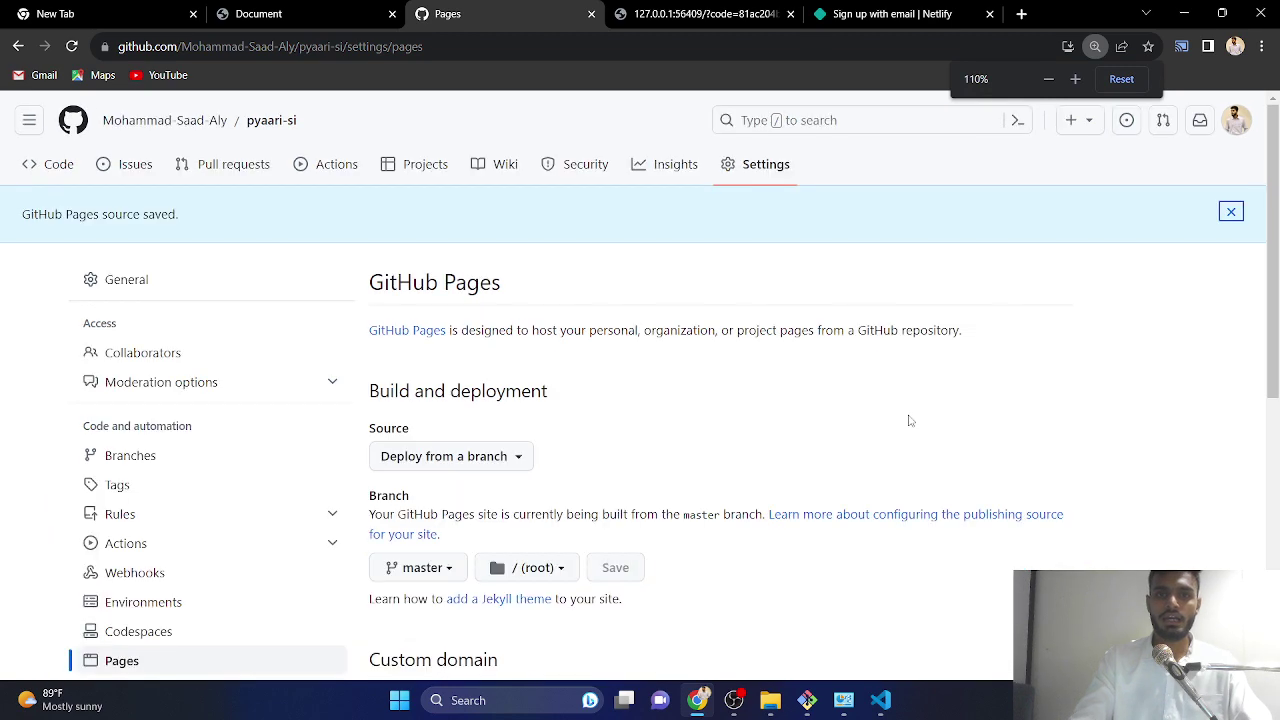
scroll(791, 297, "down", 4)
scroll(706, 267, "up", 4)
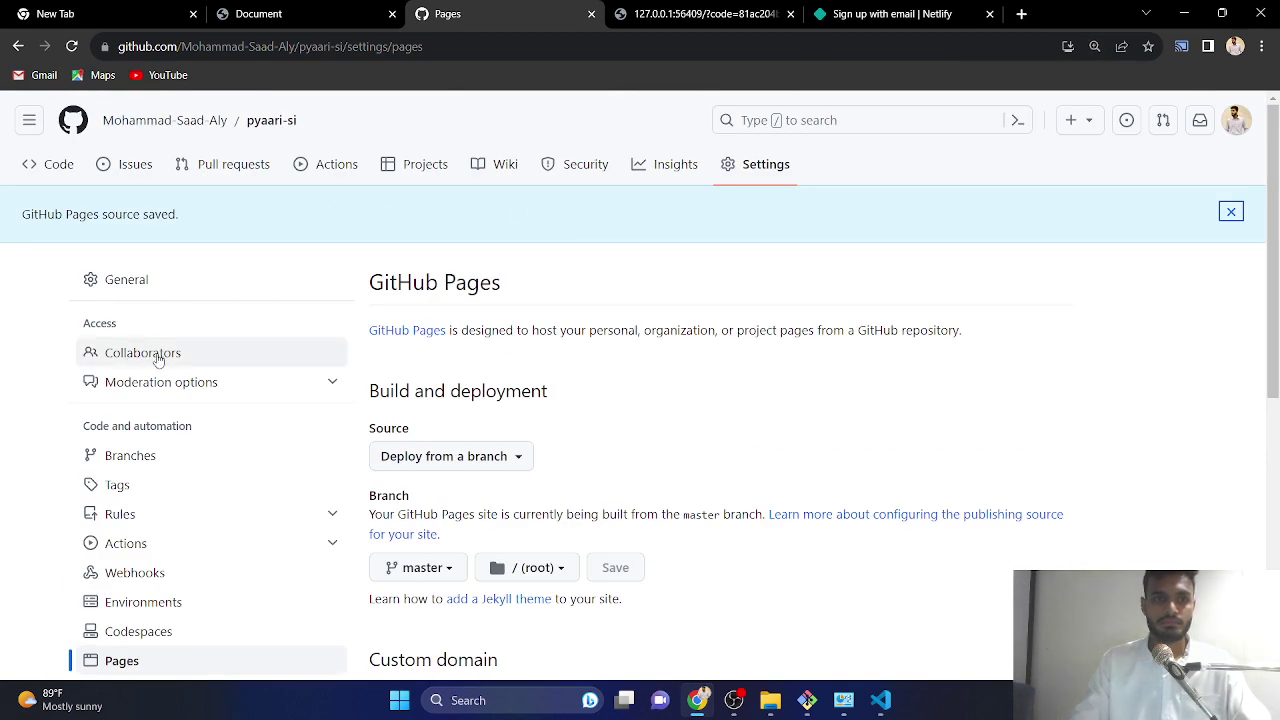
left_click(71, 46)
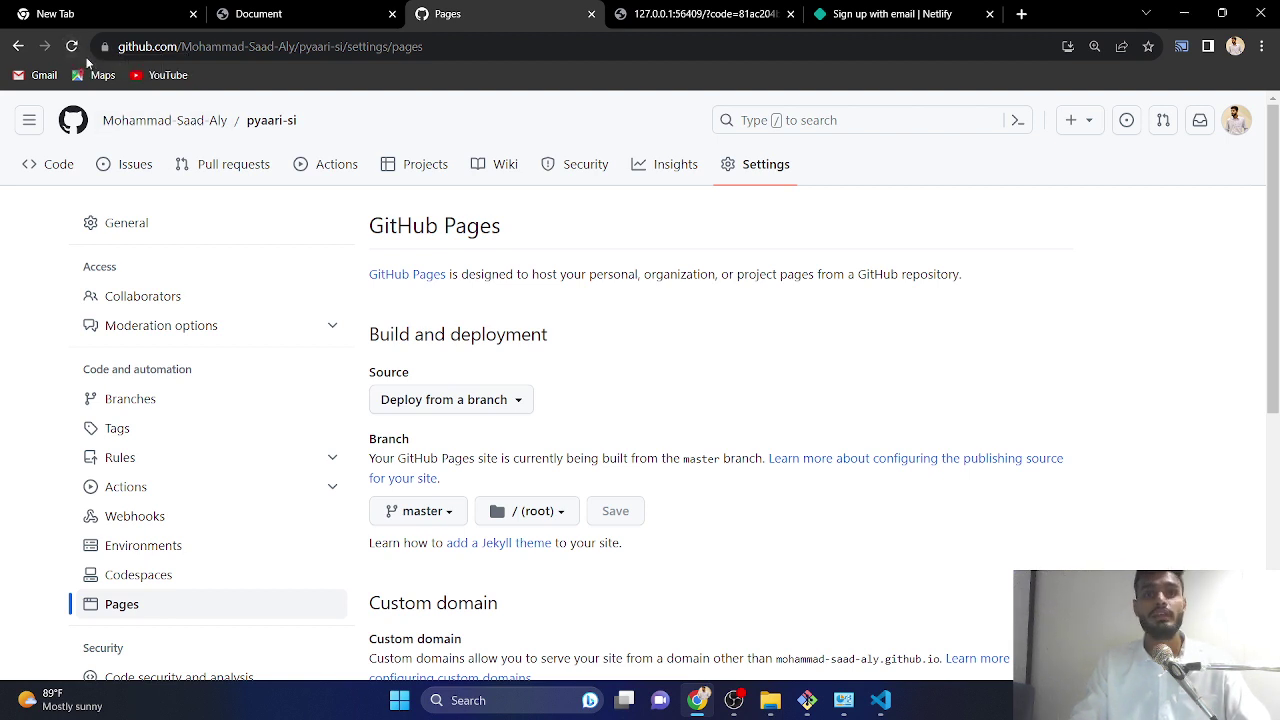
scroll(536, 320, "down", 3)
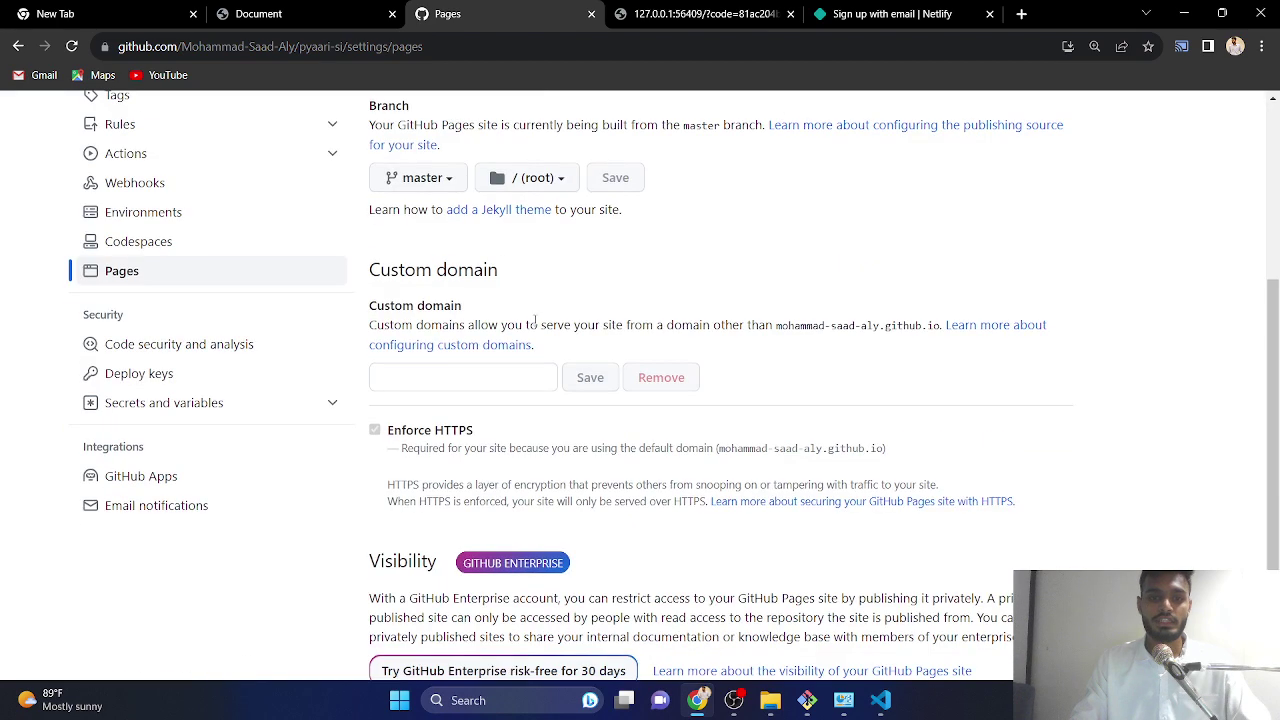
scroll(590, 350, "down", 2)
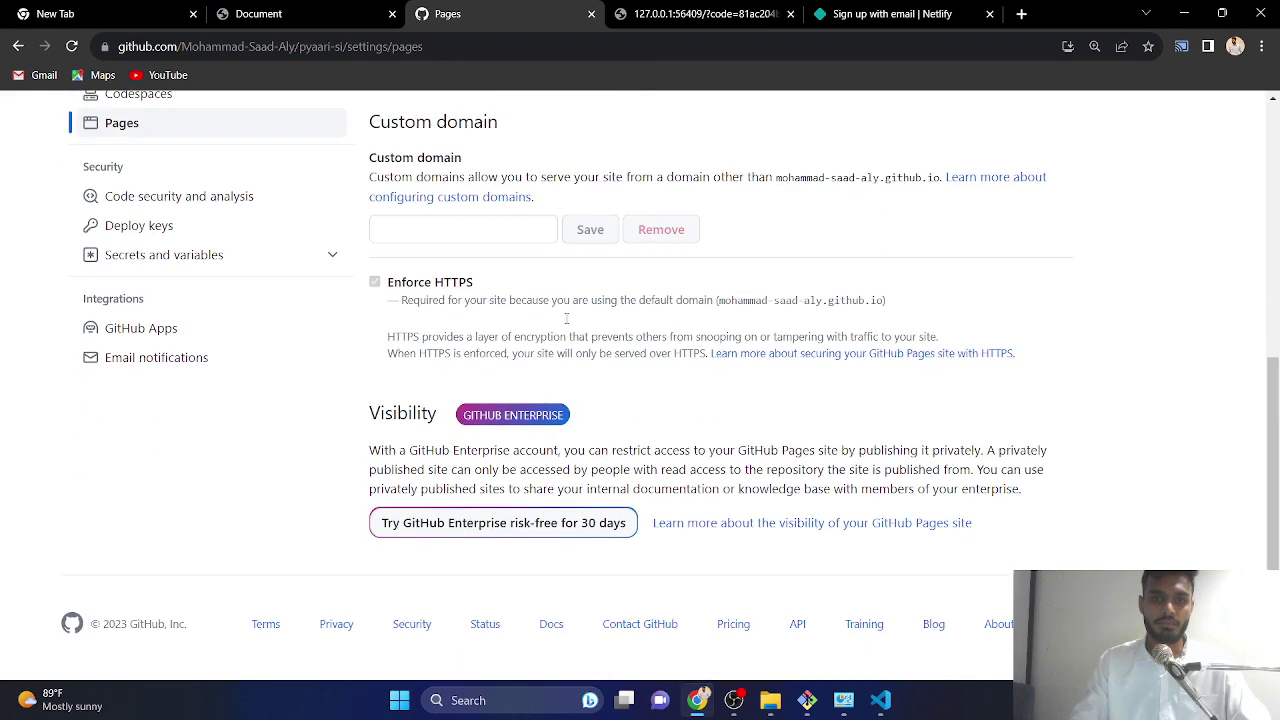
scroll(524, 323, "up", 5)
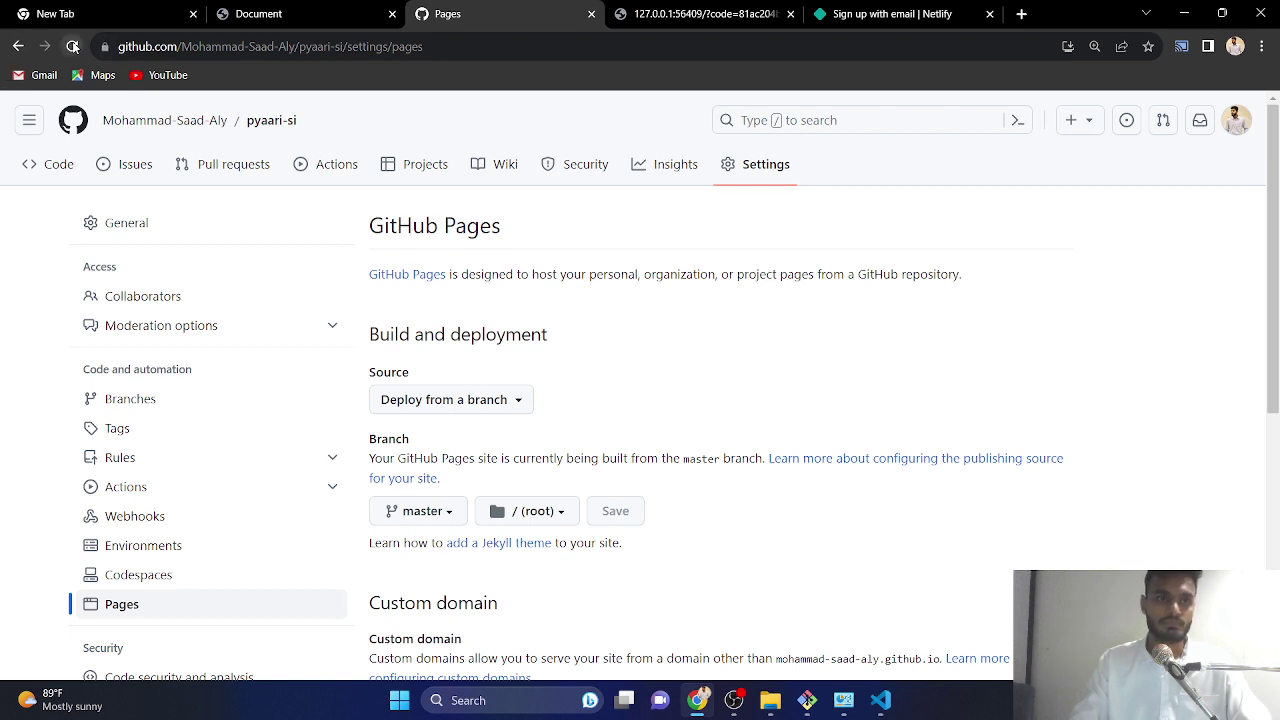
left_click(72, 46)
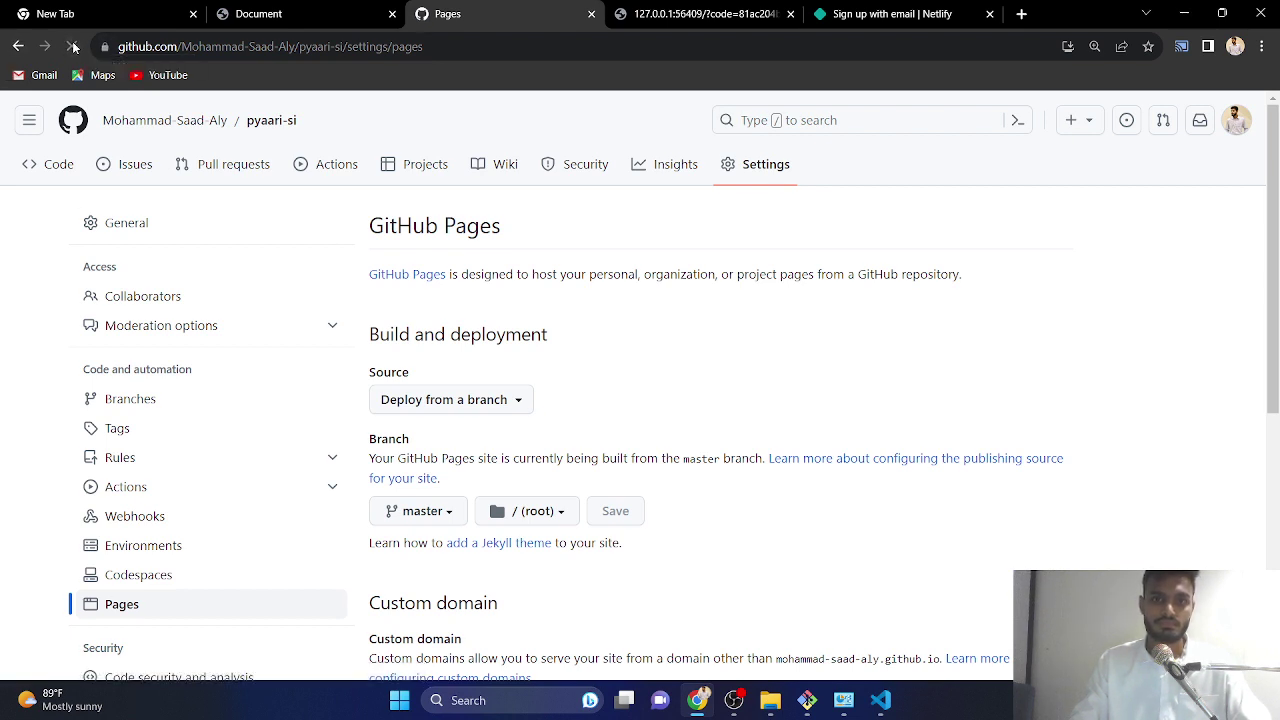
left_click(72, 46)
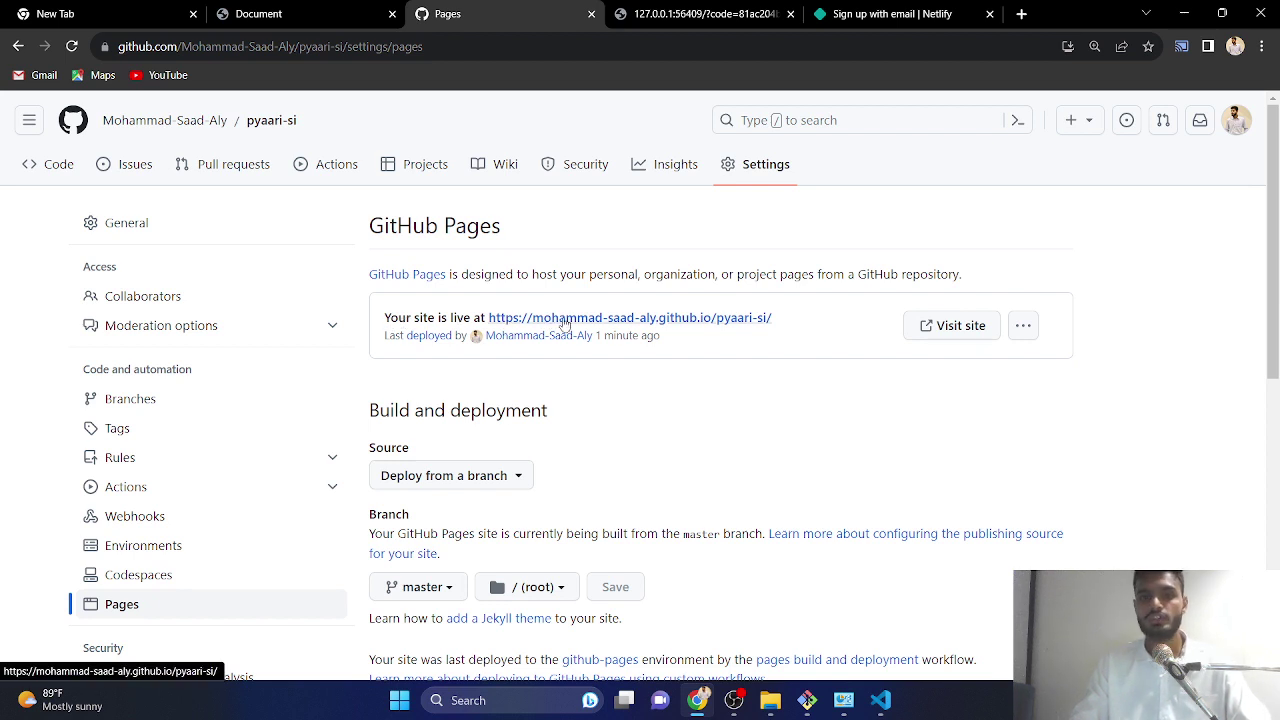
- Preview the live site, then check the site files in the yajooj majooj > github folder
left_click(564, 320)
left_click(613, 8)
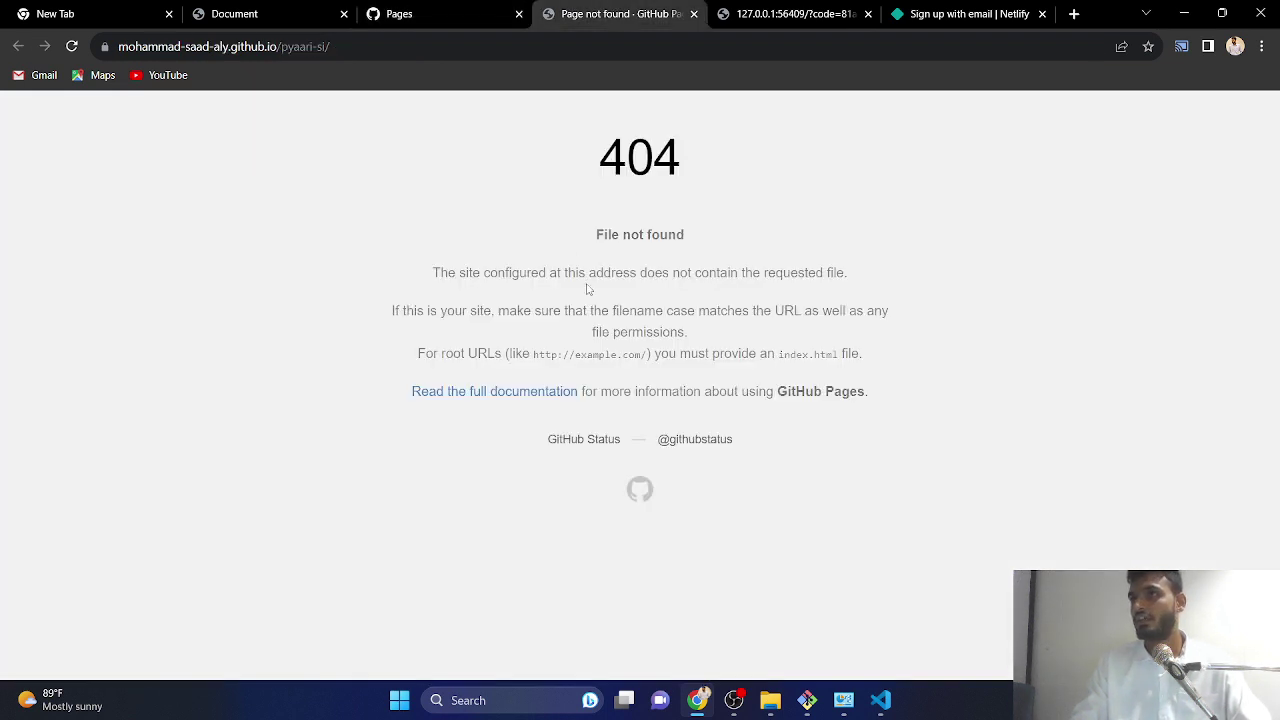
left_click(693, 14)
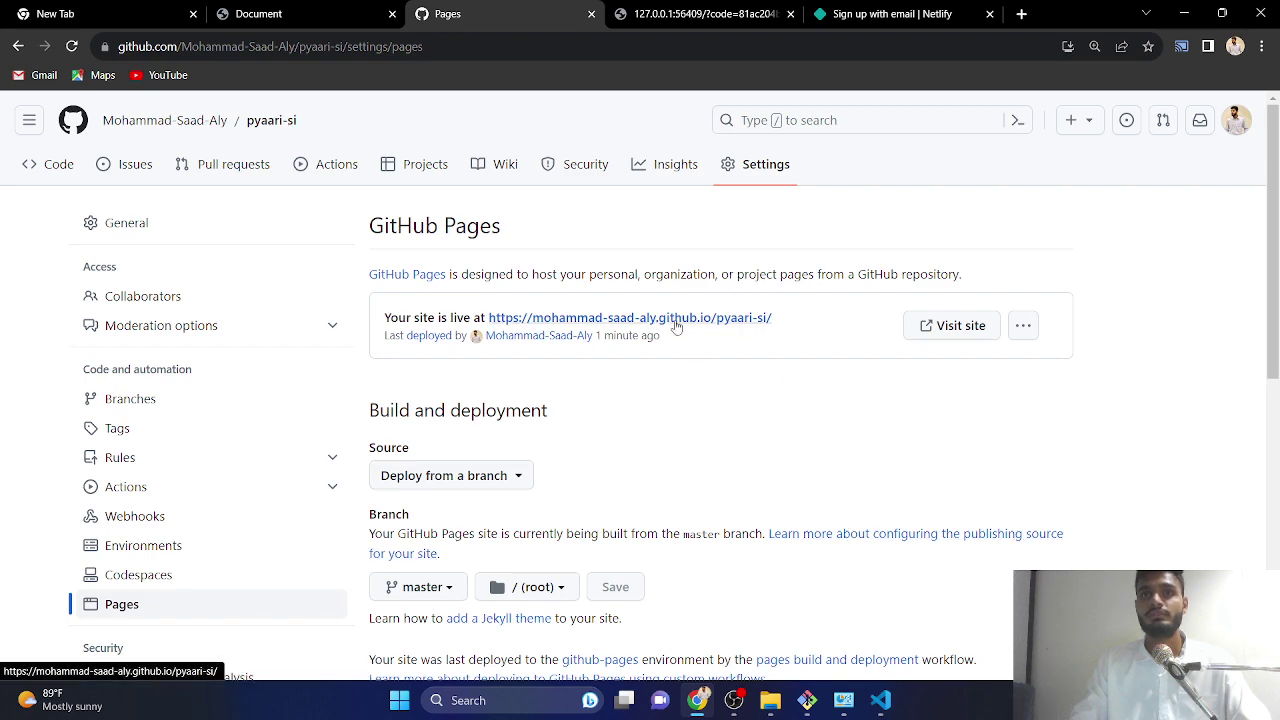
left_click(1184, 13)
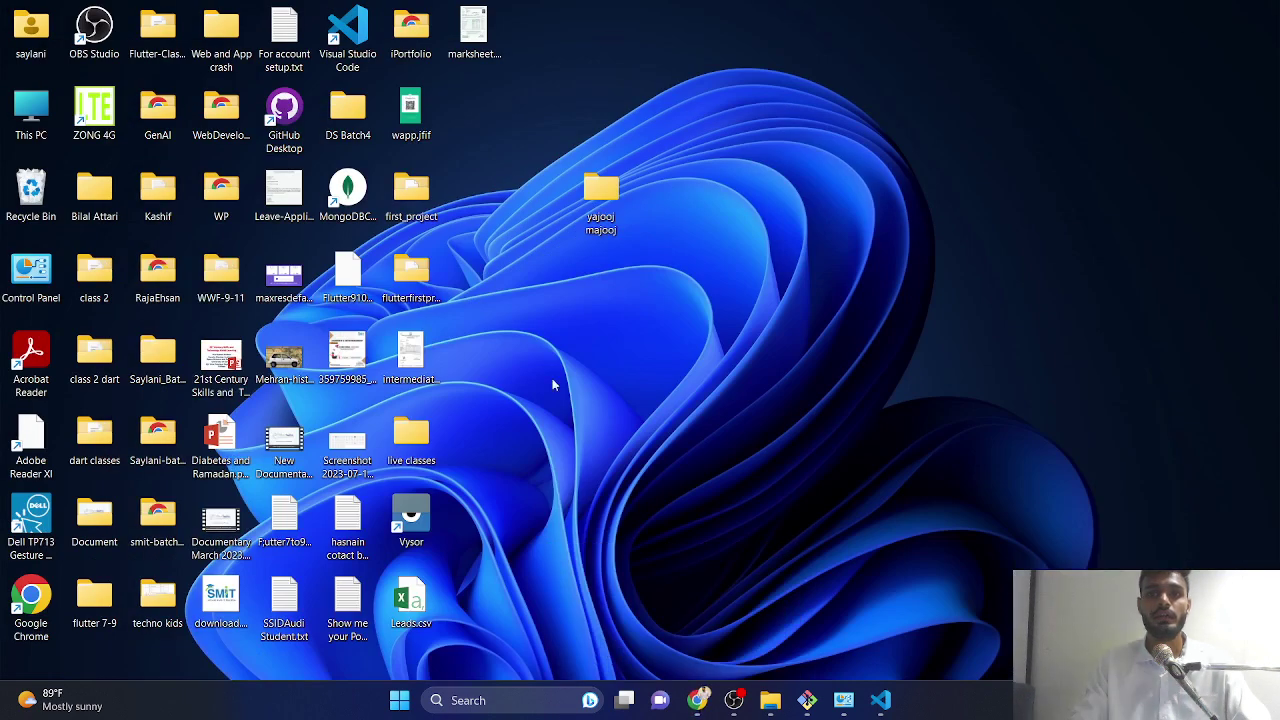
double_click(600, 195)
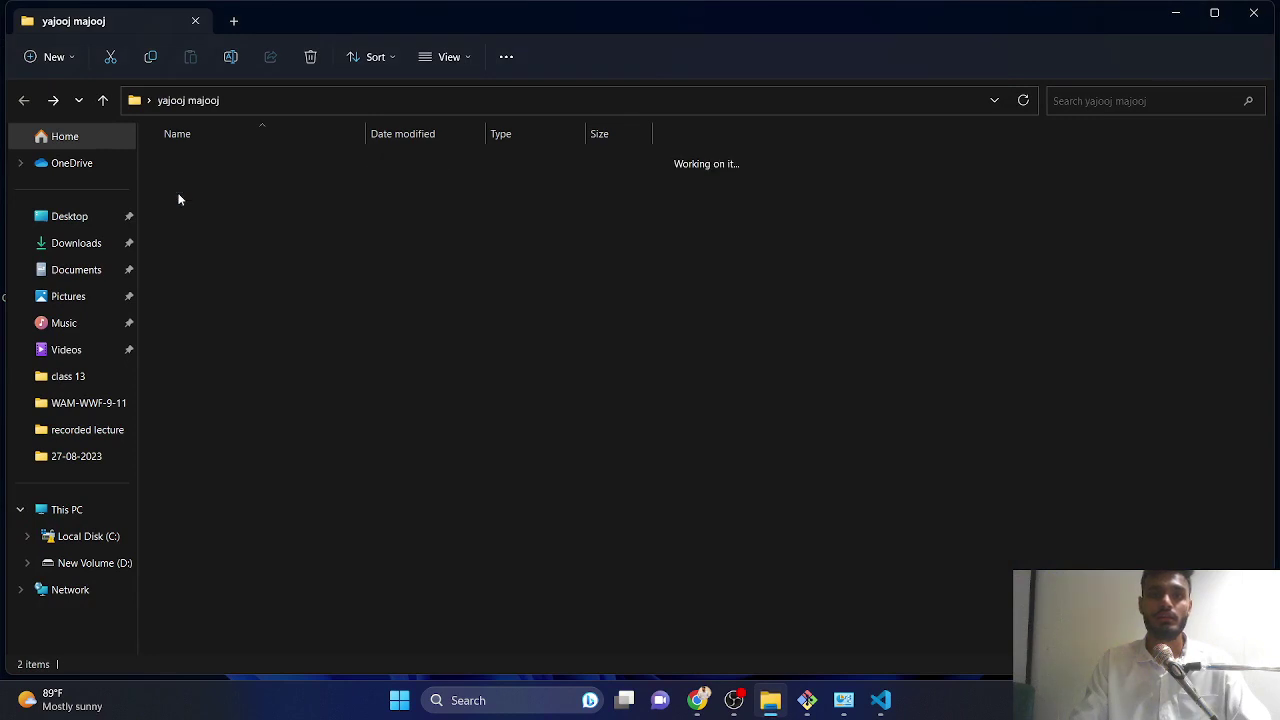
double_click(180, 195)
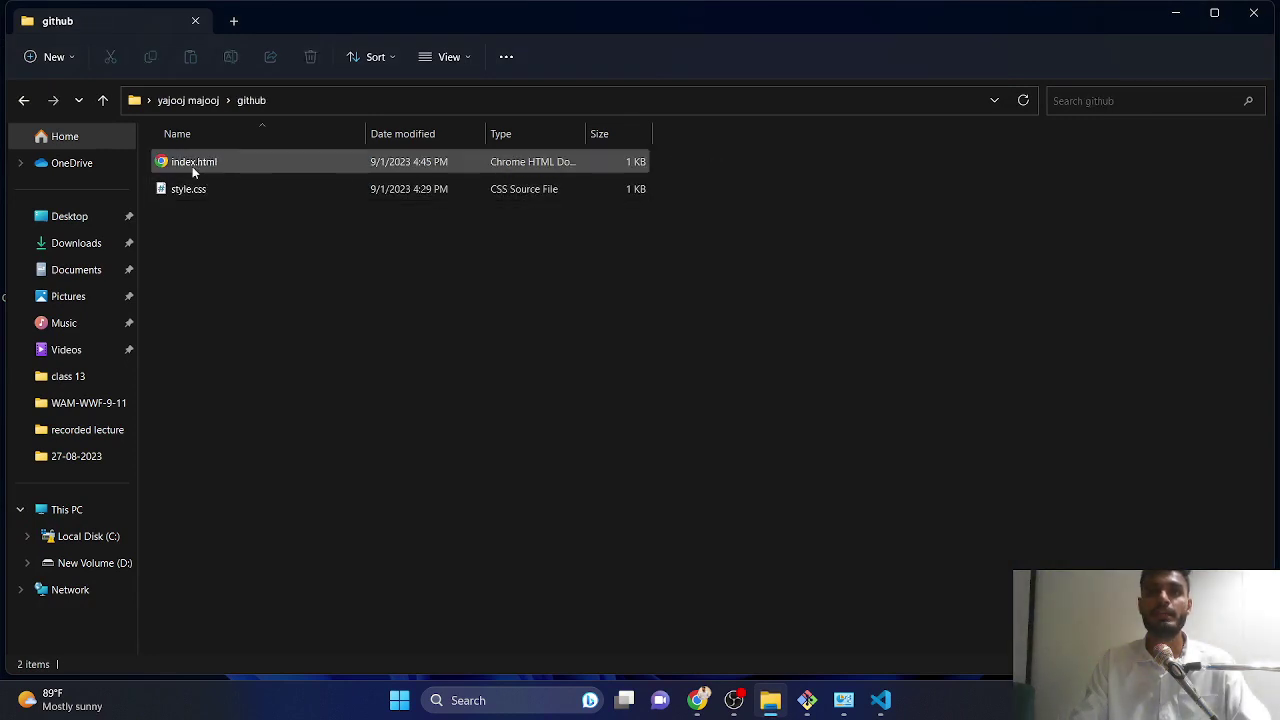
left_click(1168, 13)
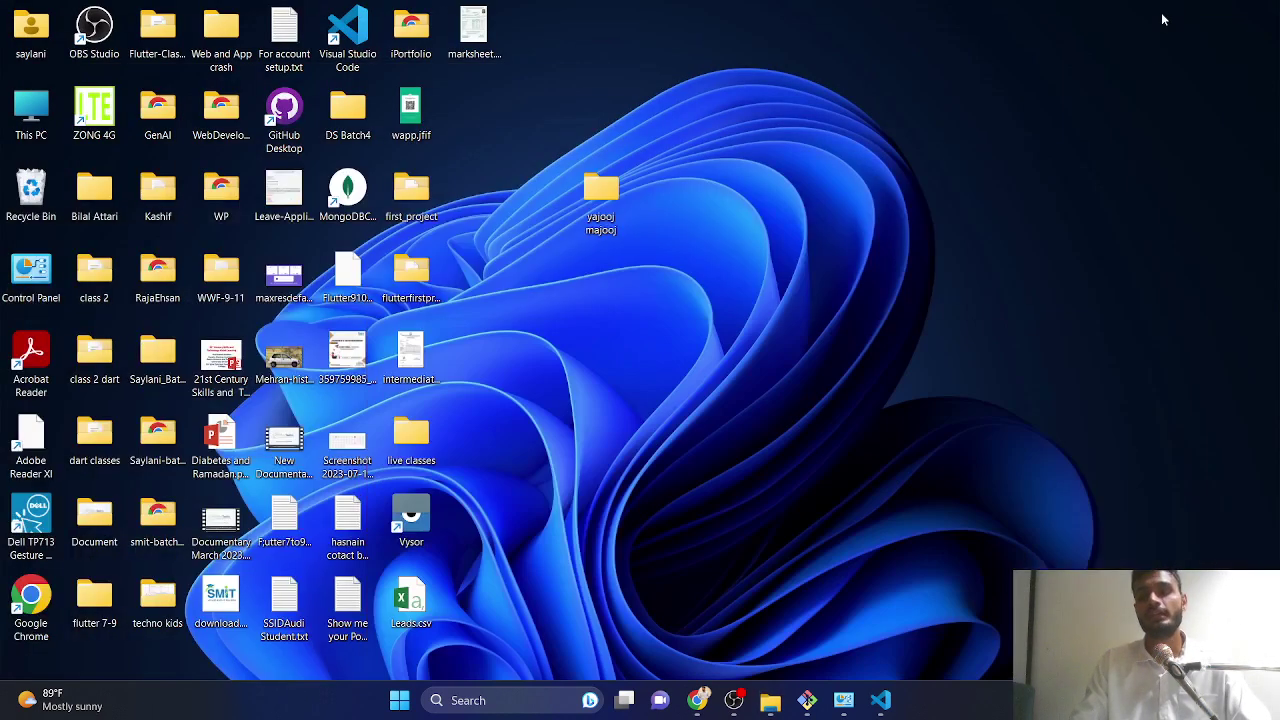
- Reload the Pages settings and reopen the live site, which still shows 404 File not found
left_click(697, 700)
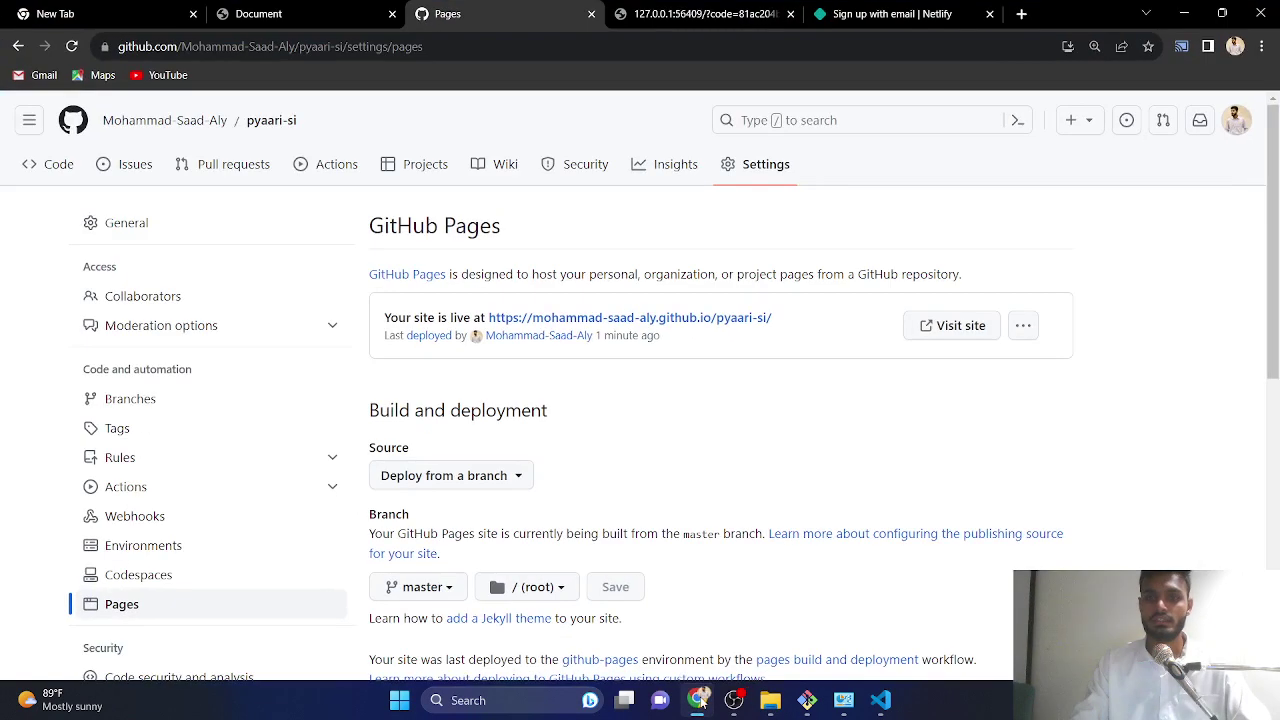
left_click(74, 47)
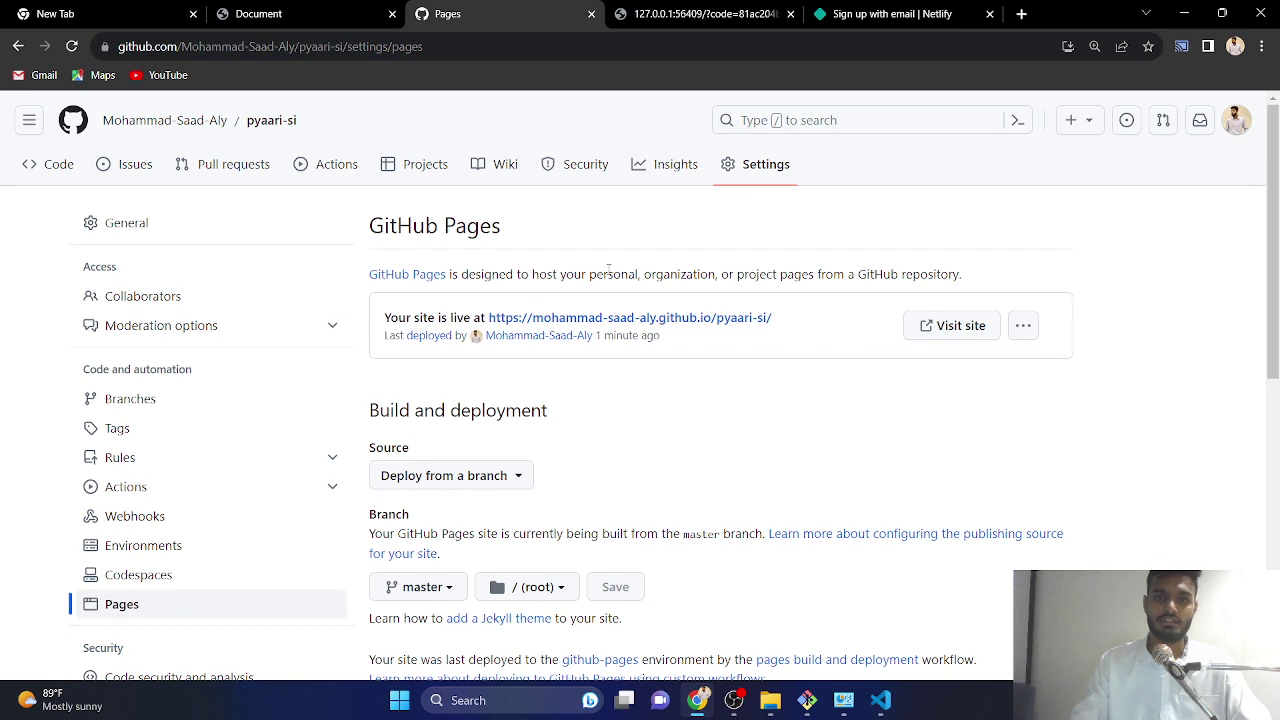
left_click(607, 318)
left_click(650, 14)
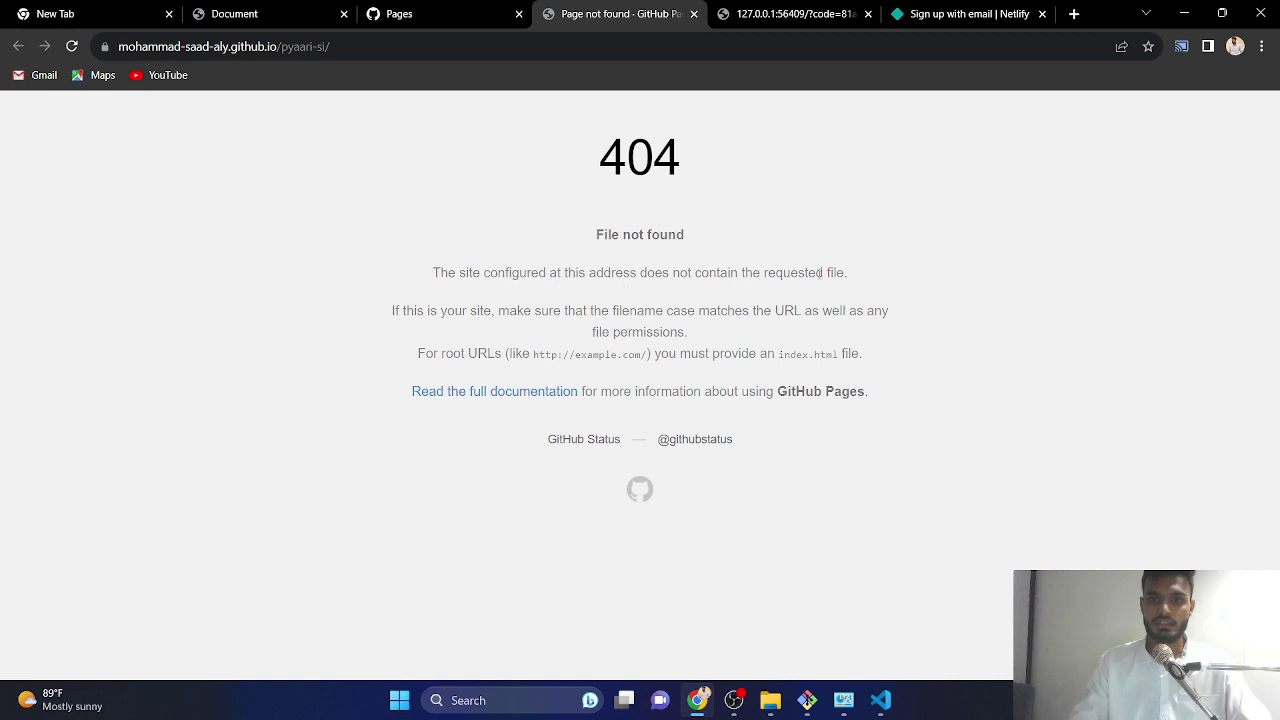
left_click_drag(391, 311, 914, 320)
- Confirm GitHub Pages publishes from the master branch at the / (root) folder
left_click(922, 288)
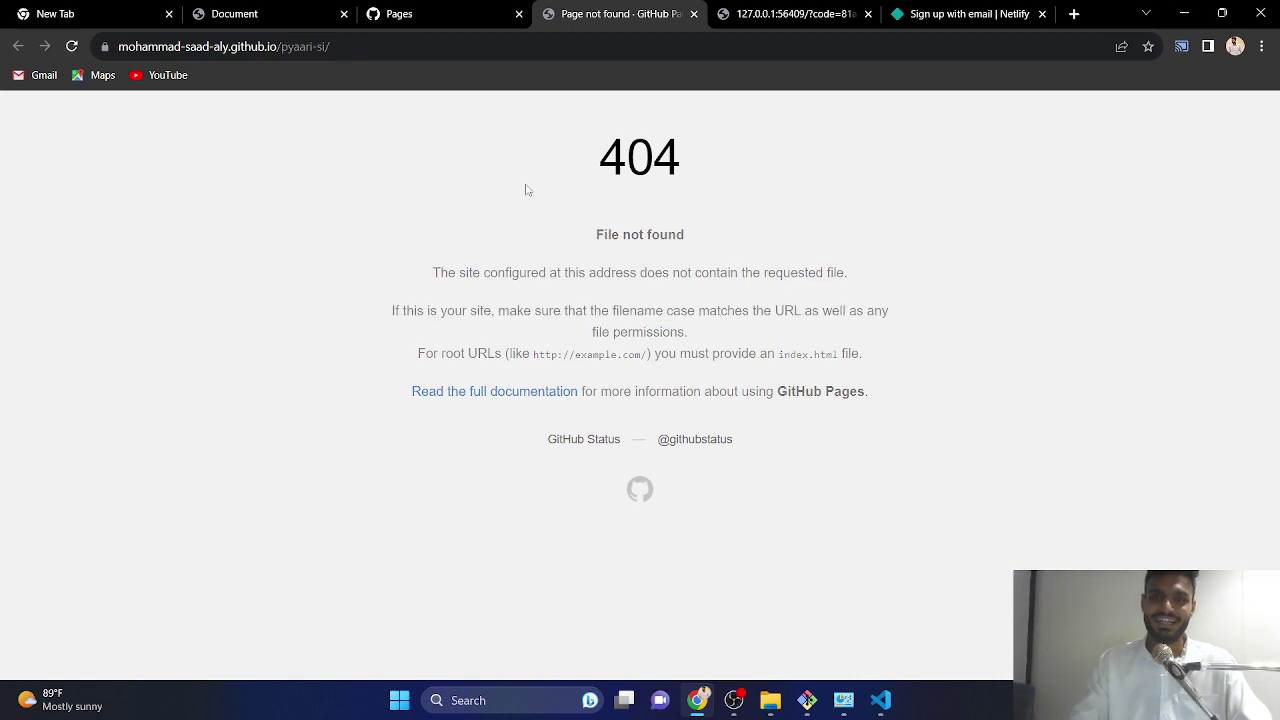
left_click(440, 14)
scroll(466, 318, "down", 3)
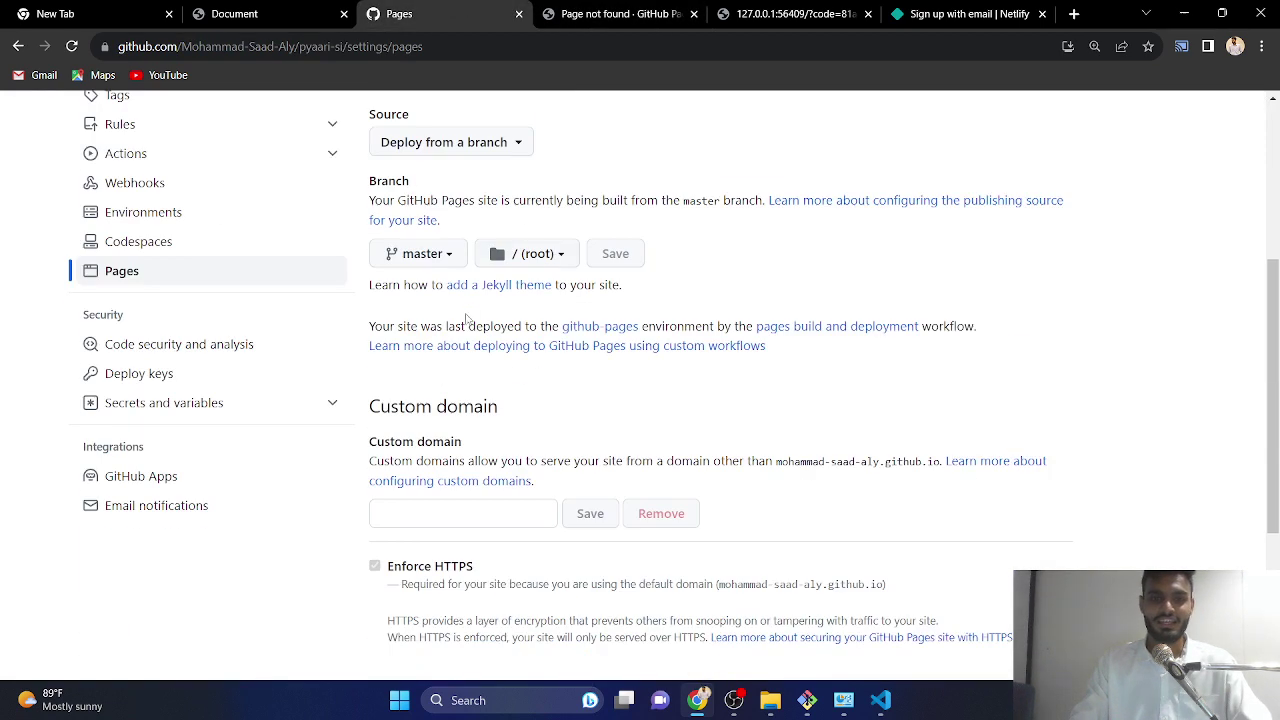
left_click(561, 257)
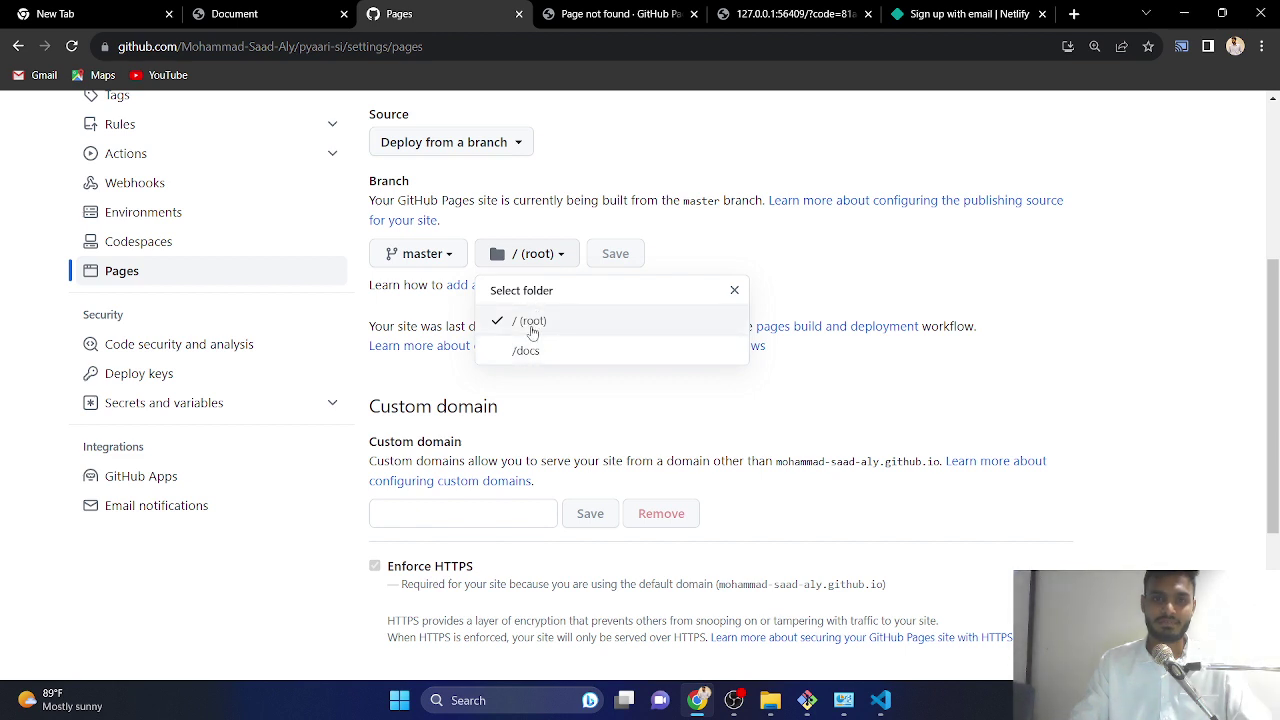
left_click(530, 324)
left_click(440, 255)
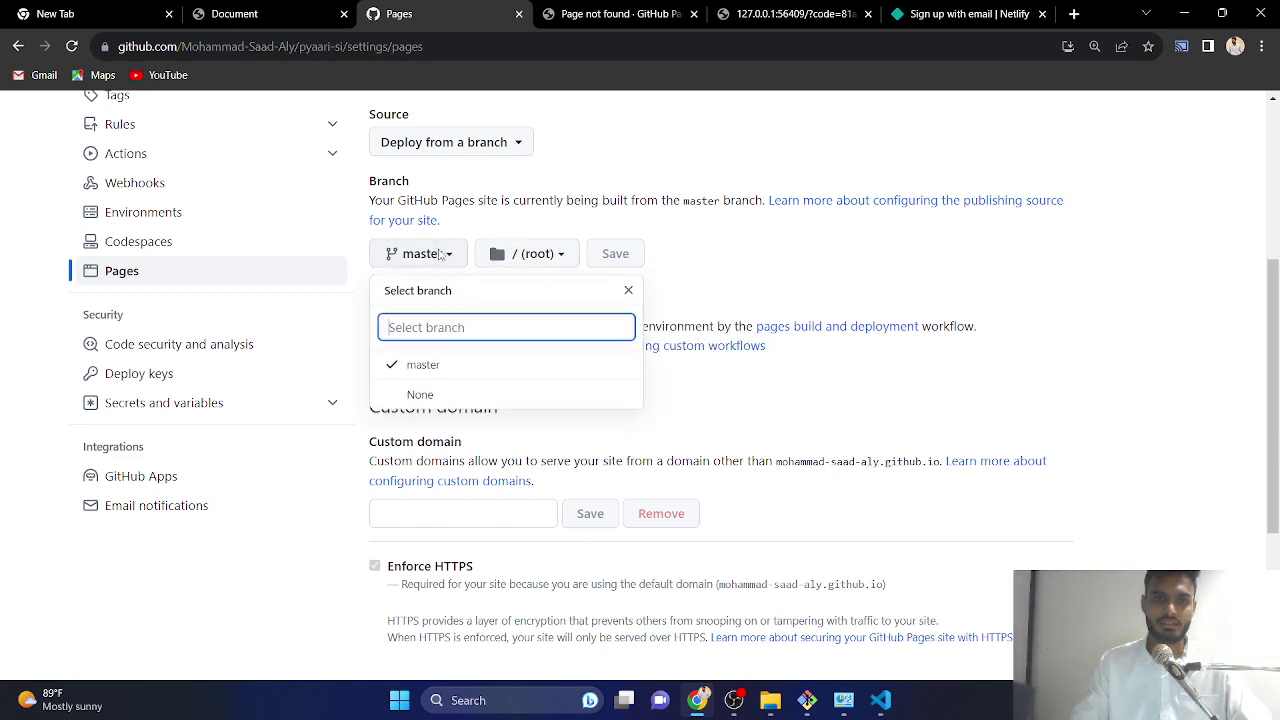
left_click(443, 367)
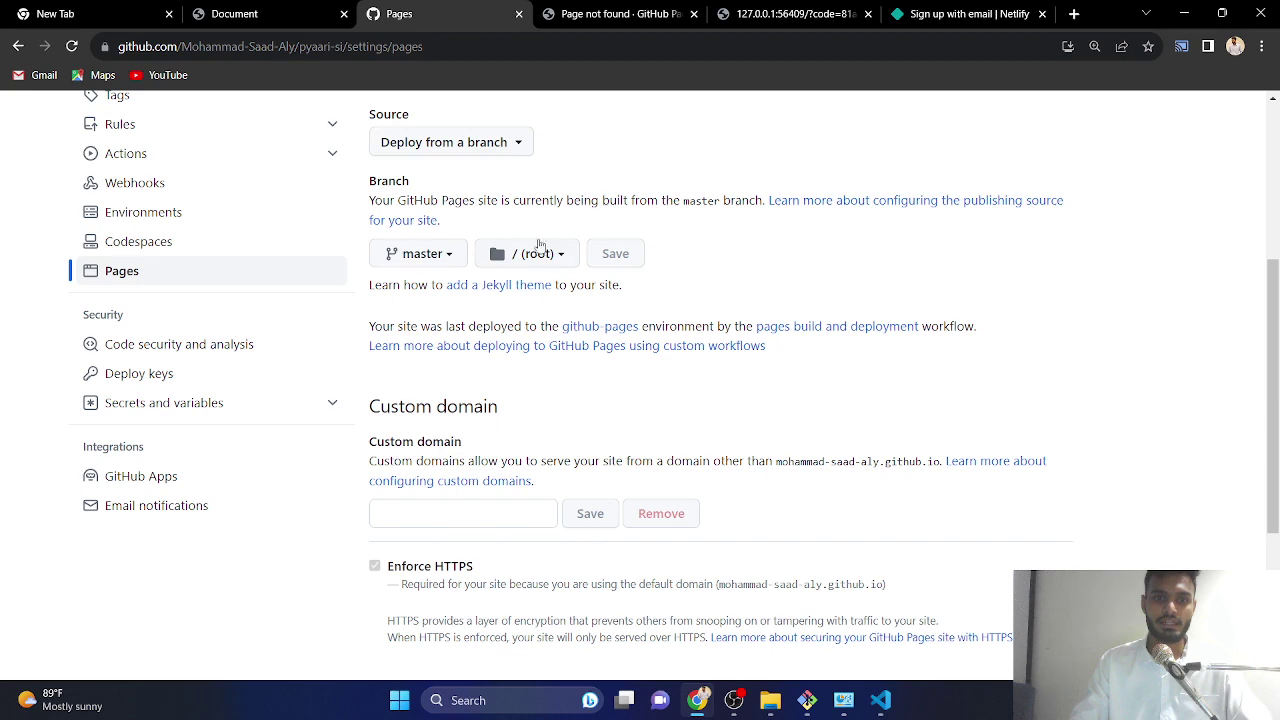
scroll(548, 270, "up", 4)
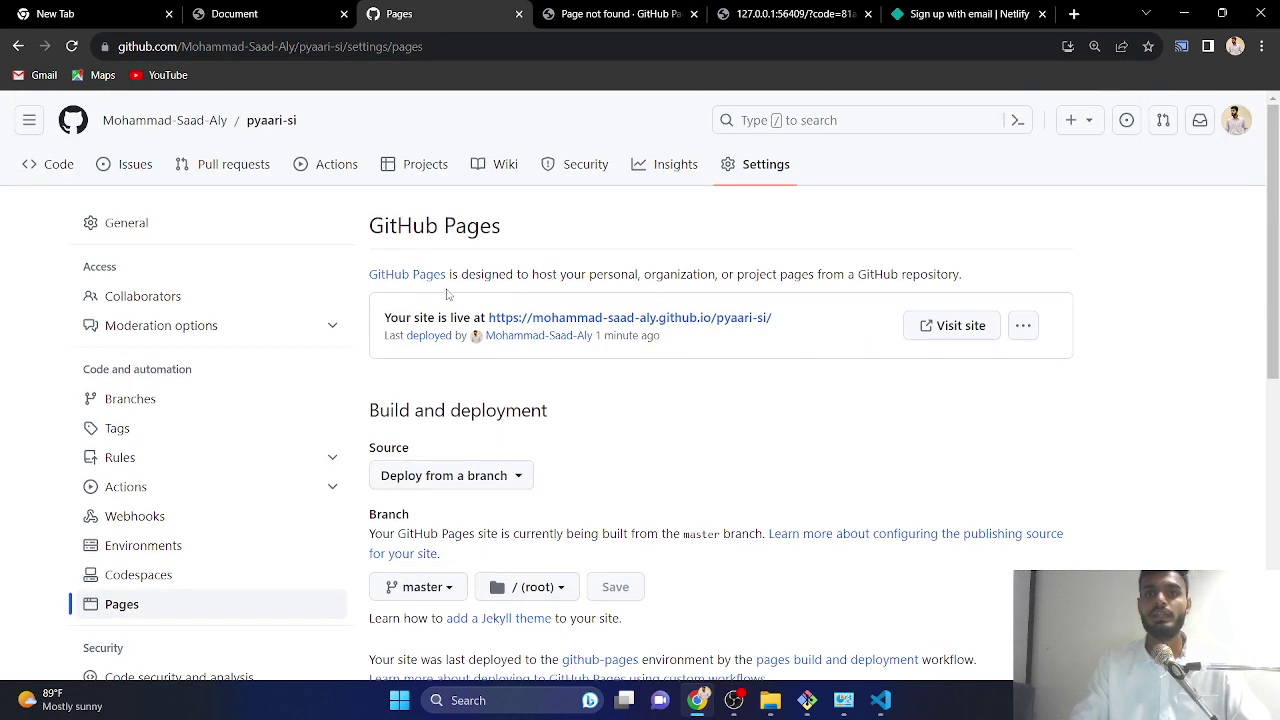
scroll(580, 305, "down", 3)
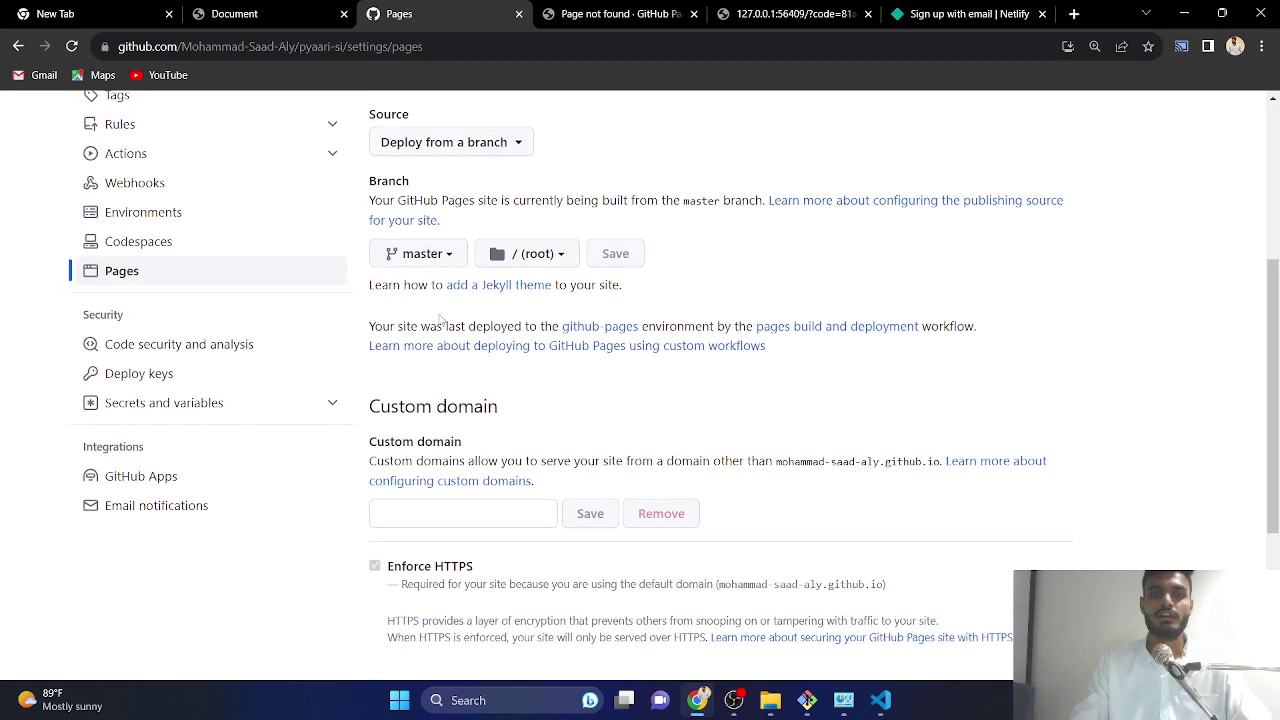
scroll(756, 293, "up", 3)
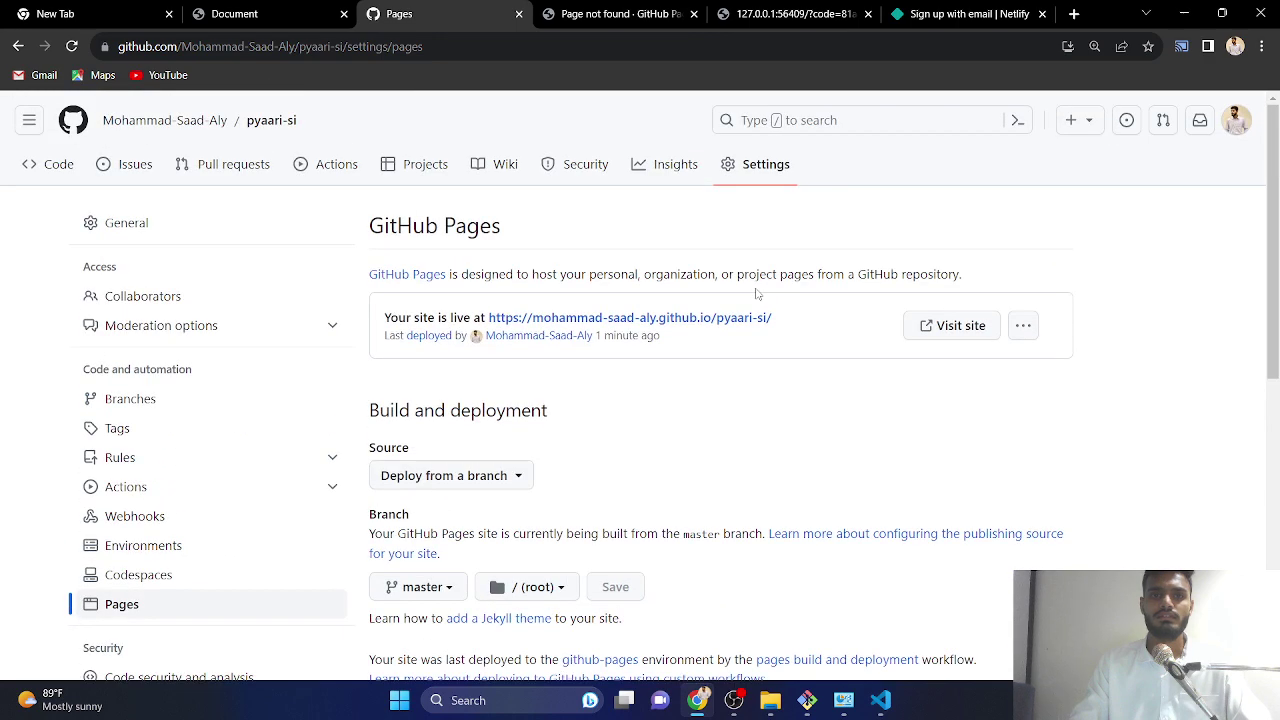
- Review latest commit b7e411d's heading change in pyaari-si, then hide the browser
left_click(260, 122)
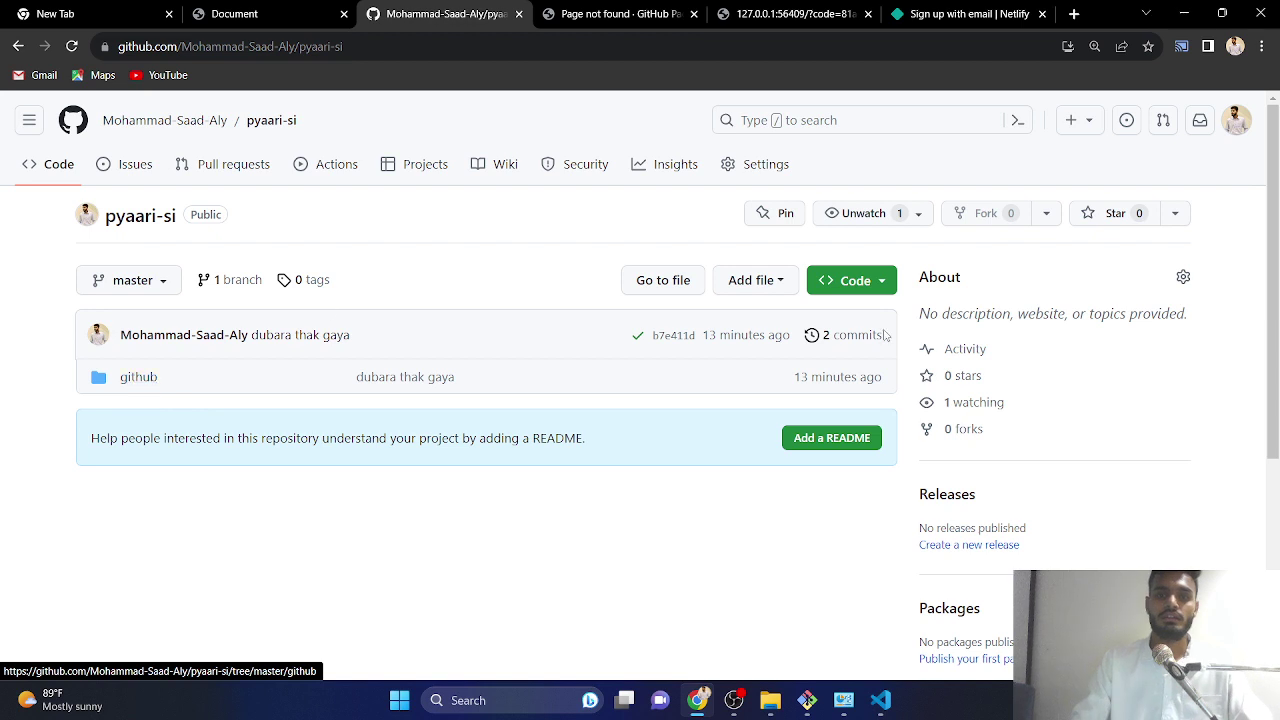
middle_click(673, 337)
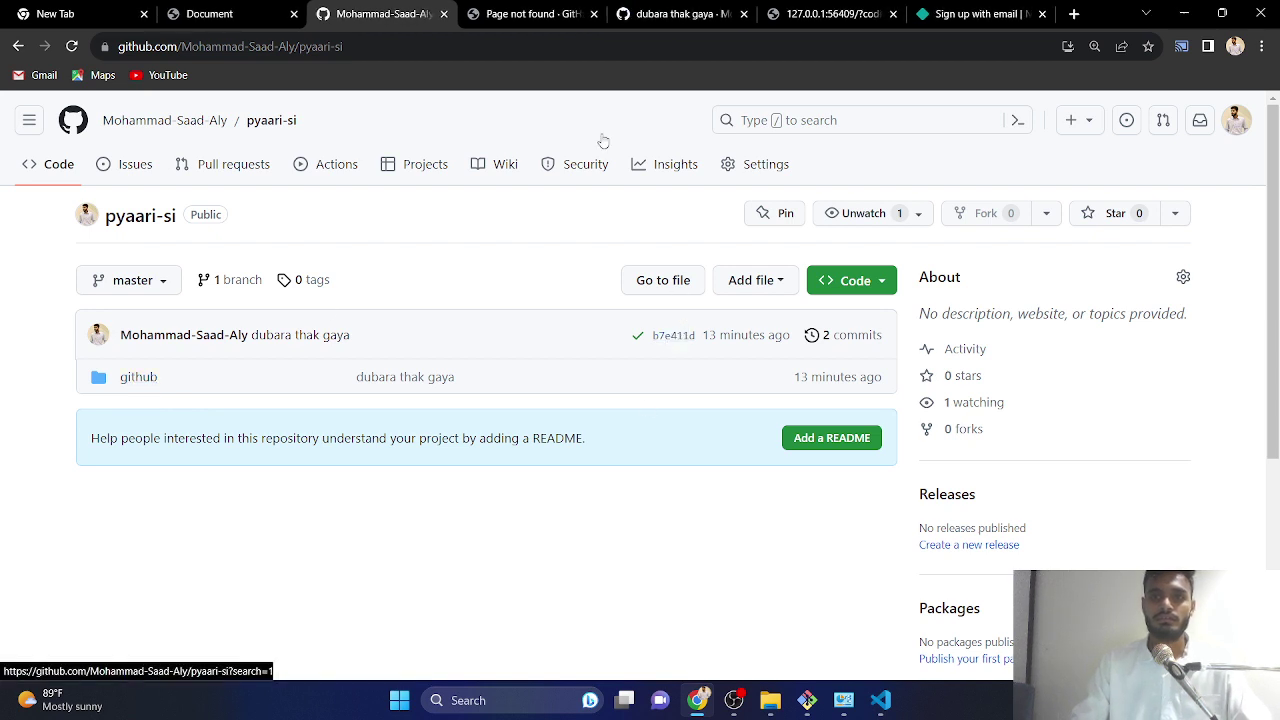
left_click(670, 14)
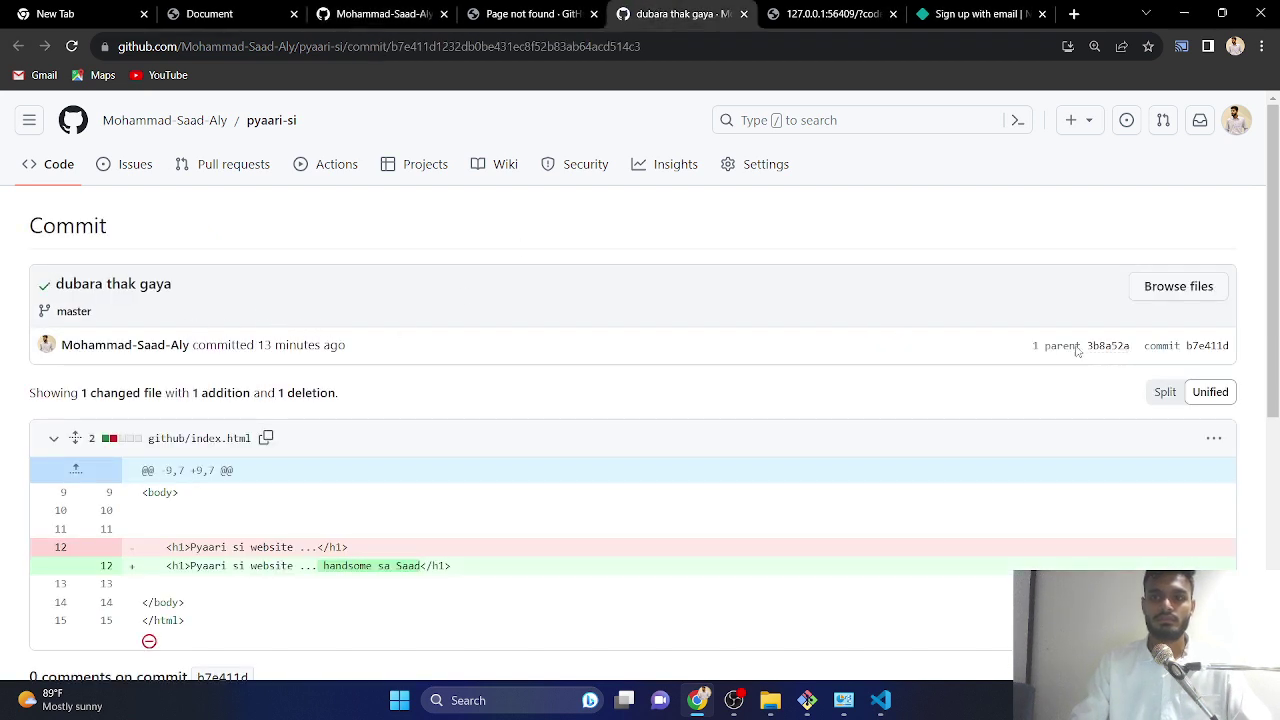
left_click(743, 14)
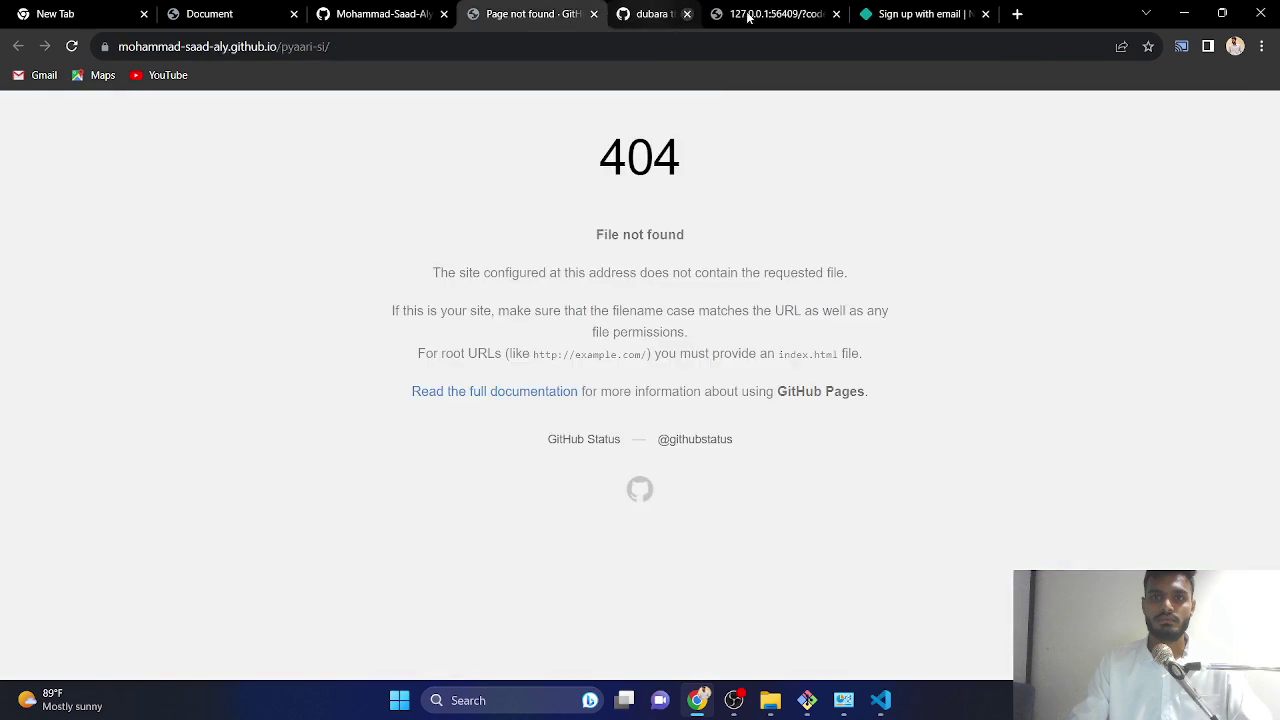
left_click(1185, 12)
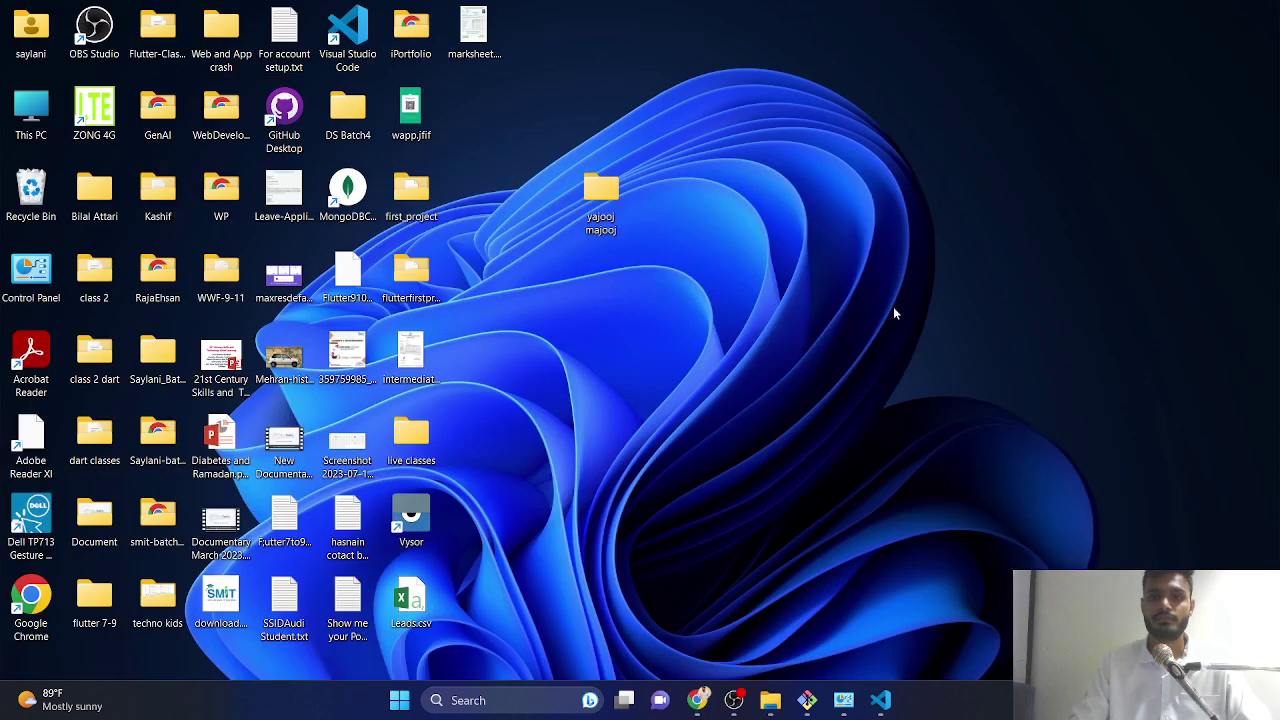
- Move index.html and style.css from the github subfolder up into yajooj majooj
double_click(598, 205)
double_click(186, 190)
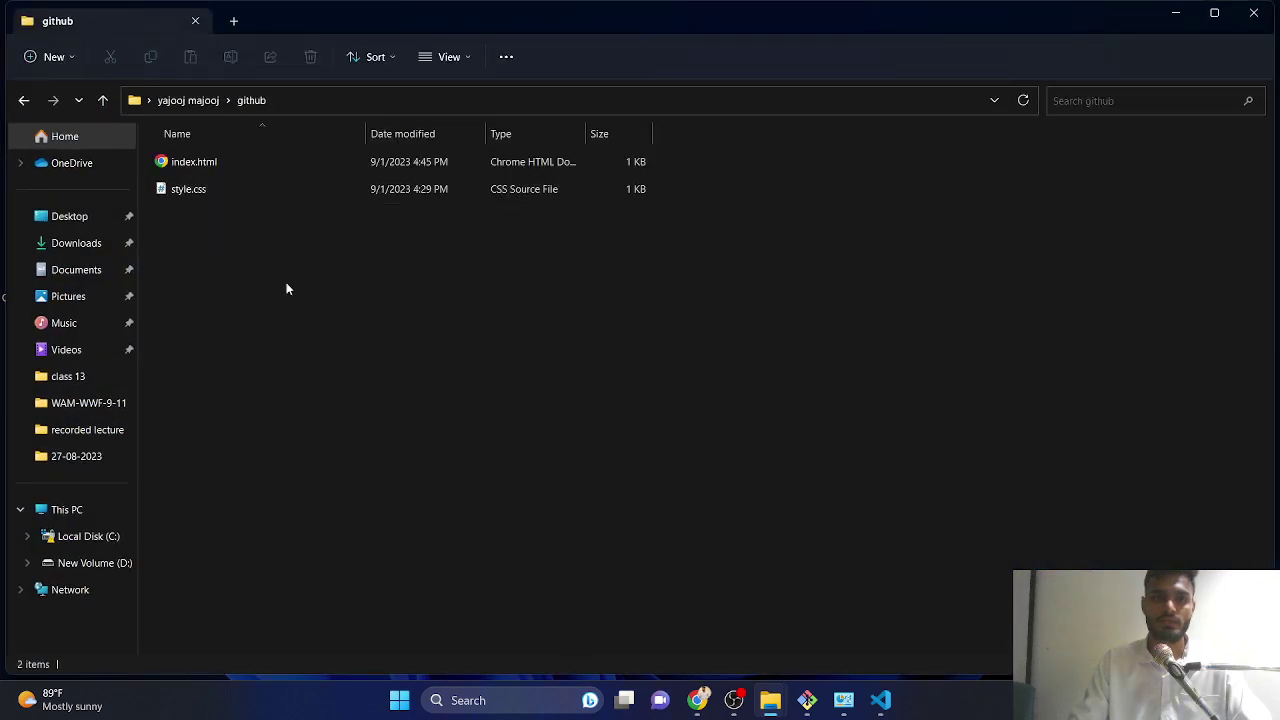
left_click_drag(213, 218, 193, 162)
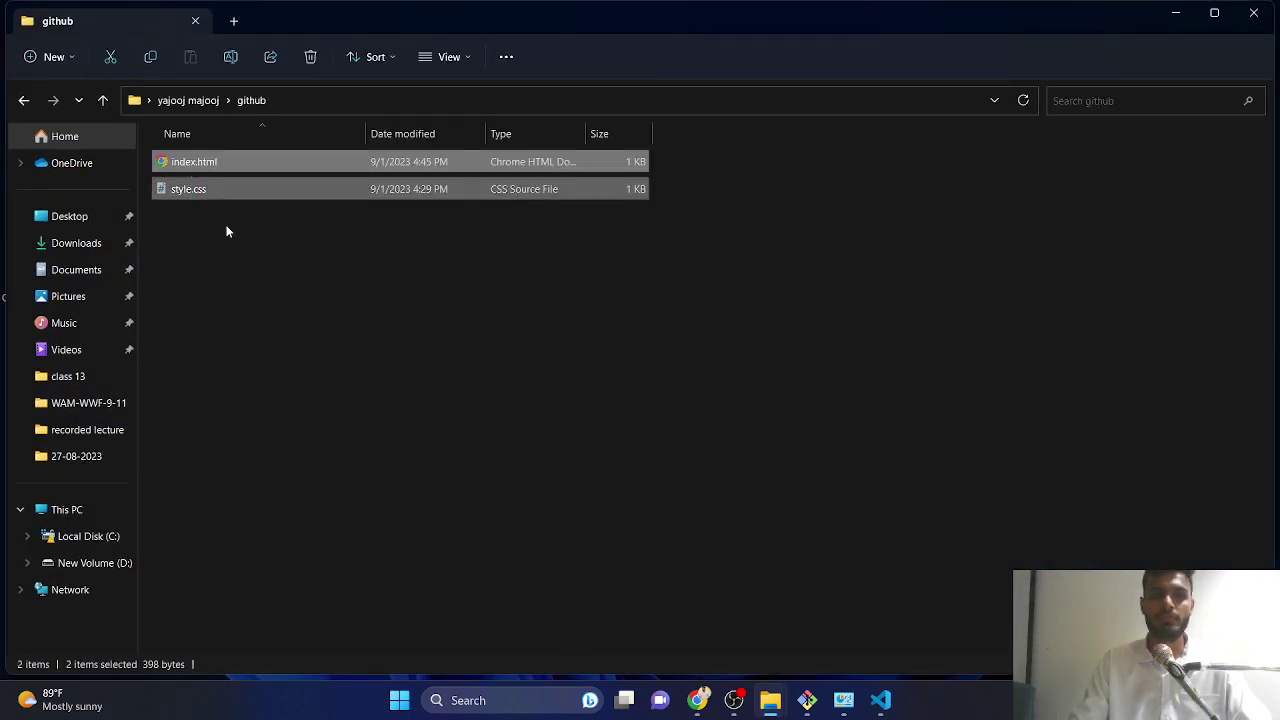
key("alt+Left")
right_click(302, 272)
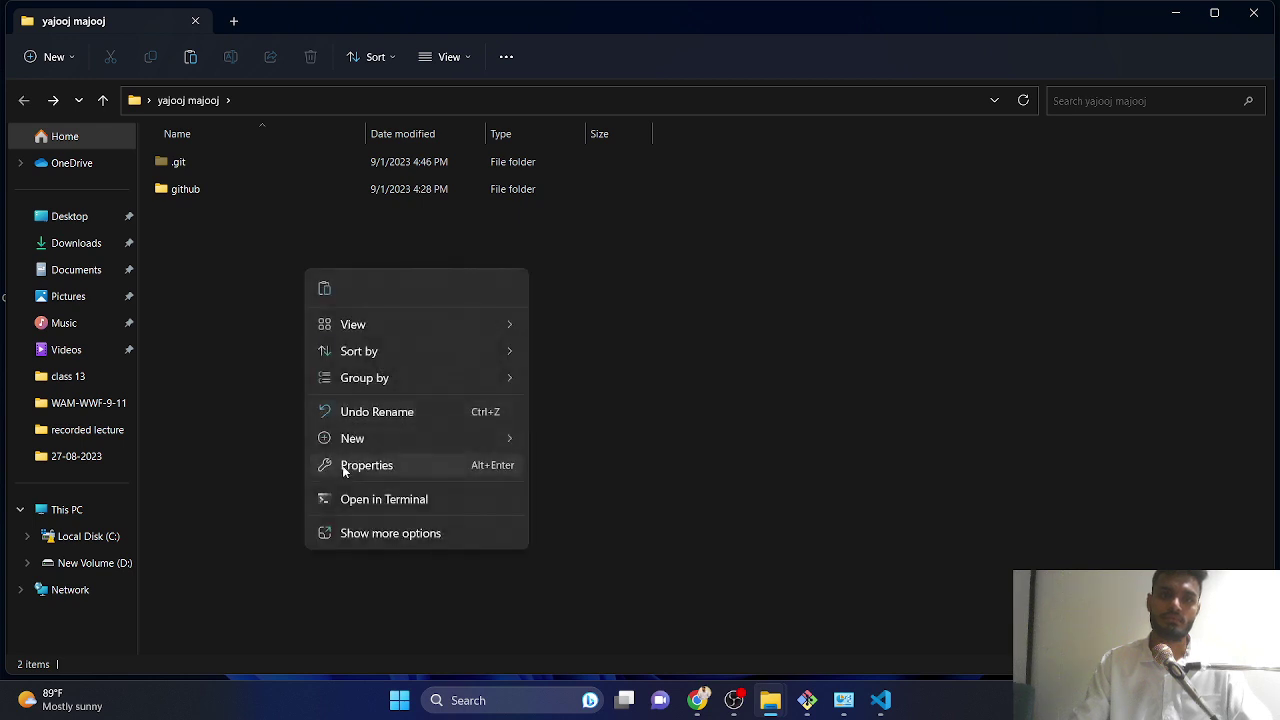
left_click(345, 528)
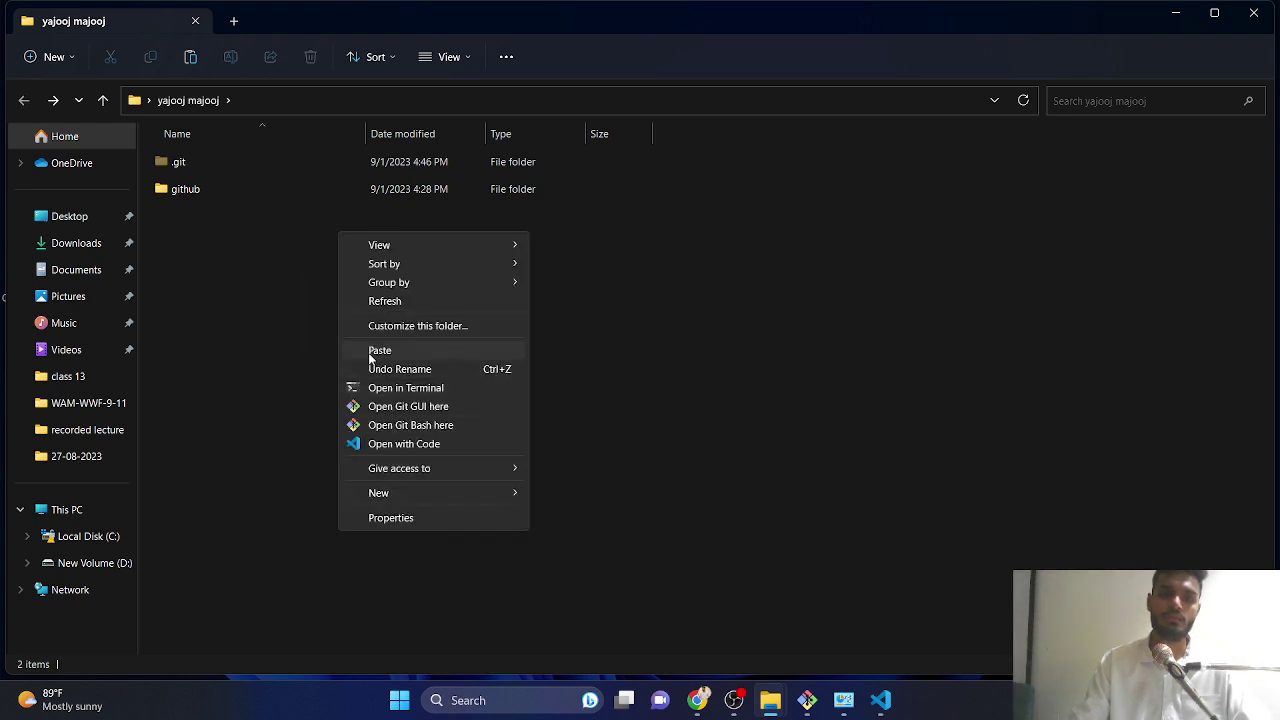
left_click(380, 350)
- Permanently delete the github subfolder with Shift+Delete
left_click(193, 190)
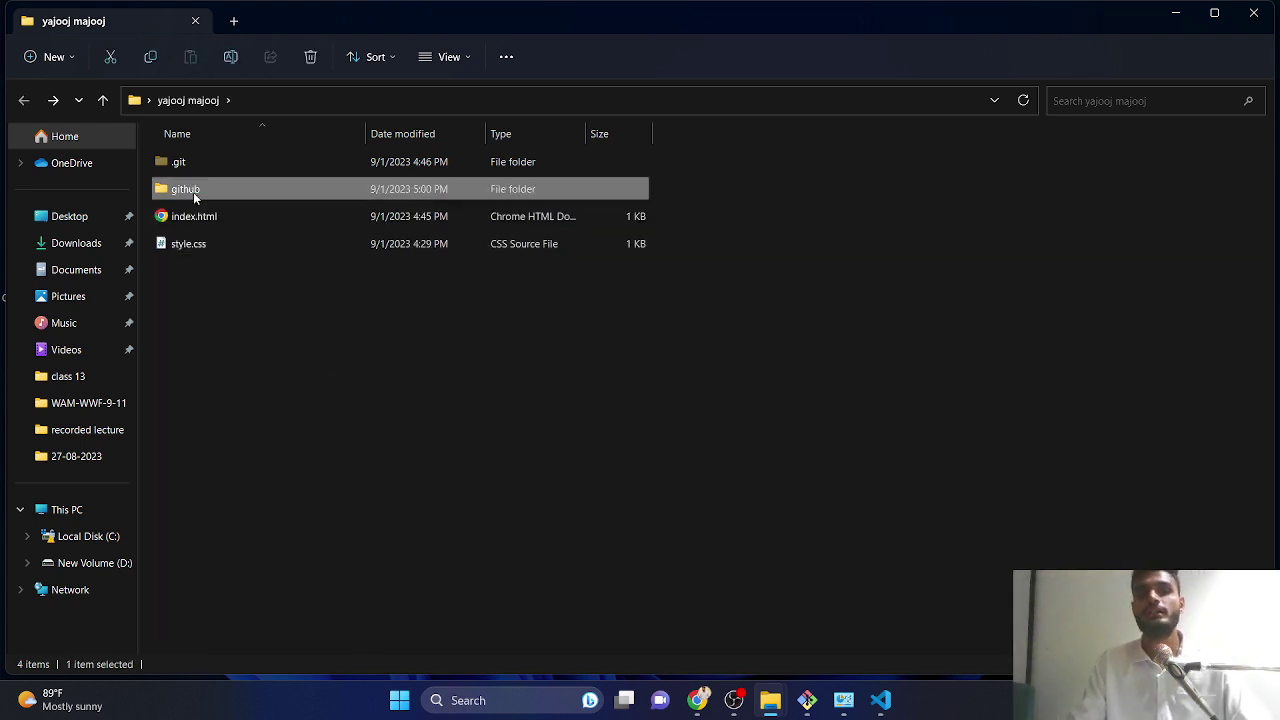
key("shift+Delete")
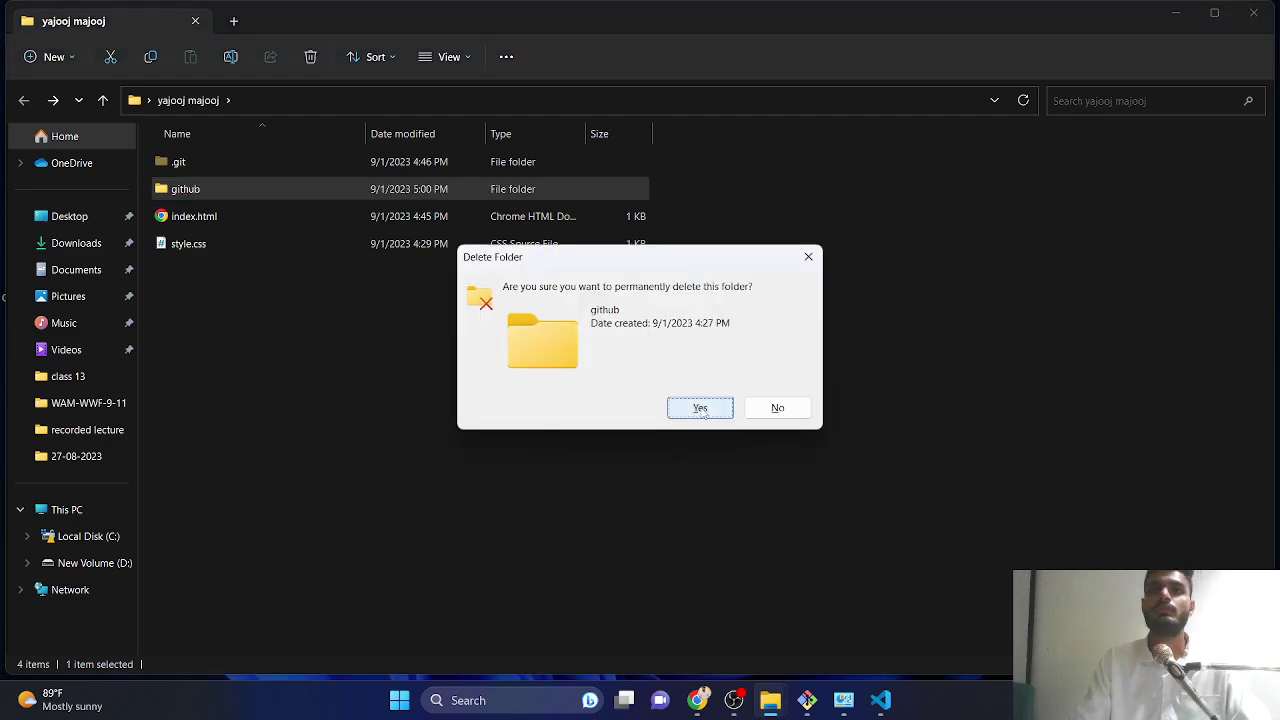
left_click(700, 408)
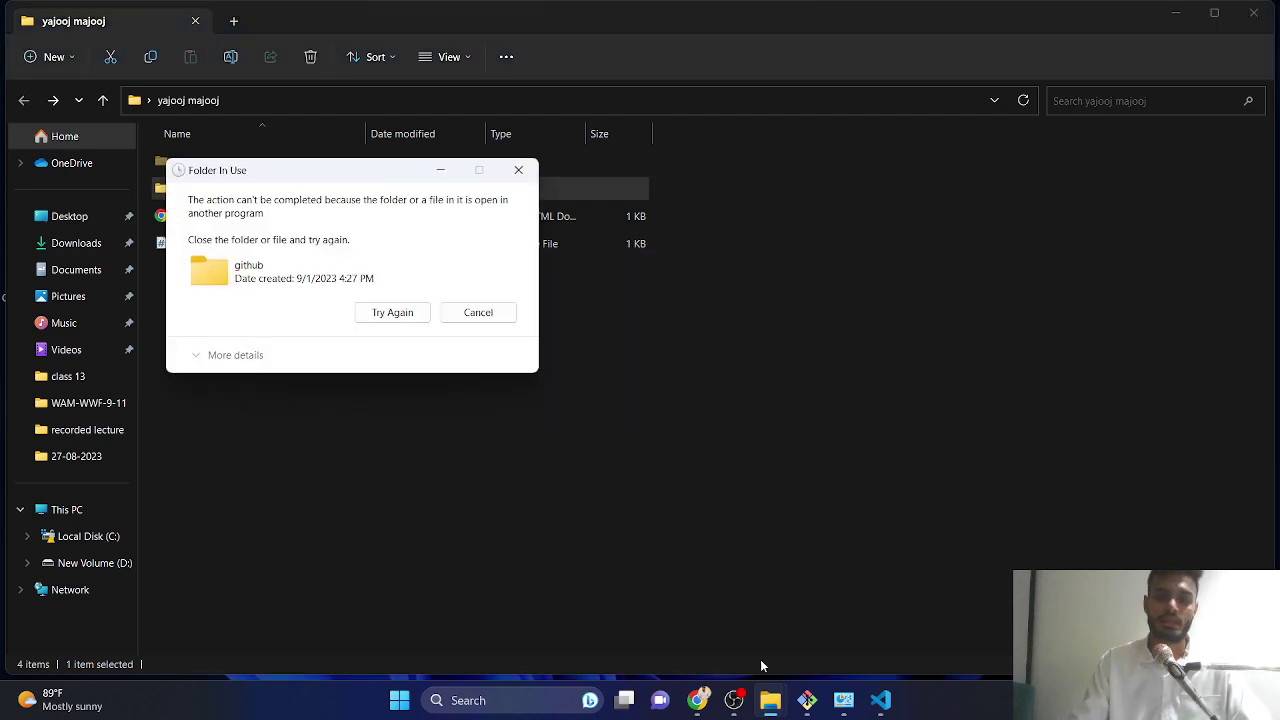
- Close Git Bash, Credential Manager and all open browser tabs, then minimize the browser
left_click(807, 700)
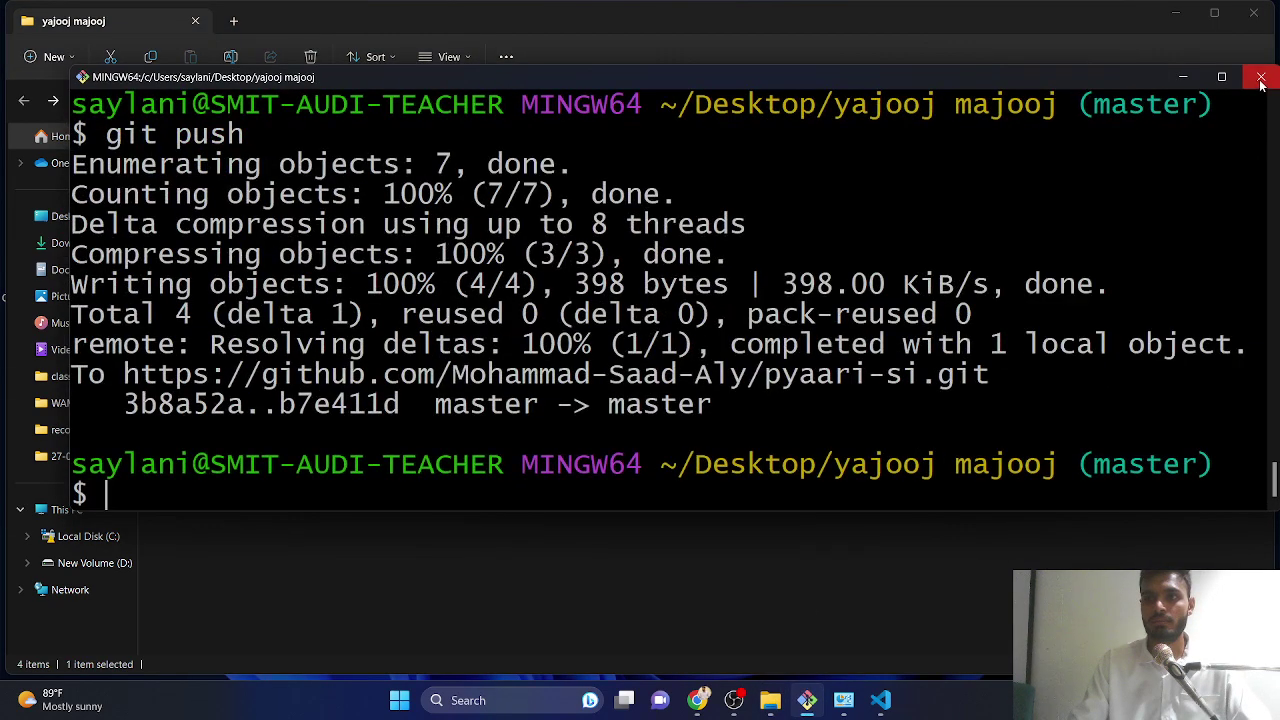
left_click(1262, 78)
left_click(820, 700)
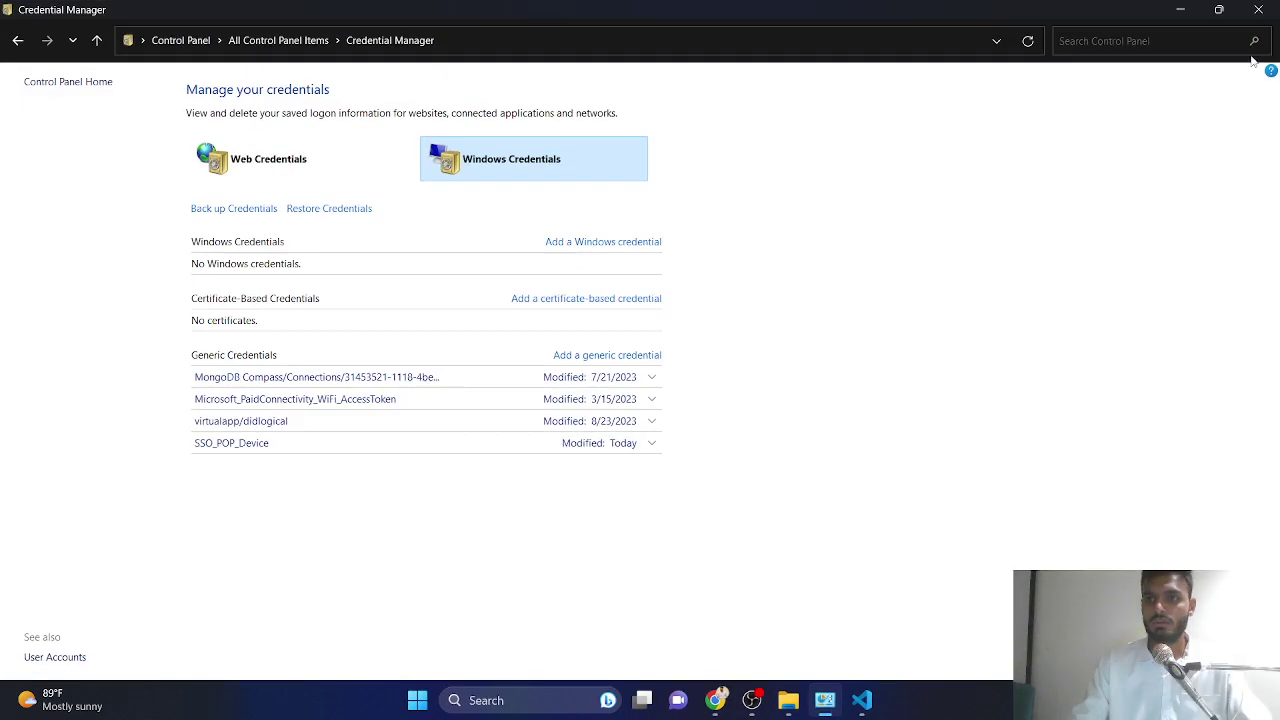
left_click(1254, 12)
left_click(734, 700)
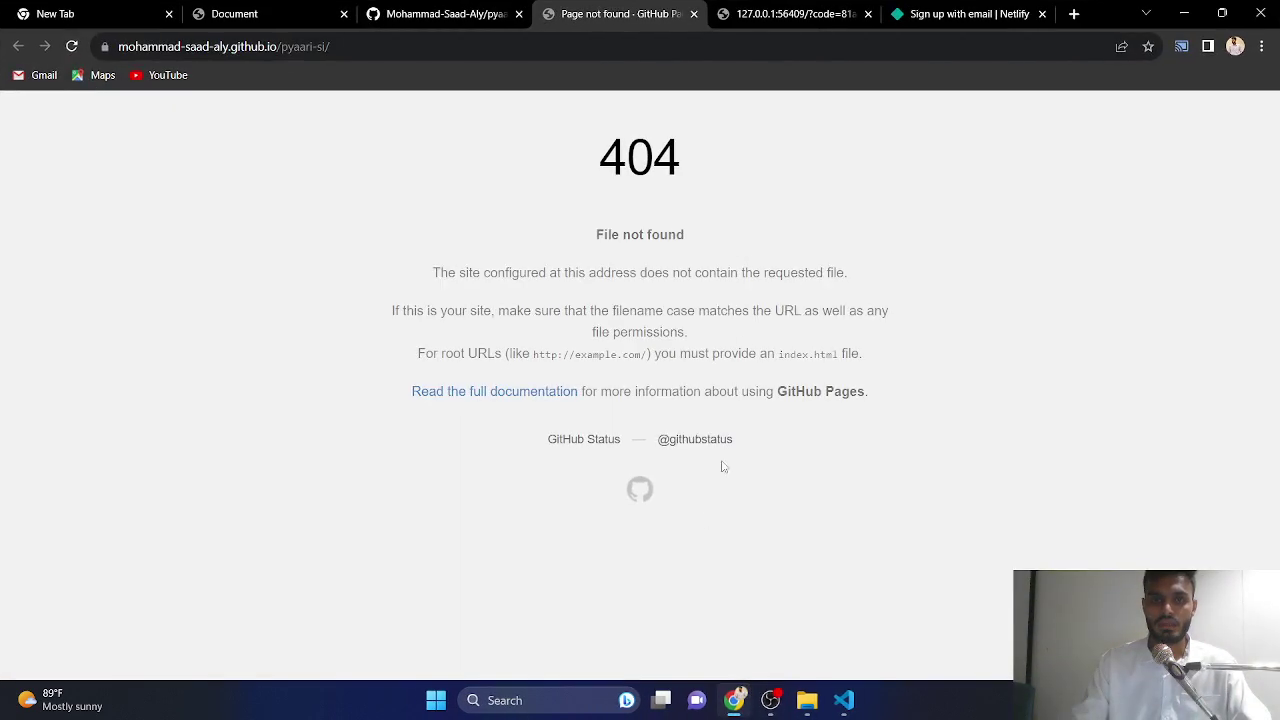
left_click(694, 14)
left_click(694, 14)
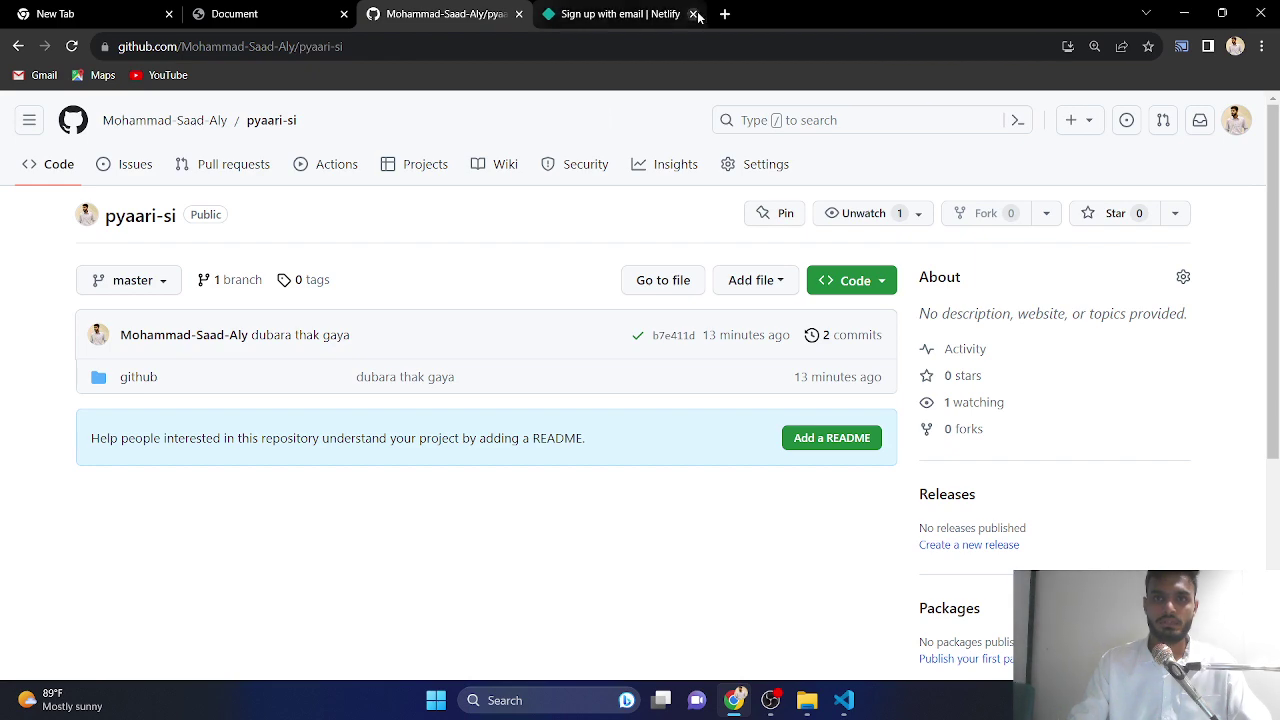
left_click(694, 14)
left_click(592, 14)
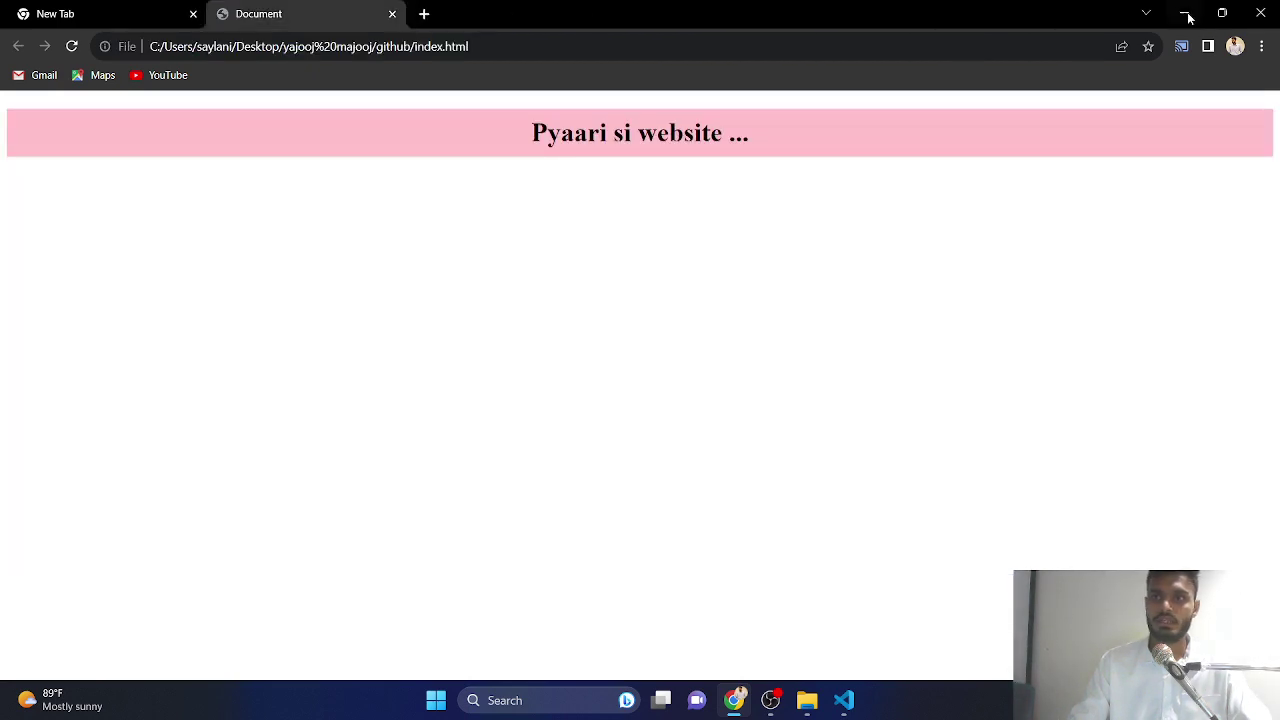
left_click(1186, 14)
left_click(477, 311)
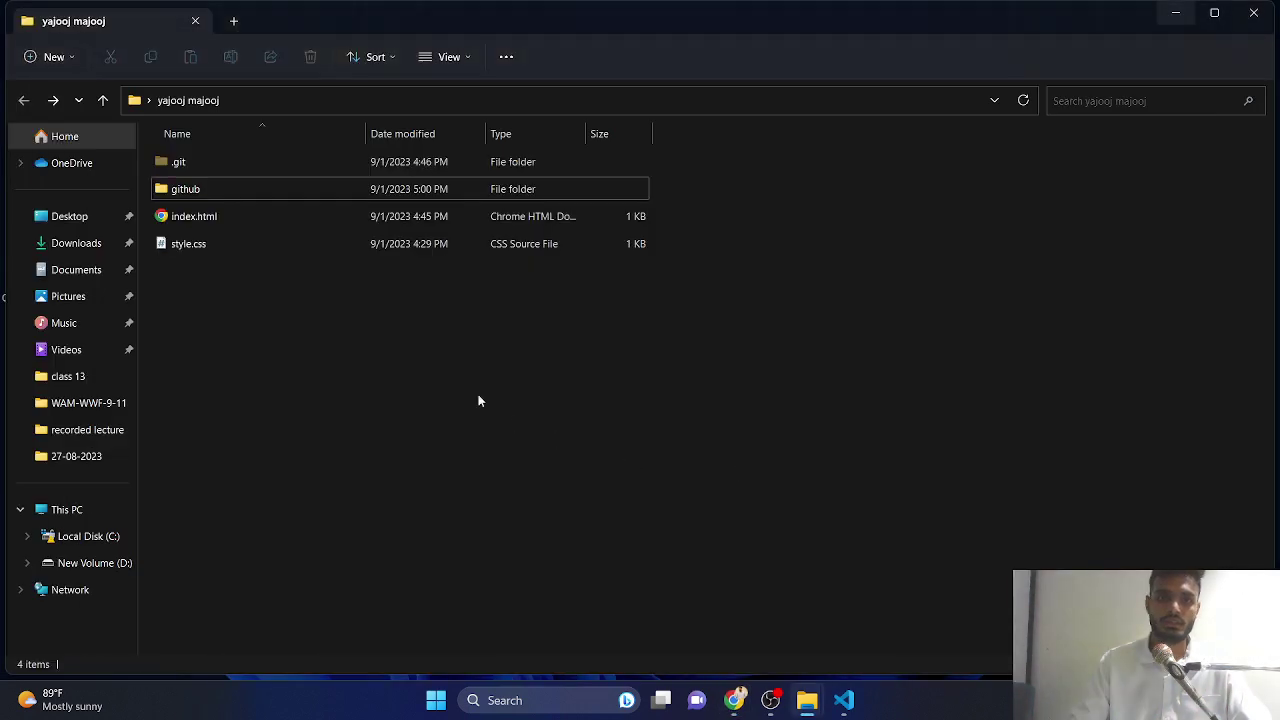
- Close the code editor and retry the Folder In Use deletion of the github folder
left_click(844, 700)
left_click(1254, 12)
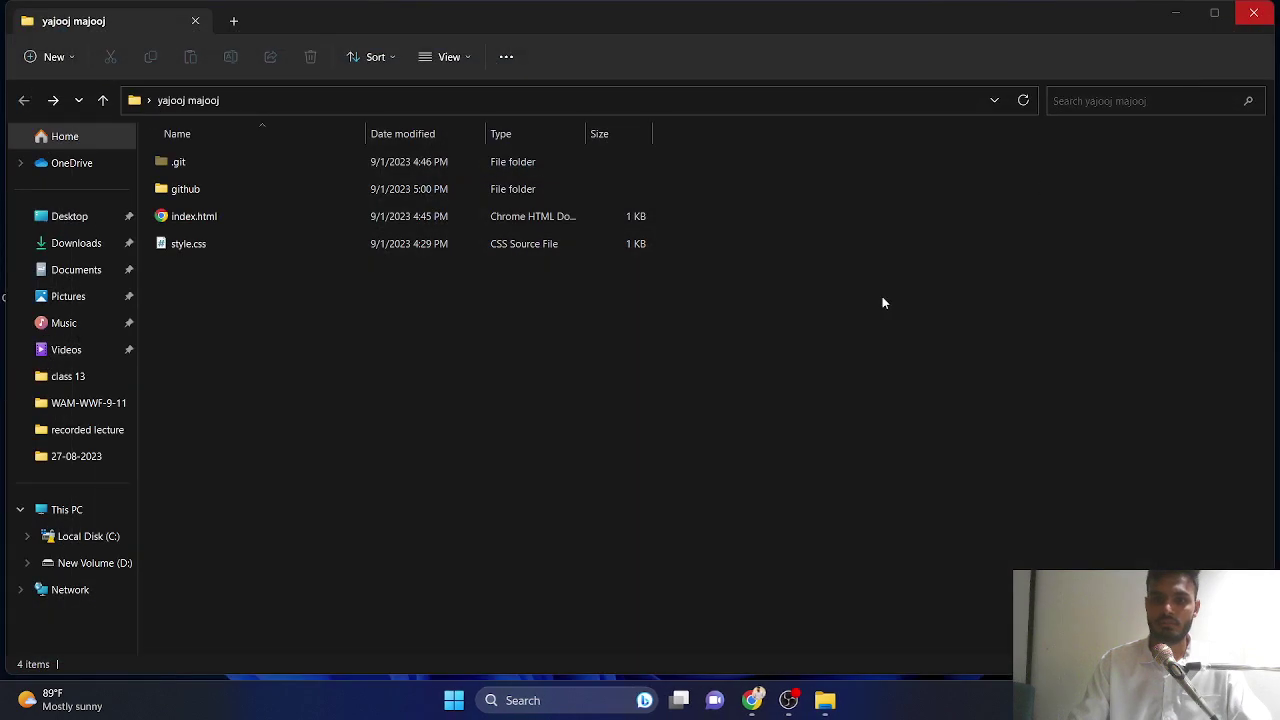
left_click(787, 697)
mouse_move(825, 698)
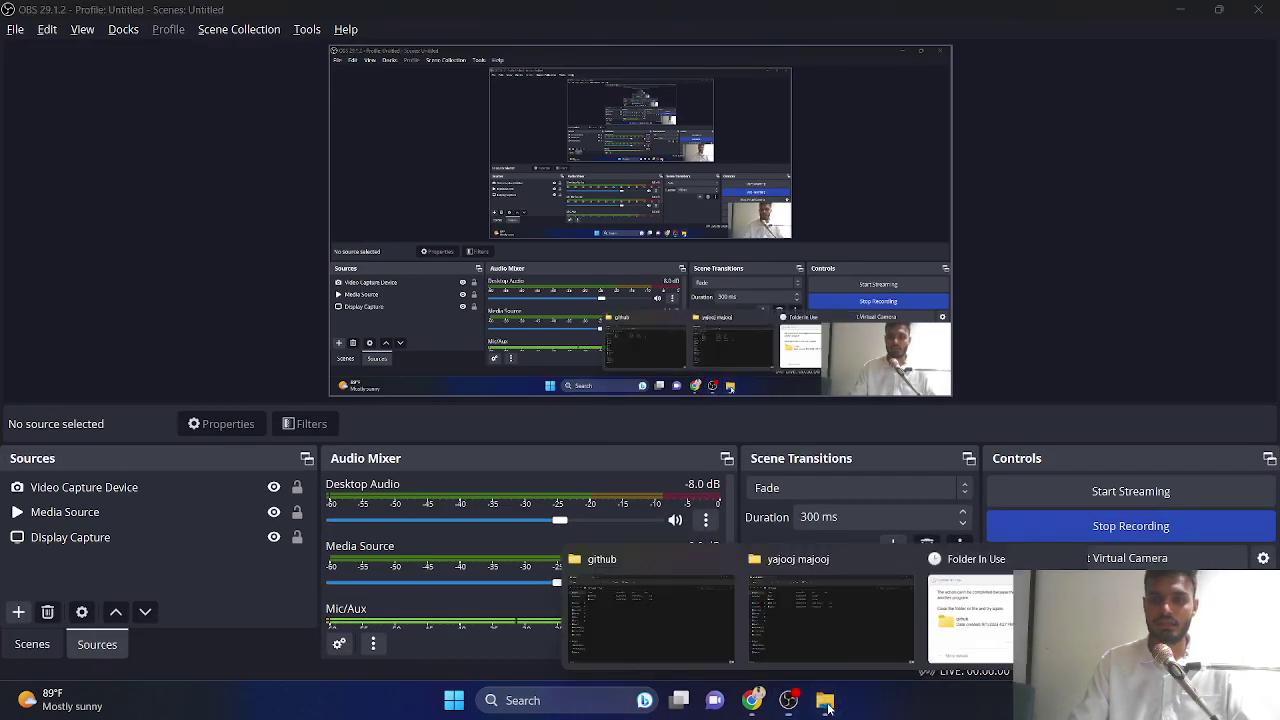
left_click(940, 648)
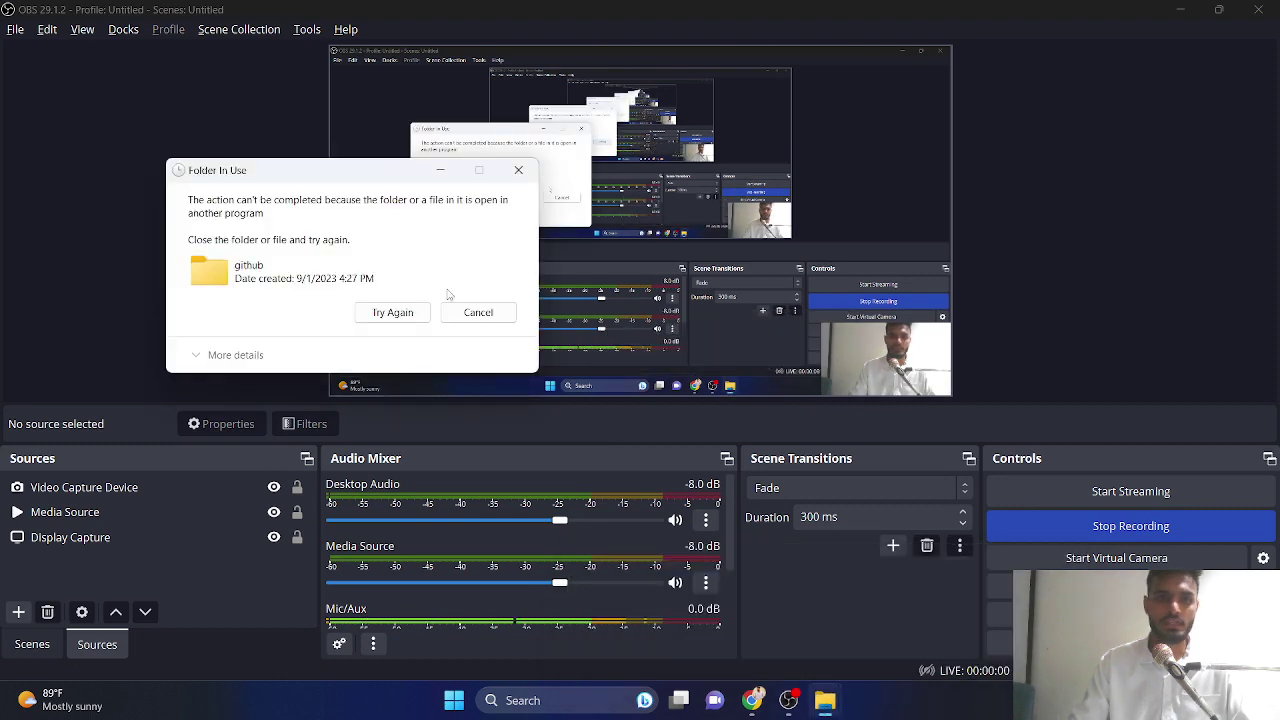
left_click(402, 318)
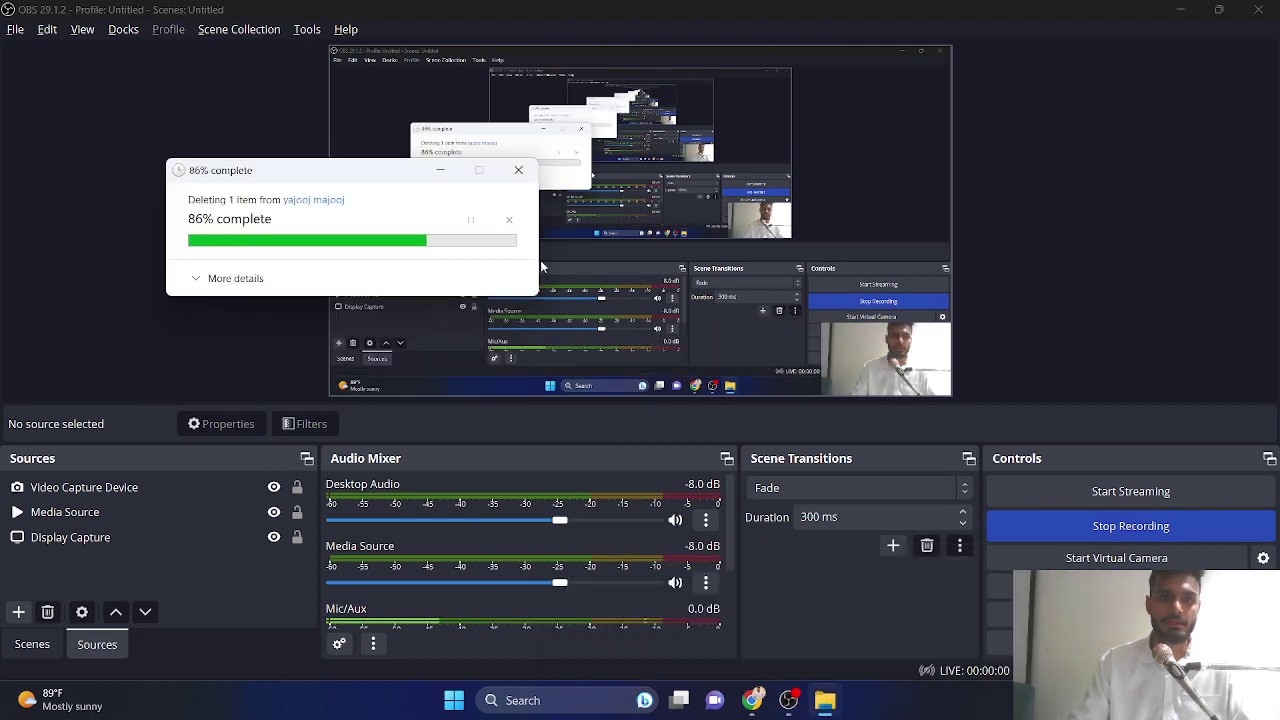
left_click(1180, 10)
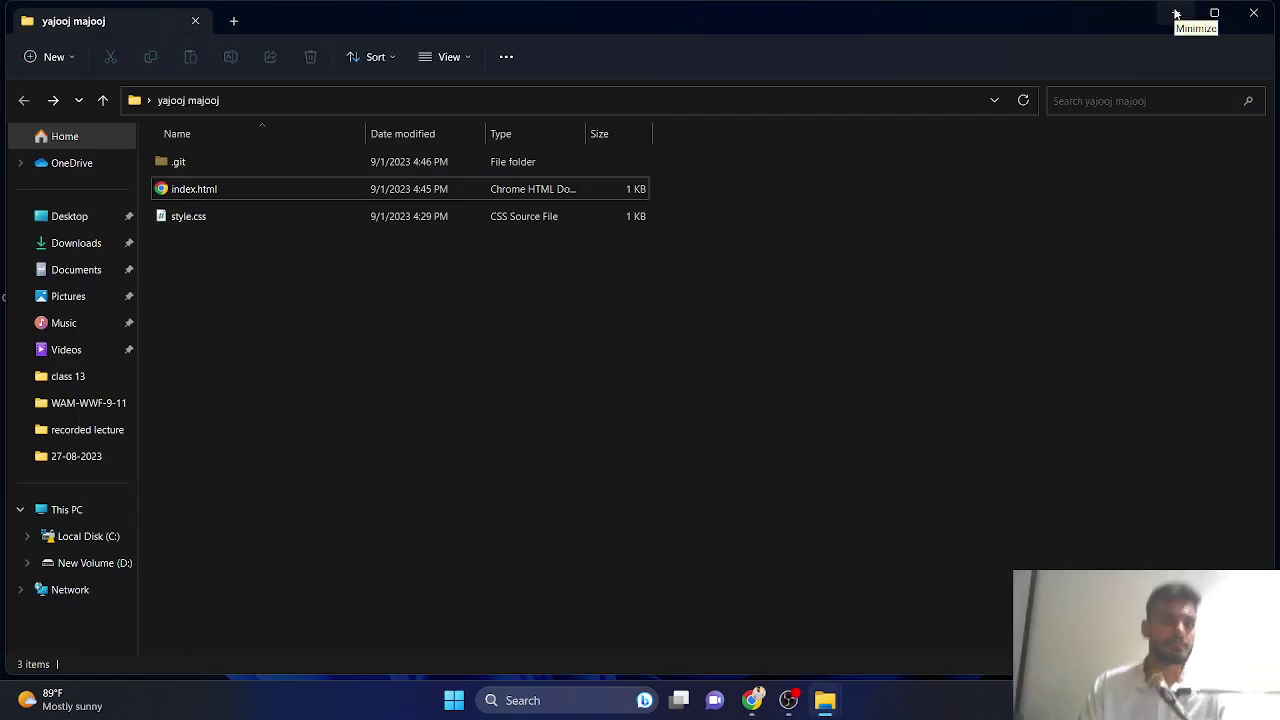
- Run git status, git add . and git push in yajooj majooj; push reports Everything up-to-date
right_click(244, 259)
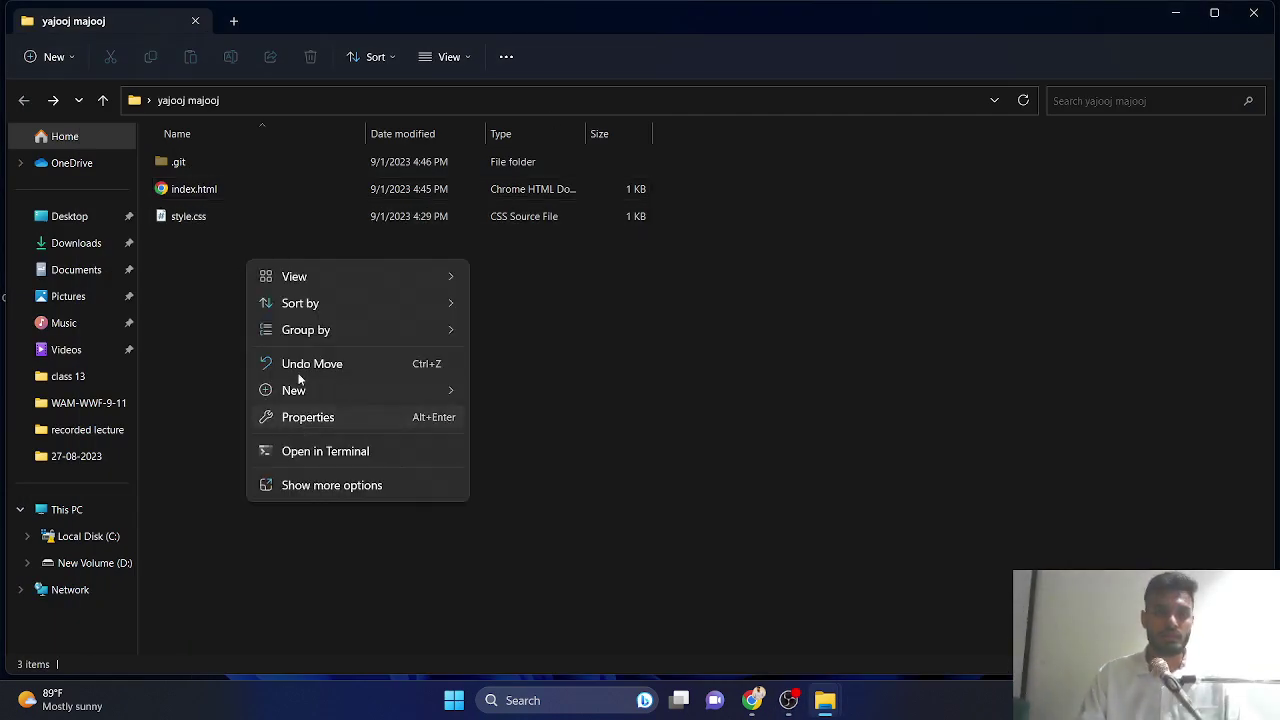
left_click(334, 487)
left_click(367, 381)
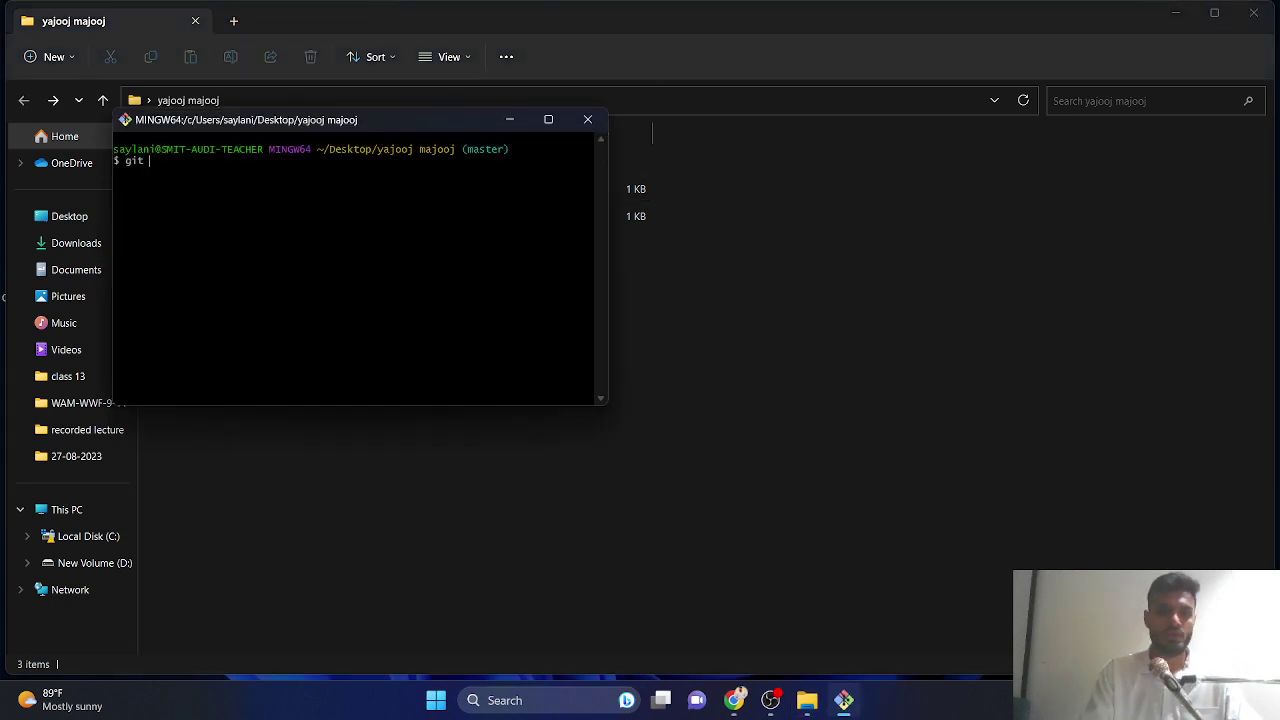
type("git statu")
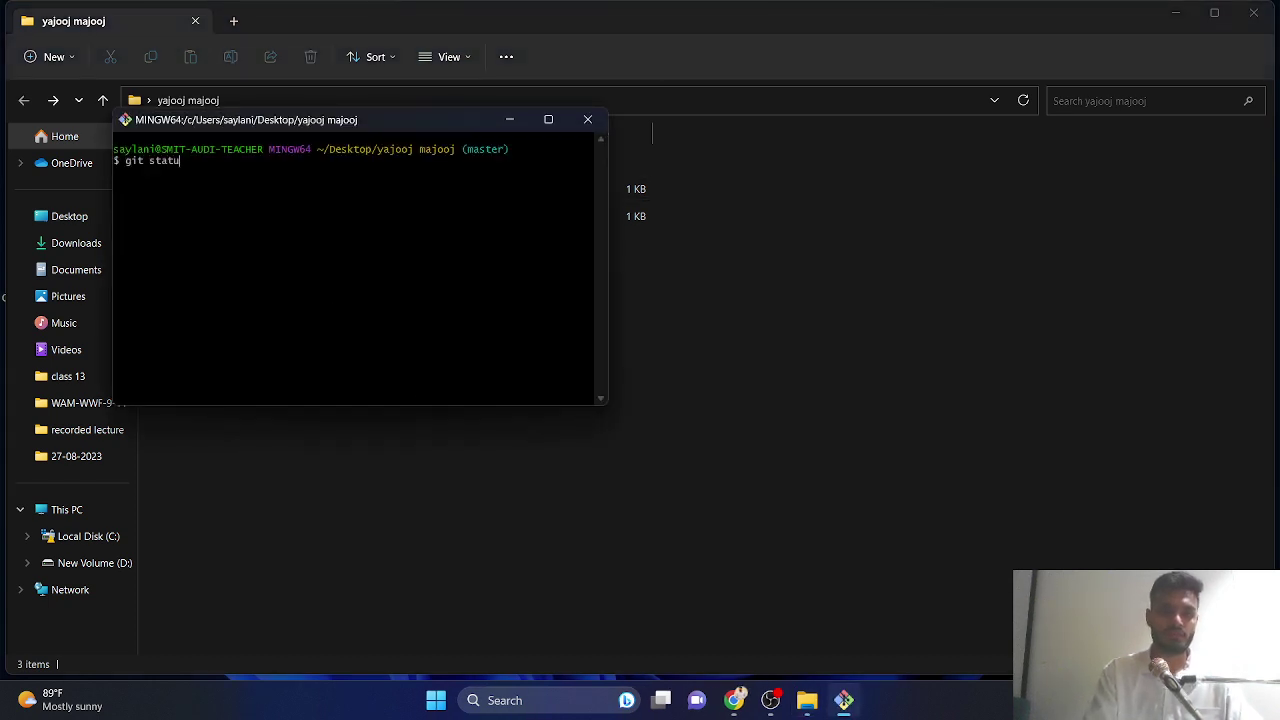
type("s")
key("Return")
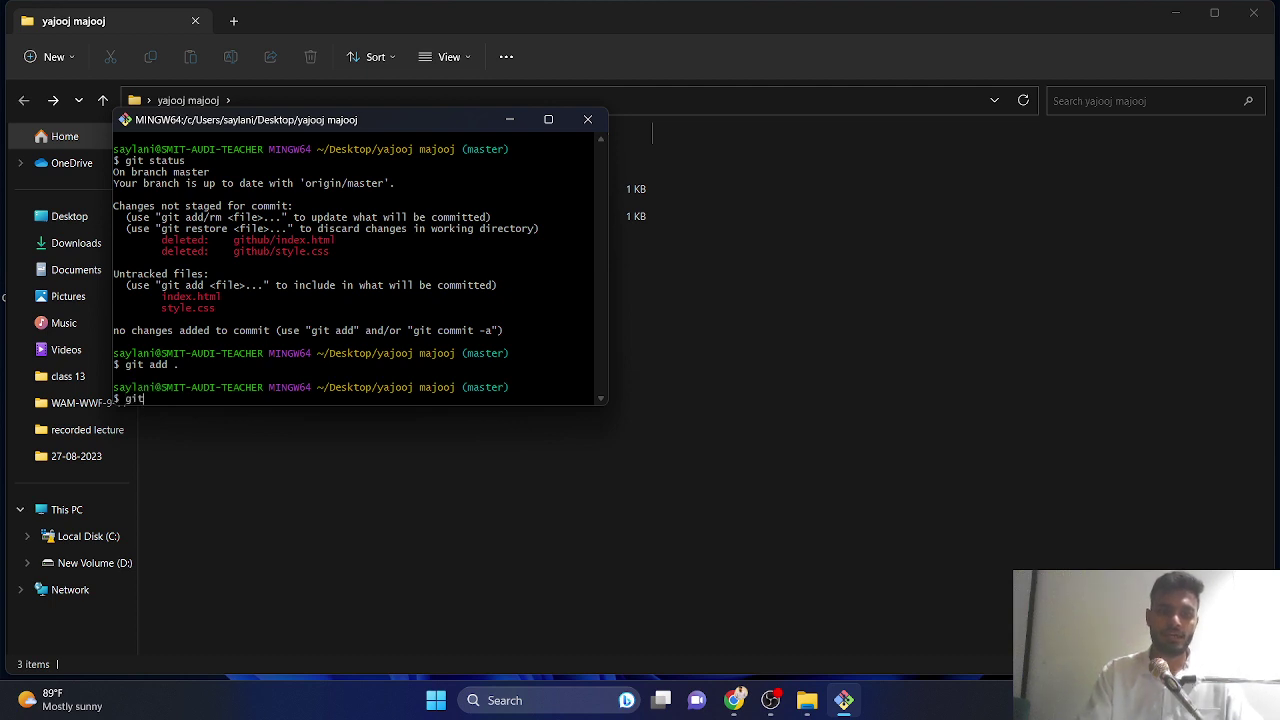
key("Return")
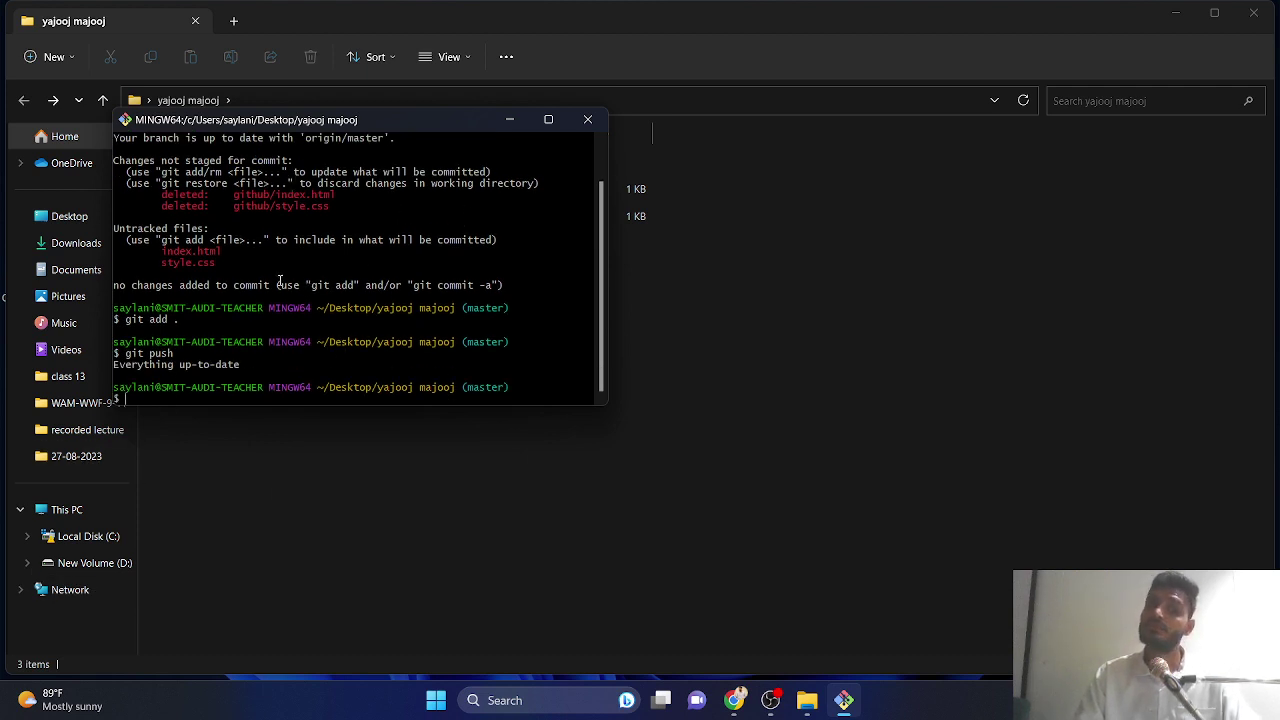
left_click(509, 119)
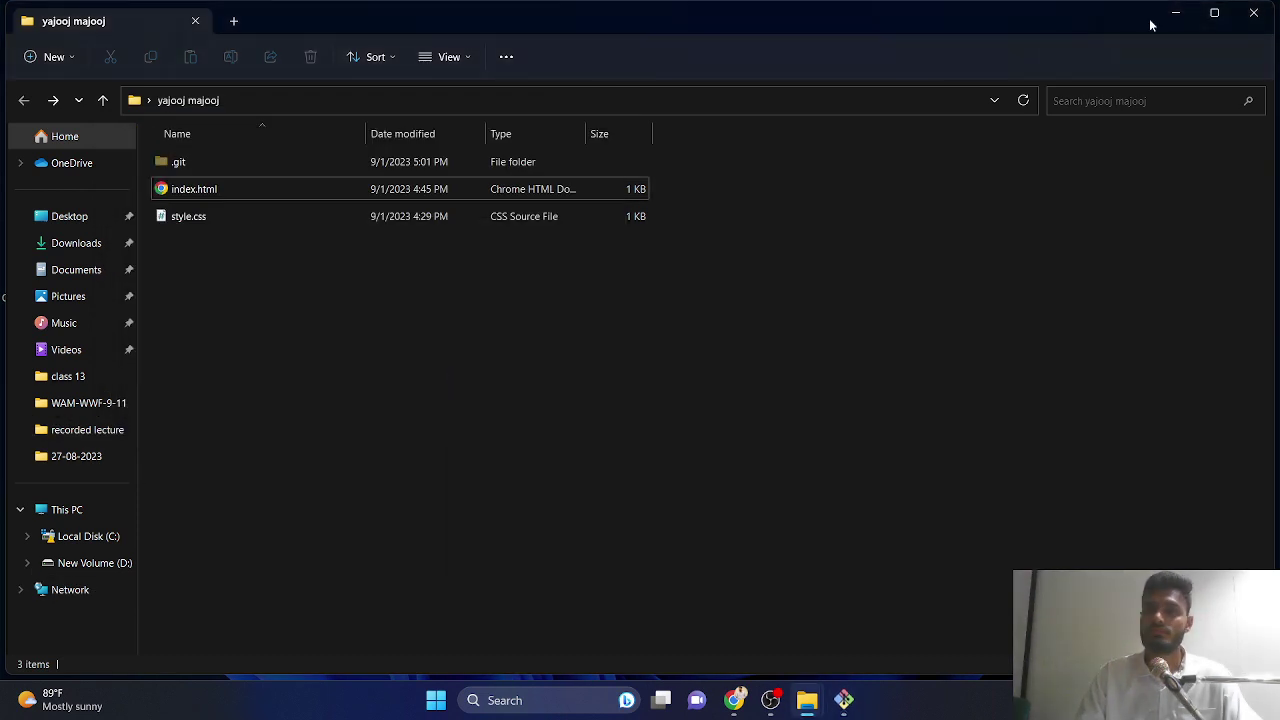
left_click(1175, 13)
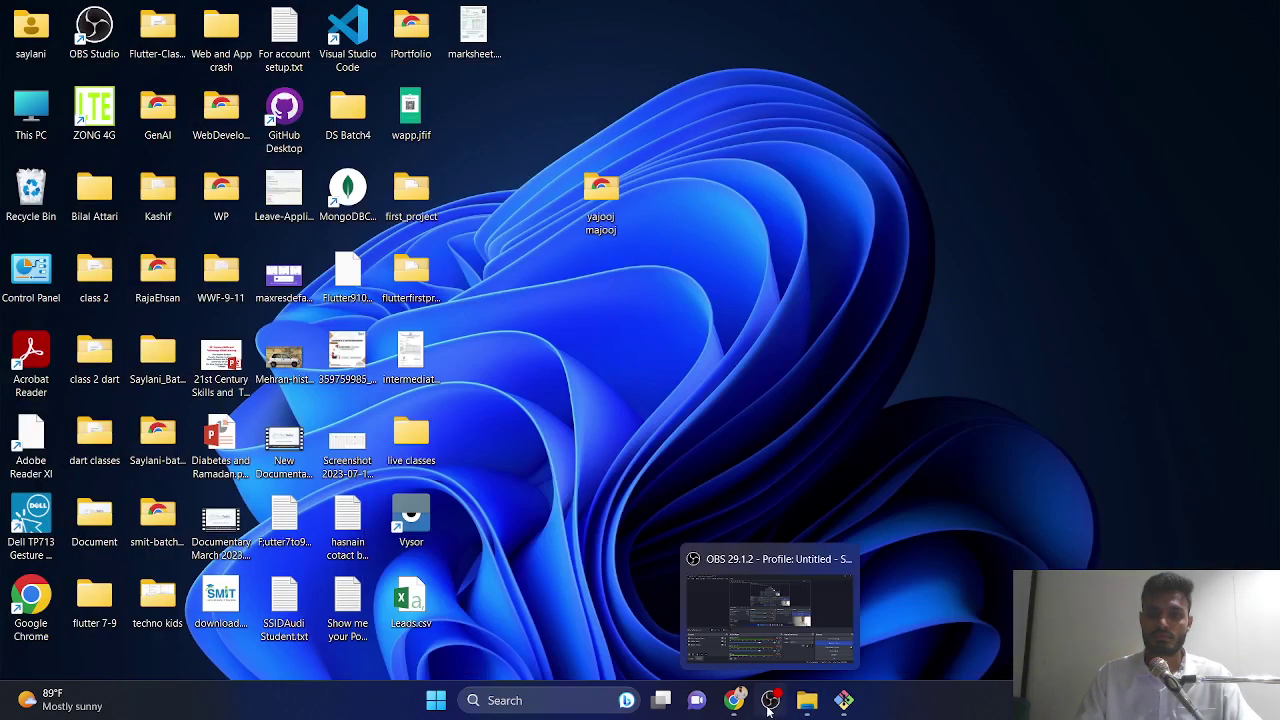
left_click(734, 700)
- Go to github.com and reach pyaari-si's Settings via profile > Repositories
left_click(419, 16)
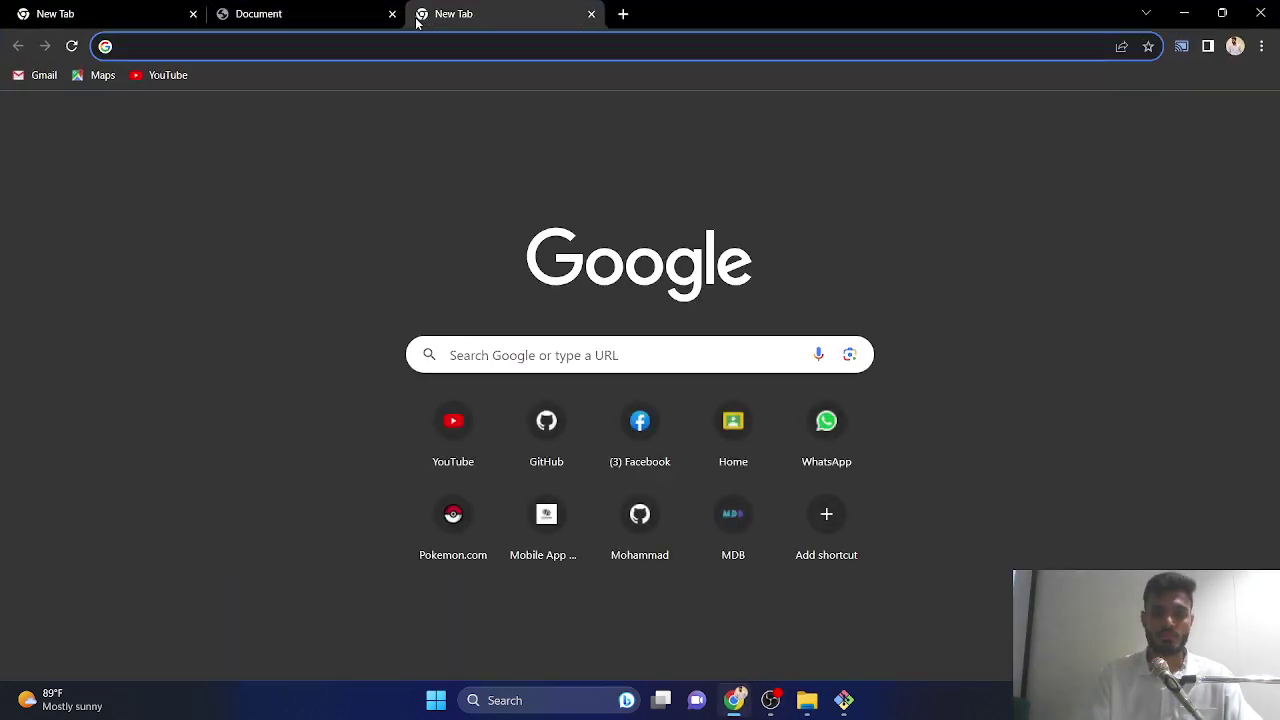
type("gith")
key("Return")
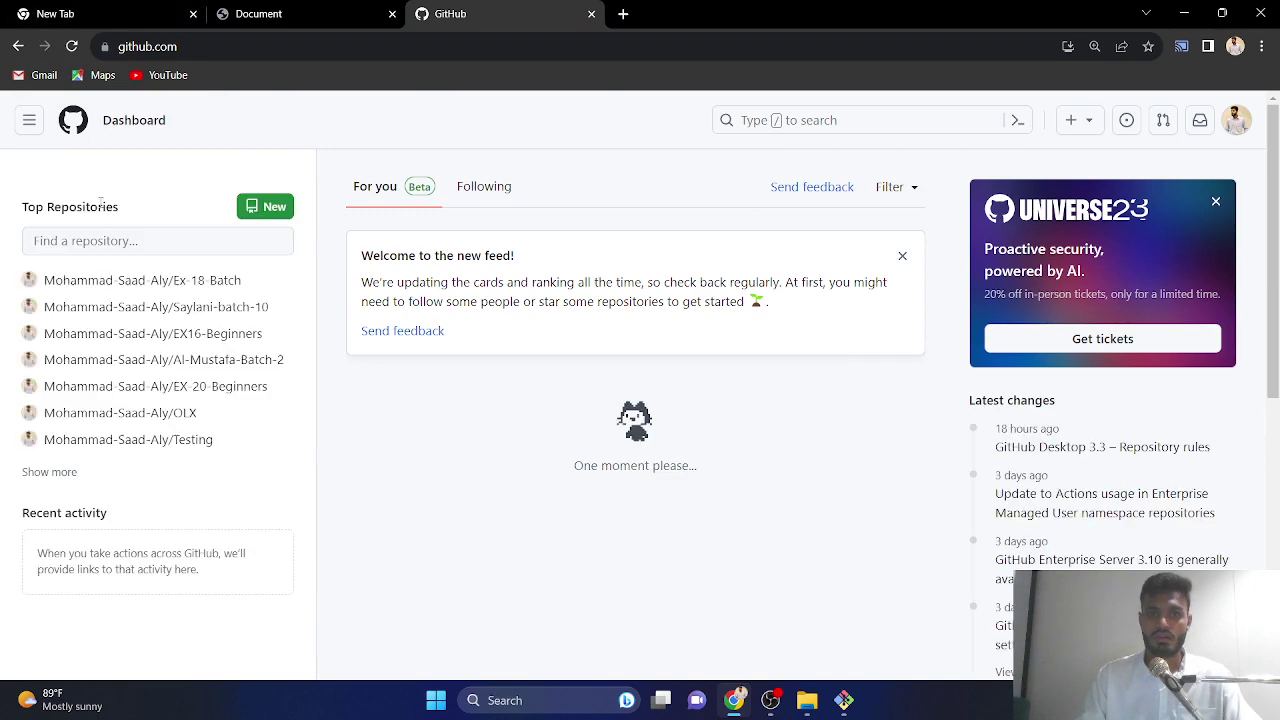
left_click(1234, 122)
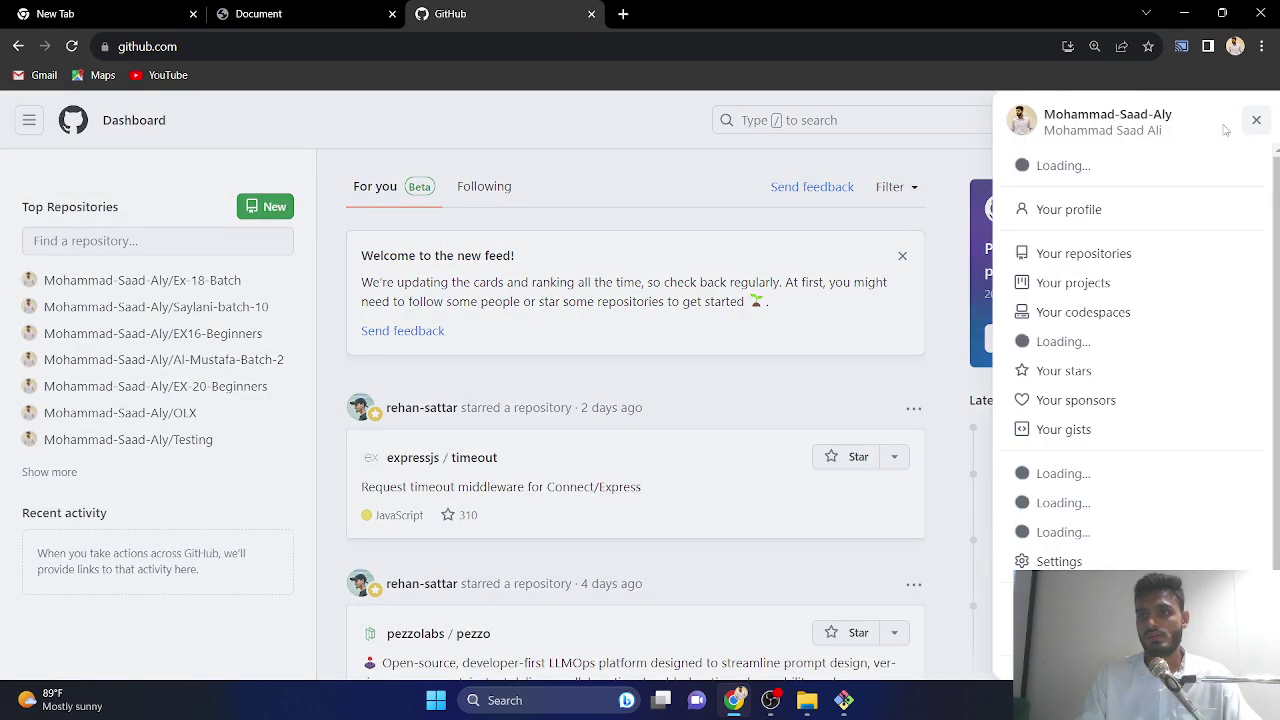
left_click(1060, 212)
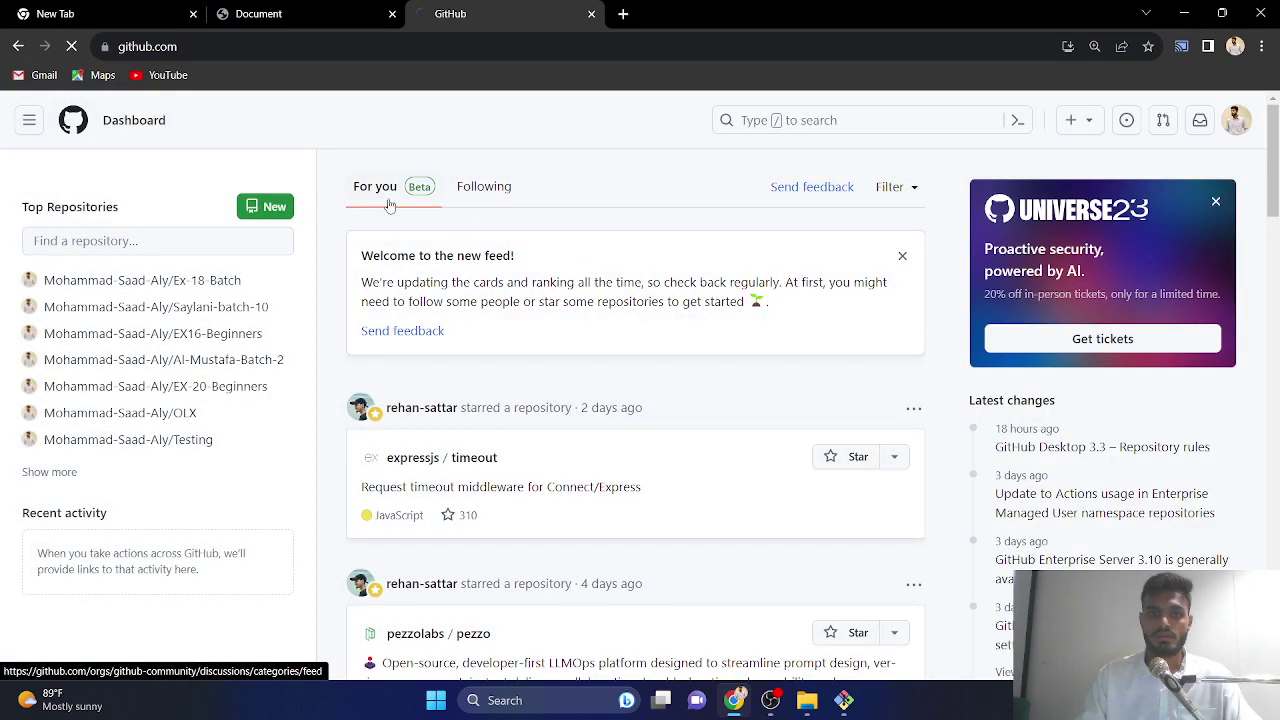
left_click(218, 170)
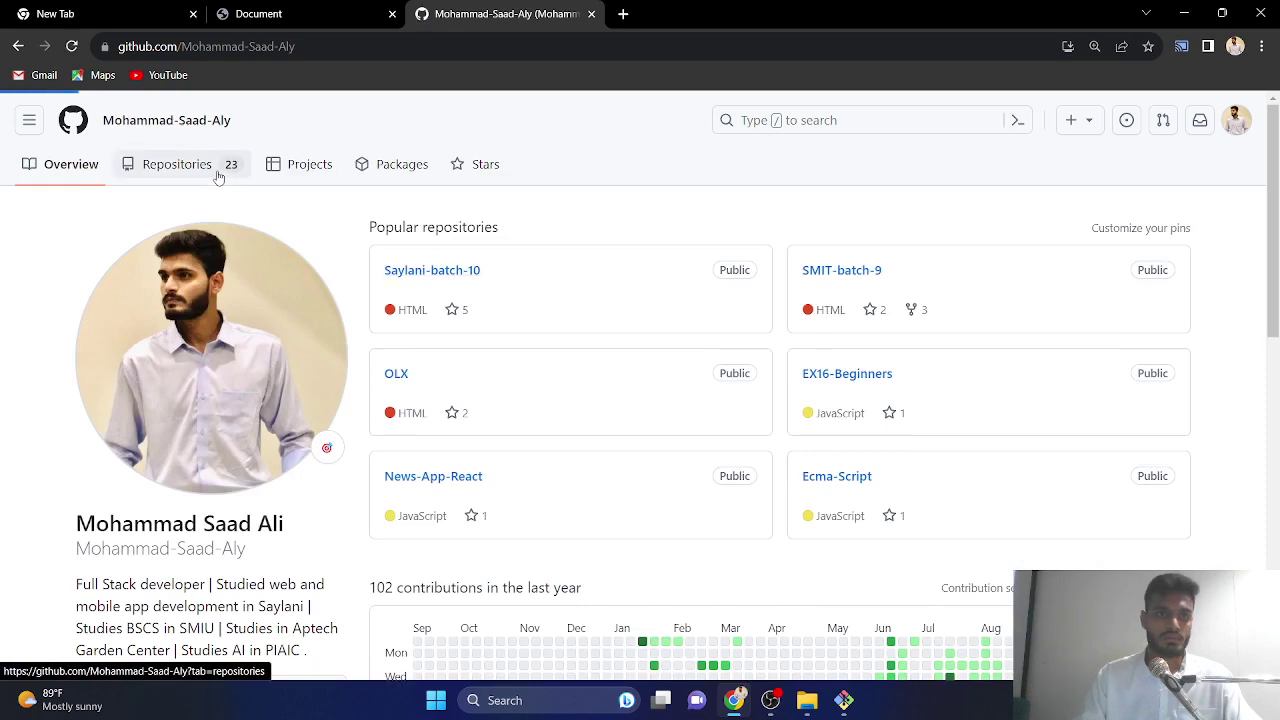
left_click(390, 296)
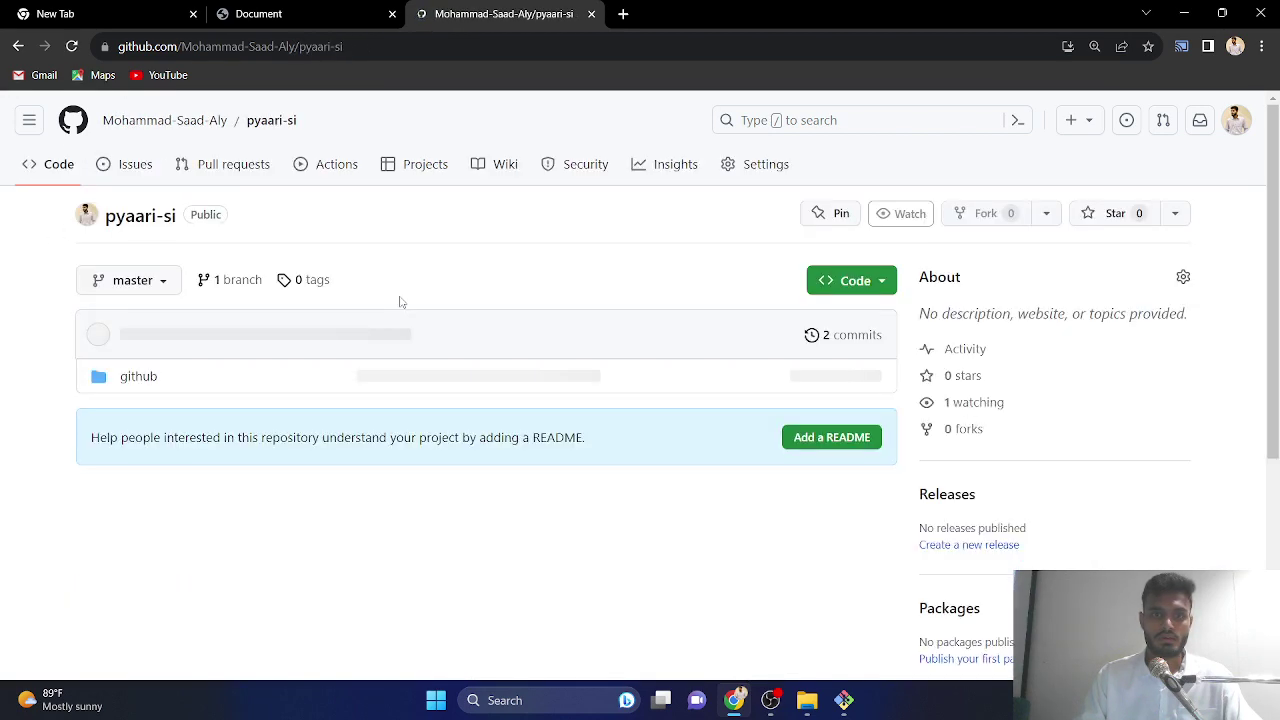
left_click(757, 166)
scroll(664, 325, "down", 20)
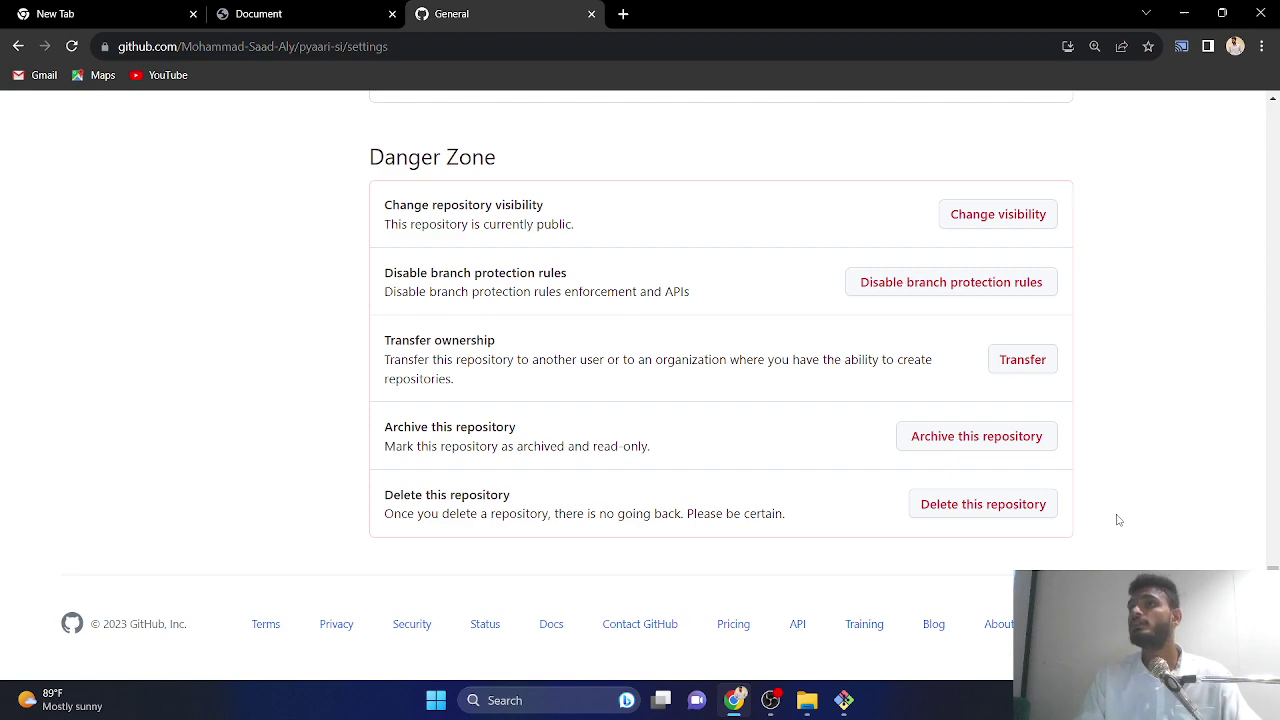
scroll(600, 343, "up", 20)
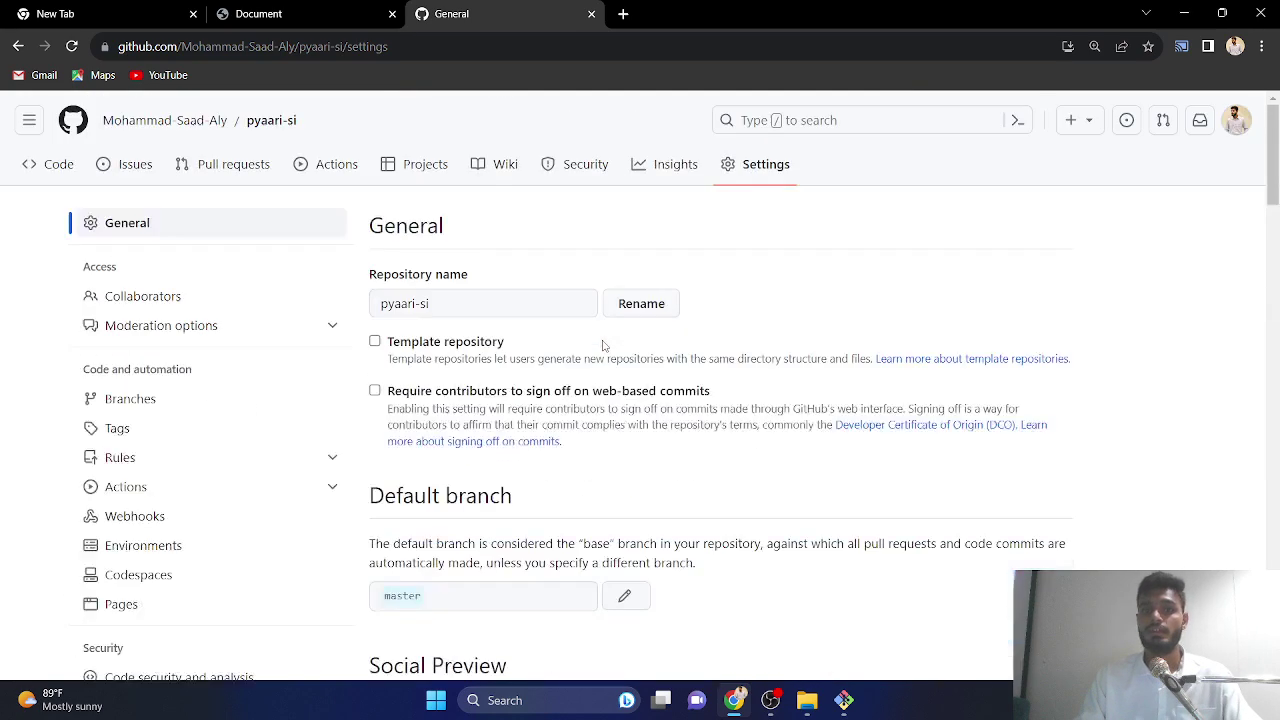
- Return to pyaari-si's Settings and scroll down to highlight the Danger Zone heading
left_click(160, 133)
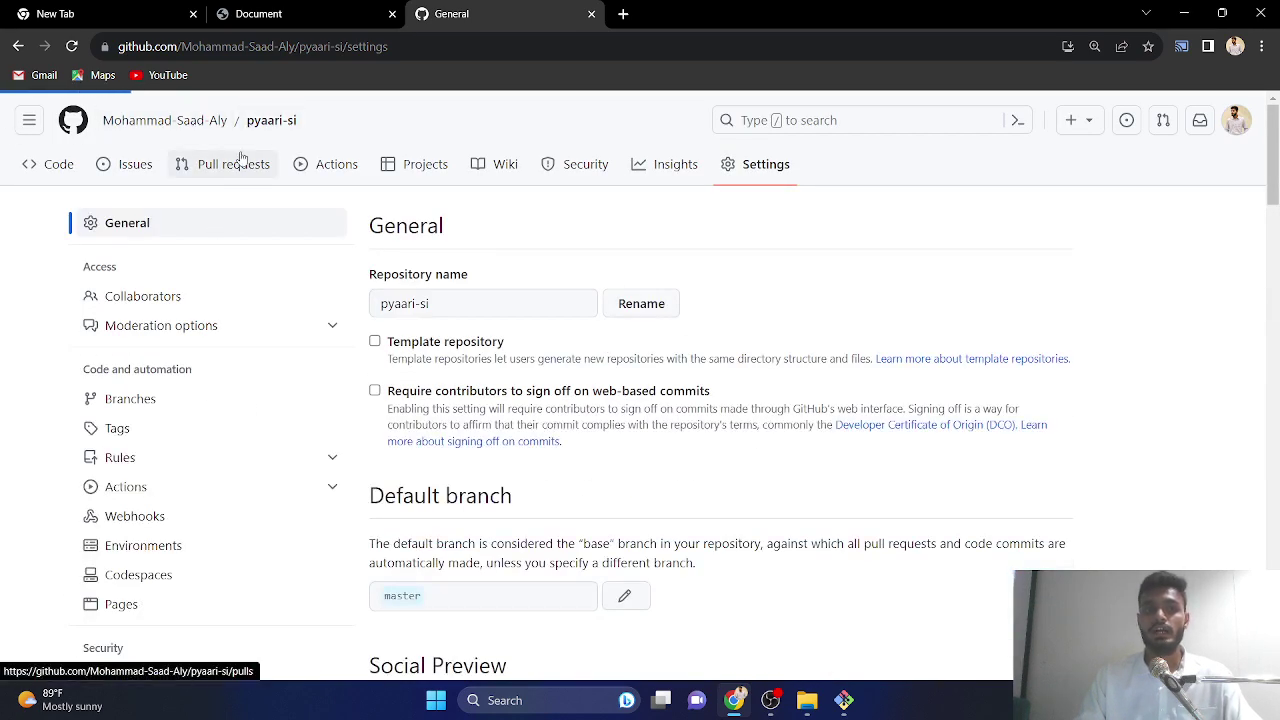
left_click(169, 168)
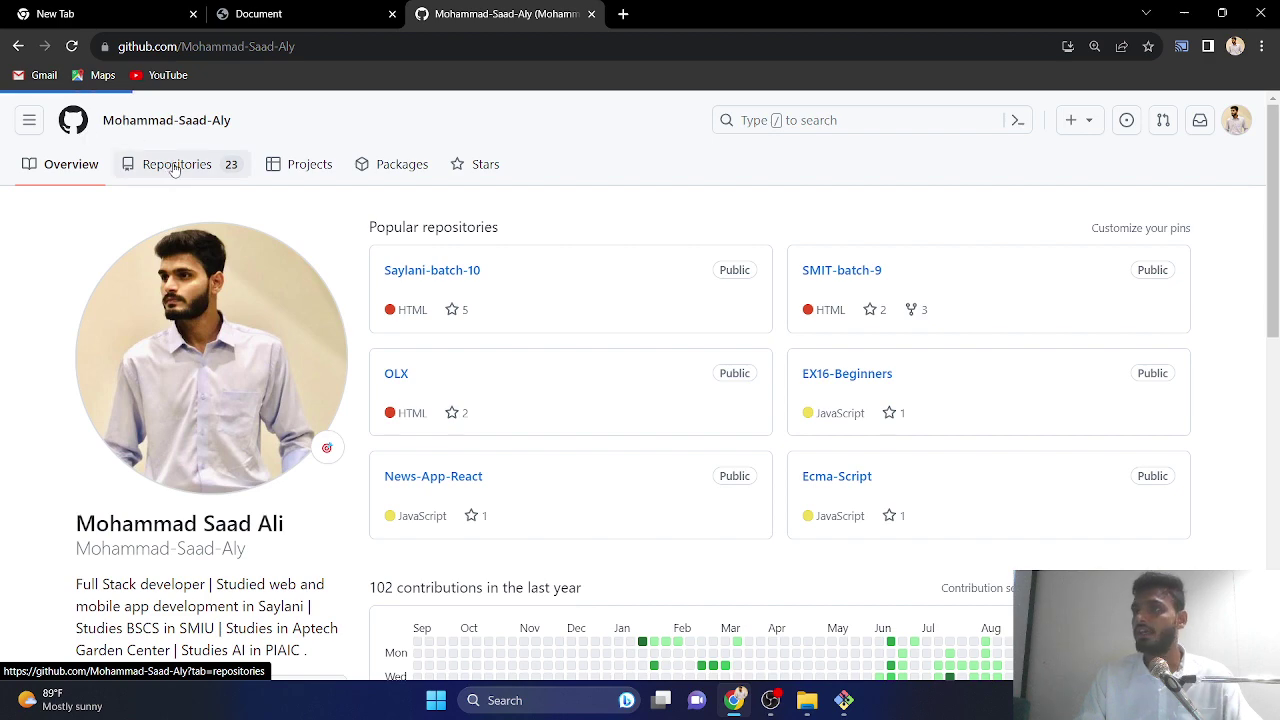
scroll(409, 277, "down", 2)
scroll(497, 232, "up", 2)
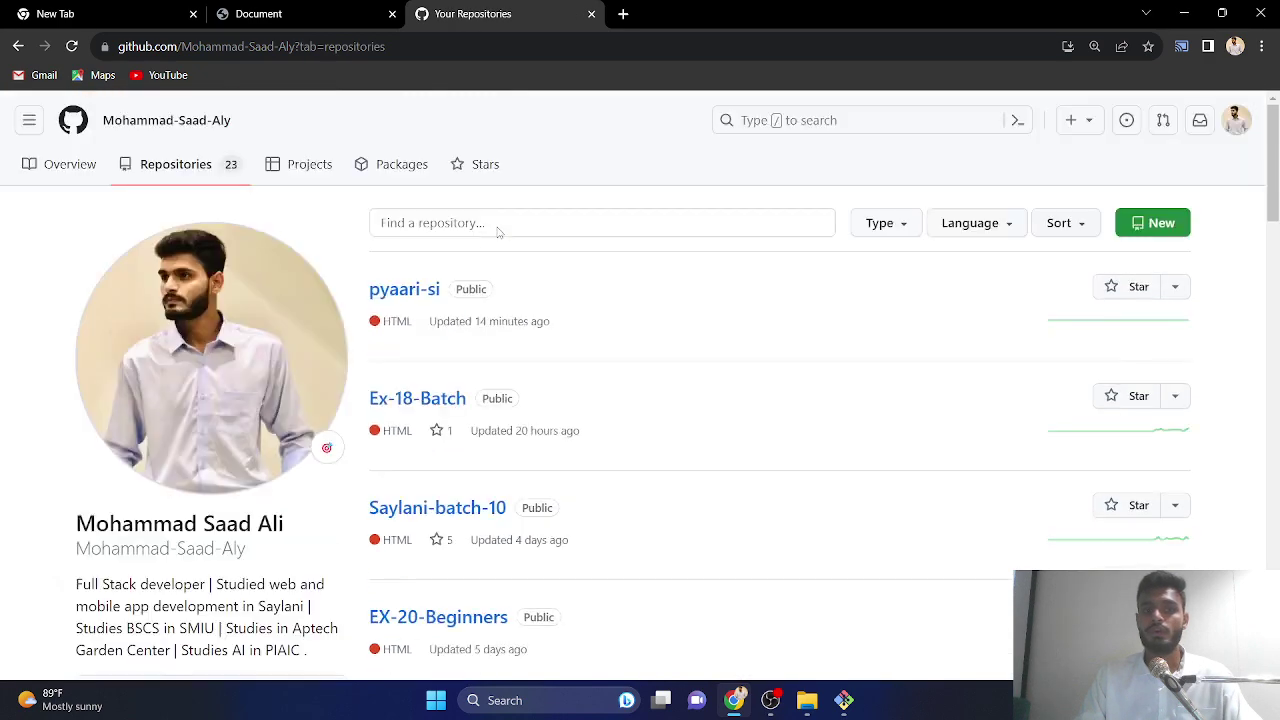
left_click(378, 305)
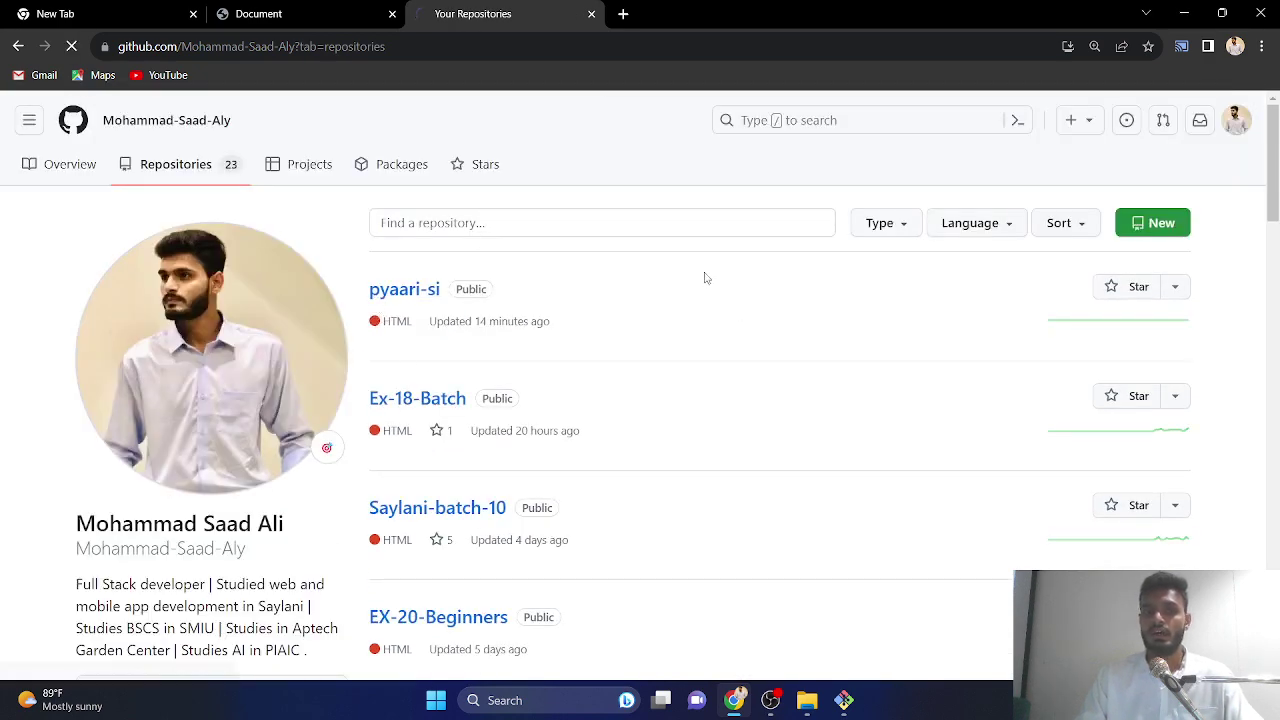
left_click(752, 168)
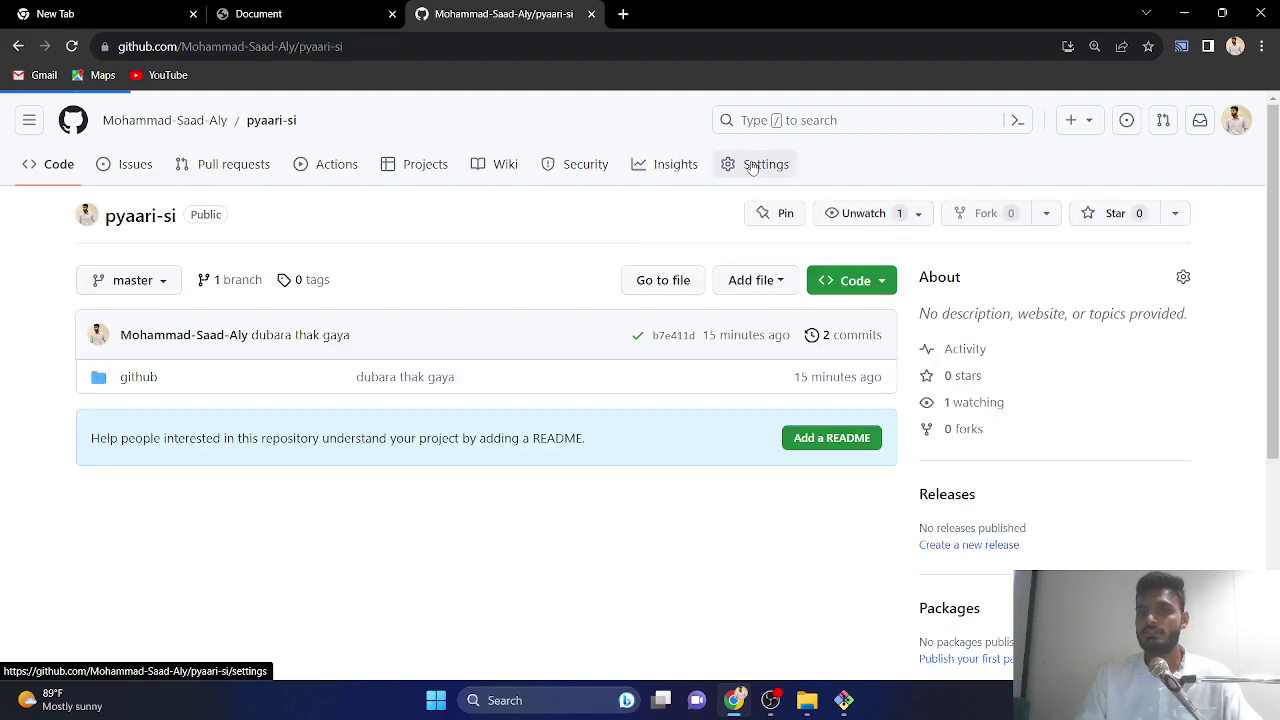
scroll(707, 241, "down", 20)
scroll(707, 241, "down", 3)
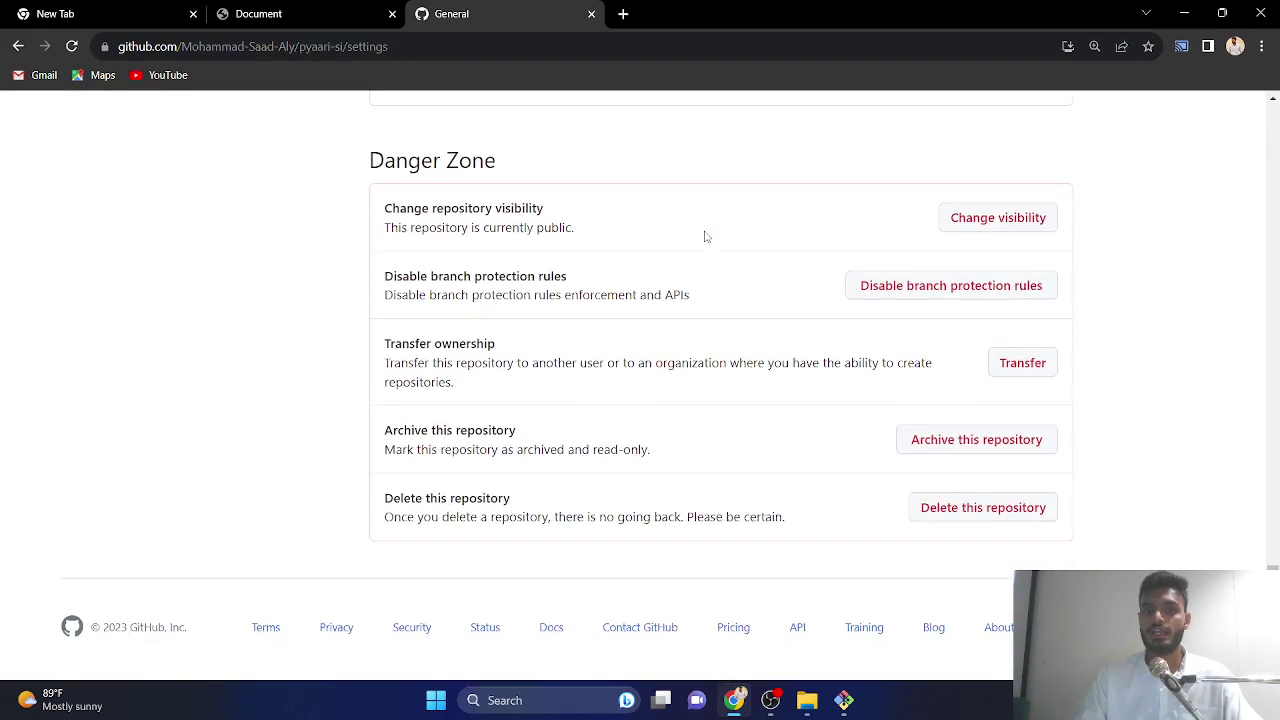
triple_click(399, 156)
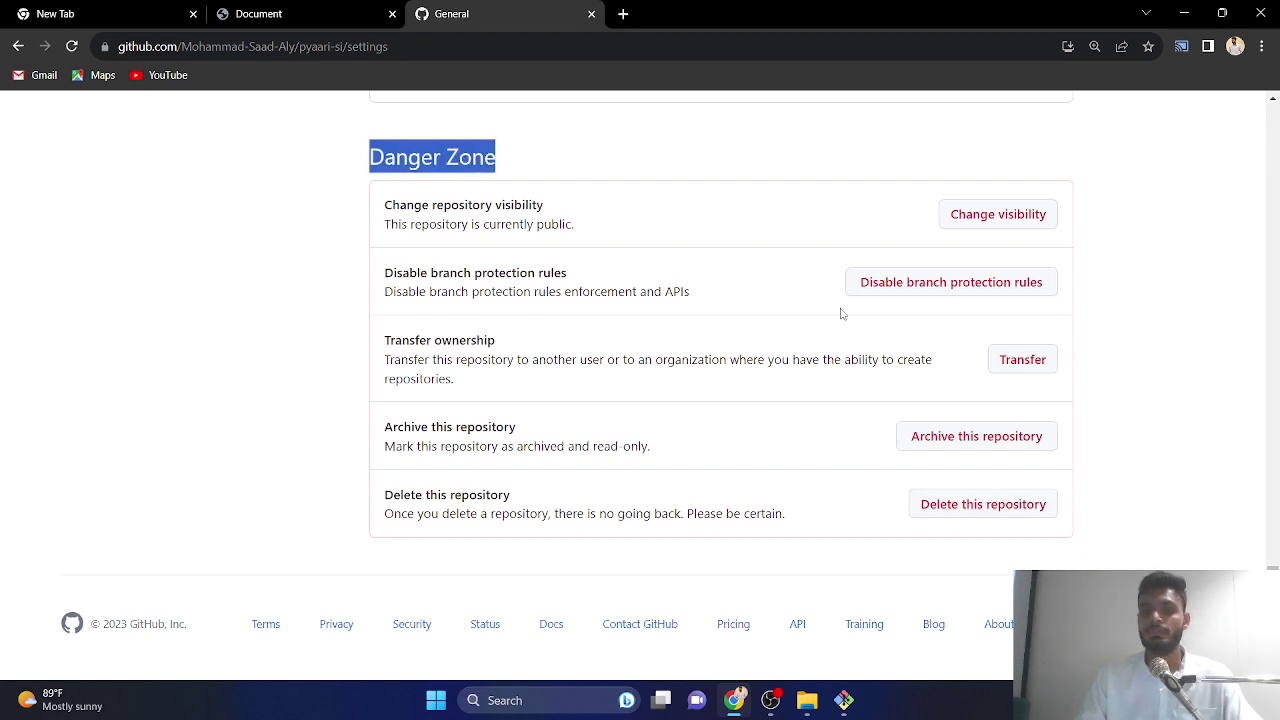
- Delete pyaari-si, pasting its name in the confirm box and entering the account password
left_click(977, 512)
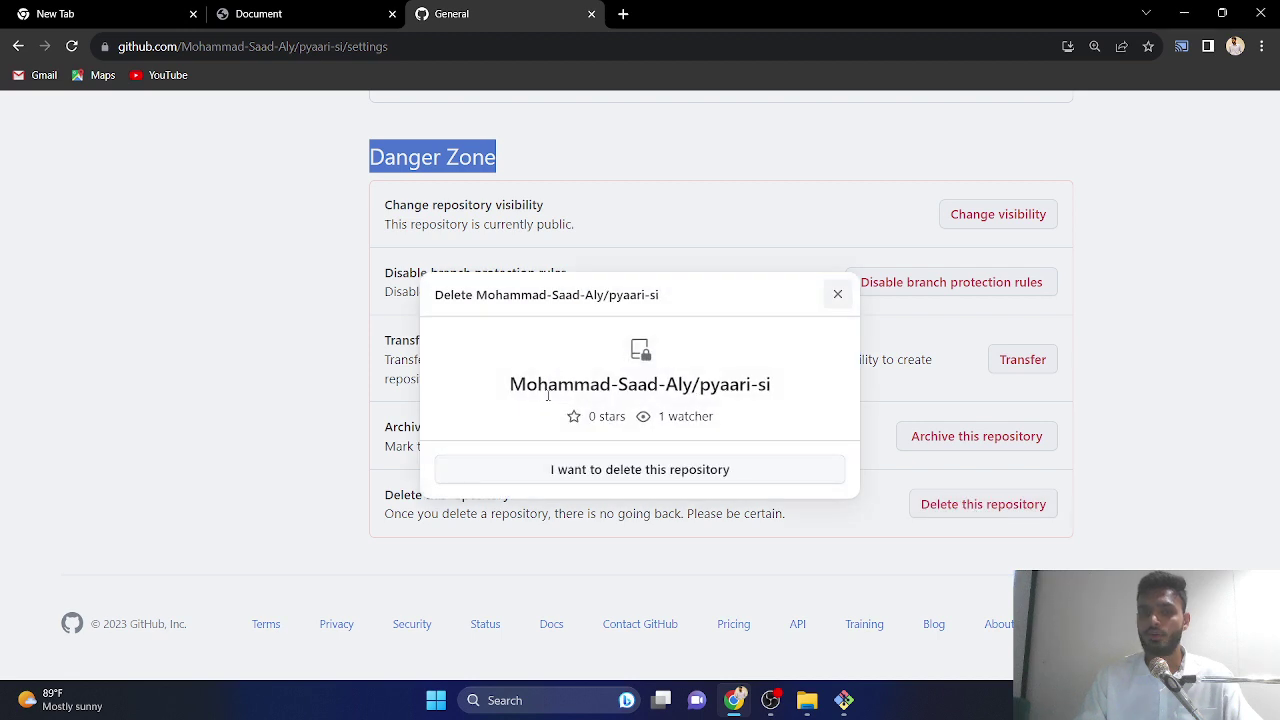
left_click(598, 476)
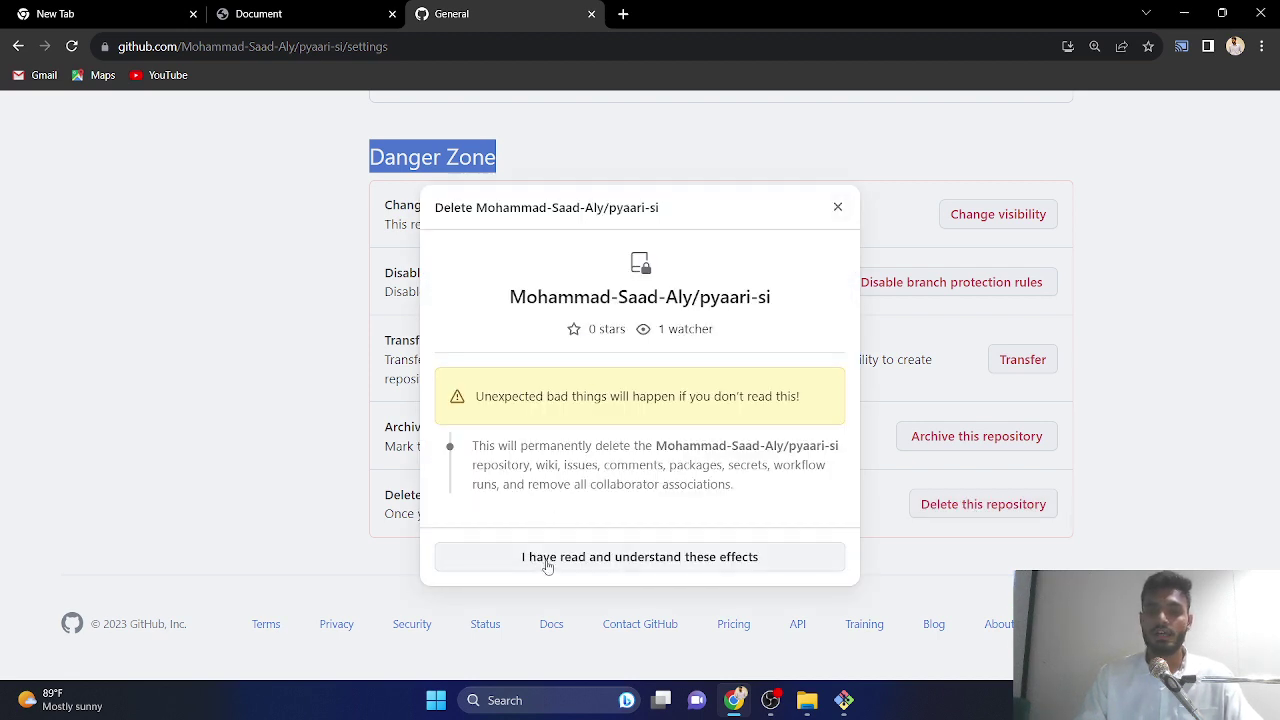
left_click(547, 562)
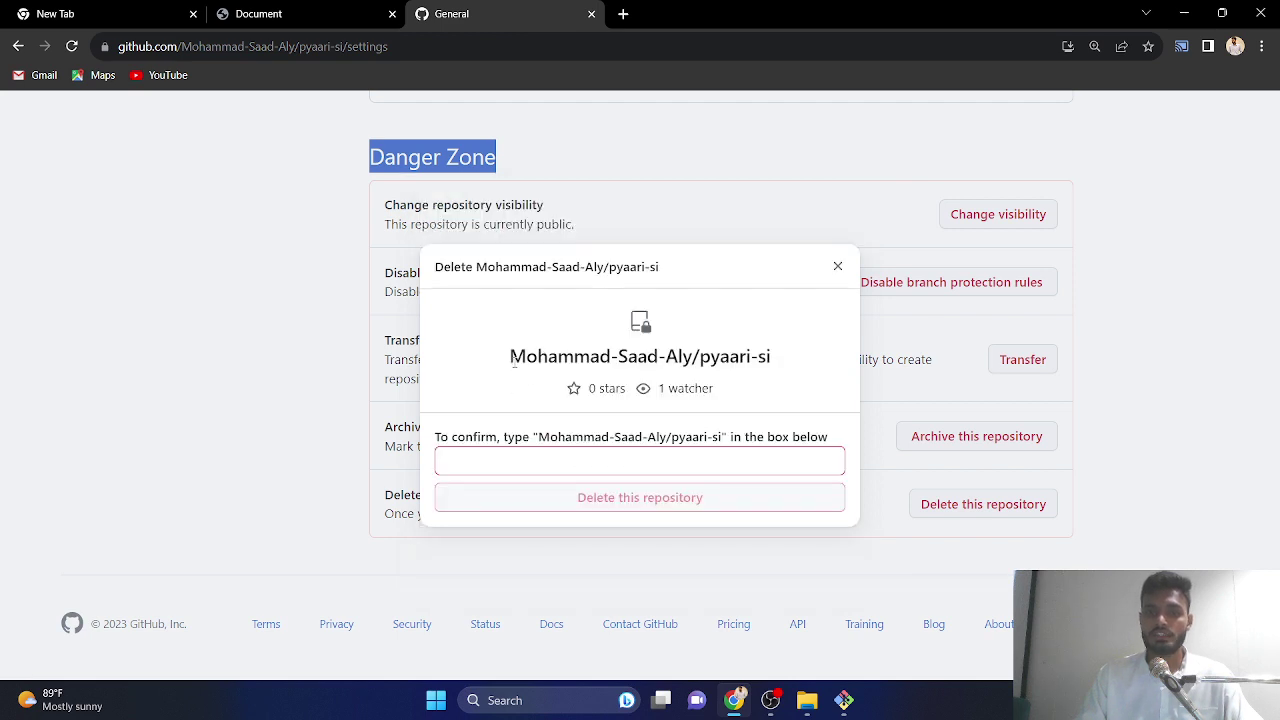
left_click(542, 449)
left_click_drag(507, 357, 796, 366)
key("ctrl+c")
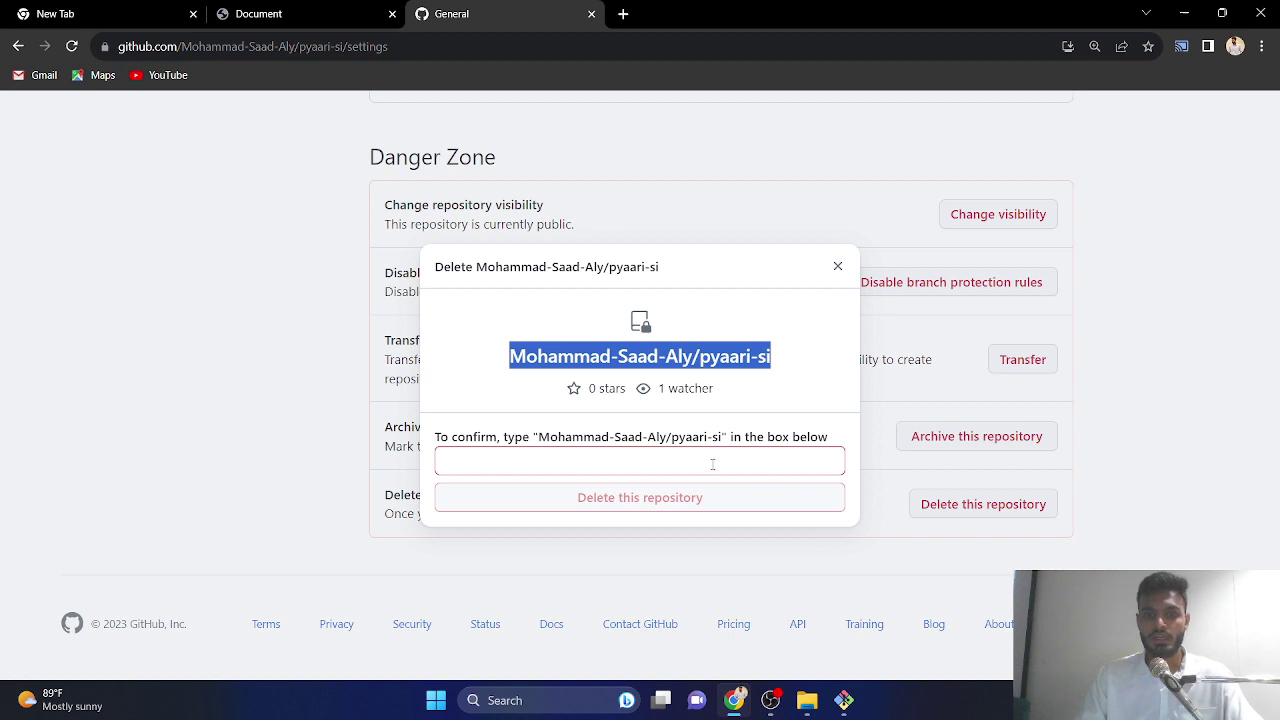
left_click(712, 463)
key("ctrl+v")
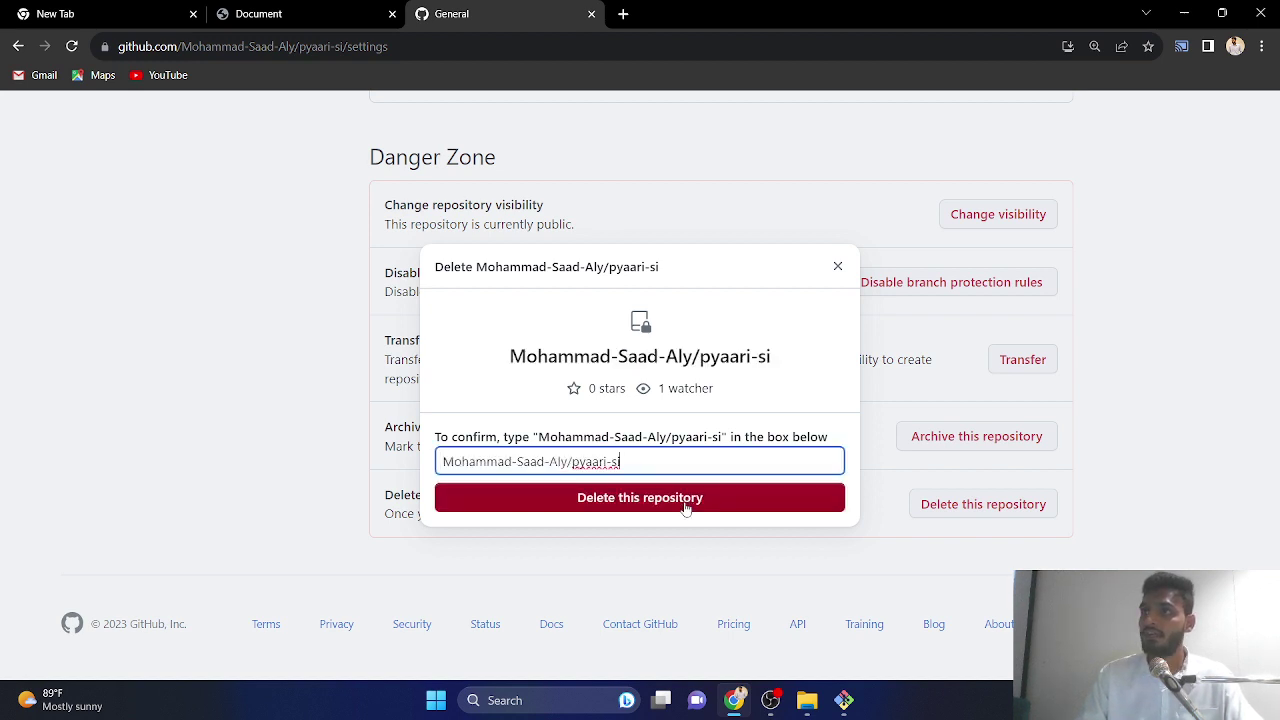
left_click(686, 508)
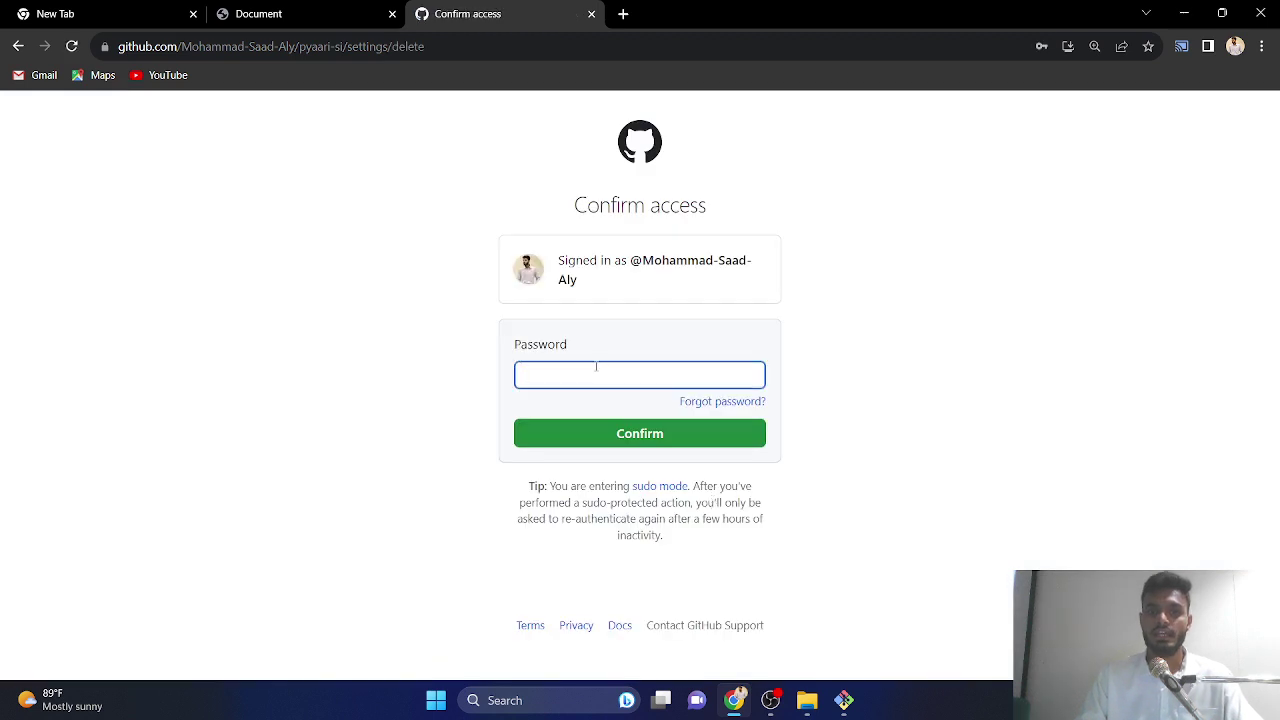
left_click(596, 367)
left_click(625, 421)
left_click(604, 432)
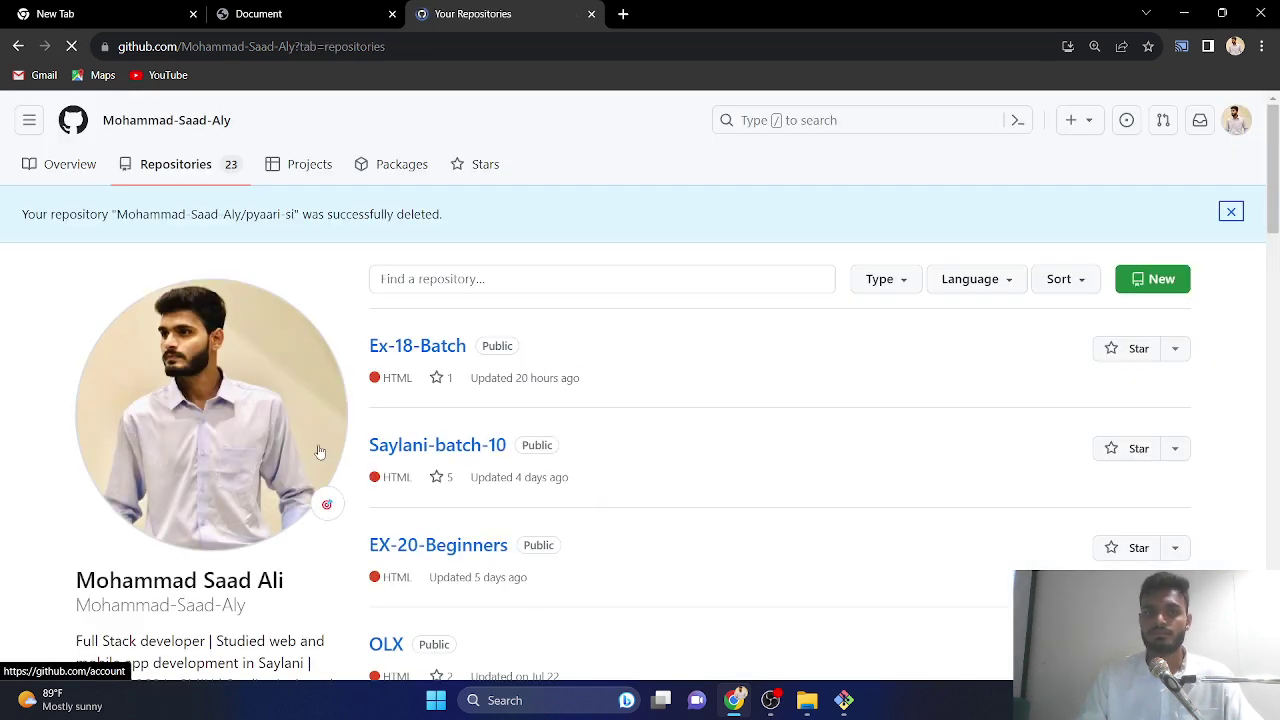
- Create a new repository named 'pyaari si' from + > New repository, then minimize the browser
left_click_drag(16, 221, 995, 90)
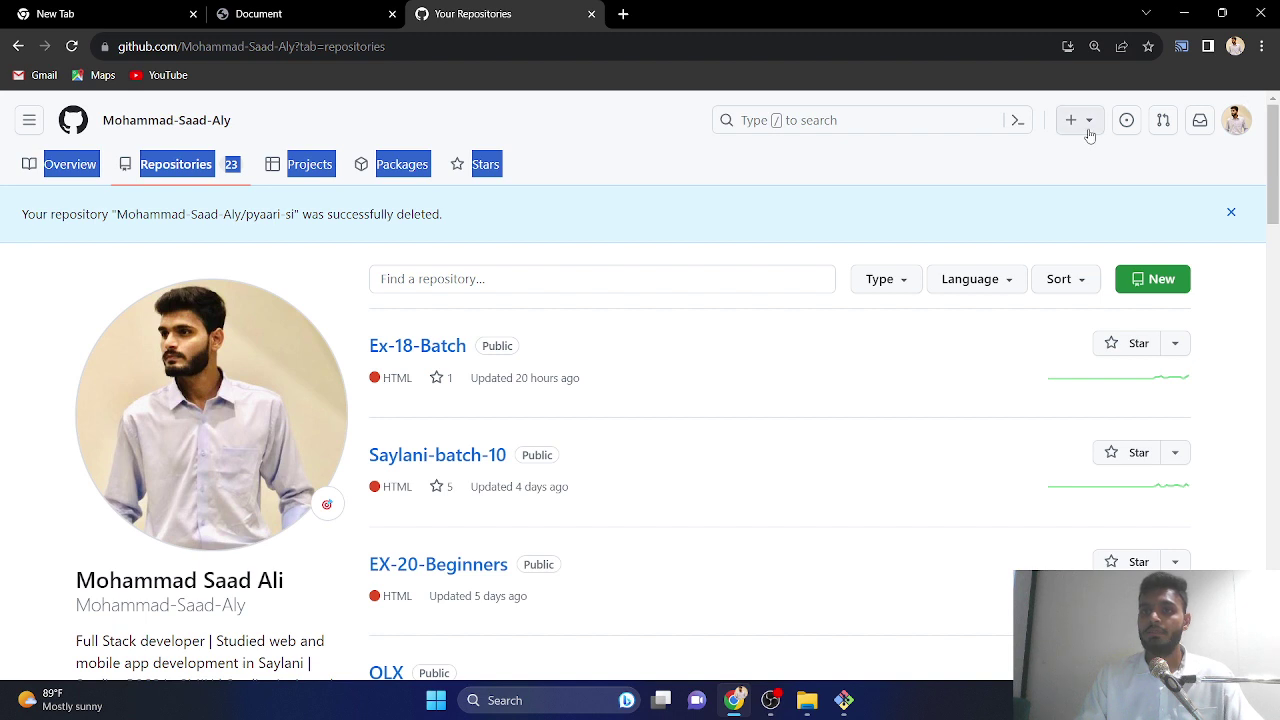
left_click(950, 172)
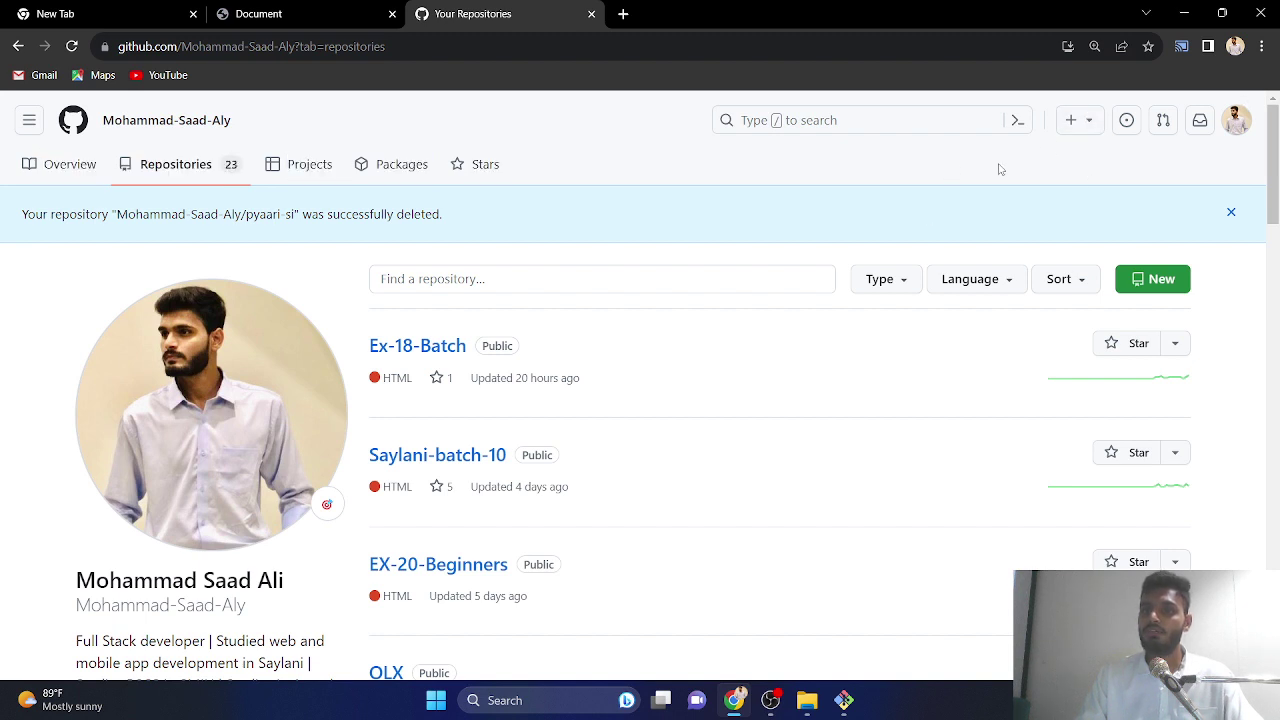
left_click(1071, 120)
left_click(1035, 165)
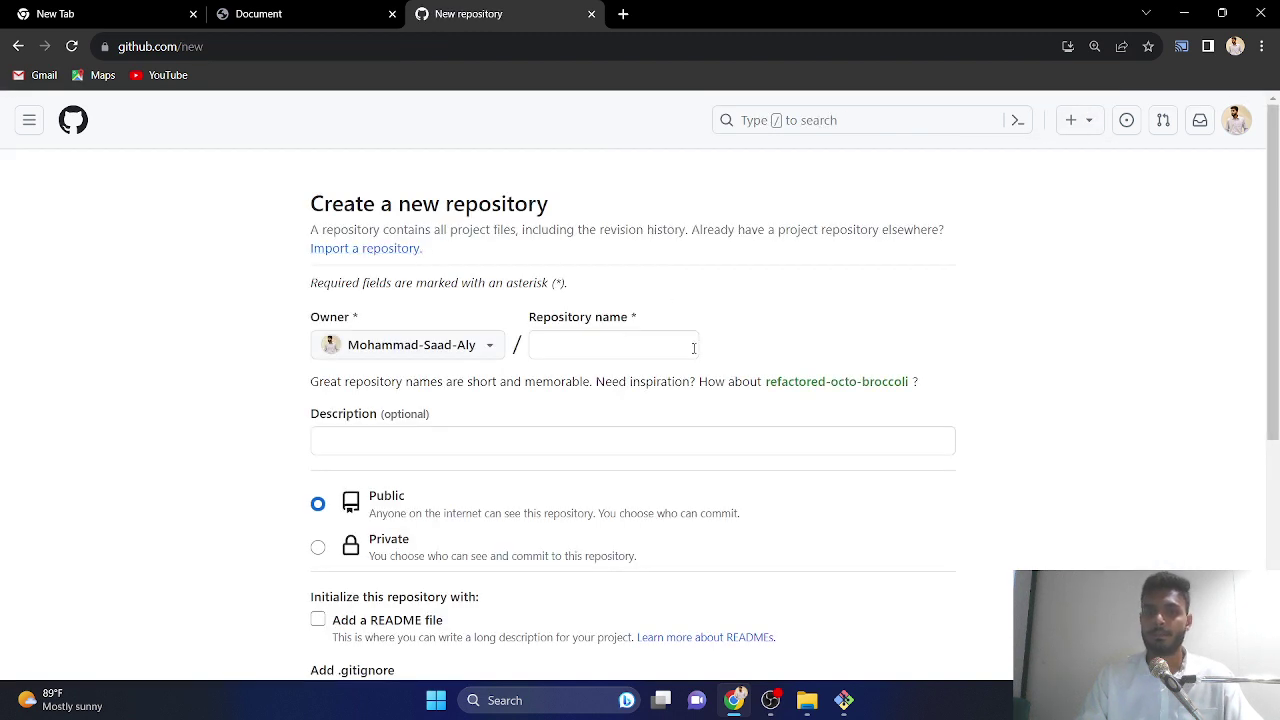
left_click(673, 350)
type("pyaar")
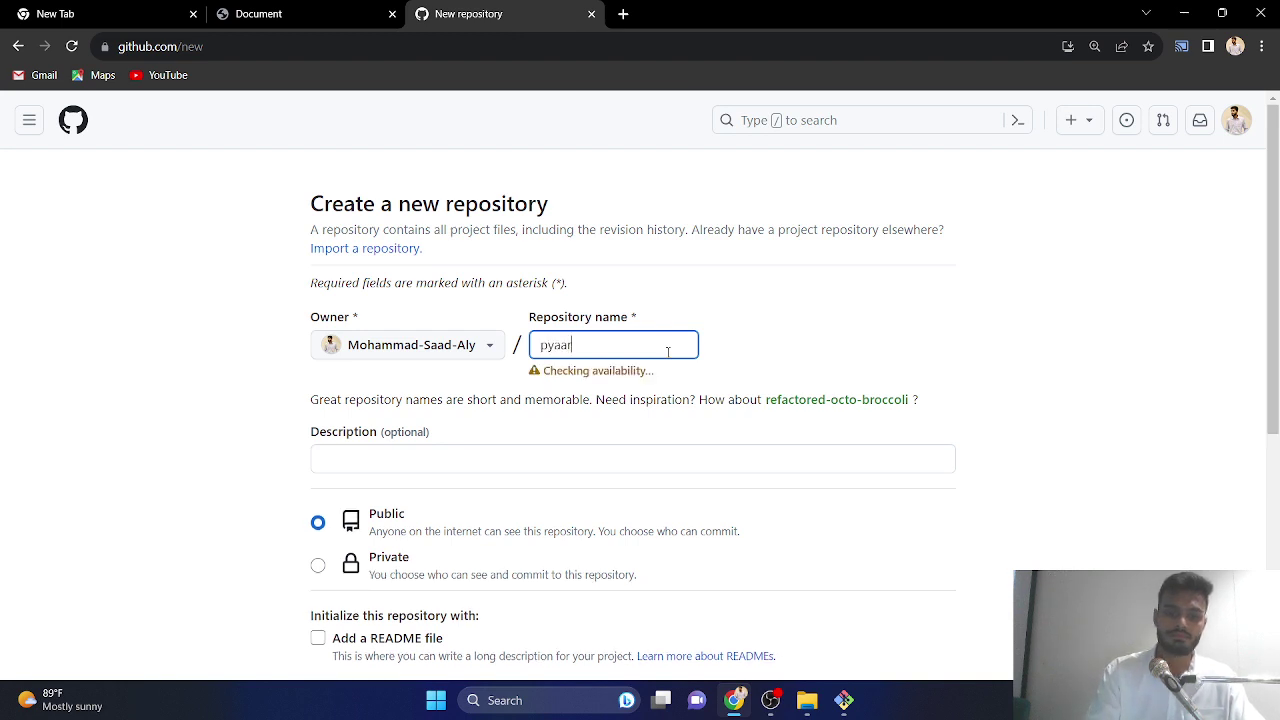
type("i si")
scroll(414, 340, "down", 5)
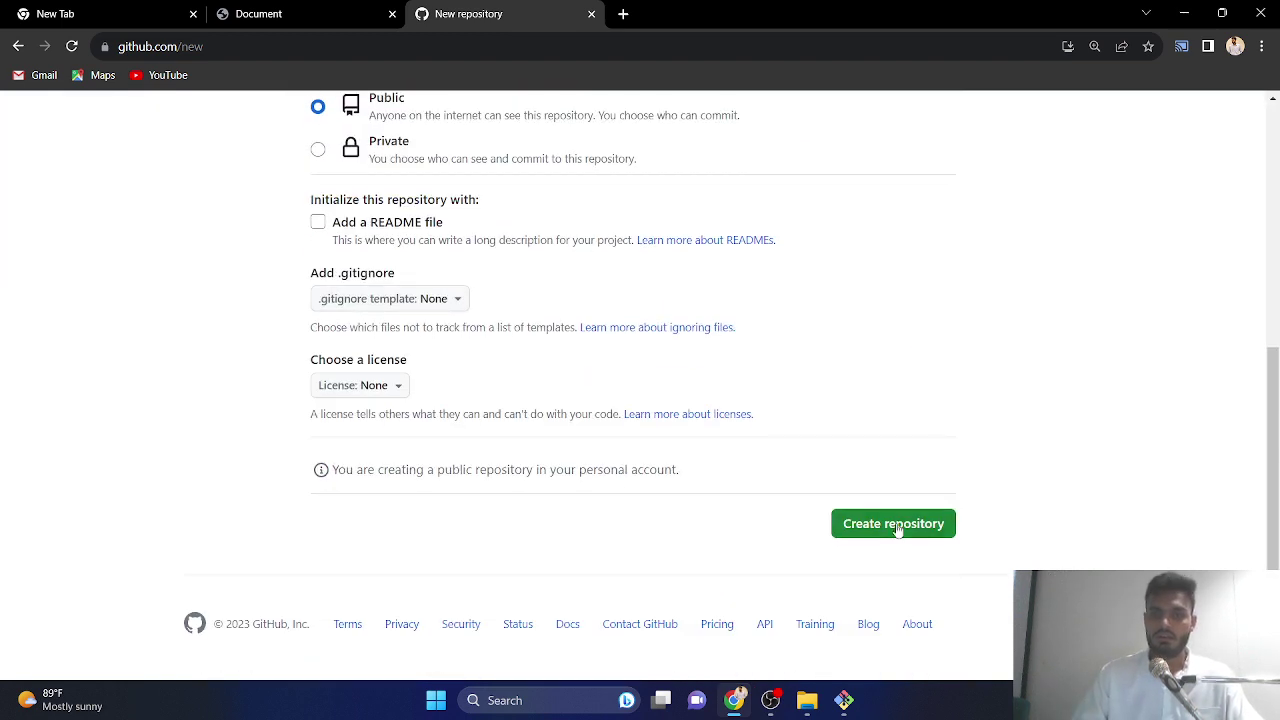
left_click(866, 527)
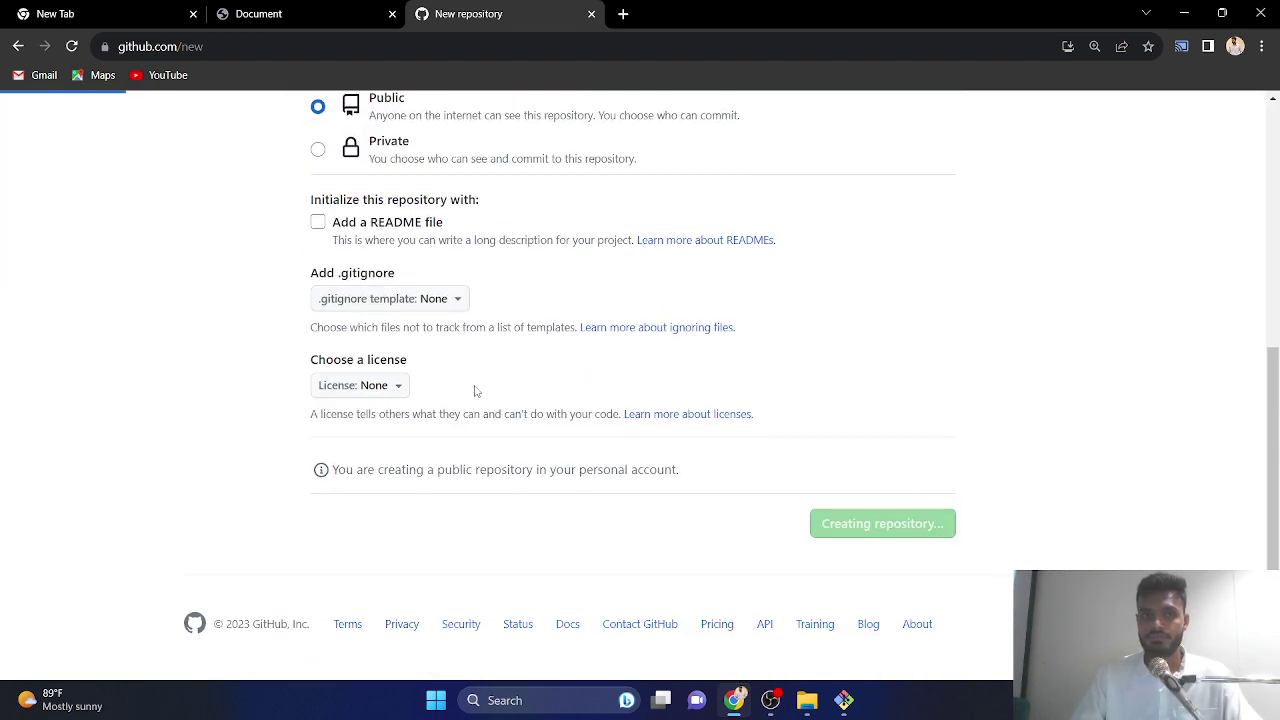
scroll(1140, 95, "down", 3)
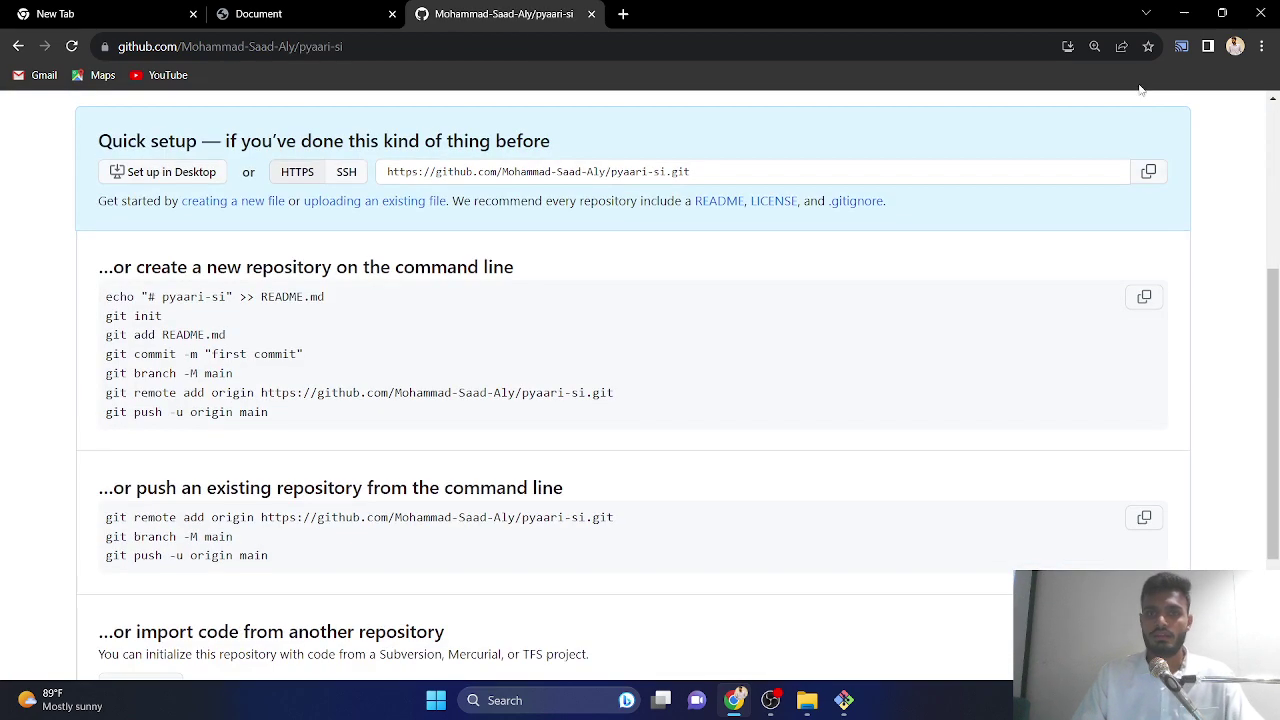
left_click(1190, 12)
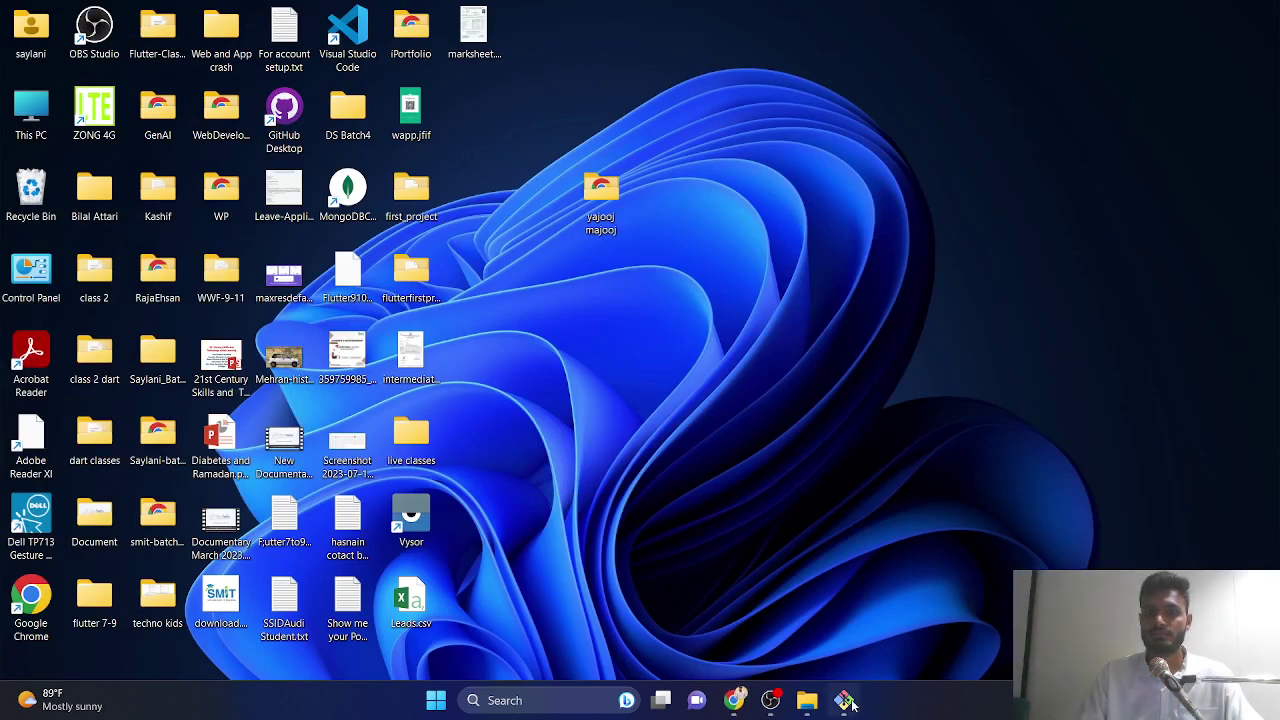
- Permanently delete the .git folder from yajooj majooj
left_click(844, 700)
mouse_move(806, 700)
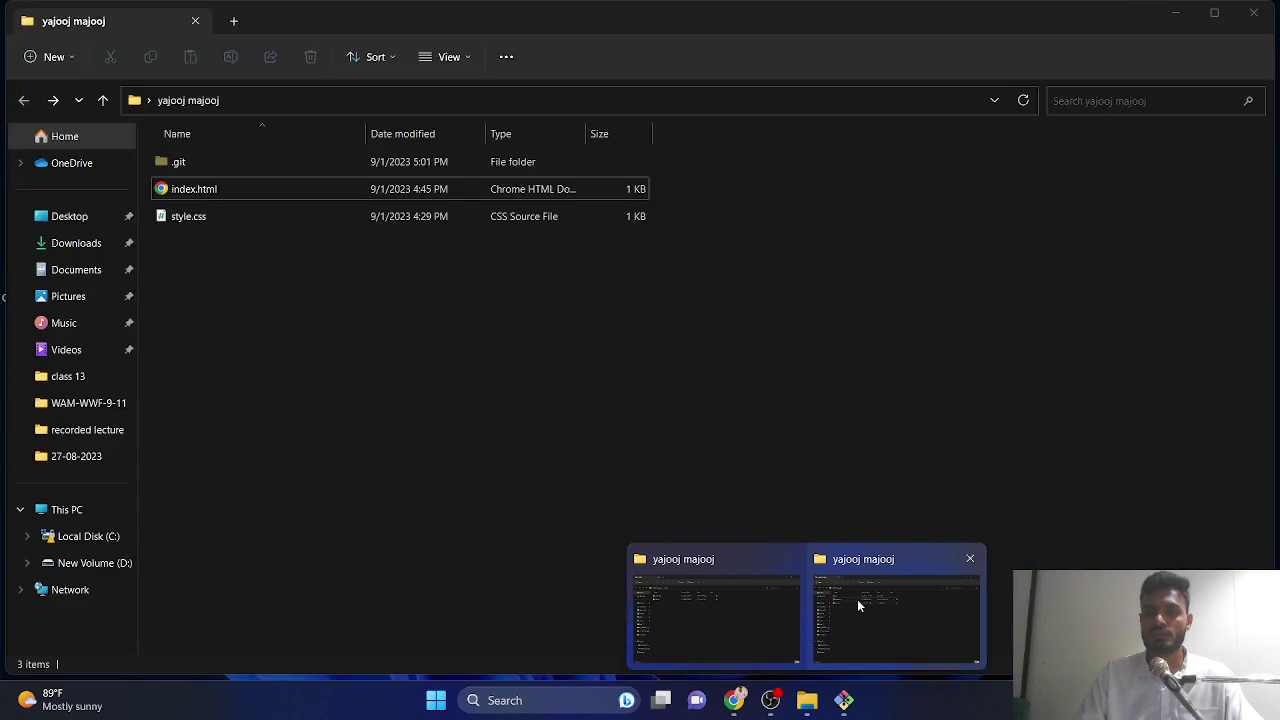
left_click(857, 599)
left_click(194, 163)
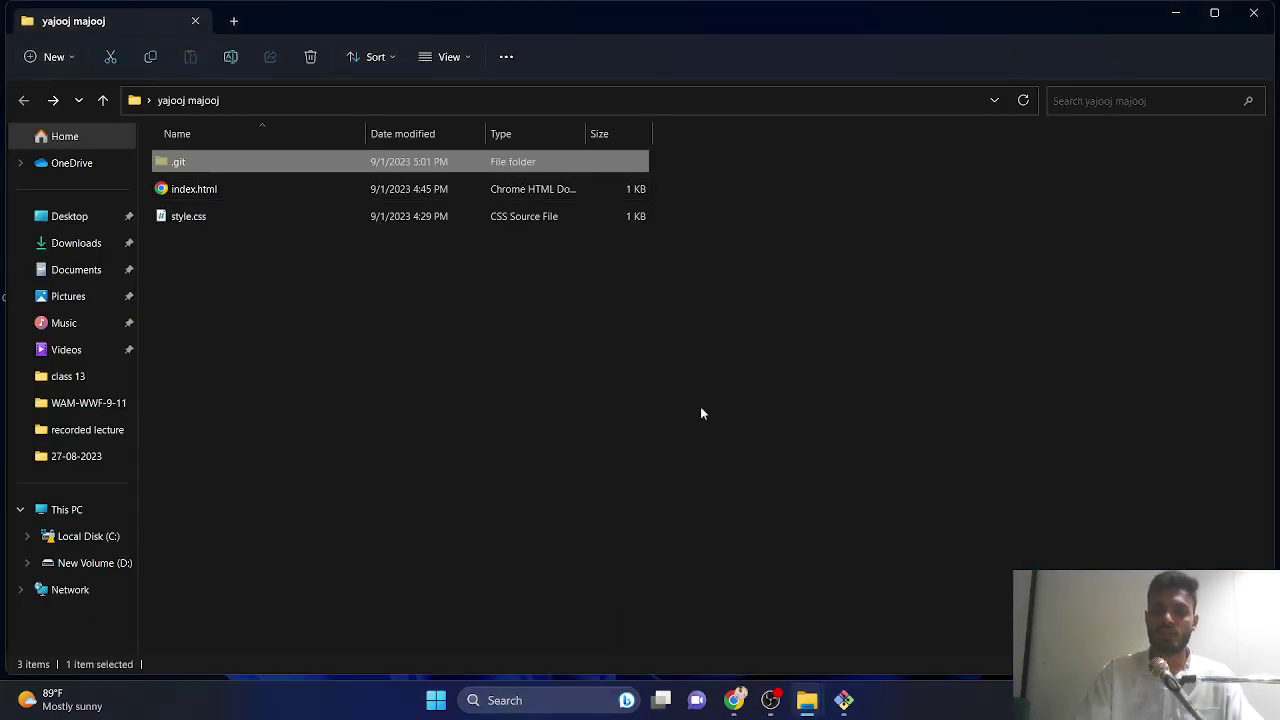
key("shift+Delete")
left_click(700, 408)
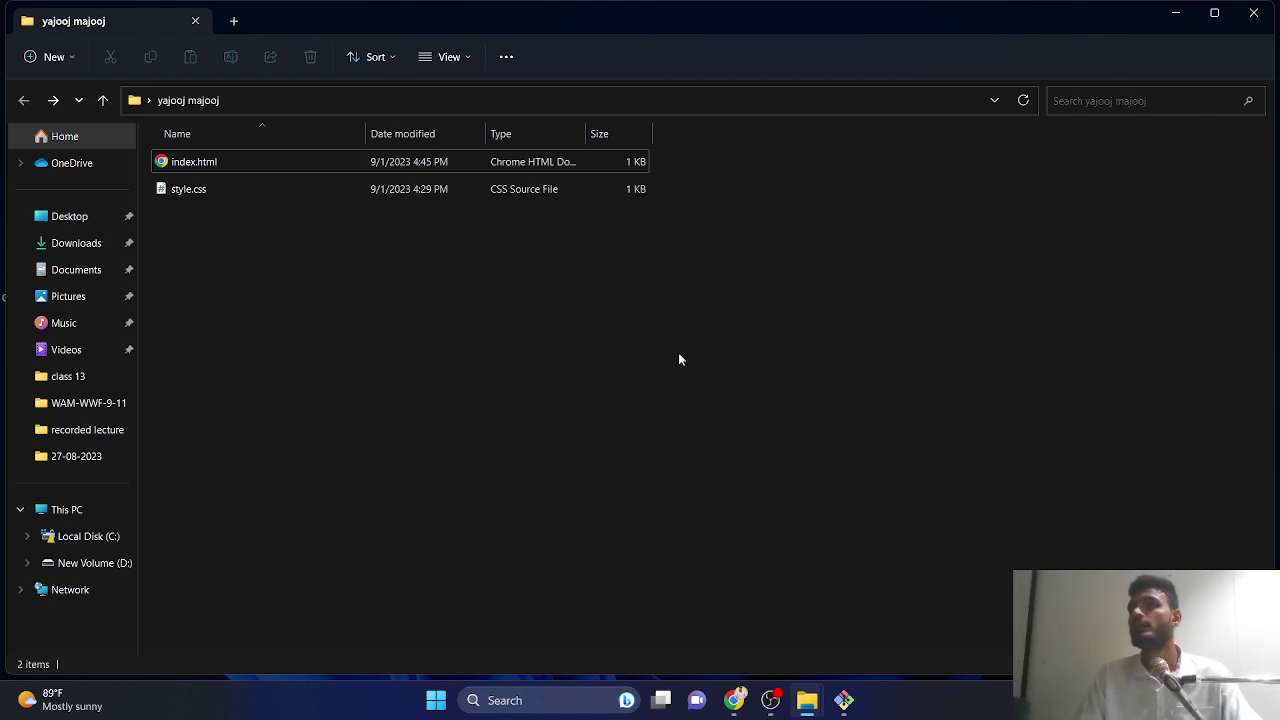
- Open a maximized Git Bash terminal in yajooj majooj via Show more options
right_click(366, 270)
left_click(421, 494)
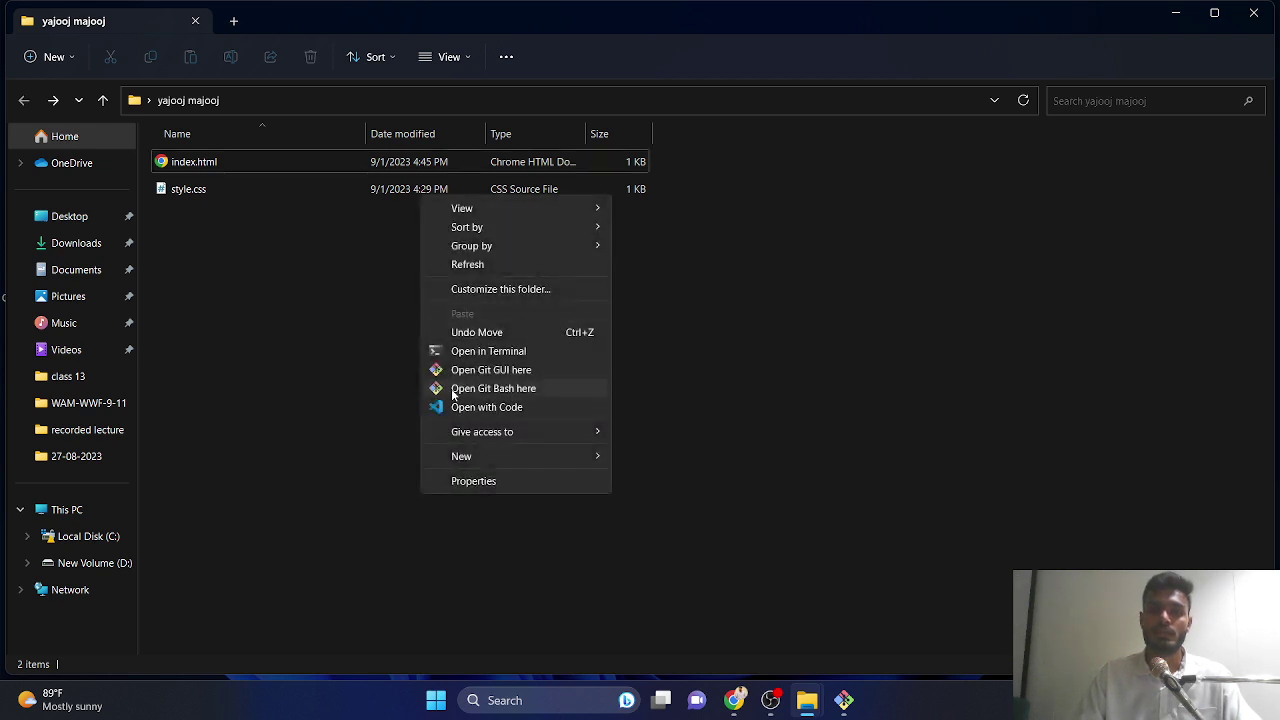
left_click(490, 388)
left_click(587, 164)
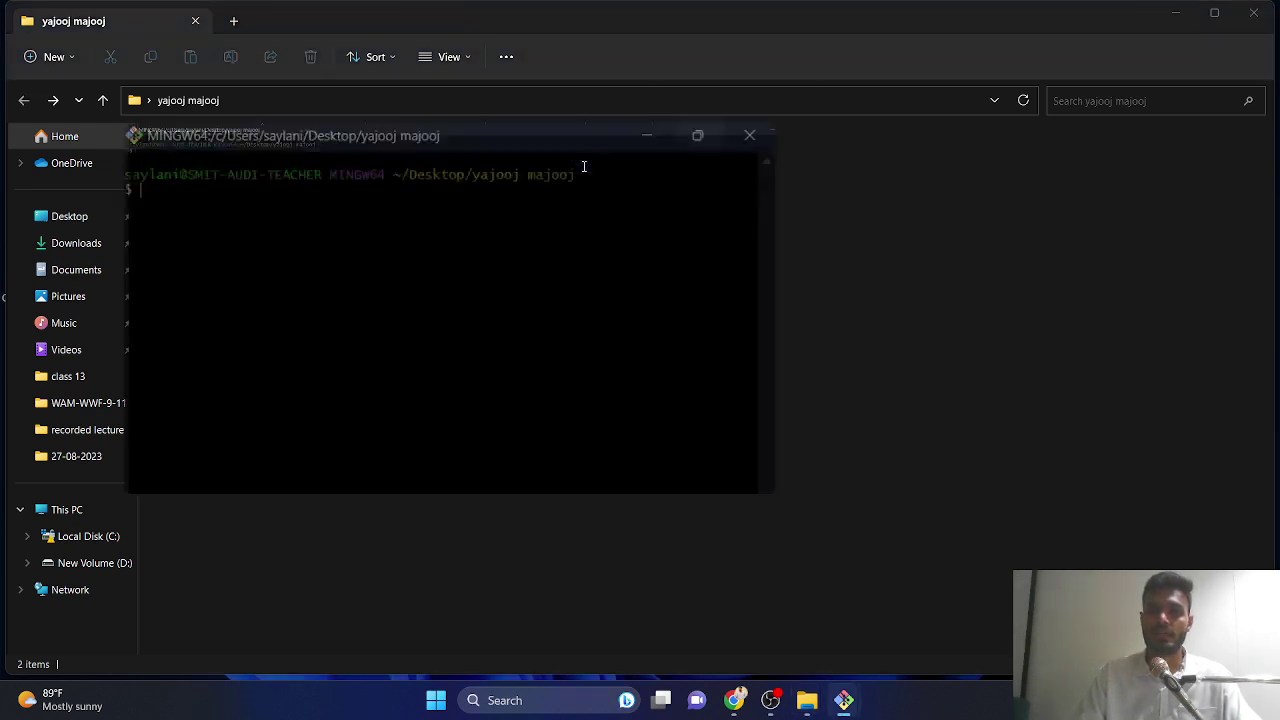
- Check git status, stage all project files with git add ., and verify they're staged
scroll(461, 190, "up", 10)
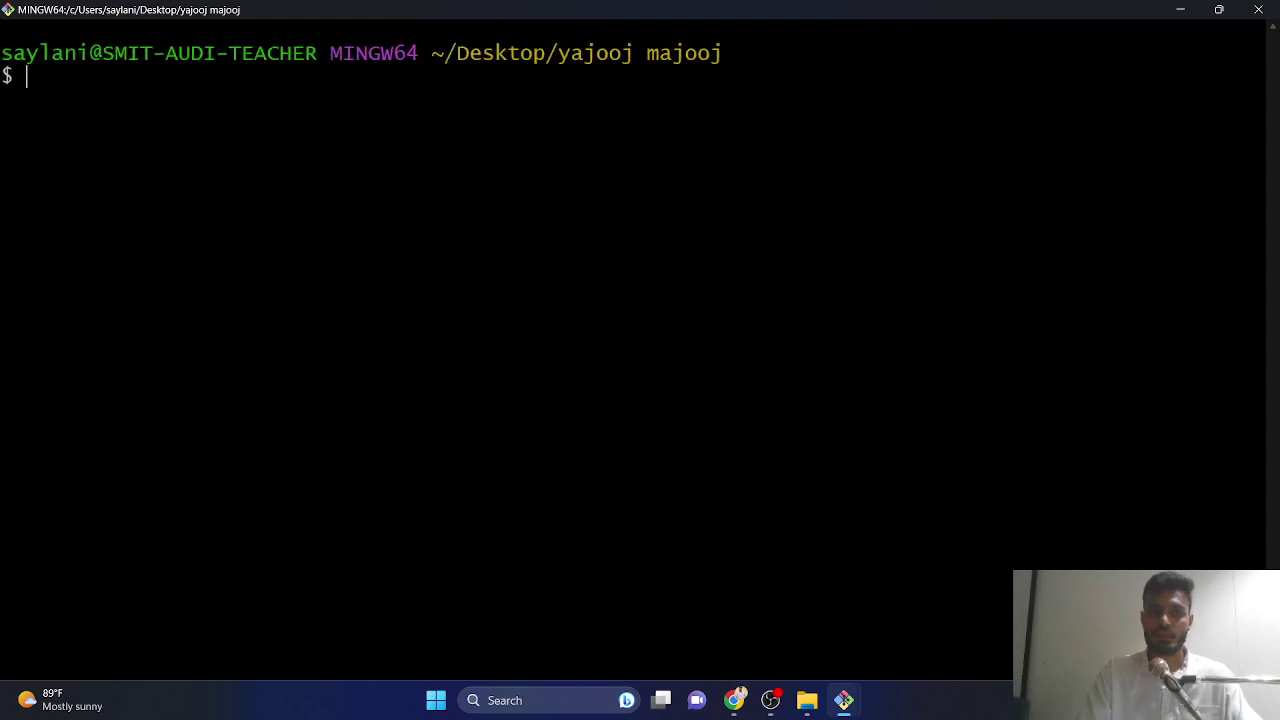
type("git sta")
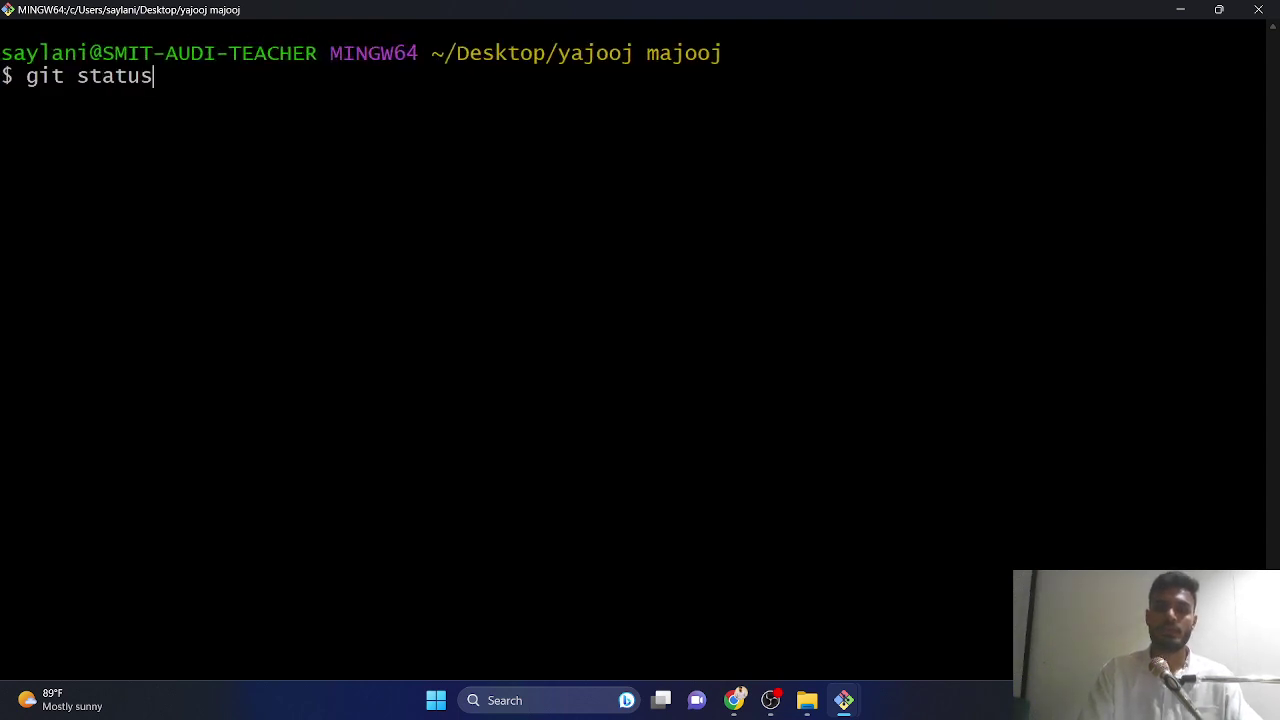
type("tus")
key("Return")
key("Up")
key("Up")
key("Up")
key("Up")
key("Up")
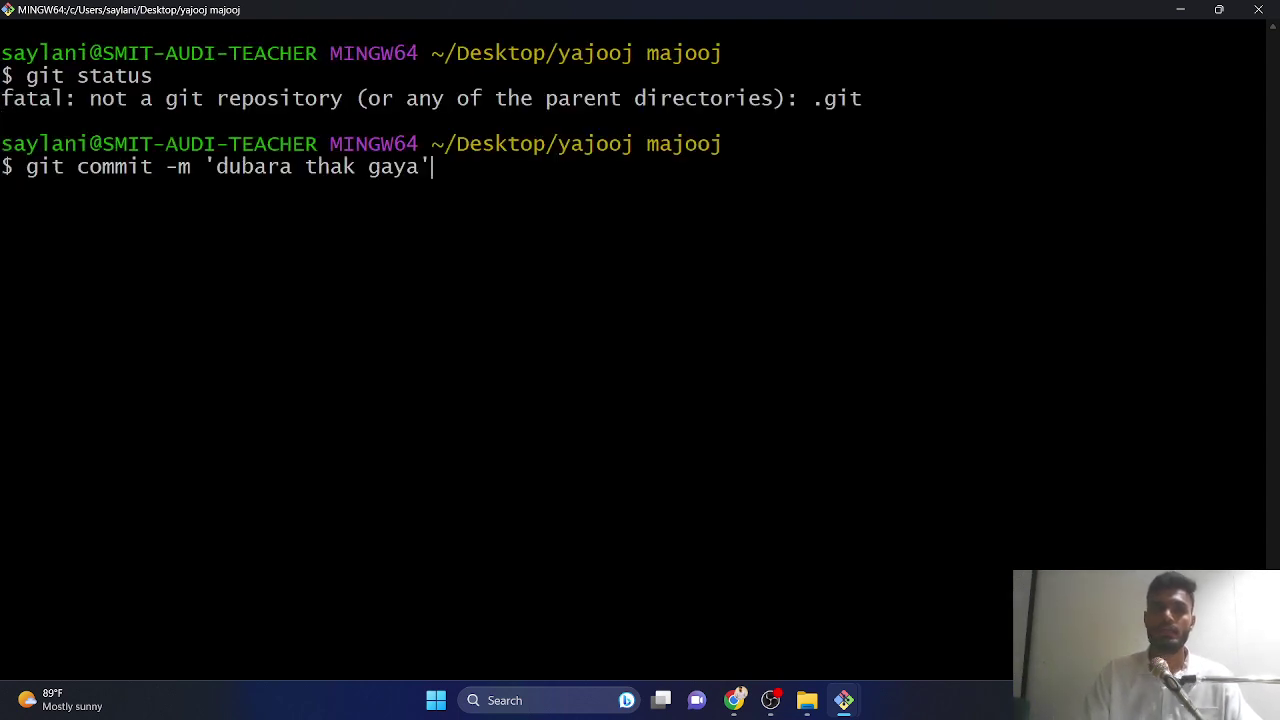
key("Up")
key("Up")
key("Up")
key("Up")
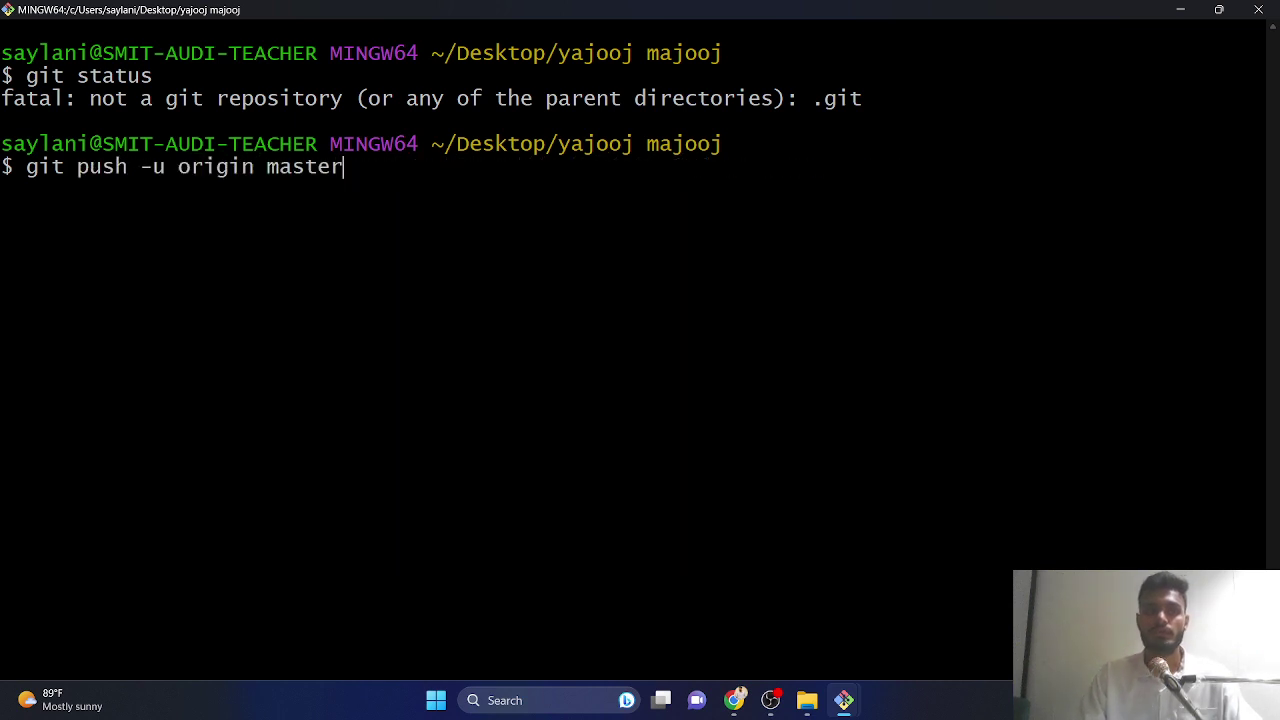
key("Up")
key("Up")
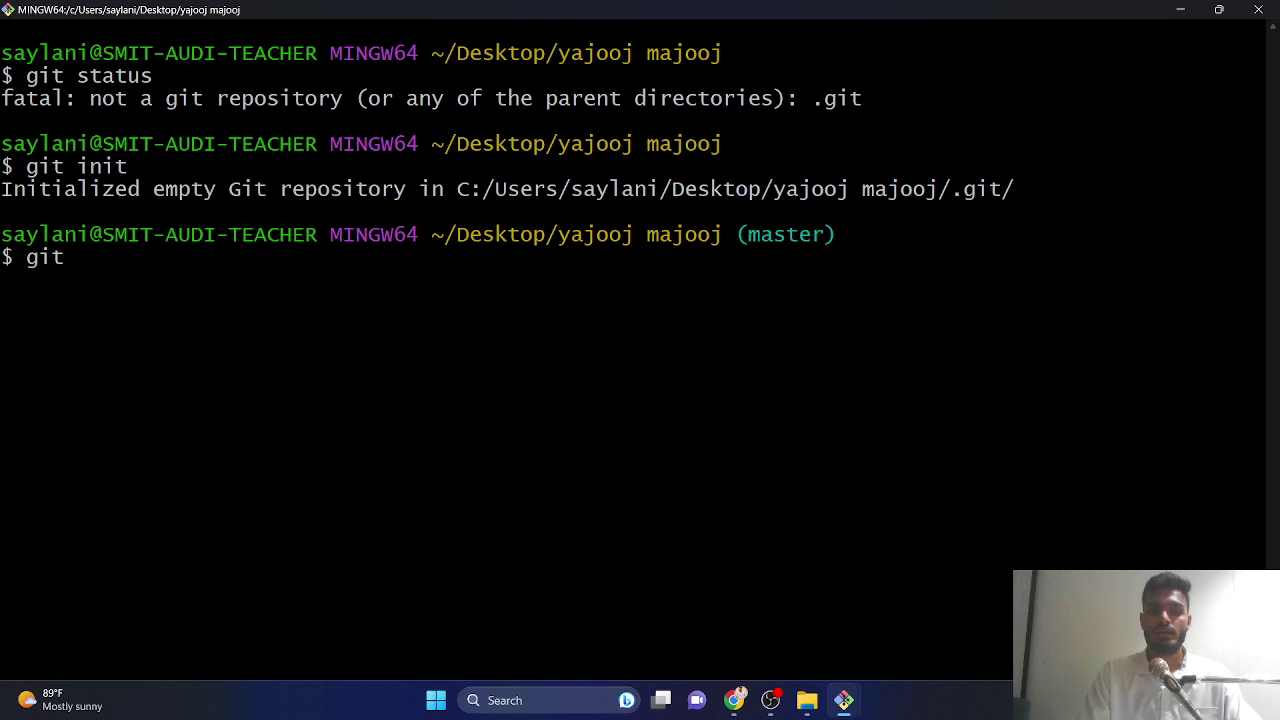
type(".")
key("Return")
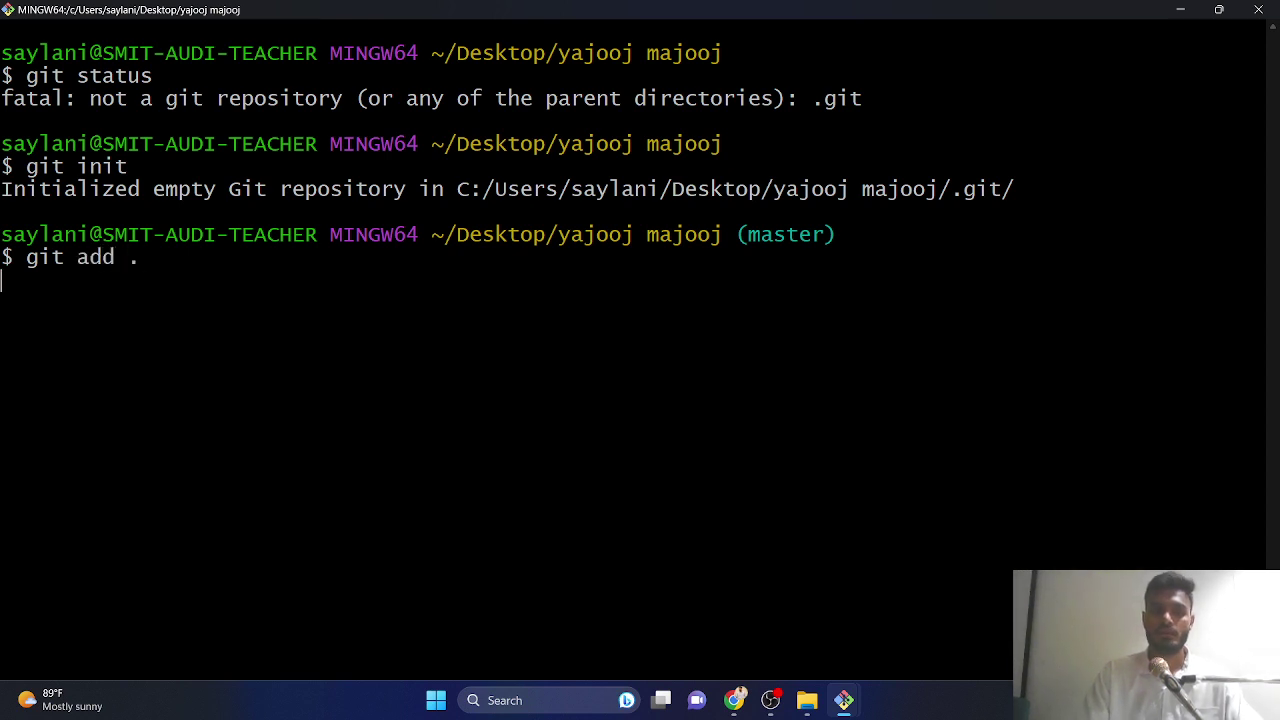
type("git status")
key("Return")
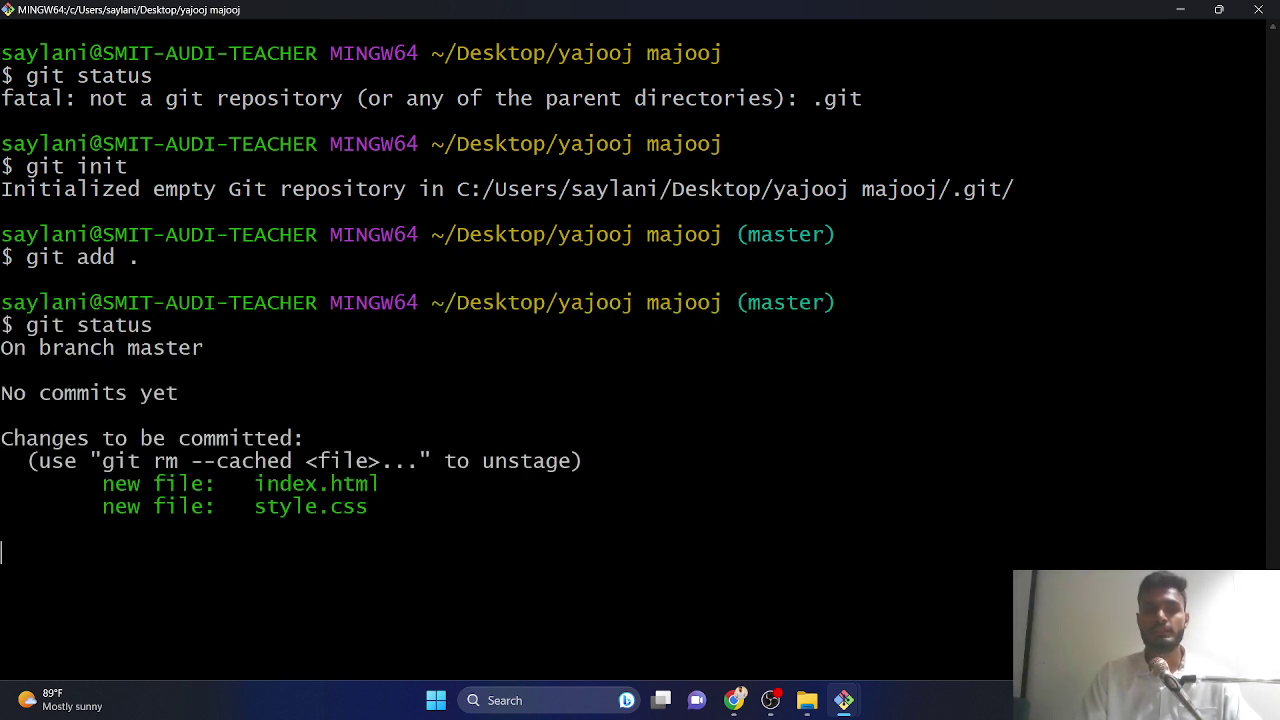
- Add the pyaari-si repository URL as remote origin with git remote add
key("Up")
key("Up")
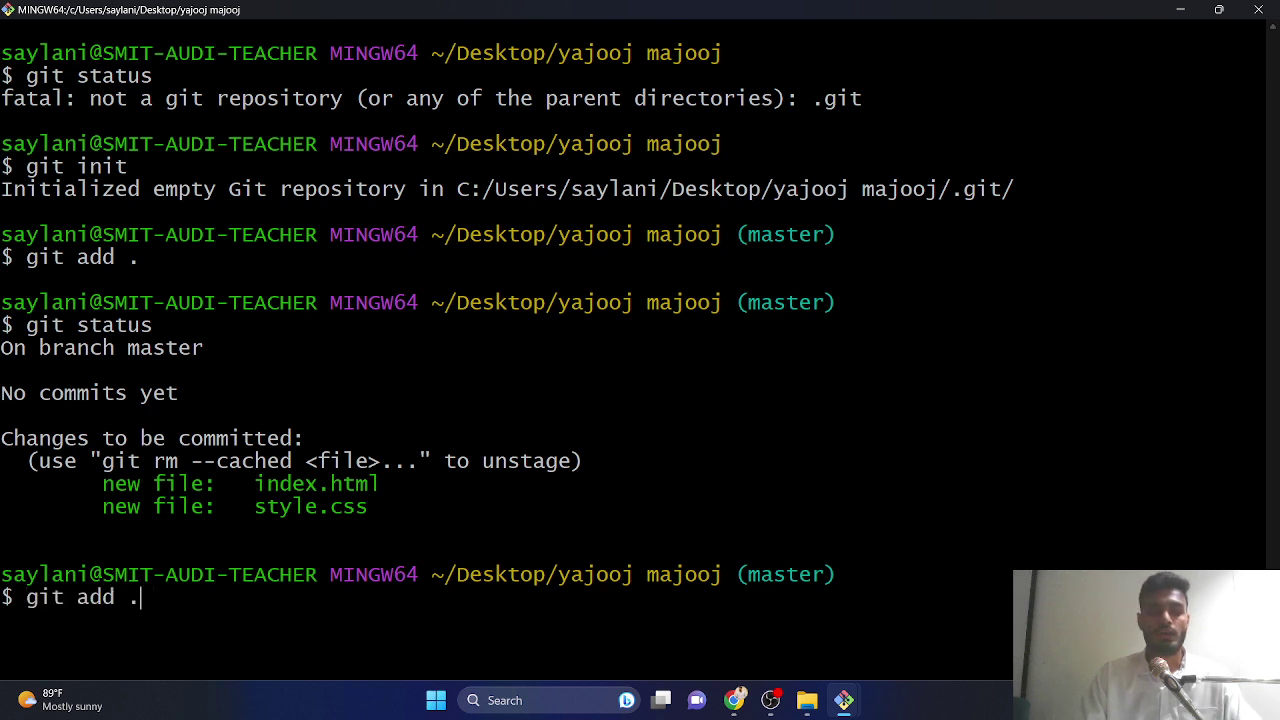
key("BackSpace")
key("BackSpace")
key("BackSpace")
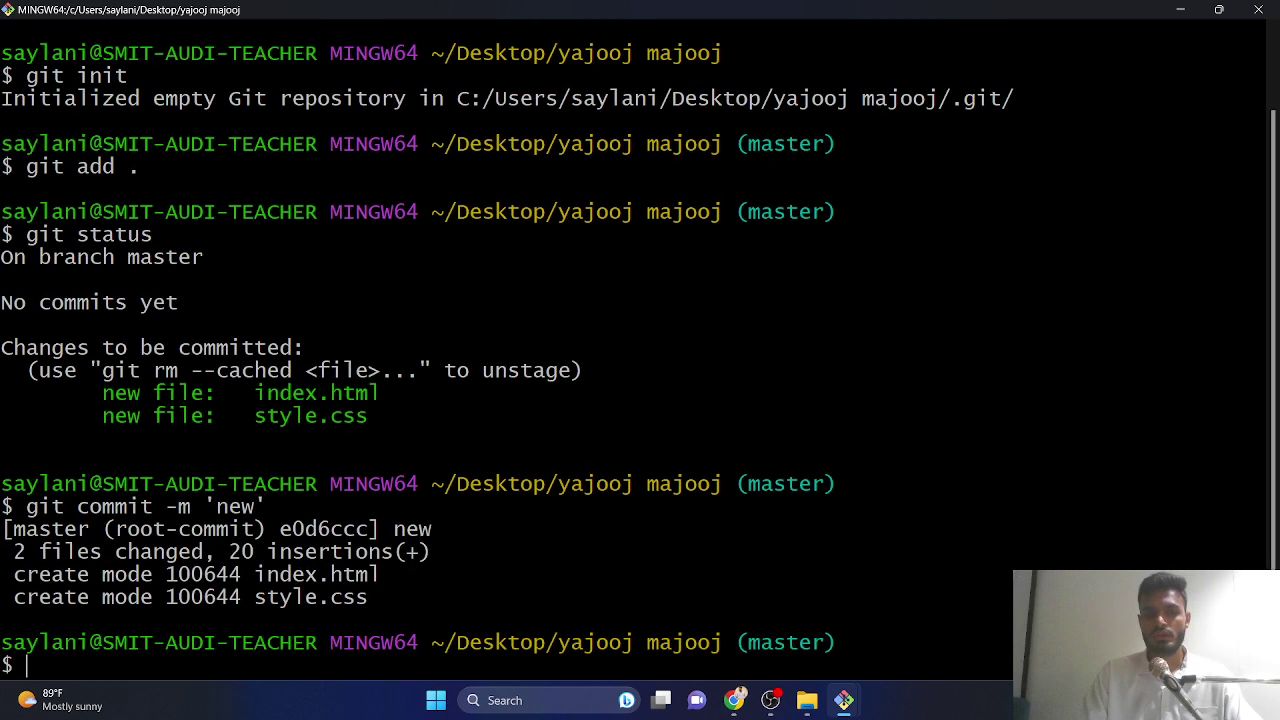
type("remote add origin")
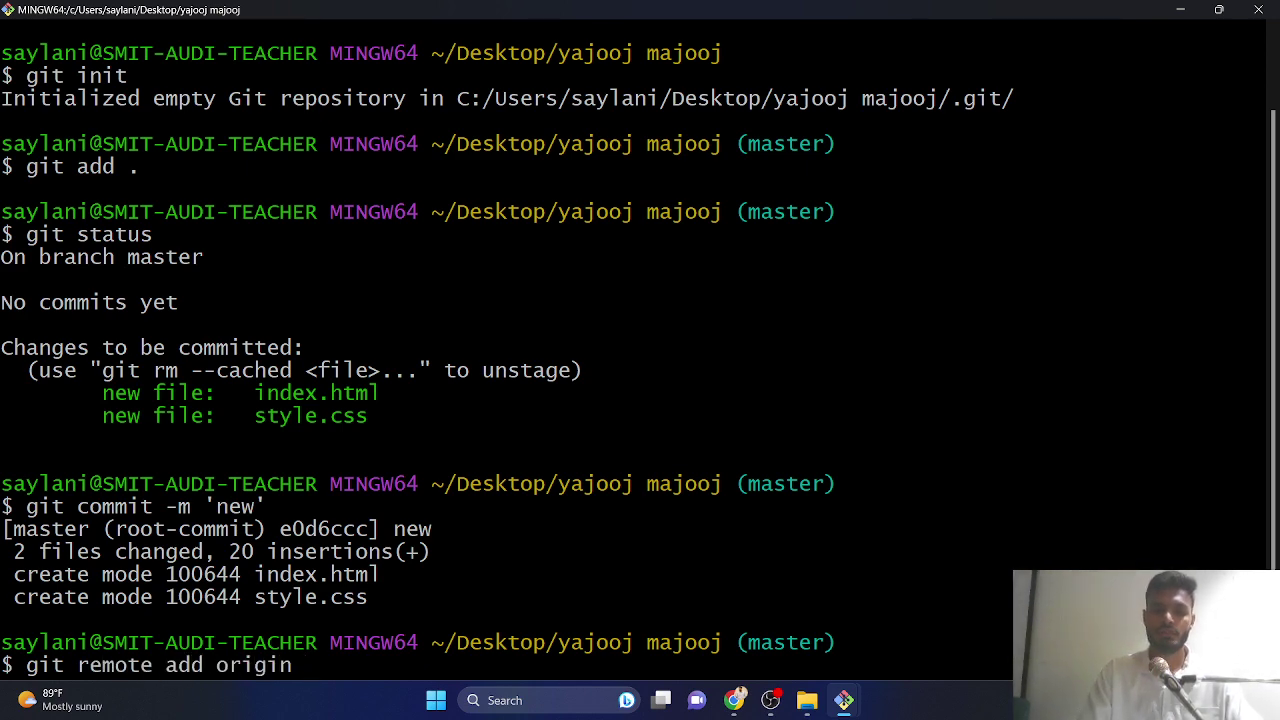
key("alt+Tab")
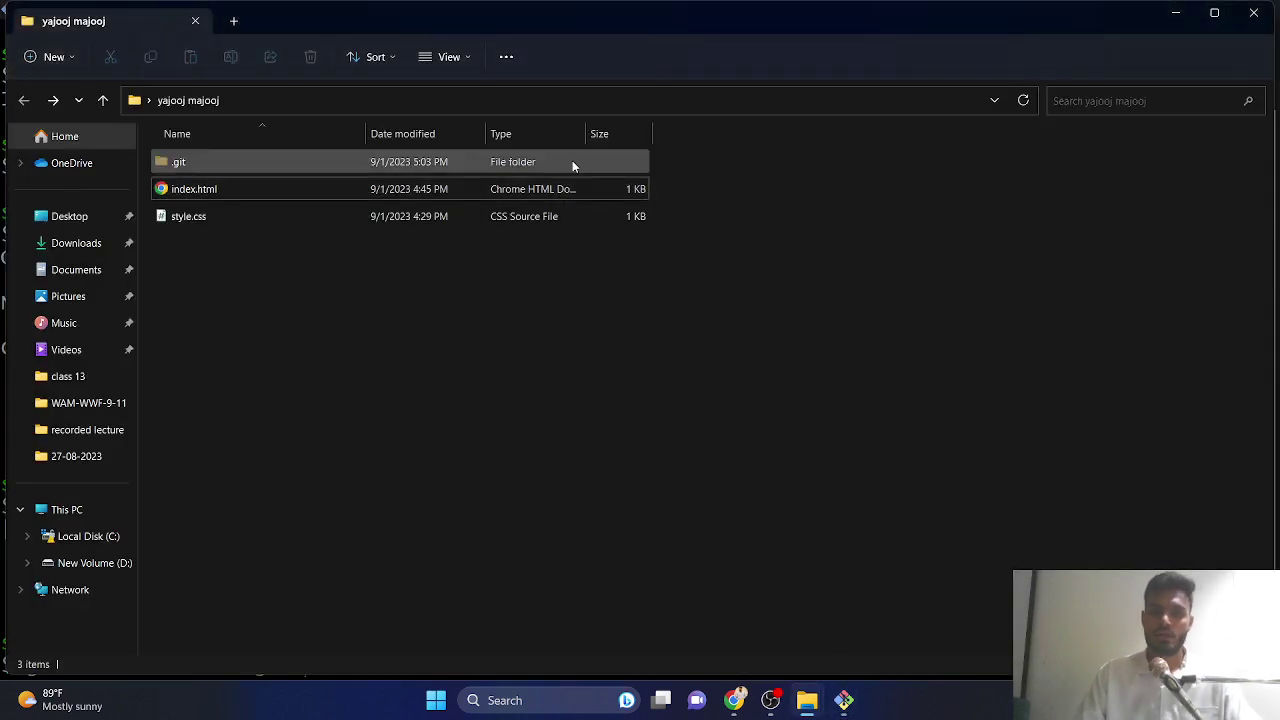
key("alt+Tab")
key("alt+Tab")
key("alt+Tab")
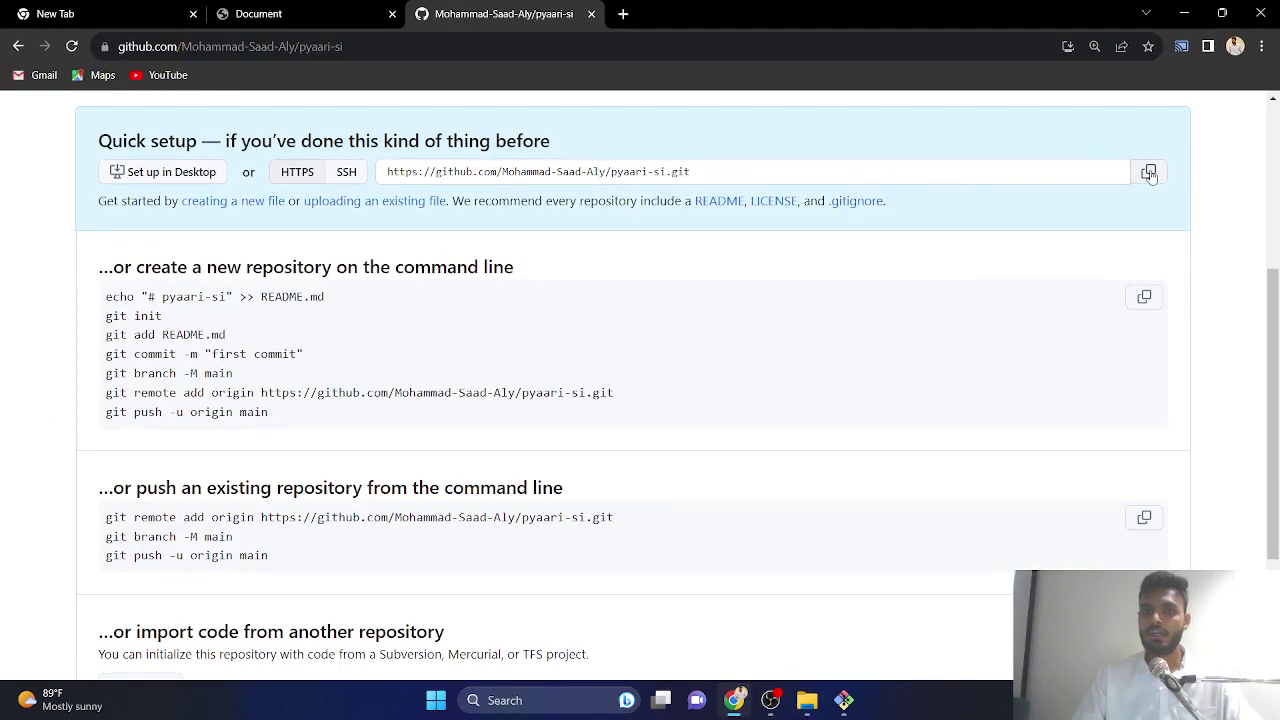
key("alt+Tab")
key("alt+Tab")
key("alt+Tab")
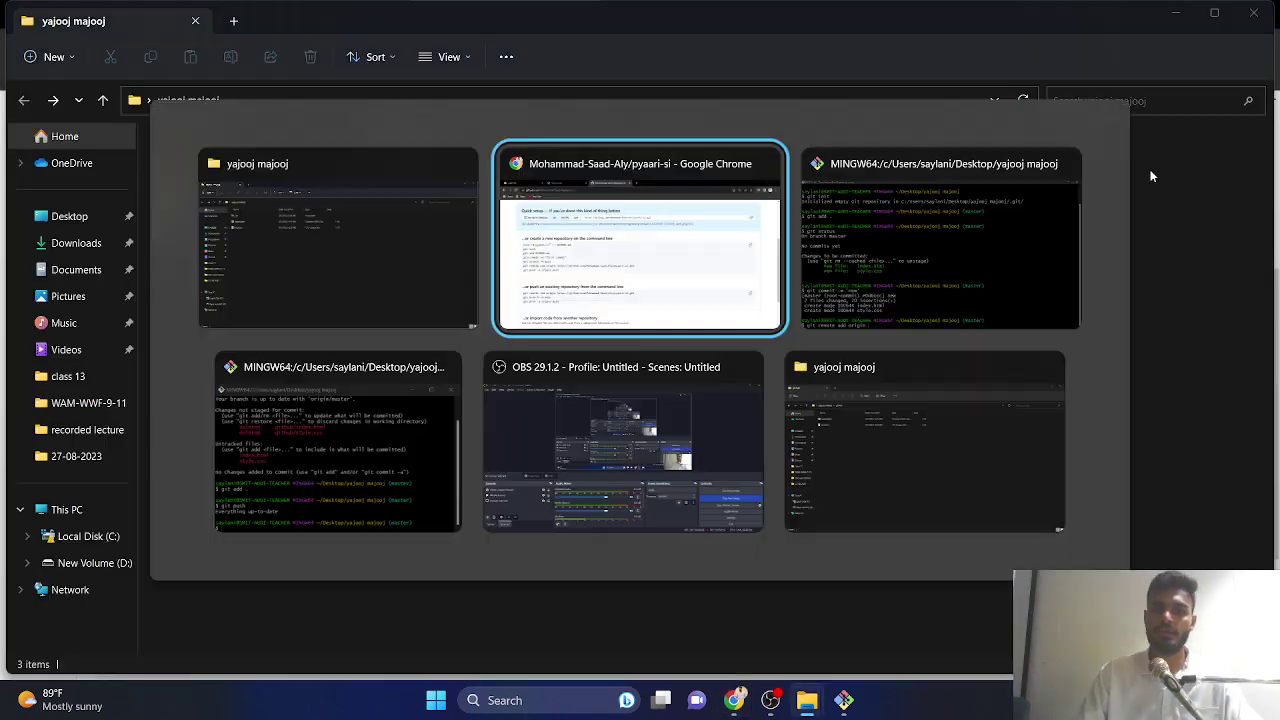
type("https://github.com/Mohammad-Saad-Aly/pyaari-si.git")
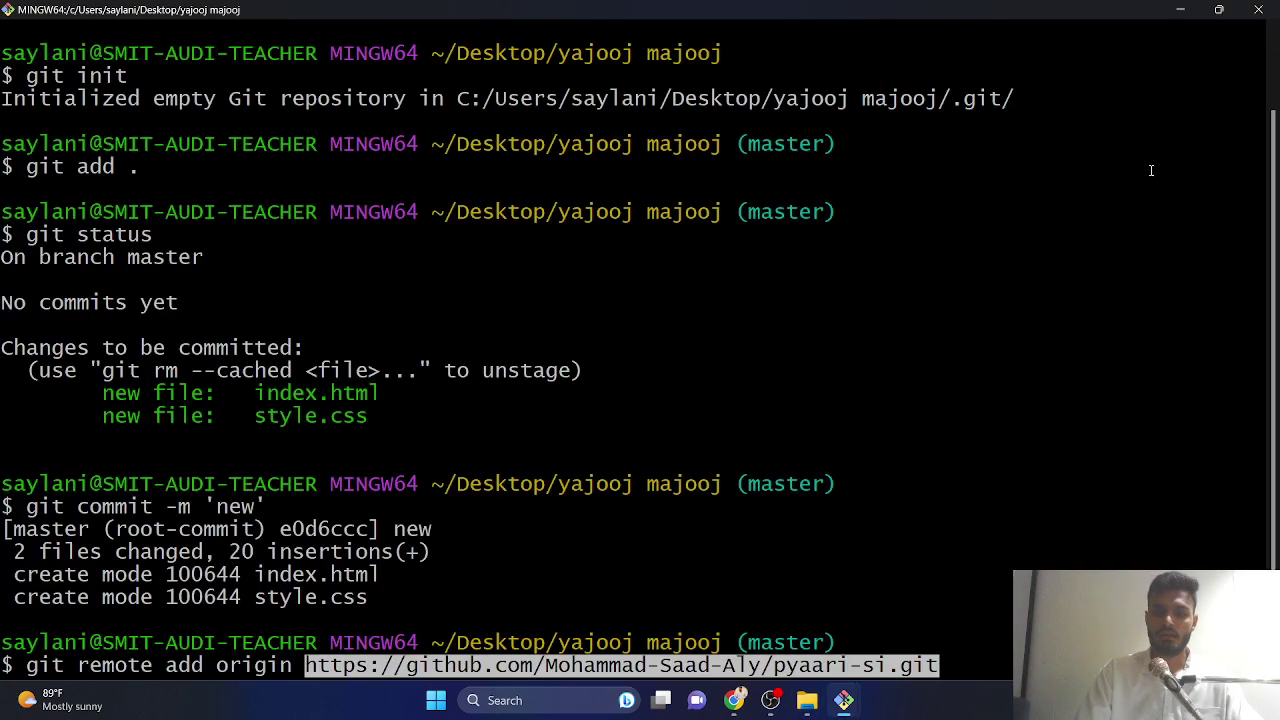
key("Return")
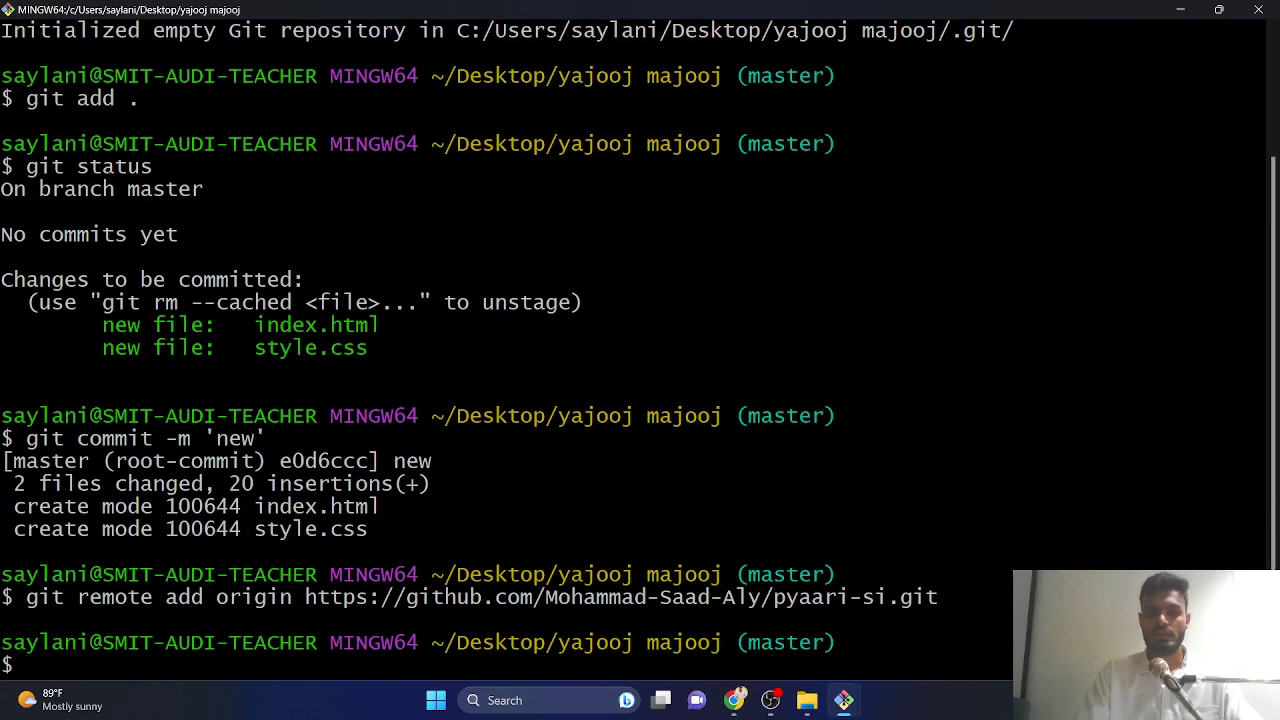
- Push the commit with git push -u origin master
type("git push -")
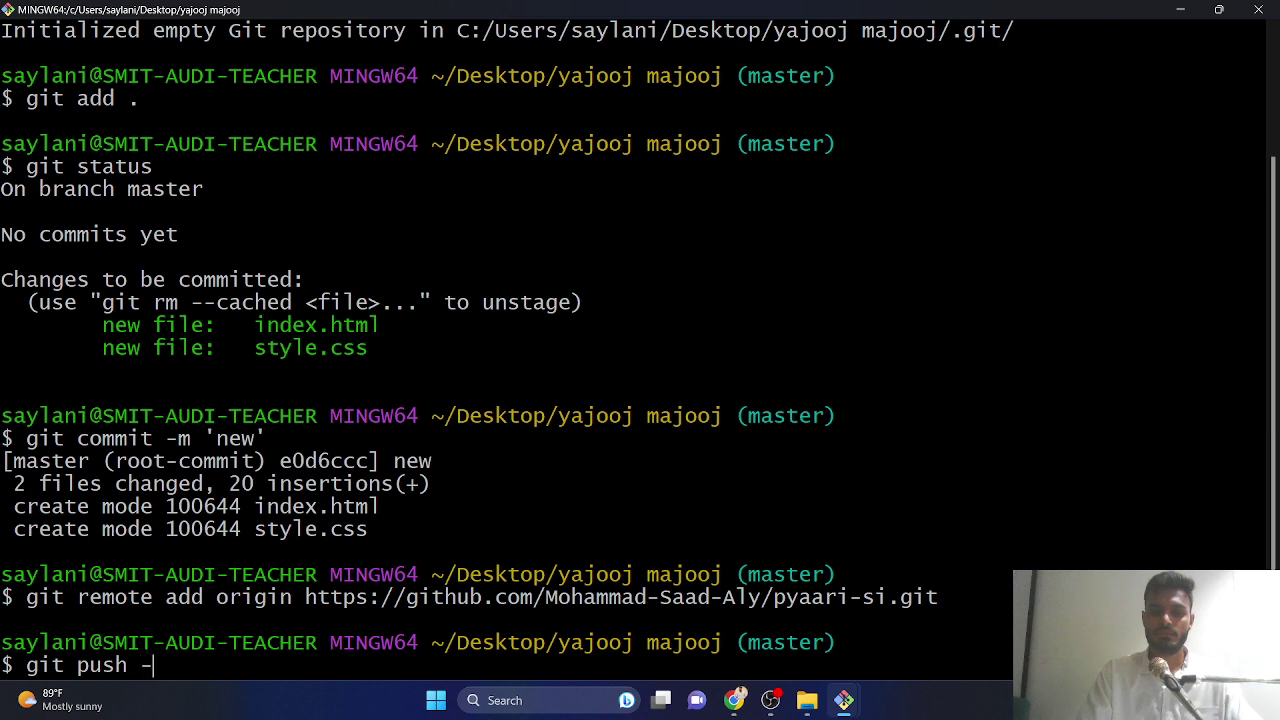
type("u origin ")
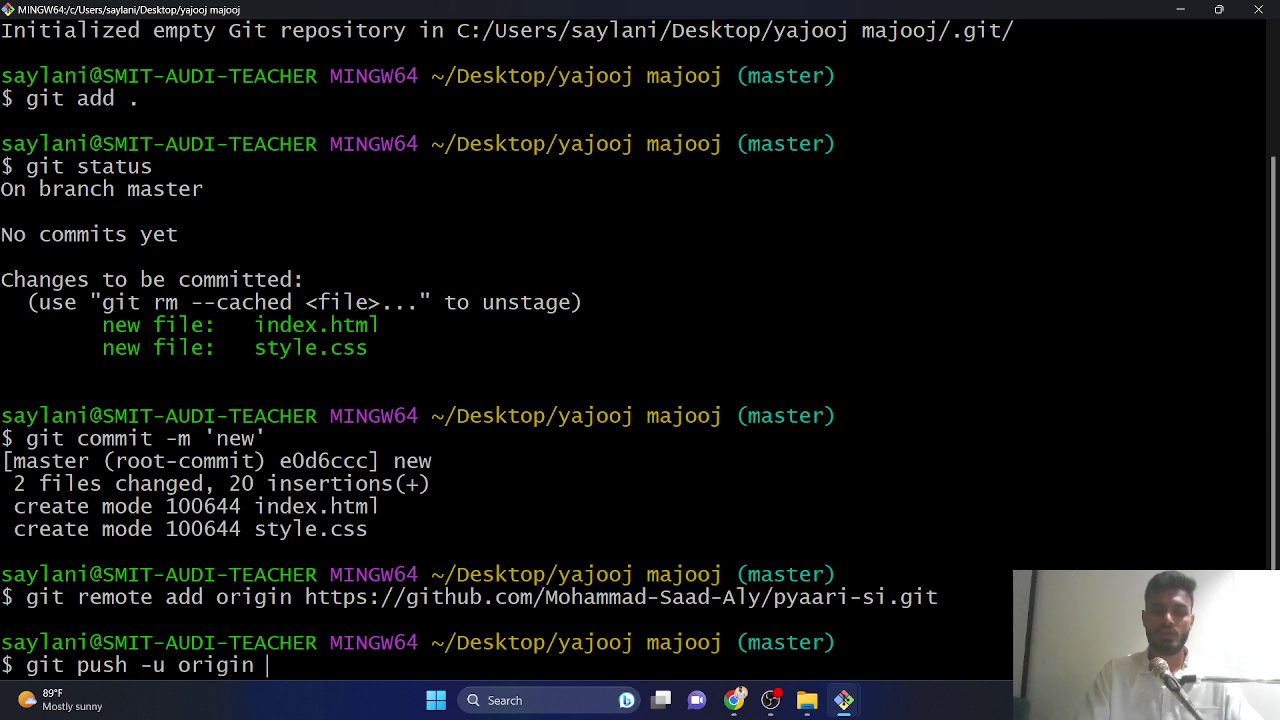
type("master")
key("Return")
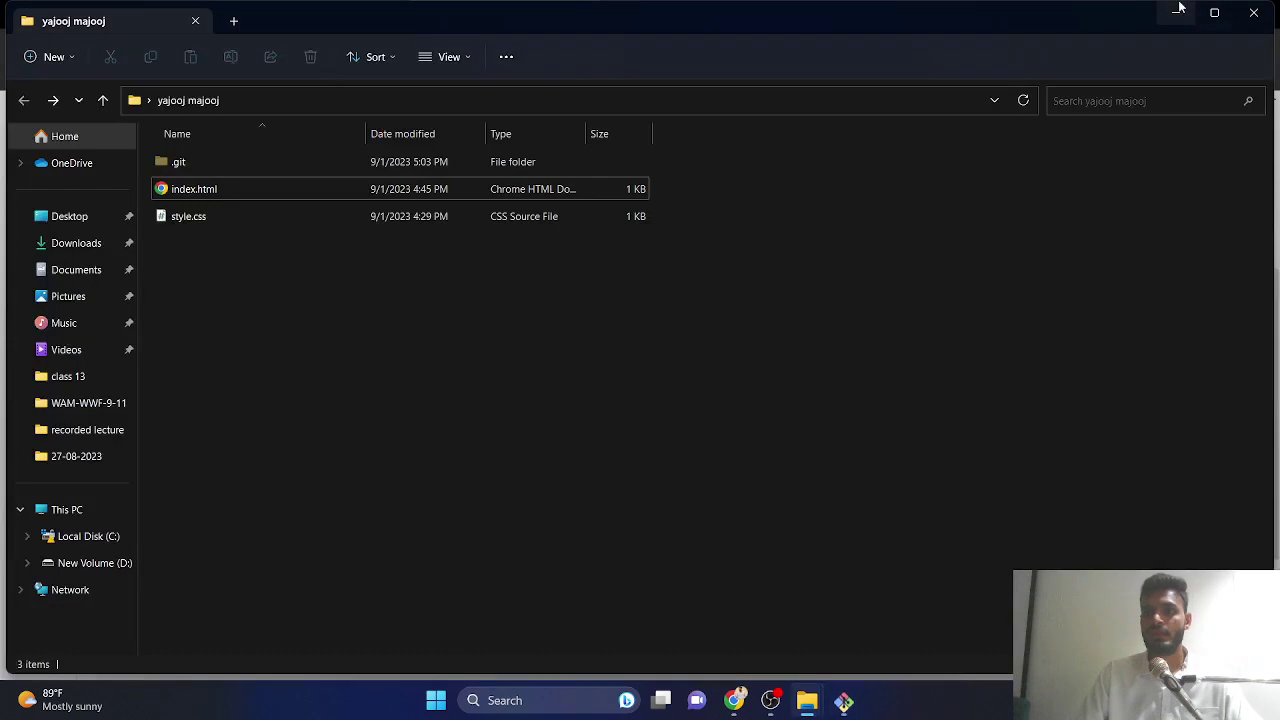
left_click(1180, 9)
- Reload the pyaari-si repository page to show the pushed files and open its Settings
left_click(1175, 12)
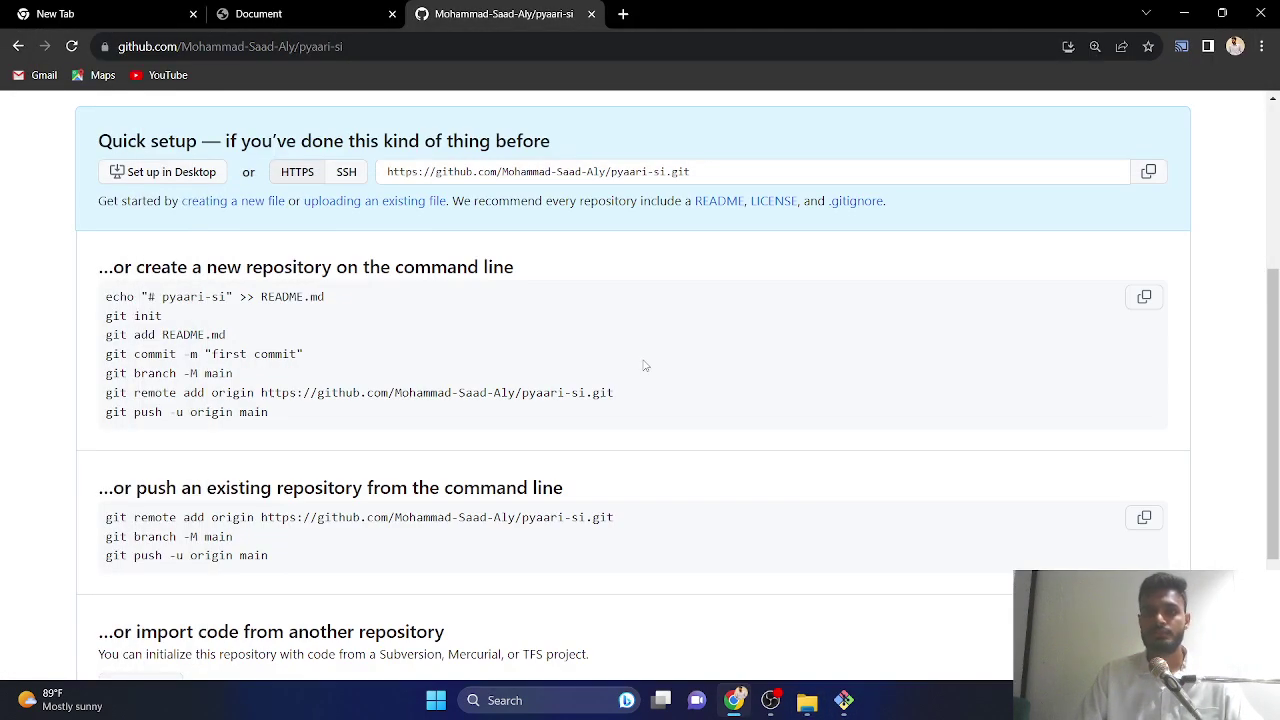
left_click(72, 47)
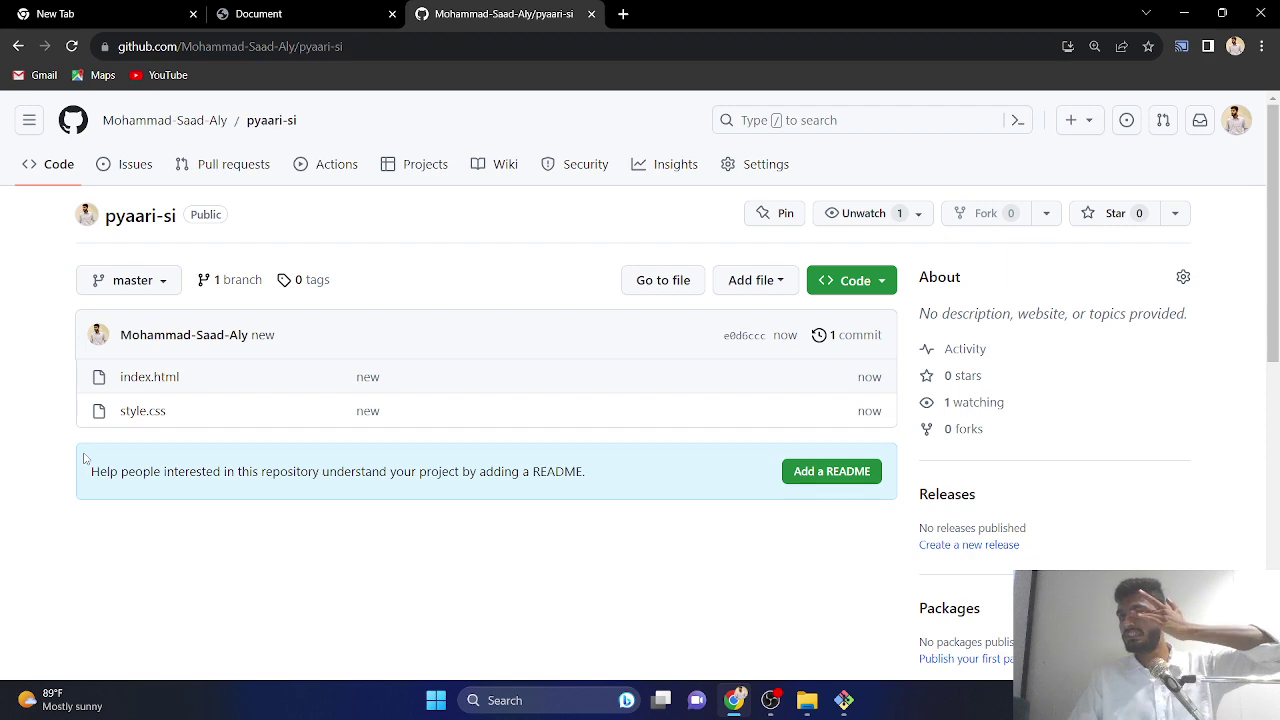
left_click(752, 165)
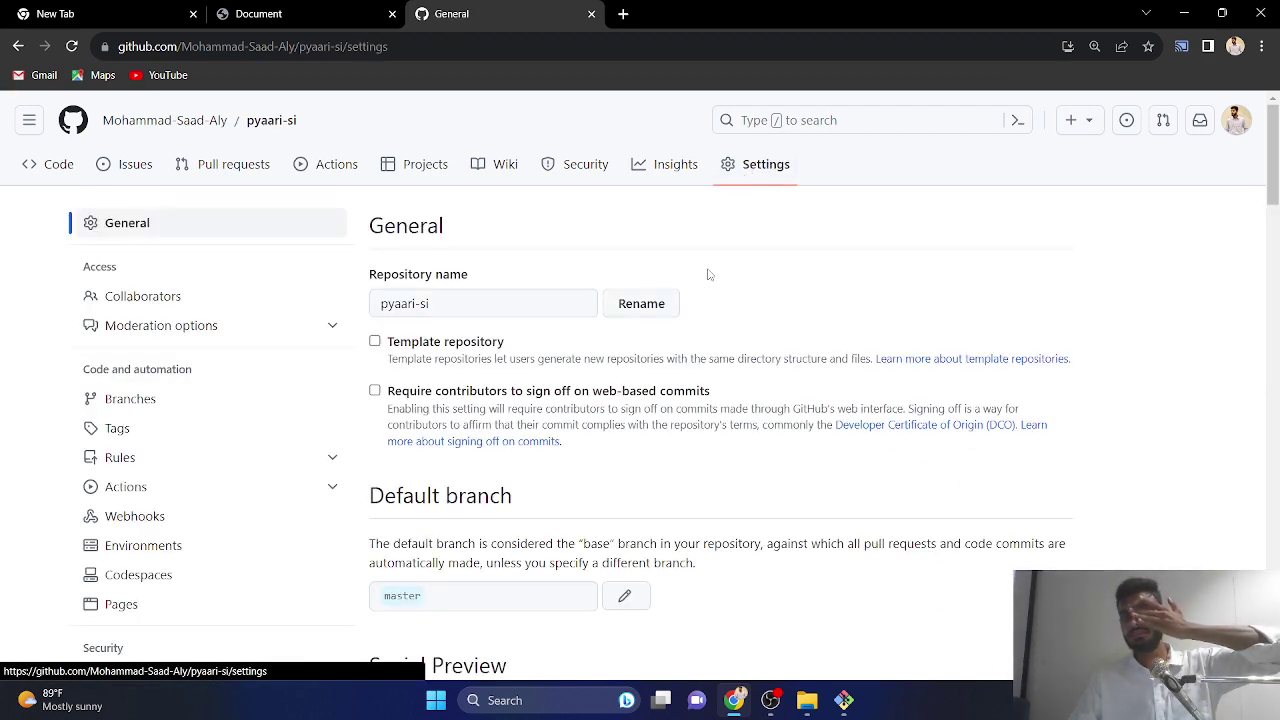
scroll(705, 275, "down", 10)
scroll(600, 330, "up", 3)
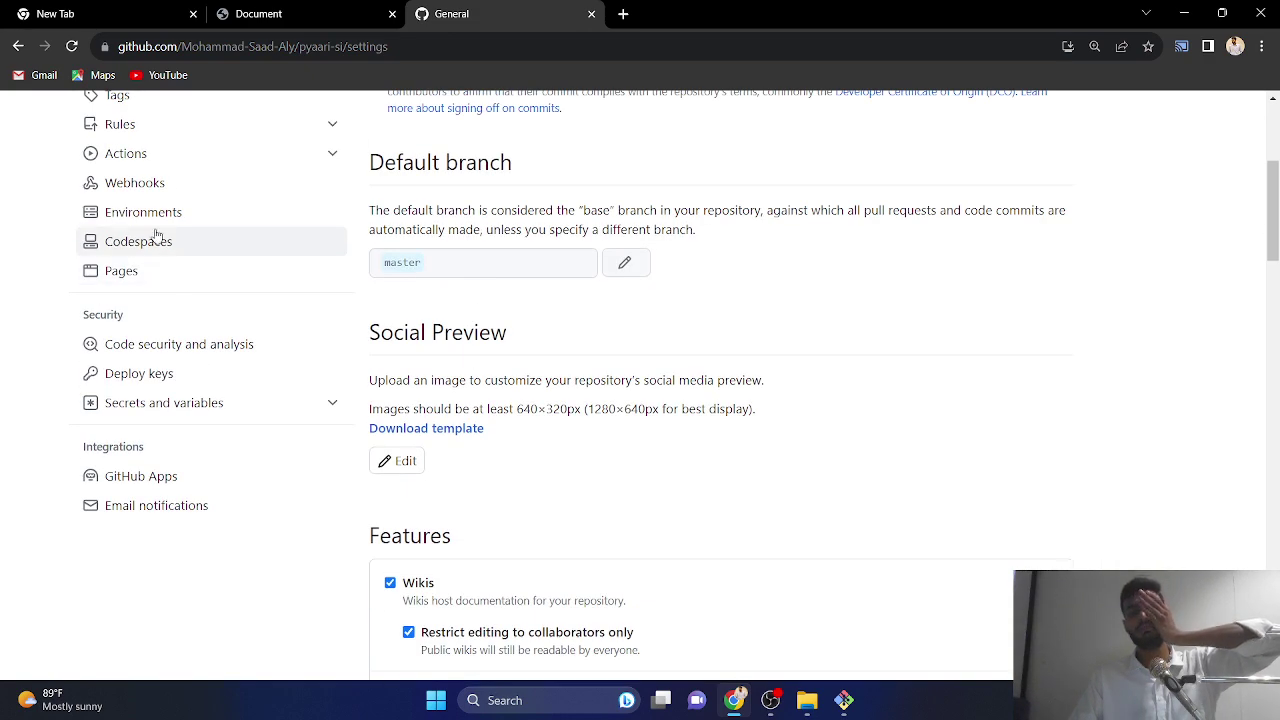
- Set GitHub Pages to publish from the master branch at / (root) and save
left_click(146, 276)
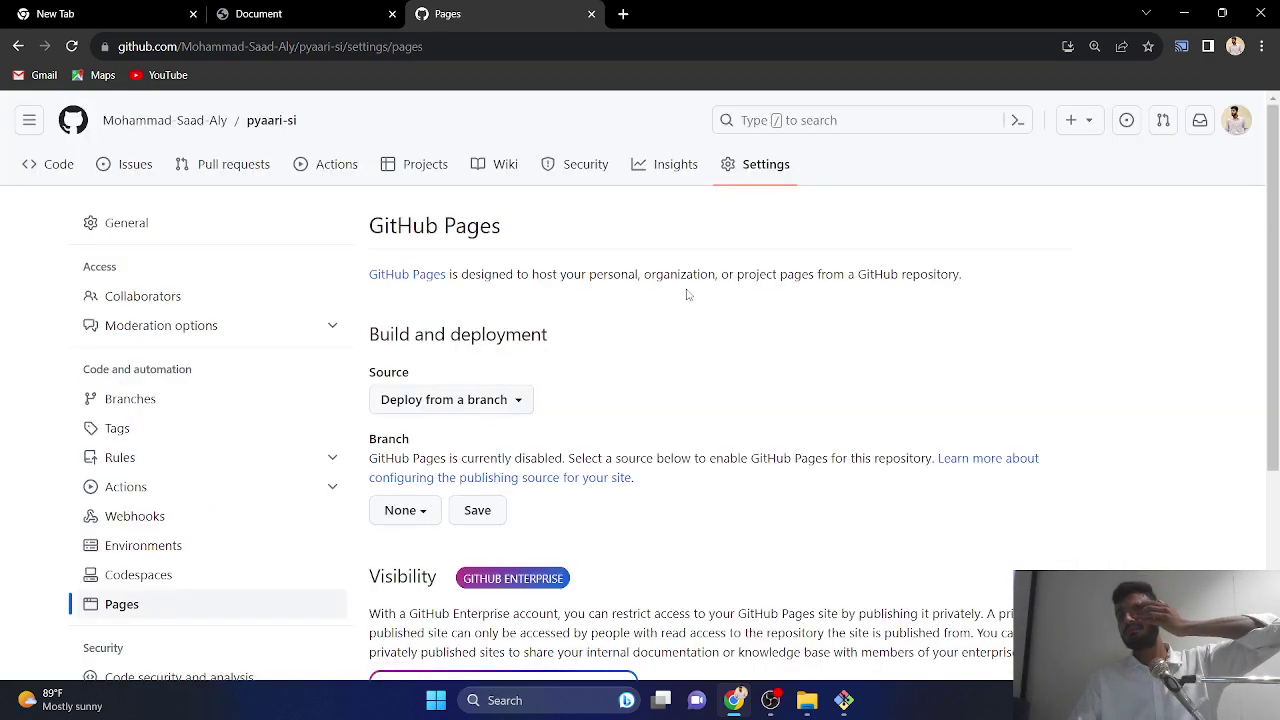
scroll(787, 341, "down", 3)
scroll(784, 332, "up", 3)
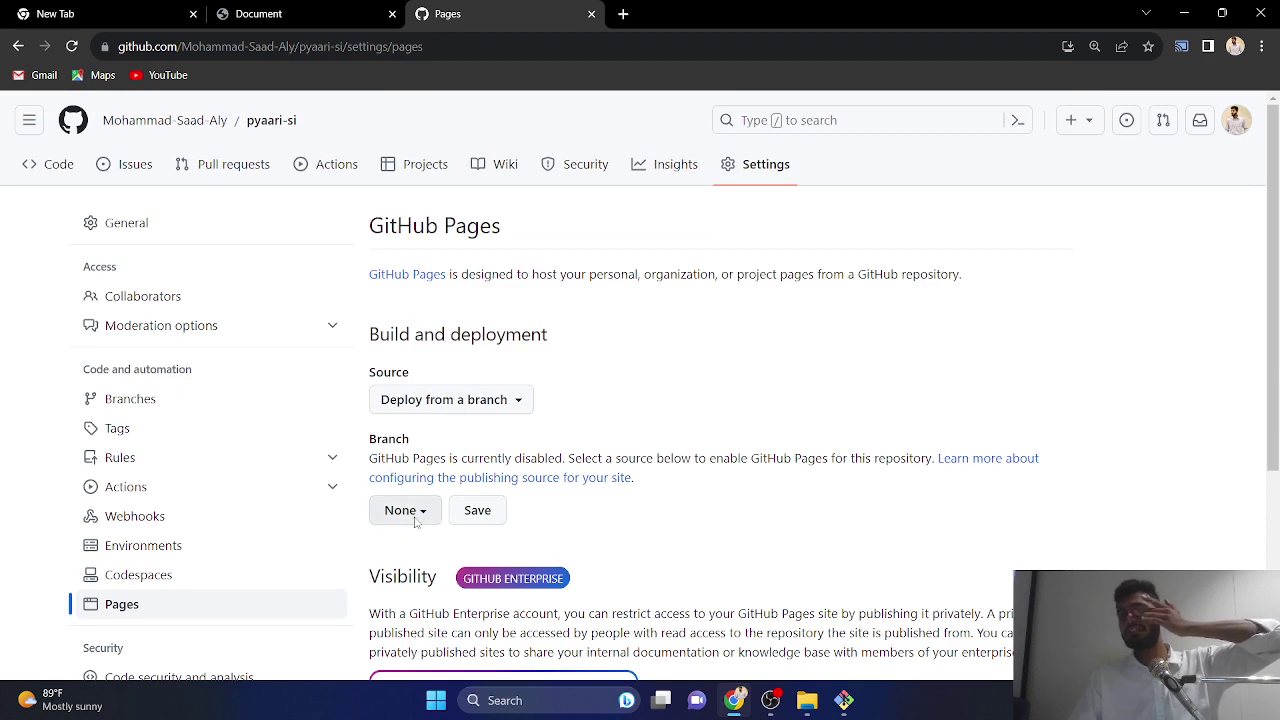
left_click(417, 518)
scroll(442, 520, "down", 3)
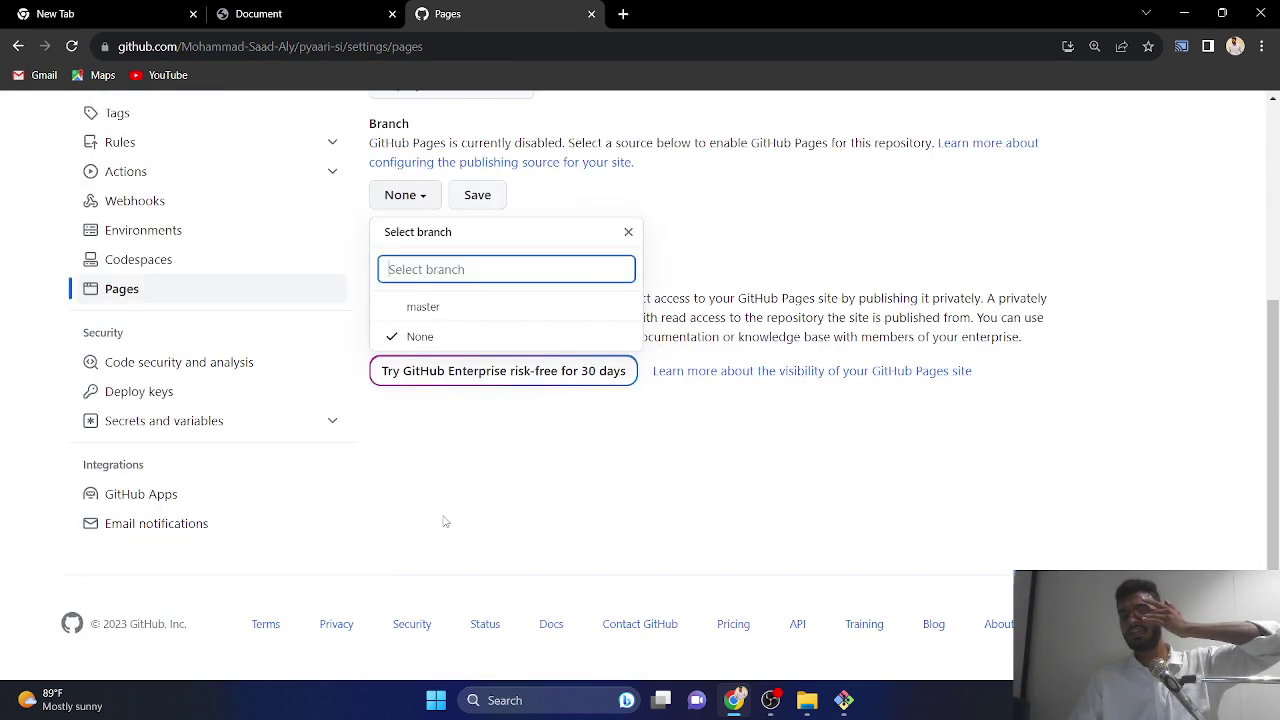
left_click(443, 310)
left_click(615, 204)
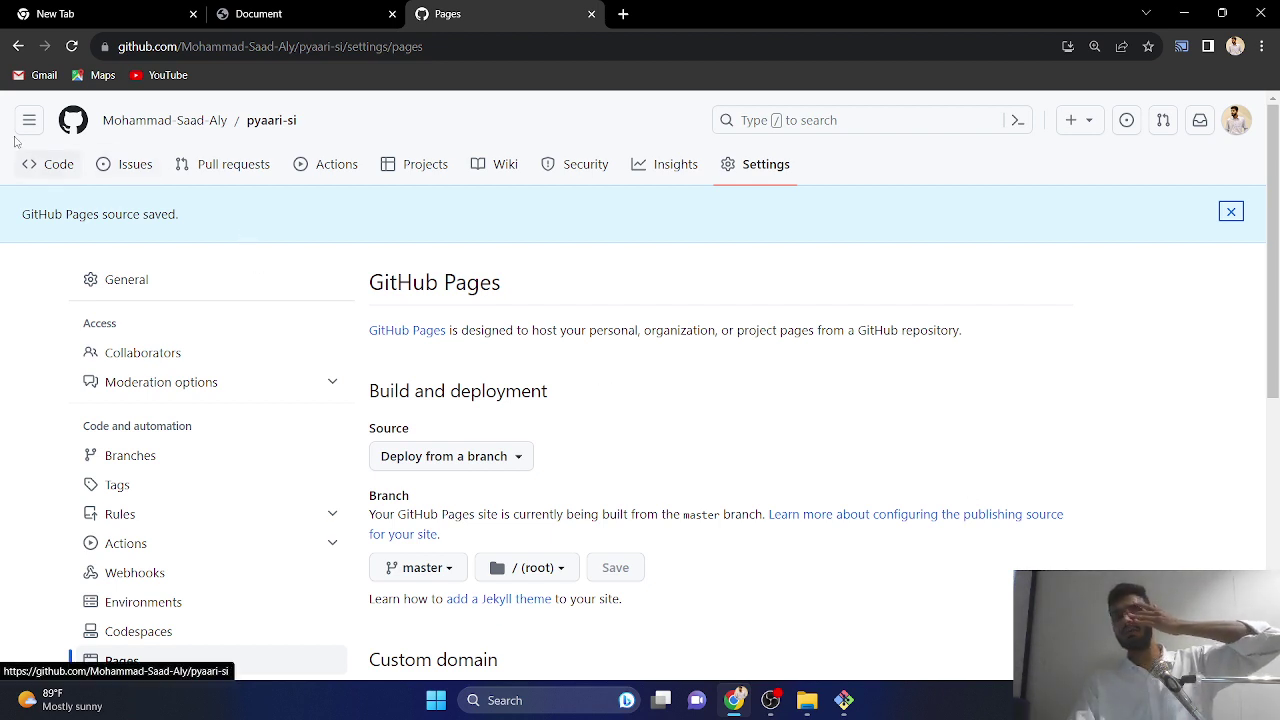
- Reload the Pages settings repeatedly until the pyaari-si site shows live at its github.io address
left_click(65, 50)
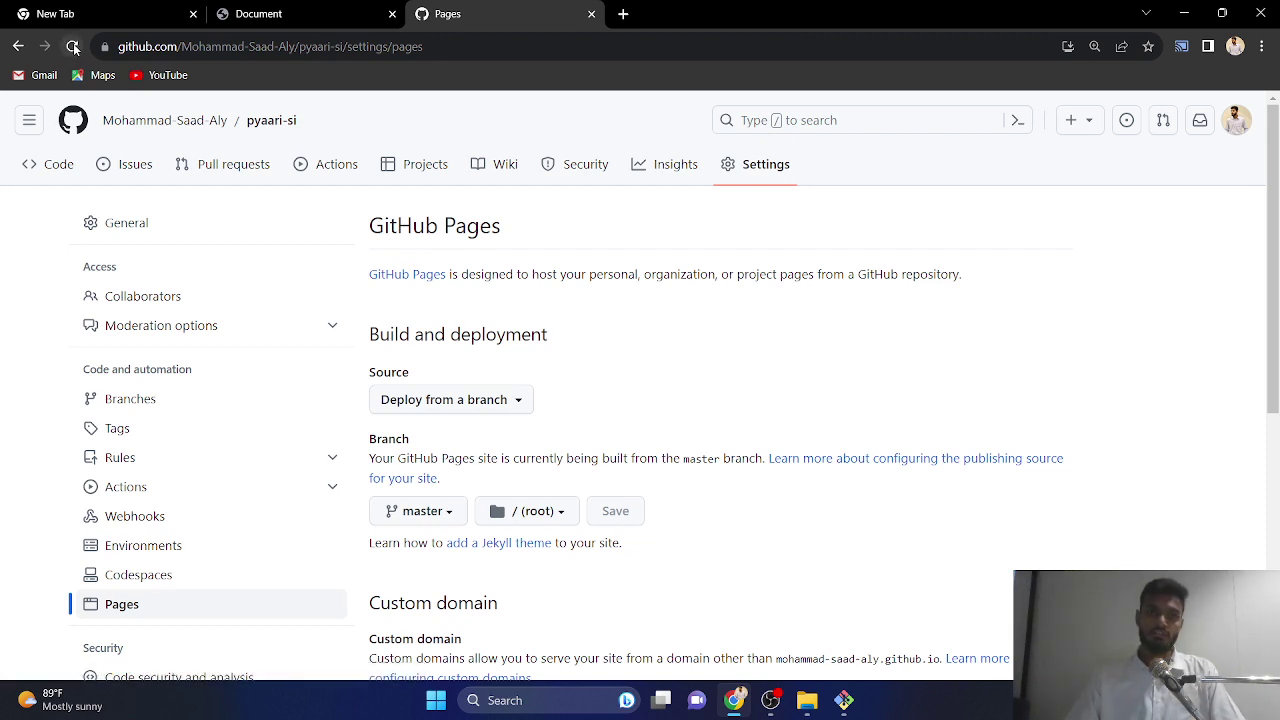
left_click(78, 48)
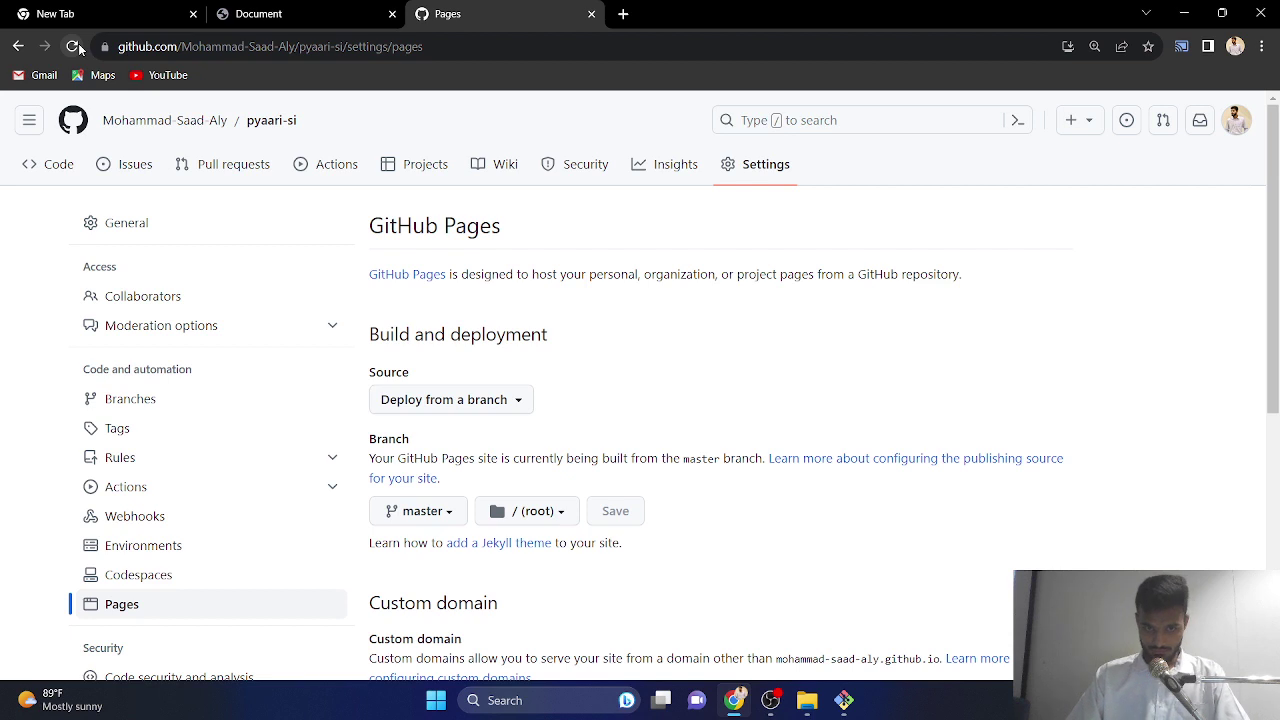
left_click(78, 48)
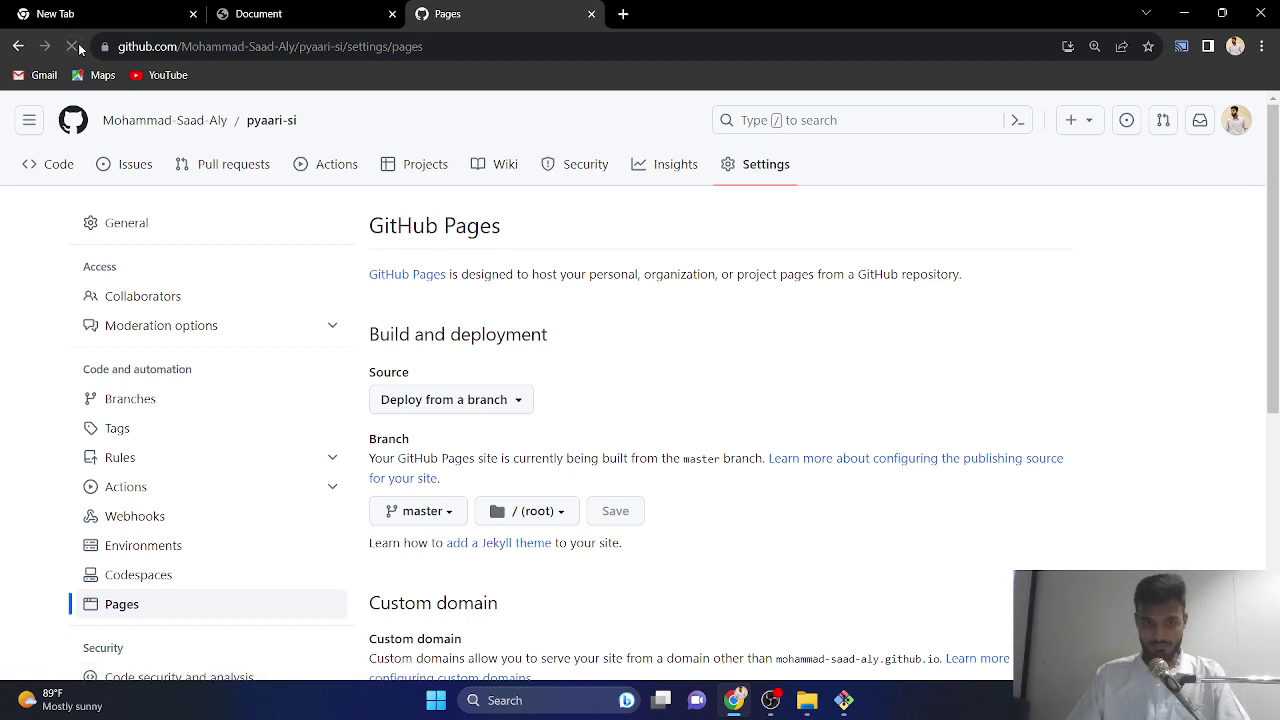
left_click(78, 48)
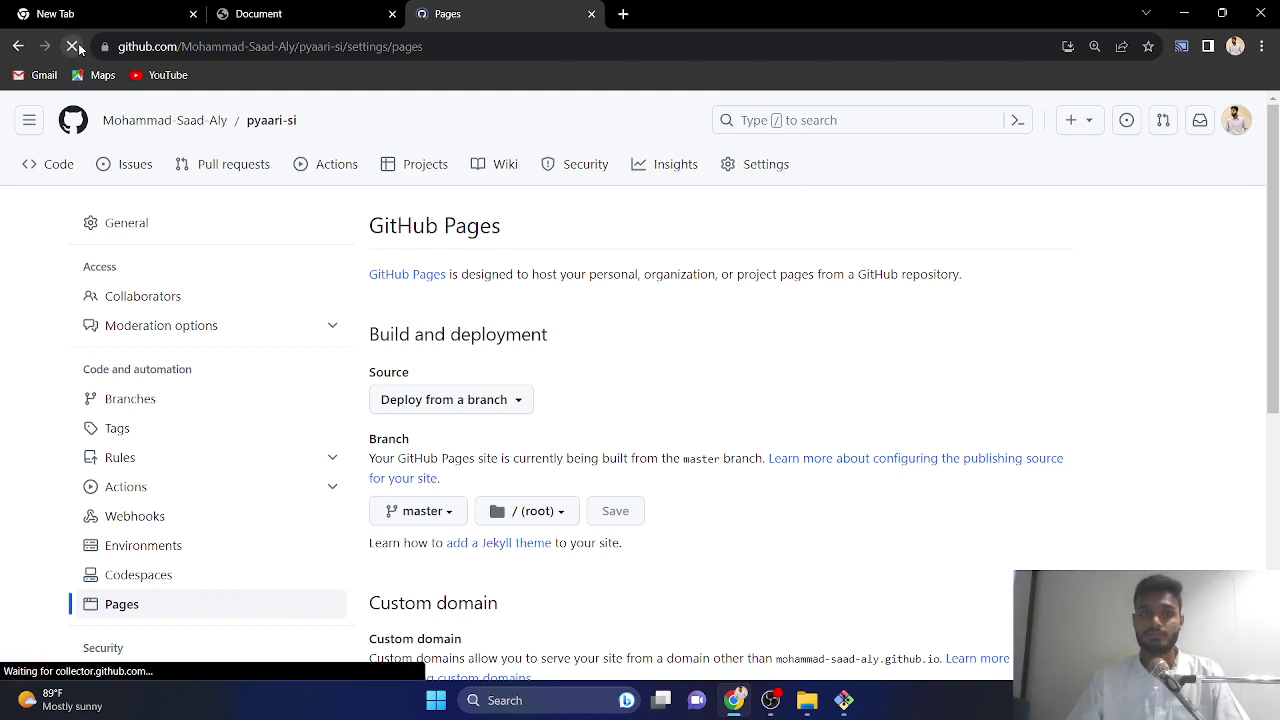
left_click(78, 48)
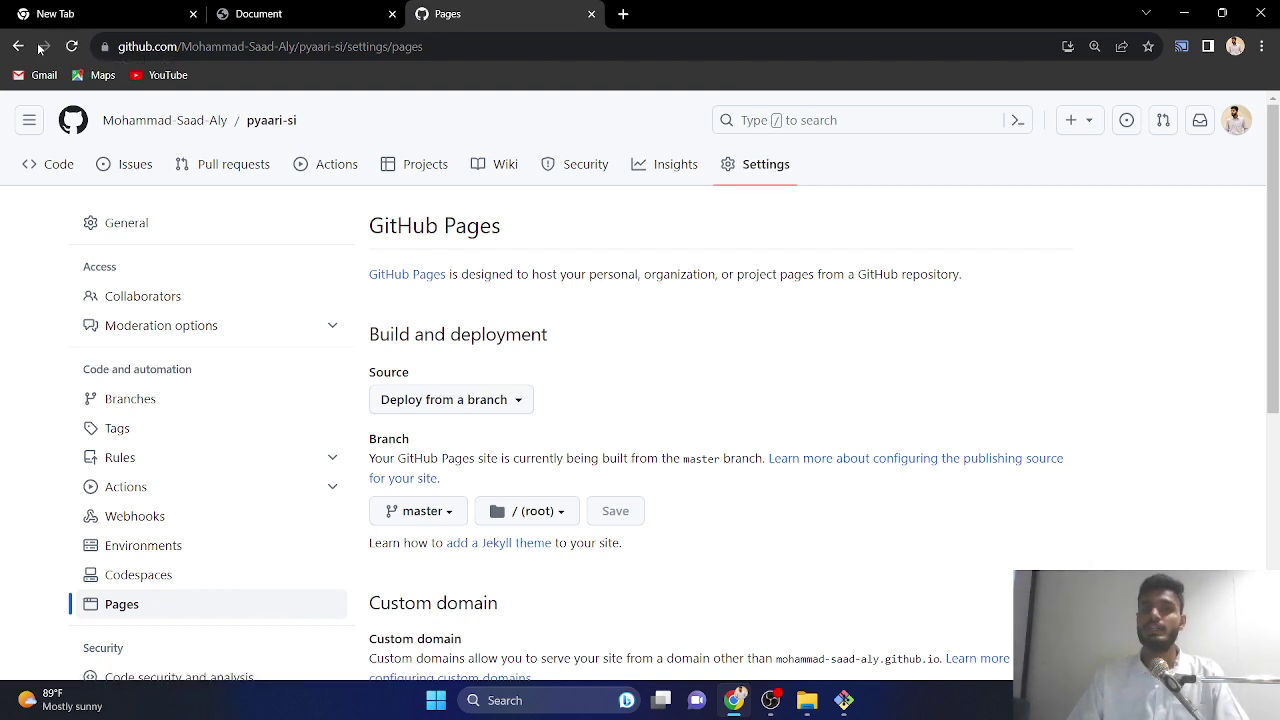
left_click(68, 46)
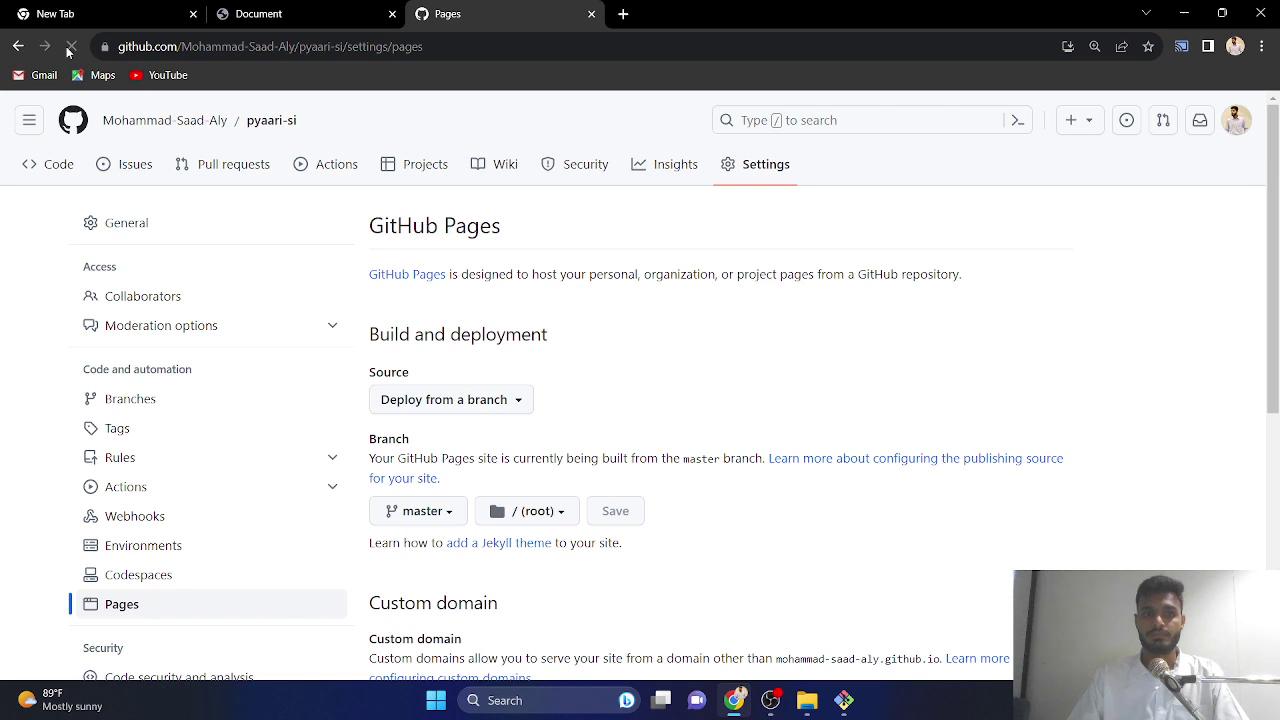
left_click(68, 46)
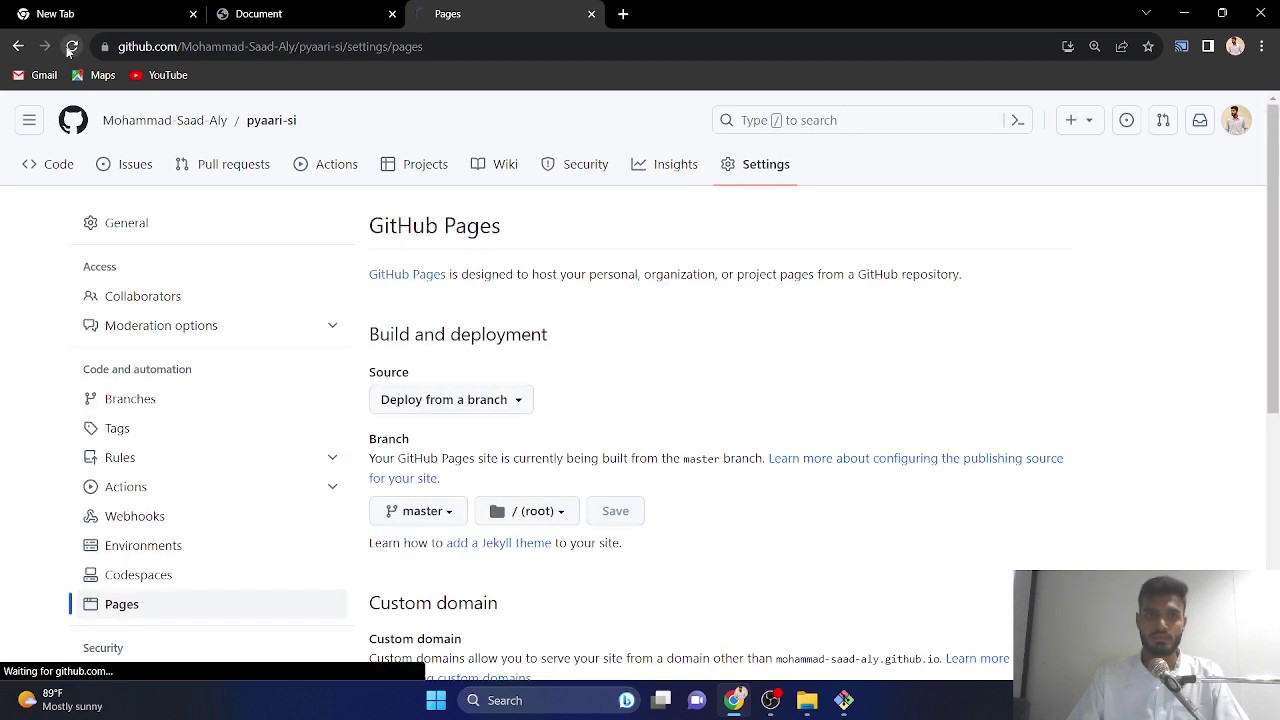
left_click(70, 47)
left_click(68, 47)
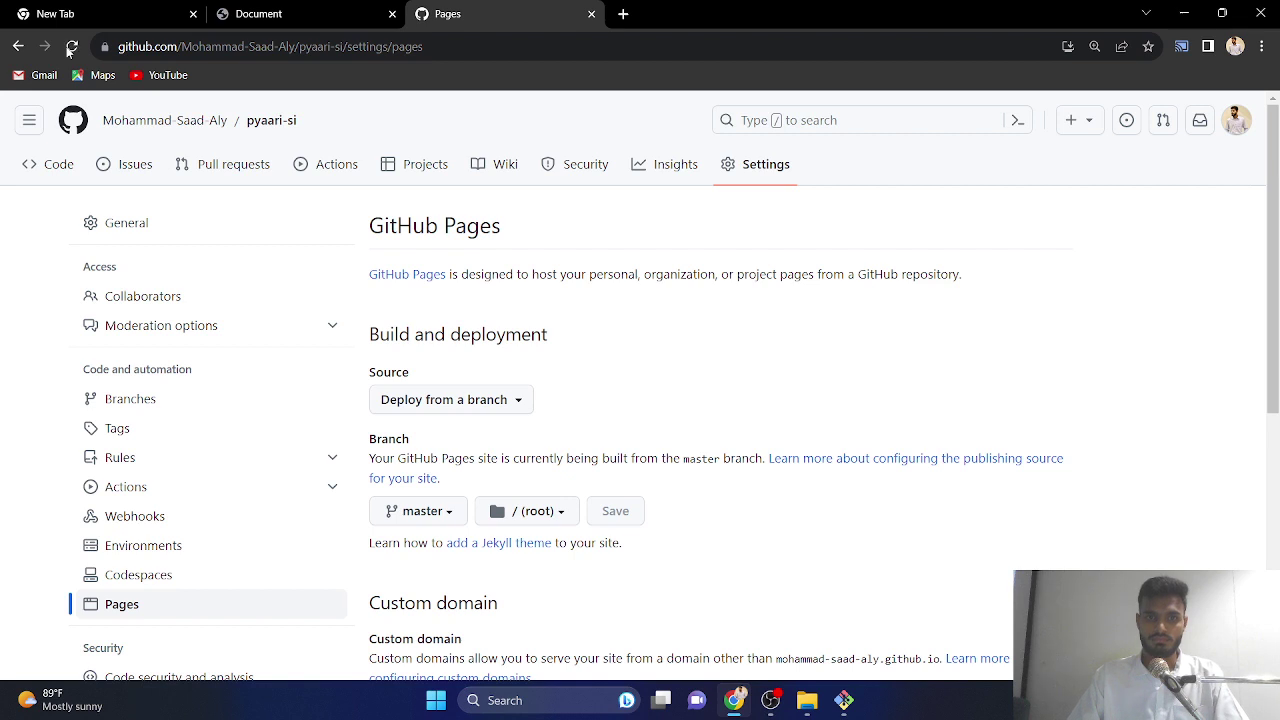
left_click(66, 46)
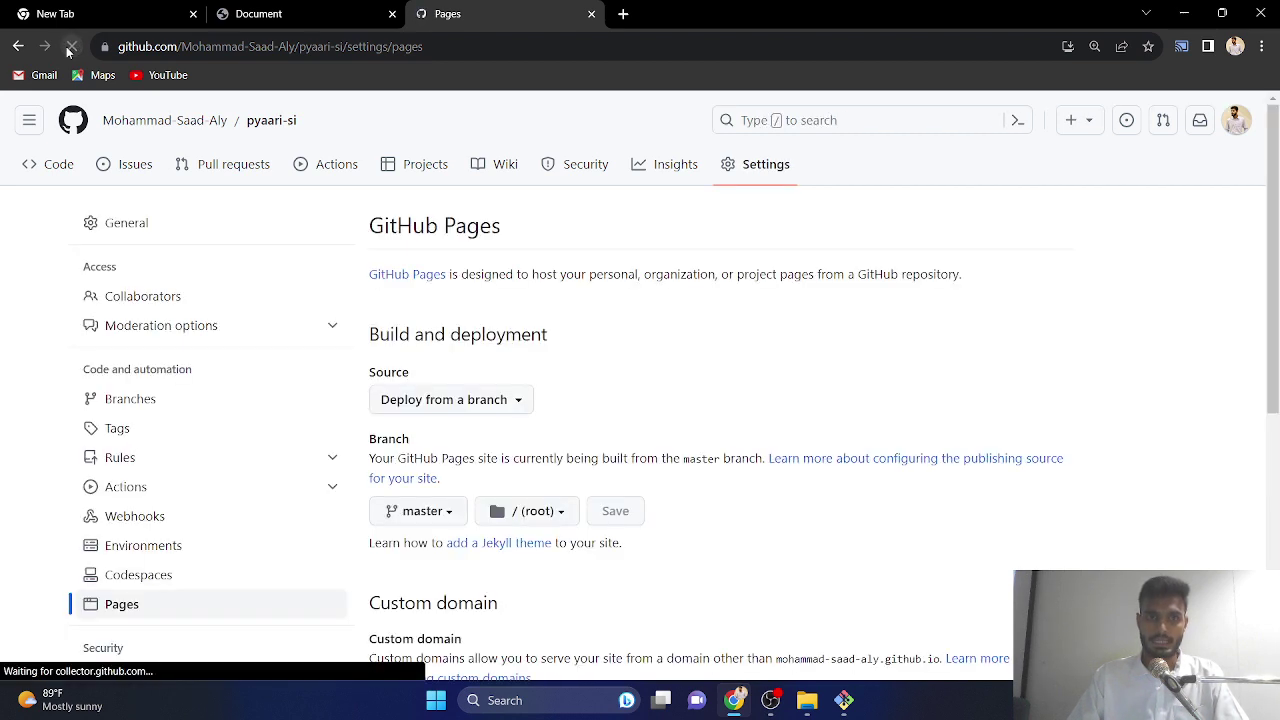
left_click(66, 46)
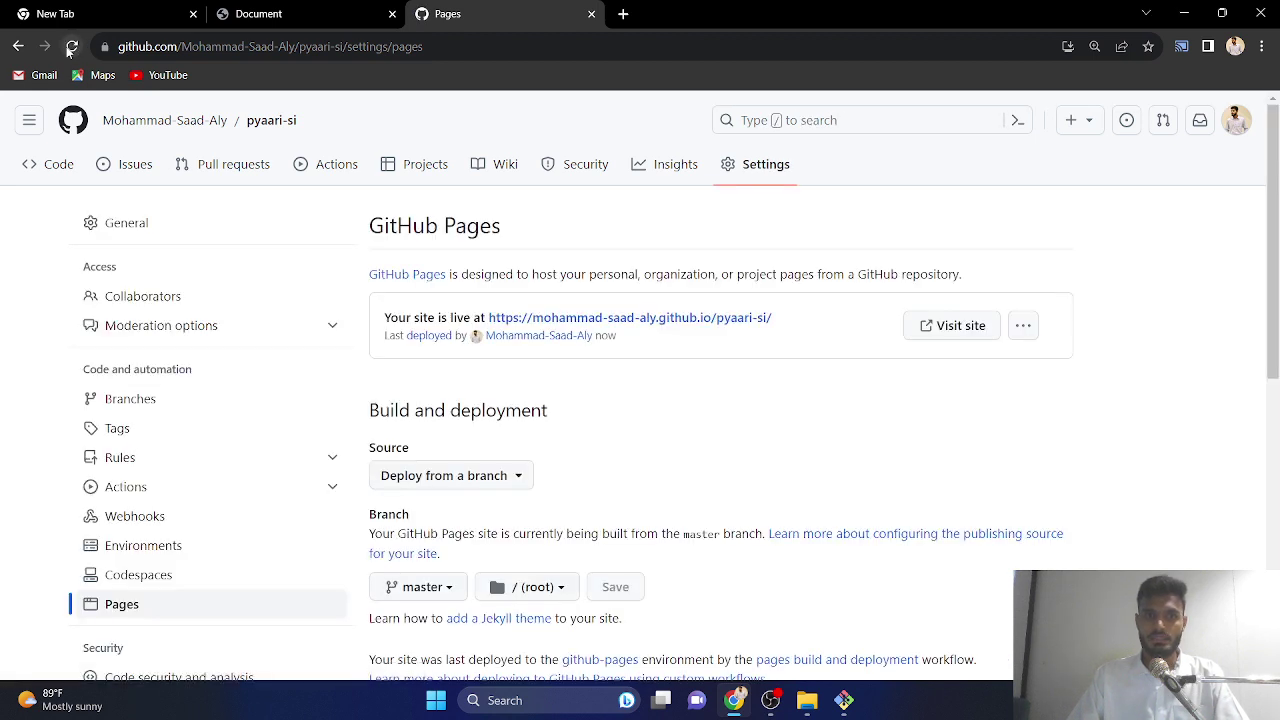
left_click(66, 46)
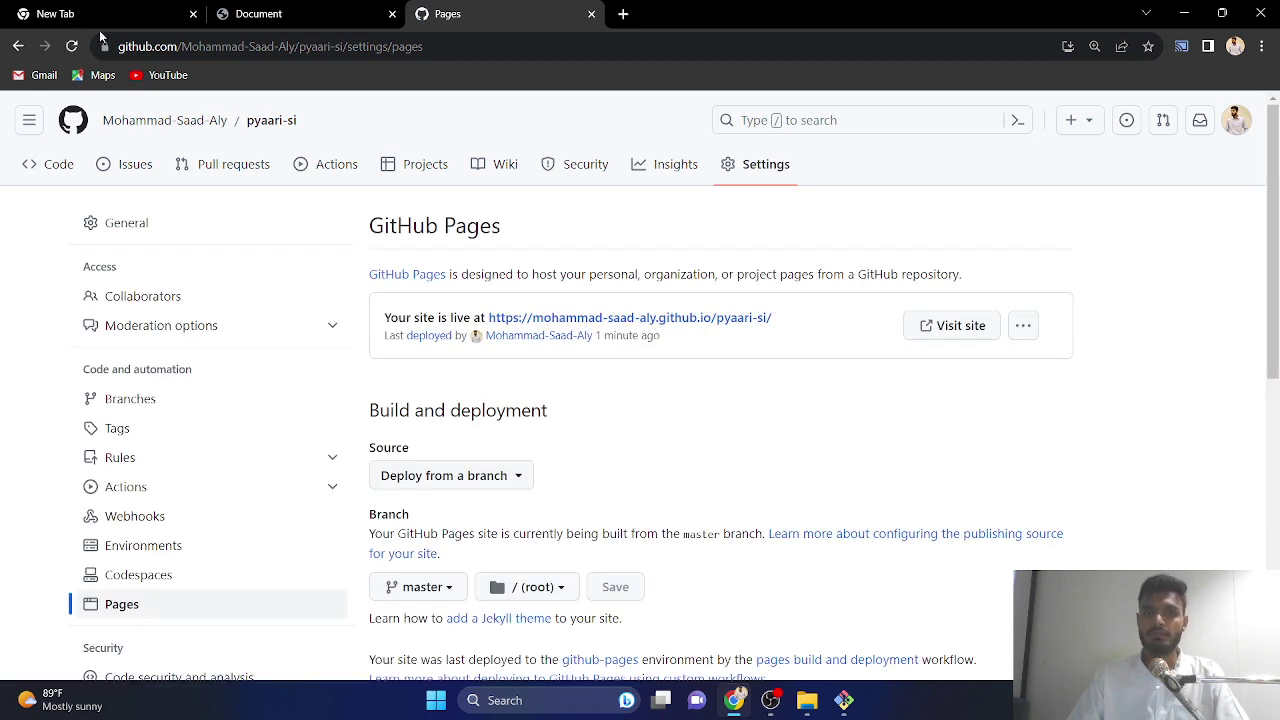
- Open the live pyaari-si site URL in a new Chrome tab and view it
left_click_drag(388, 317, 768, 322)
right_click(745, 322)
left_click(760, 339)
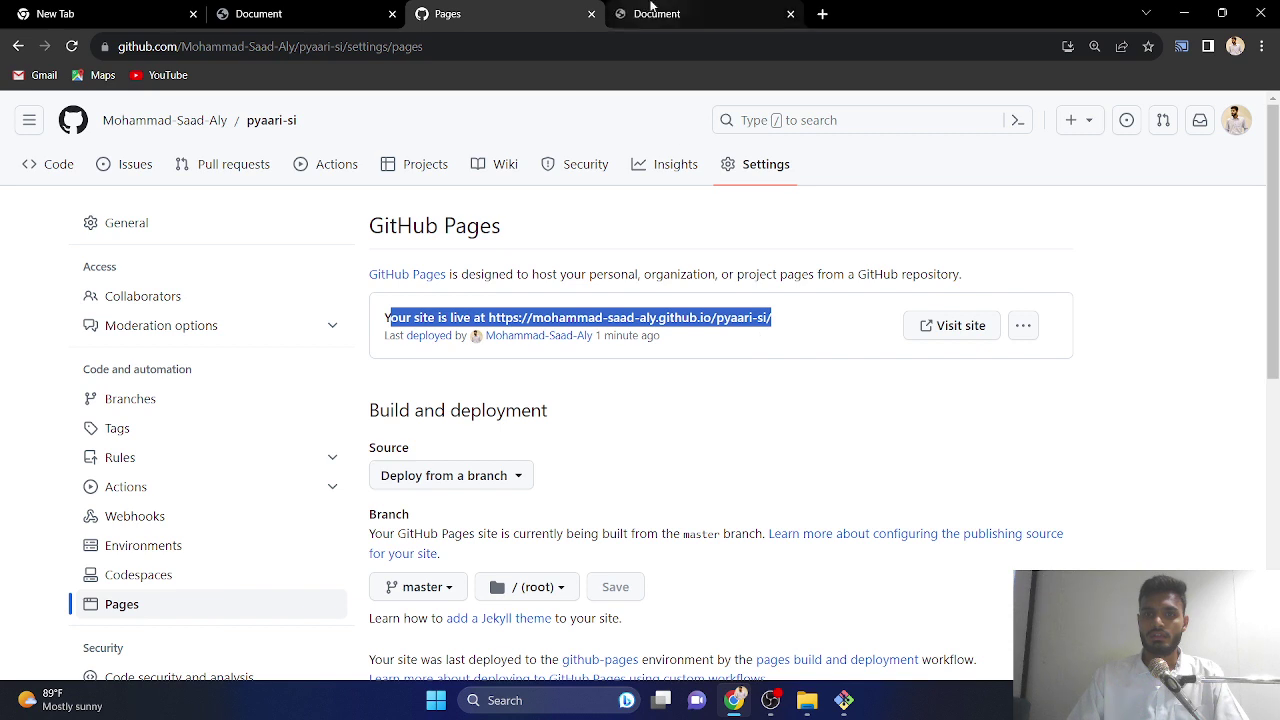
left_click(651, 8)
- Select the site's full web address, then bring the yajooj majooj project folder forward
left_click_drag(330, 46, 118, 46)
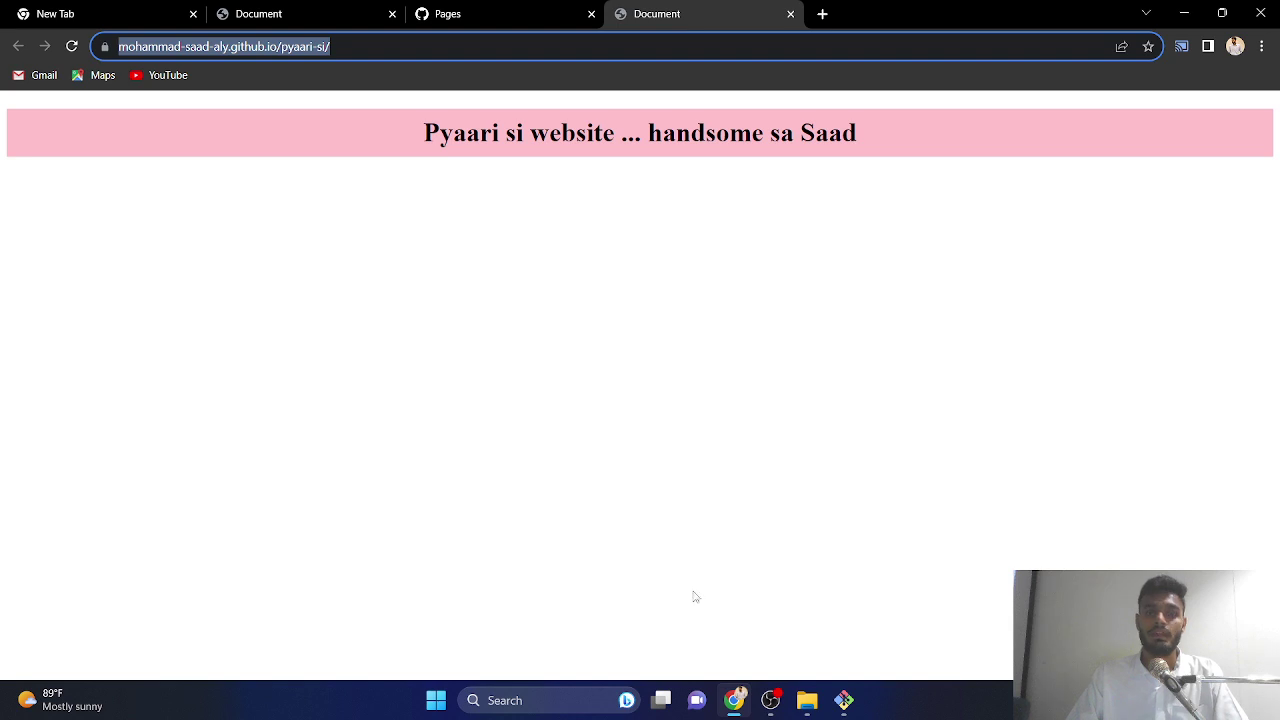
left_click(807, 700)
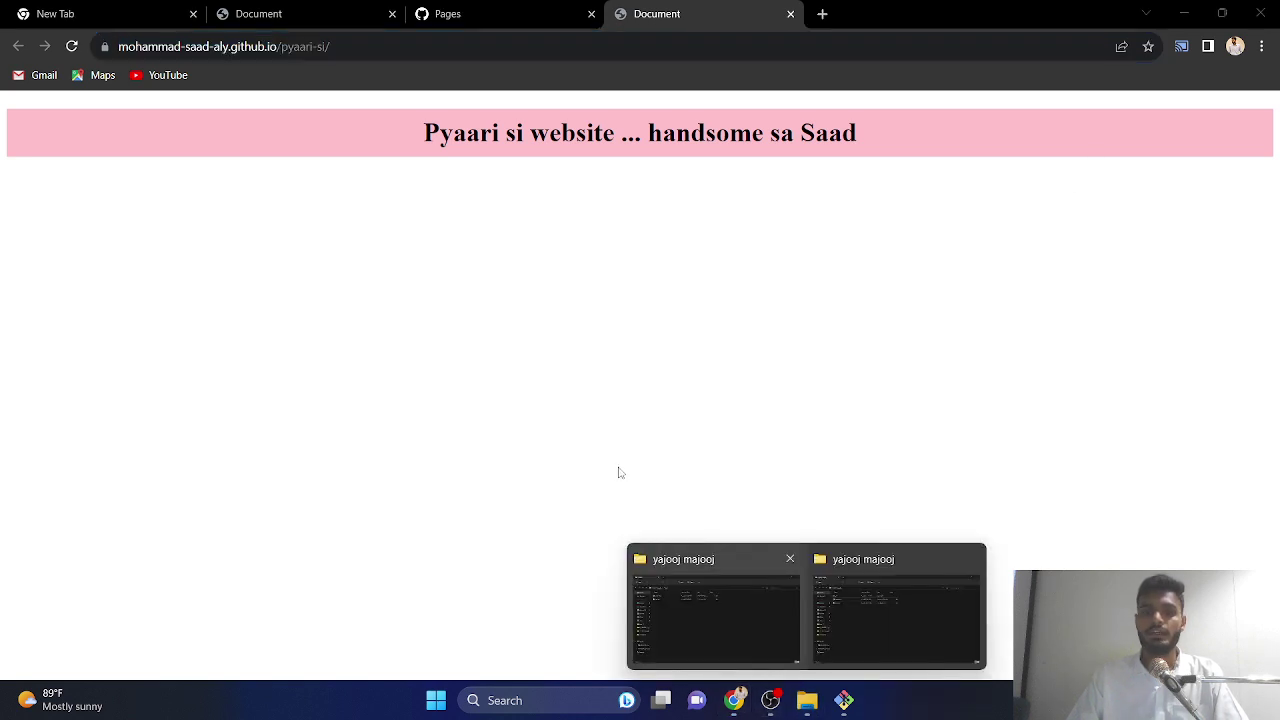
left_click(854, 594)
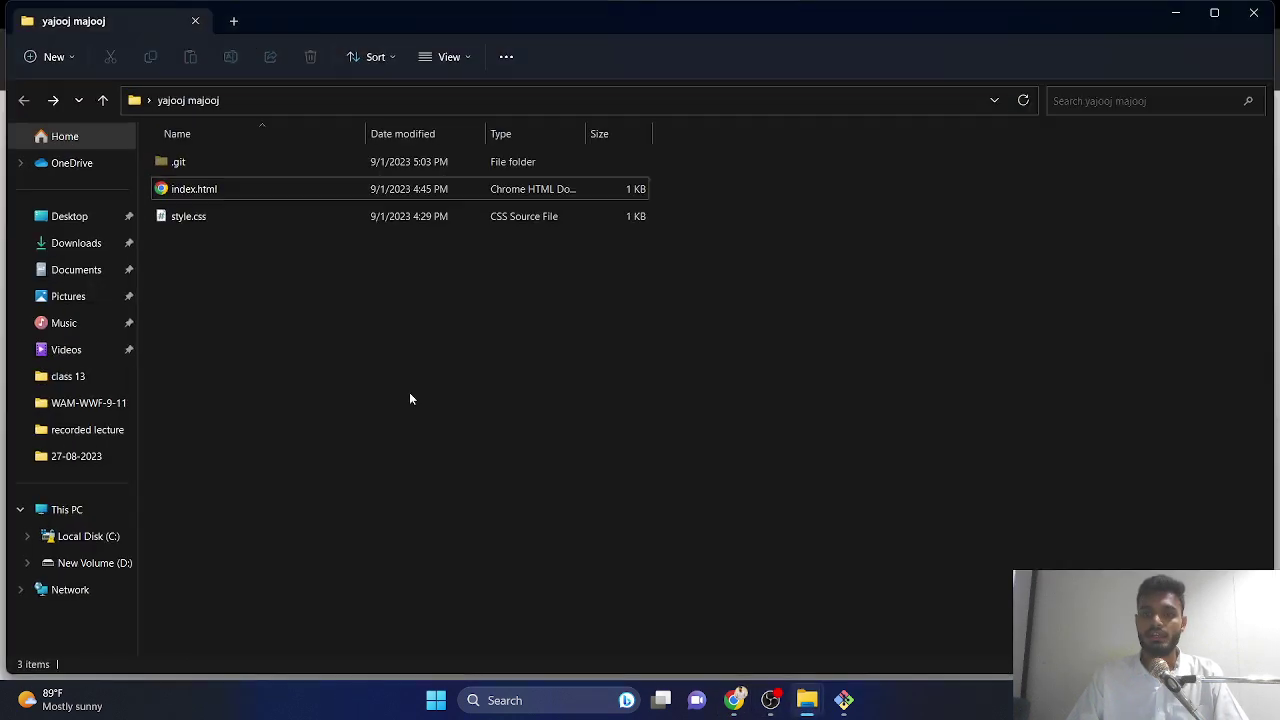
- Open index.html in VS Code, delete the heading's last two words, and minimize the editor
right_click(201, 194)
mouse_move(259, 285)
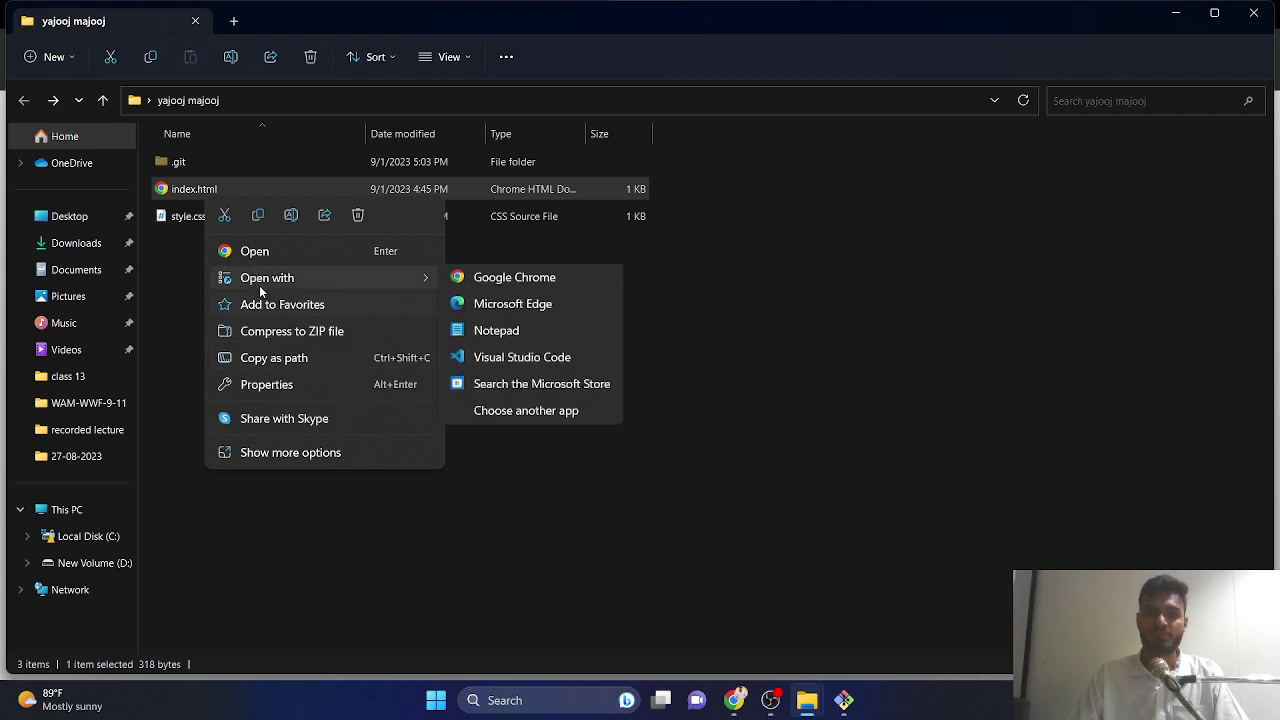
left_click(533, 360)
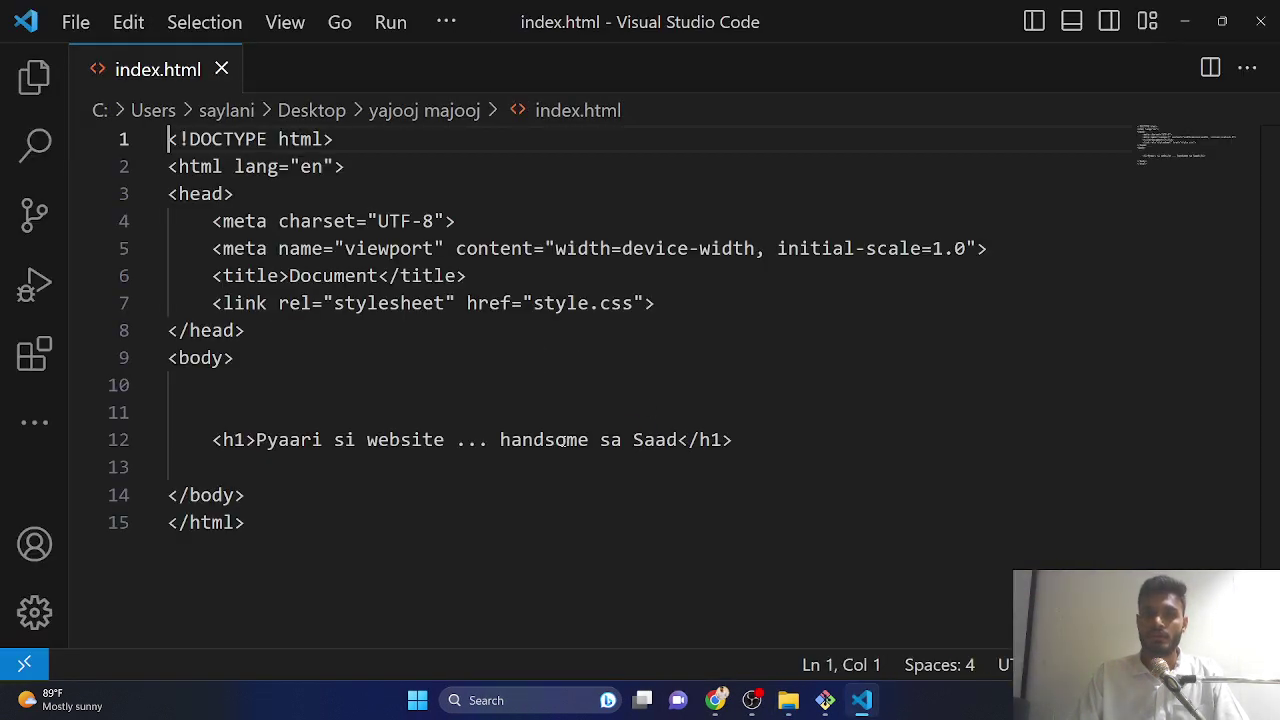
left_click(676, 440)
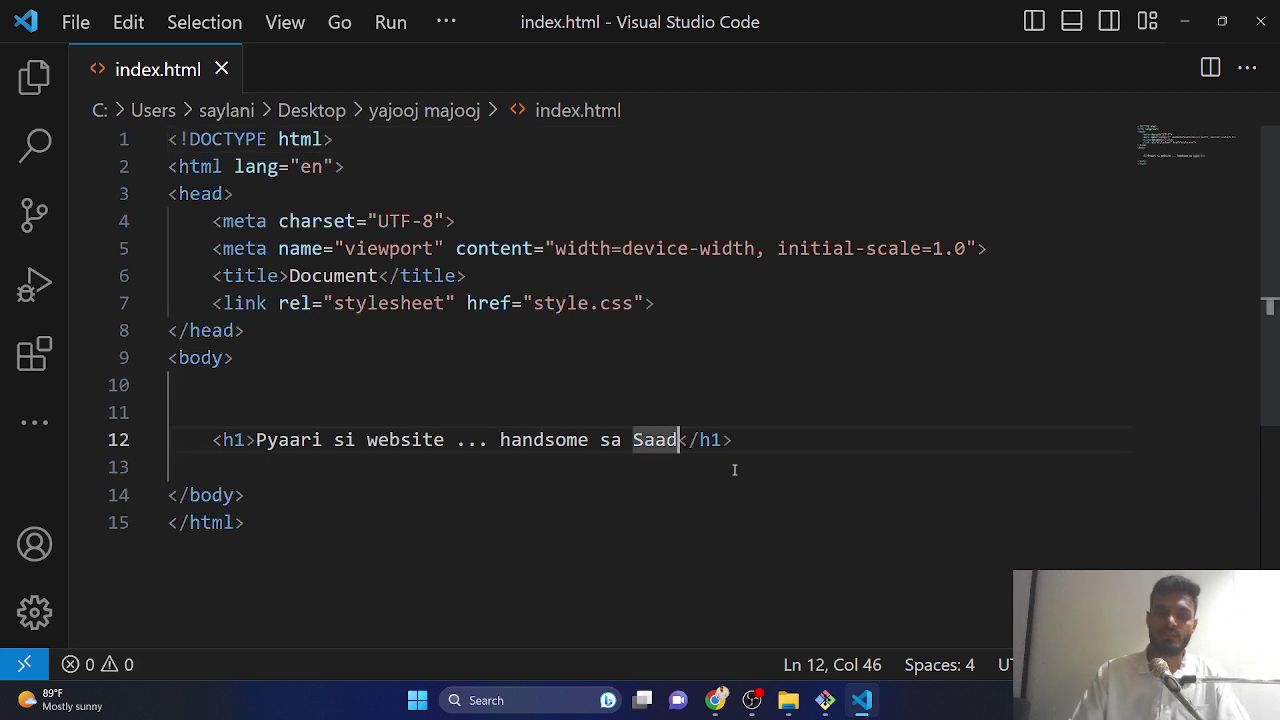
key("BackSpace")
key("BackSpace")
key("BackSpace")
key("BackSpace")
key("BackSpace")
key("BackSpace")
key("BackSpace")
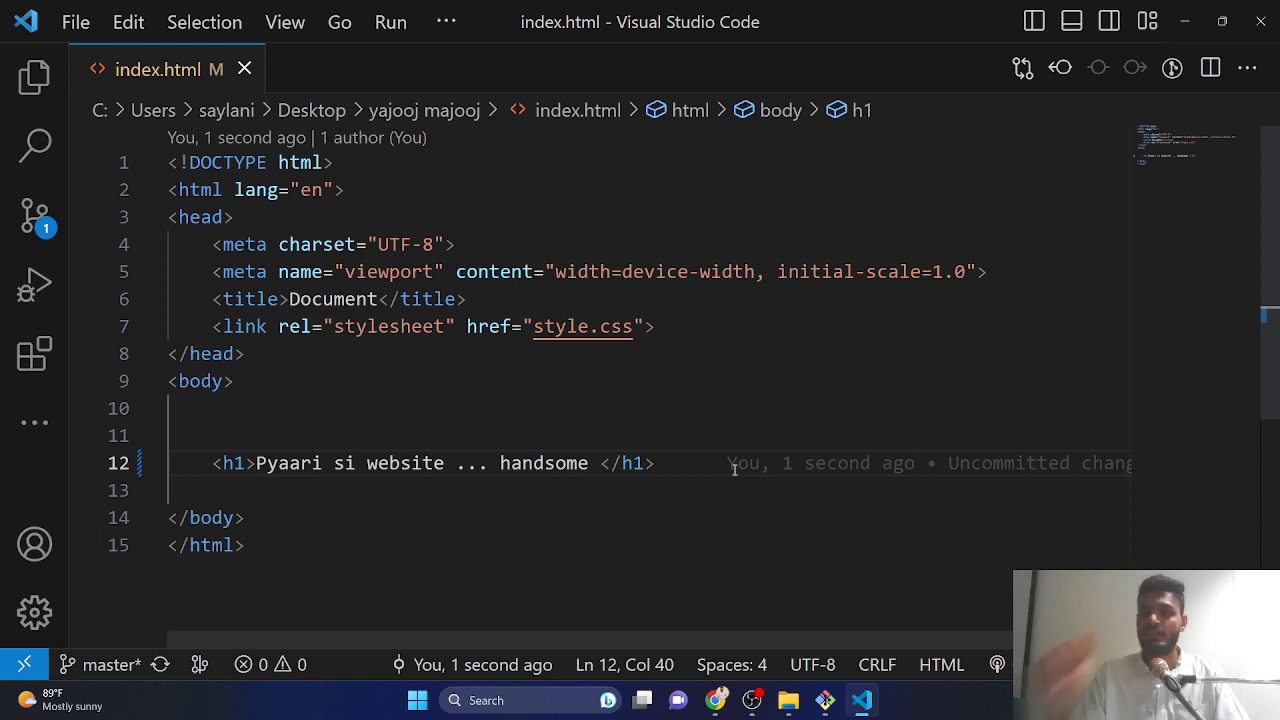
mouse_move(992, 467)
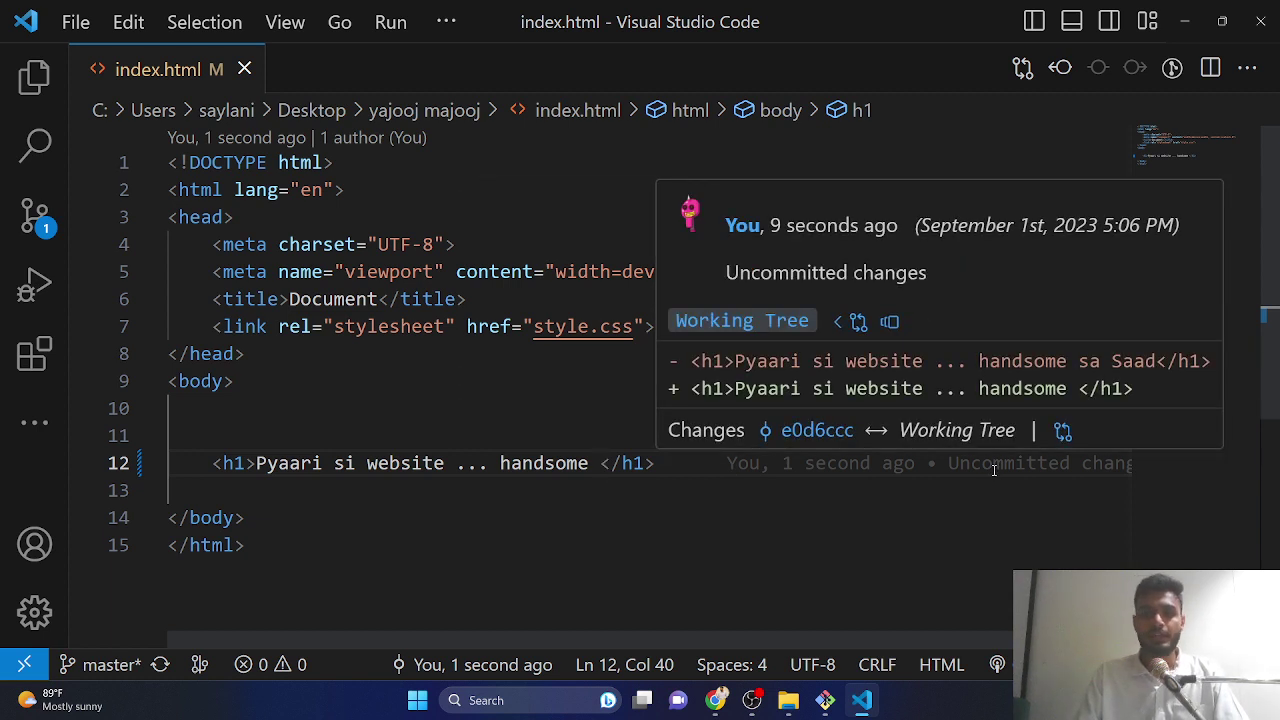
left_click(1185, 21)
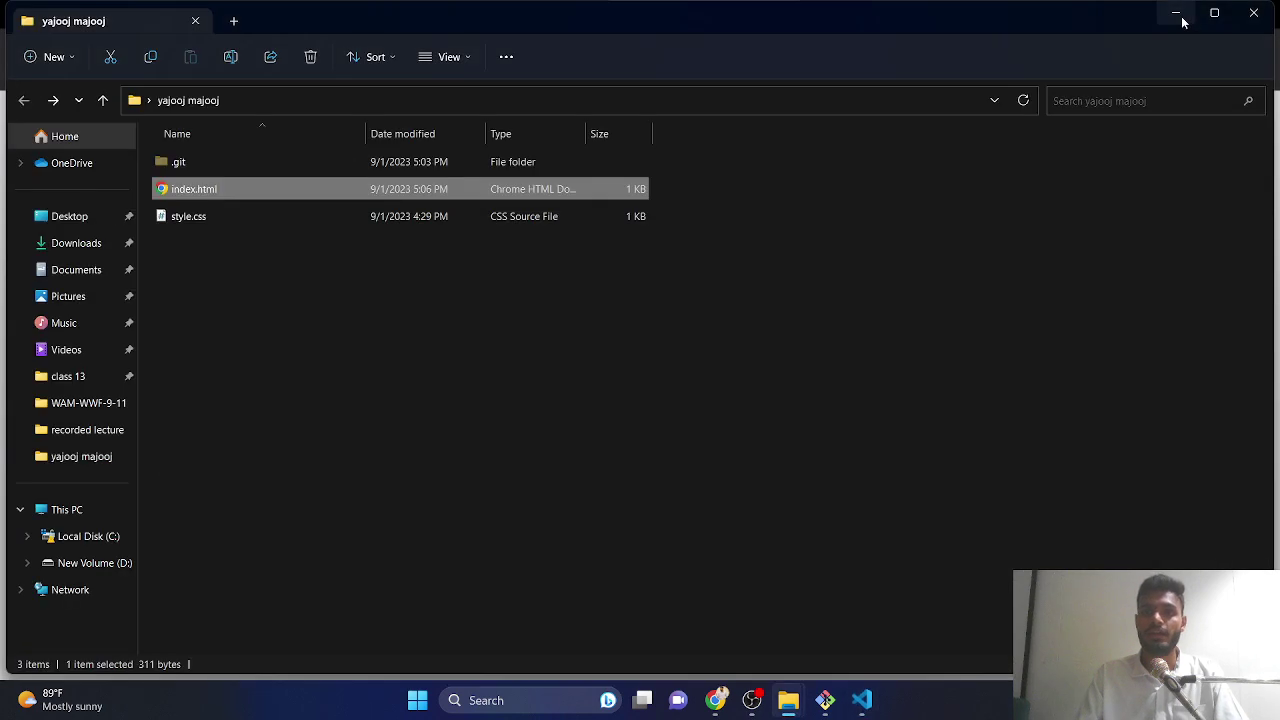
- In Git Bash, run git status and stage the modified index.html with git add
right_click(340, 318)
key("Escape")
left_click(825, 700)
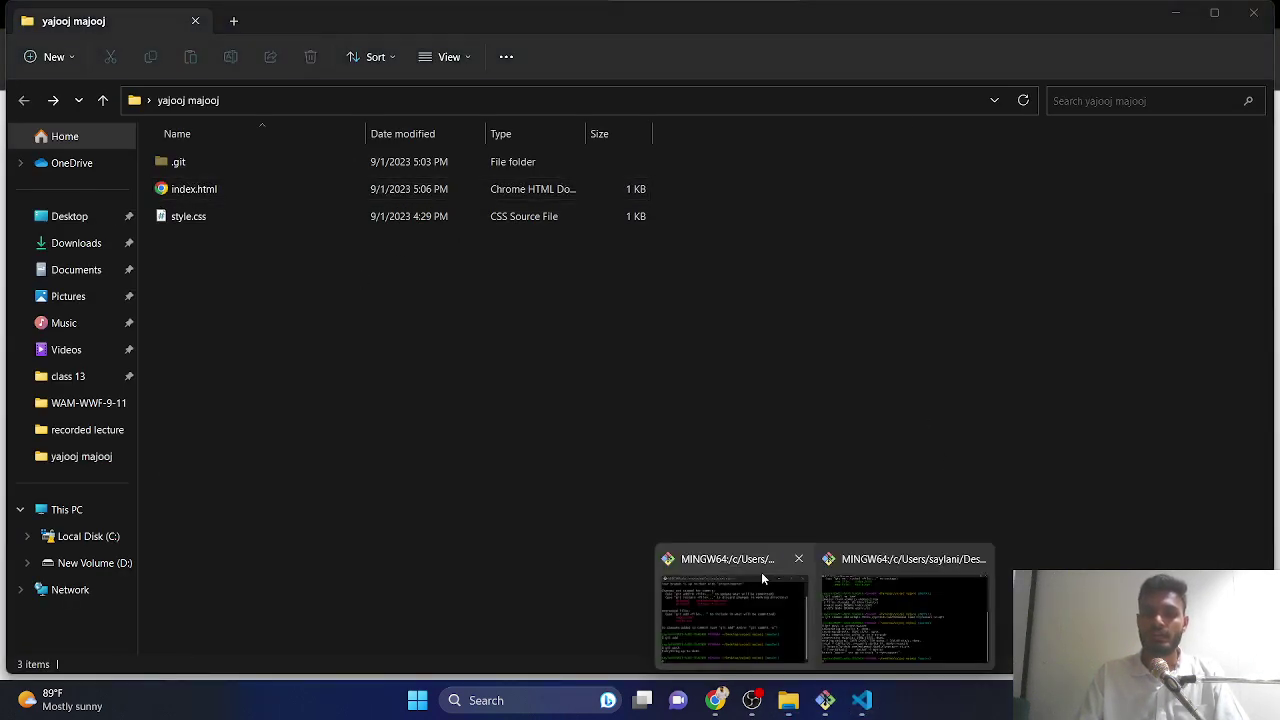
left_click(825, 608)
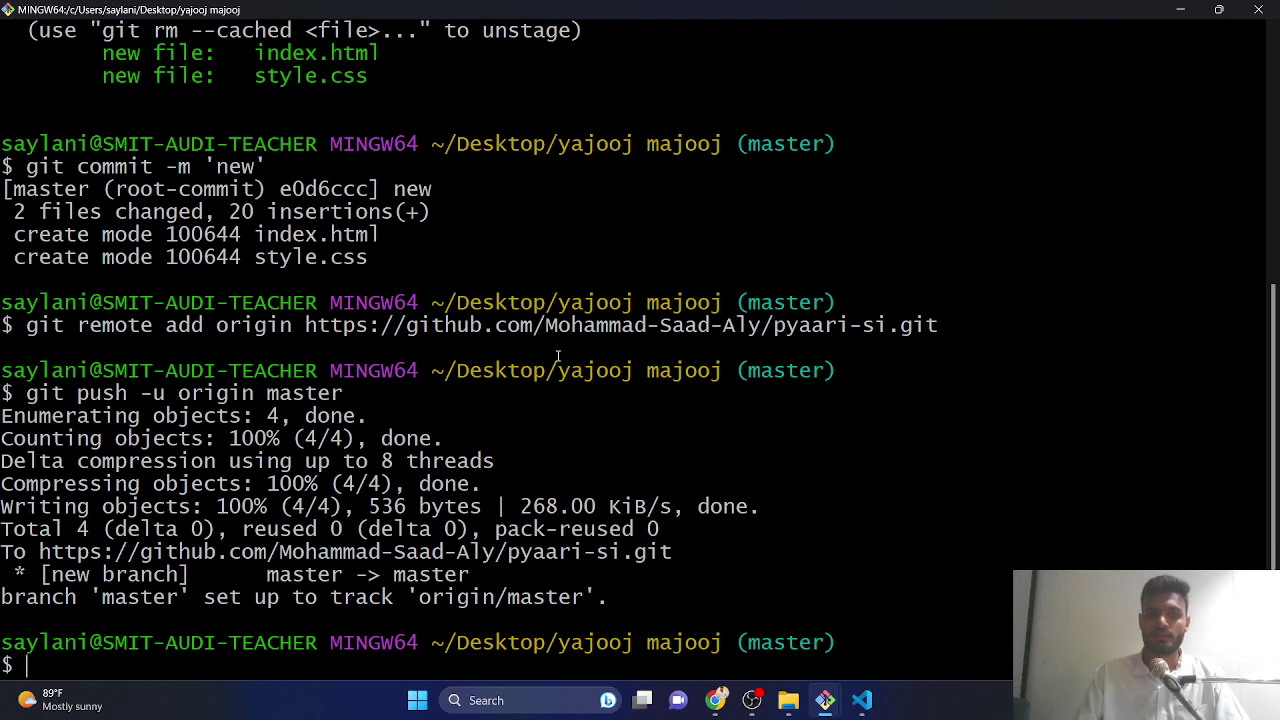
key("Up")
key("Up")
key("Up")
key("Up")
key("Return")
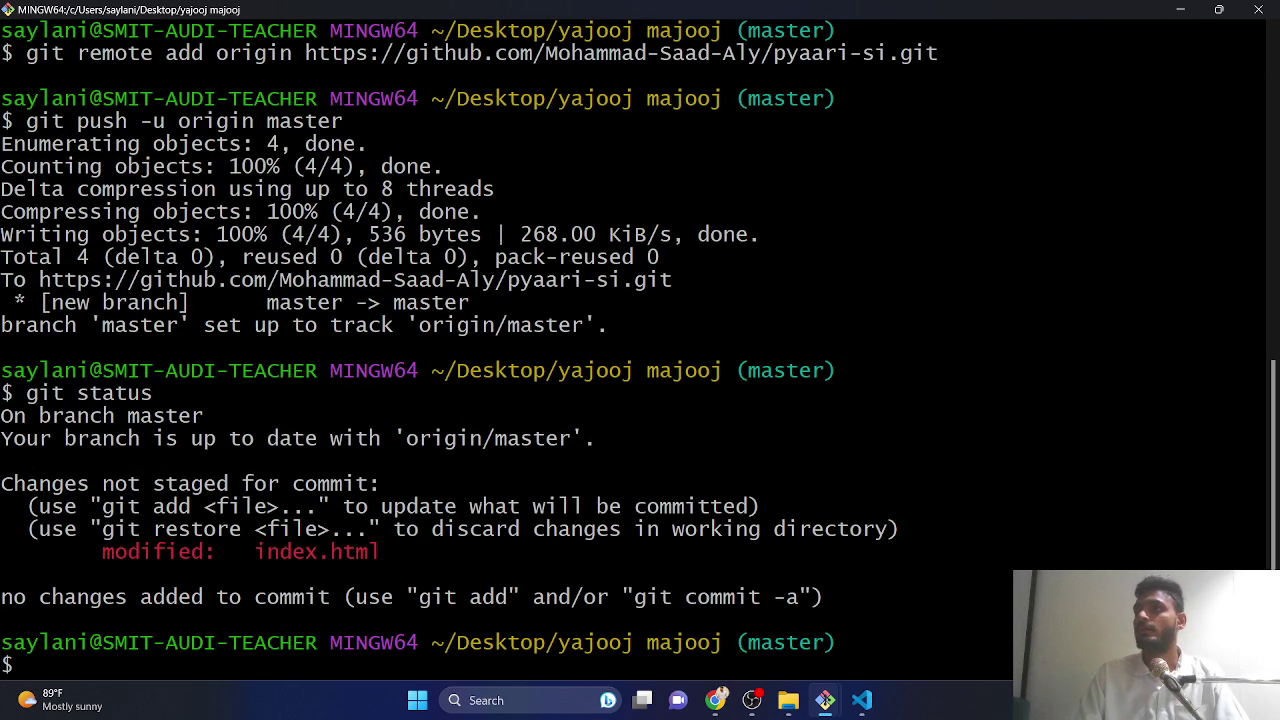
key("Up")
key("Up")
key("Up")
key("Up")
key("Up")
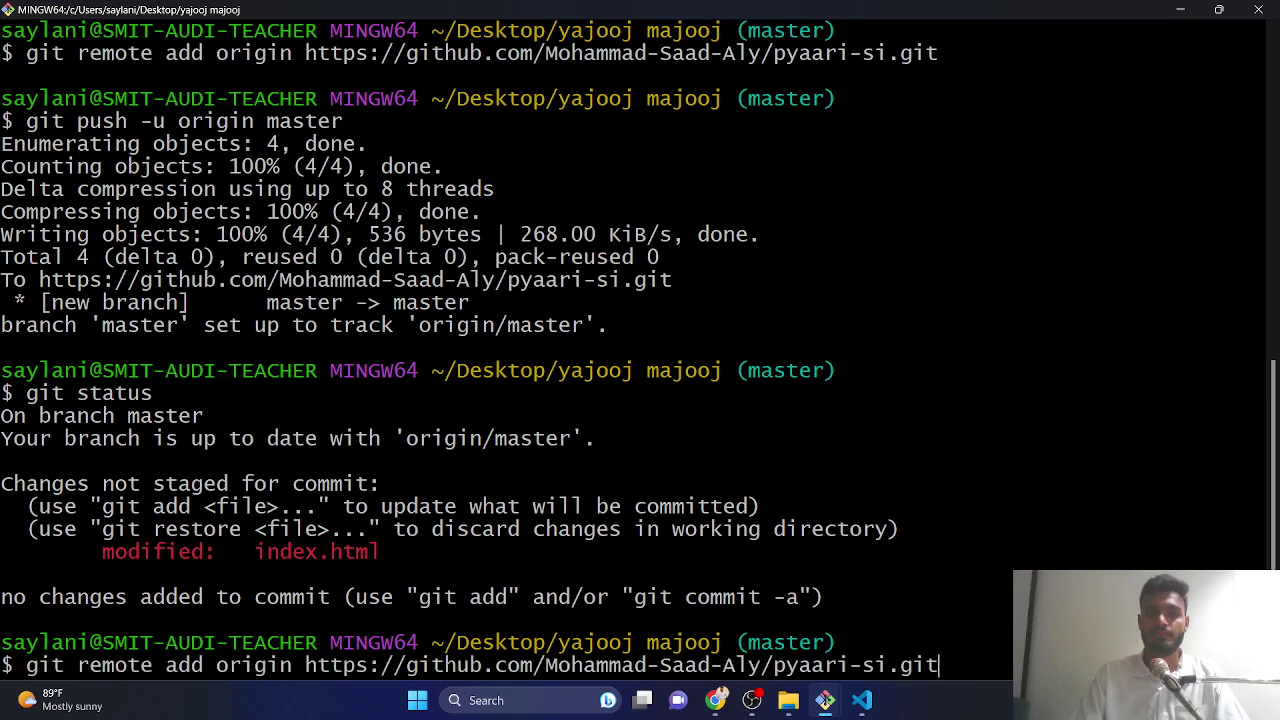
key("Up")
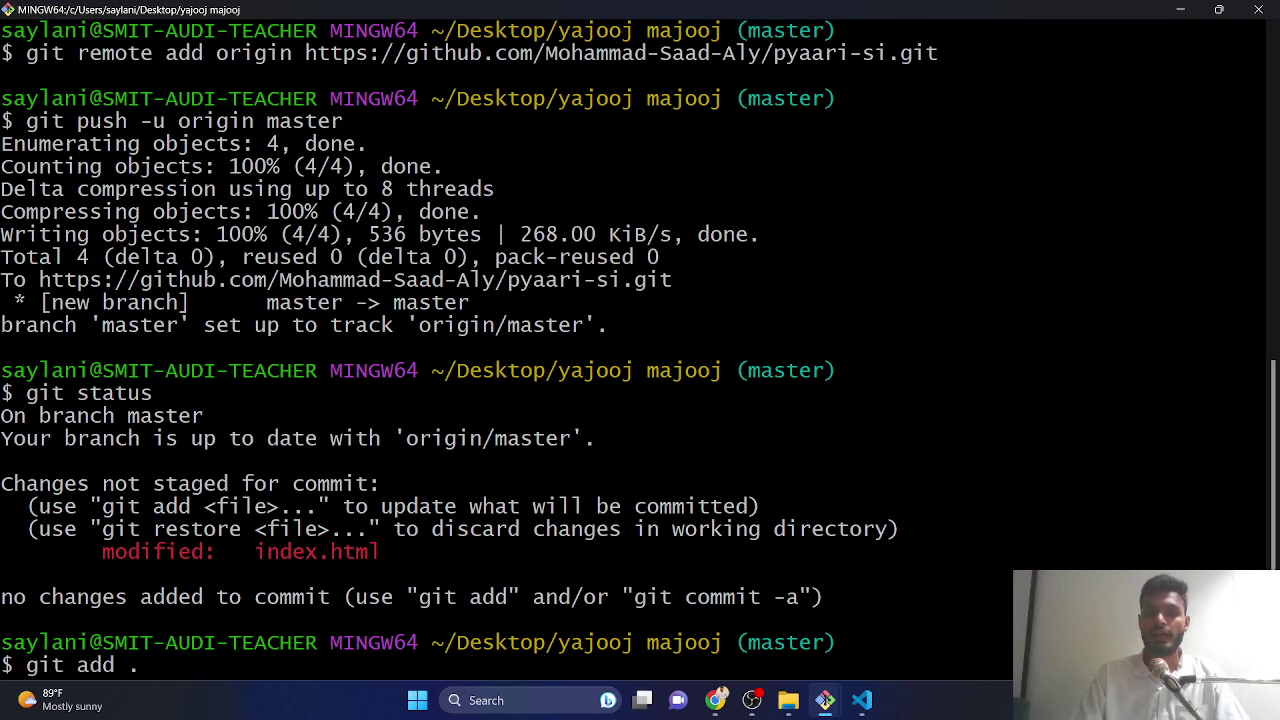
key("Return")
- Commit with message 'dubara thak', run git push, and close the terminal
key("Up")
key("Up")
key("Up")
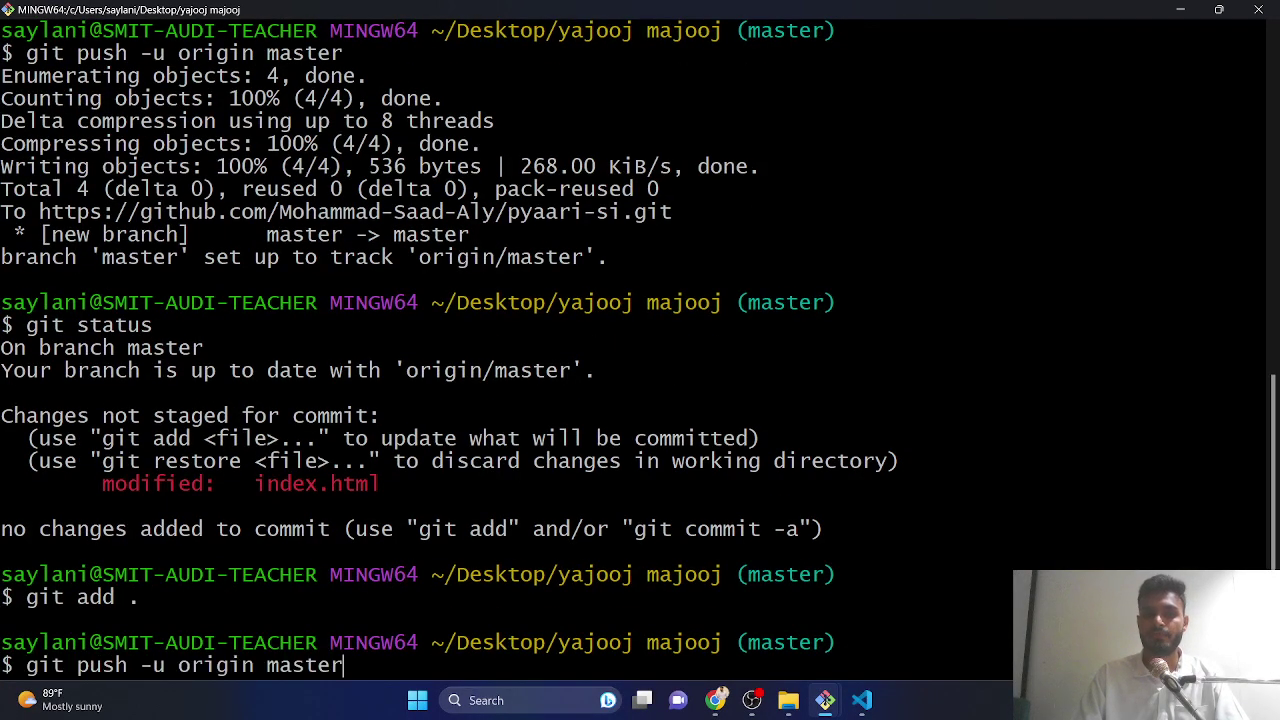
key("Up")
key("Up")
key("Up")
key("Up")
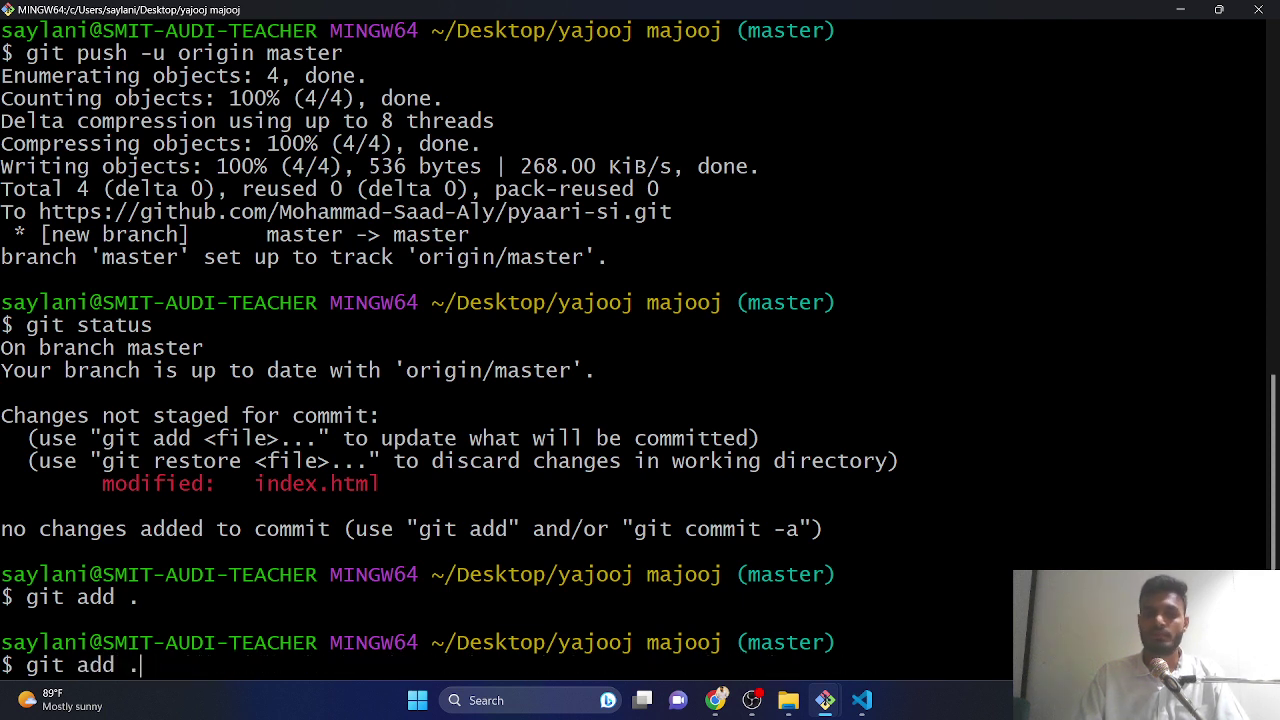
key("Up")
key("Up")
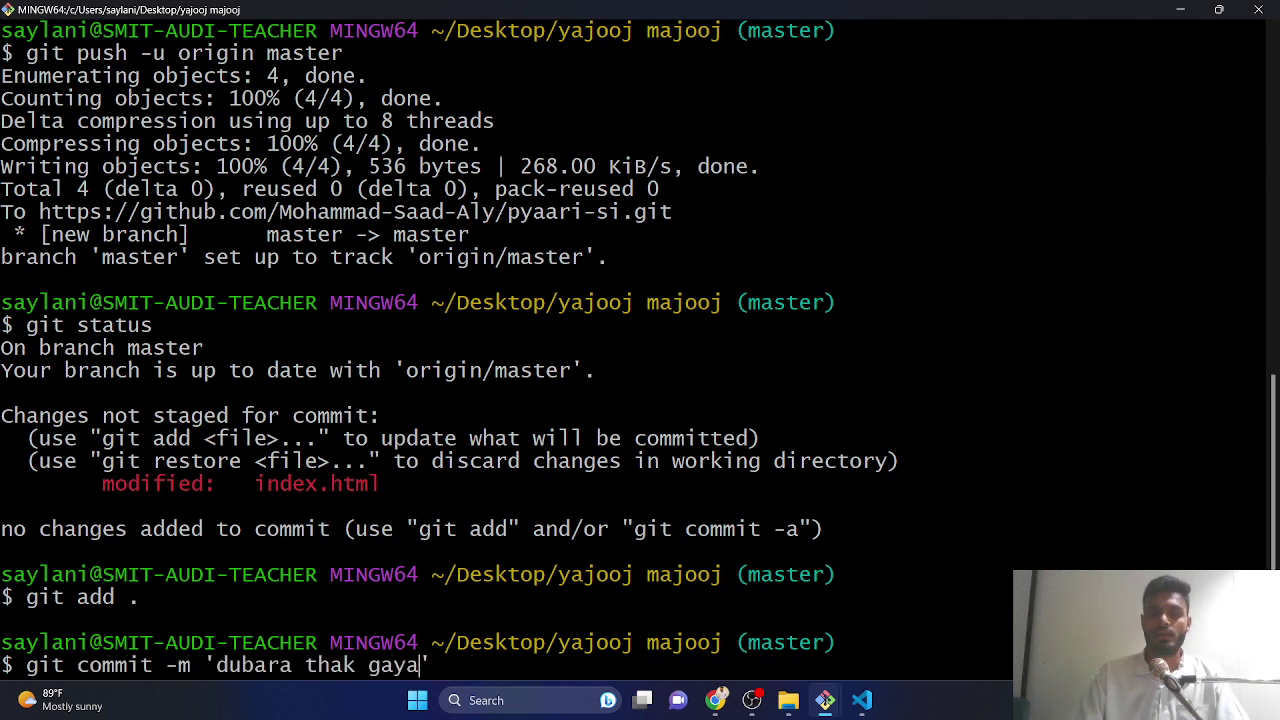
key("Left")
key("BackSpace")
key("BackSpace")
key("BackSpace")
key("BackSpace")
key("BackSpace")
key("BackSpace")
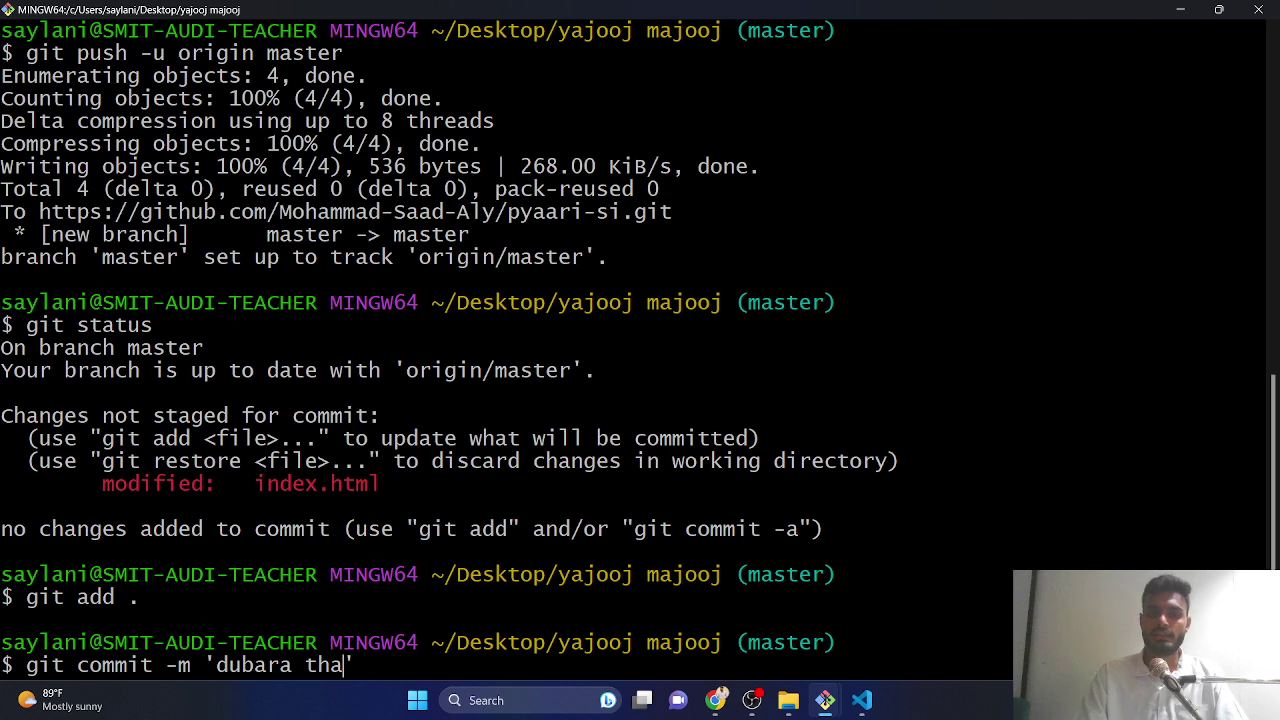
type("k")
key("Return")
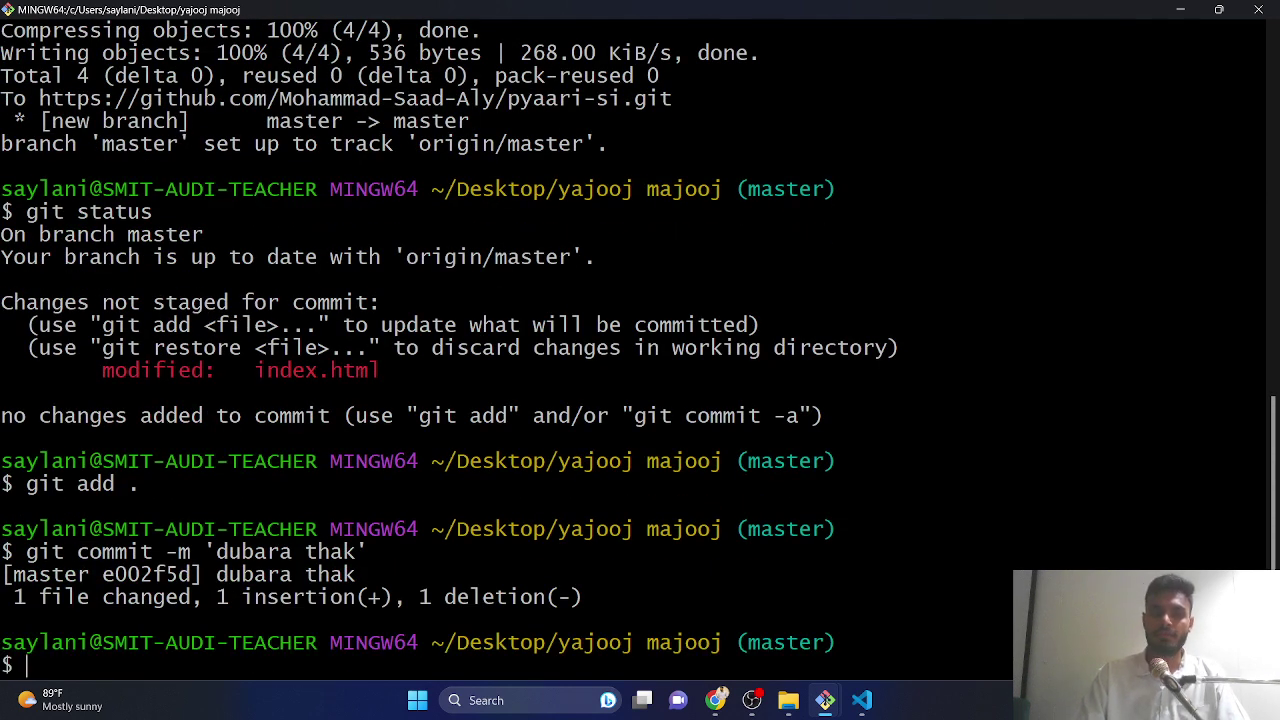
key("Up")
key("Up")
key("Up")
key("Up")
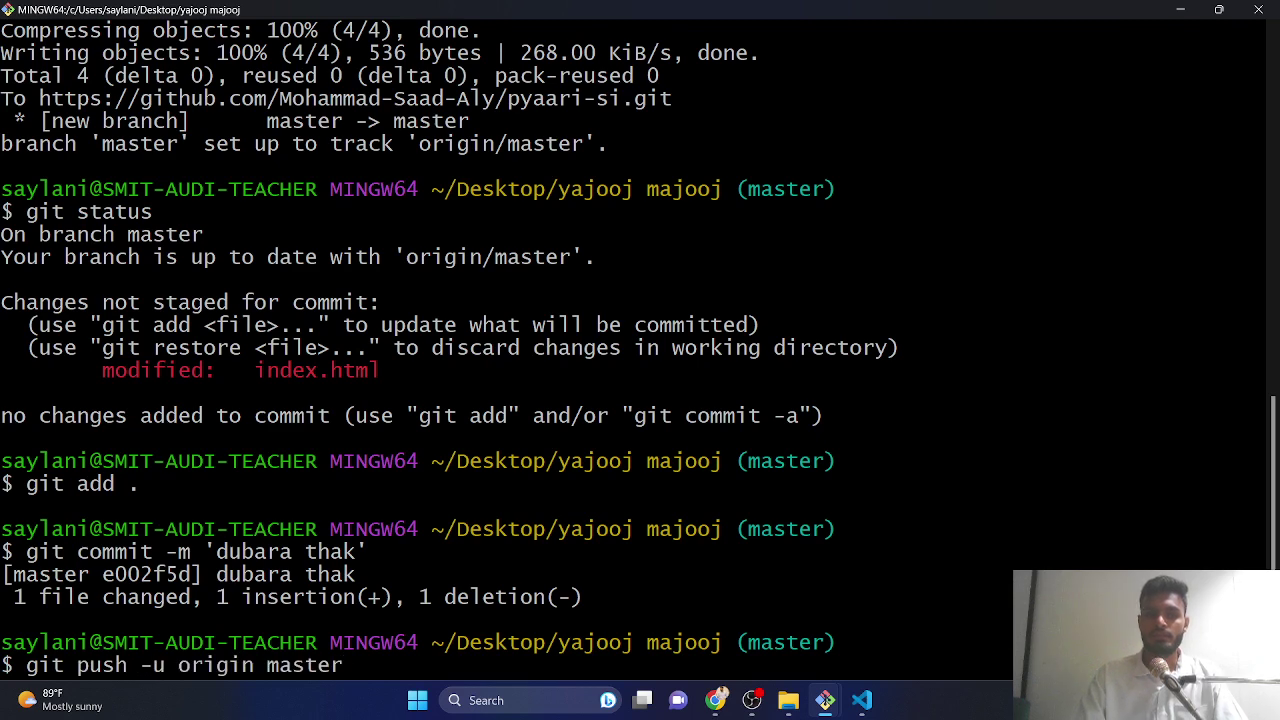
key("BackSpace")
key("BackSpace")
key("BackSpace")
key("BackSpace")
key("BackSpace")
key("BackSpace")
key("BackSpace")
key("BackSpace")
key("BackSpace")
key("BackSpace")
key("BackSpace")
key("BackSpace")
key("BackSpace")
key("BackSpace")
key("BackSpace")
key("BackSpace")
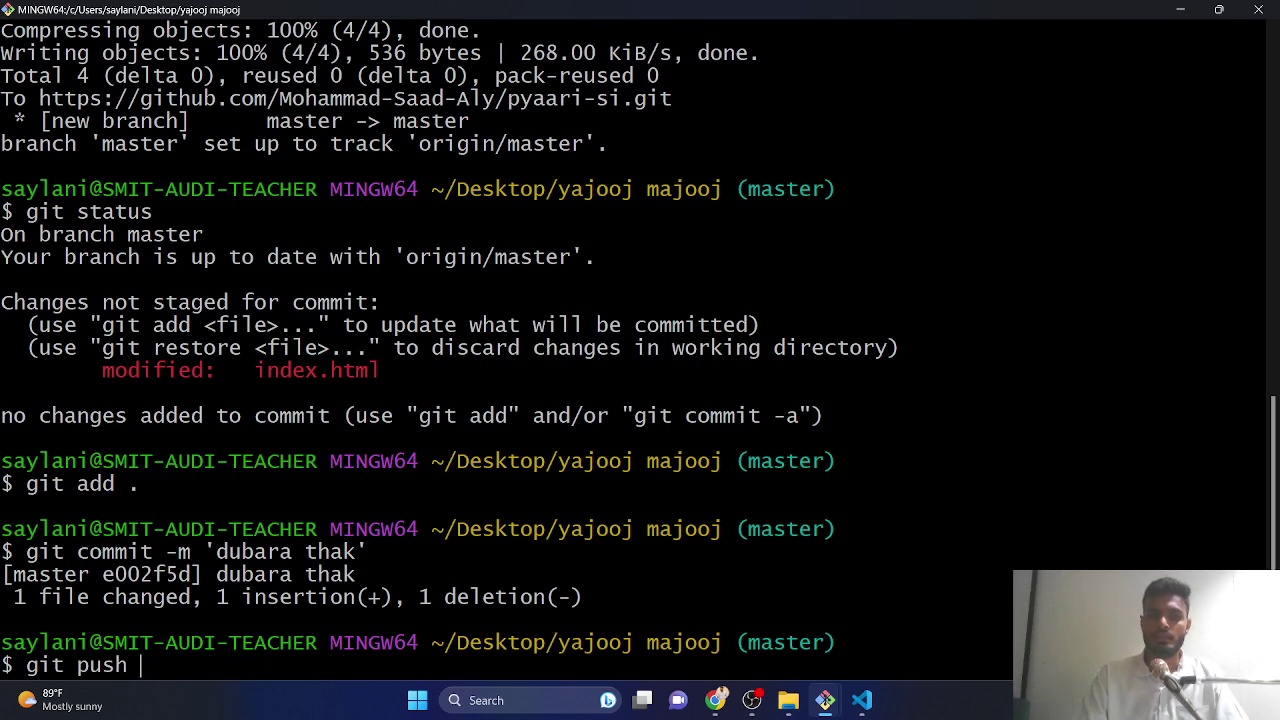
key("Return")
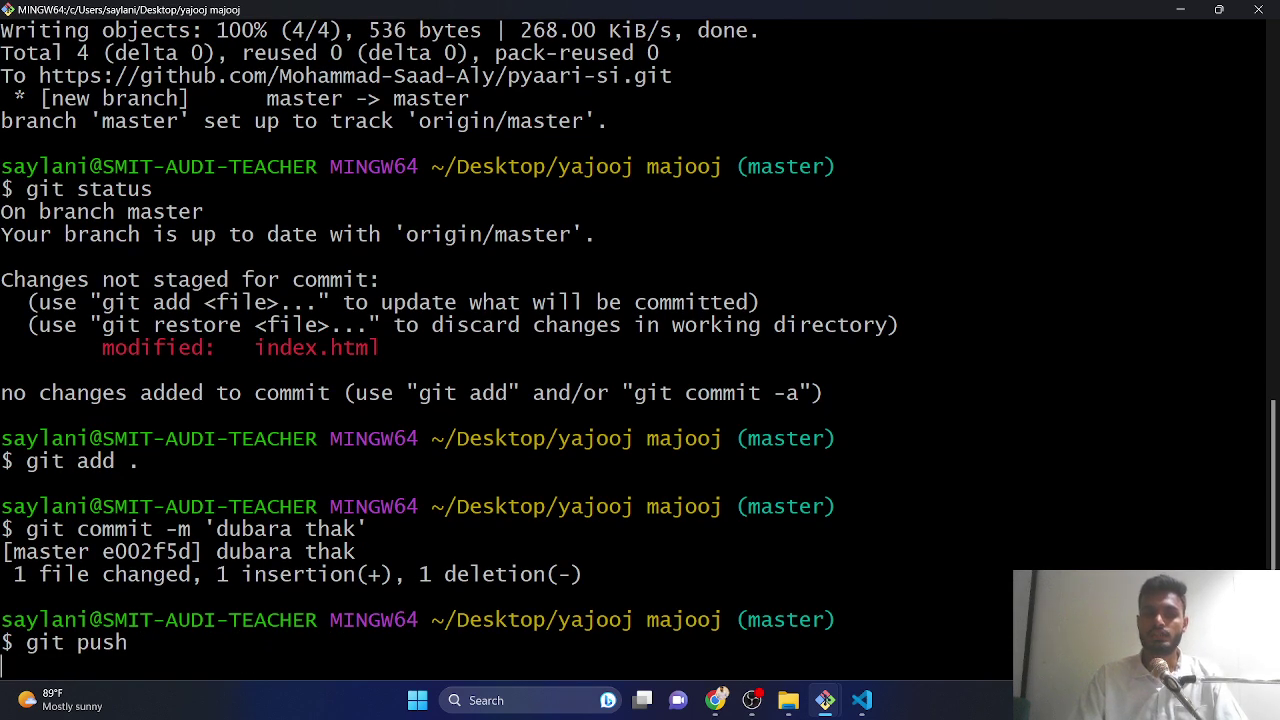
left_click(1250, 11)
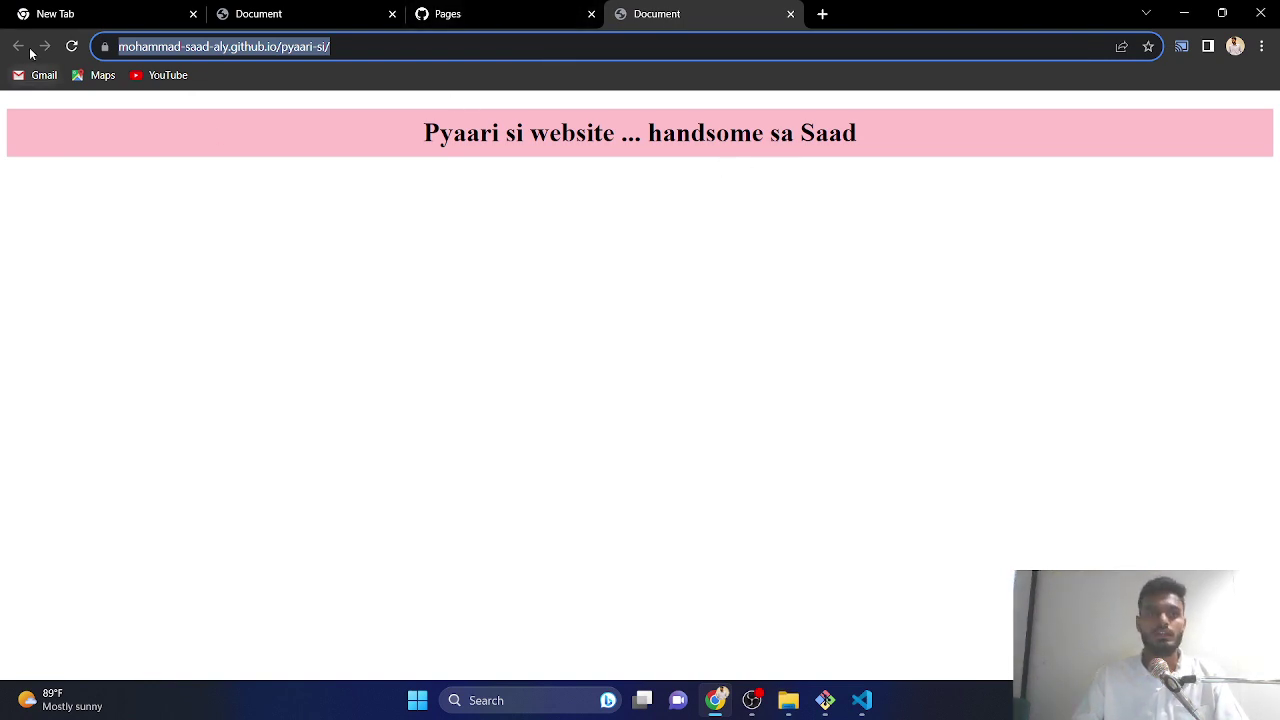
- Reload the live site twice to check its heading, then return to the Pages settings tab
left_click(72, 47)
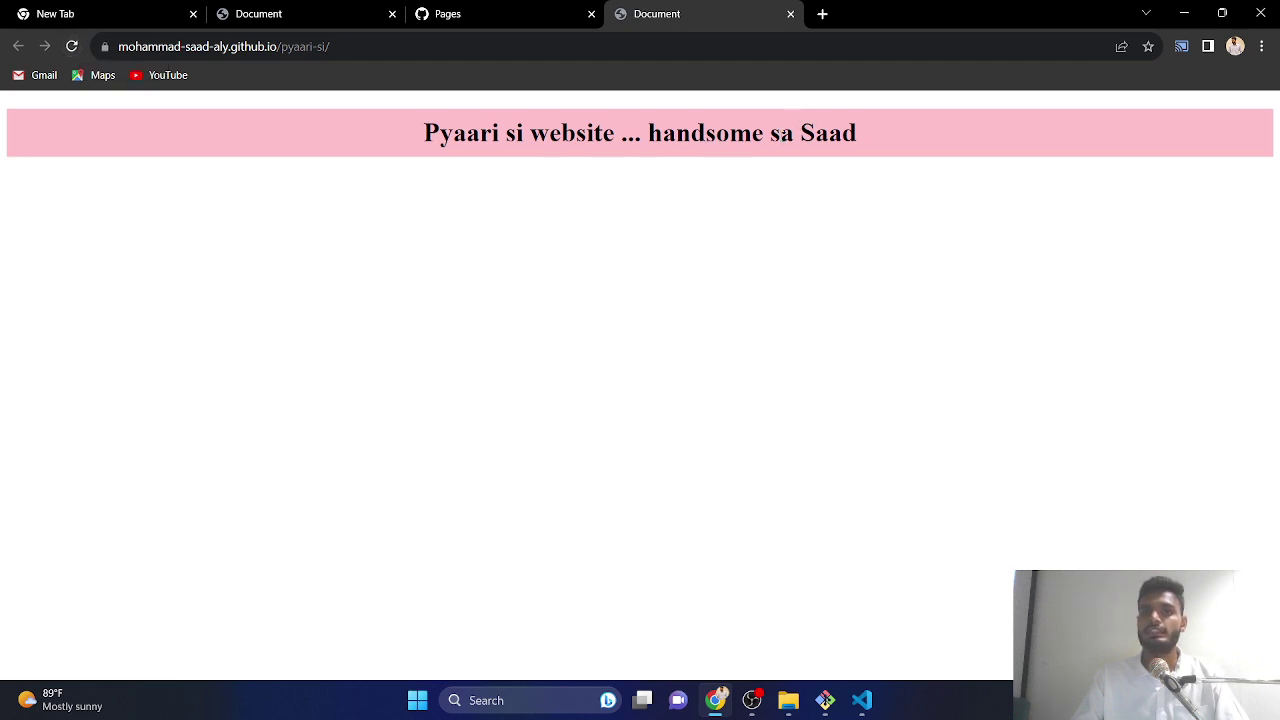
left_click_drag(778, 133, 883, 137)
left_click(886, 284)
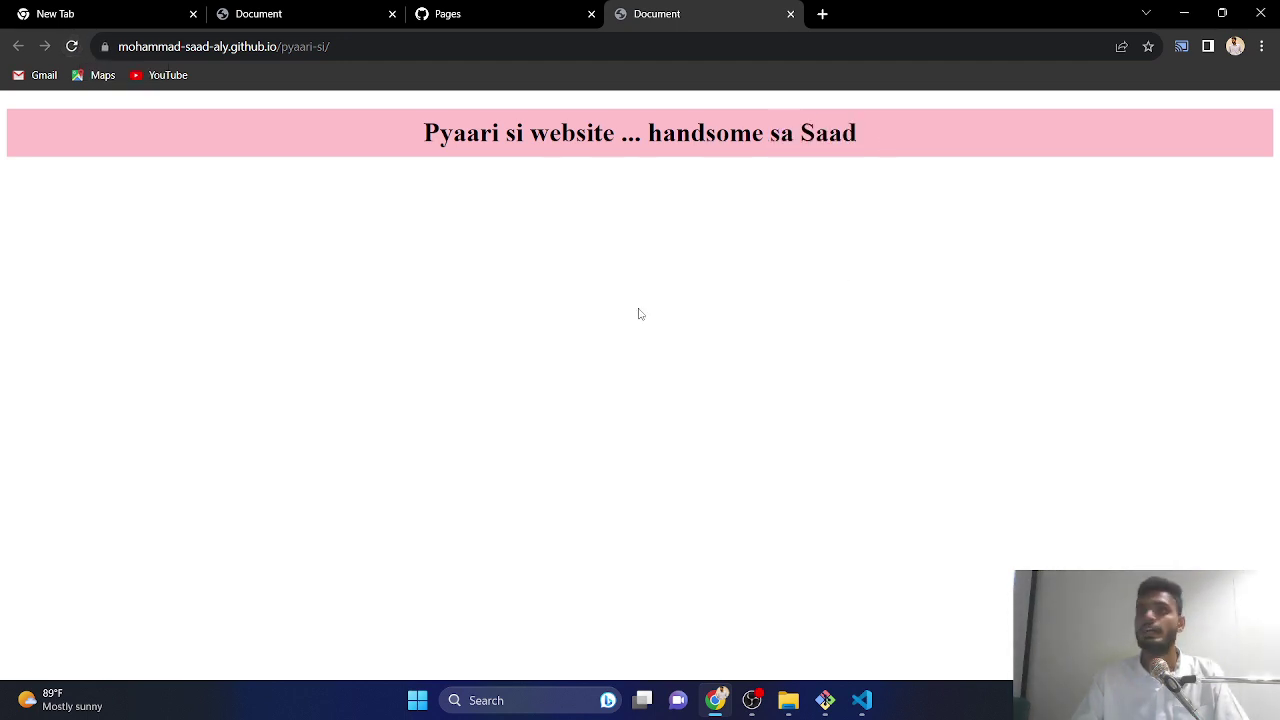
left_click(71, 47)
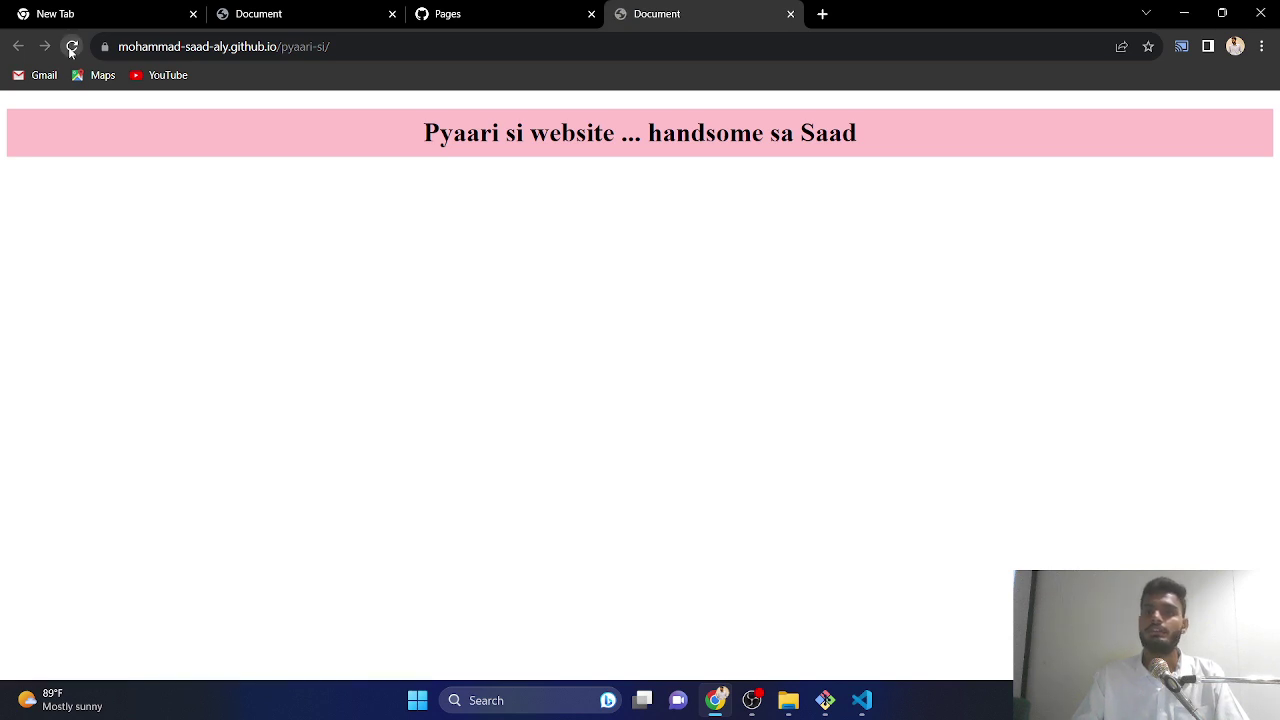
left_click(71, 47)
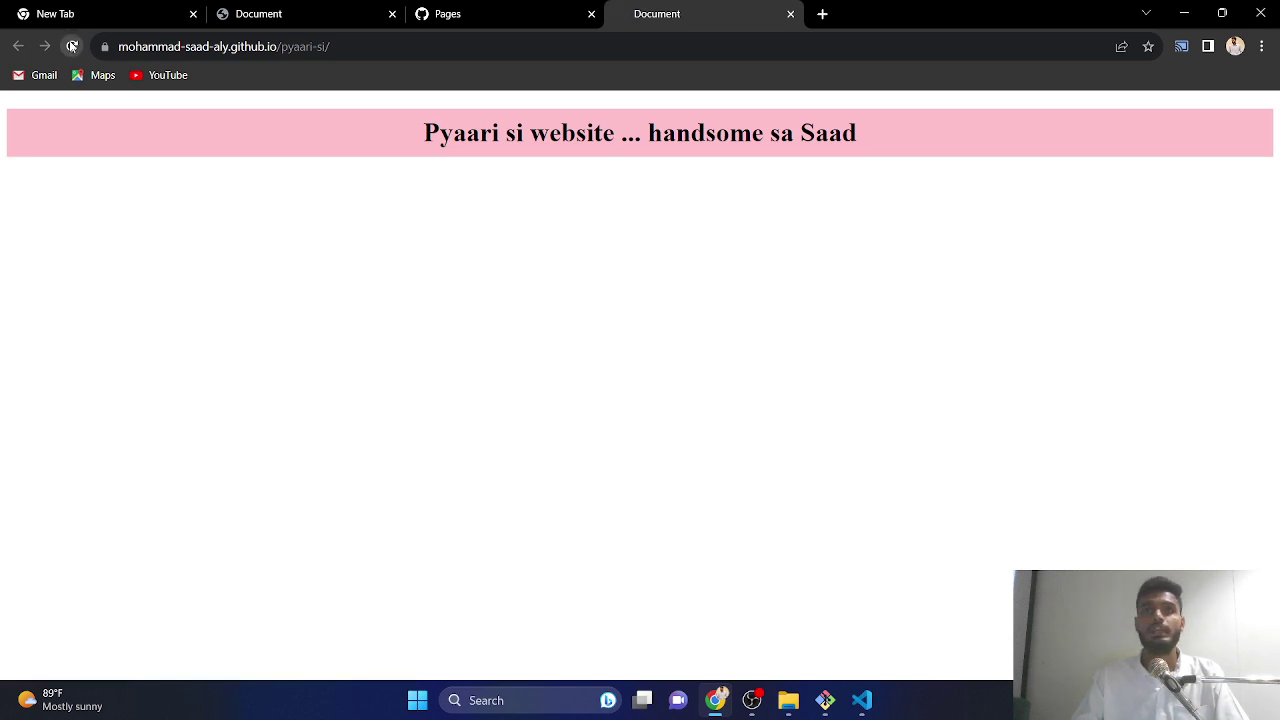
key("ctrl+shift+Tab")
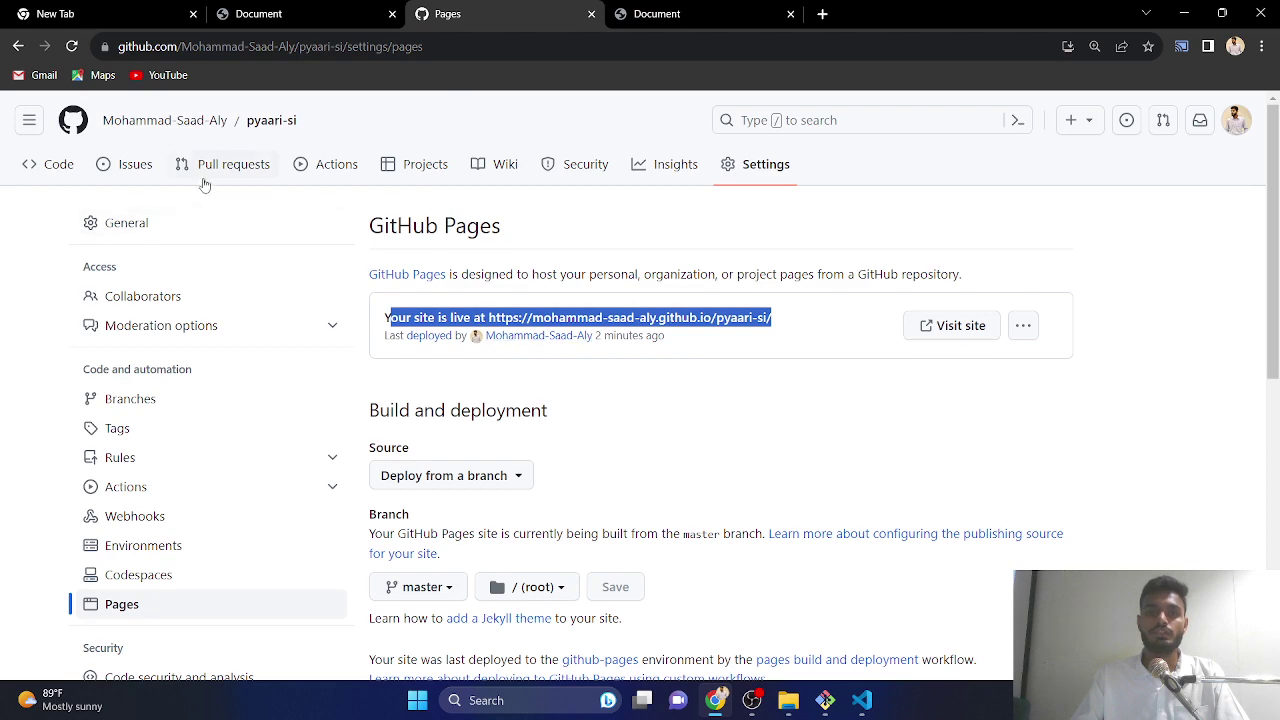
- Recheck the Pages source is still master and reload the Pages settings
left_click(120, 605)
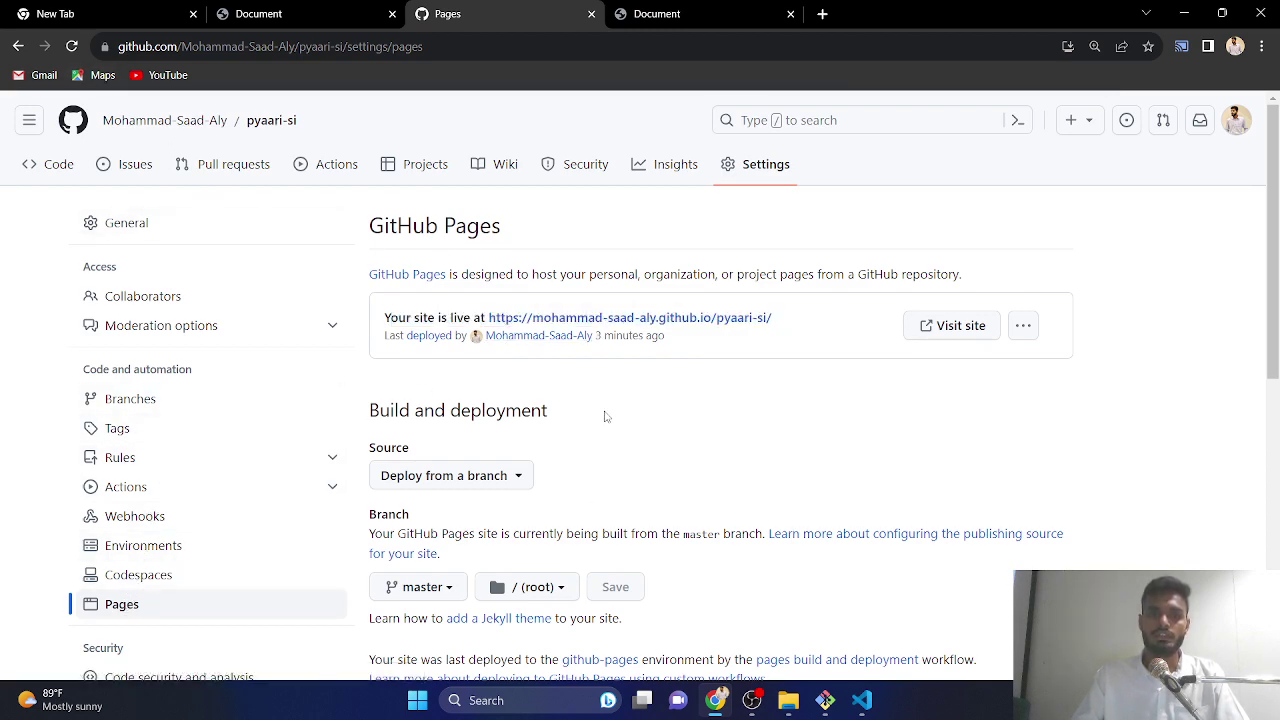
scroll(603, 417, "down", 3)
left_click(450, 255)
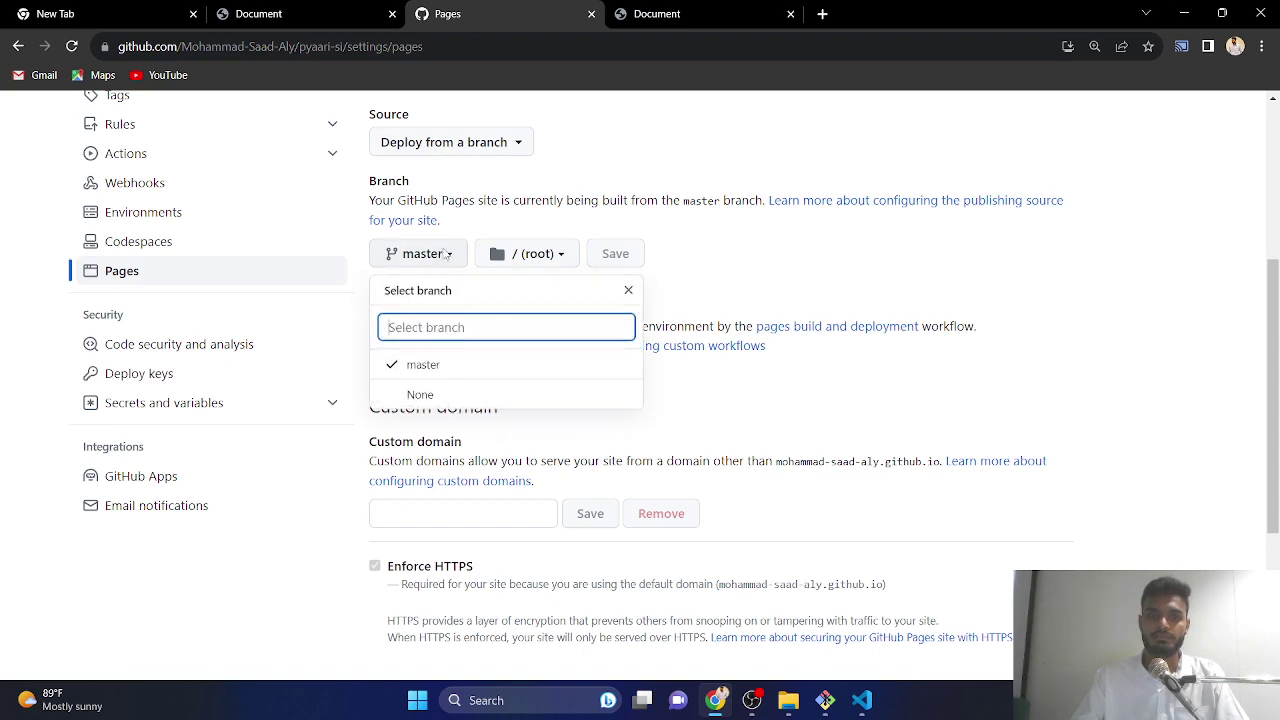
left_click(431, 368)
scroll(436, 348, "up", 3)
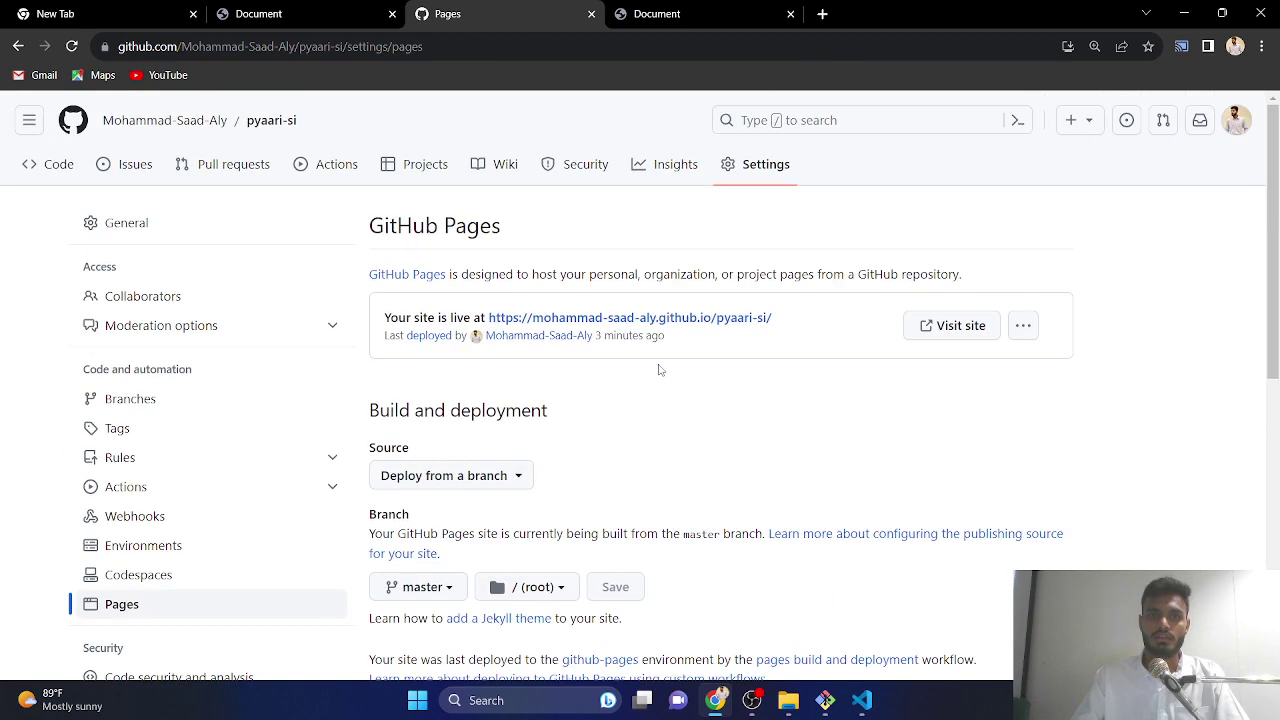
left_click(71, 46)
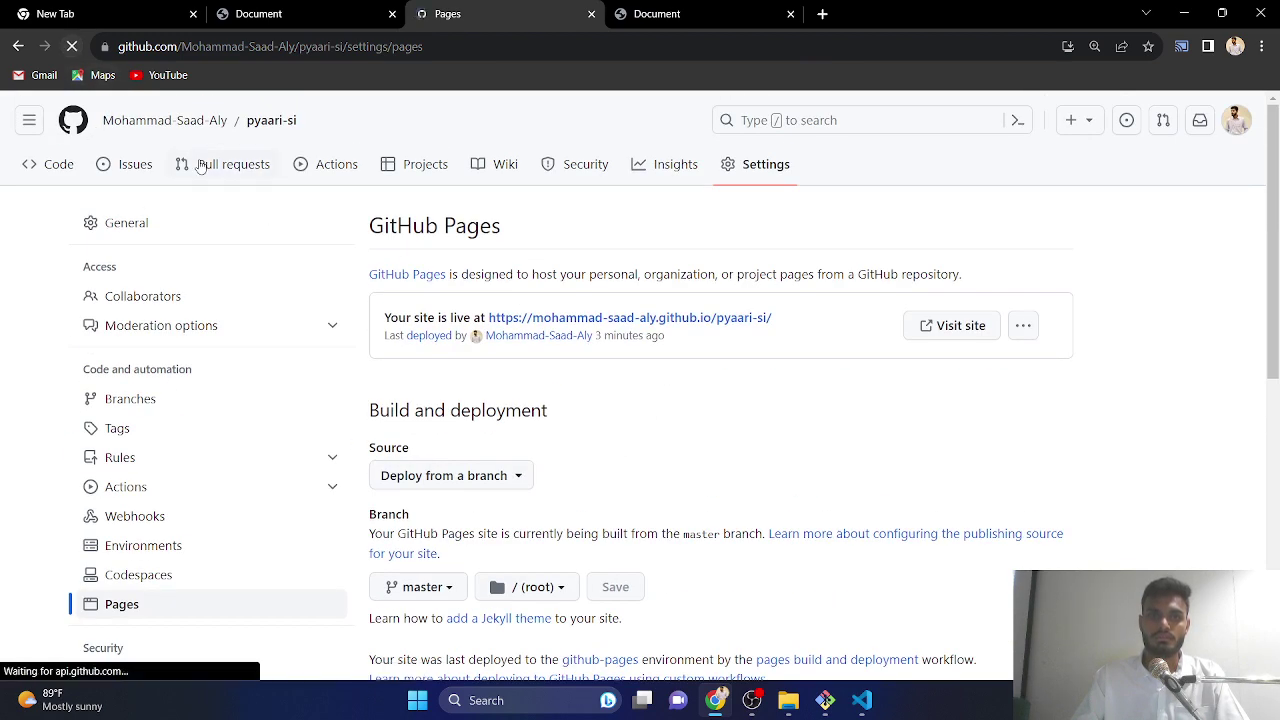
- Open the live site link in a new tab, close the duplicate, and return to Pages settings
right_click(567, 317)
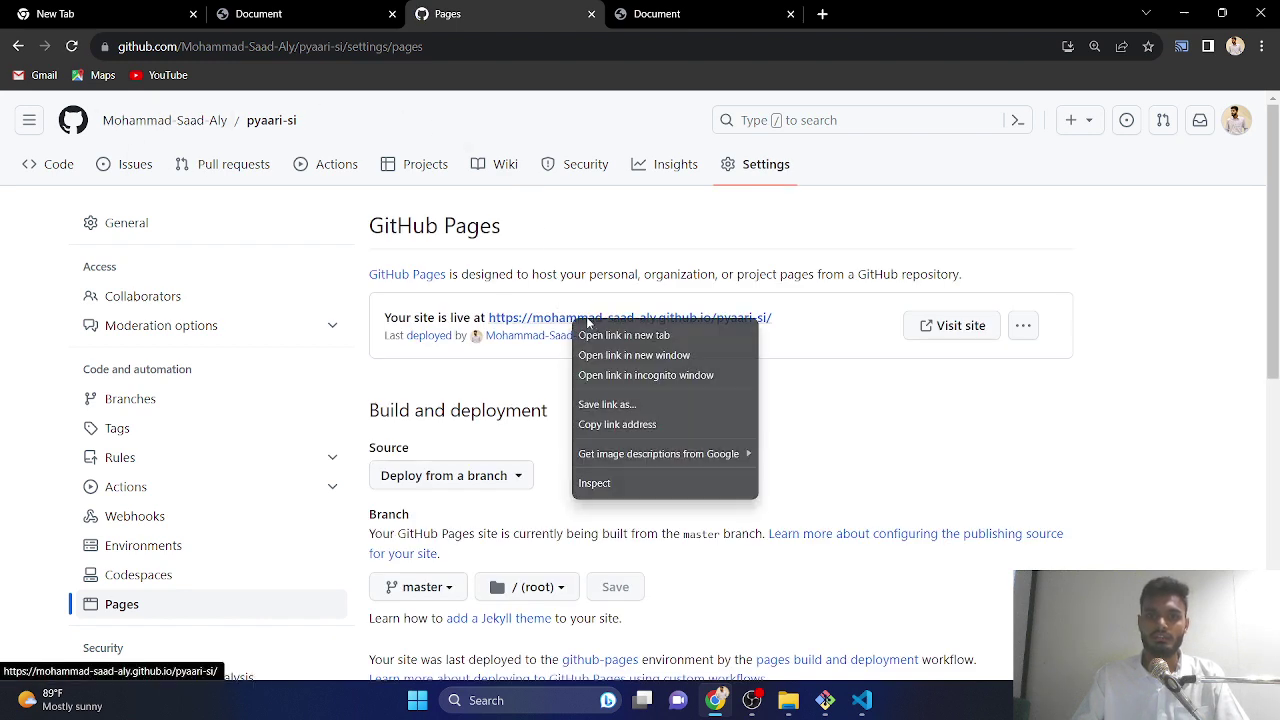
left_click(610, 331)
left_click(893, 14)
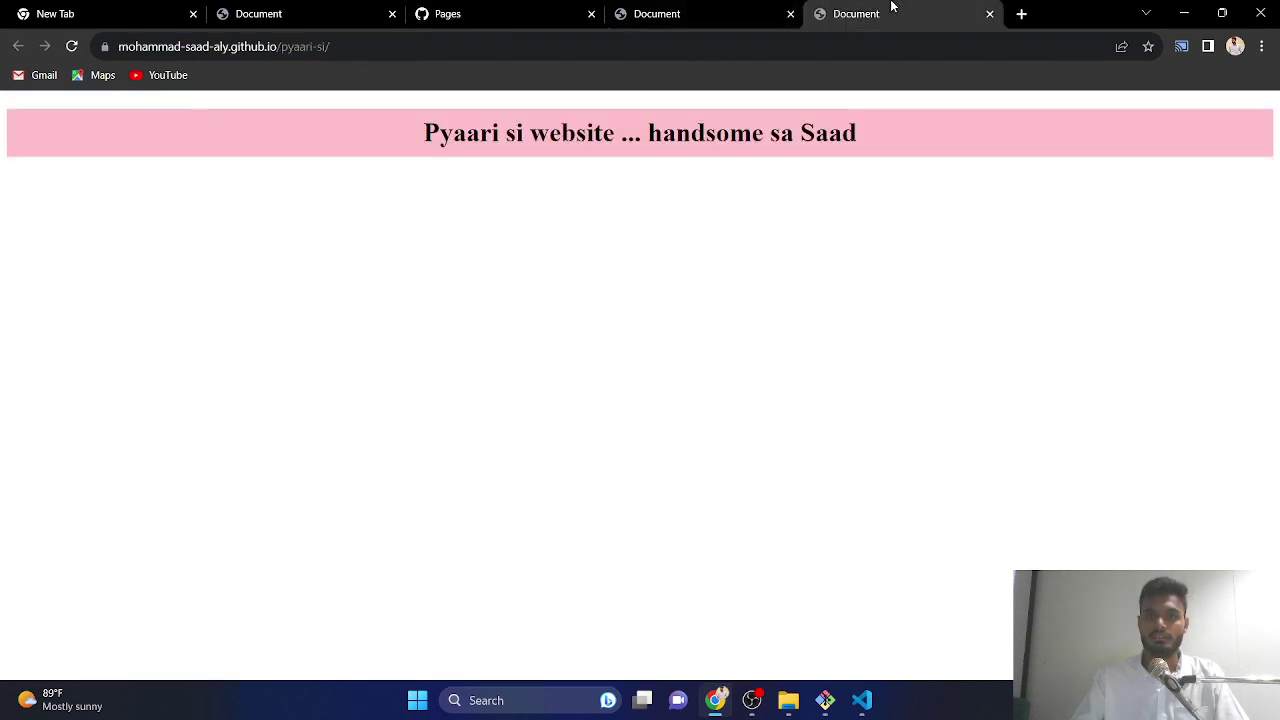
left_click(665, 12)
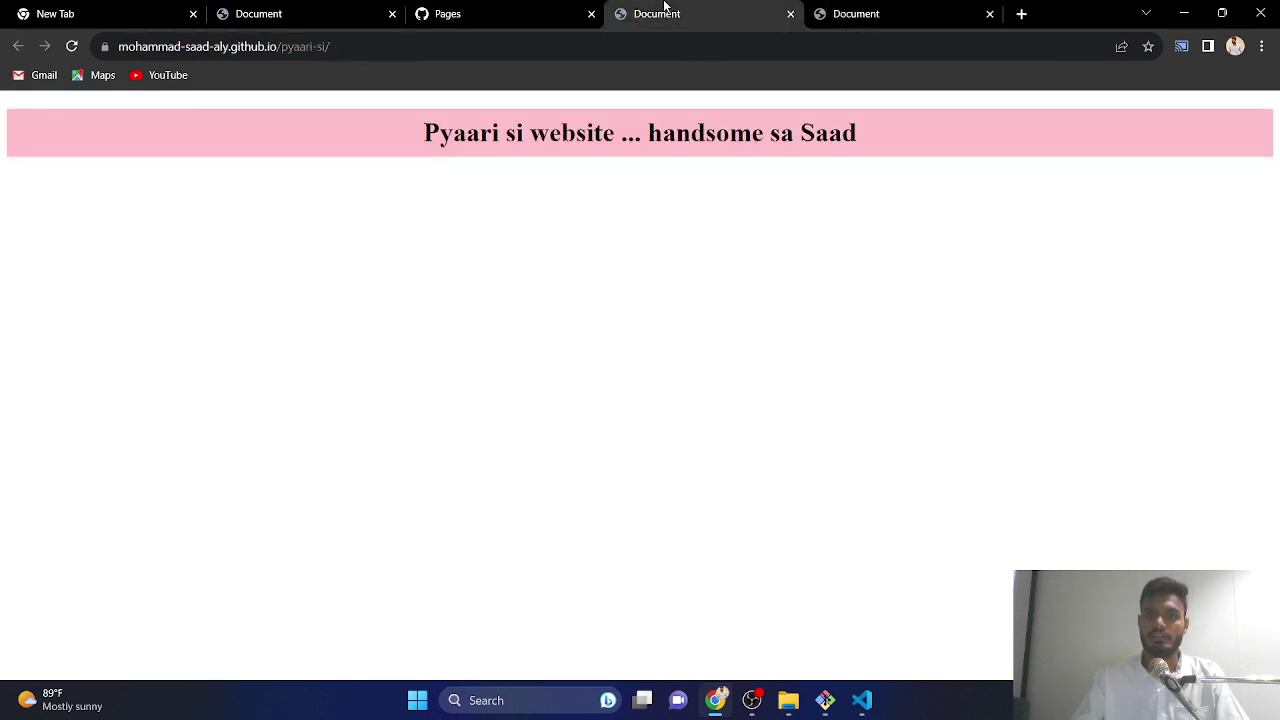
left_click(989, 14)
left_click(448, 14)
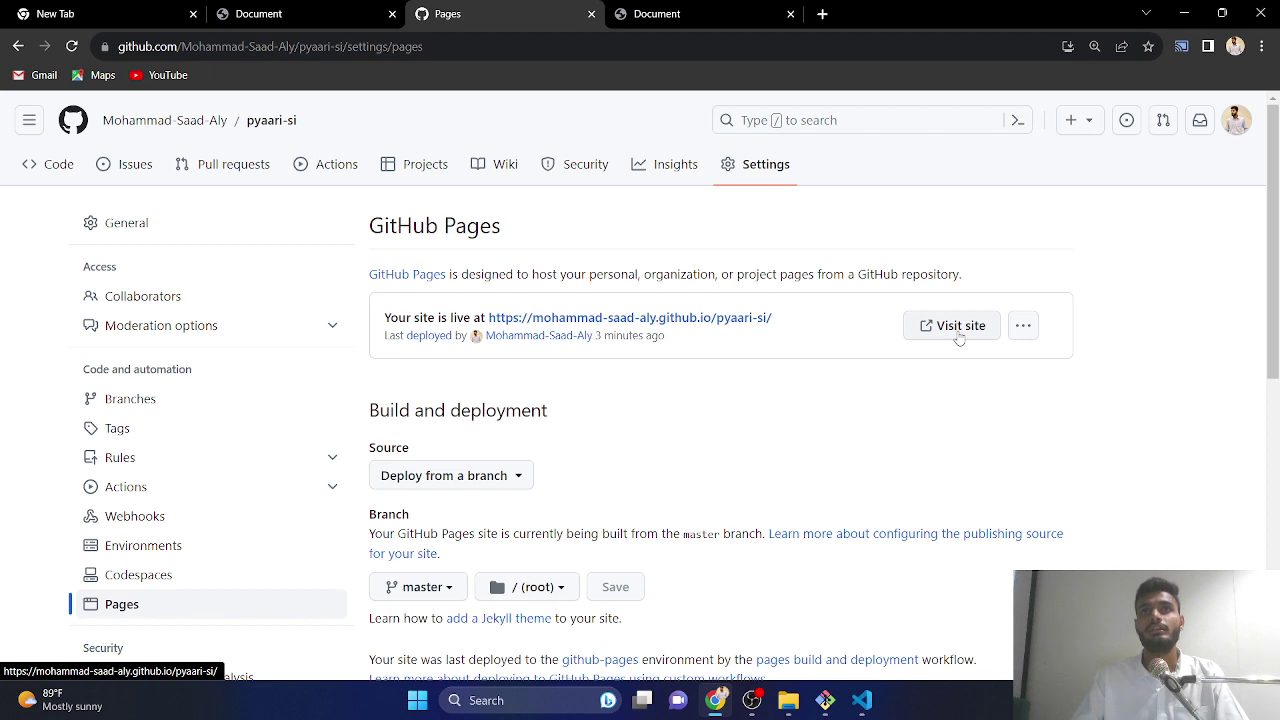
- Open the account's repositories list from the owner profile, then switch to the live site tab
mouse_move(120, 131)
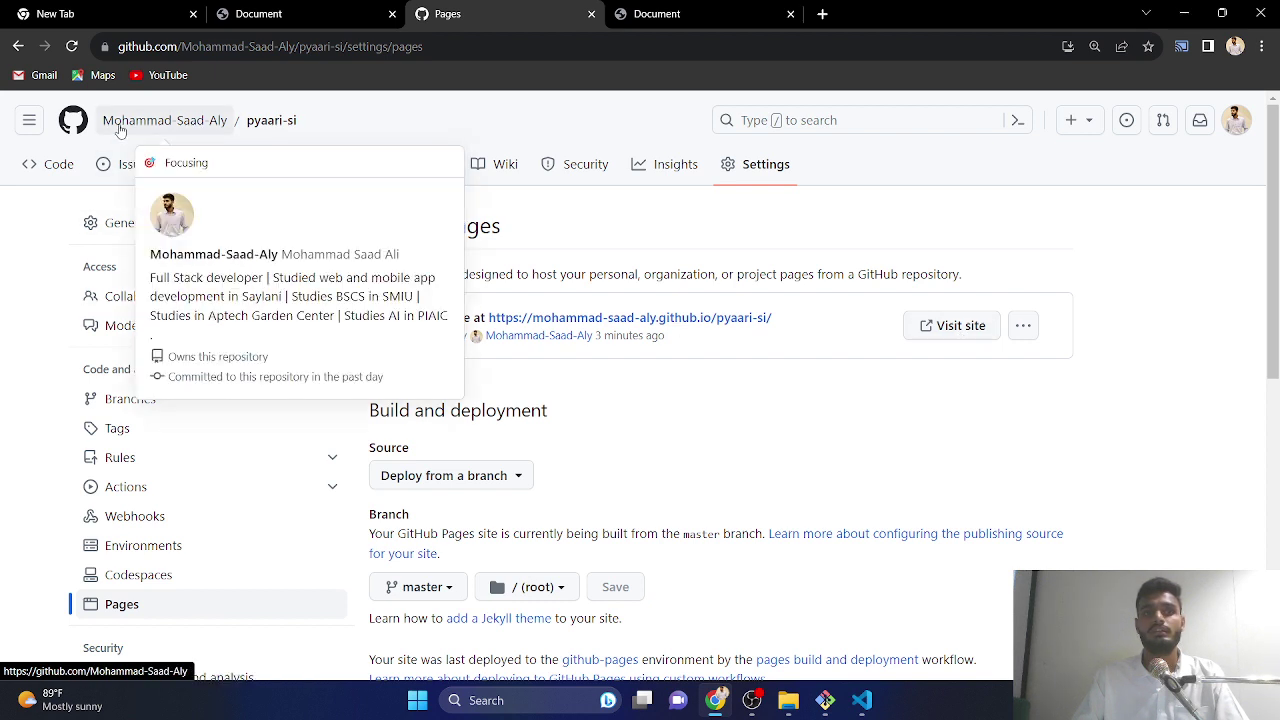
left_click(118, 130)
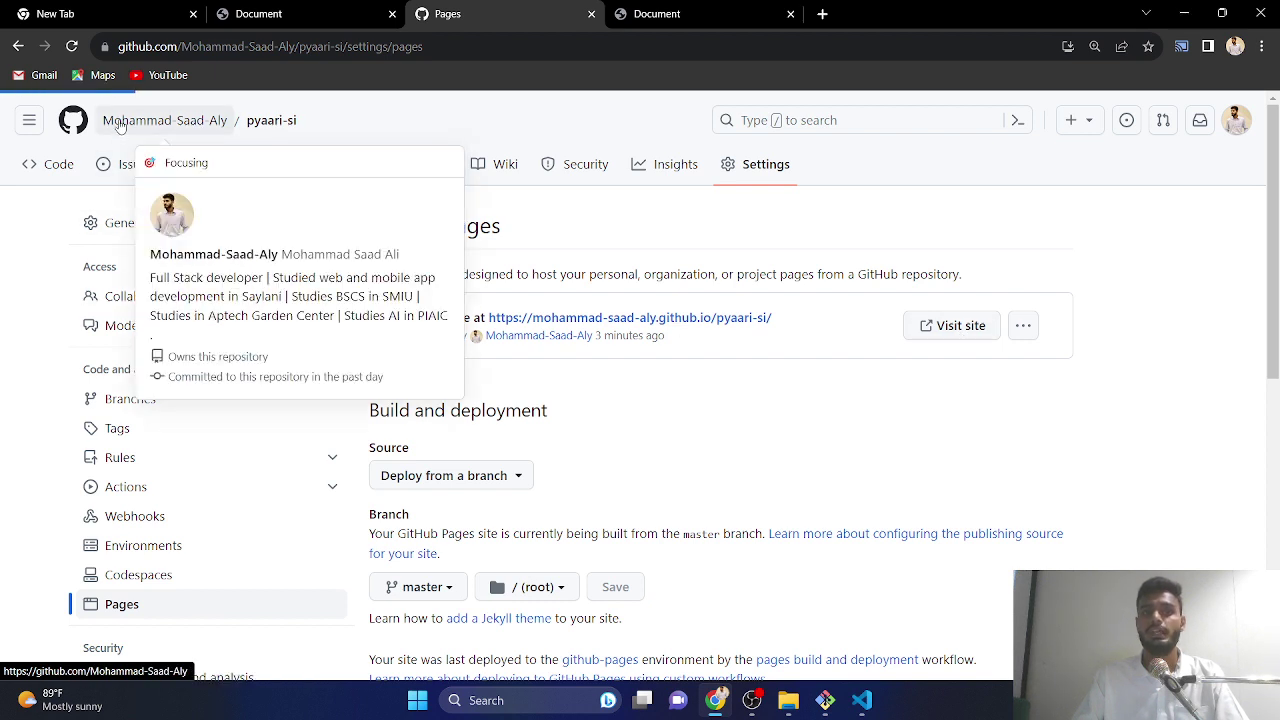
left_click(175, 170)
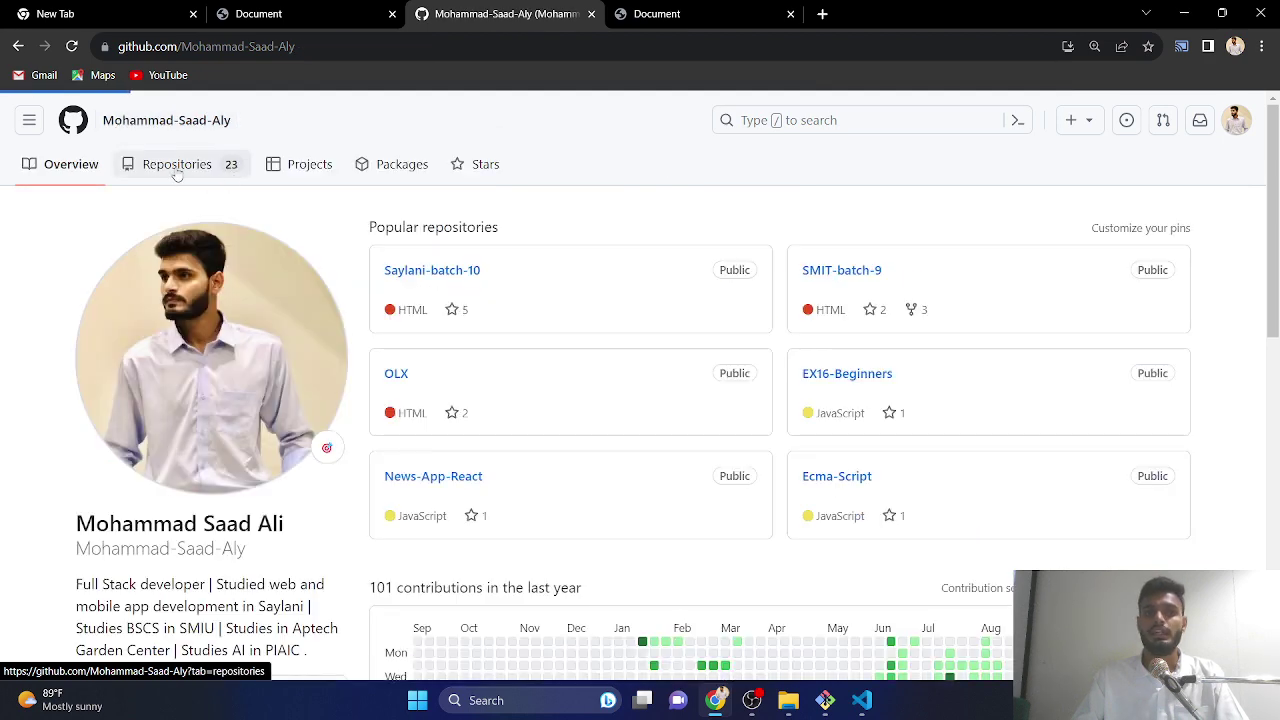
left_click(618, 18)
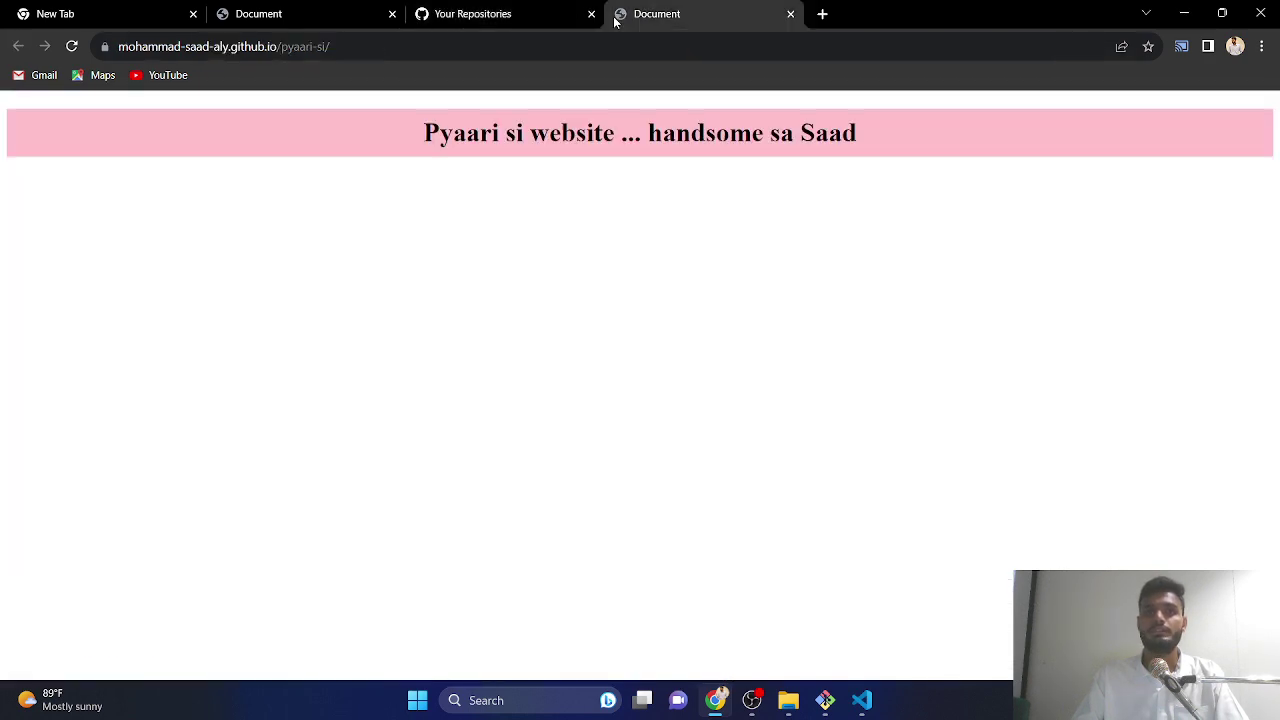
- Reload the live site until the heading reads 'Pyaari si website ... handsome', then select and deselect it
left_click(71, 47)
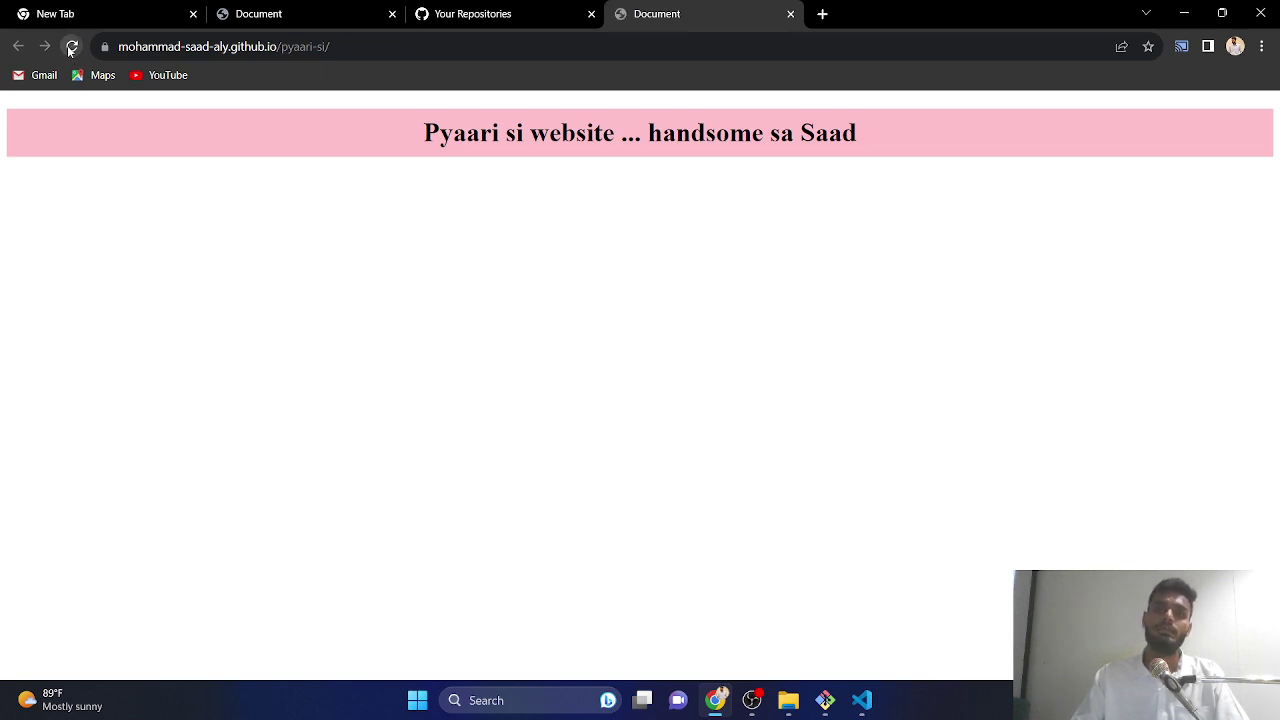
left_click(71, 47)
left_click(71, 47)
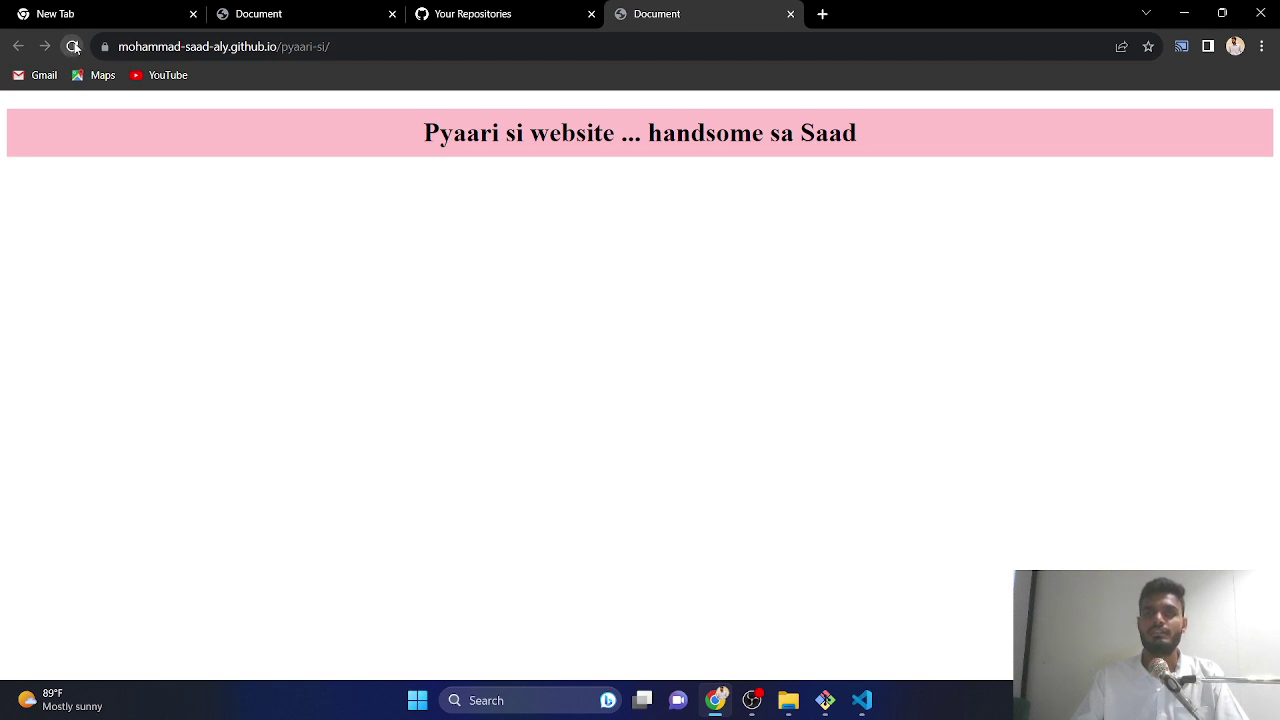
left_click(72, 47)
left_click(74, 48)
left_click(74, 47)
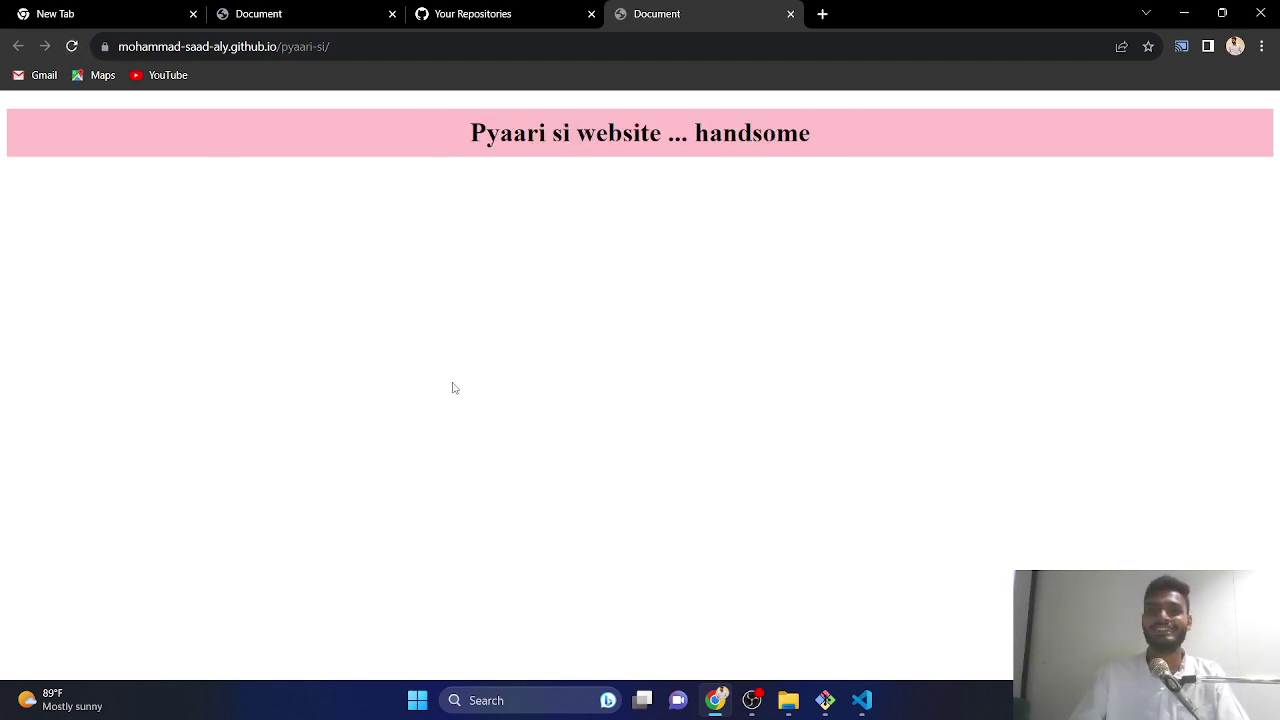
left_click_drag(1034, 133, 294, 75)
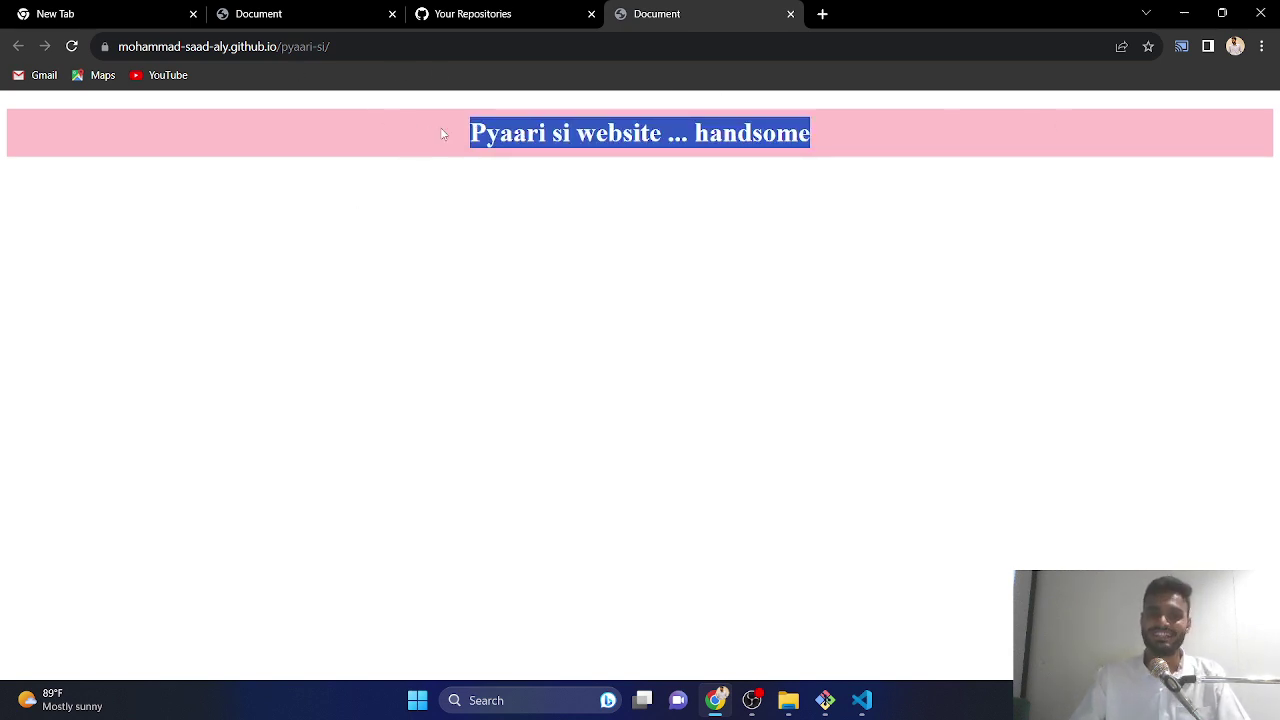
left_click(745, 166)
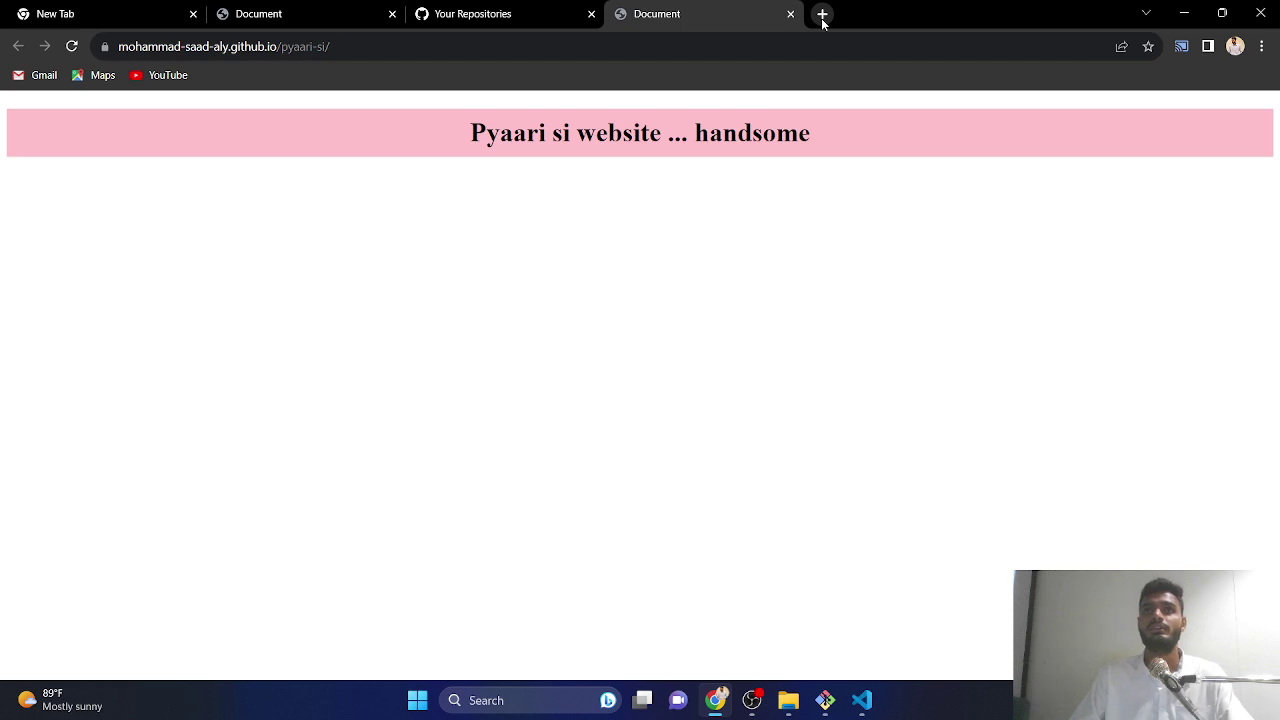
- Search Google for 'npm surger hosting' in a new tab
left_click(822, 16)
type("npm")
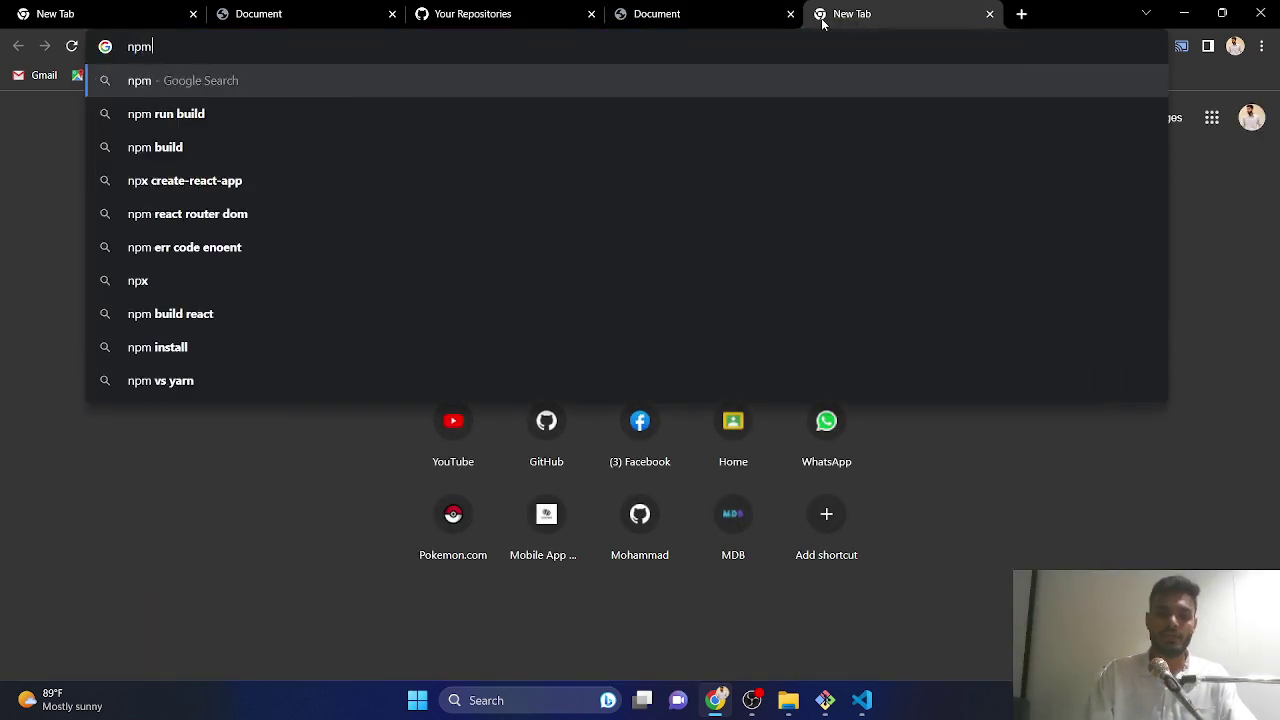
type(" surger hso")
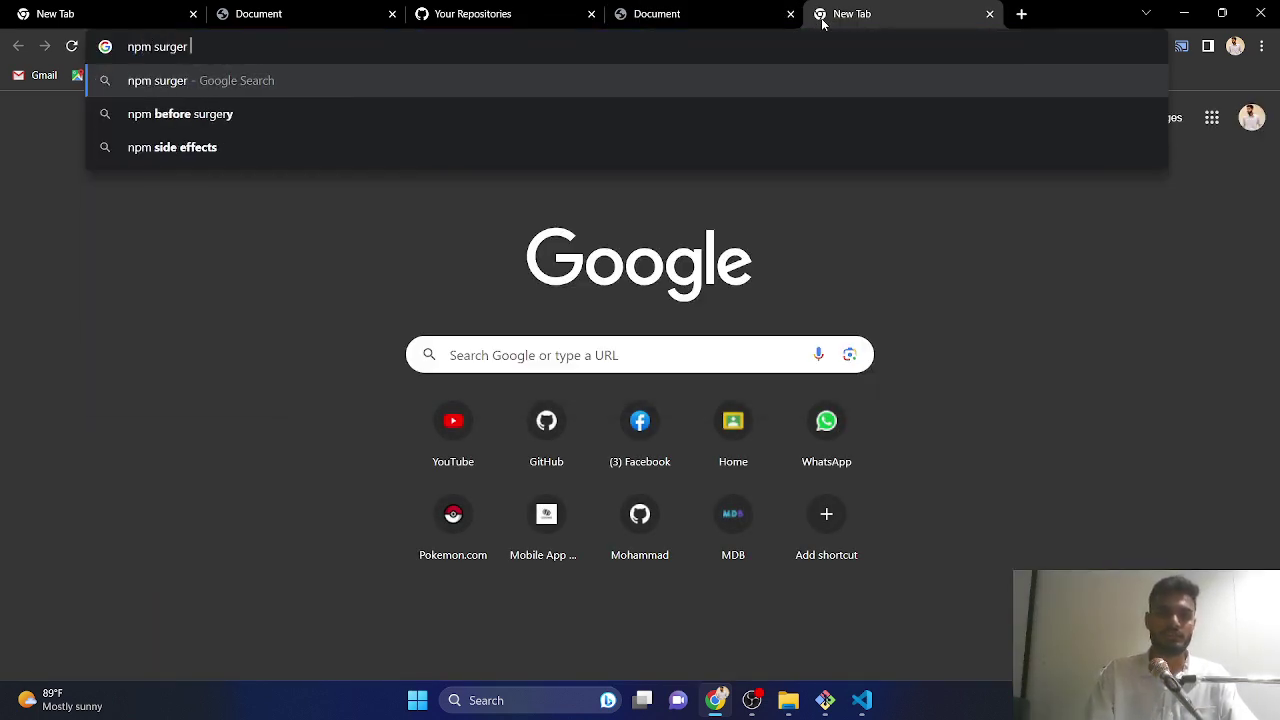
key("BackSpace")
key("BackSpace")
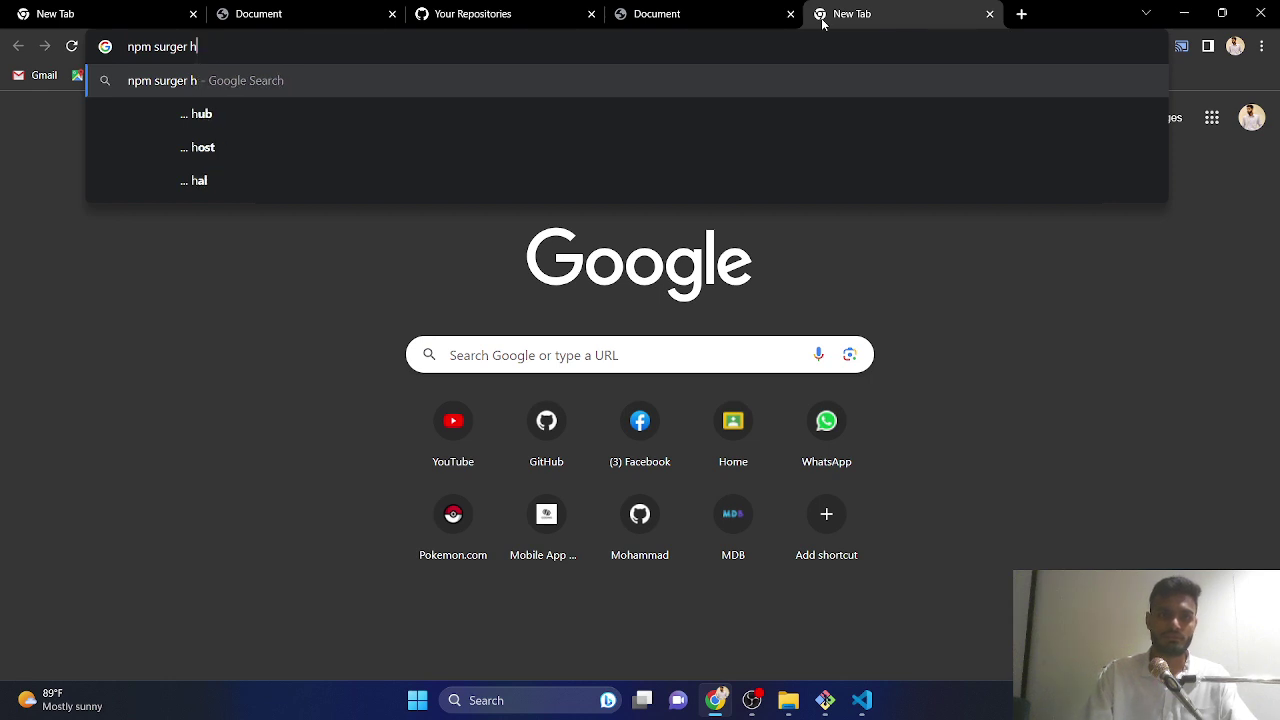
type("osting")
key("Return")
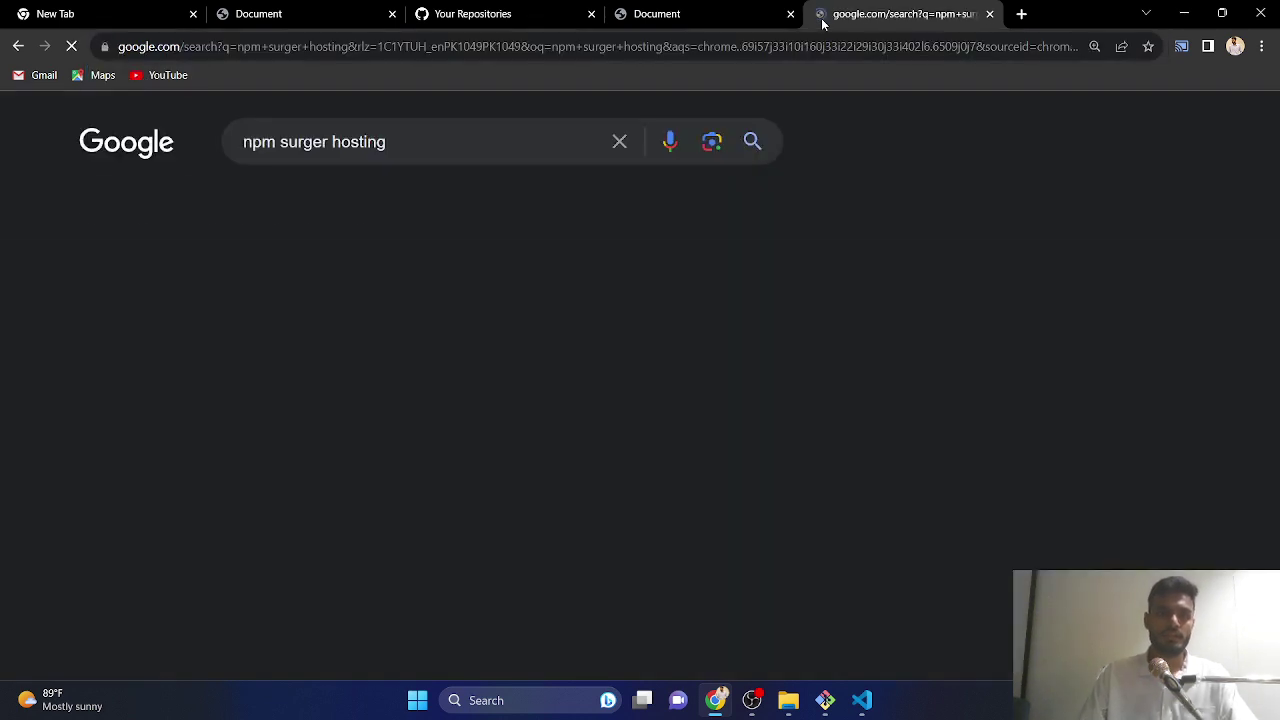
scroll(183, 440, "down", 3)
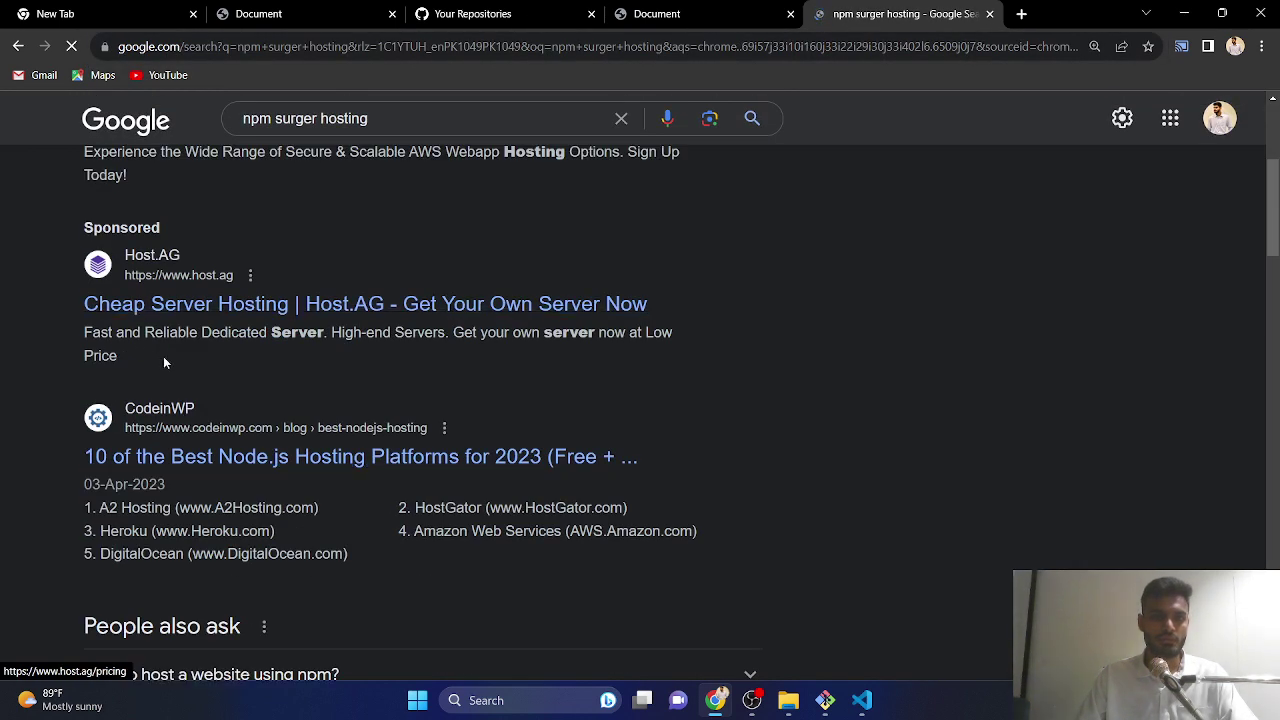
scroll(240, 352, "up", 3)
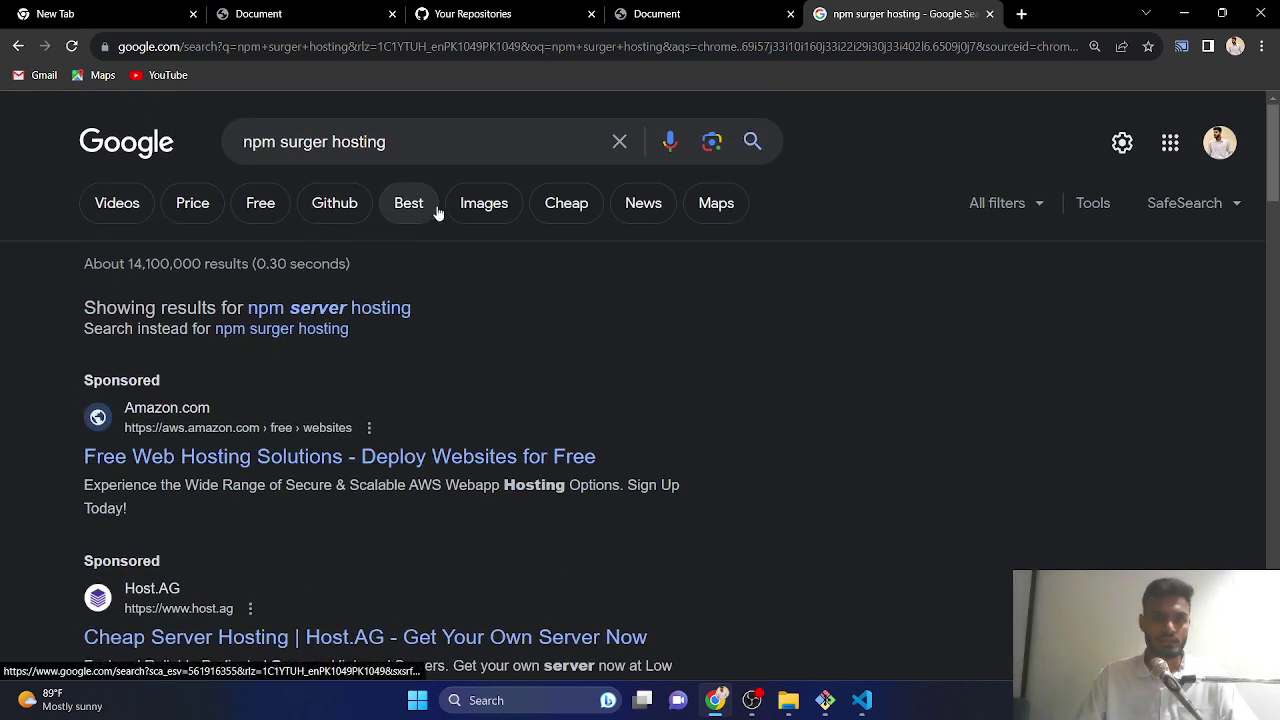
- Show image results, change the query to npm surgehosting, and preview the Getting started with Surge image
left_click(485, 208)
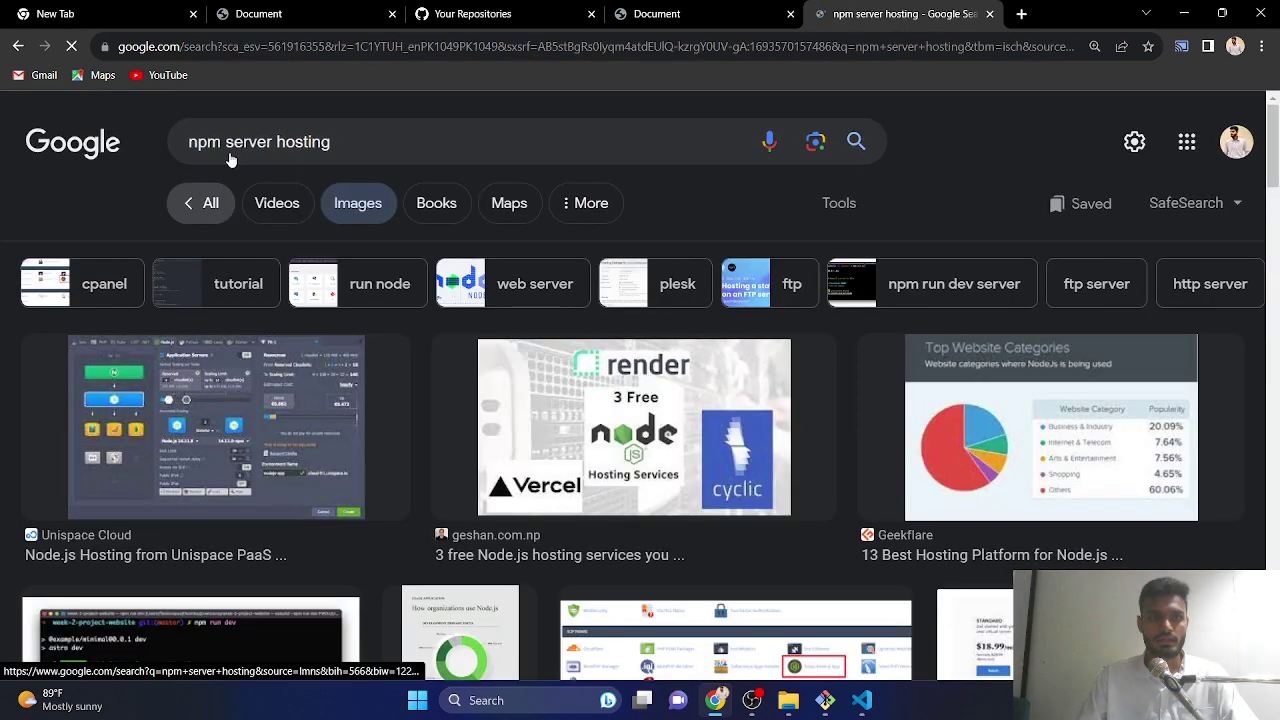
double_click(242, 142)
type("surge")
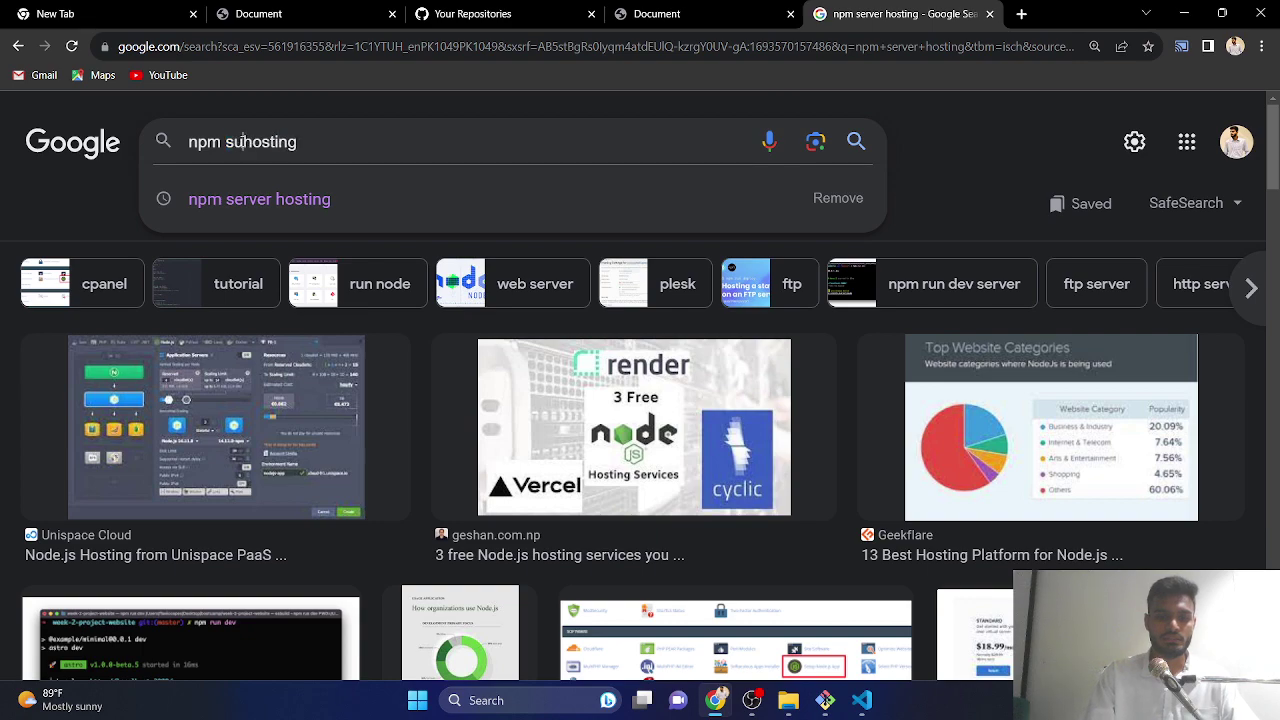
key("Return")
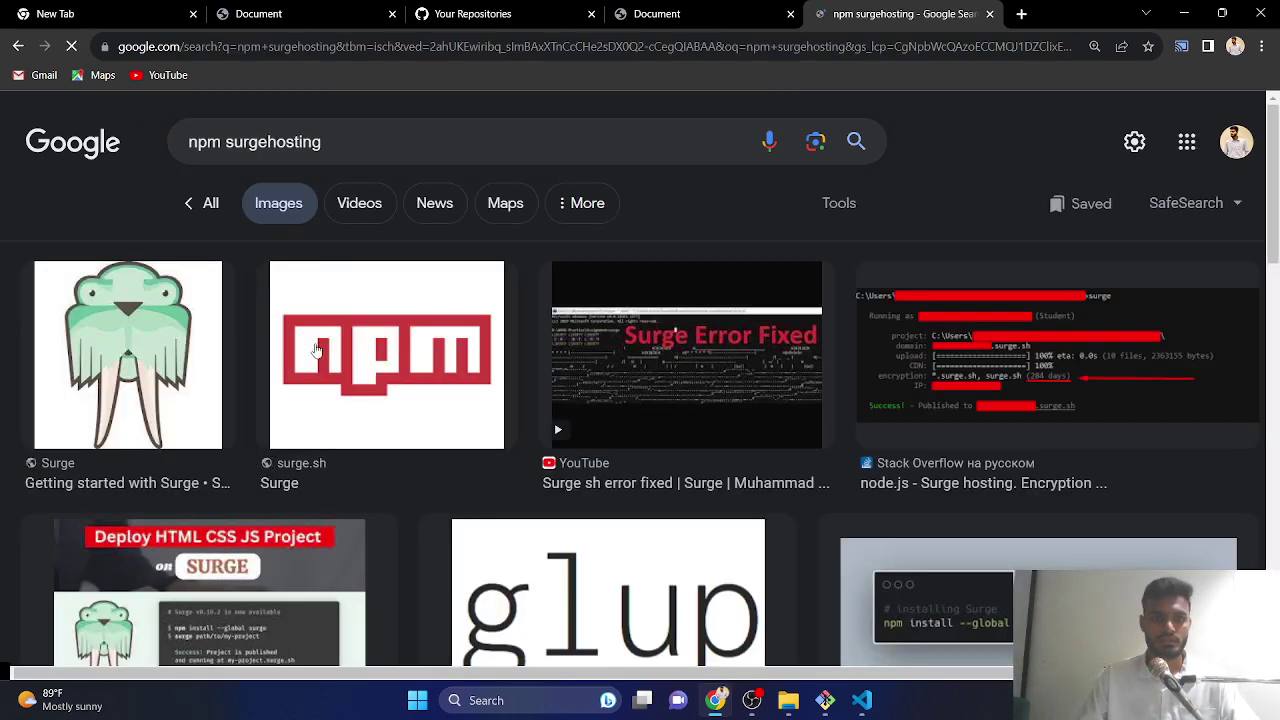
scroll(751, 408, "down", 3)
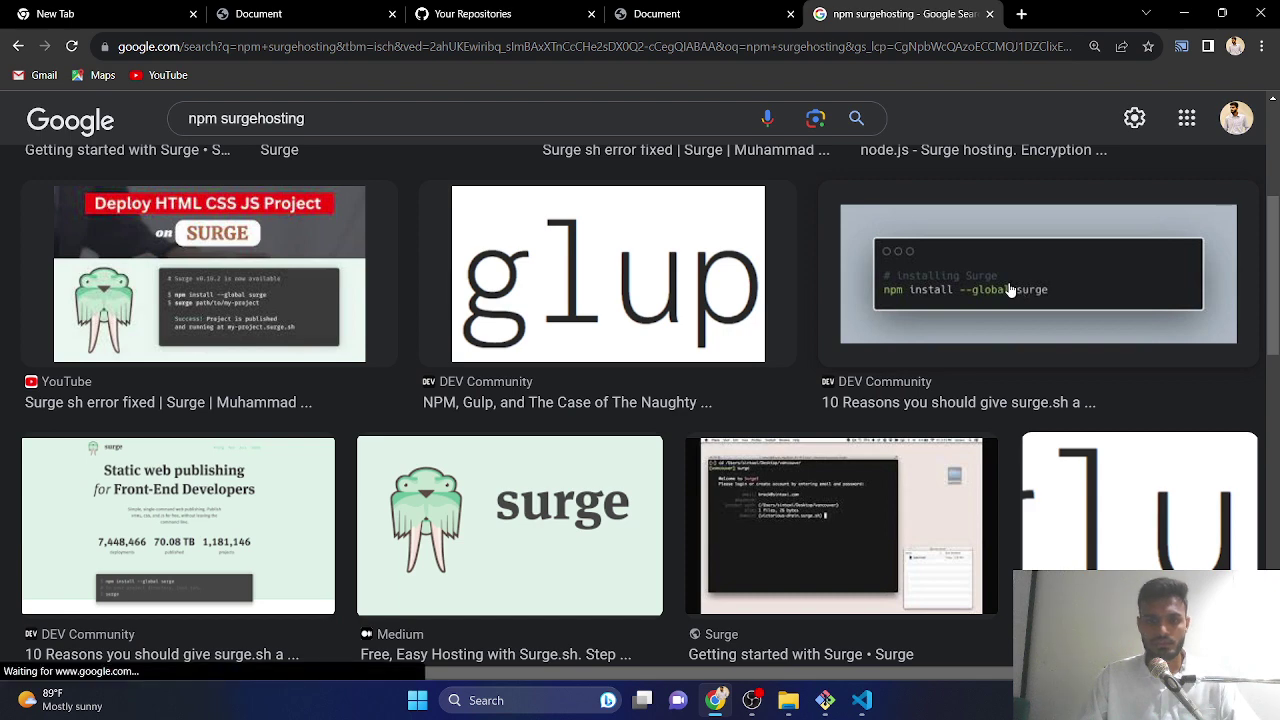
scroll(1018, 288, "down", 3)
left_click(745, 182)
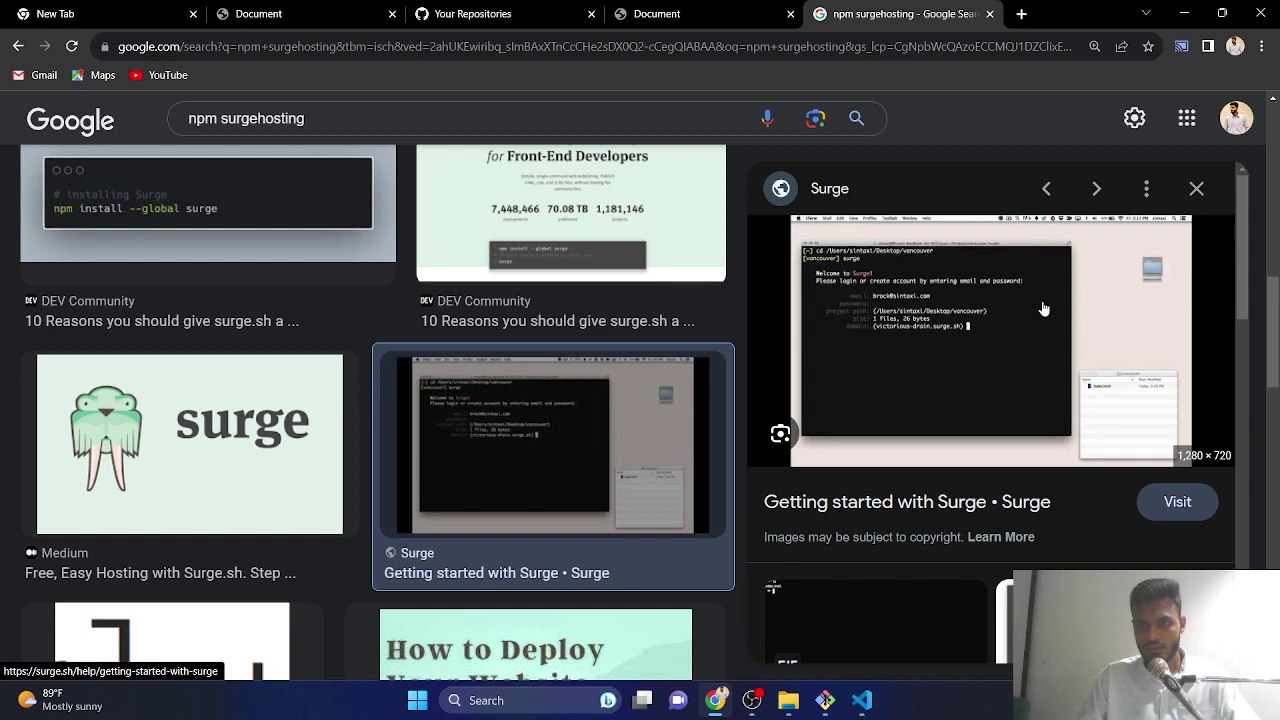
scroll(679, 374, "down", 3)
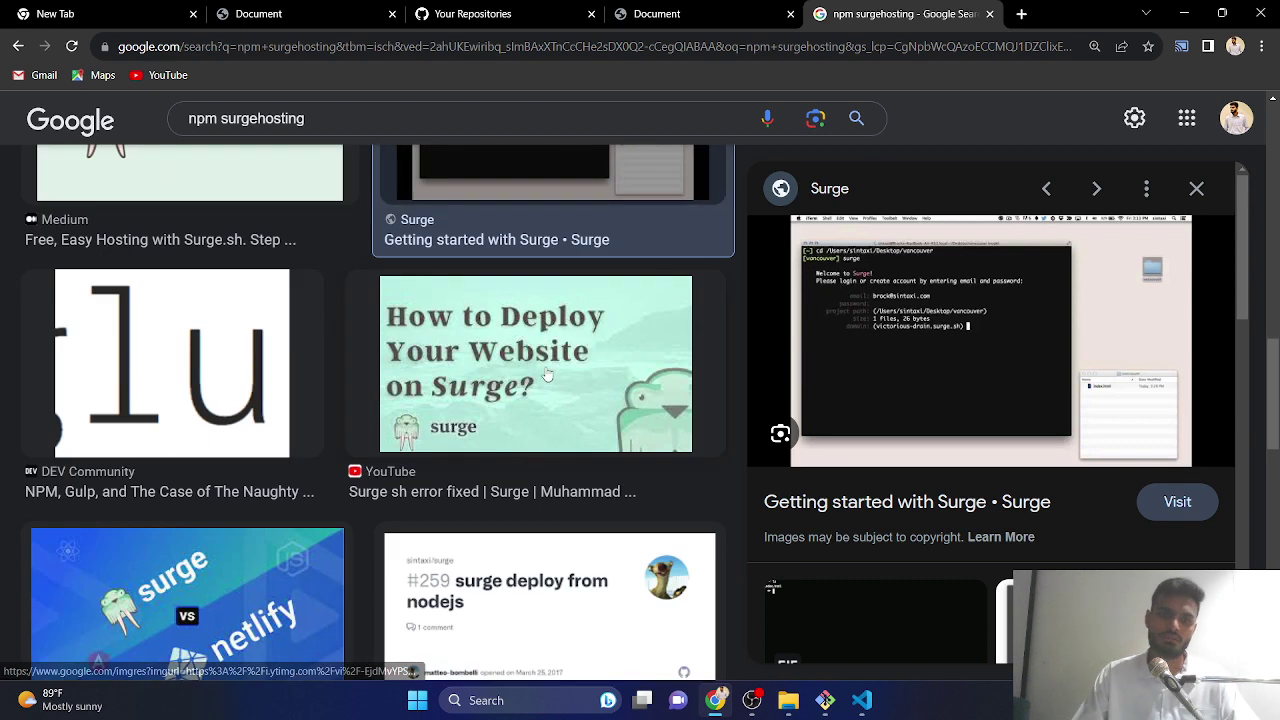
scroll(547, 375, "down", 3)
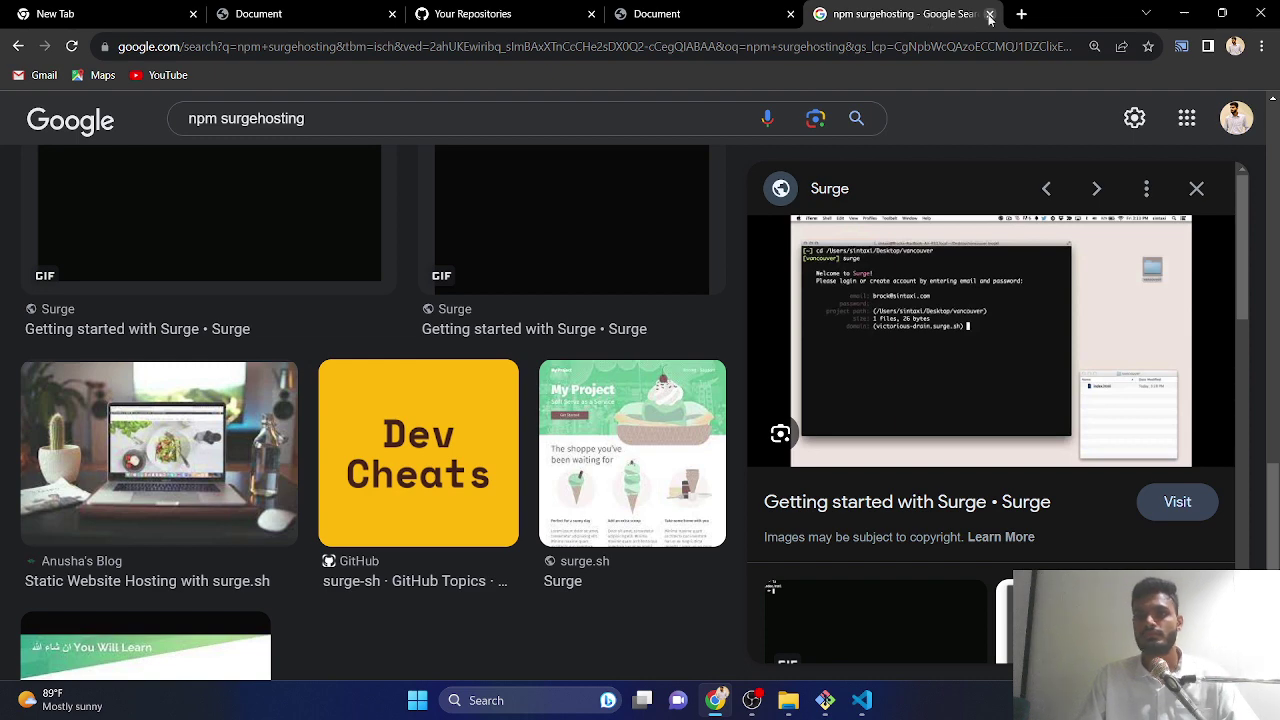
- Close the Surge image tab and search Google for 'firebas' in a new tab
left_click(989, 14)
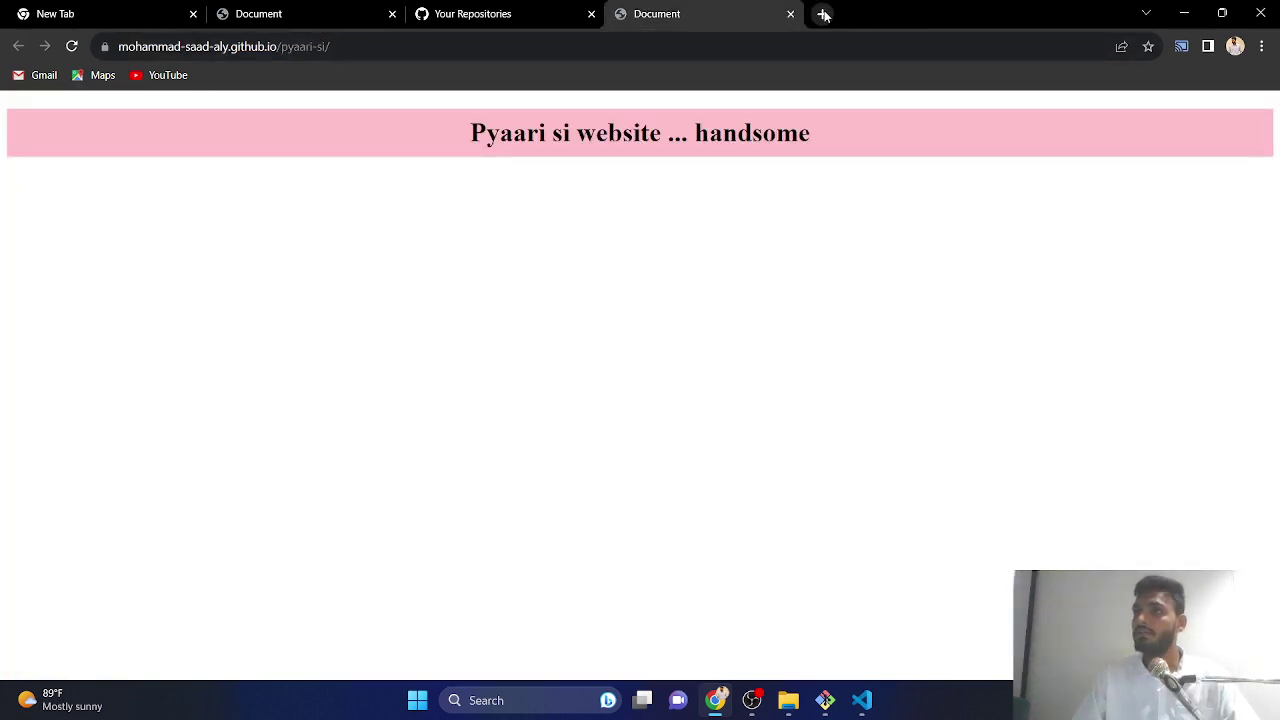
left_click(821, 14)
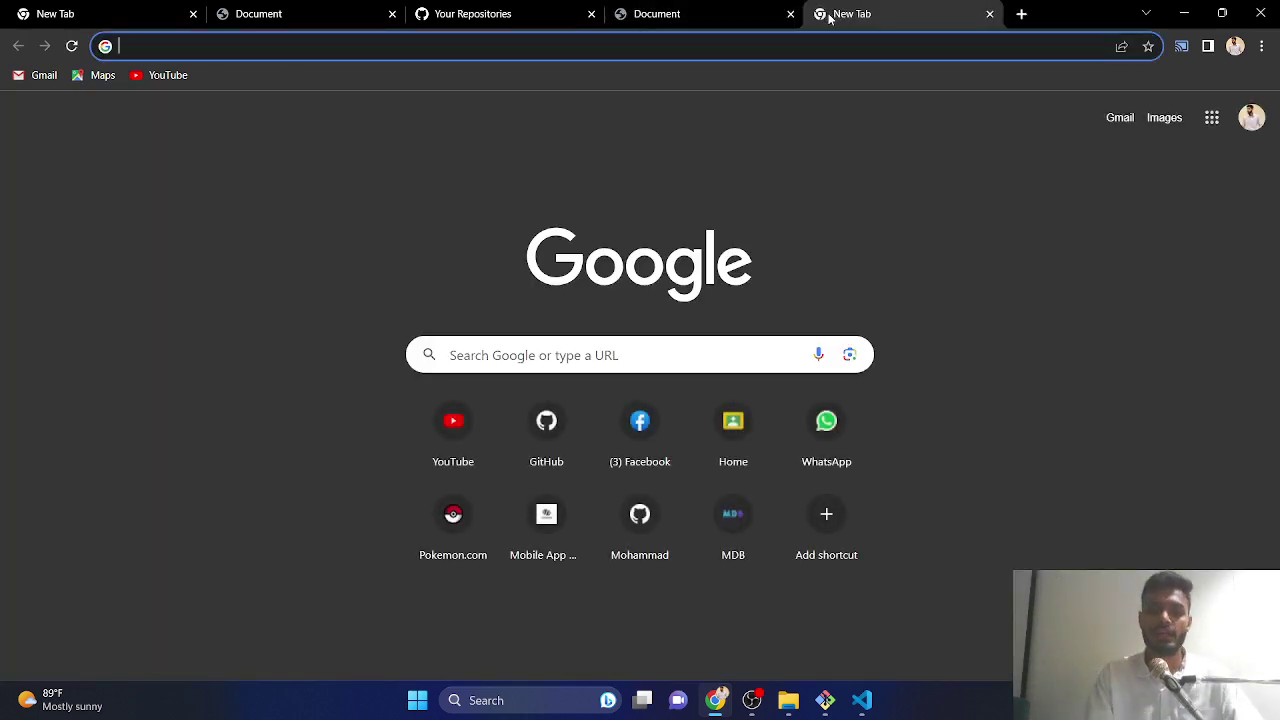
type("firebas")
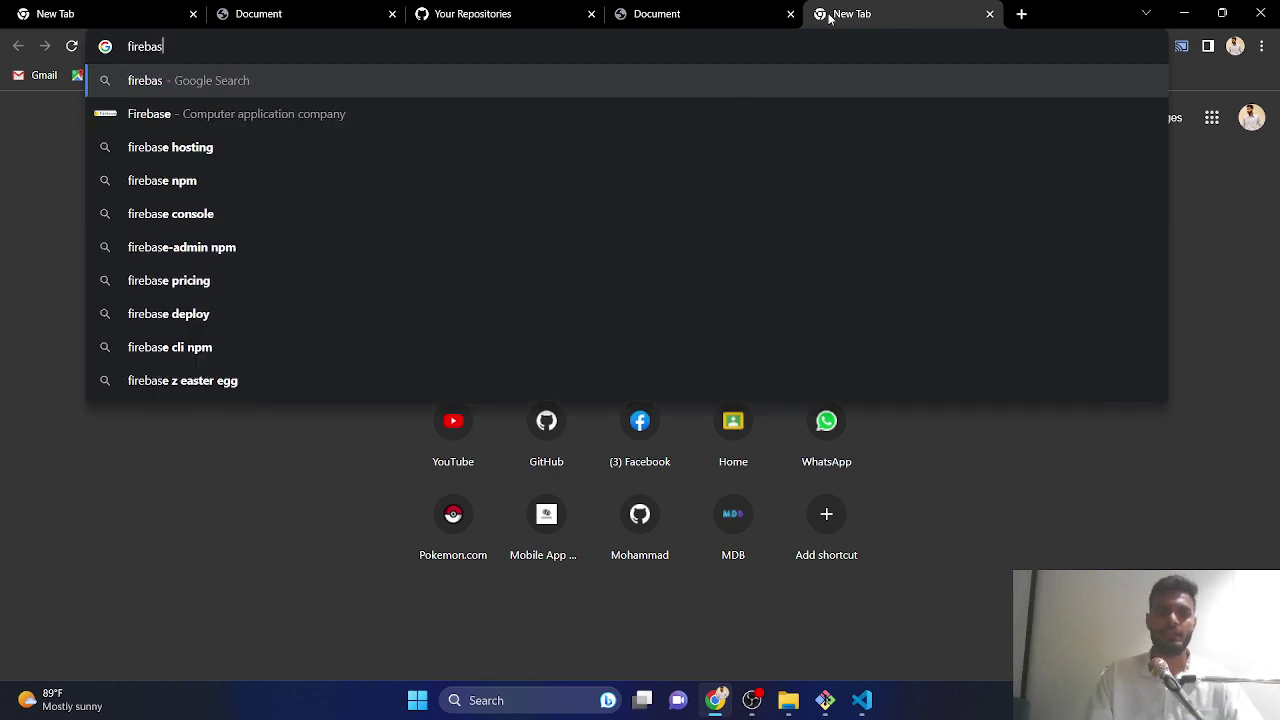
key("Return")
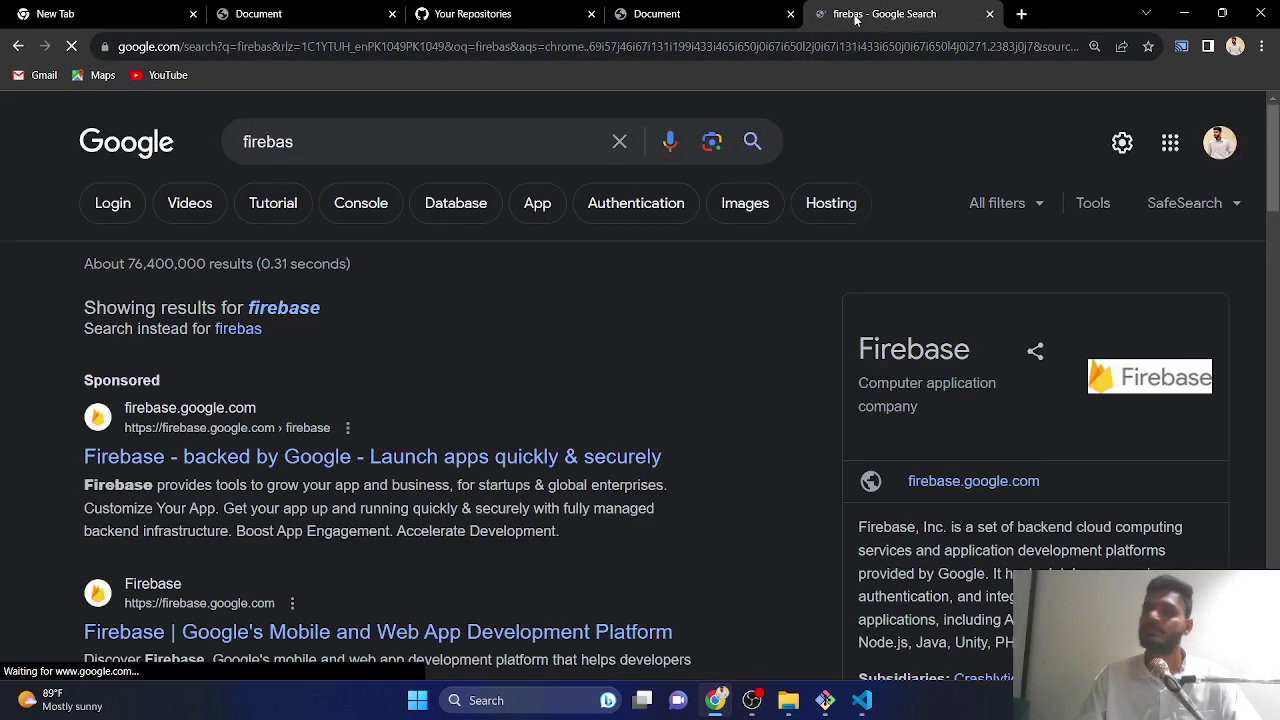
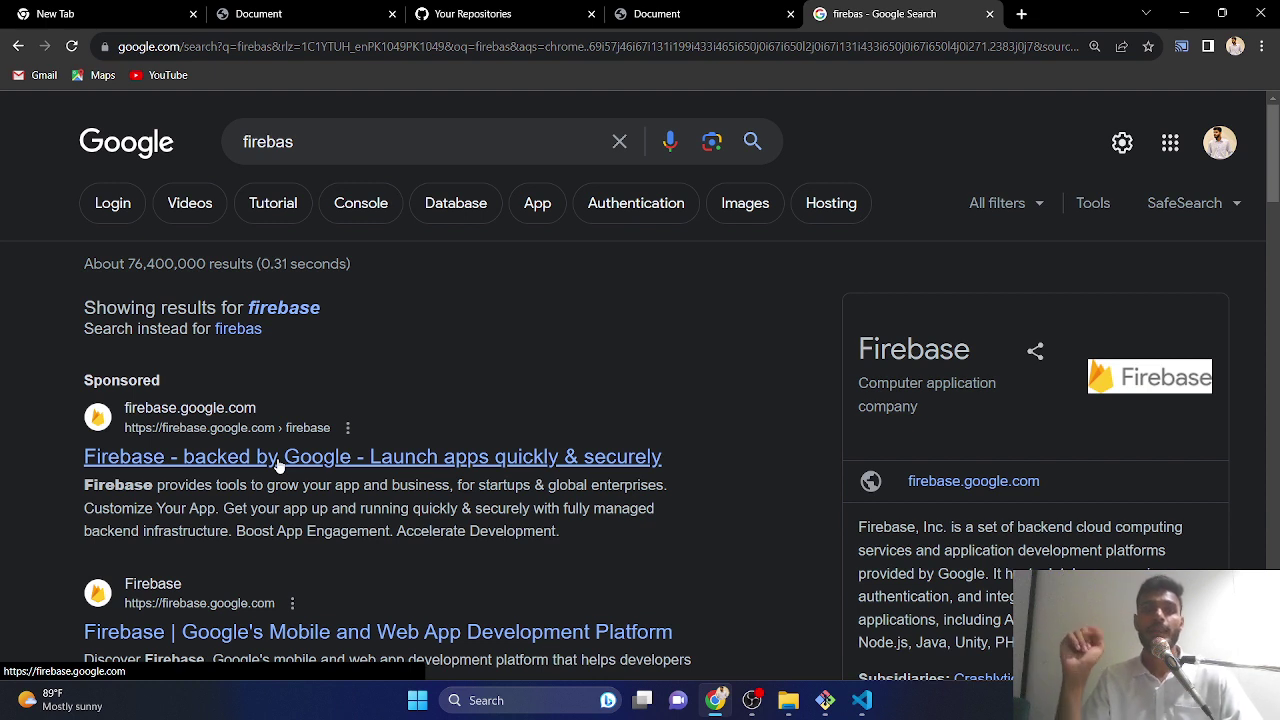
- Open the sponsored 'Firebase - backed by Google' result from the Google search
left_click(303, 460)
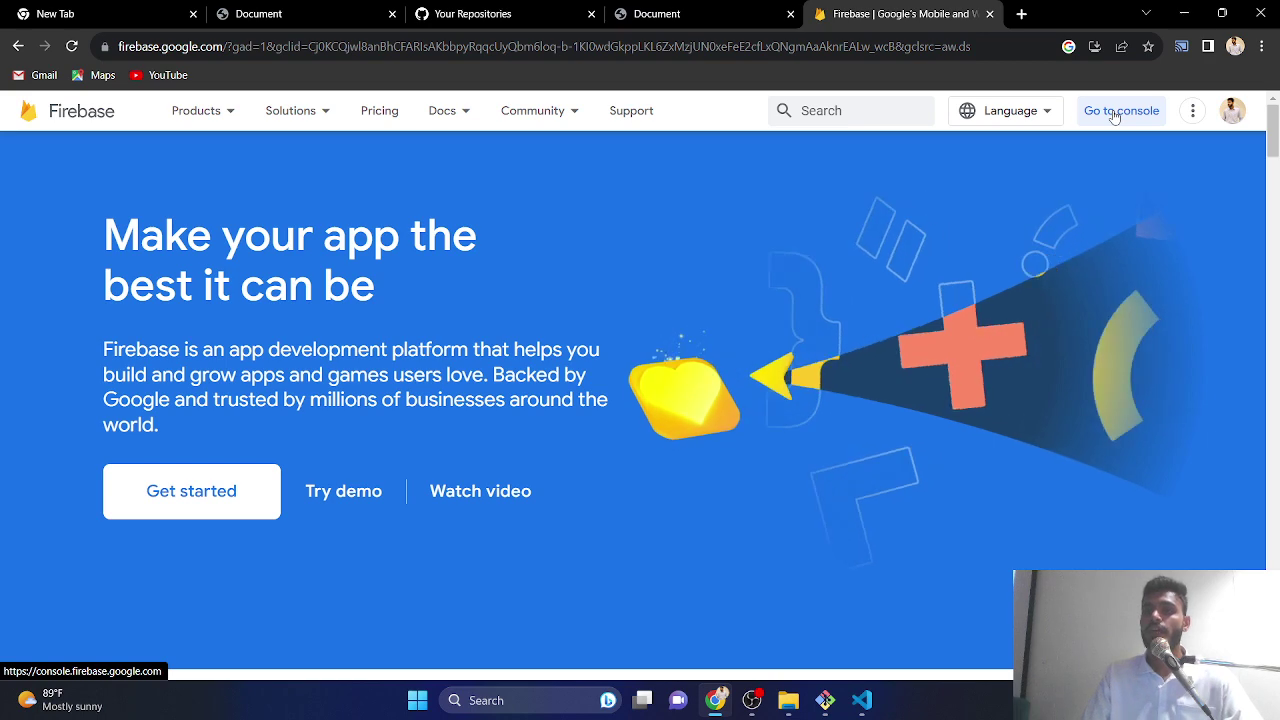
- Go to the Firebase console, review recent projects, and choose Add project
left_click(1114, 116)
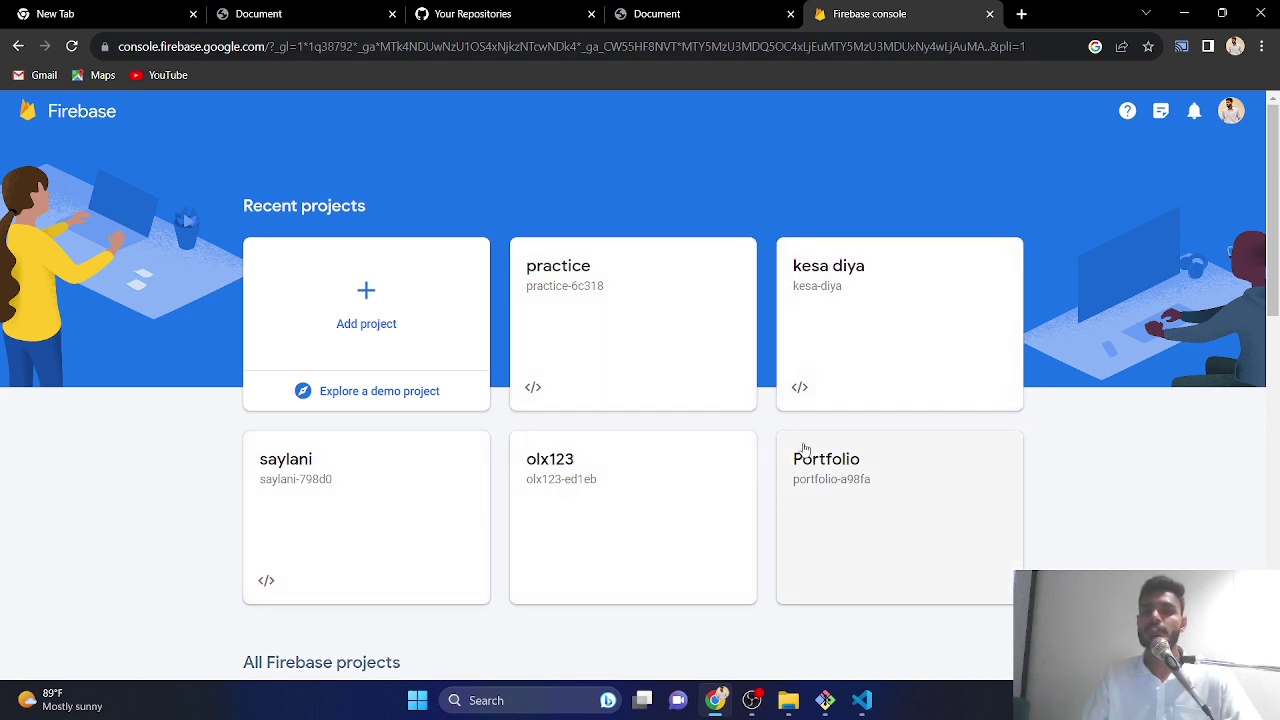
scroll(700, 350, "down", 5)
scroll(703, 363, "up", 5)
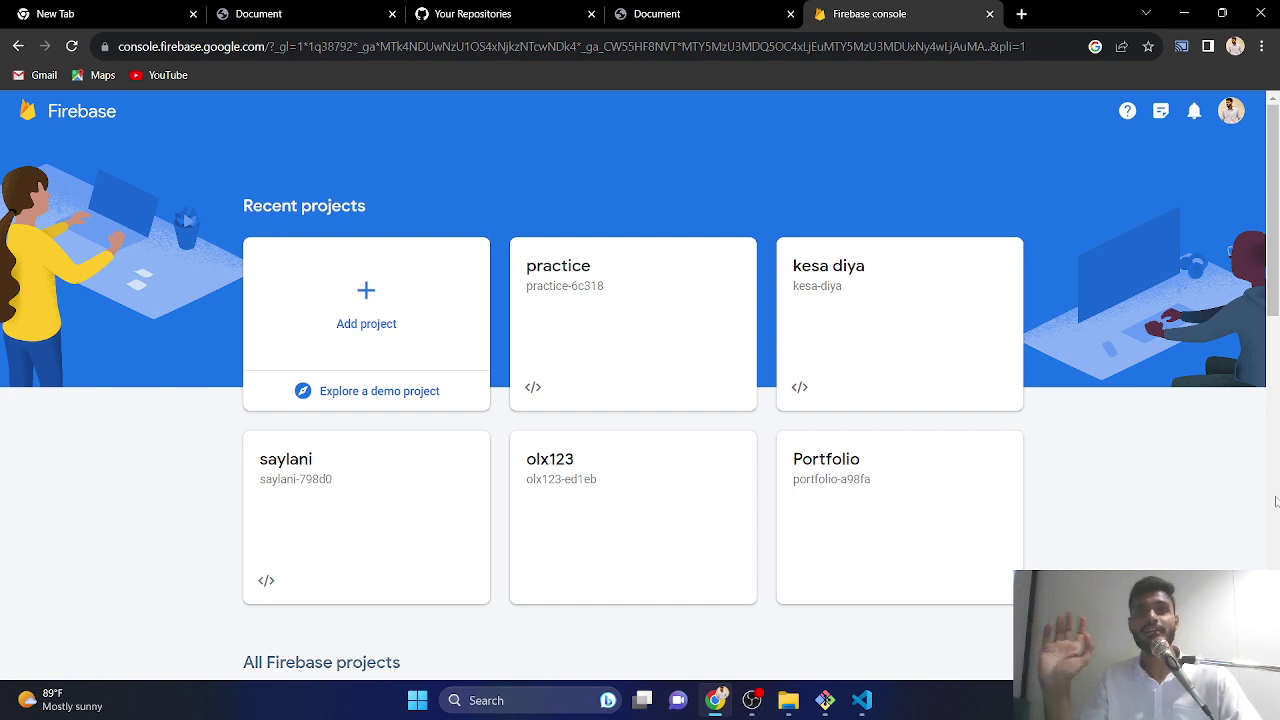
left_click(393, 316)
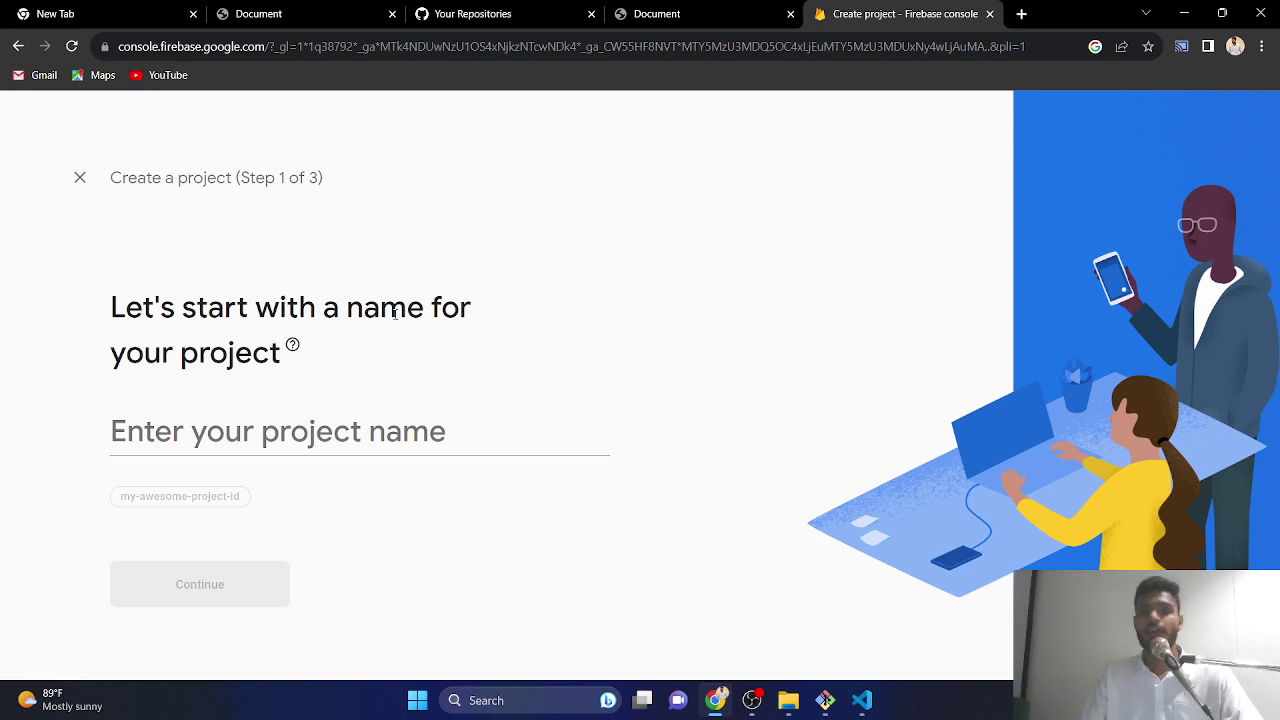
- Name the project 'saylani', link Analytics to Default Account for Firebase, and create it
left_click(330, 435)
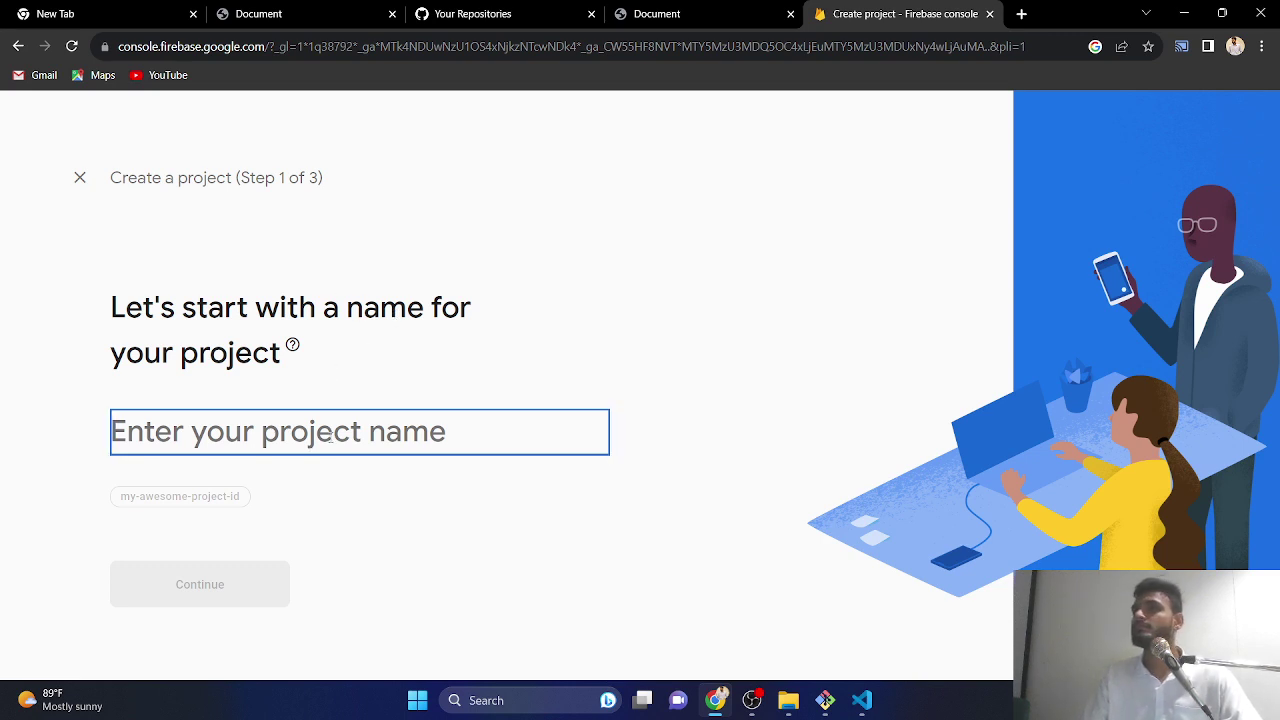
type("saylani")
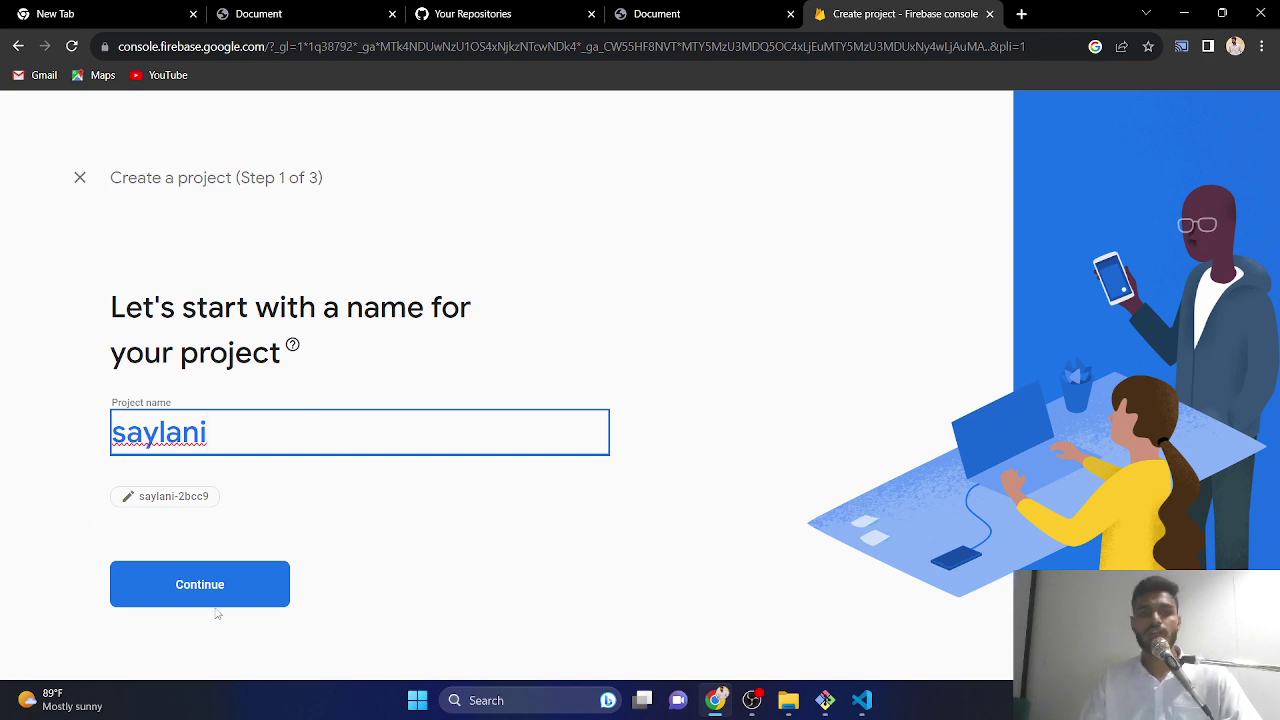
left_click(216, 598)
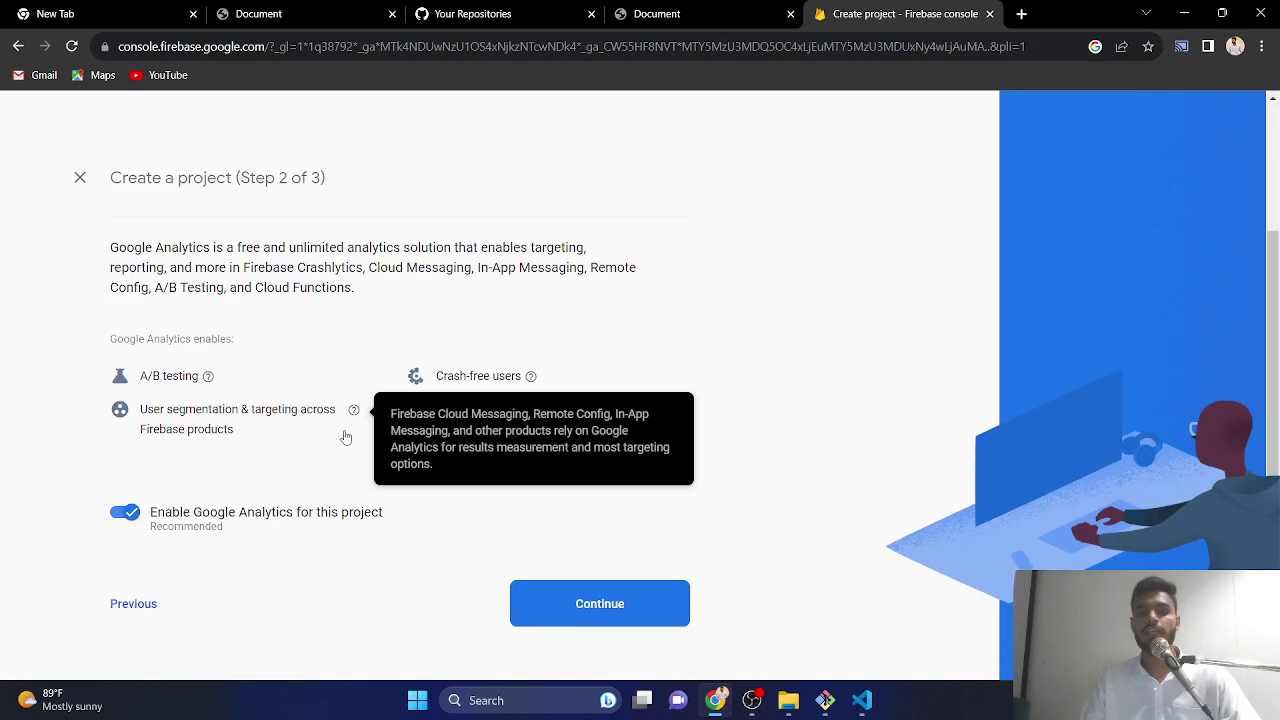
left_click(603, 611)
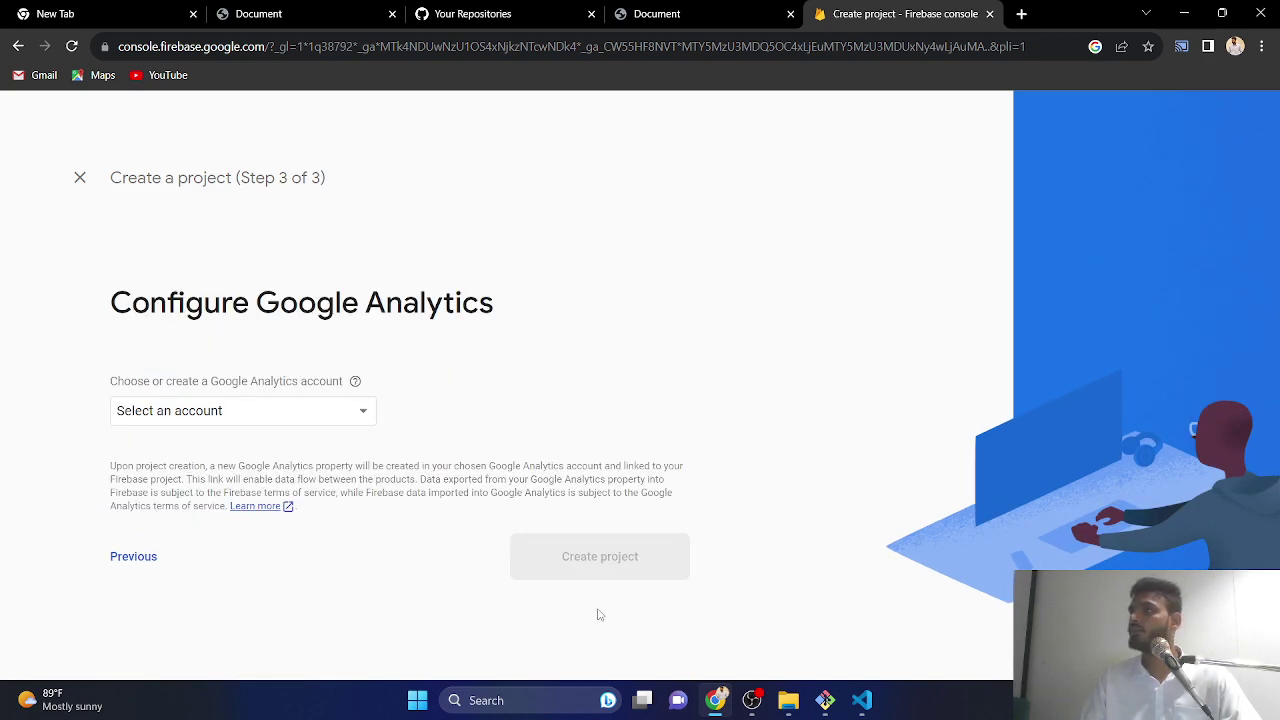
left_click(248, 418)
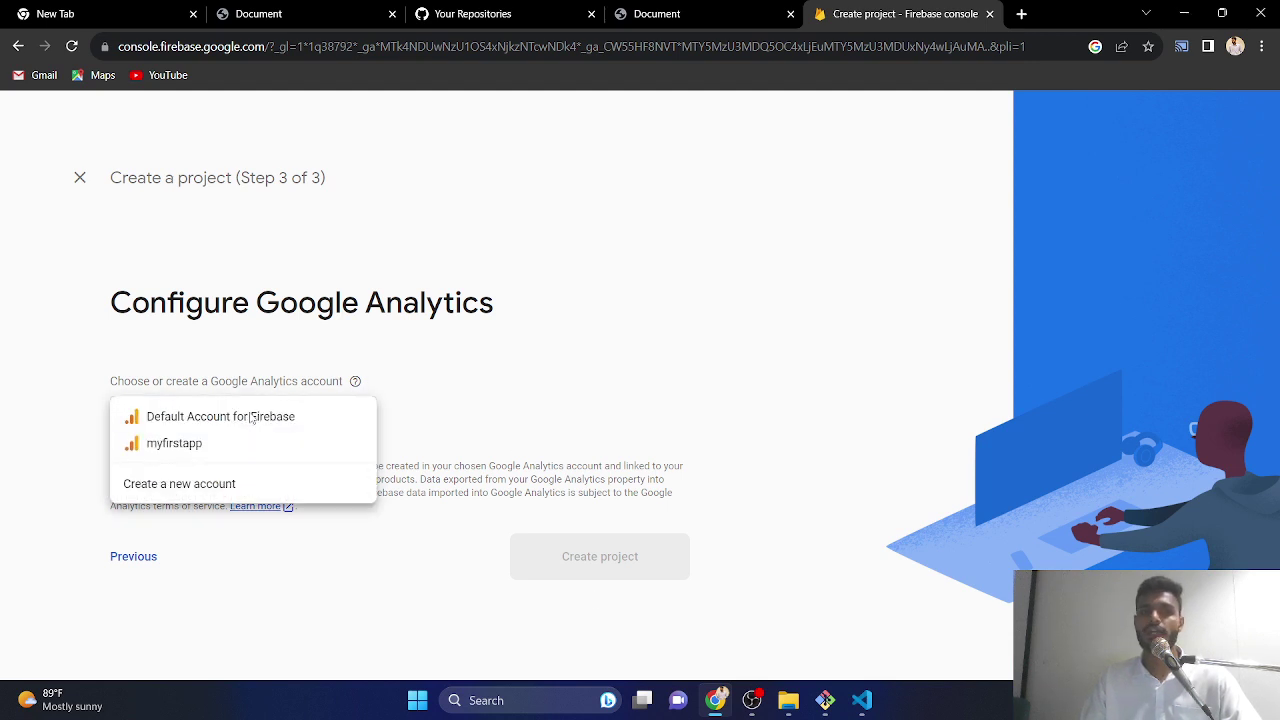
left_click(190, 418)
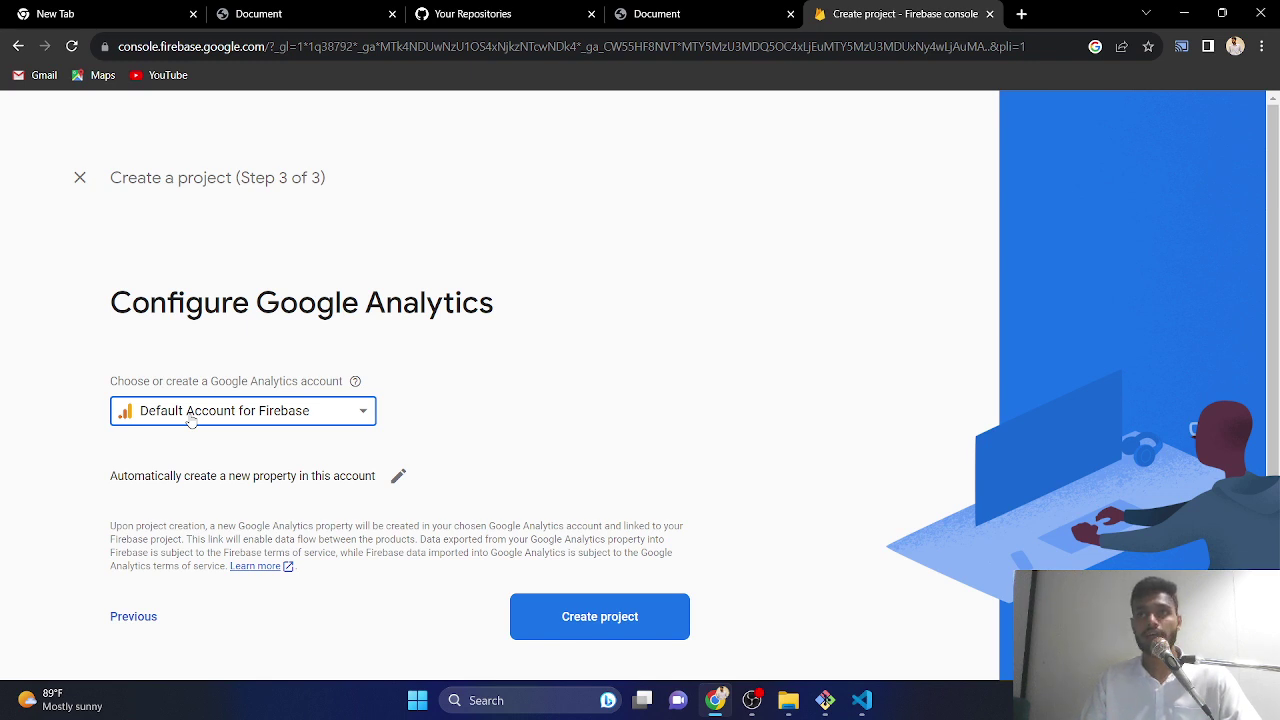
left_click(574, 620)
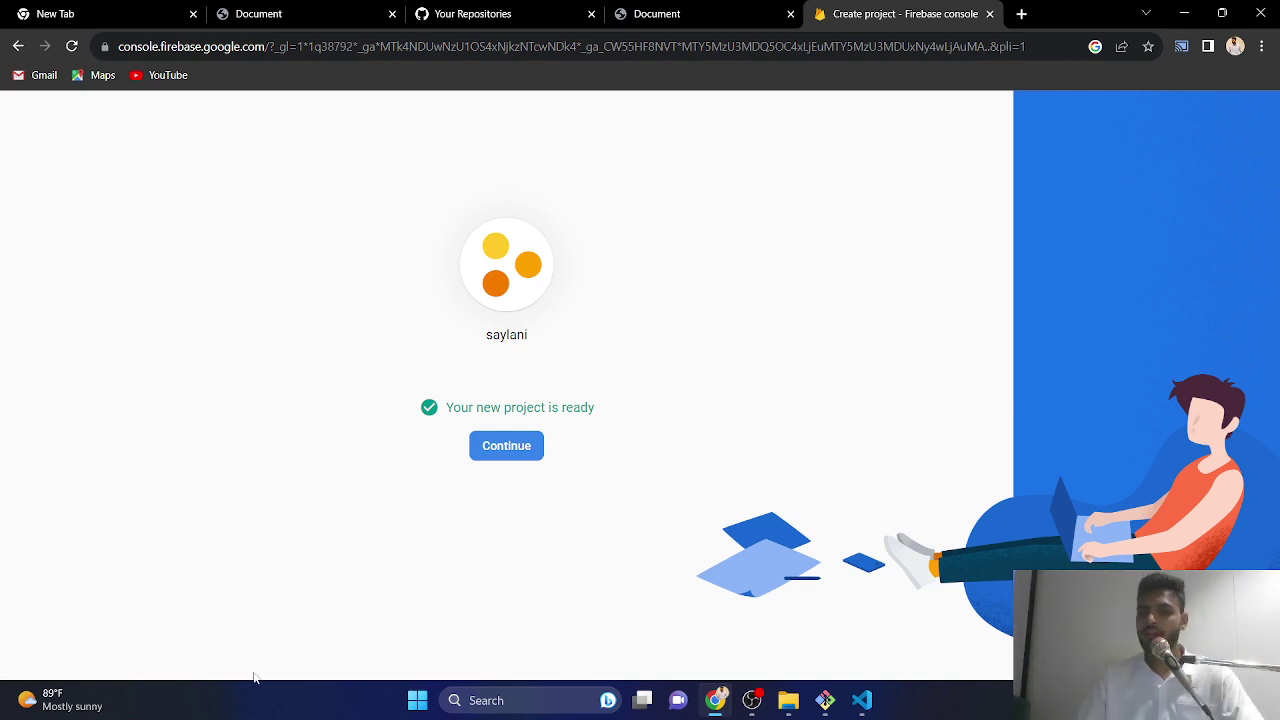
- In the saylani project, run through Build > Hosting's Get started setup to the dashboard
left_click(538, 460)
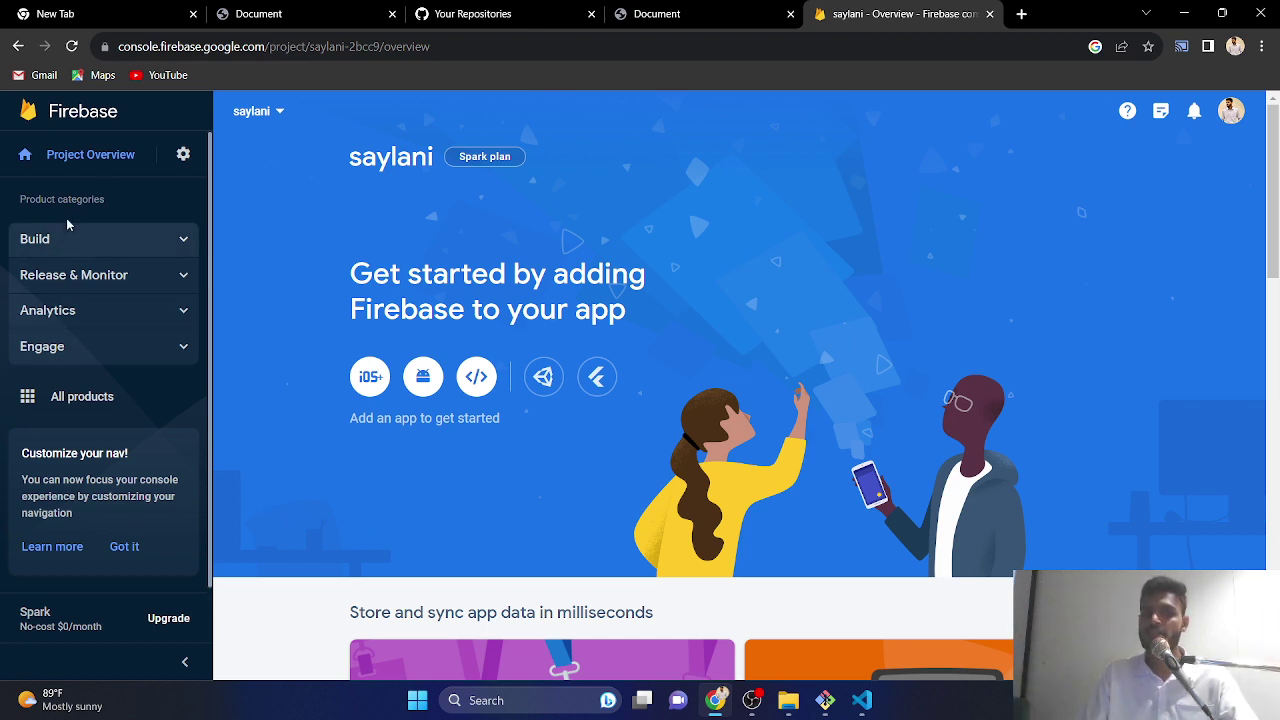
left_click(185, 241)
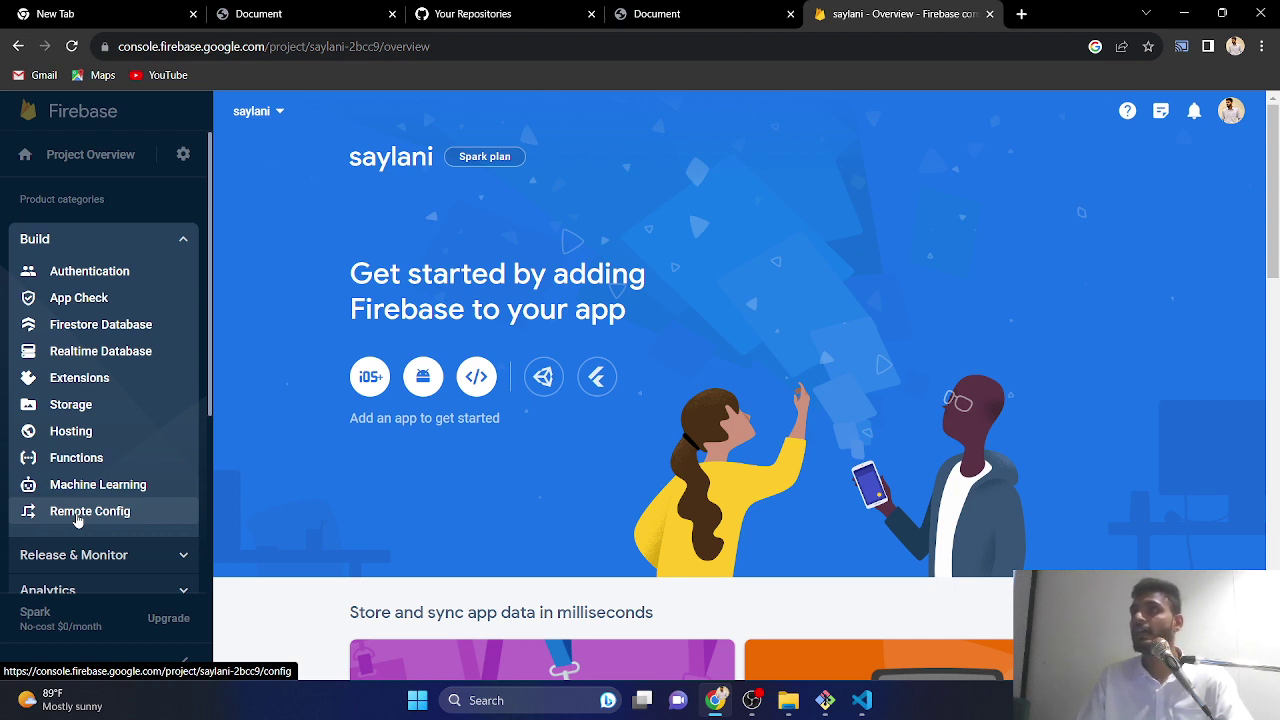
left_click(85, 432)
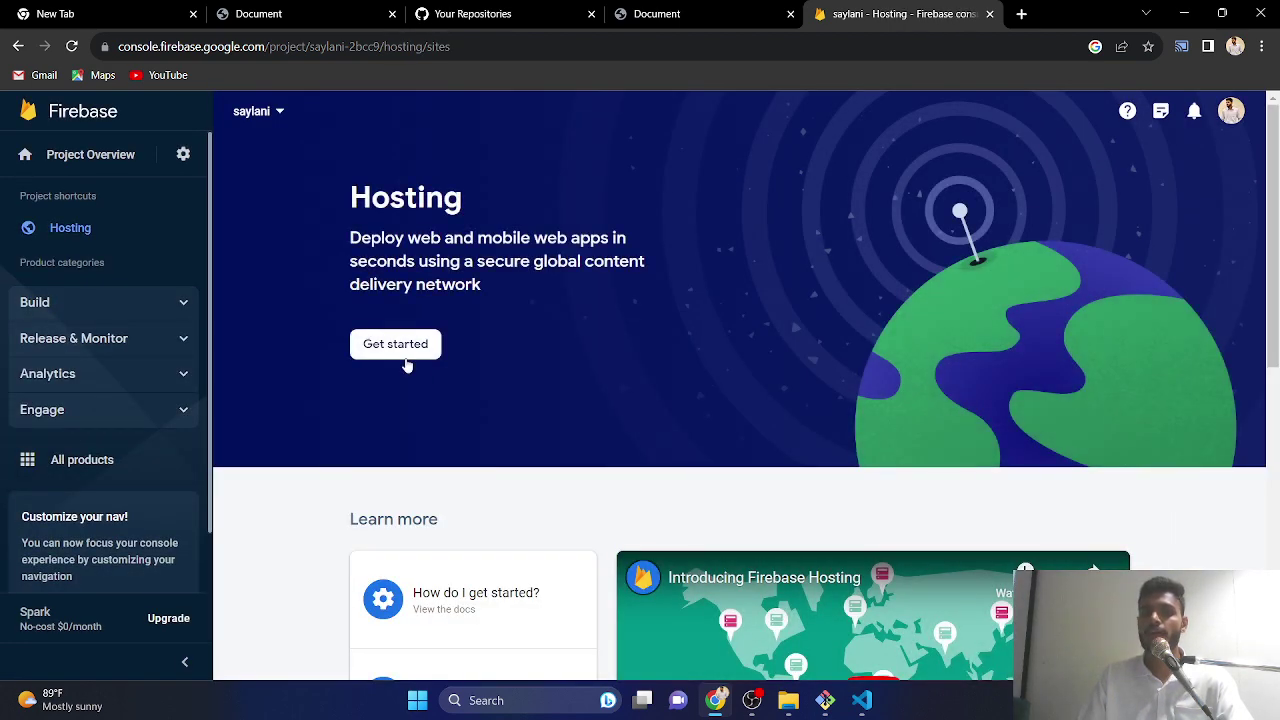
left_click(413, 355)
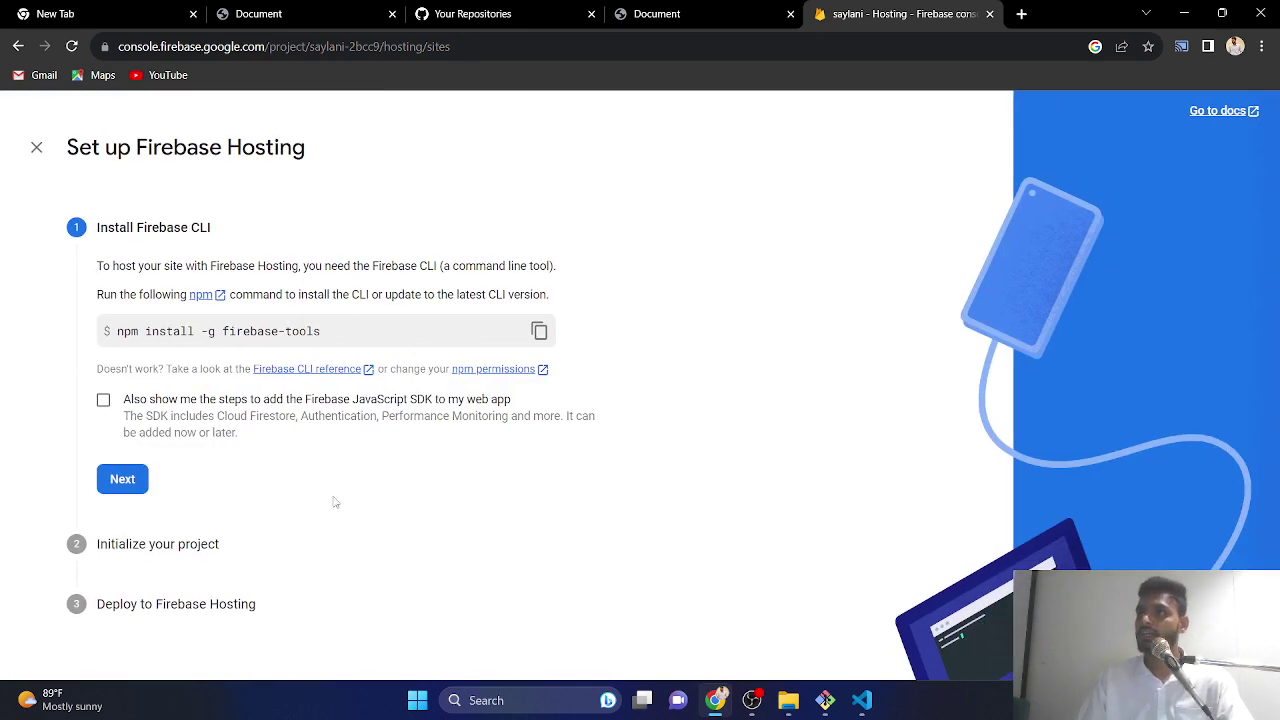
left_click(124, 483)
left_click(128, 555)
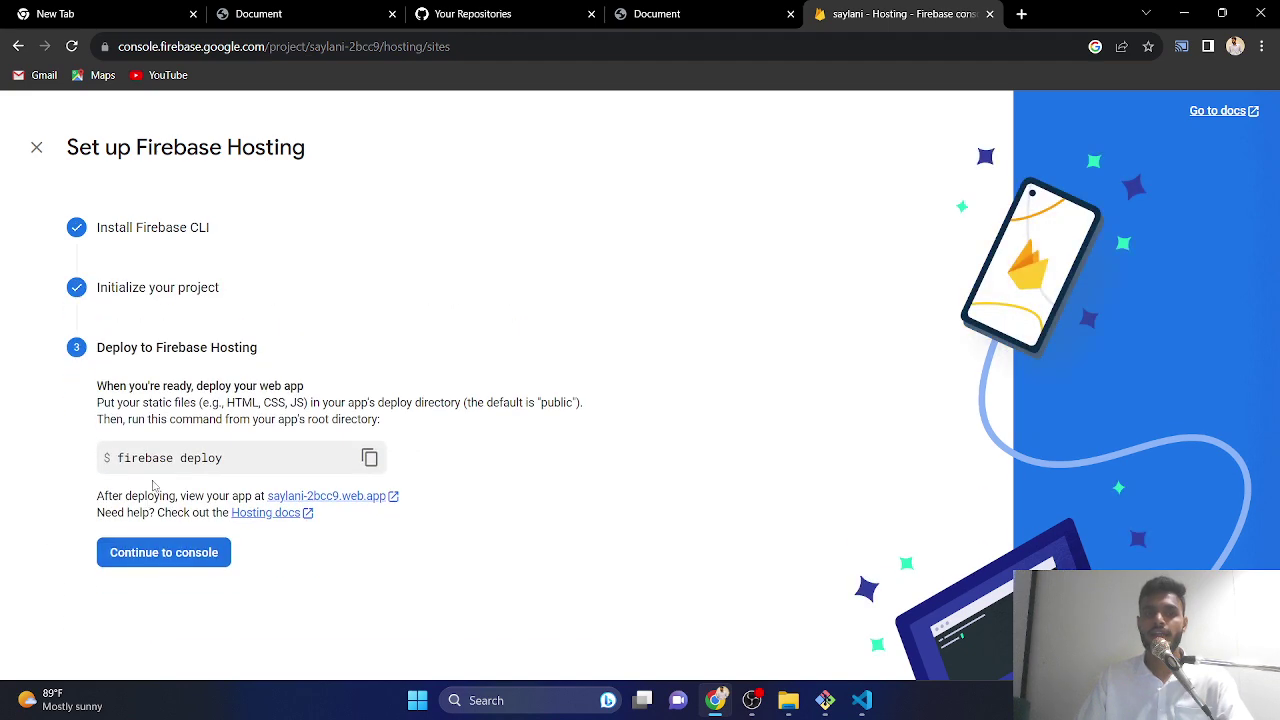
left_click(152, 562)
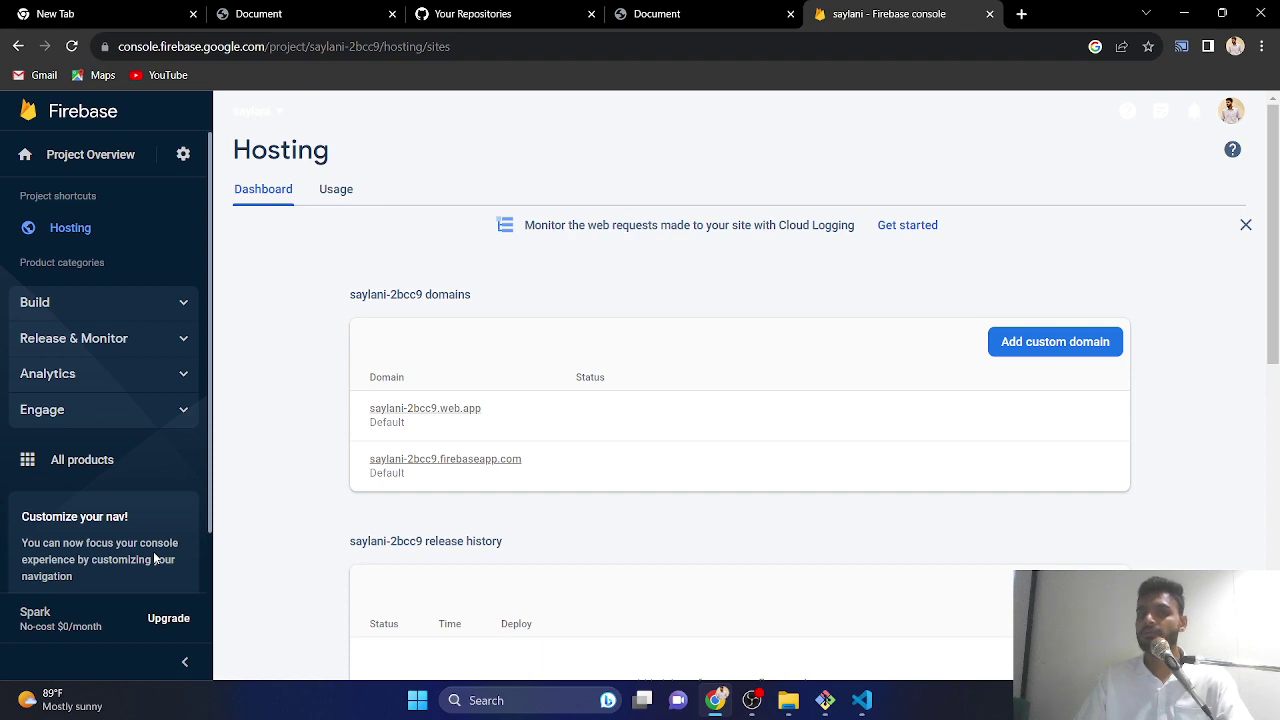
- Clear the desktop and create a folder named 'New folder' on it
left_click(1184, 13)
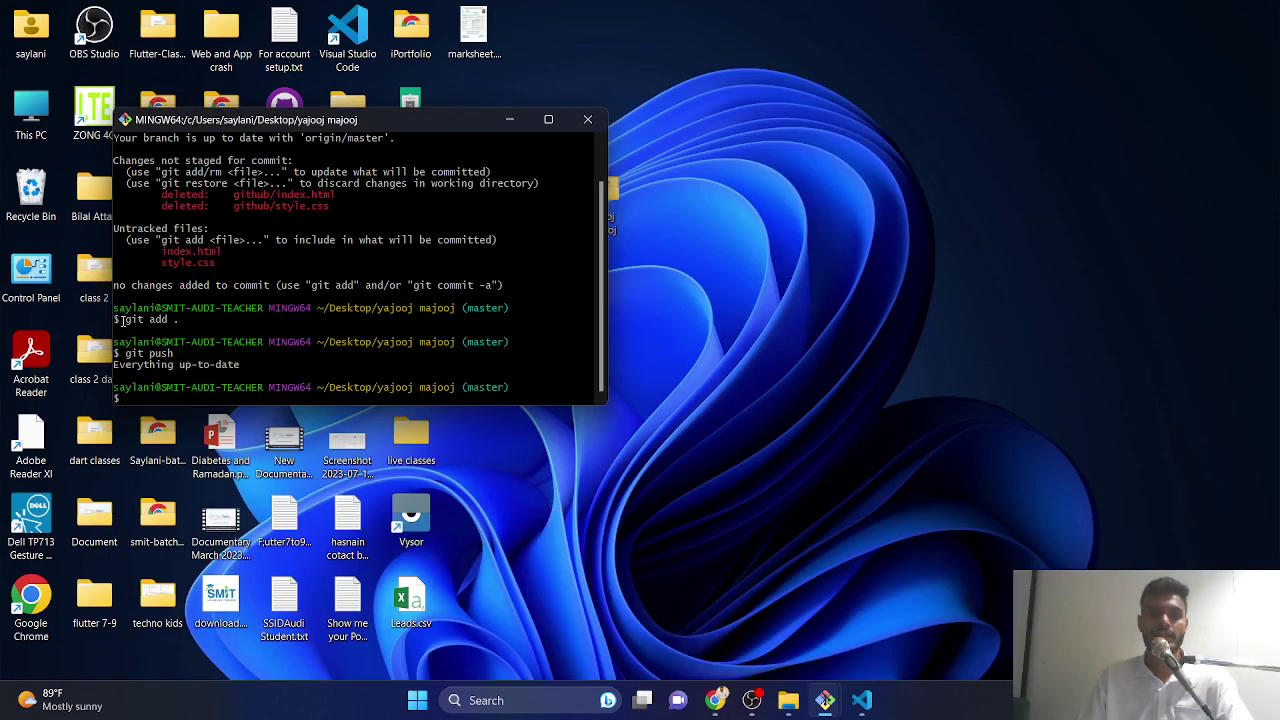
left_click(586, 119)
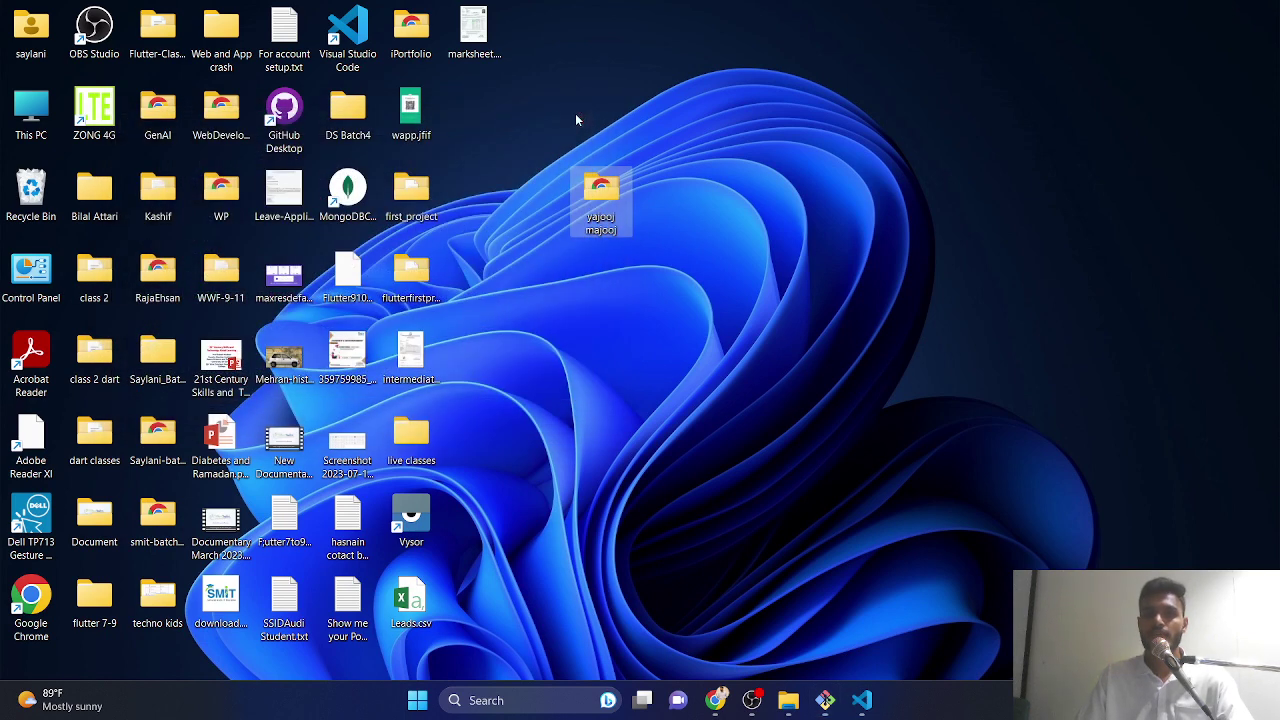
right_click(580, 430)
mouse_move(645, 276)
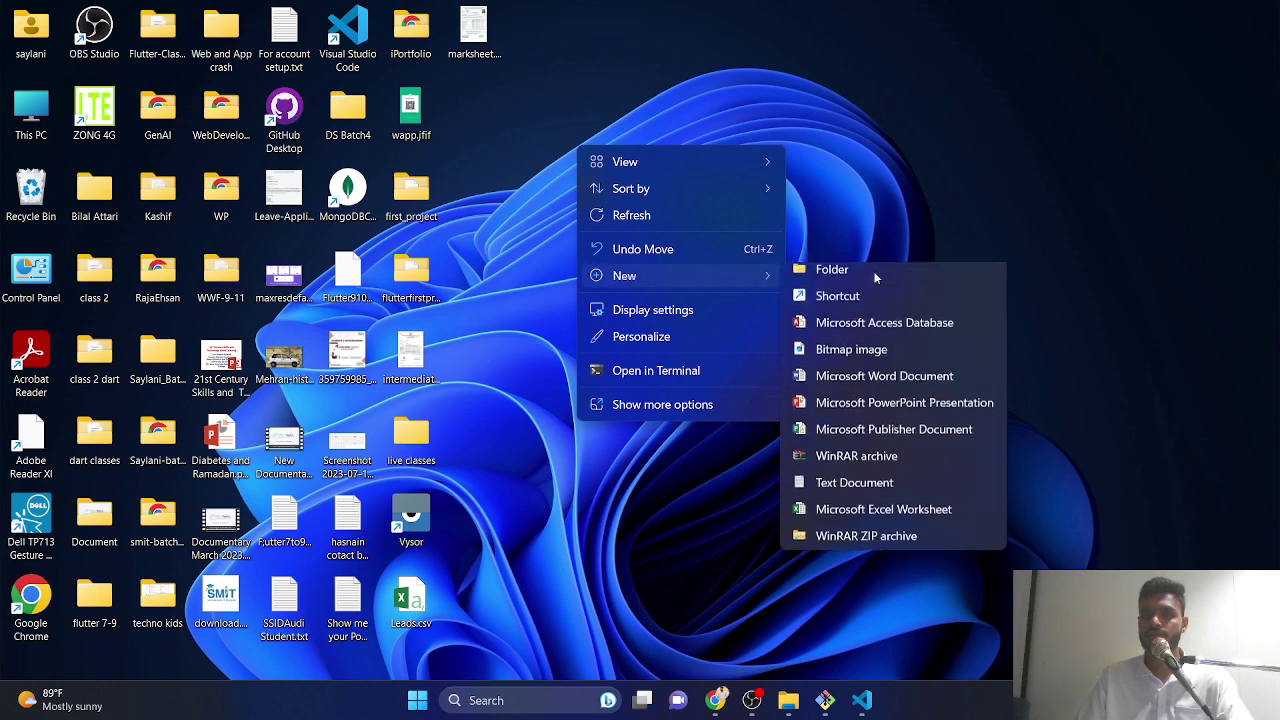
left_click(874, 271)
left_click(734, 411)
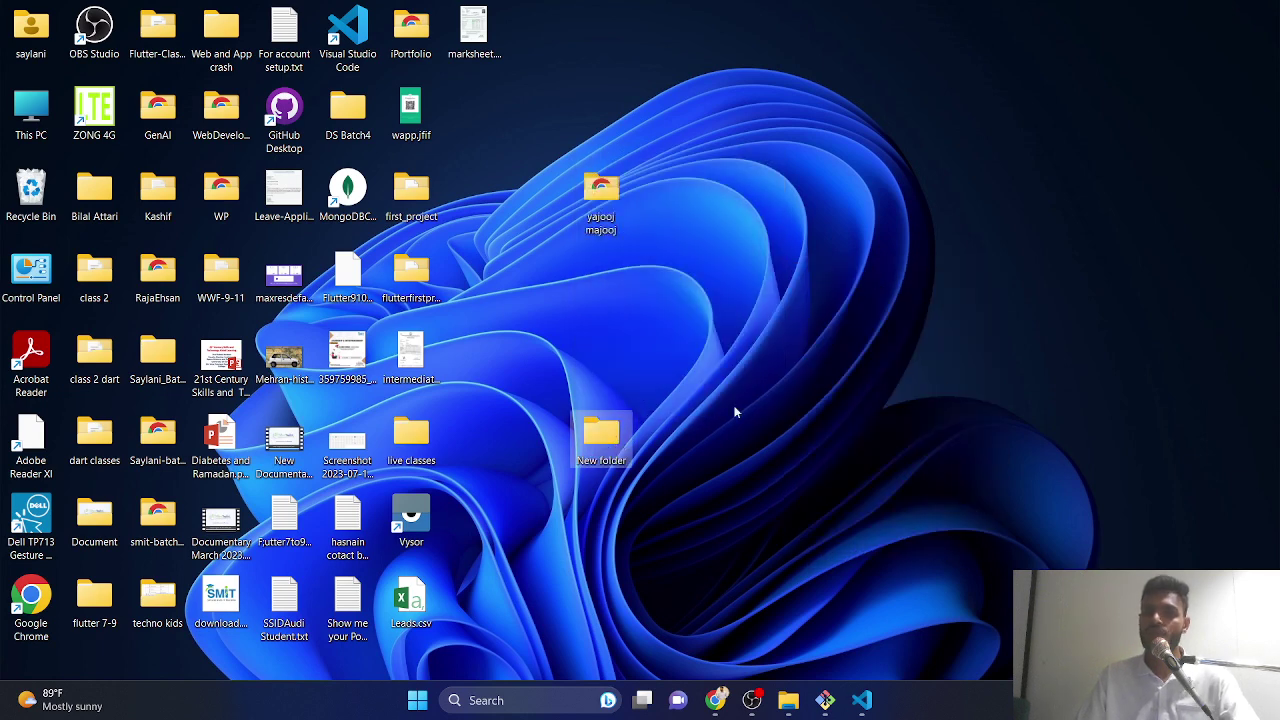
- Open New folder and launch it in Visual Studio Code
double_click(601, 432)
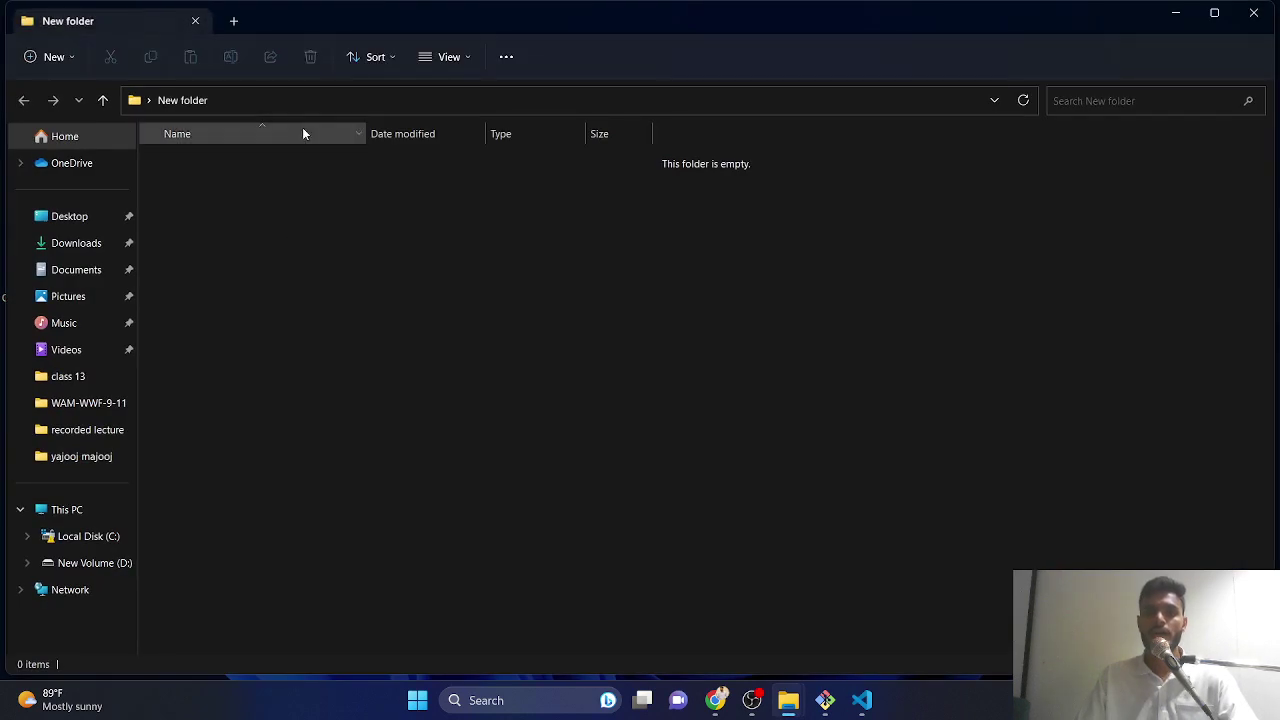
right_click(355, 300)
left_click(405, 519)
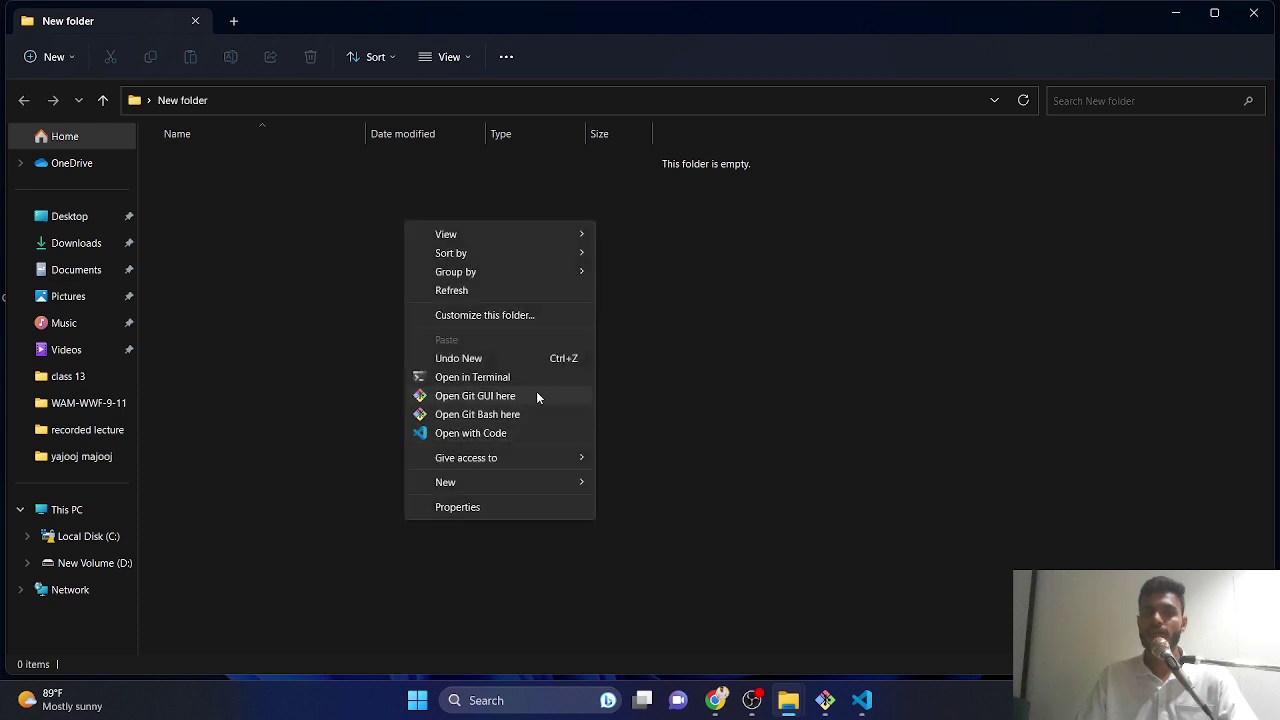
left_click(470, 433)
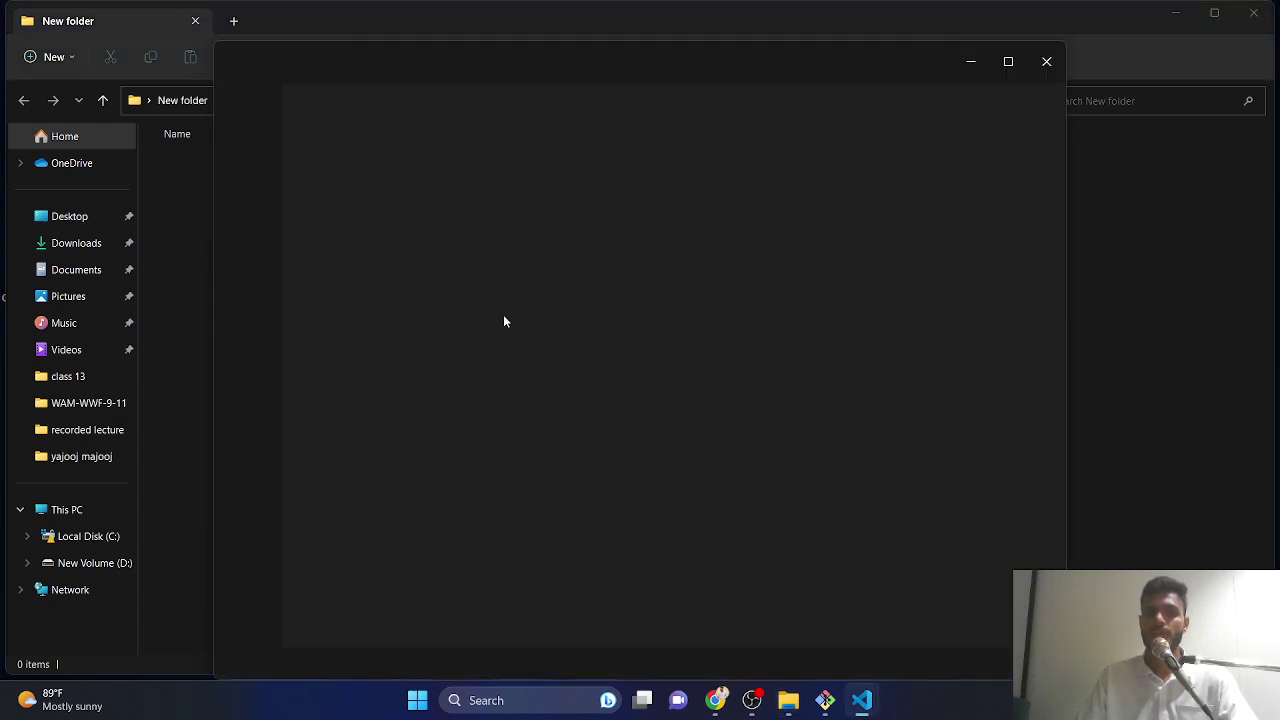
- Maximize VS Code and create a new file named index.html in the folder
left_click(1008, 62)
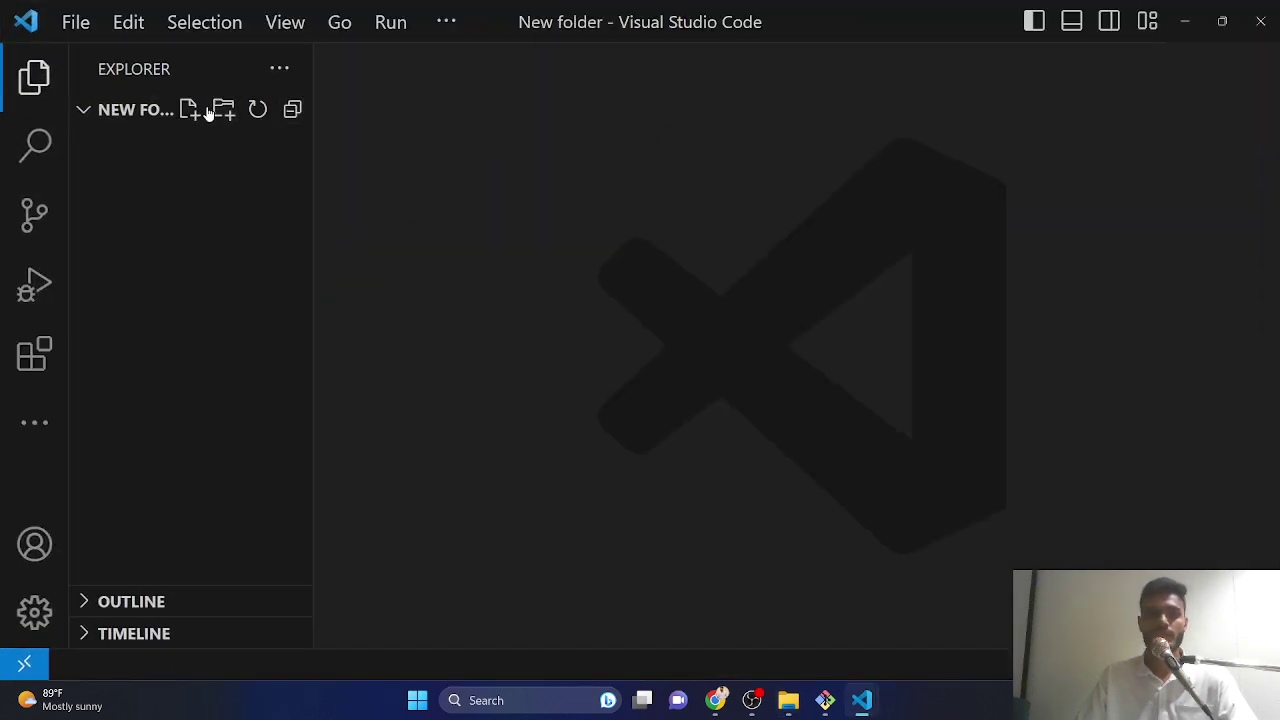
left_click(189, 110)
type("index.html")
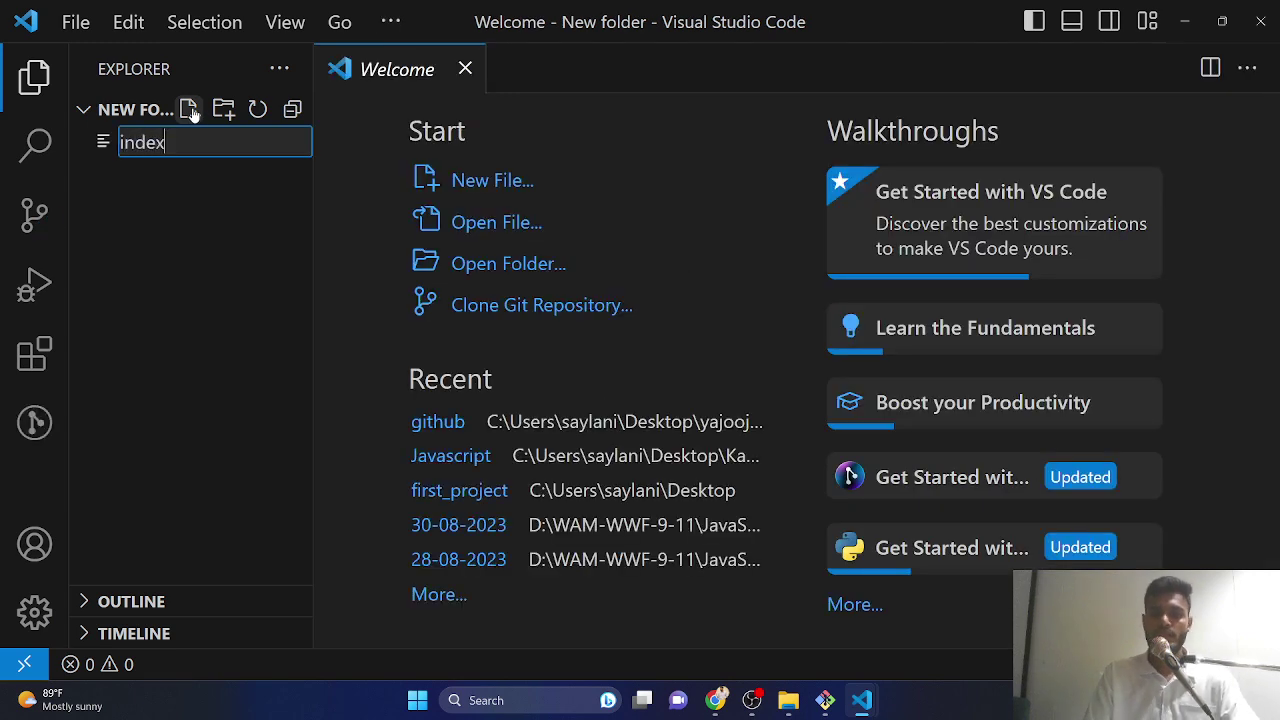
key("Return")
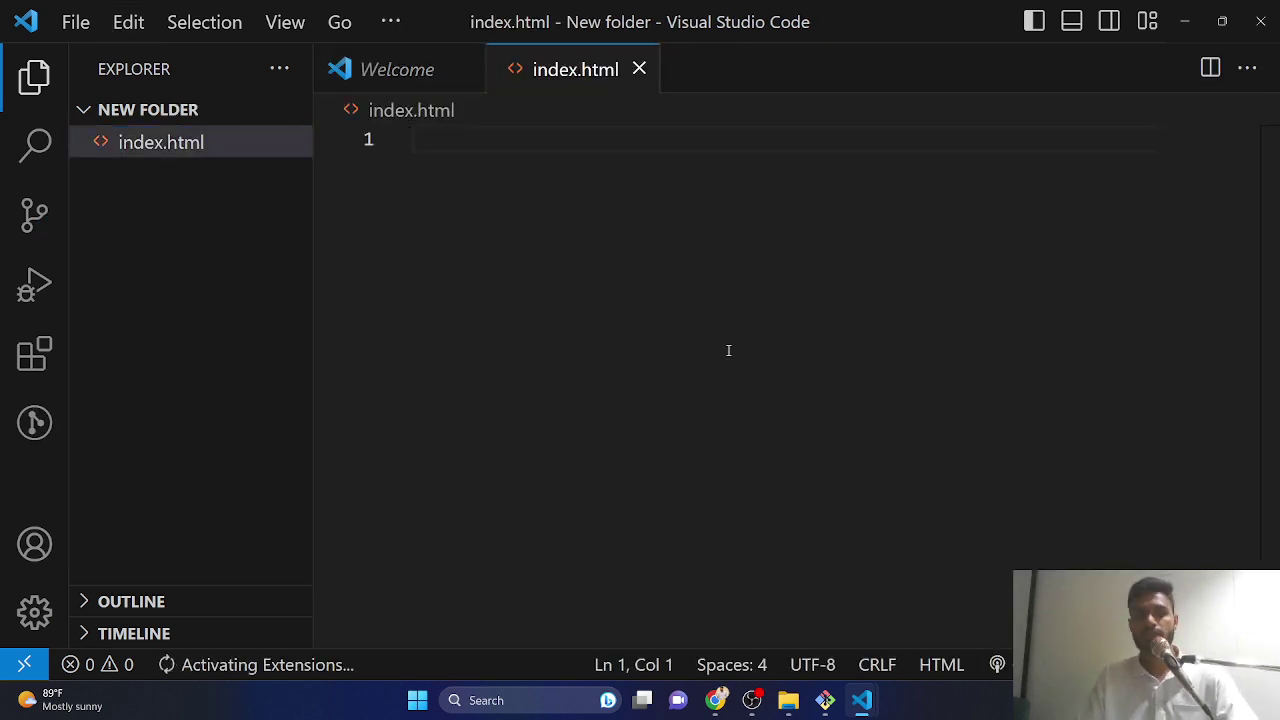
- Expand the ! HTML boilerplate, add an h1 heading 'saad' in the body, and close VS Code
type("!")
key("Return")
left_click(728, 350)
key("Down")
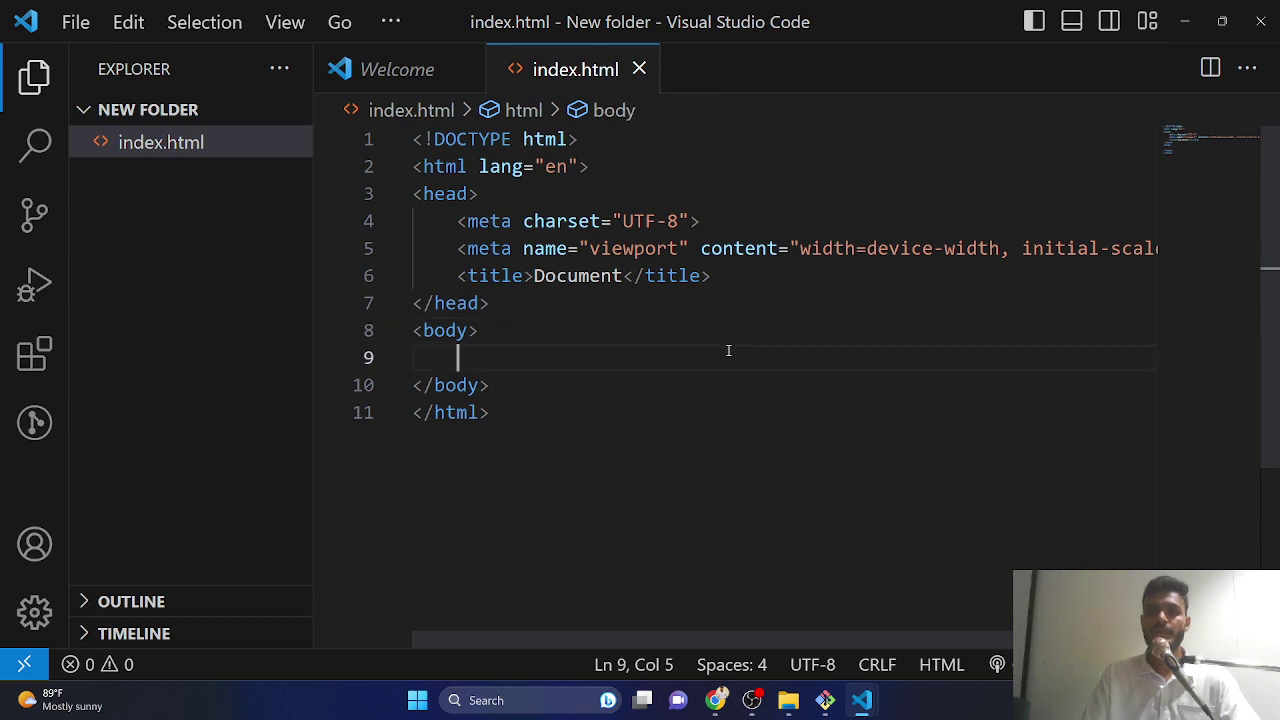
type("h1")
key("Tab")
type("saad")
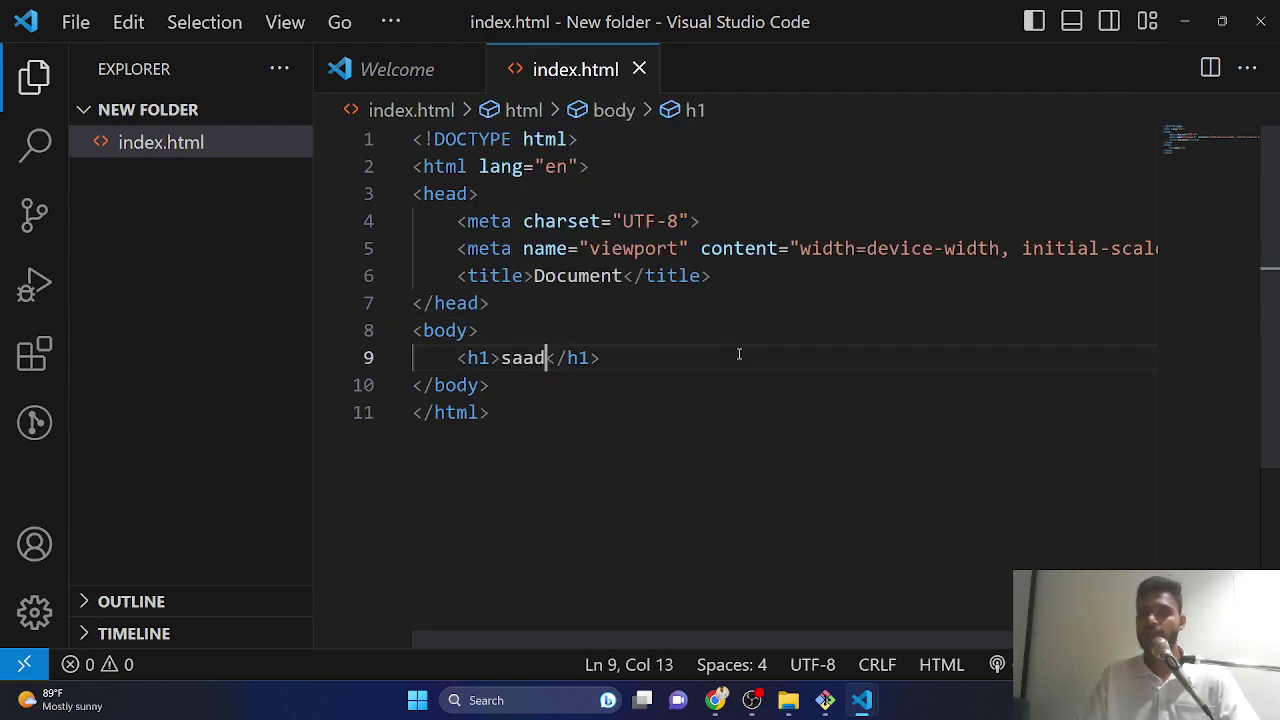
key("End")
left_click(1262, 24)
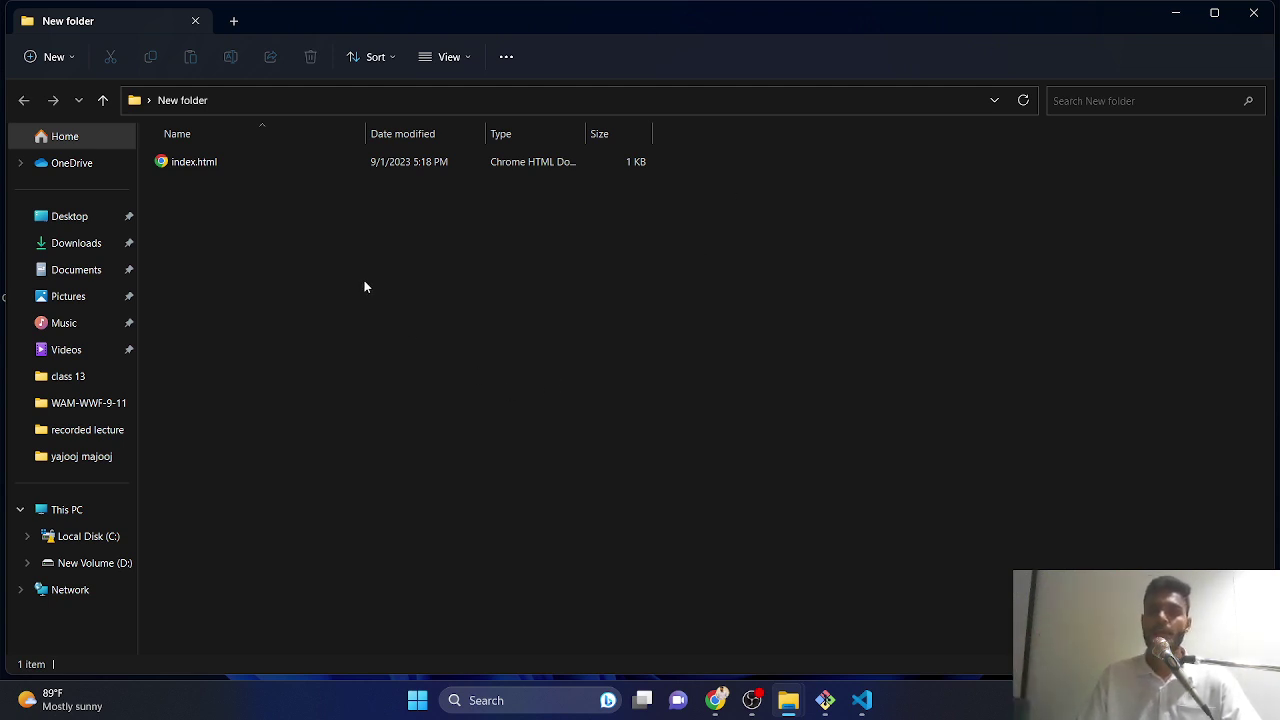
- Minimize File Explorer, bring Chrome's Firebase Hosting page back, and open a new tab
left_click(1175, 13)
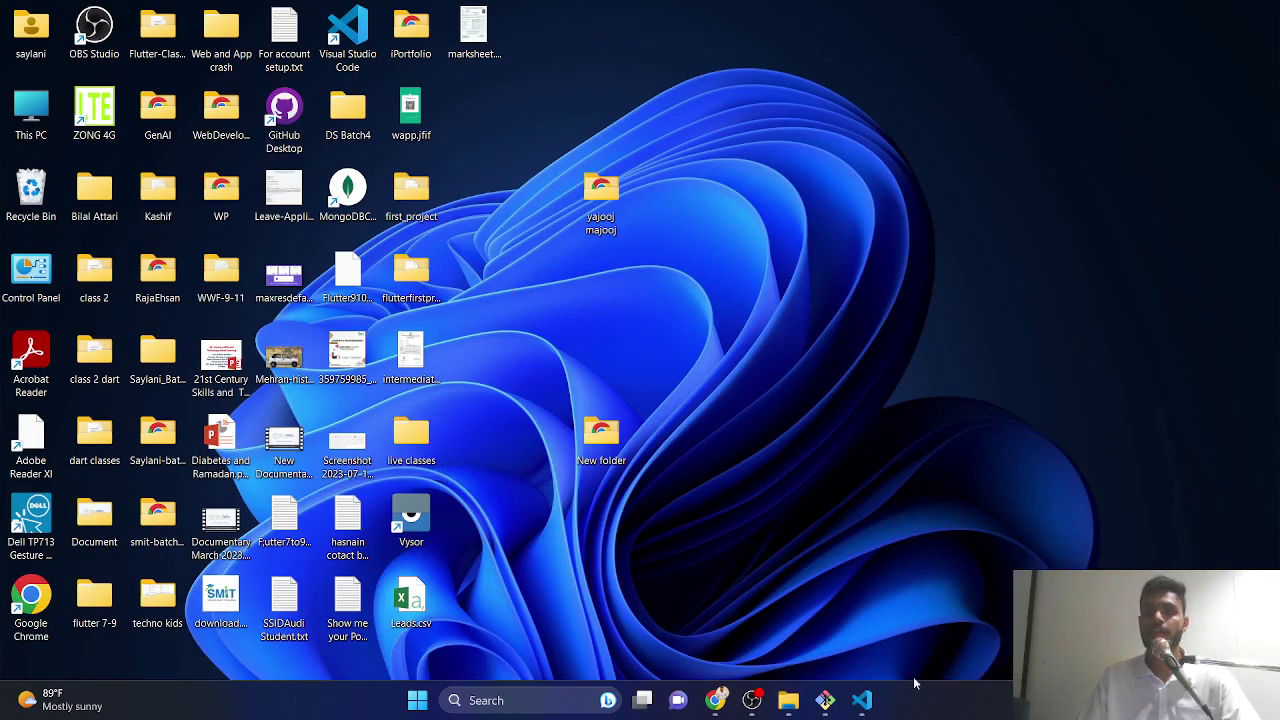
left_click(715, 700)
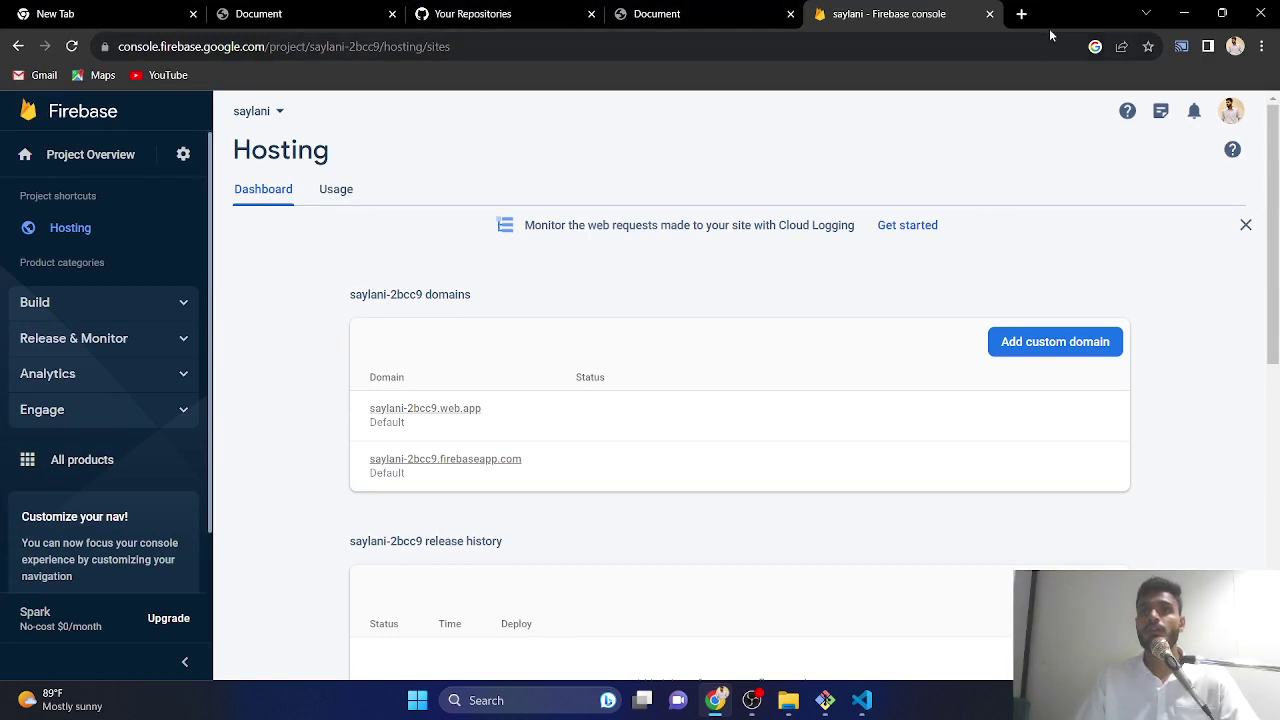
left_click(1021, 14)
- Search 'node js', go to nodejs.org, and download the 18.17.1 LTS Windows installer
type("node js")
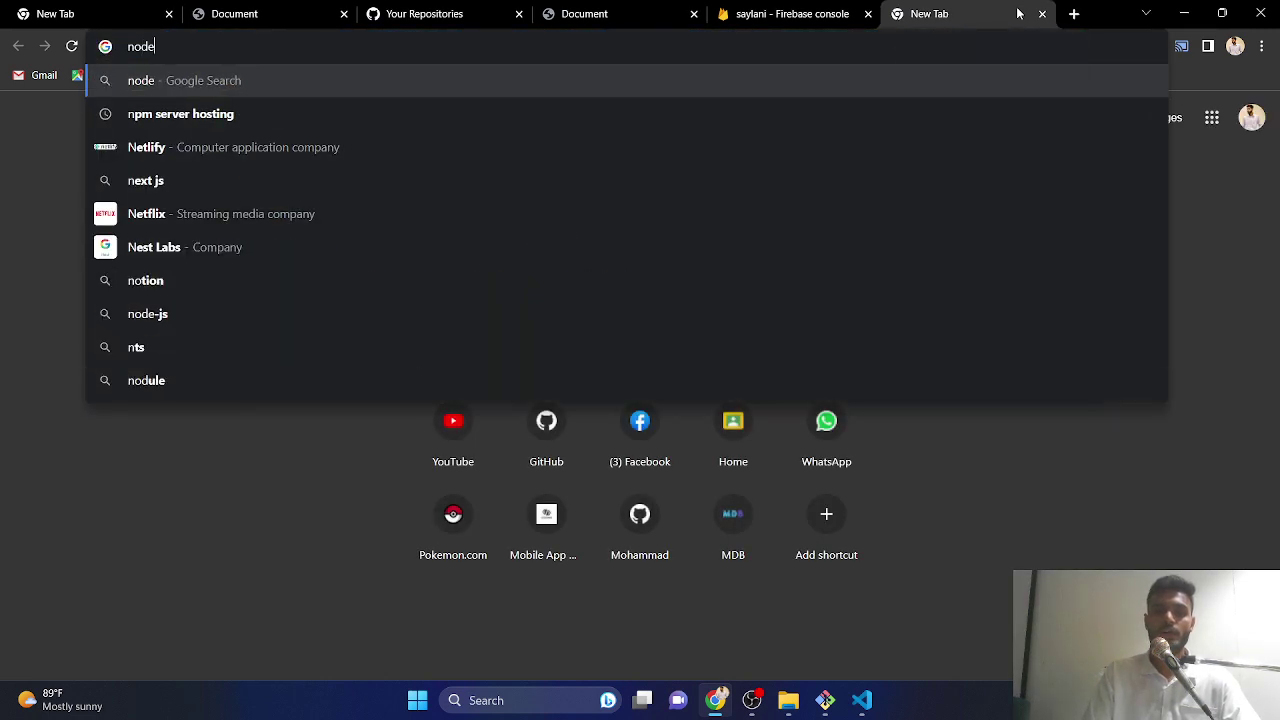
key("Return")
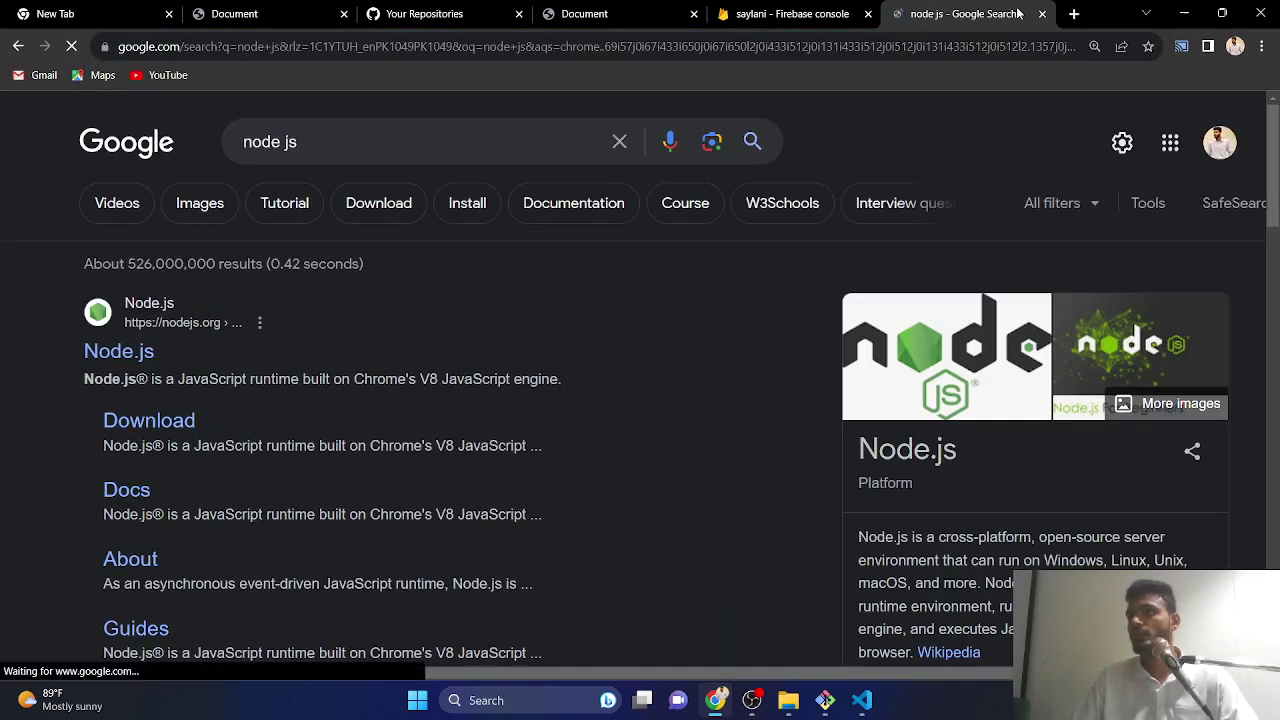
left_click(86, 357)
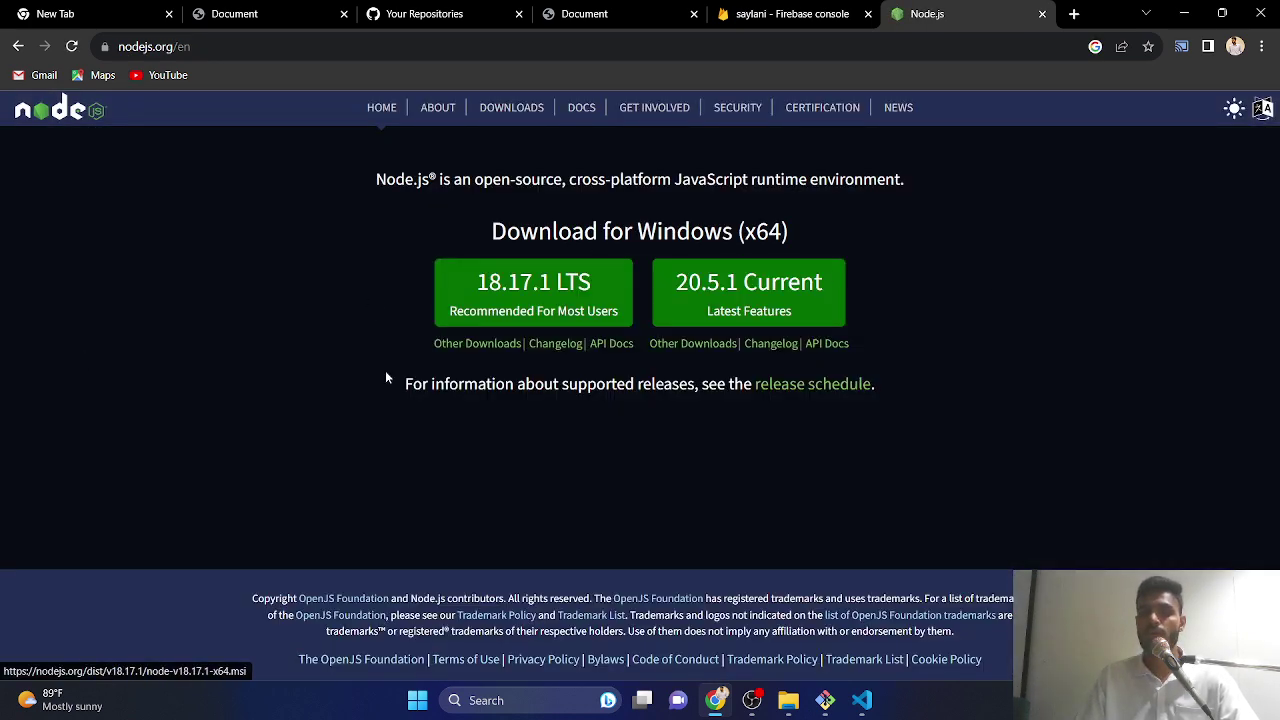
left_click(521, 314)
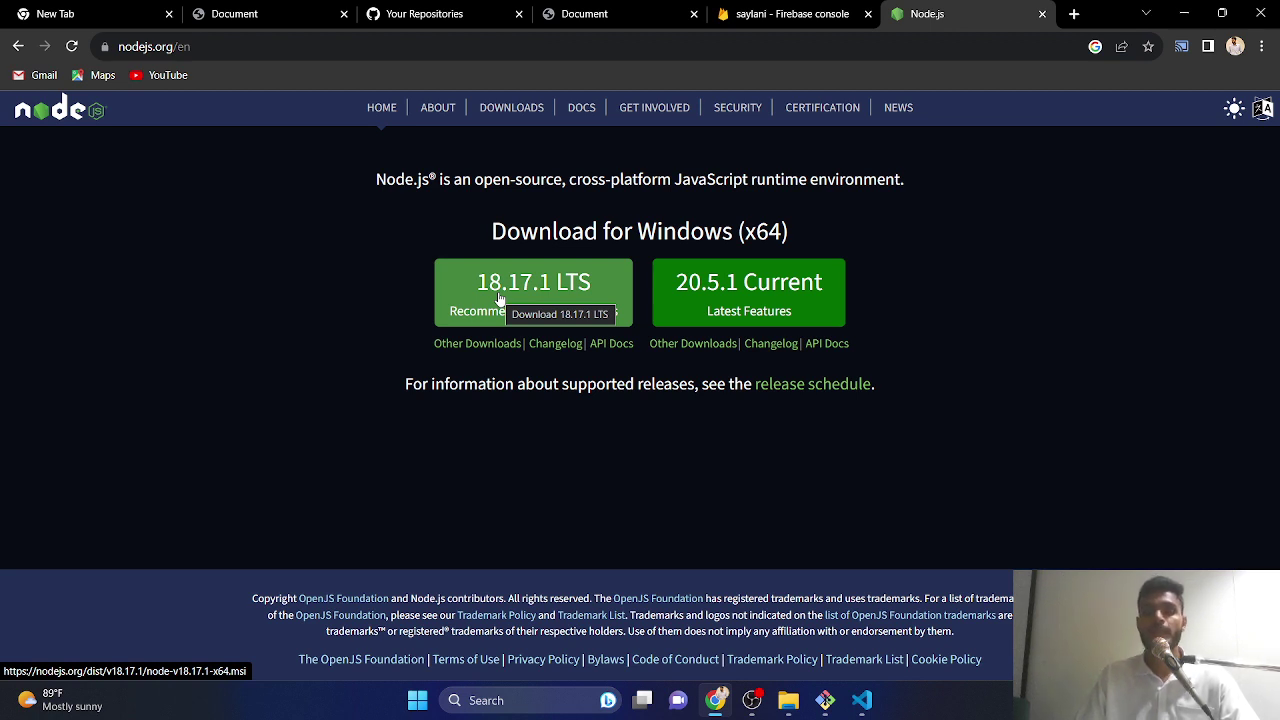
left_click(499, 298)
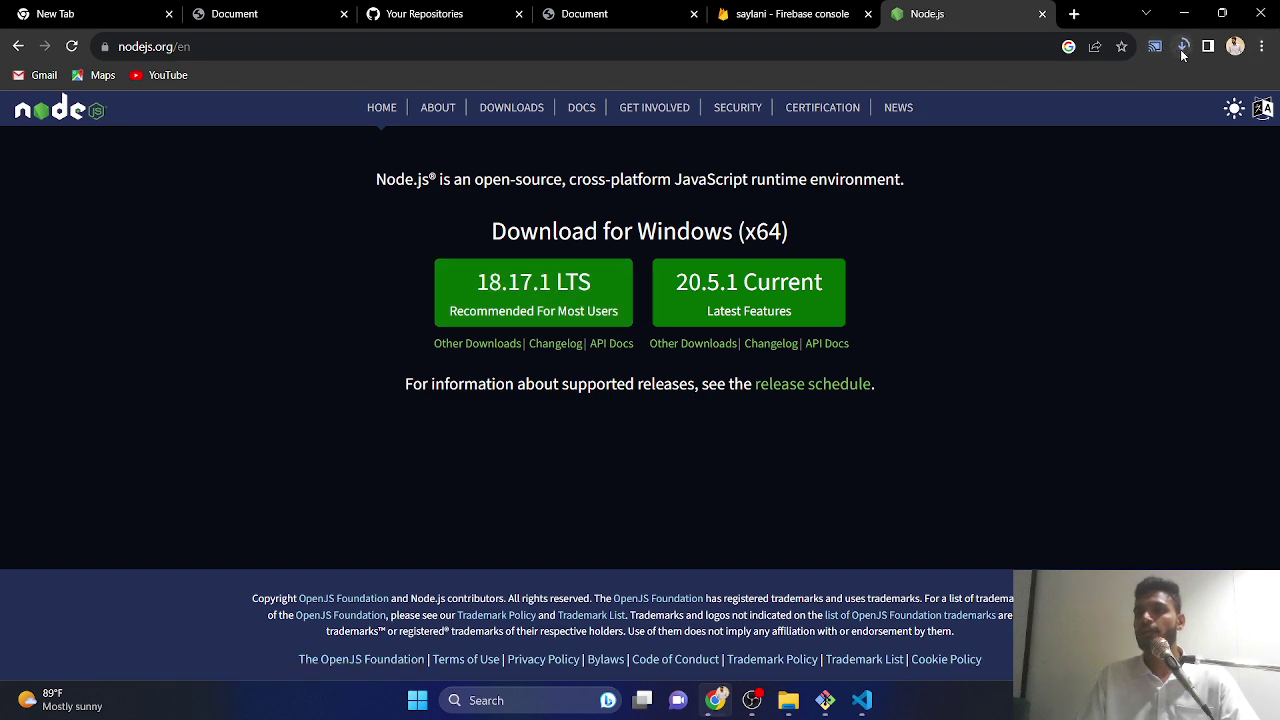
- Search Windows for 'node.js' to confirm the app is installed, then minimize Chrome
left_click(522, 694)
type("node")
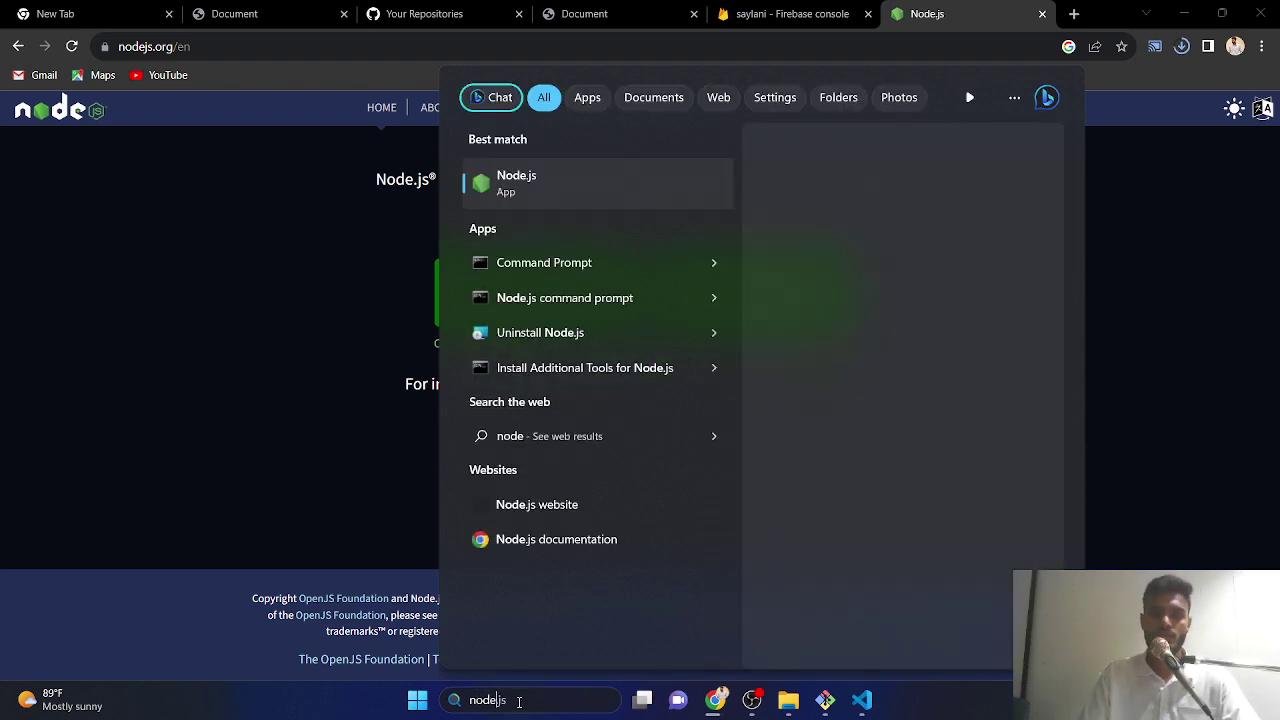
type(".js")
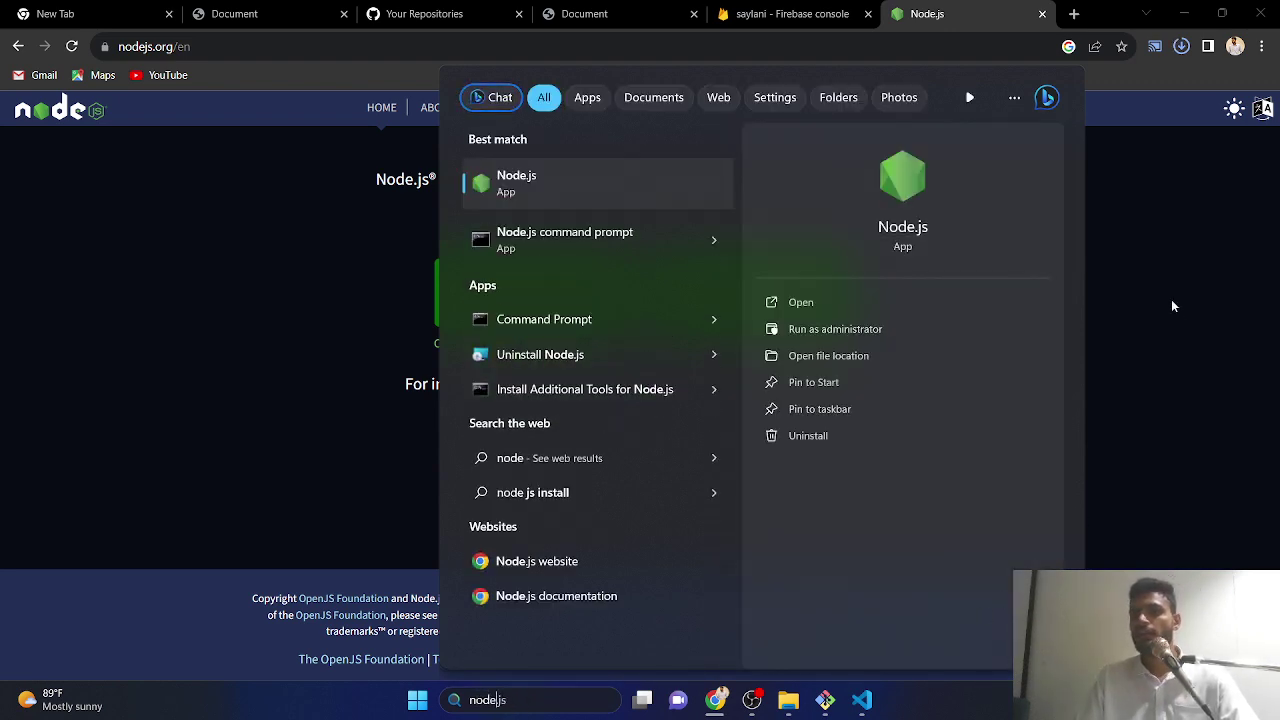
left_click(1171, 299)
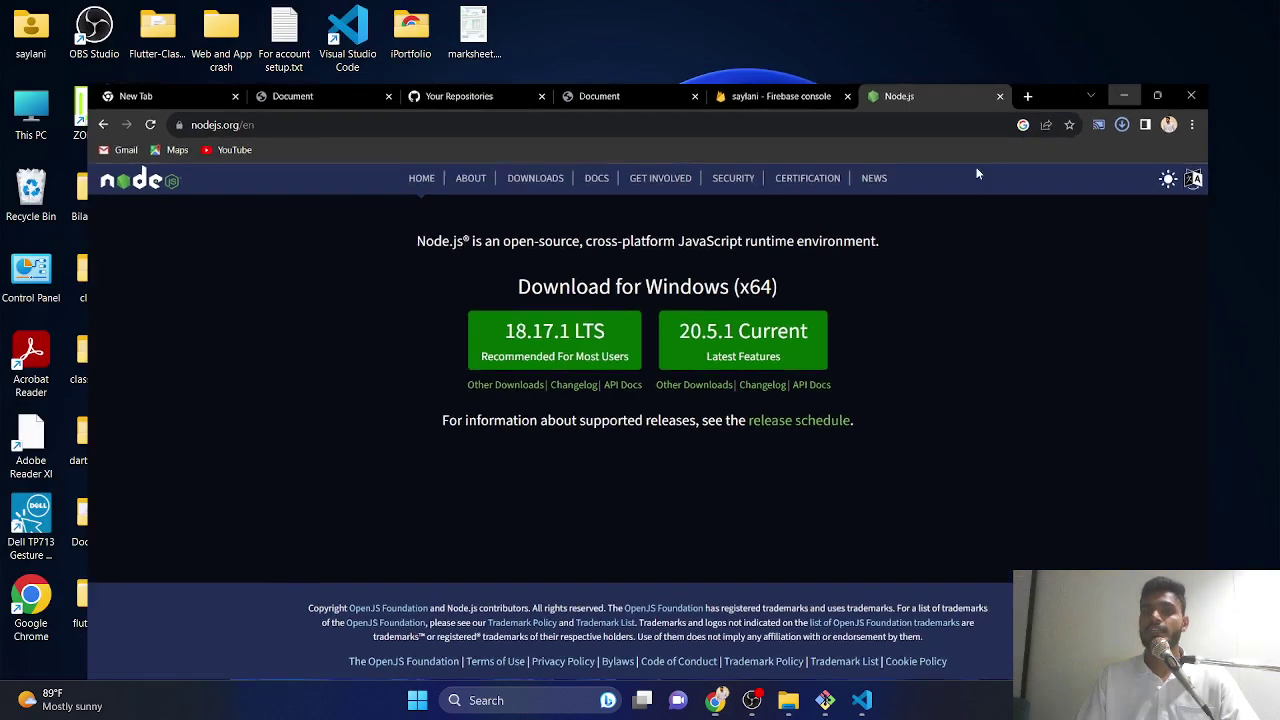
left_click(1184, 13)
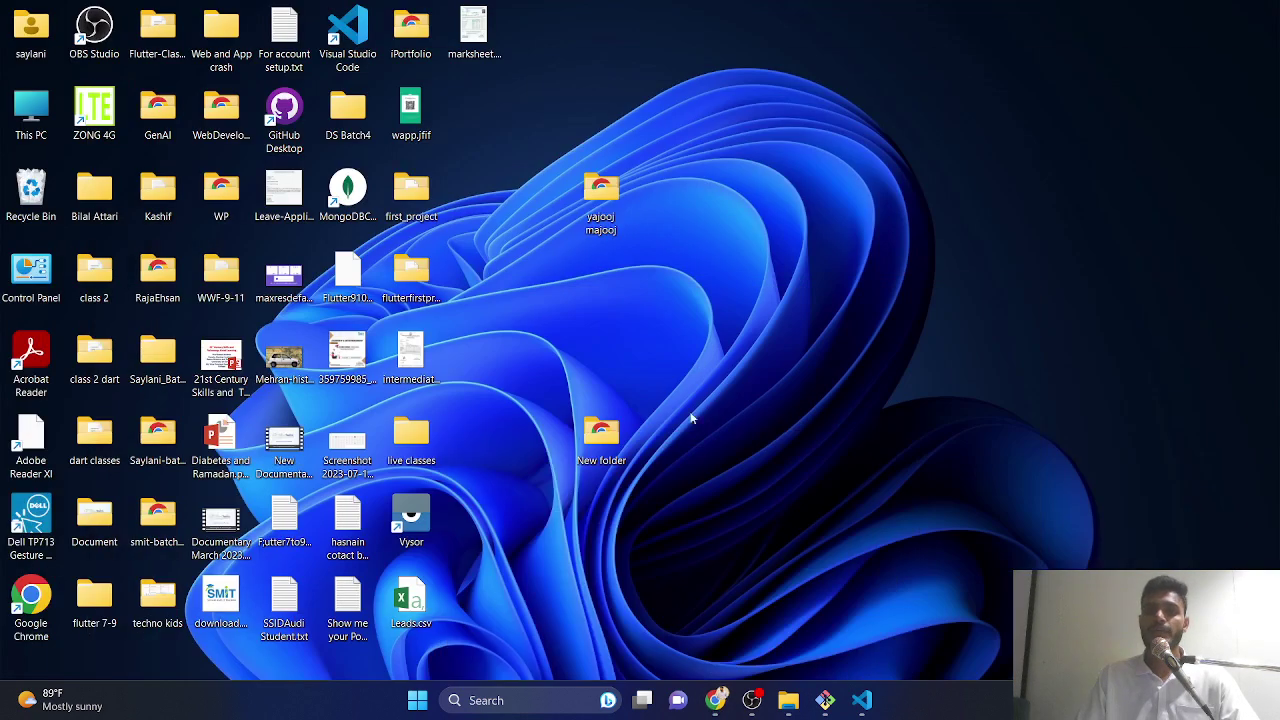
- Launch cmd from New folder's address bar, enlarge the text, and run node -v (v18.17.1)
double_click(620, 432)
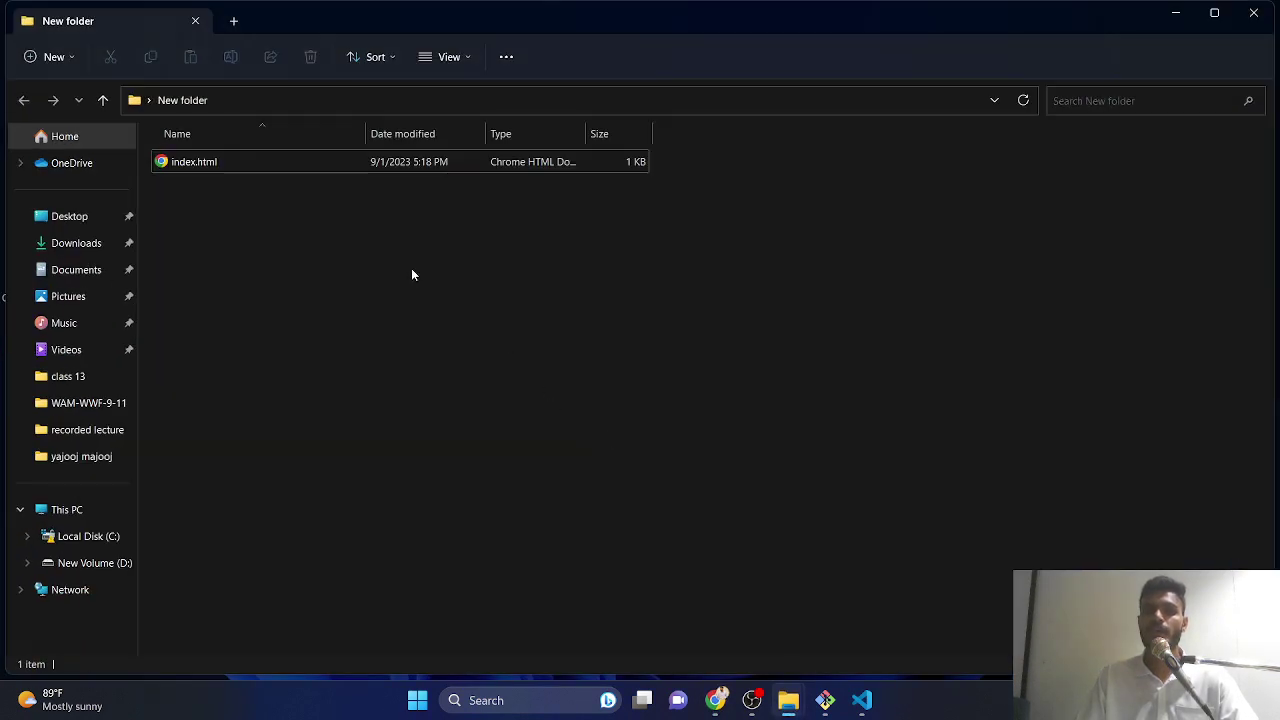
right_click(413, 271)
left_click(310, 210)
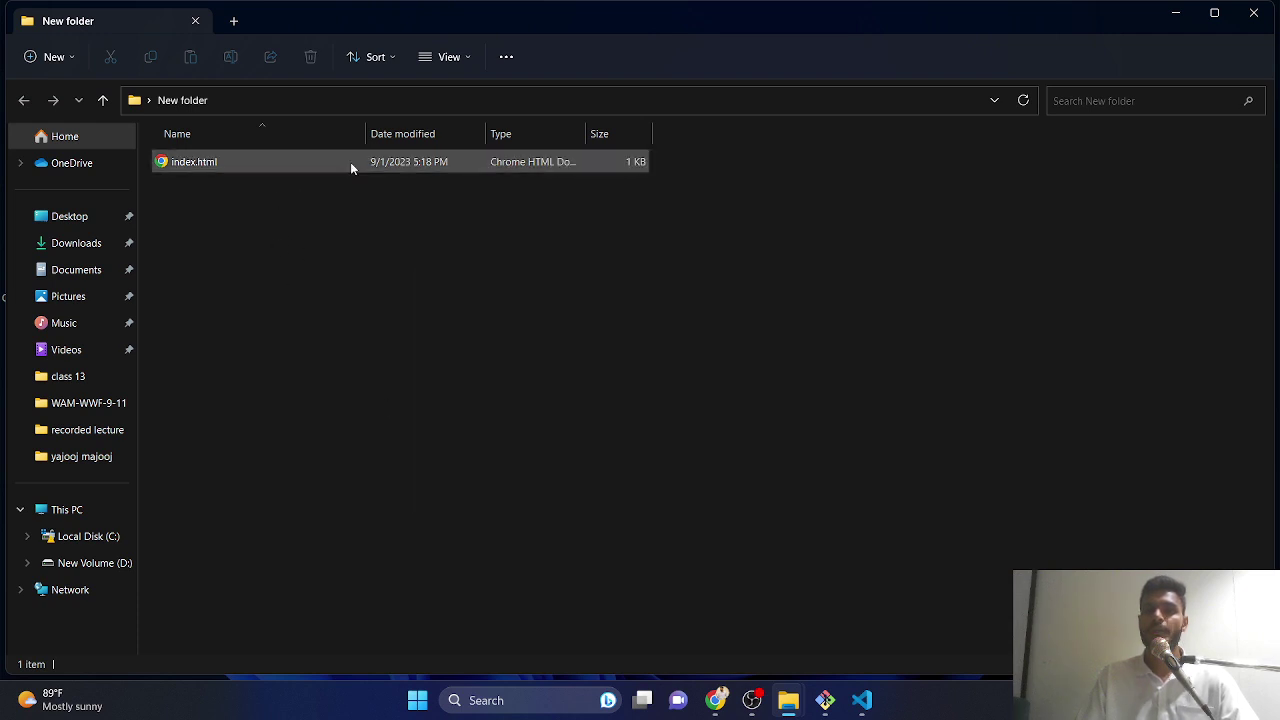
left_click(378, 104)
type("cmd")
key("Return")
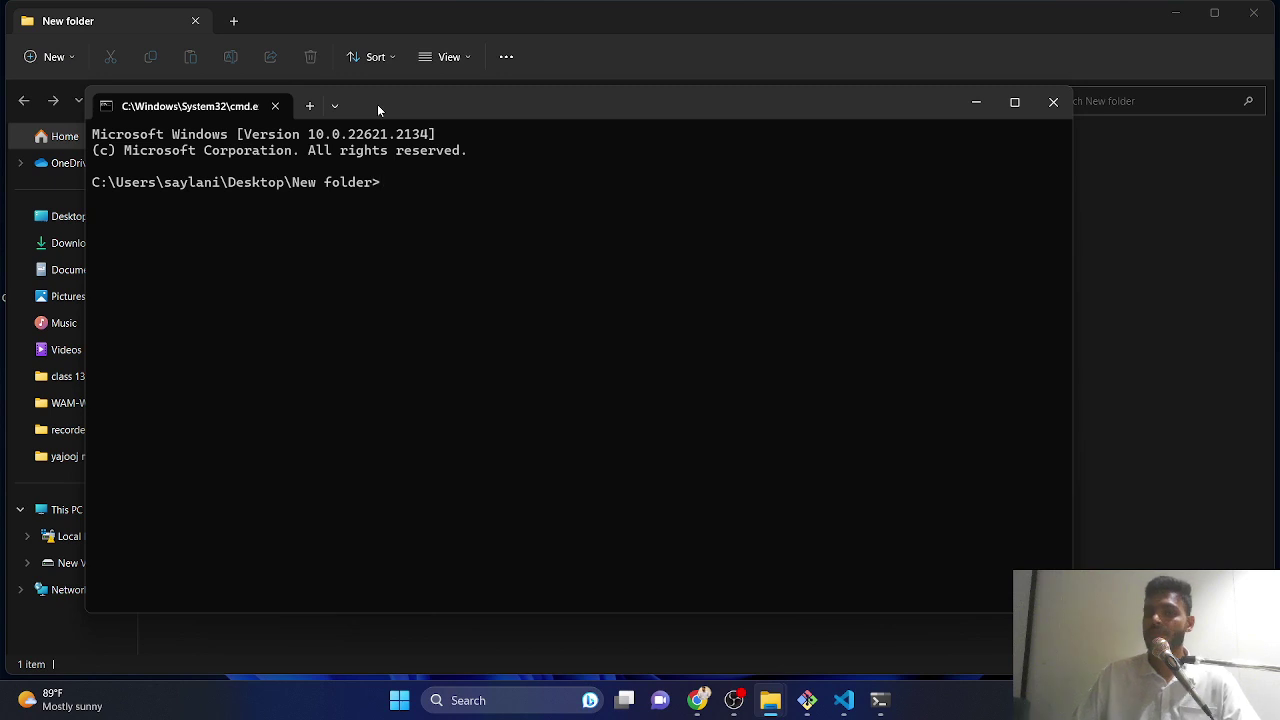
key("ctrl+plus")
key("ctrl+plus")
key("ctrl+plus")
key("ctrl+plus")
key("ctrl+plus")
key("ctrl+plus")
key("ctrl+plus")
key("ctrl+plus")
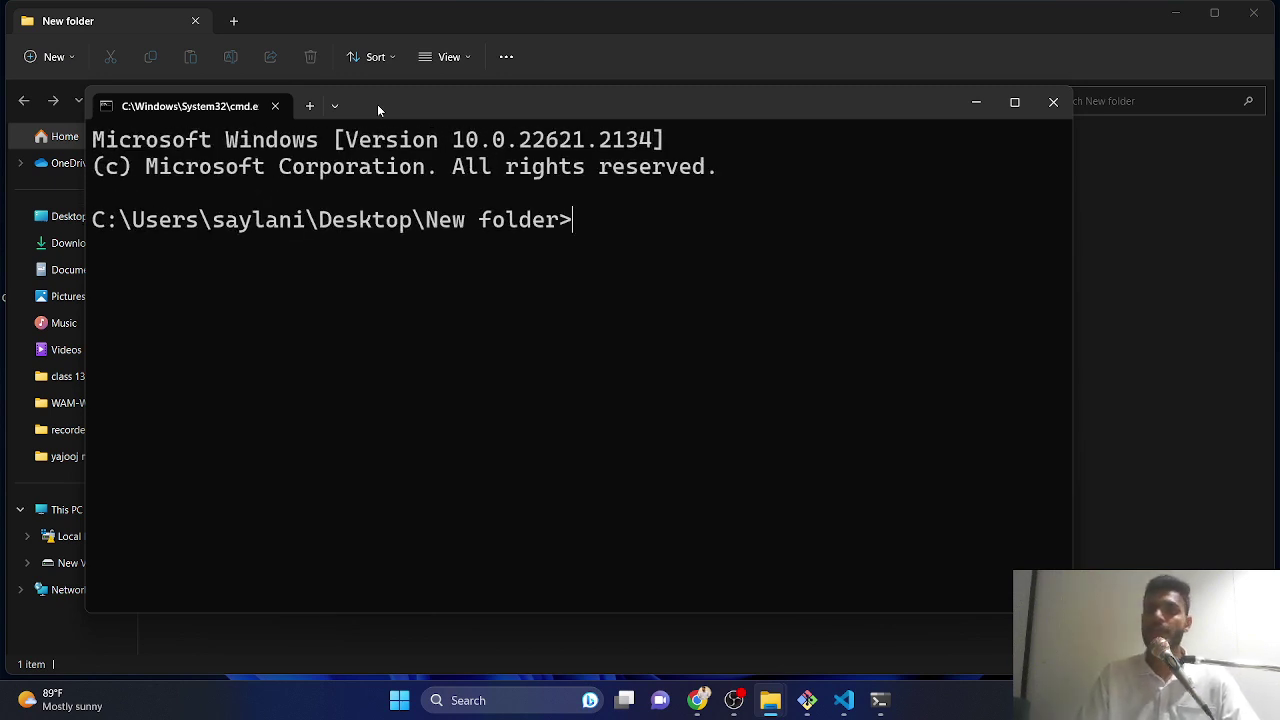
type("node")
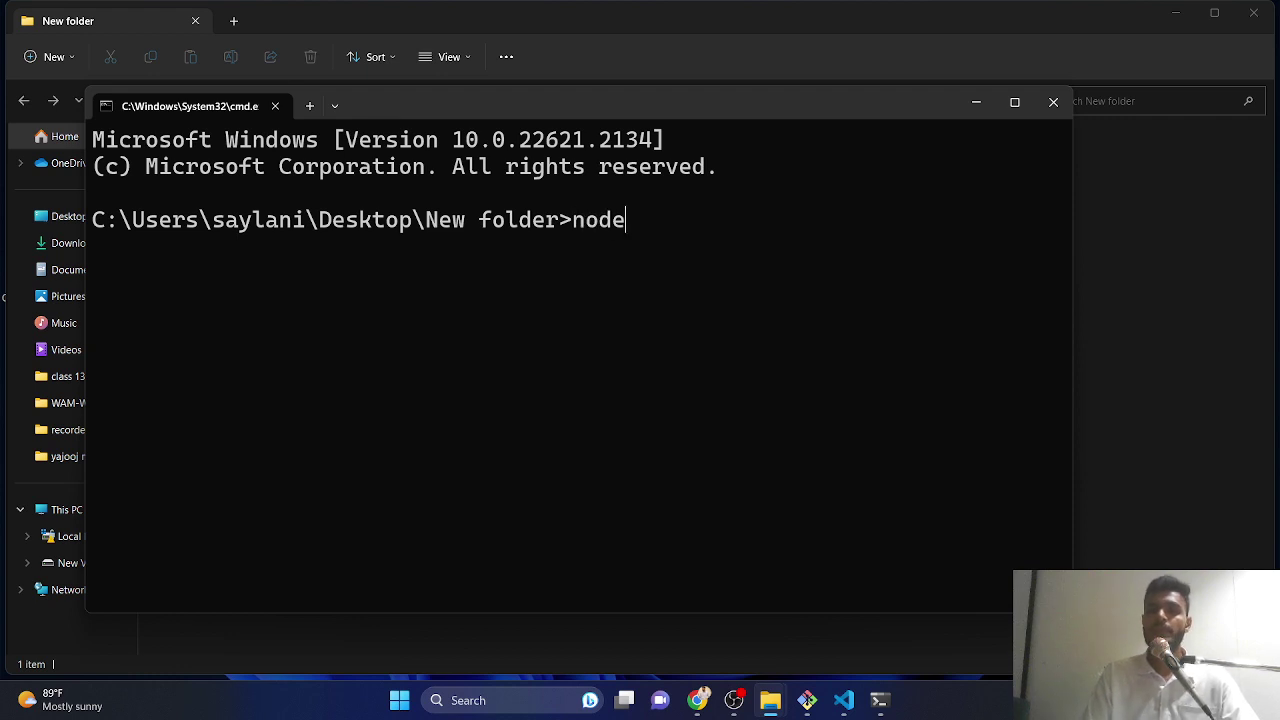
type(" -v")
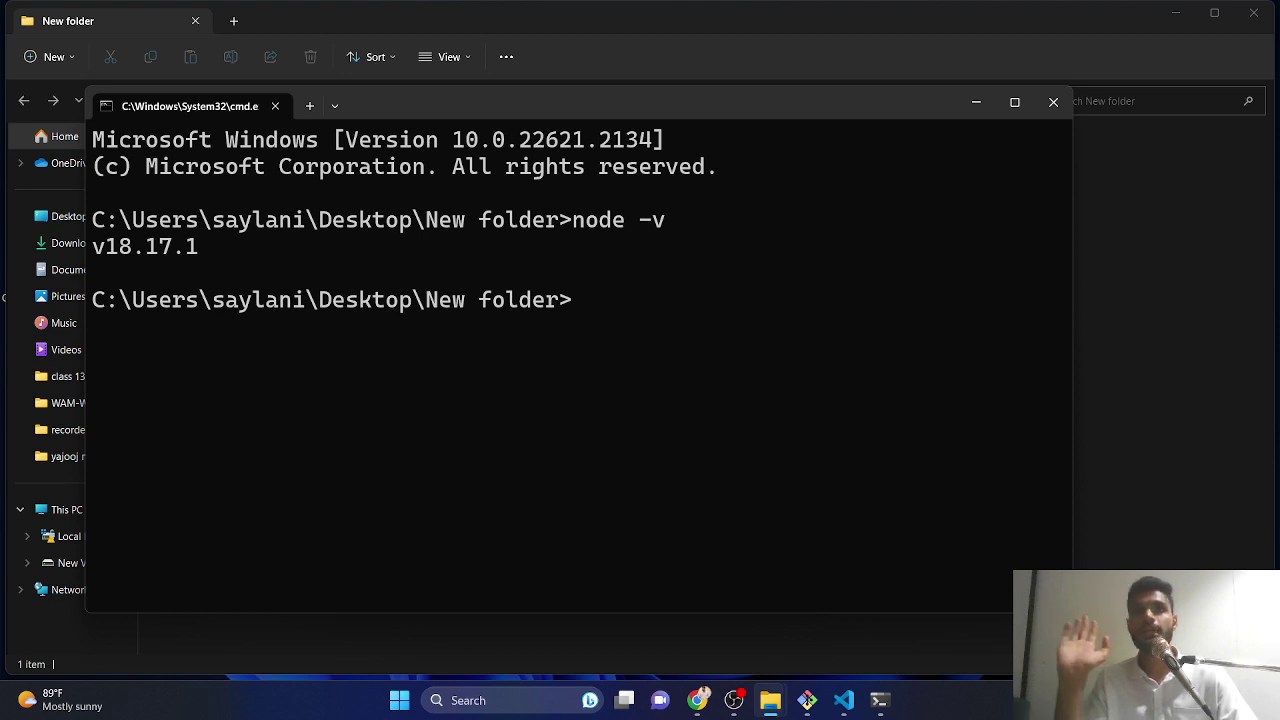
type("npm")
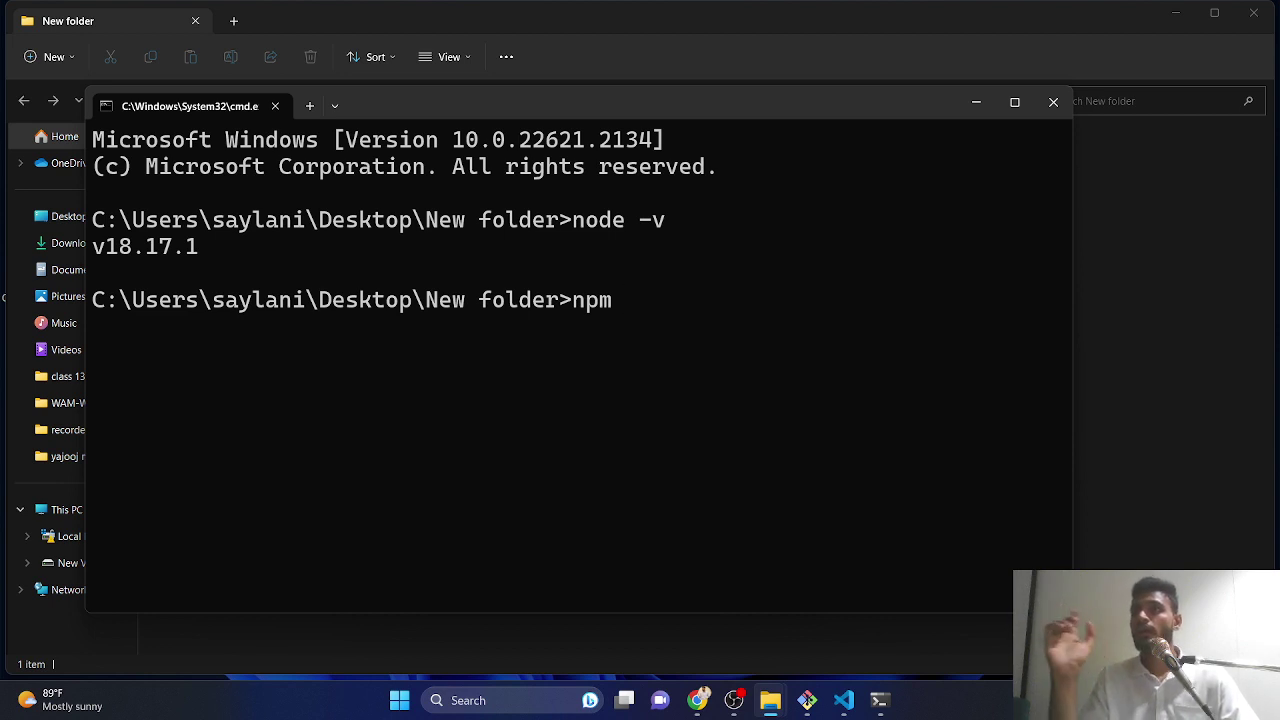
- Type 'npm i --global firebase-tools' at the prompt and make the Command Prompt window taller
type("i")
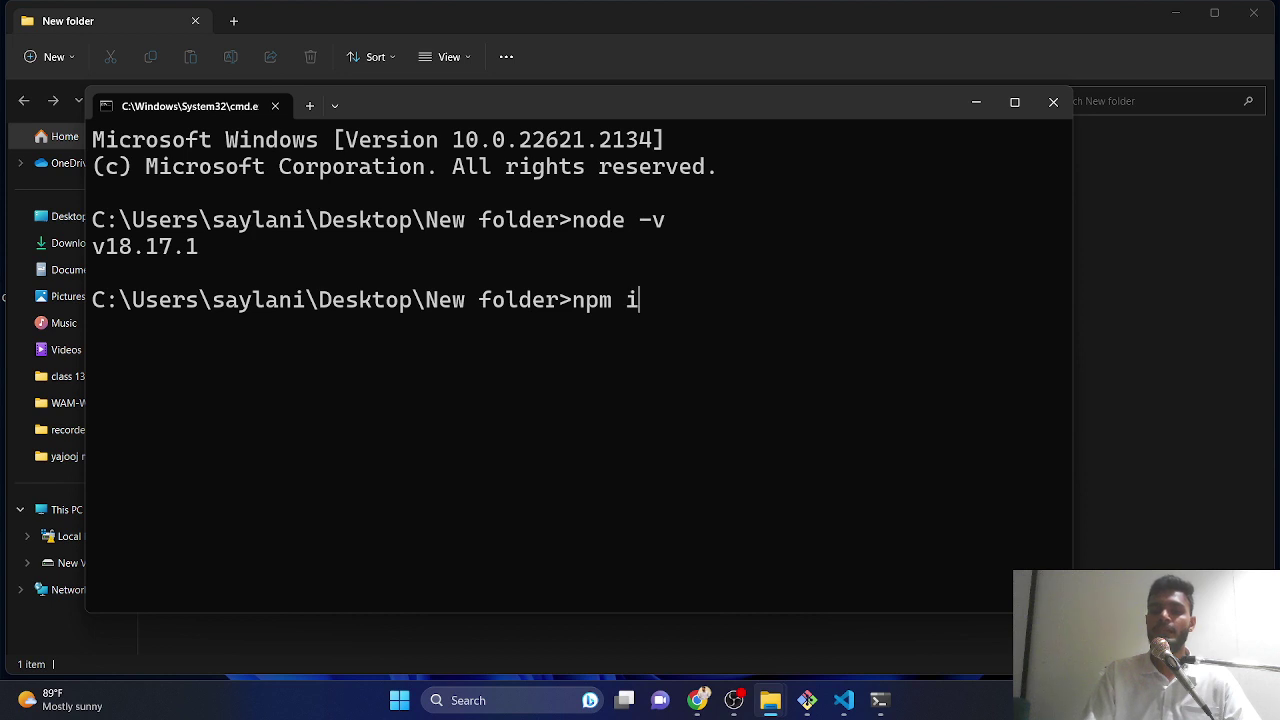
type("nts")
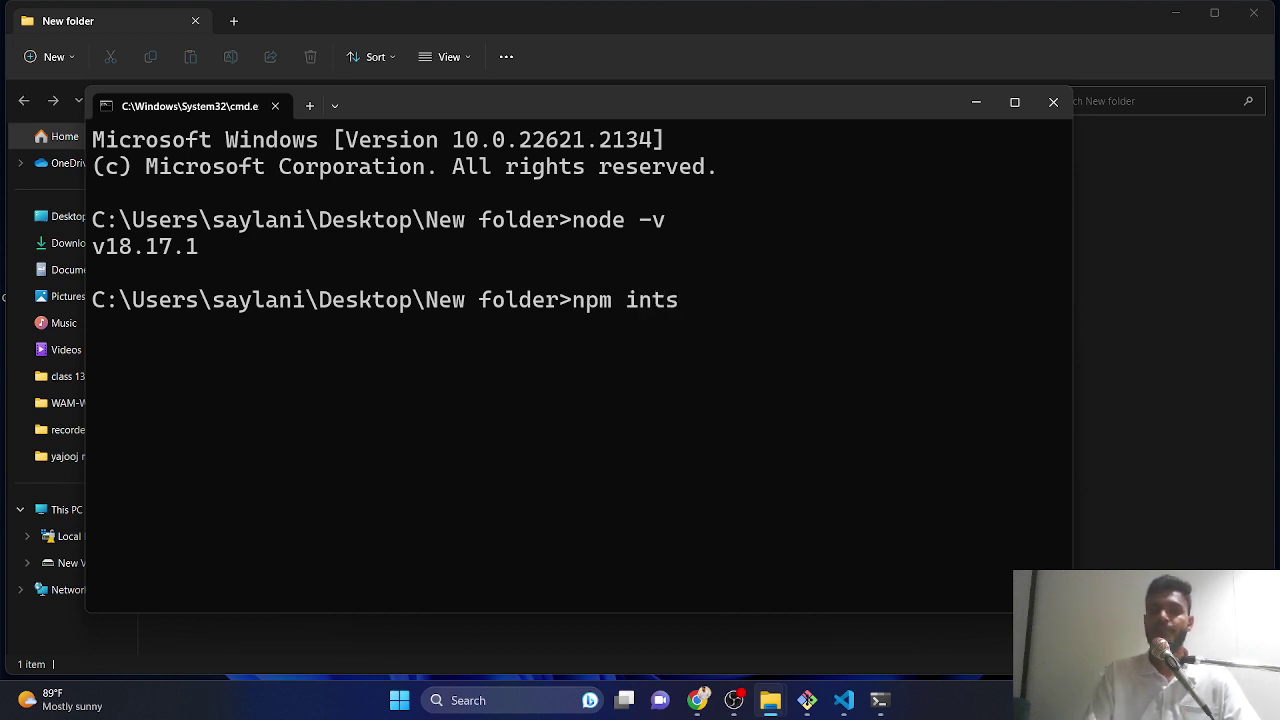
key("BackSpace")
key("BackSpace")
type("stall")
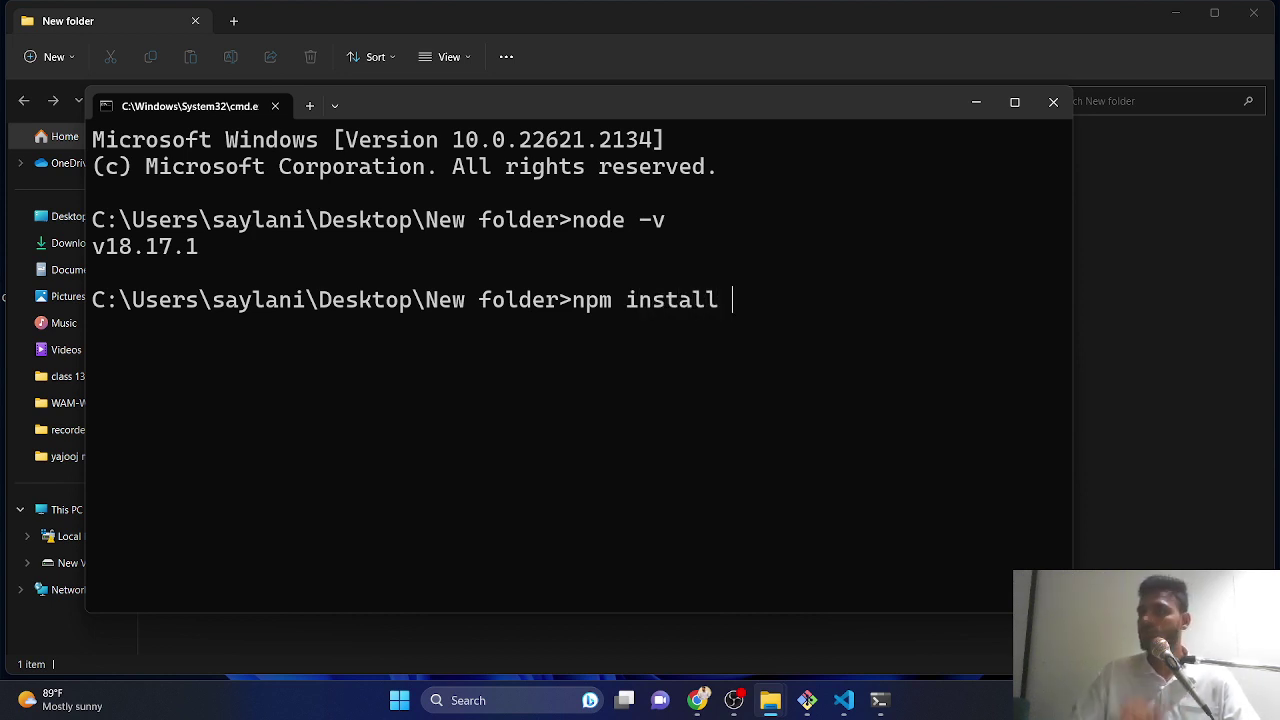
key("BackSpace")
key("BackSpace")
key("BackSpace")
key("BackSpace")
key("BackSpace")
key("BackSpace")
key("BackSpace")
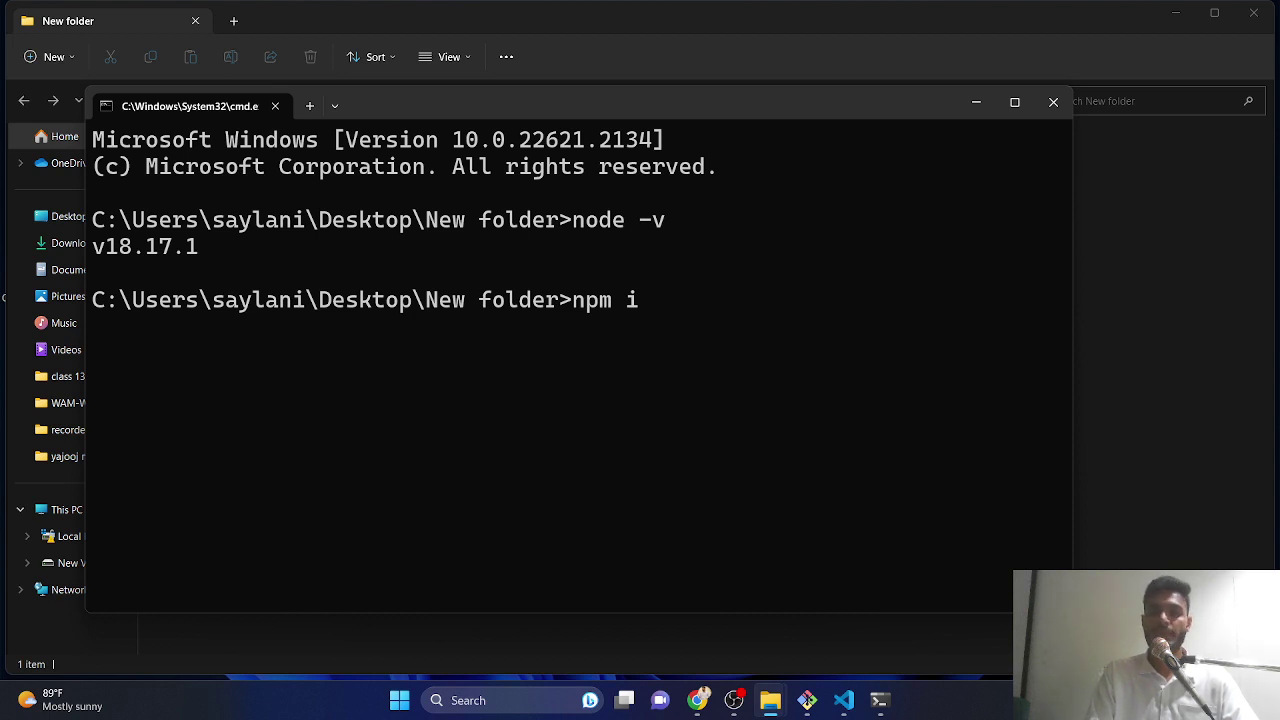
type("--globa")
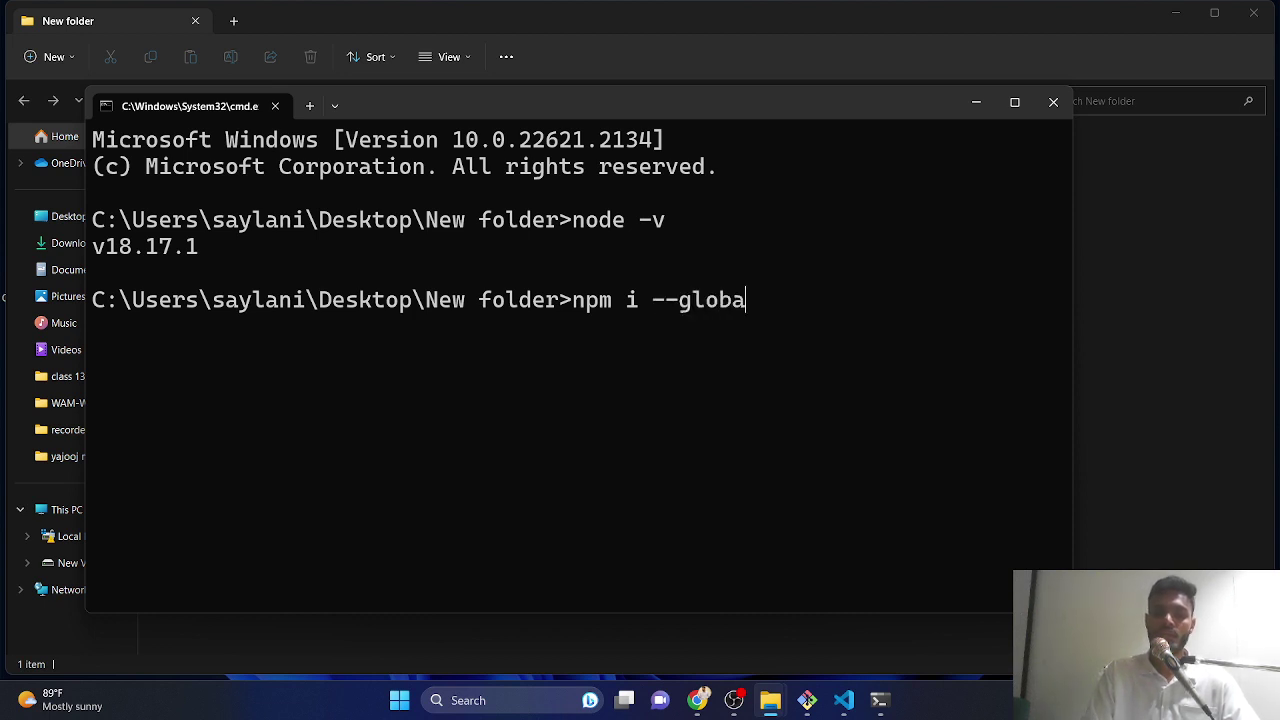
type("l ")
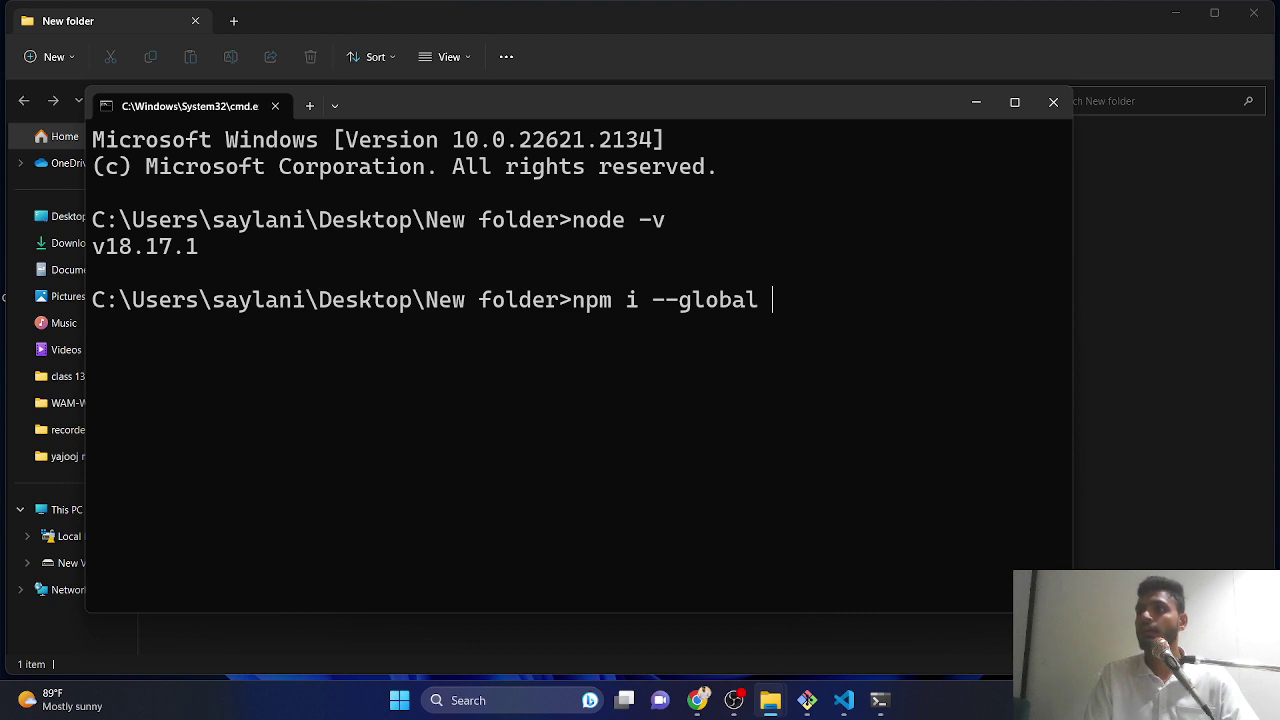
type("firebas")
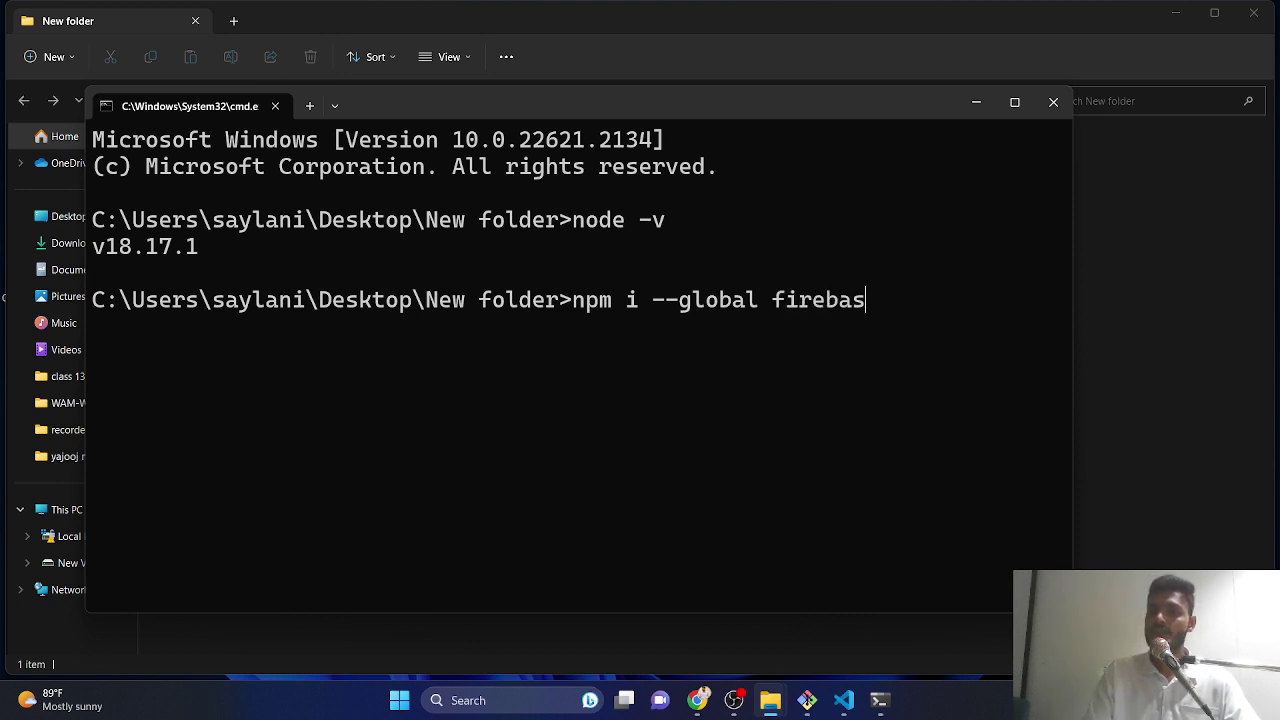
type("e-tools")
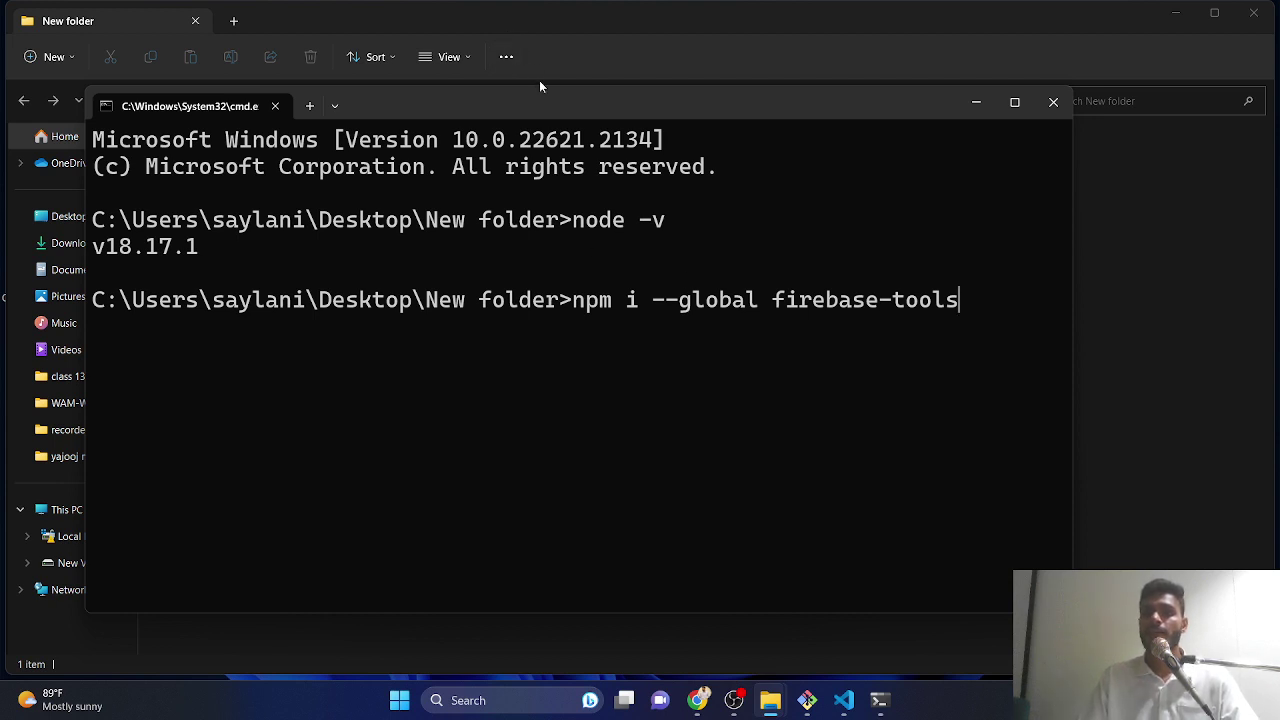
left_click_drag(540, 82, 561, 1)
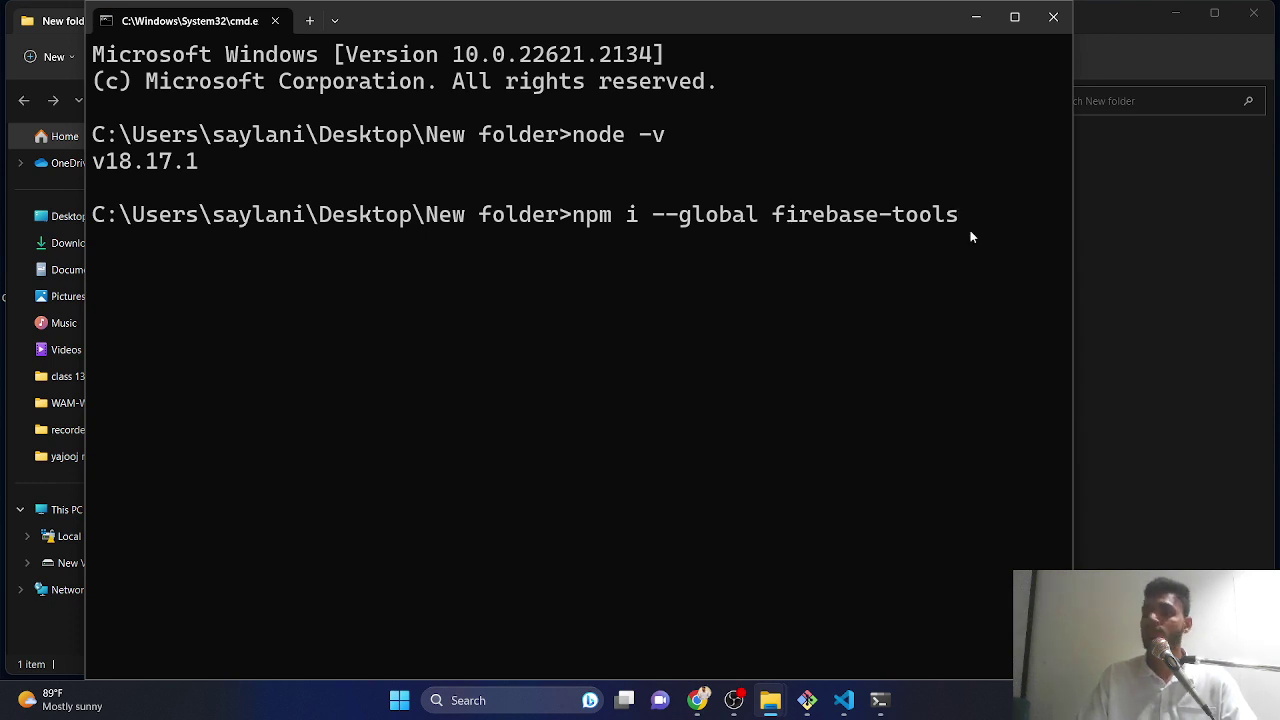
- Run the global firebase-tools install and let npm resolve dependencies
key("Return")
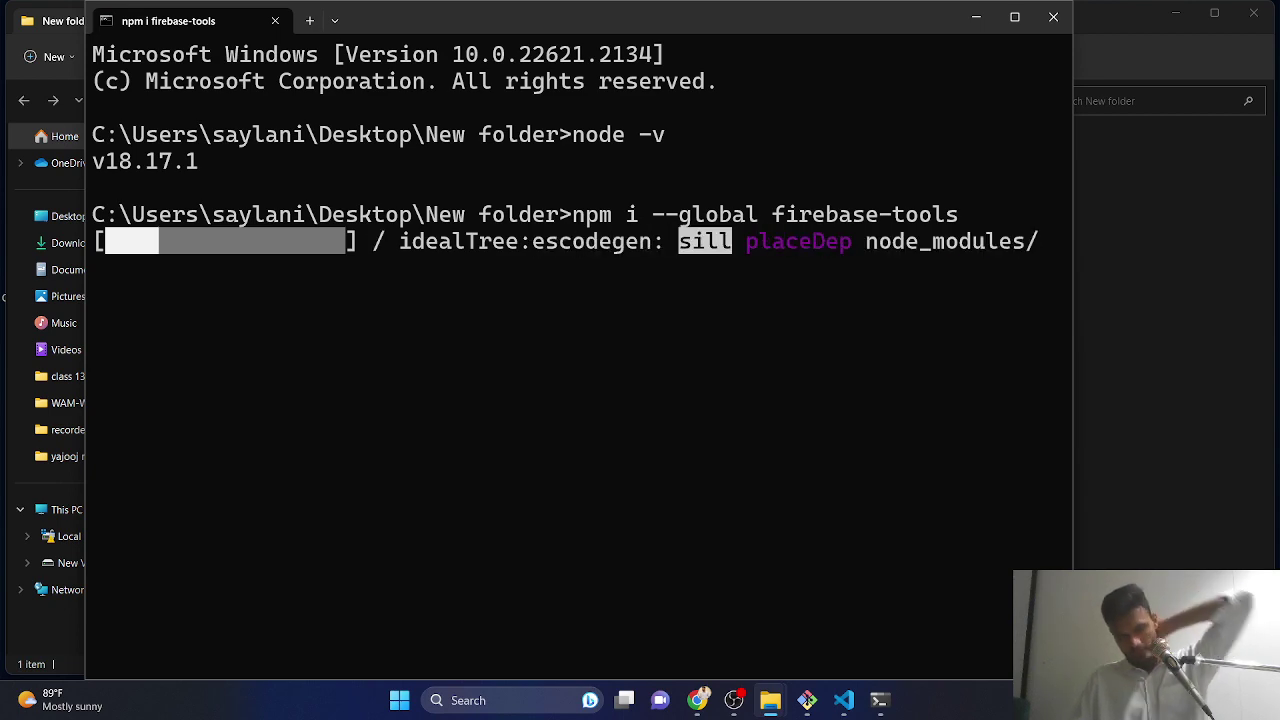
- Shrink the webcam overlay in the OBS preview, then restore and minimize the OBS window
left_click(734, 700)
left_click(863, 350)
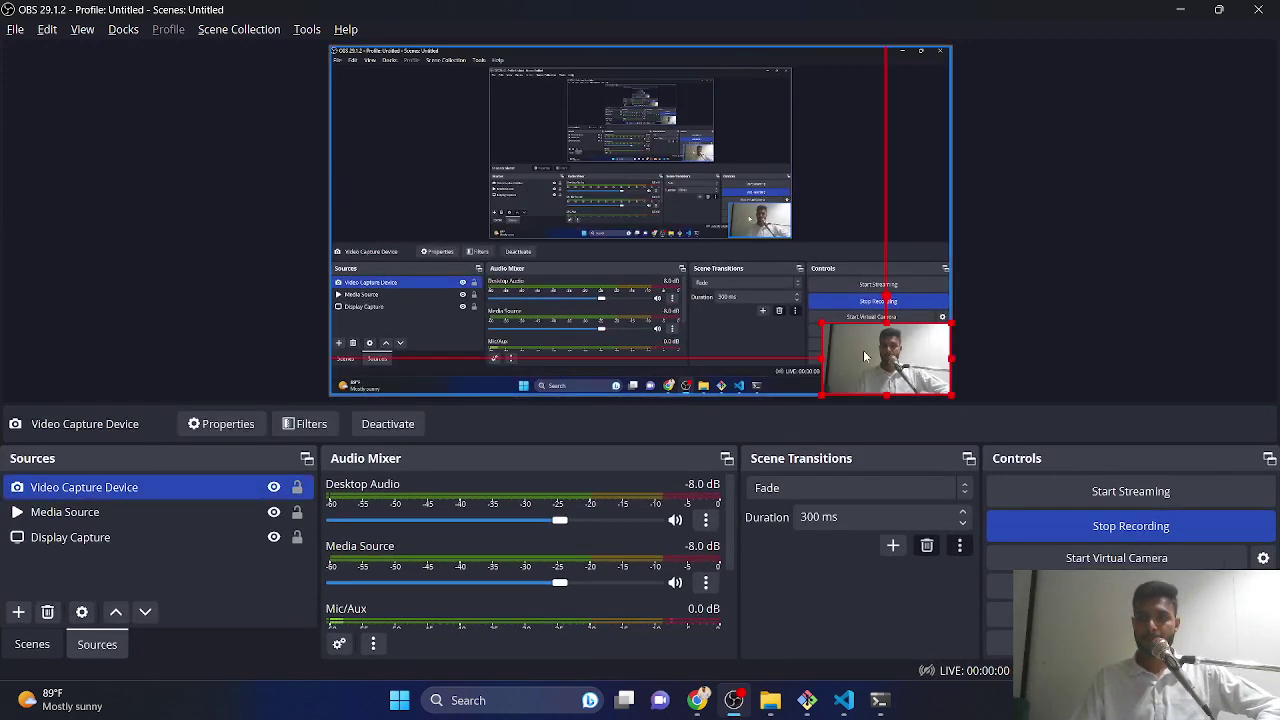
left_click_drag(816, 321, 868, 348)
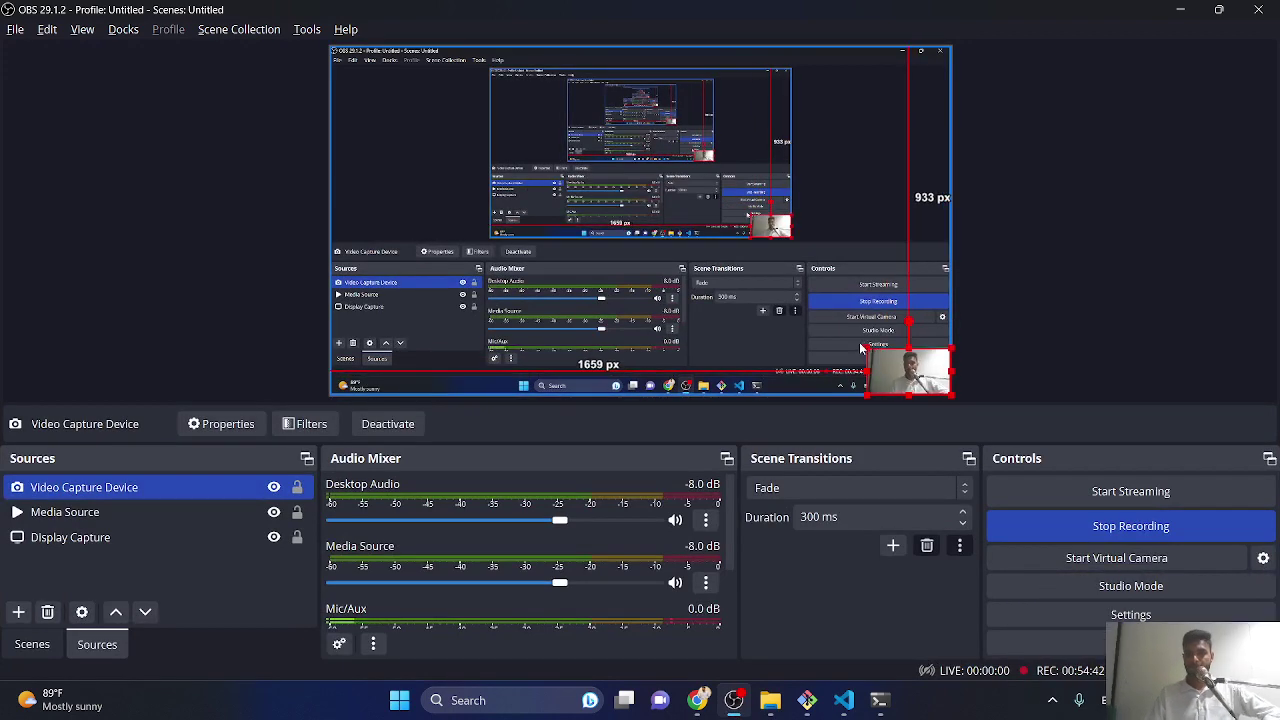
left_click(864, 345)
left_click(1216, 9)
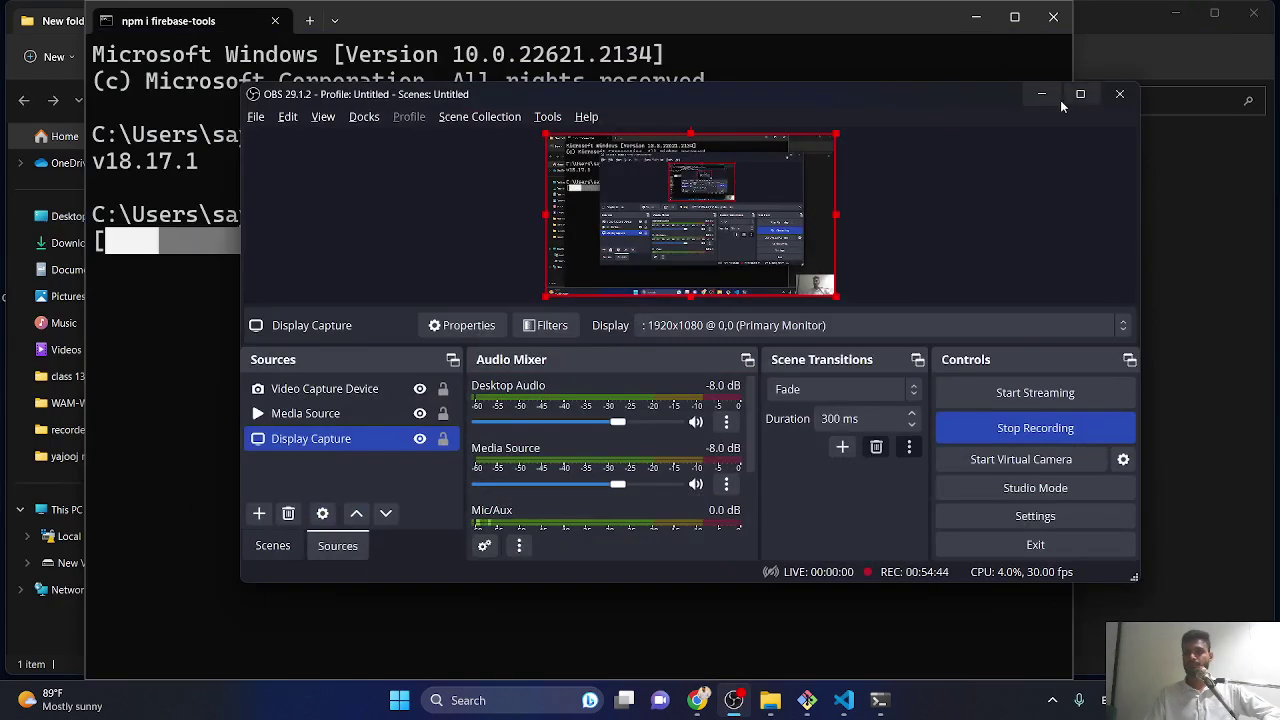
left_click(1035, 95)
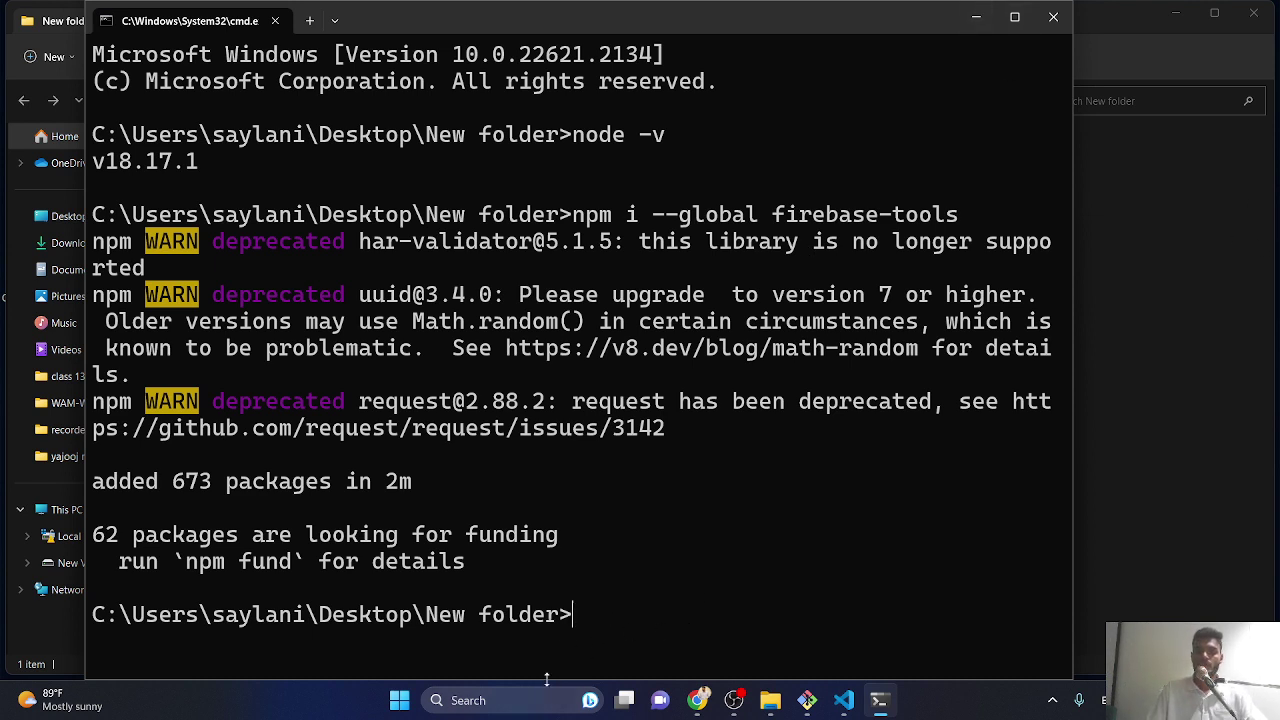
- Resize and move the terminal, run 'firebase login' and allow usage reporting with 'y'
left_click_drag(546, 679, 577, 480)
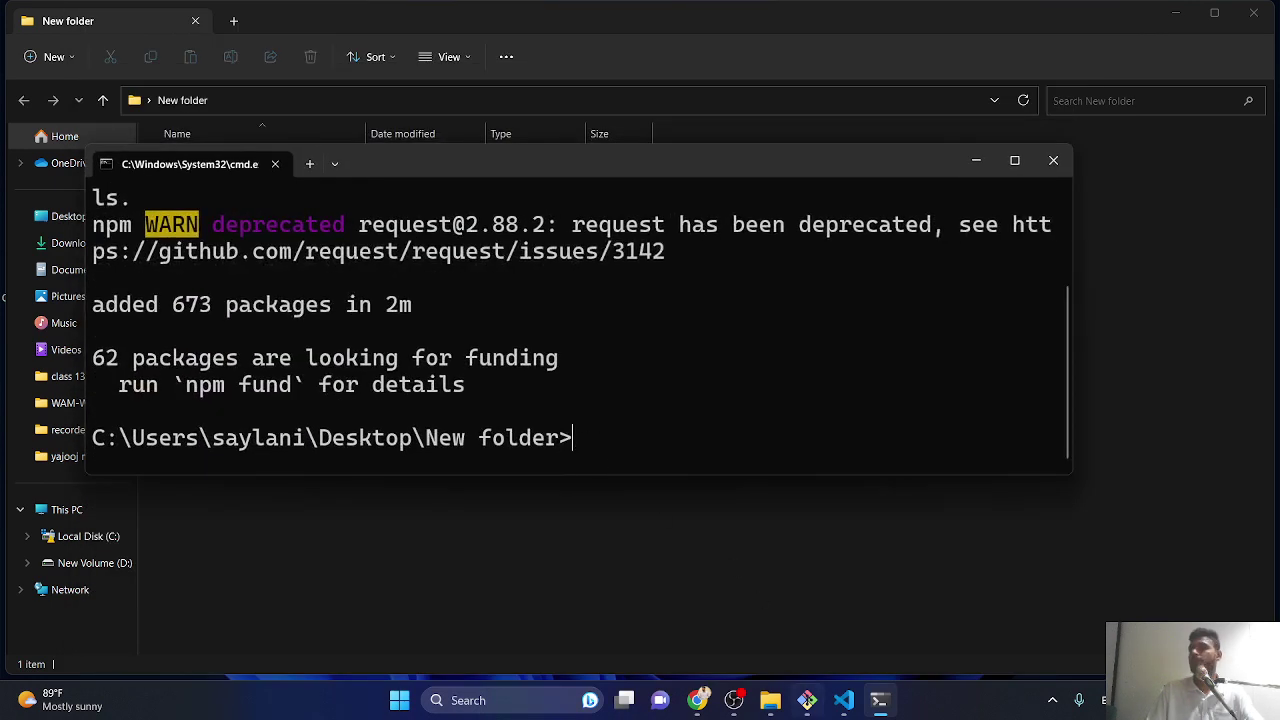
left_click_drag(601, 164, 618, 36)
type("npm")
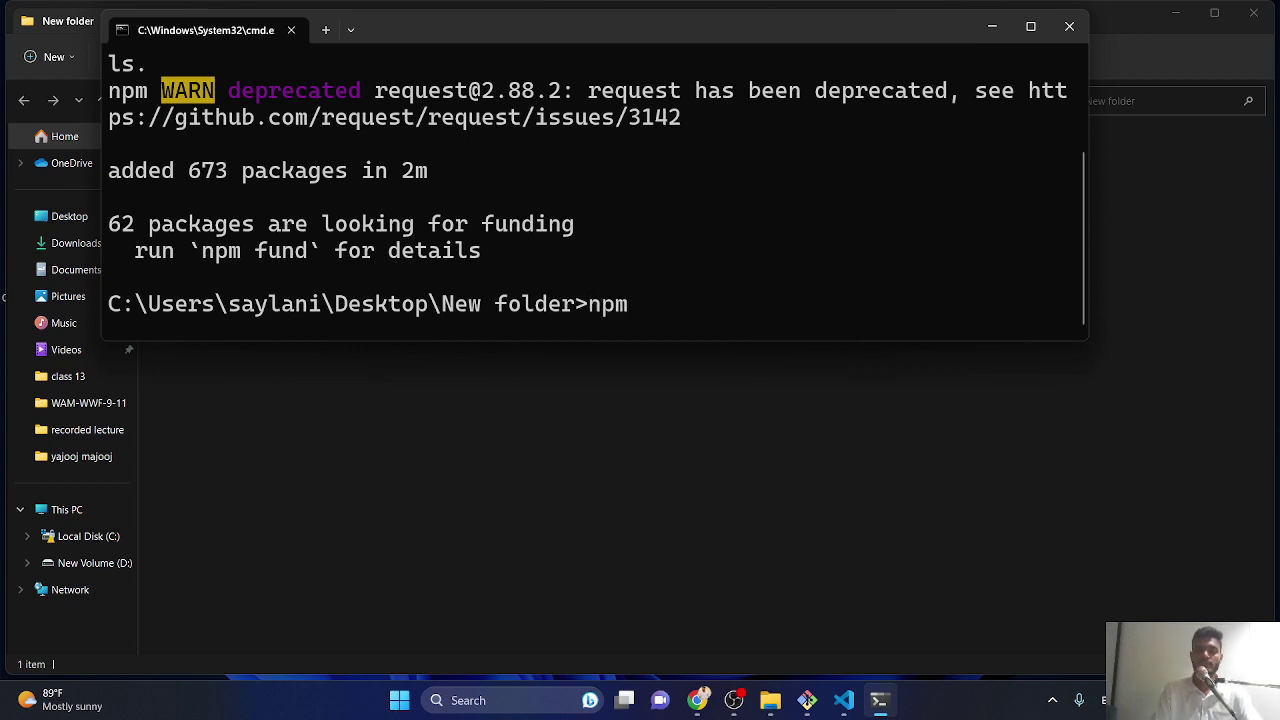
key("BackSpace")
key("BackSpace")
key("BackSpace")
key("BackSpace")
type("f")
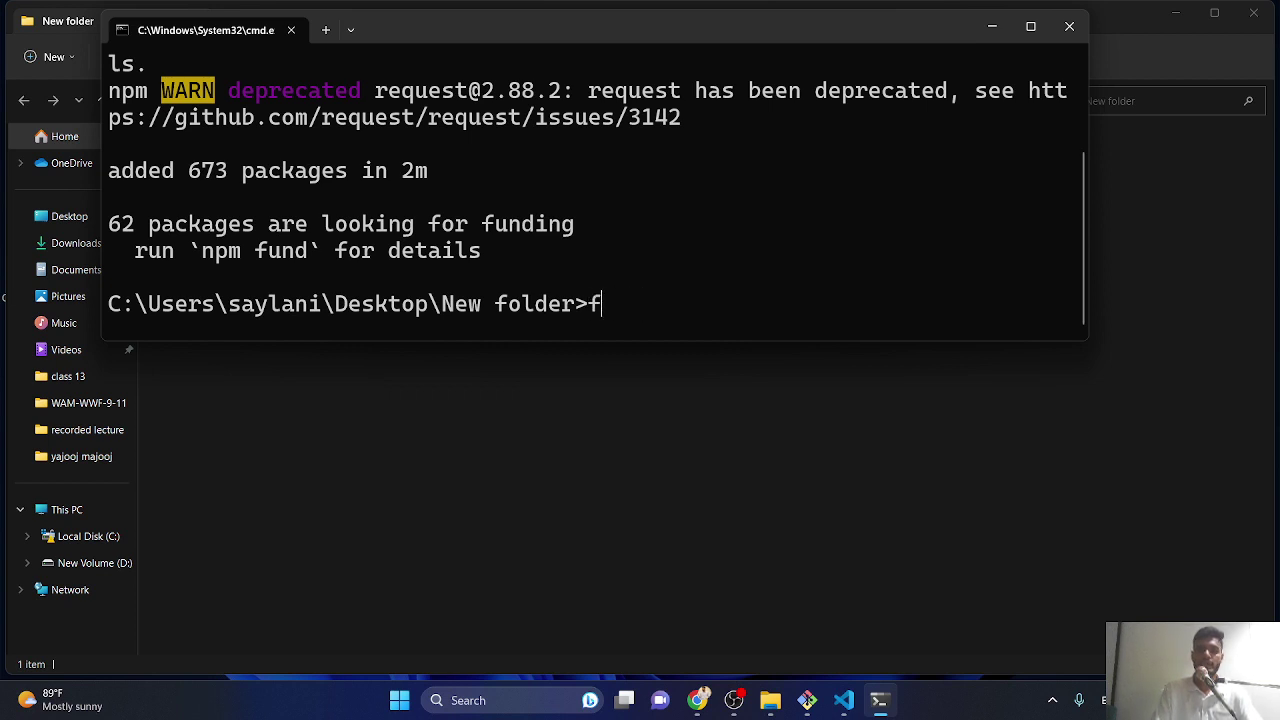
type("irebase ")
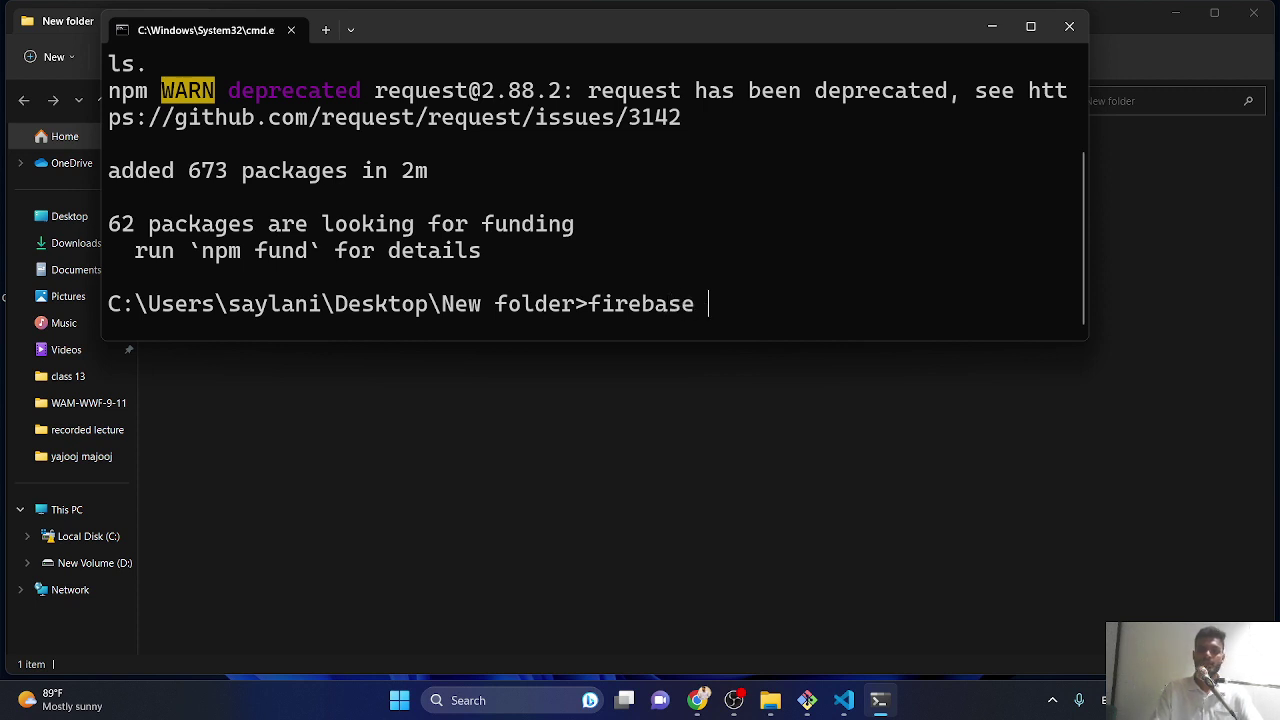
type("login")
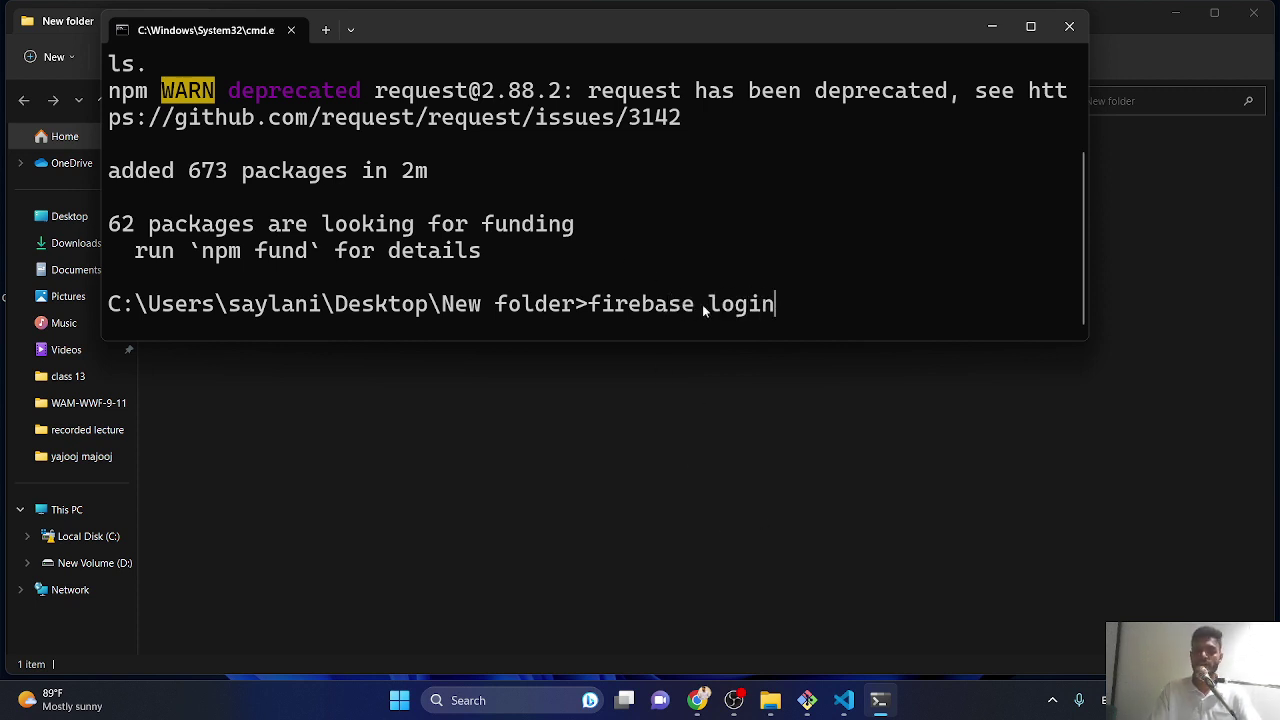
key("Return")
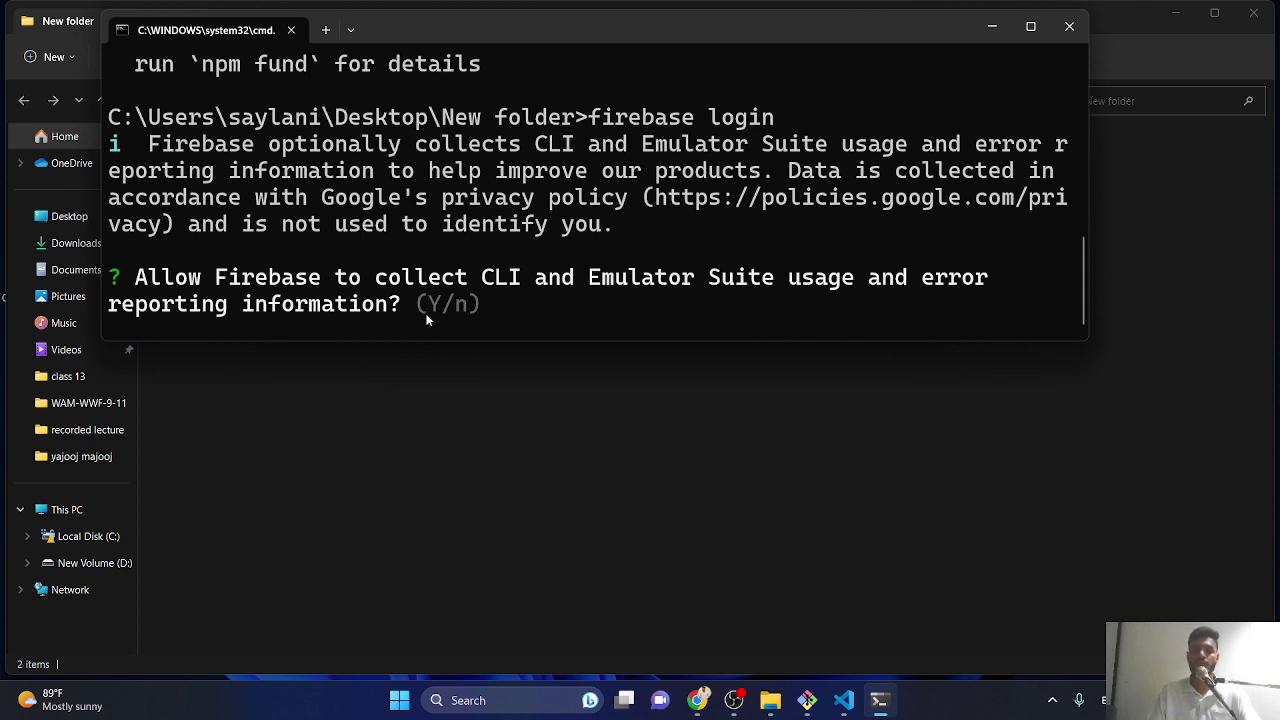
type("y")
key("Return")
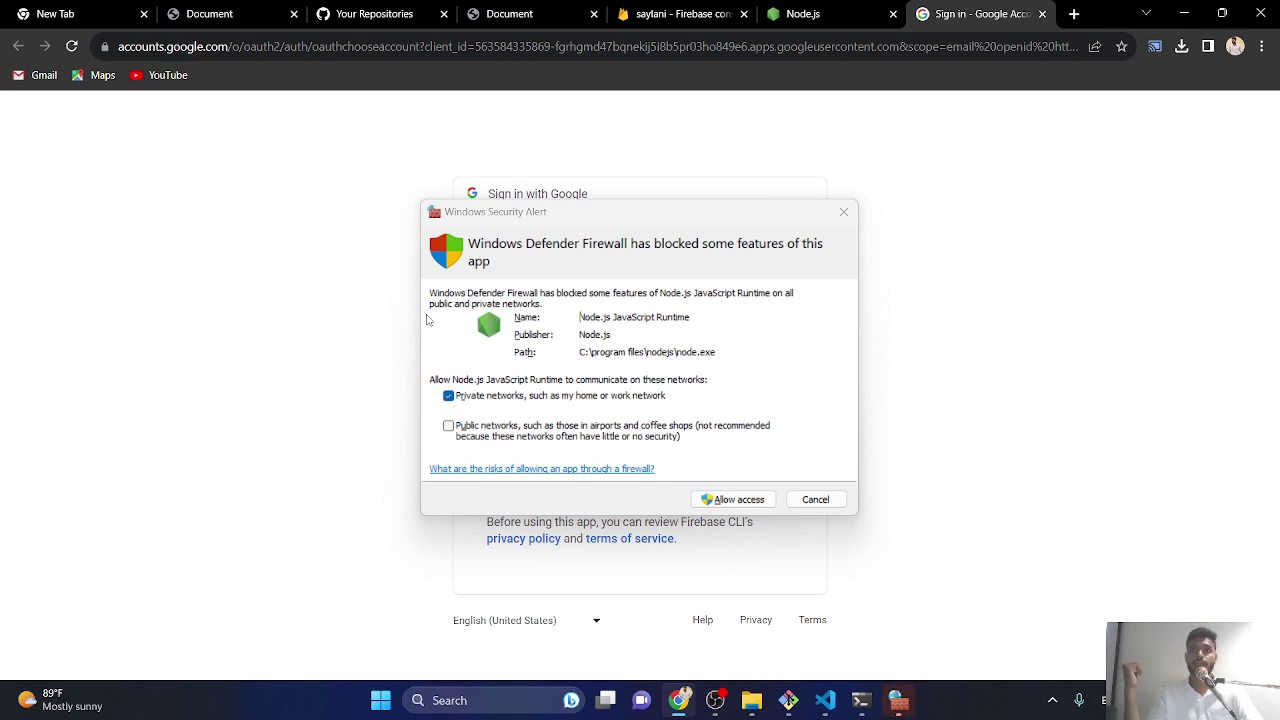
- Allow Node.js through the firewall and grant Firebase CLI access to the Google account
left_click(718, 499)
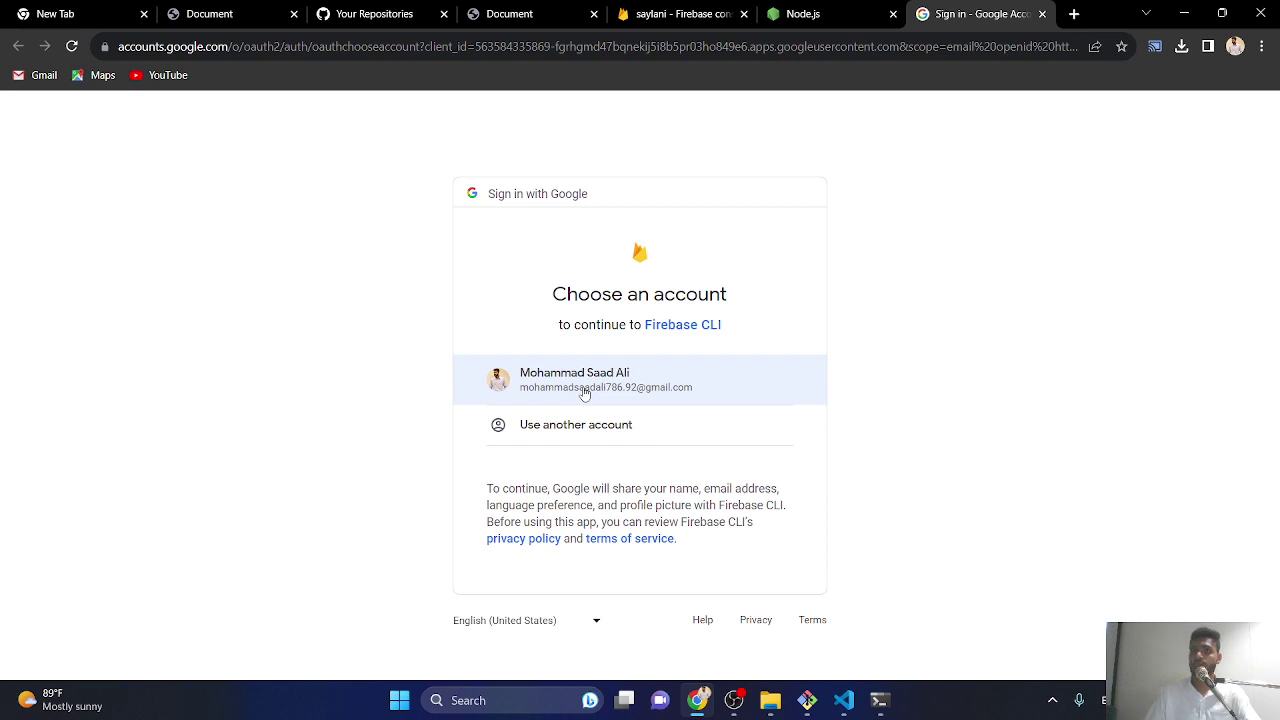
left_click(585, 393)
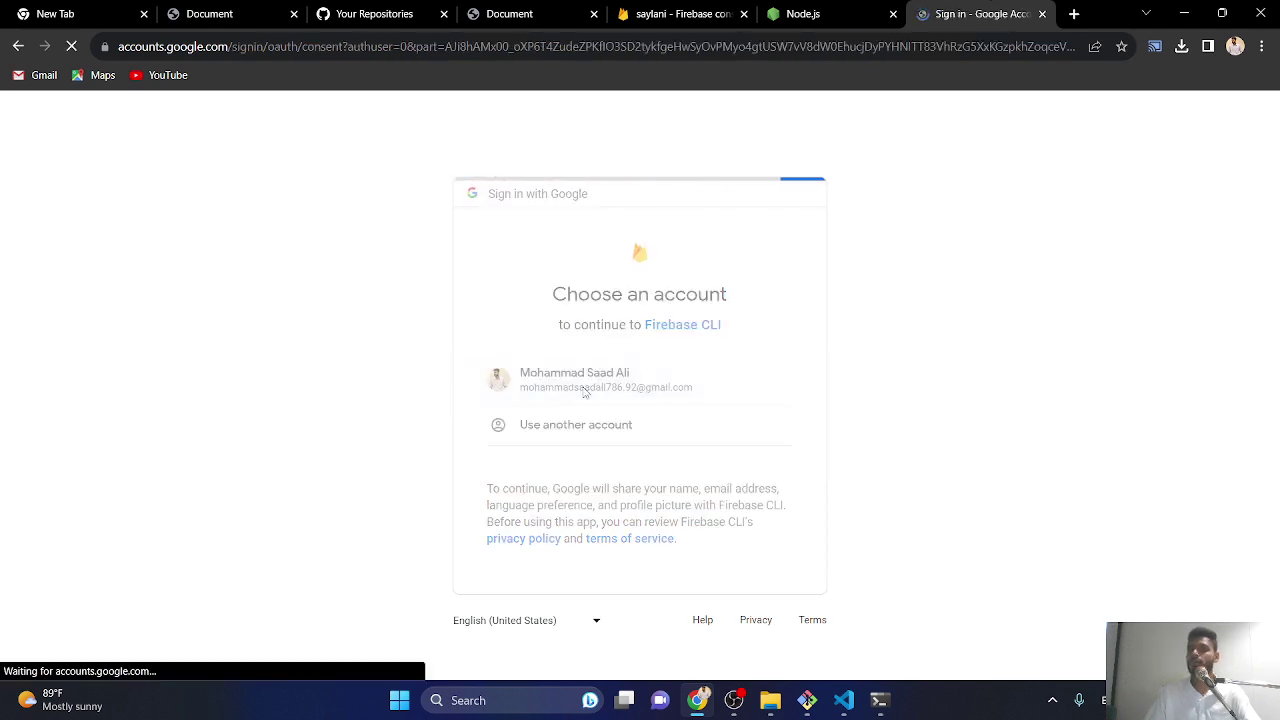
scroll(587, 371, "down", 2)
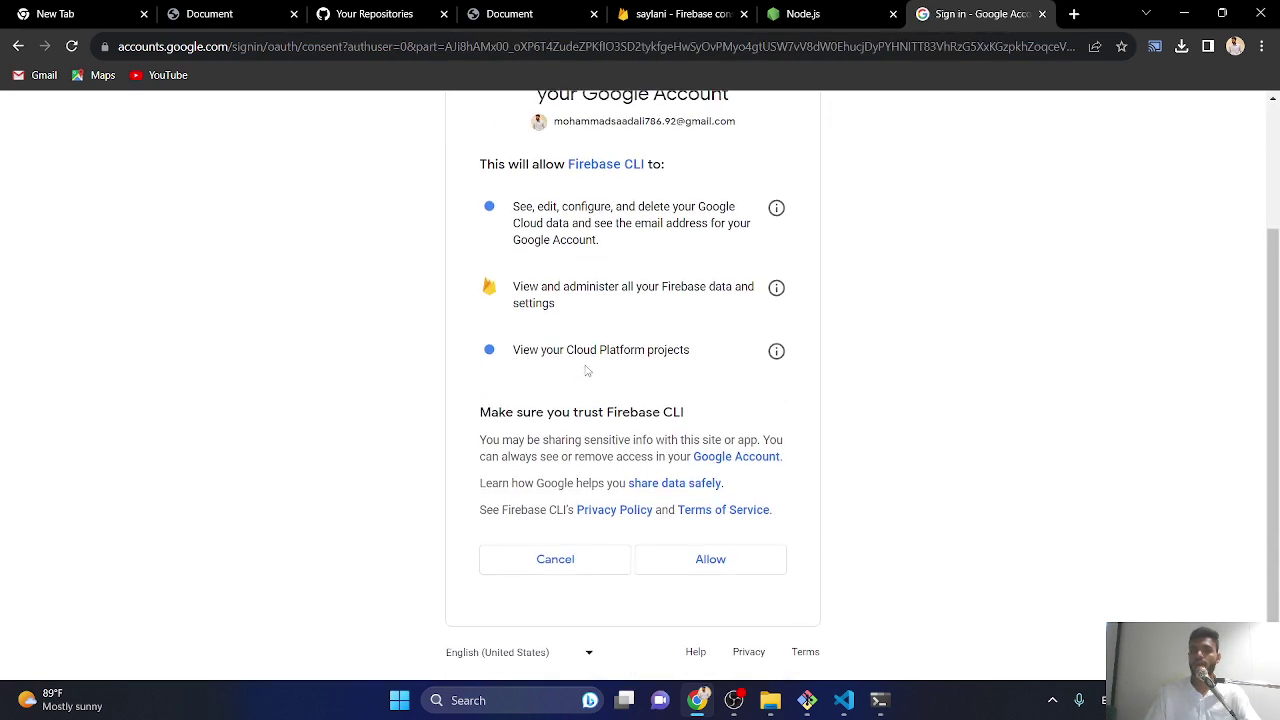
left_click(722, 561)
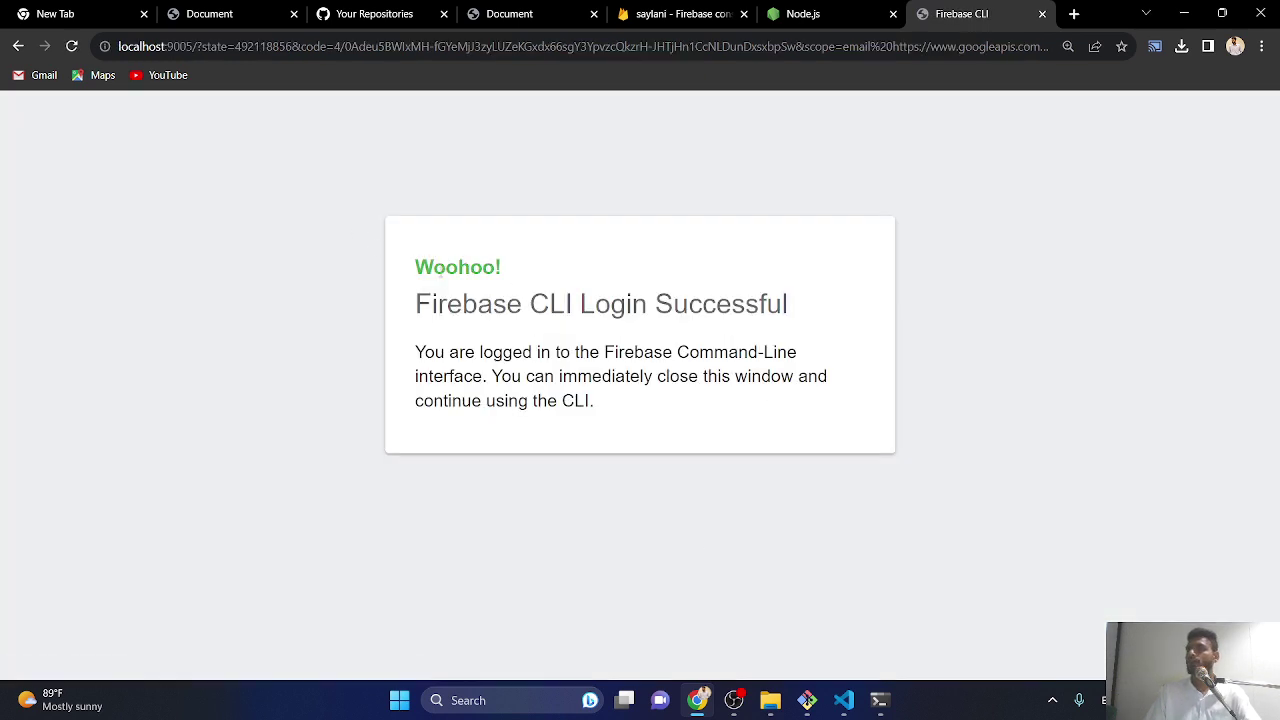
- Highlight the 'Woohoo!' and 'Firebase CLI Login Successful' headings, then return to the terminal
left_click_drag(414, 264, 510, 262)
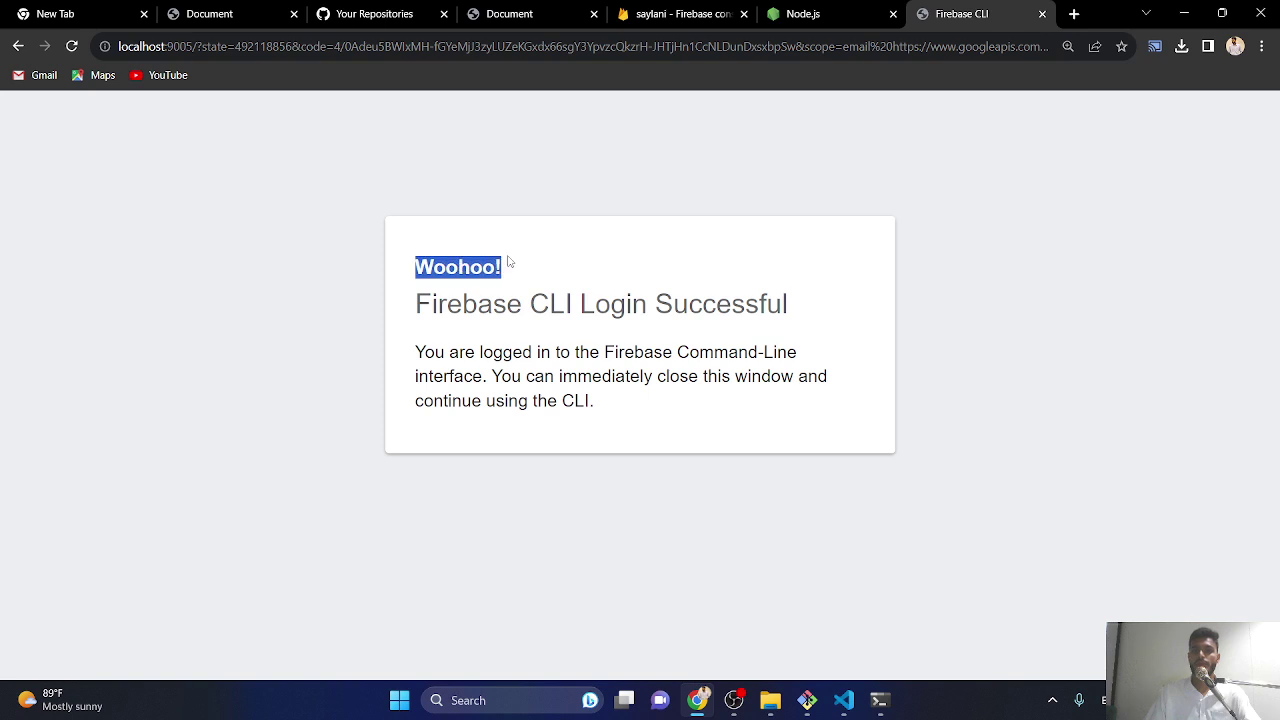
left_click_drag(414, 304, 809, 309)
left_click(799, 283)
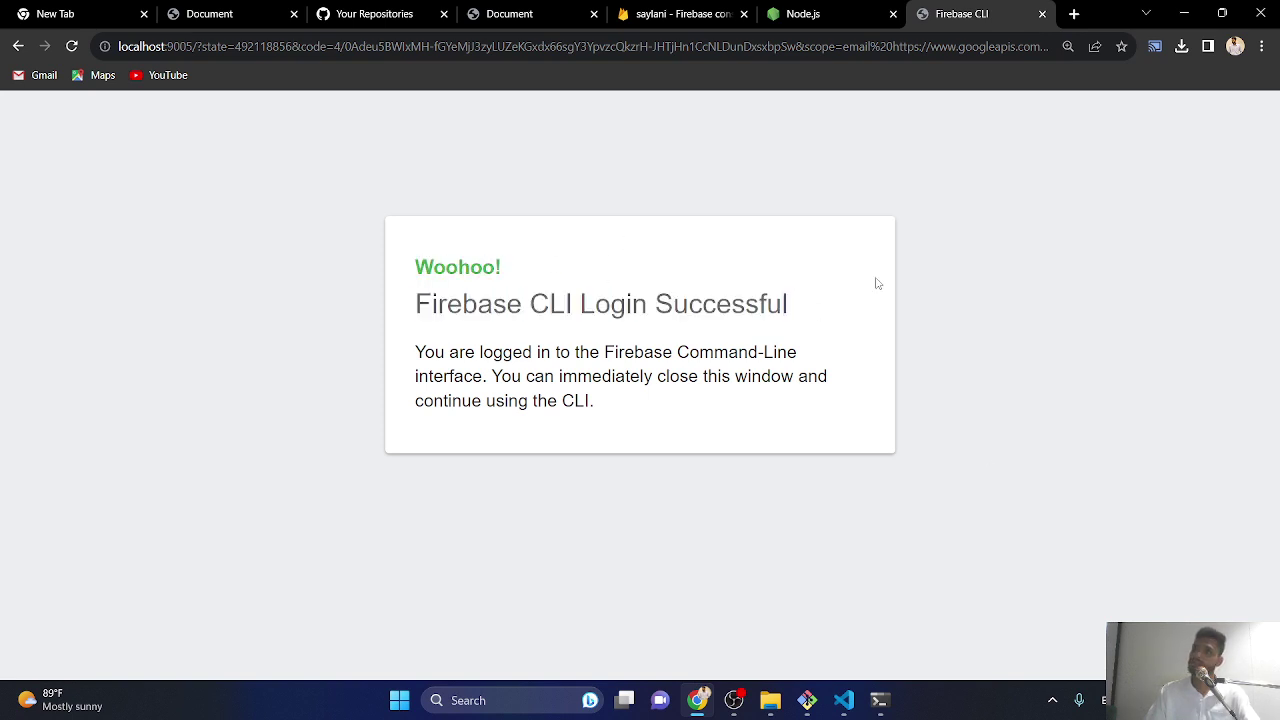
left_click(877, 710)
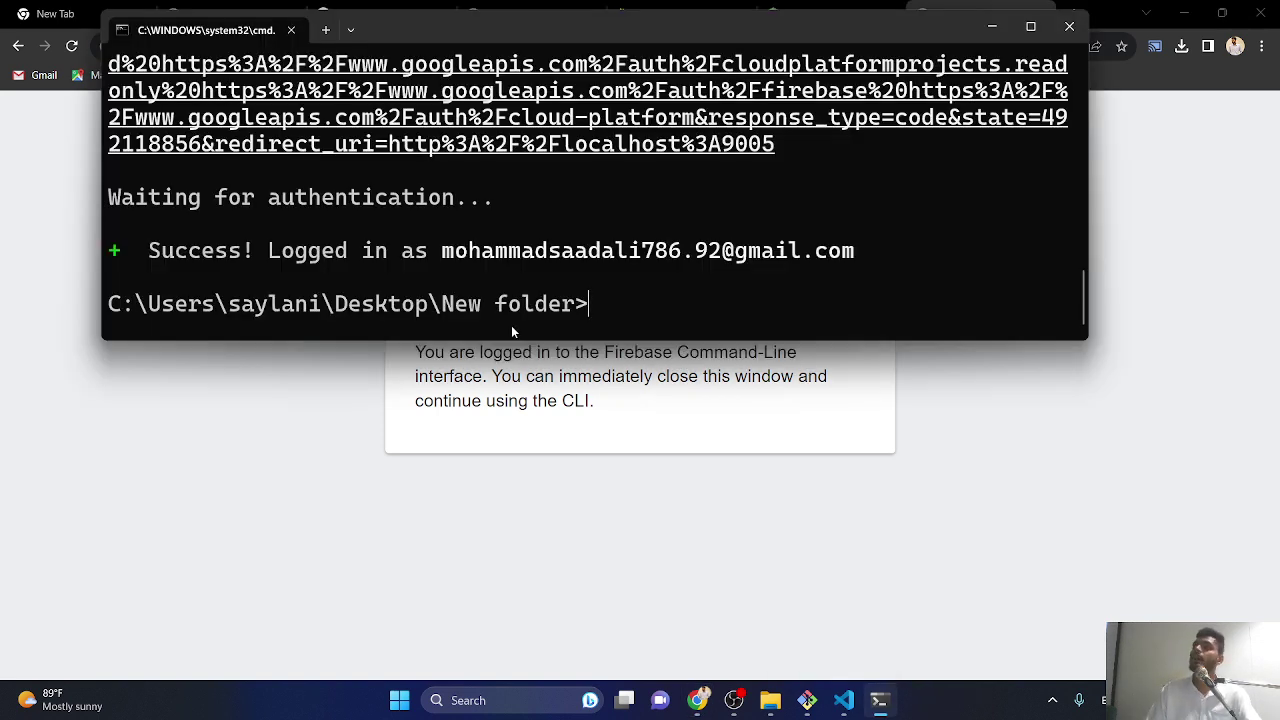
- Run 'firebase init' and answer 'y' to proceed with setup in New folder
type("fireb")
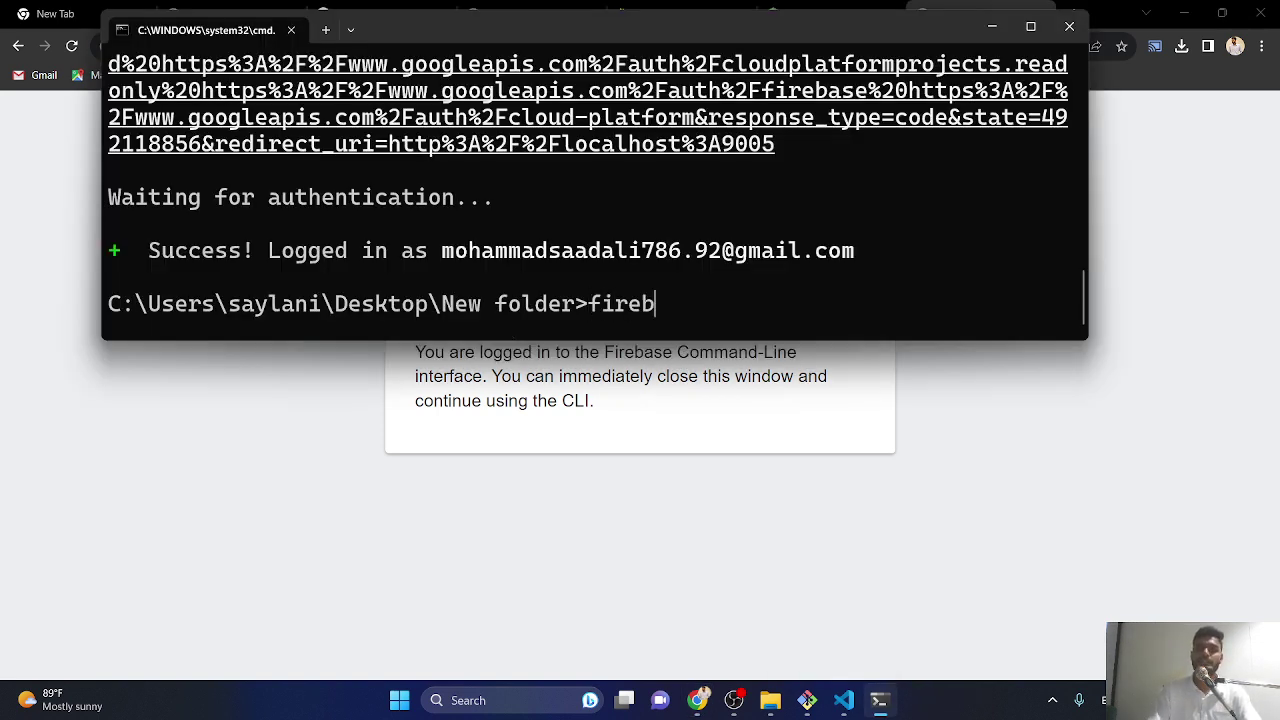
type("ase init")
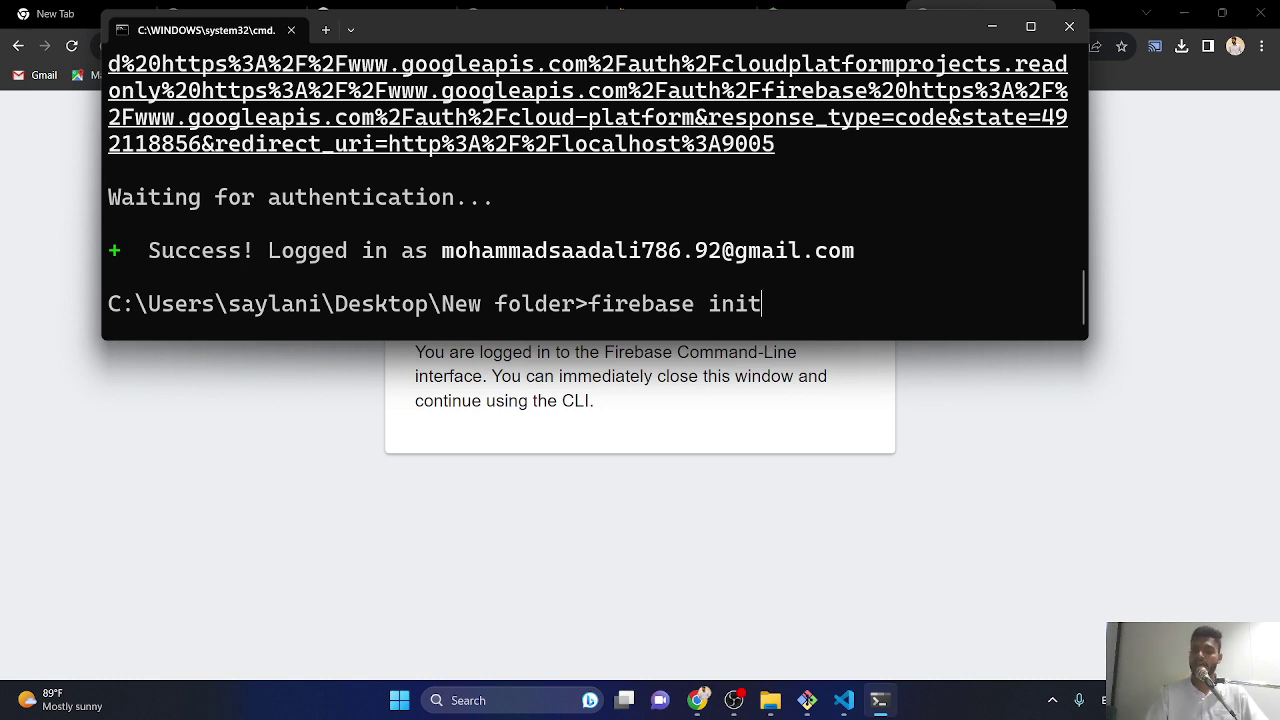
key("Return")
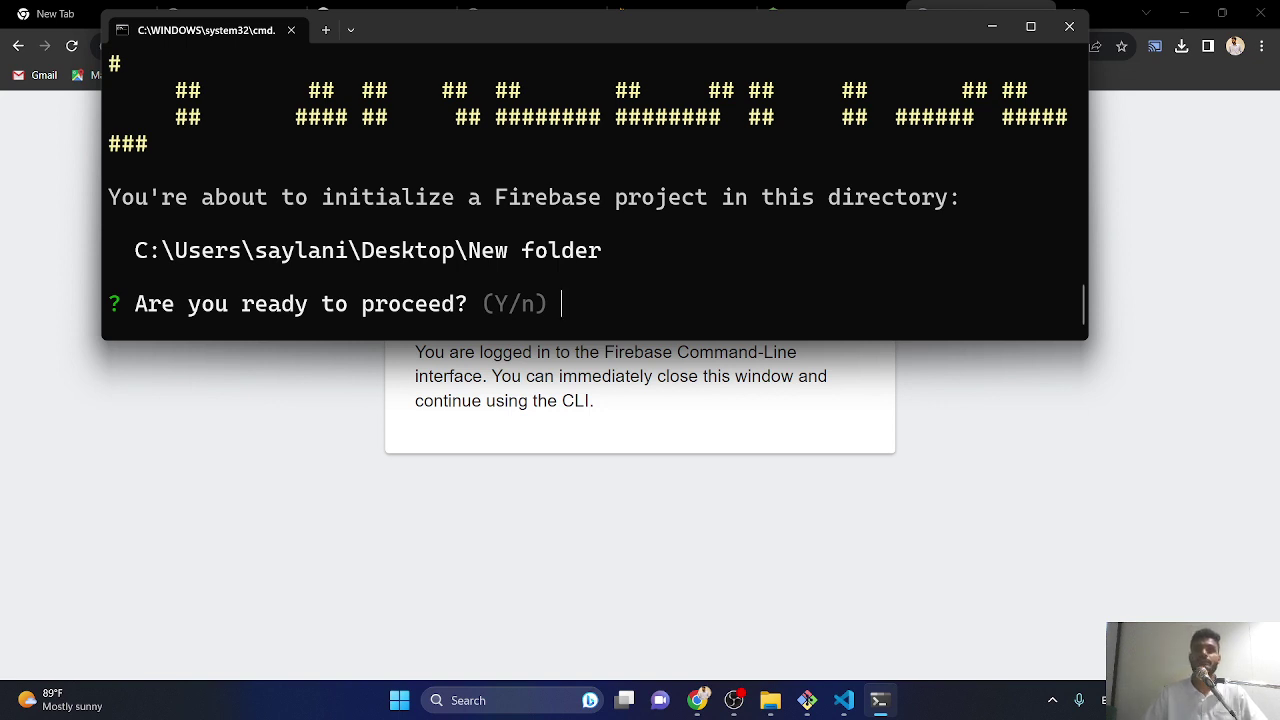
type("y")
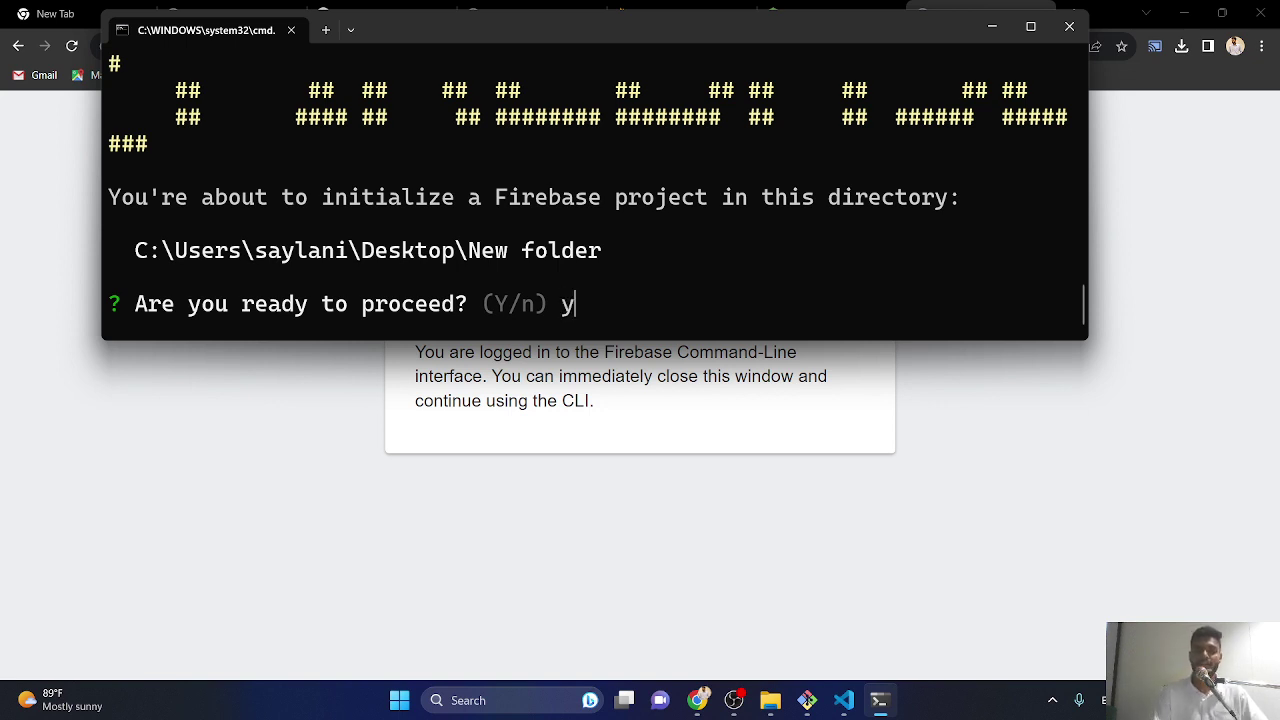
key("Return")
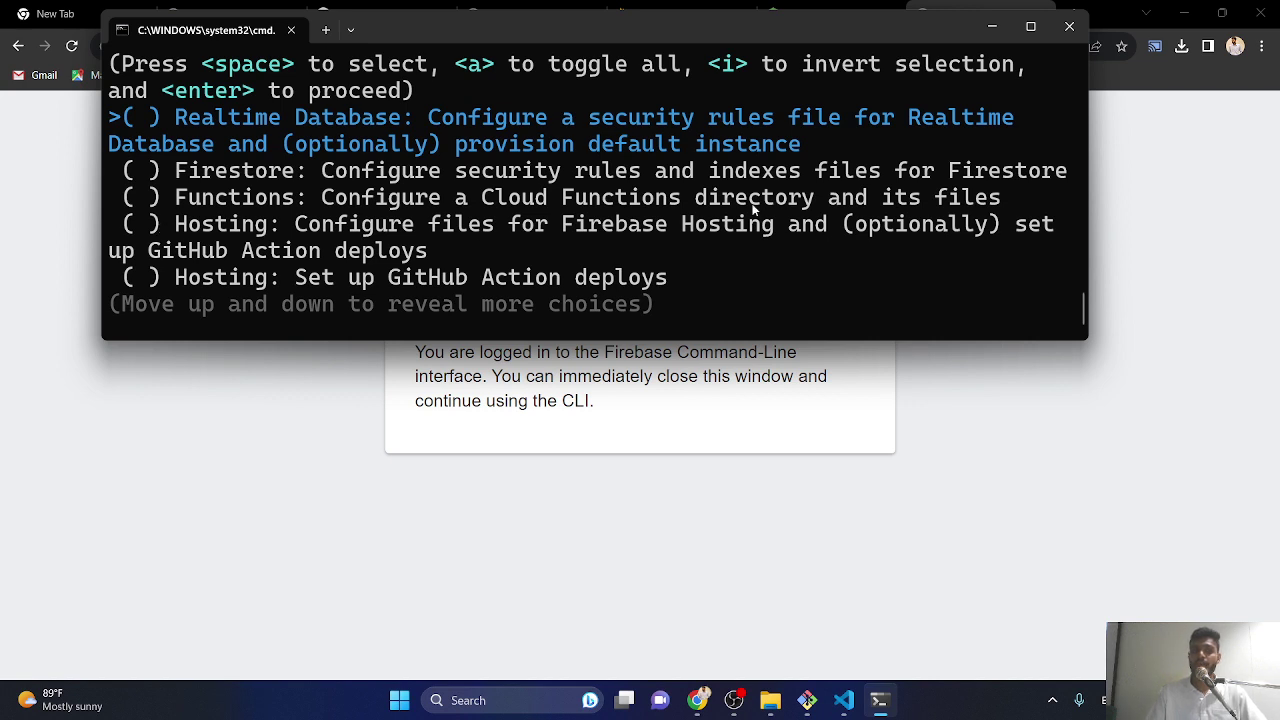
- Tick 'Hosting: Configure files for Firebase Hosting' in the feature list and confirm
key("Down")
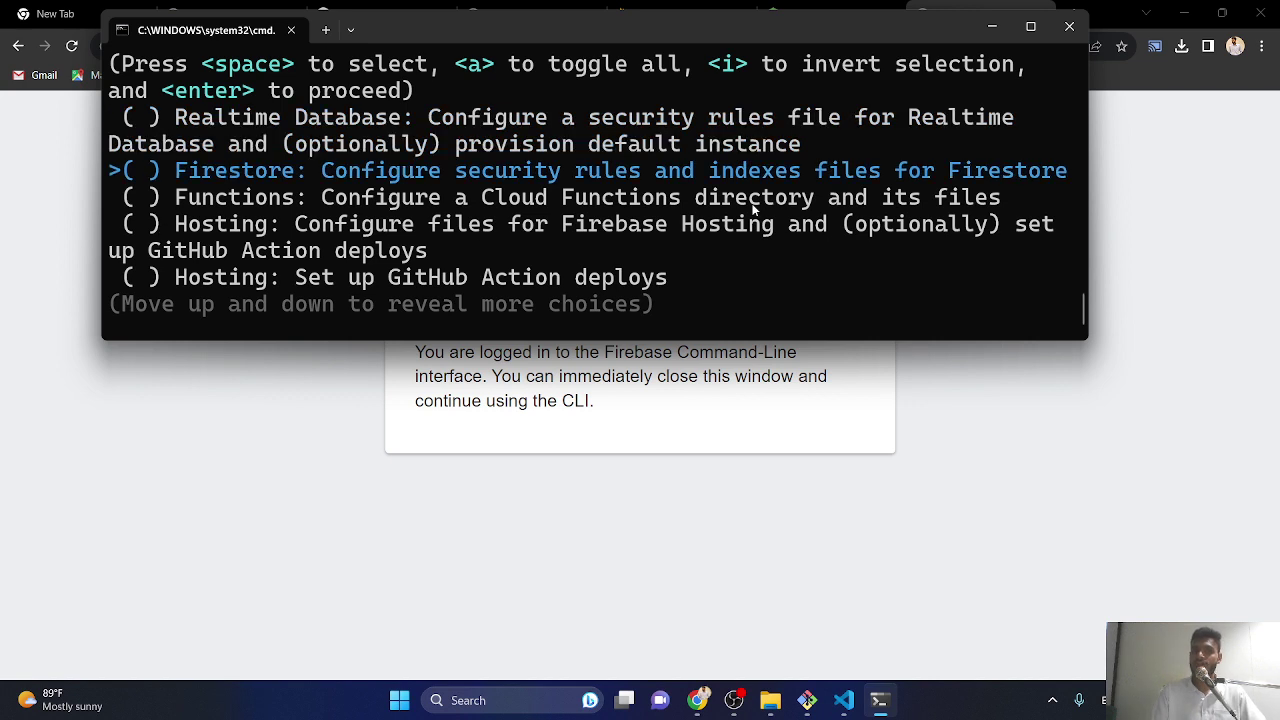
key("Down")
key("Down")
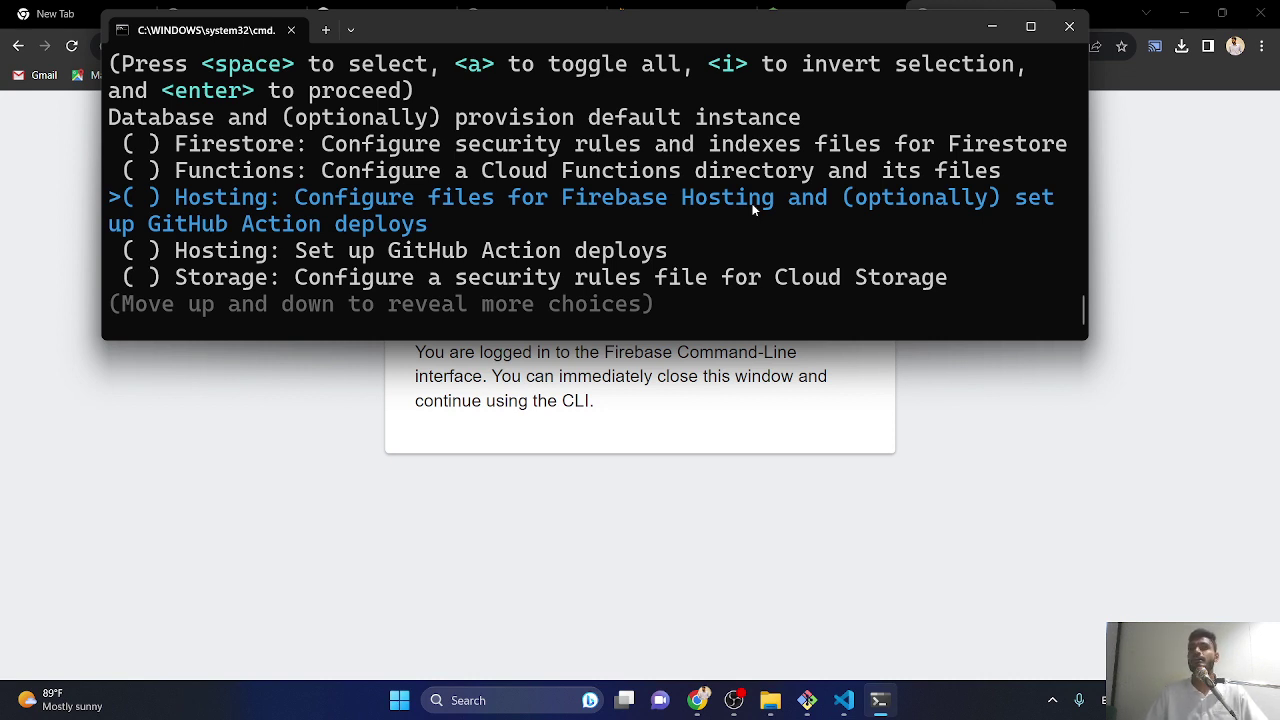
key("space")
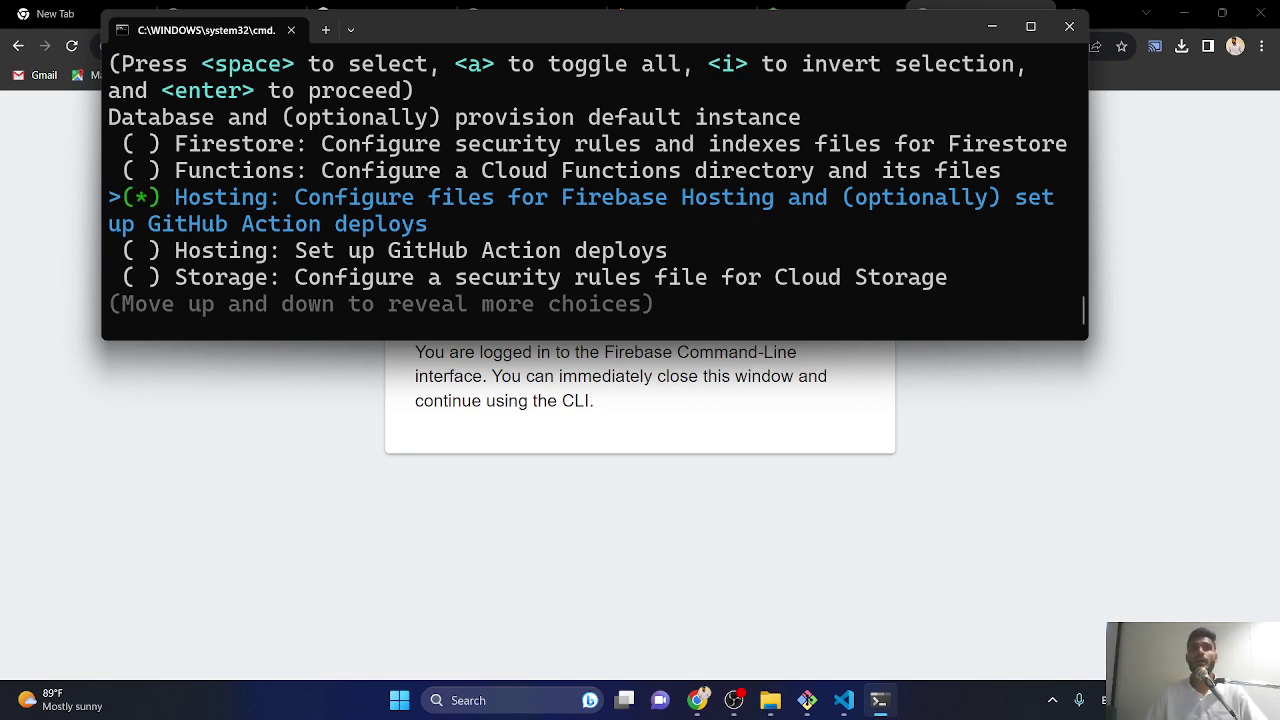
key("Return")
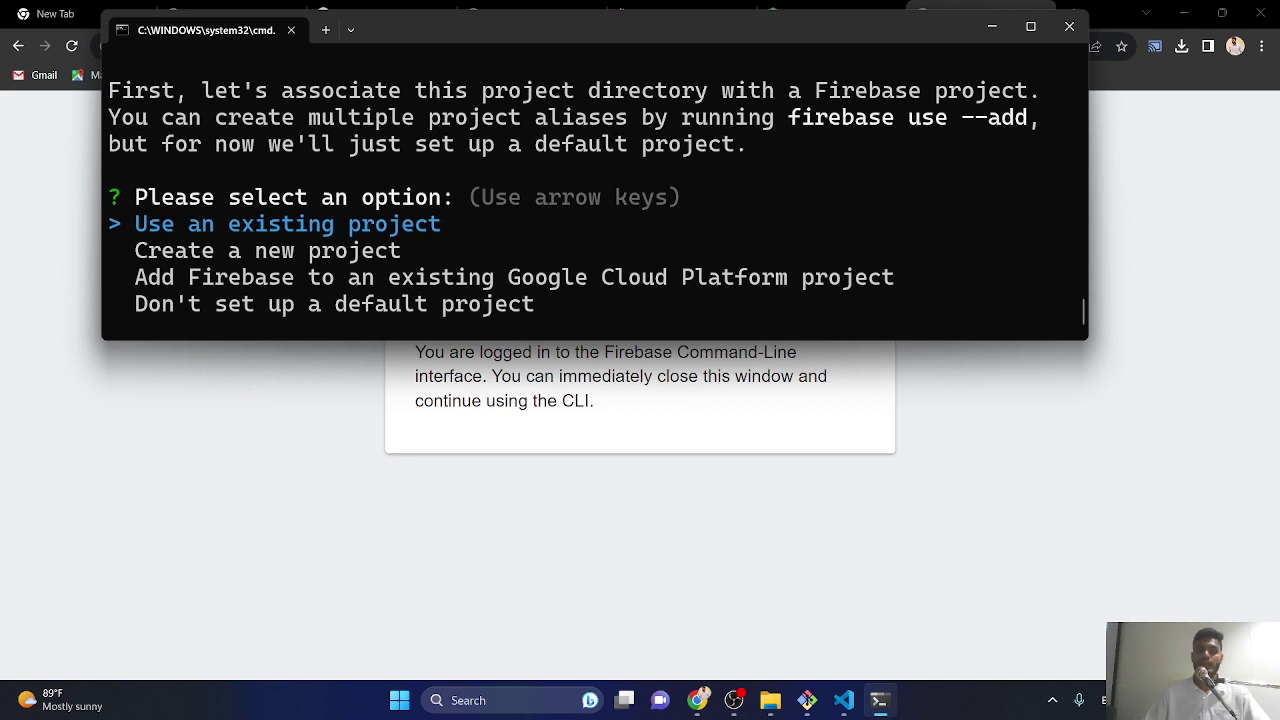
- Use an existing project and set saylani-798d0 as this folder's default Firebase project
key("Return")
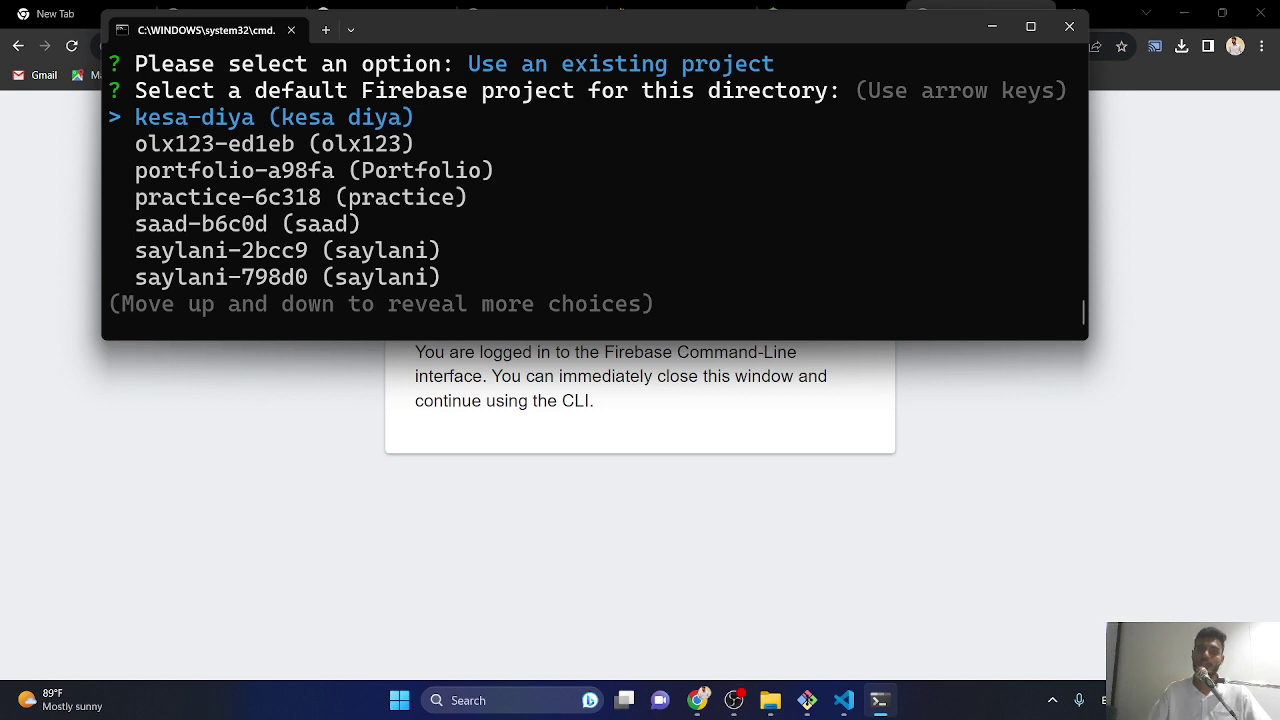
key("Down")
key("Down")
key("Down")
key("Down")
key("Down")
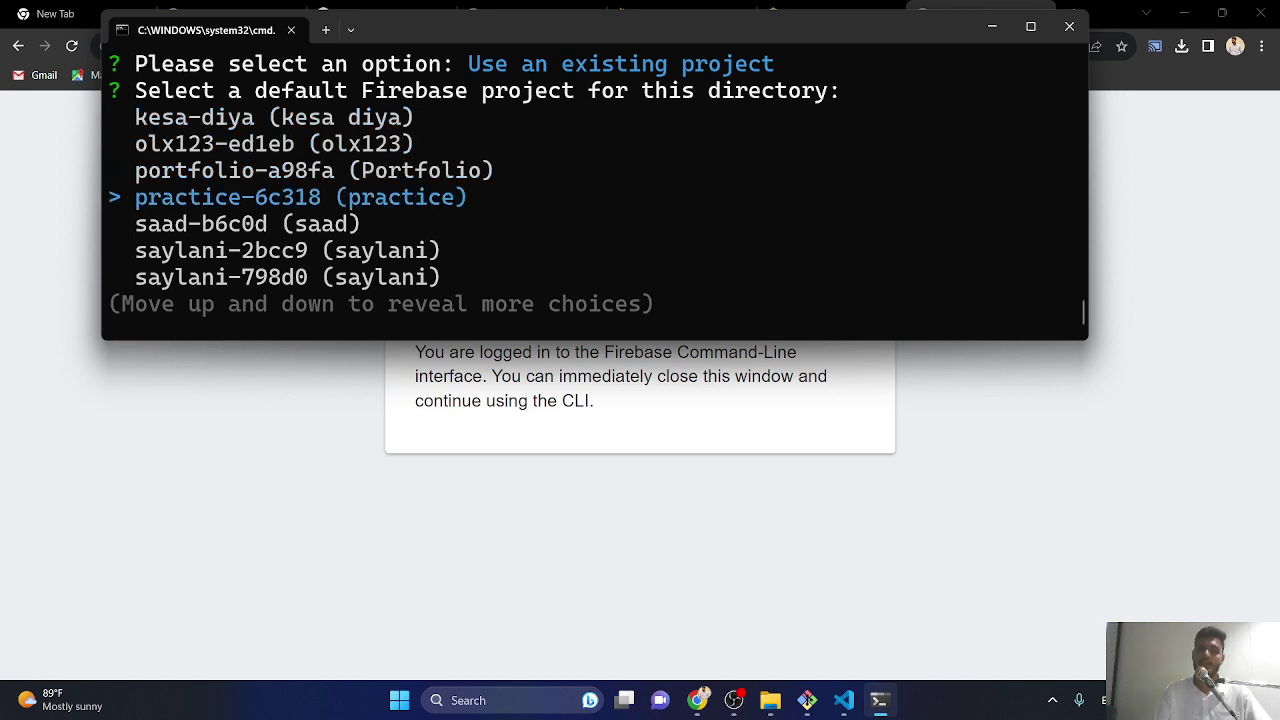
key("Down")
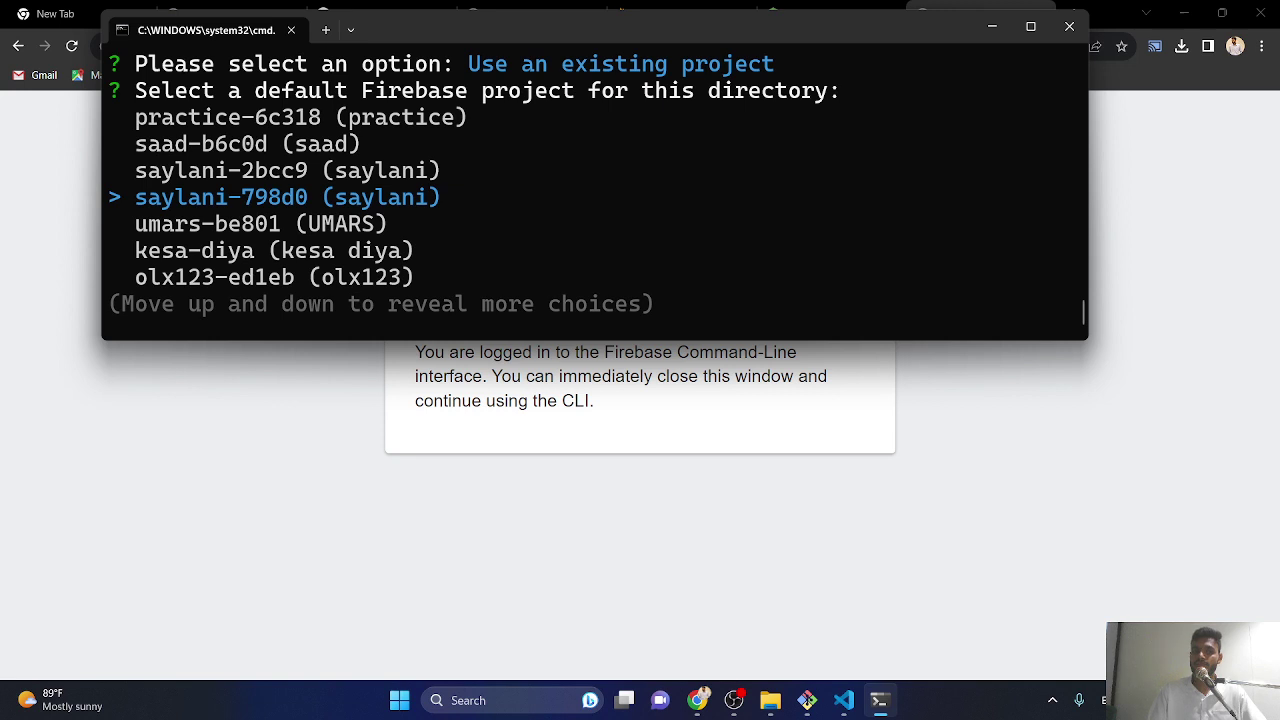
key("Down")
key("Down")
key("Down")
key("Down")
key("Down")
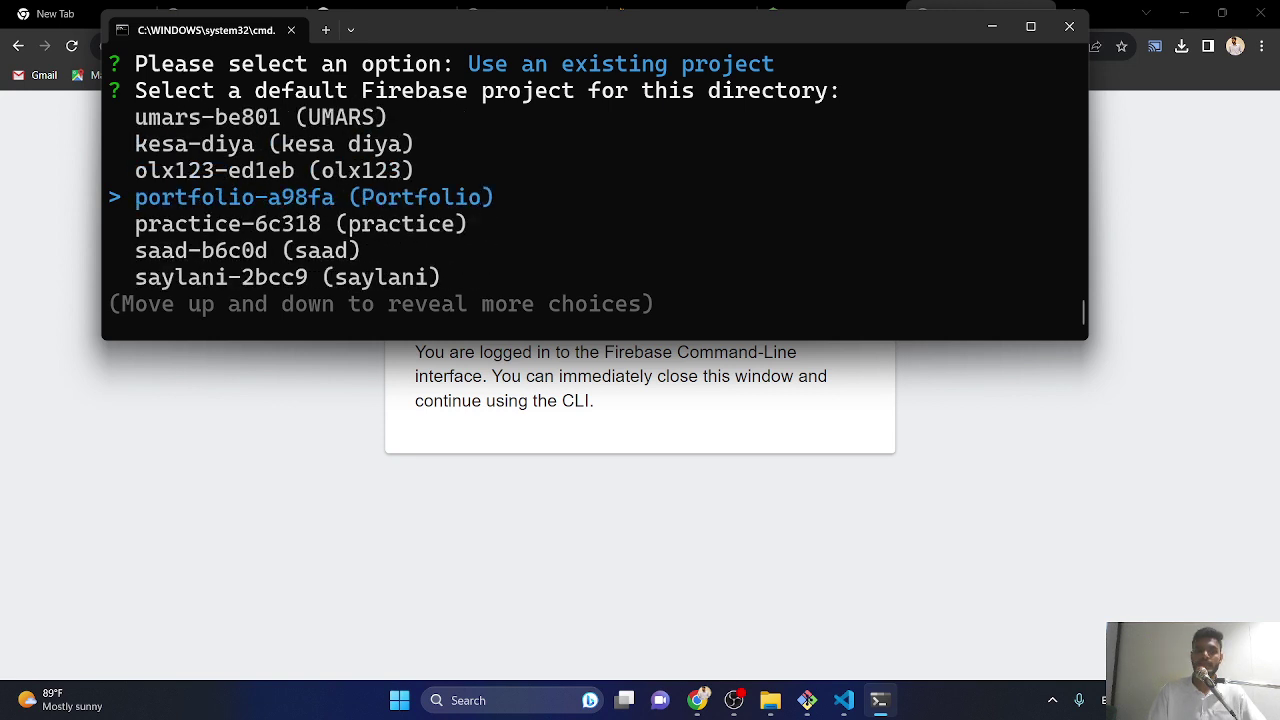
key("Down")
key("Down")
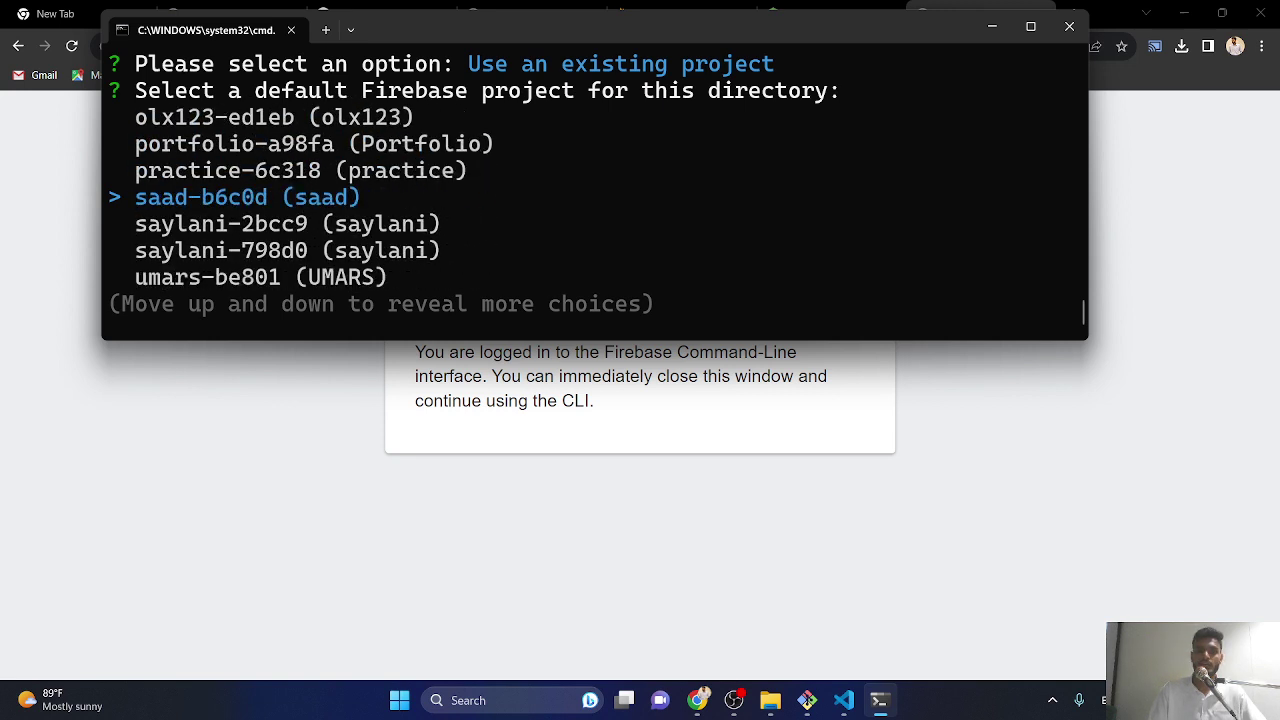
key("Down")
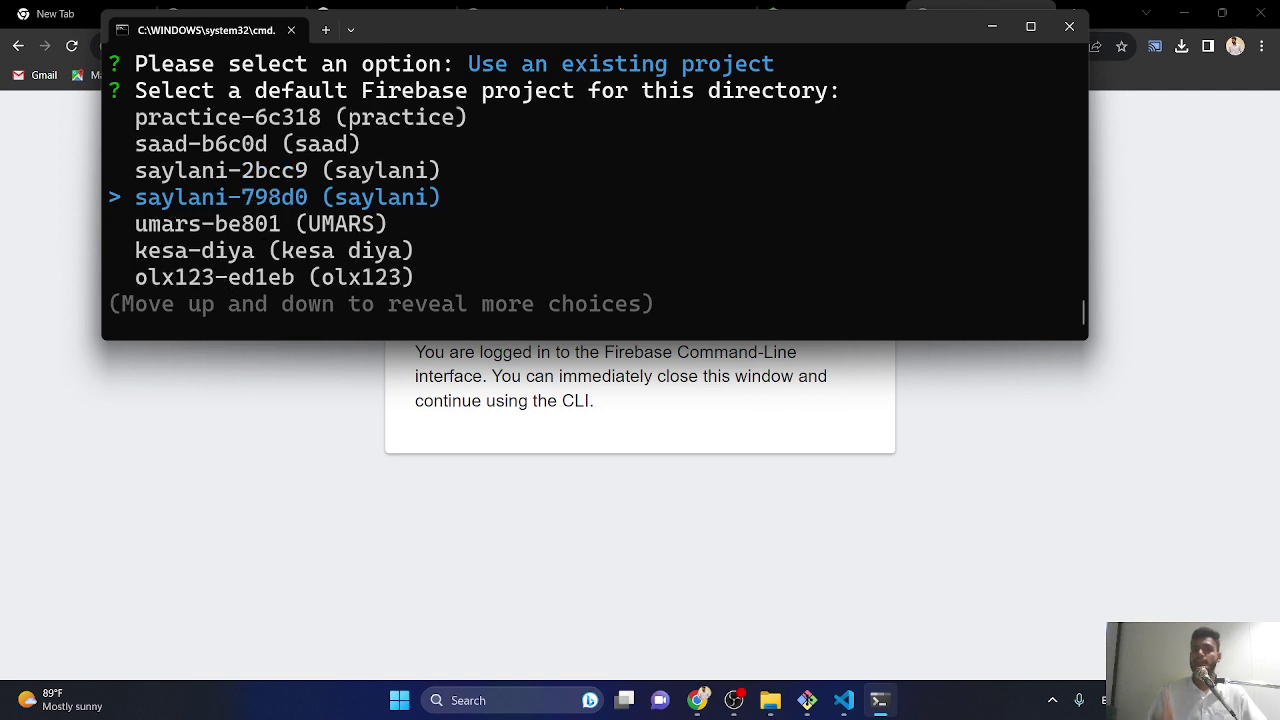
key("Return")
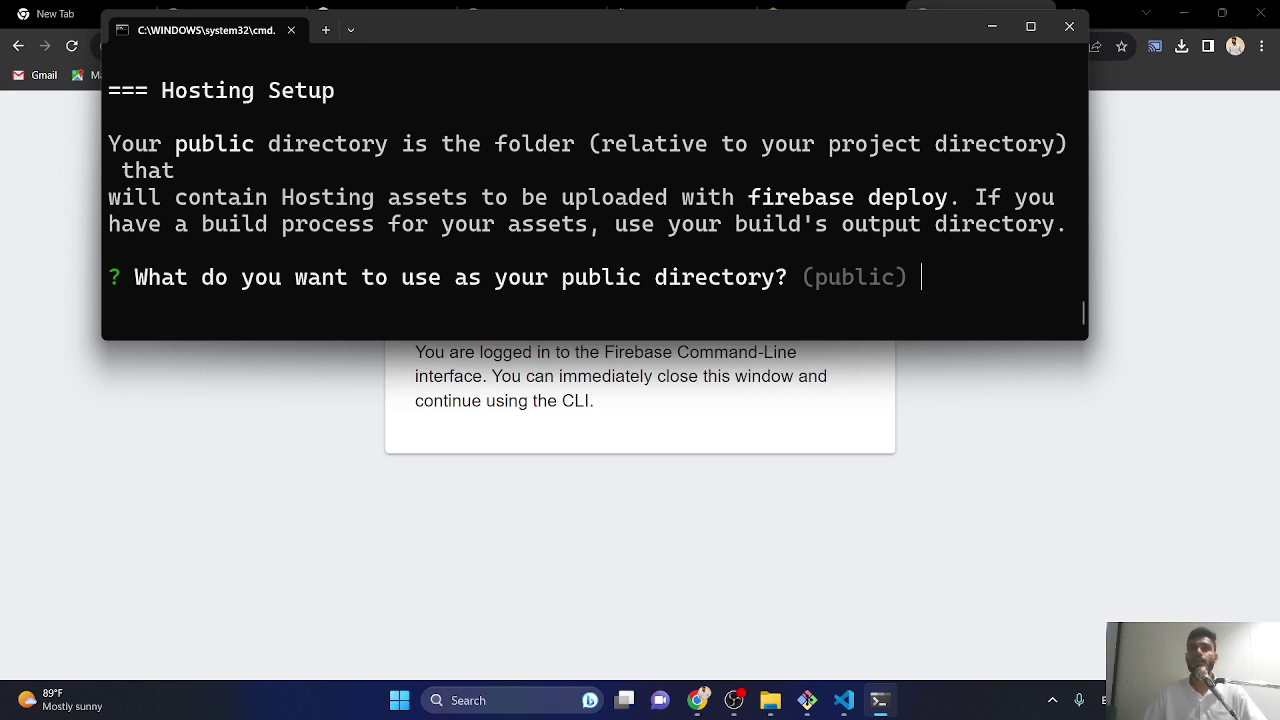
- Set the Hosting public directory to 'saad'
type("new")
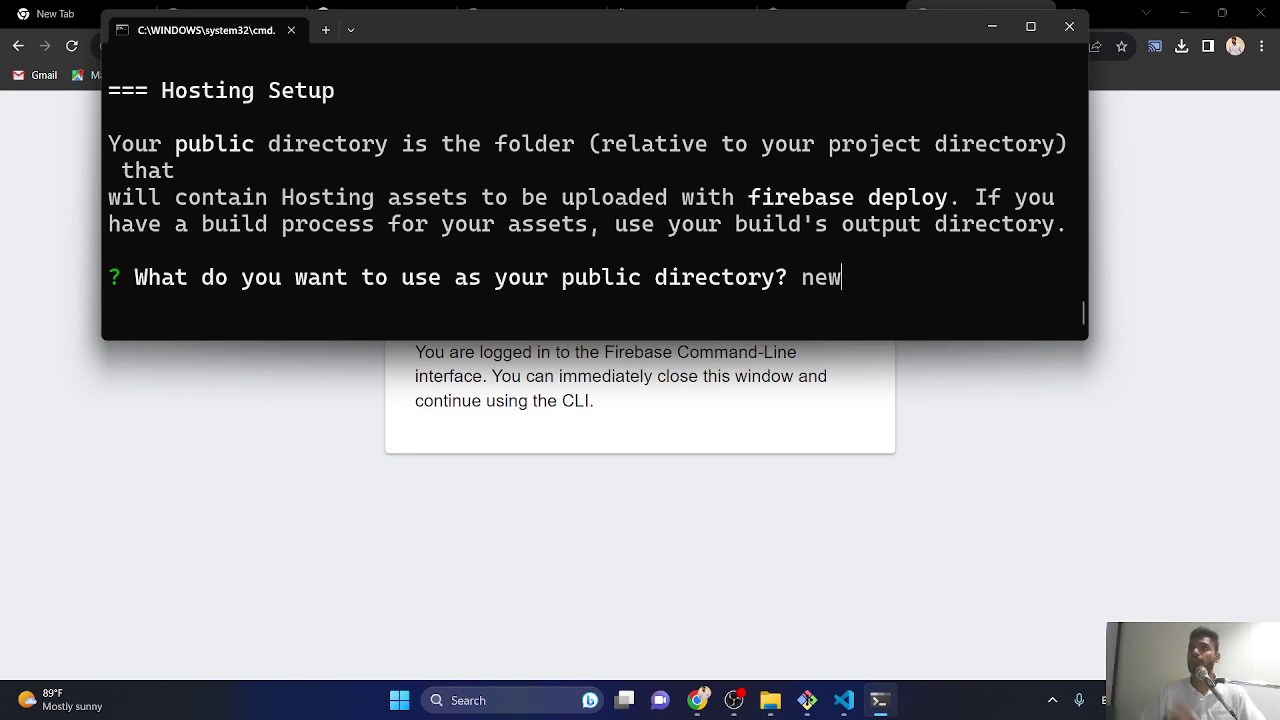
key("BackSpace")
key("BackSpace")
key("BackSpace")
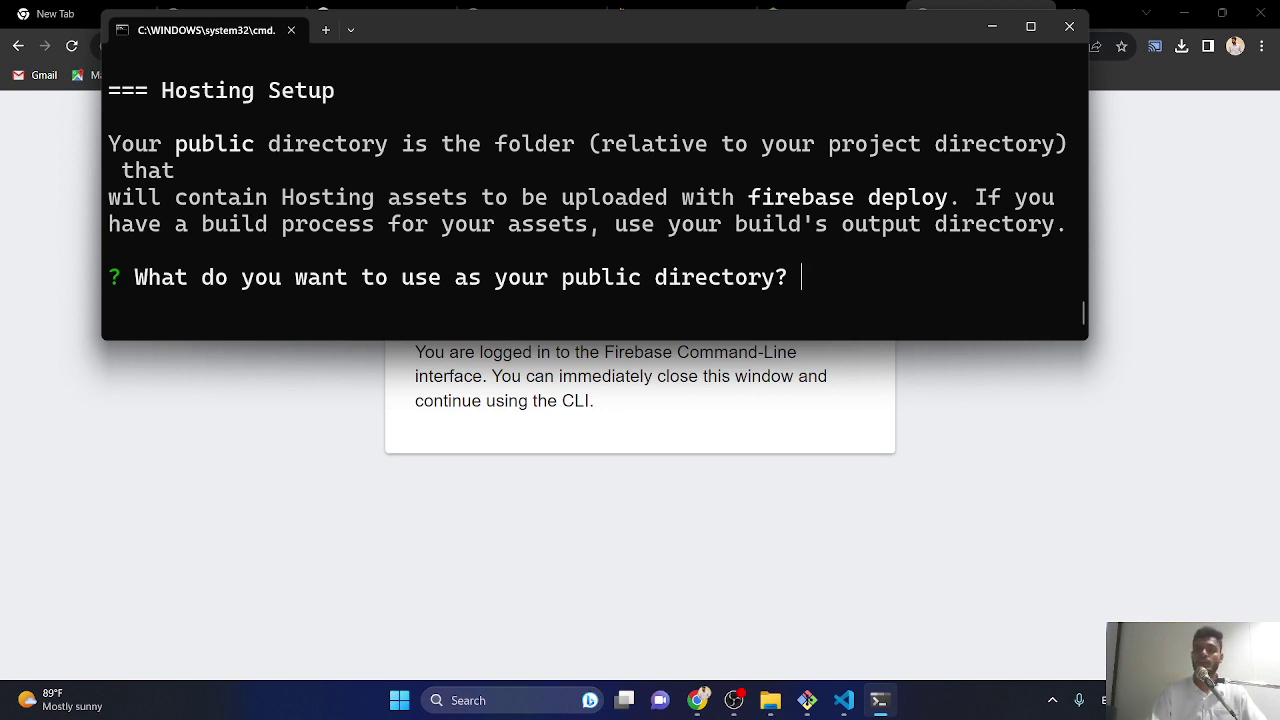
type("public")
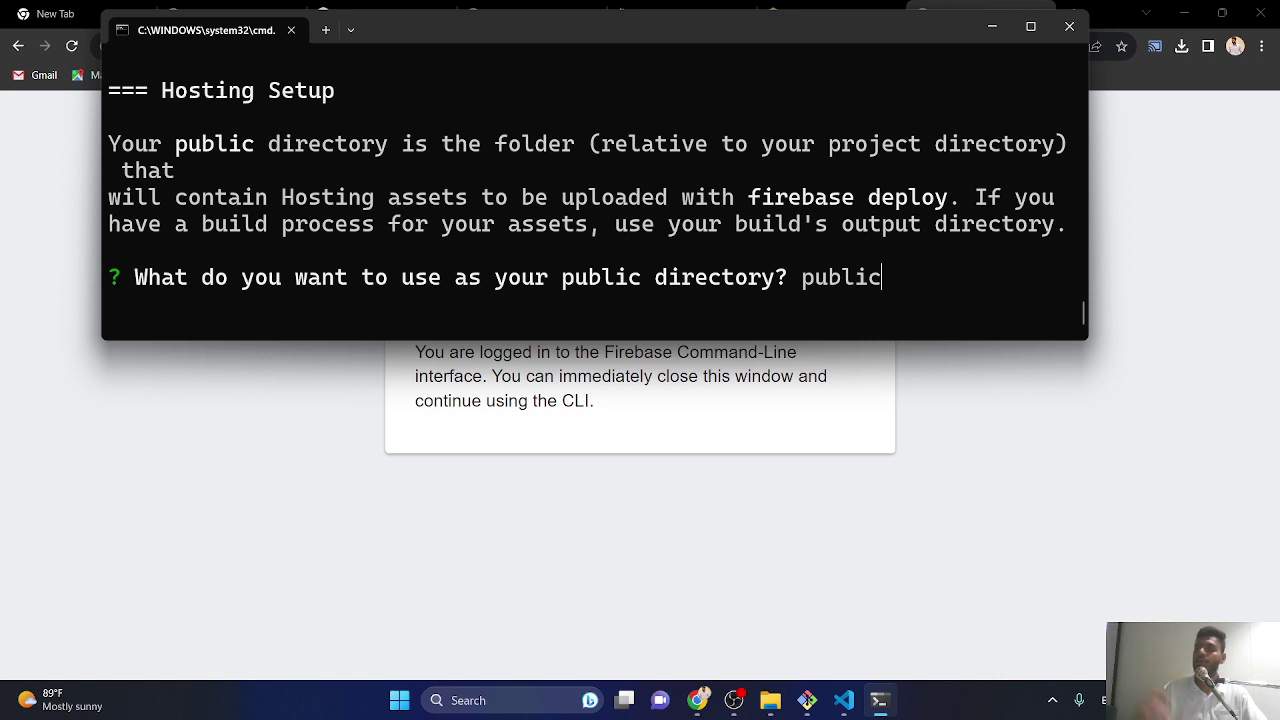
key("BackSpace")
key("BackSpace")
key("BackSpace")
key("BackSpace")
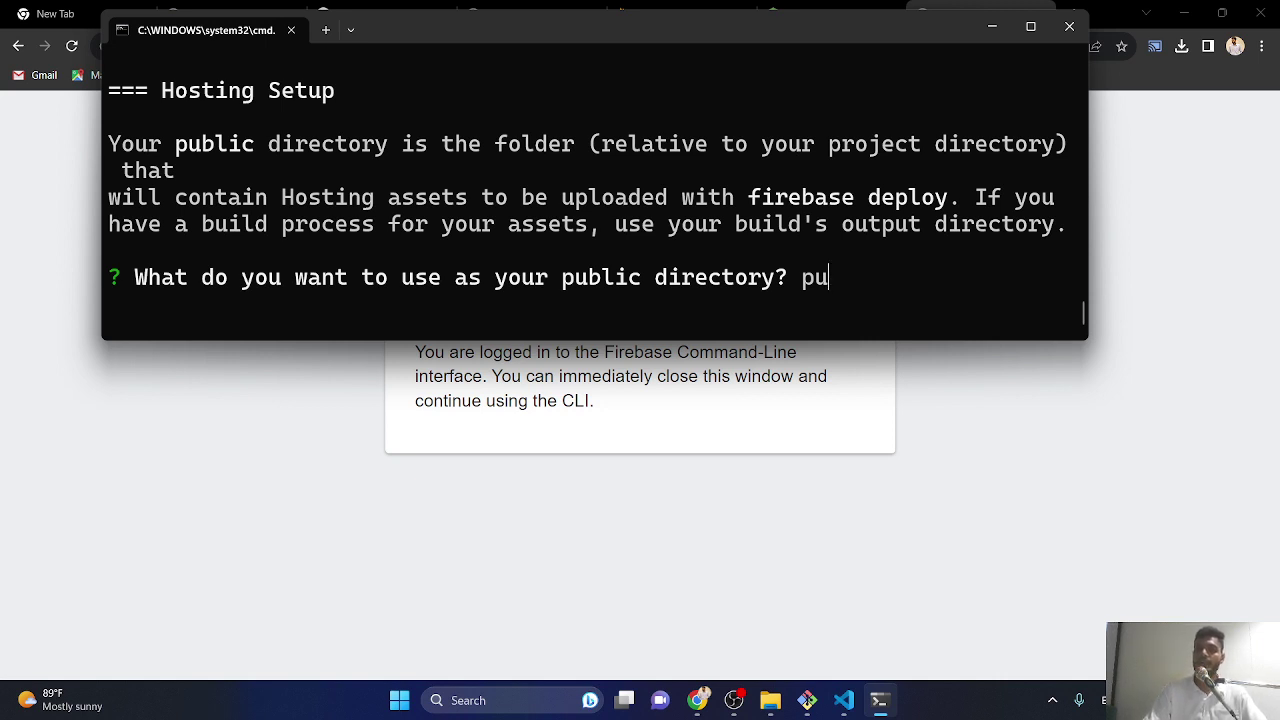
key("BackSpace")
key("BackSpace")
type("saad")
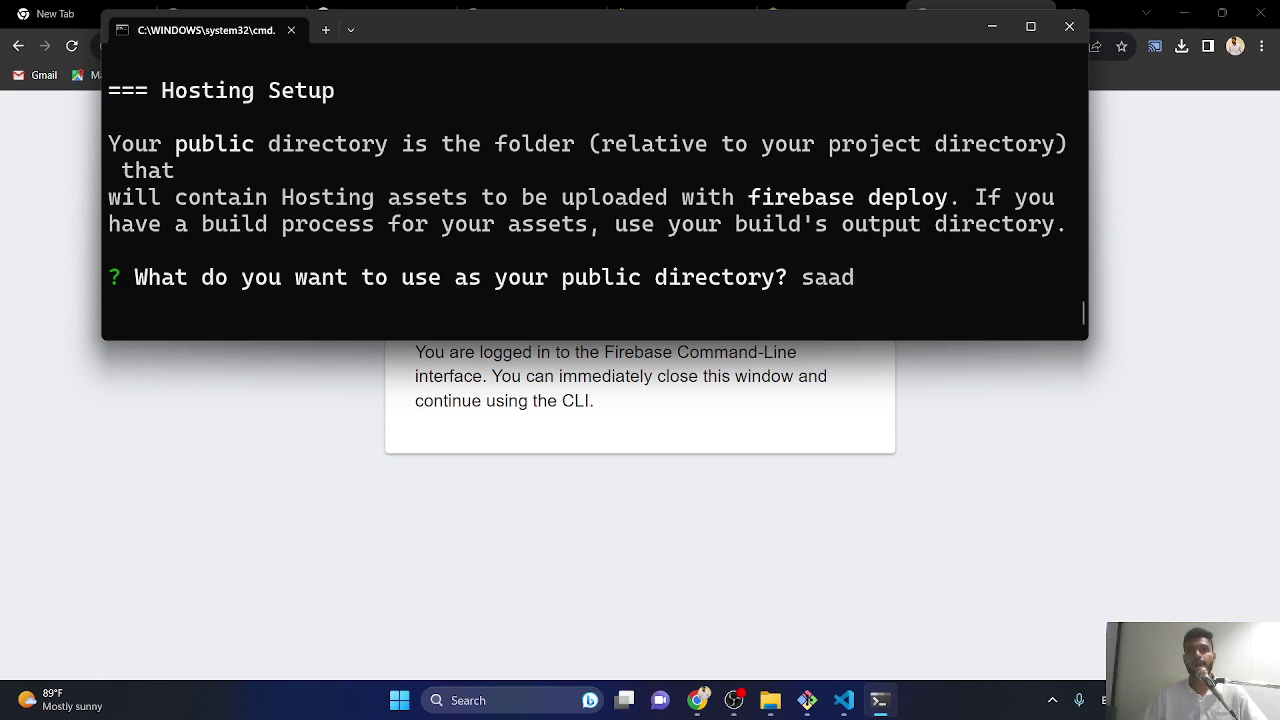
key("Return")
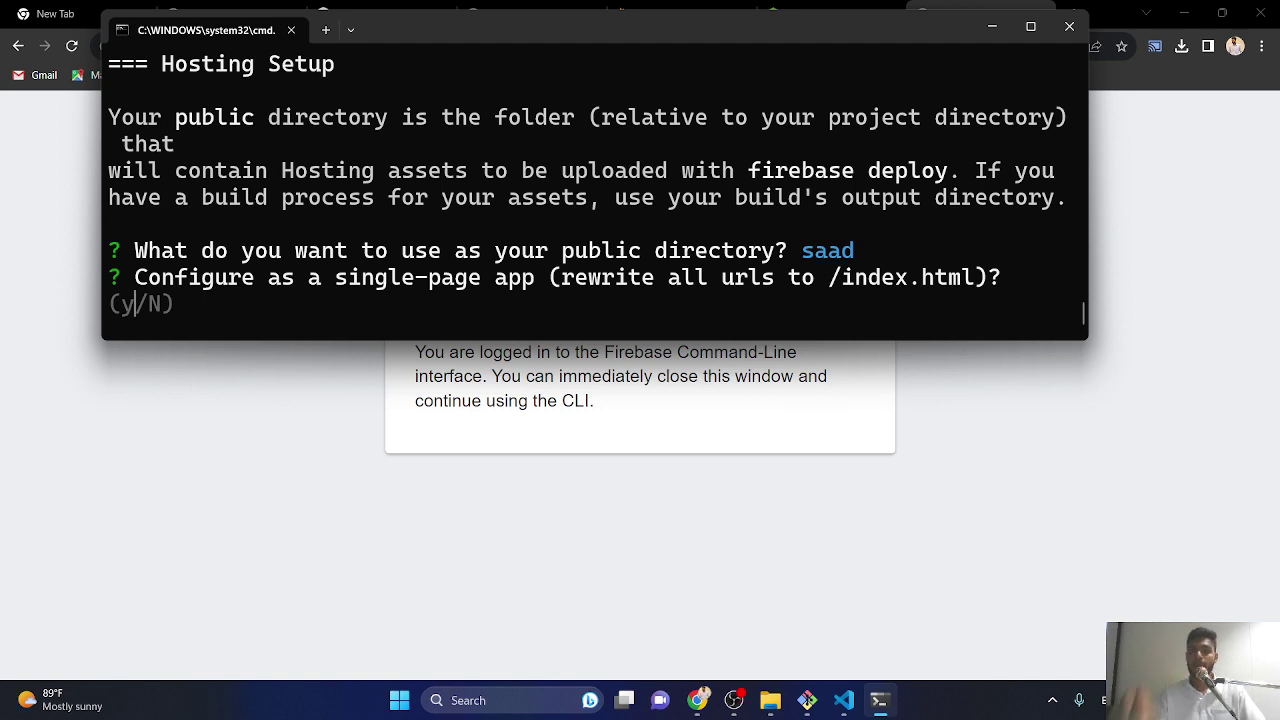
- Answer 'y' to configure as a single-page app and 'n' to GitHub automatic deploys
type("y")
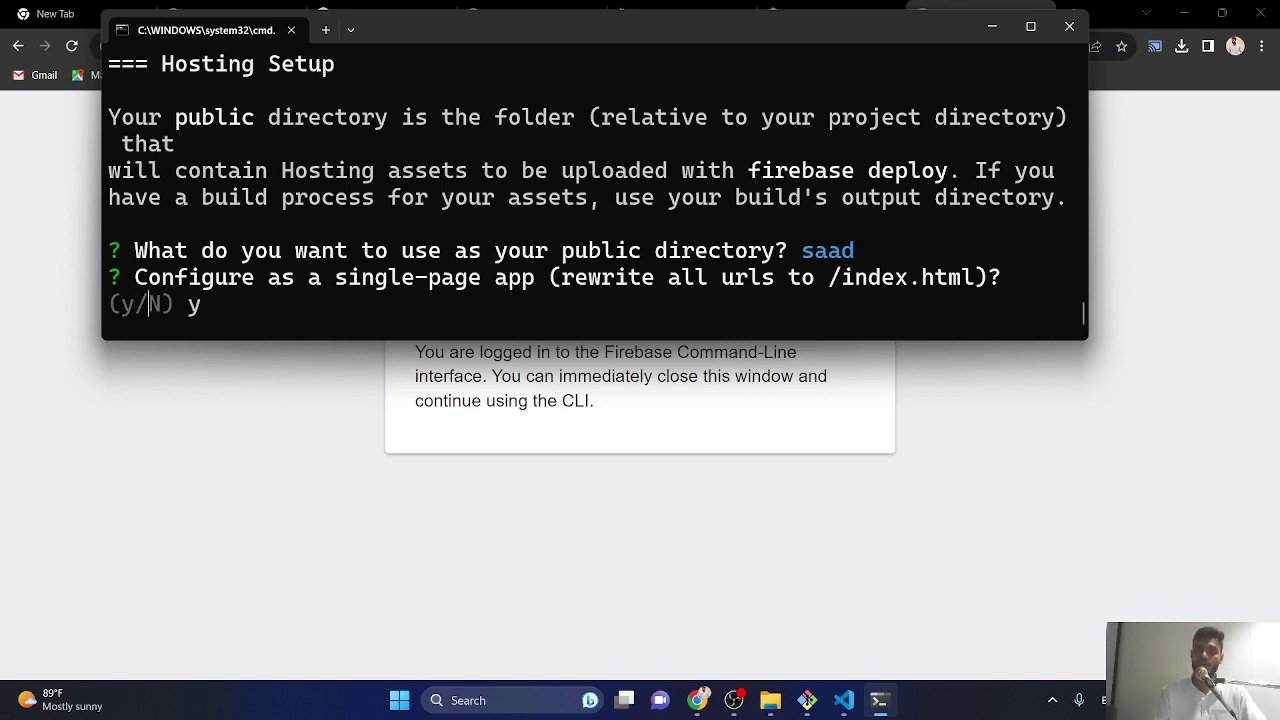
key("Return")
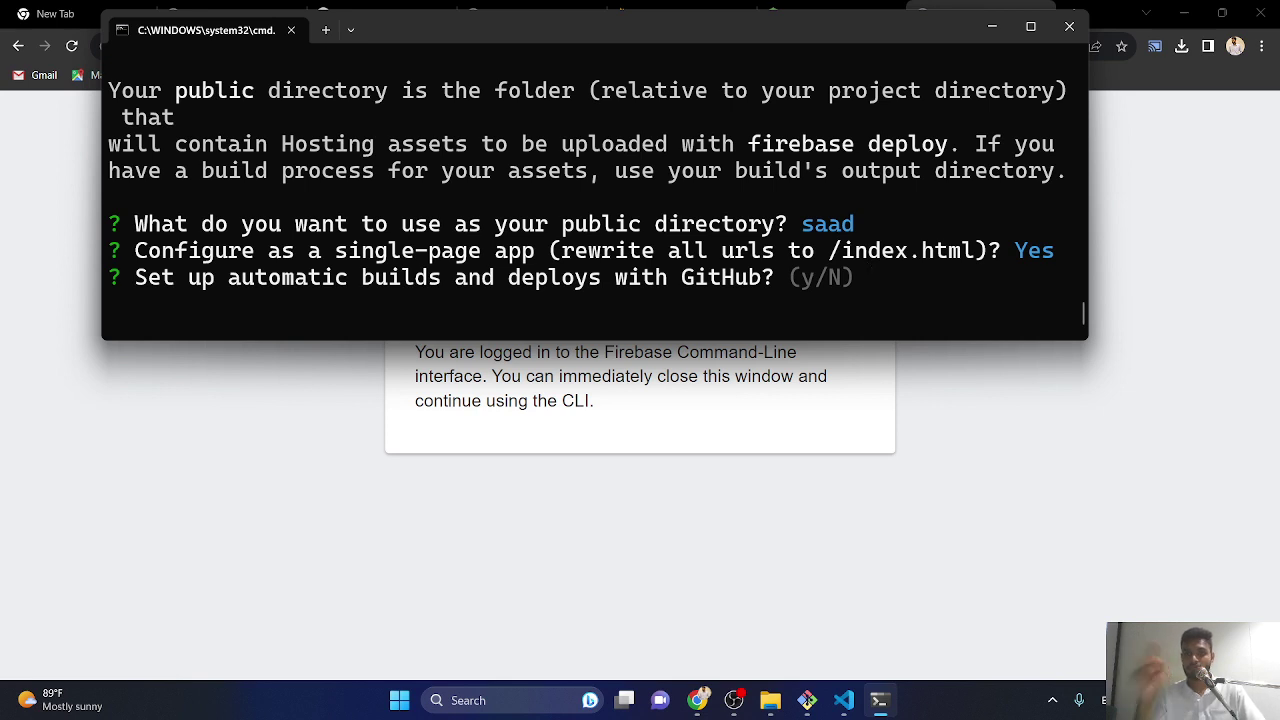
type("n")
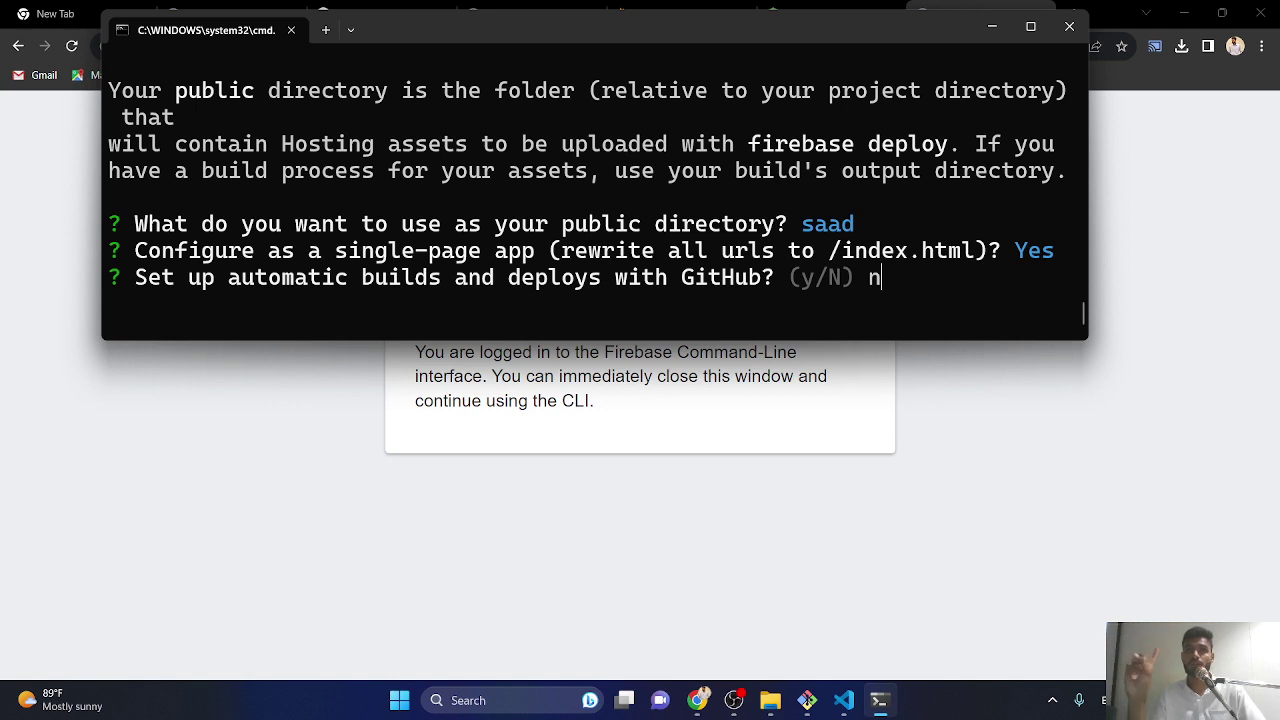
key("Return")
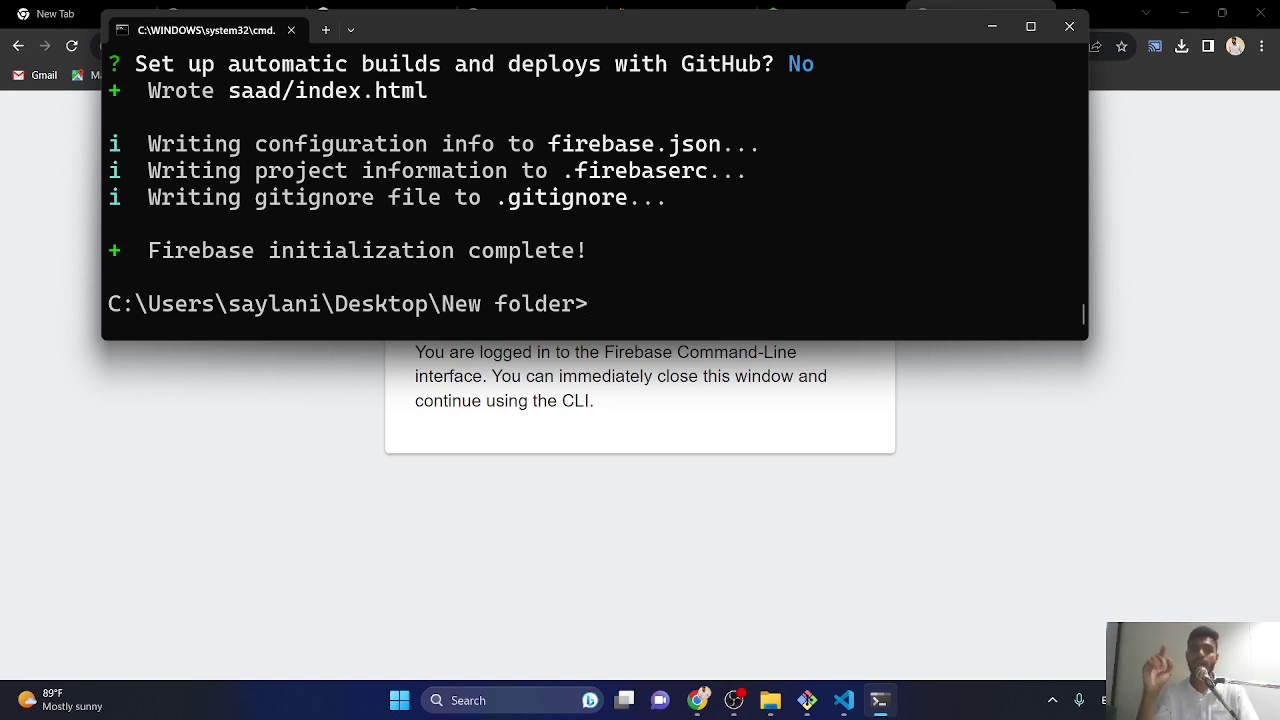
- Minimize the terminal and browser, then open New folder from the Desktop in File Explorer
left_click(991, 26)
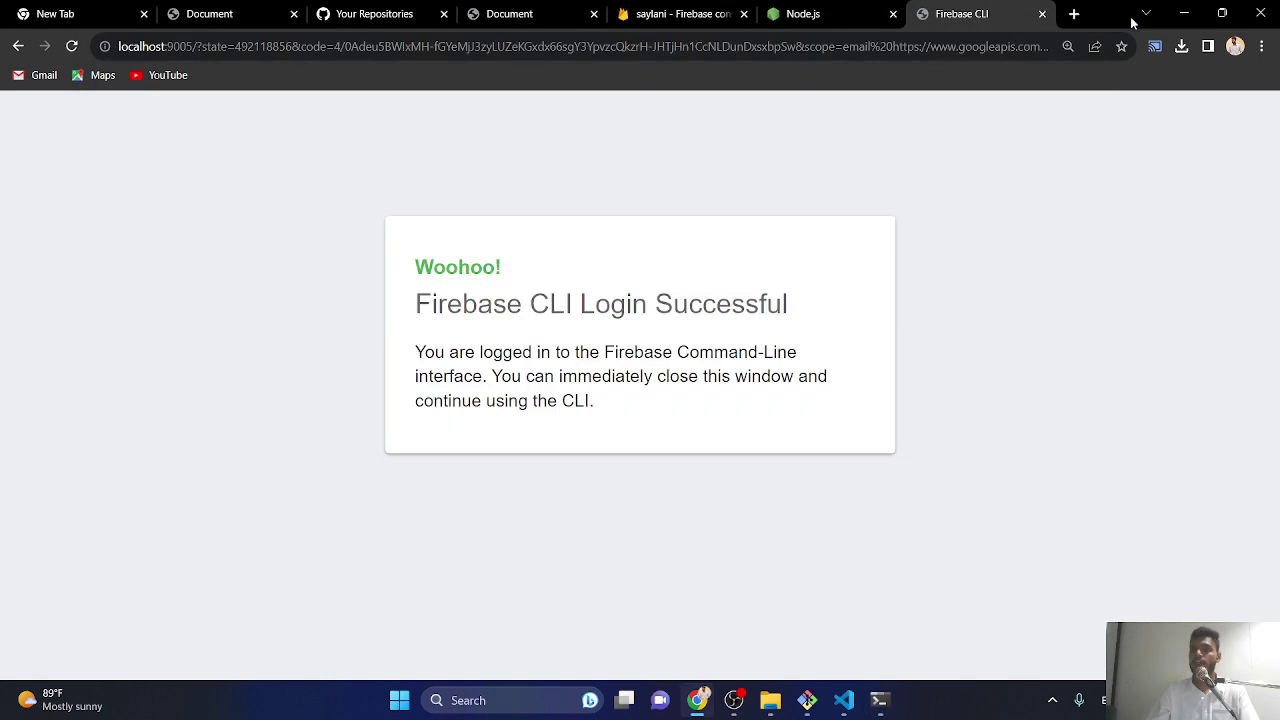
left_click(1183, 13)
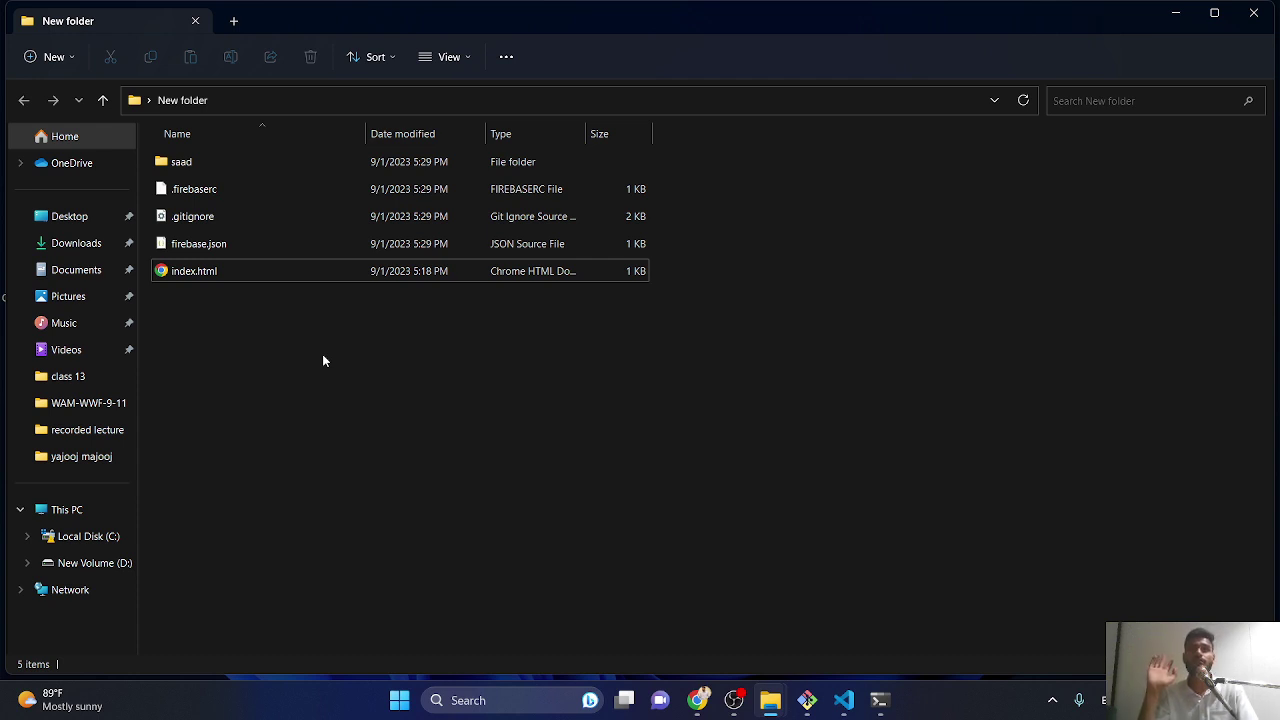
key("alt+Up")
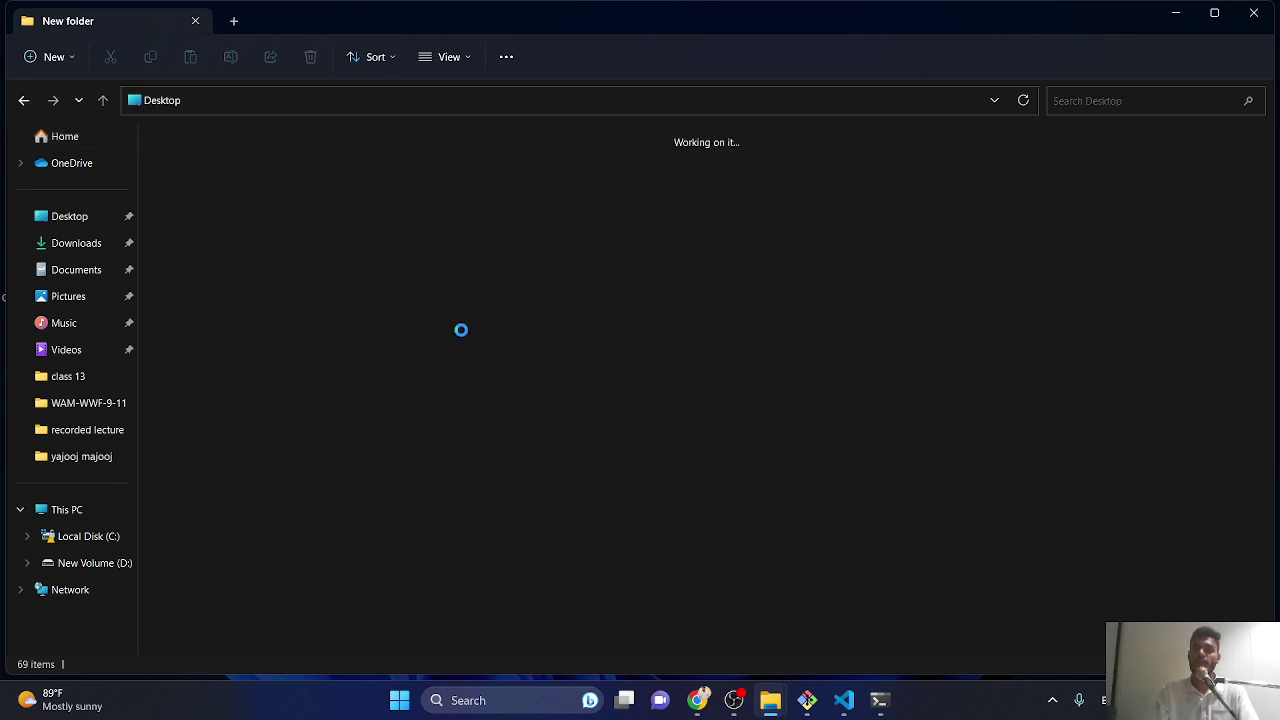
double_click(1100, 439)
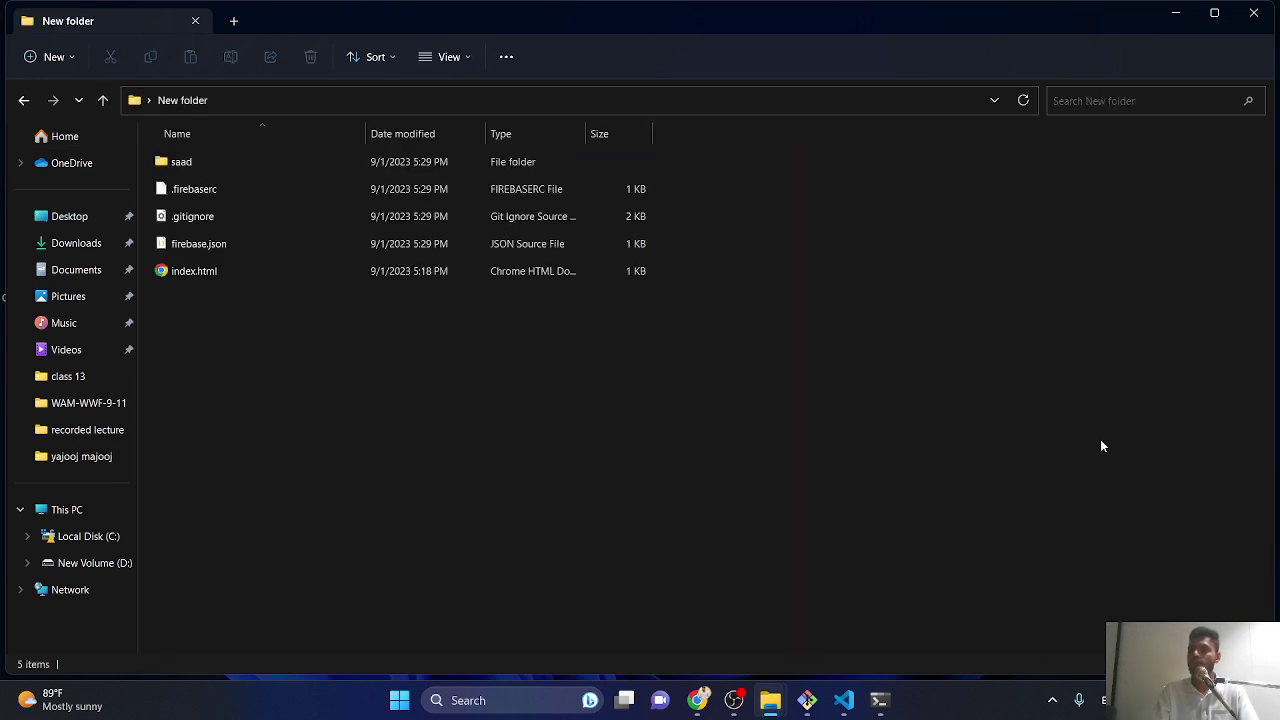
- Inspect index.html, firebase.json, .gitignore and .firebaserc, then view the saad folder and go back
left_click(195, 272)
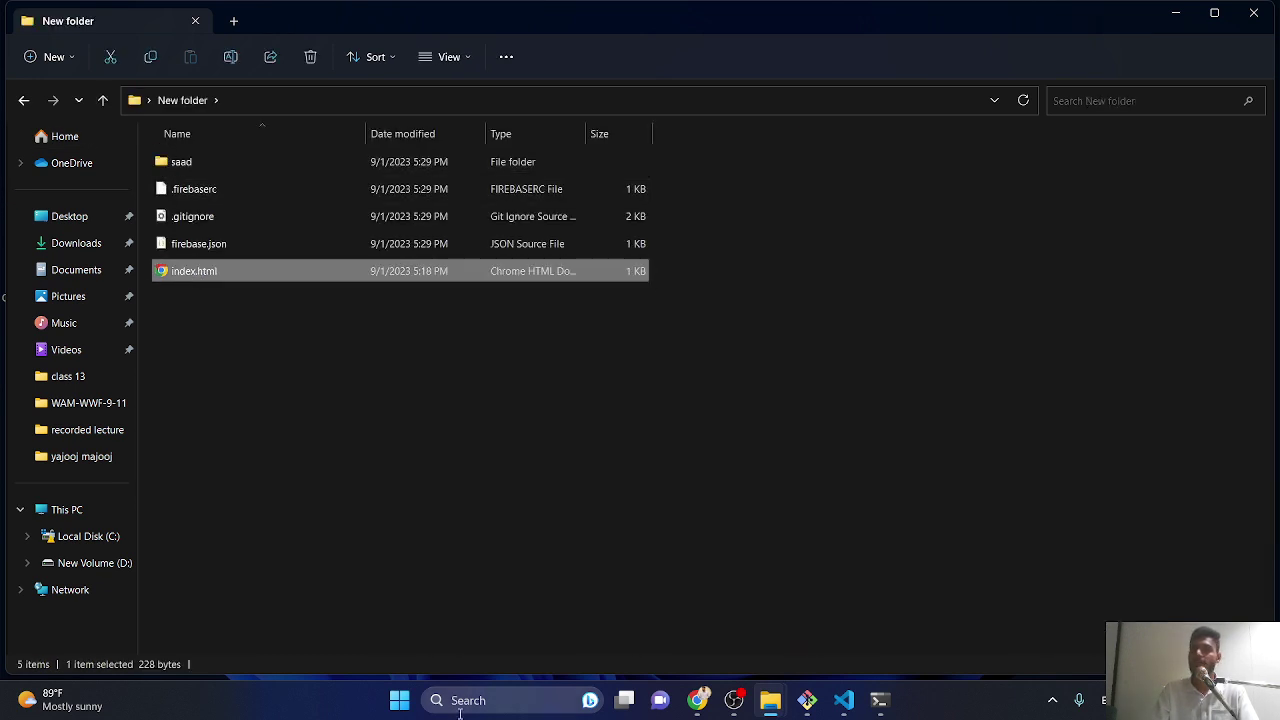
left_click(208, 245)
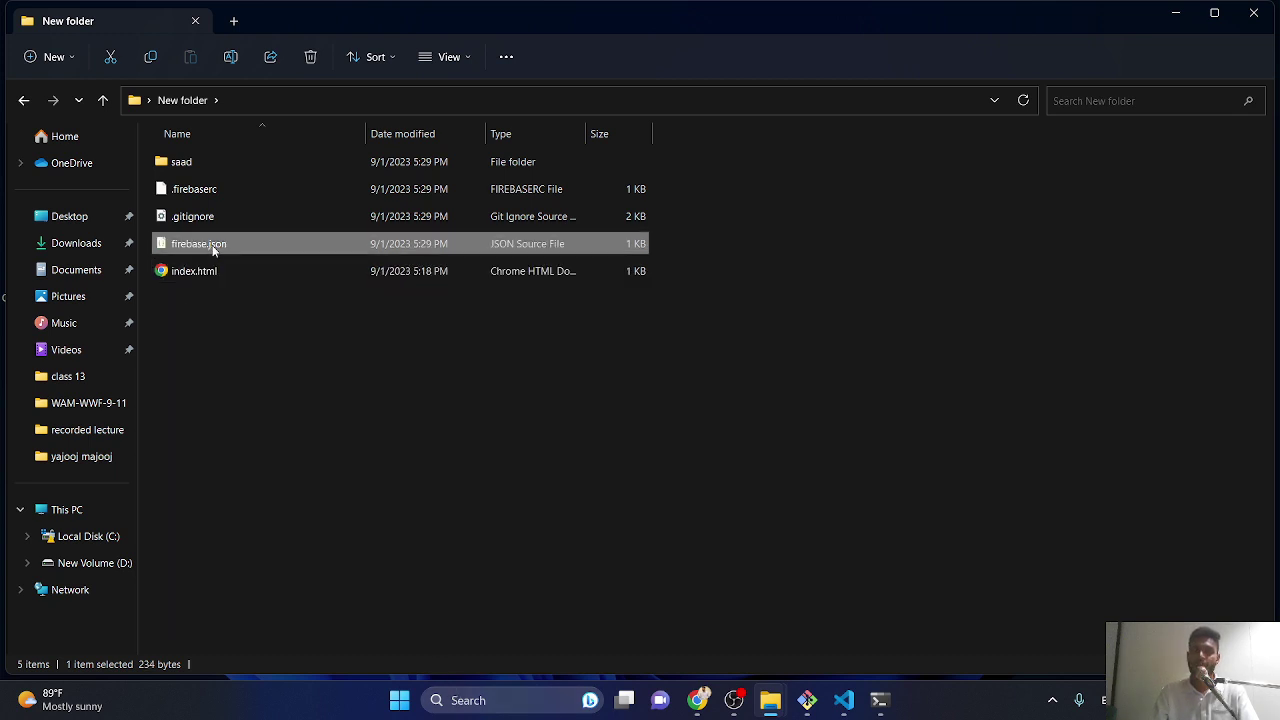
left_click(200, 217)
left_click(210, 192)
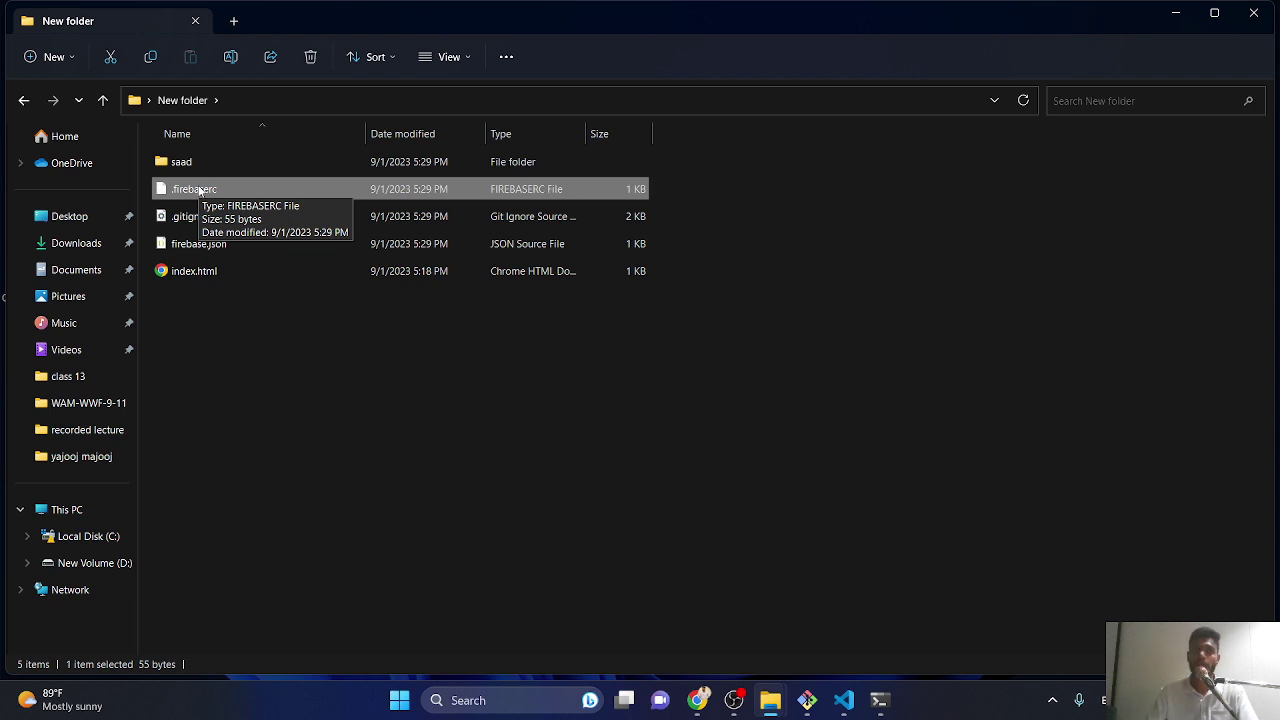
left_click(320, 351)
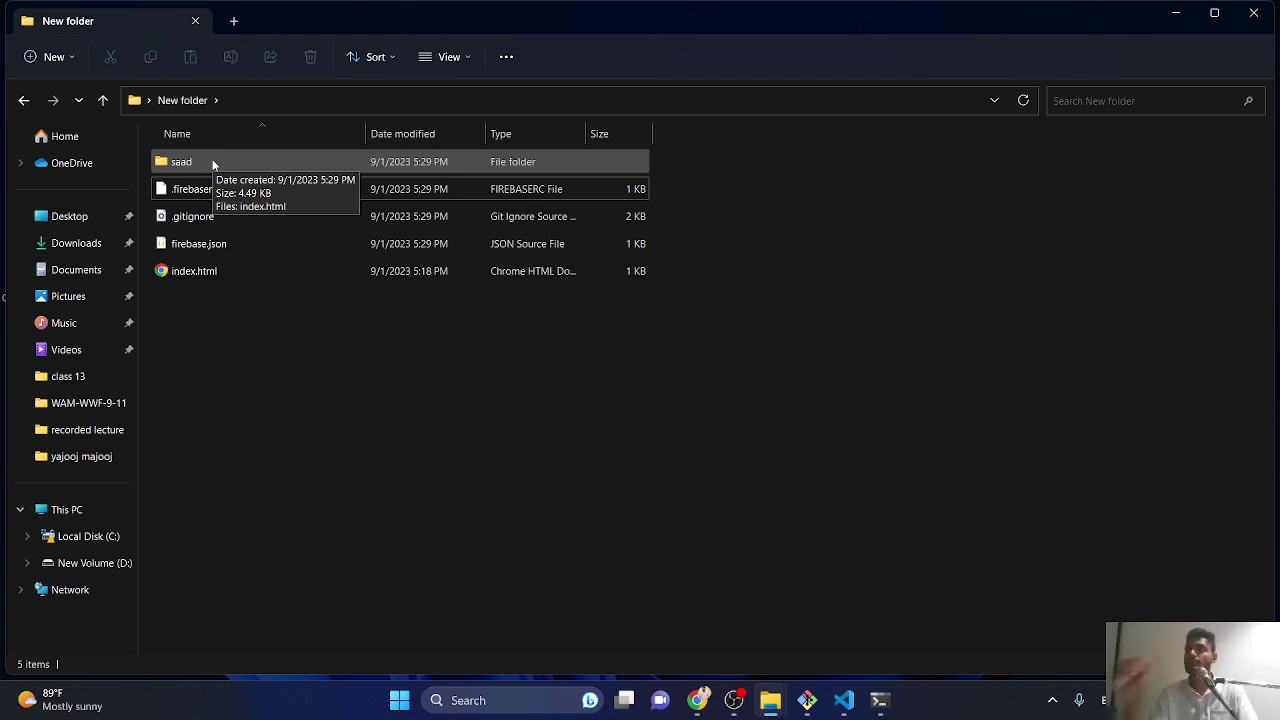
double_click(212, 163)
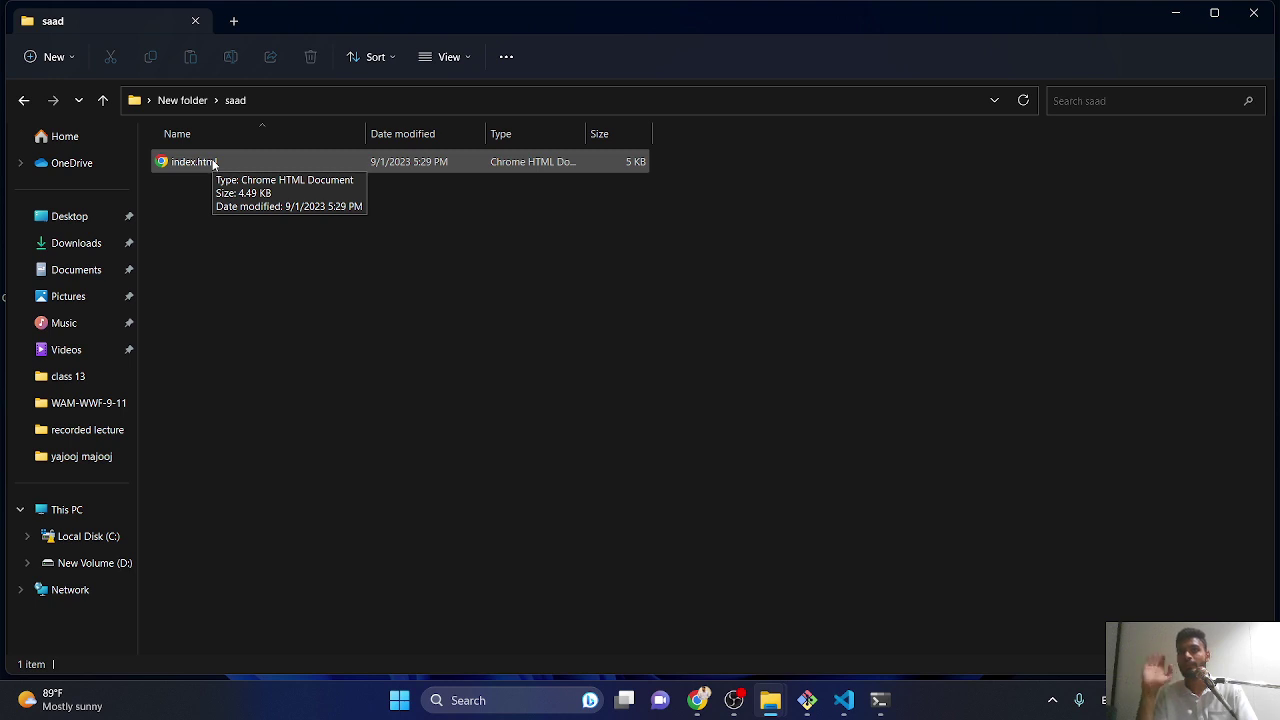
key("alt+Left")
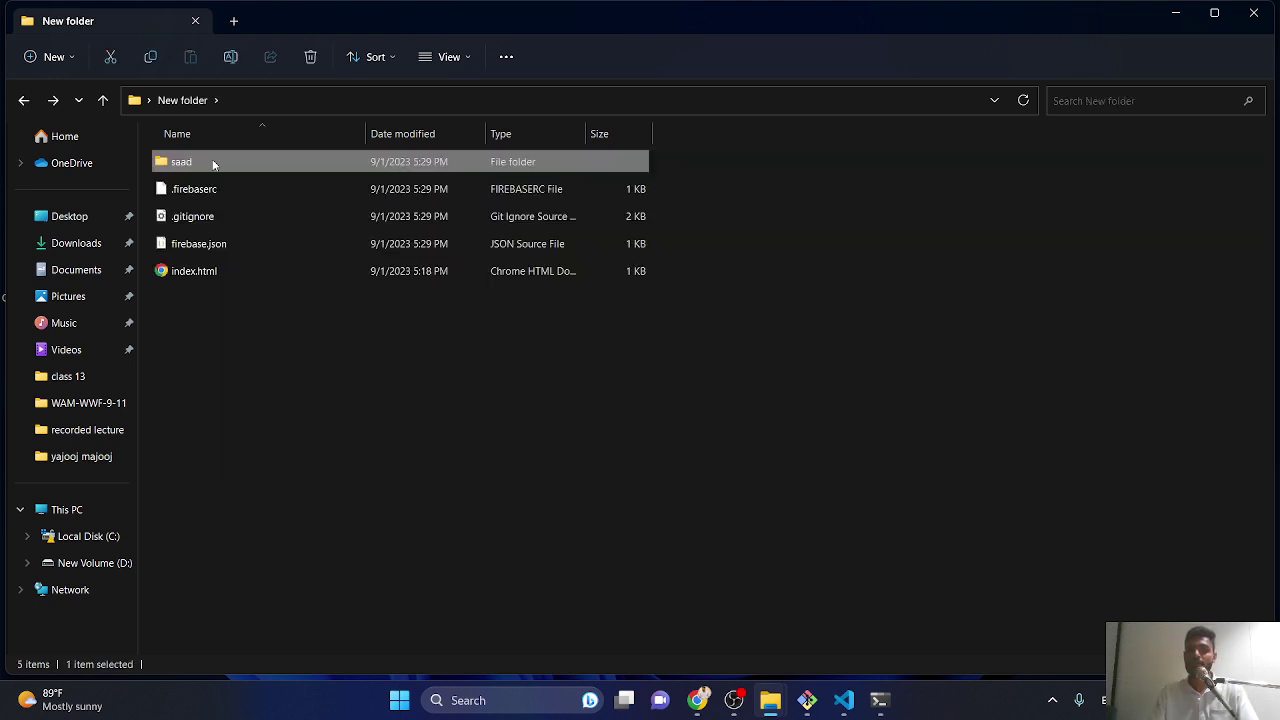
- Move the project's index.html into saad, replacing the Firebase placeholder, and close the old init terminal
right_click(186, 270)
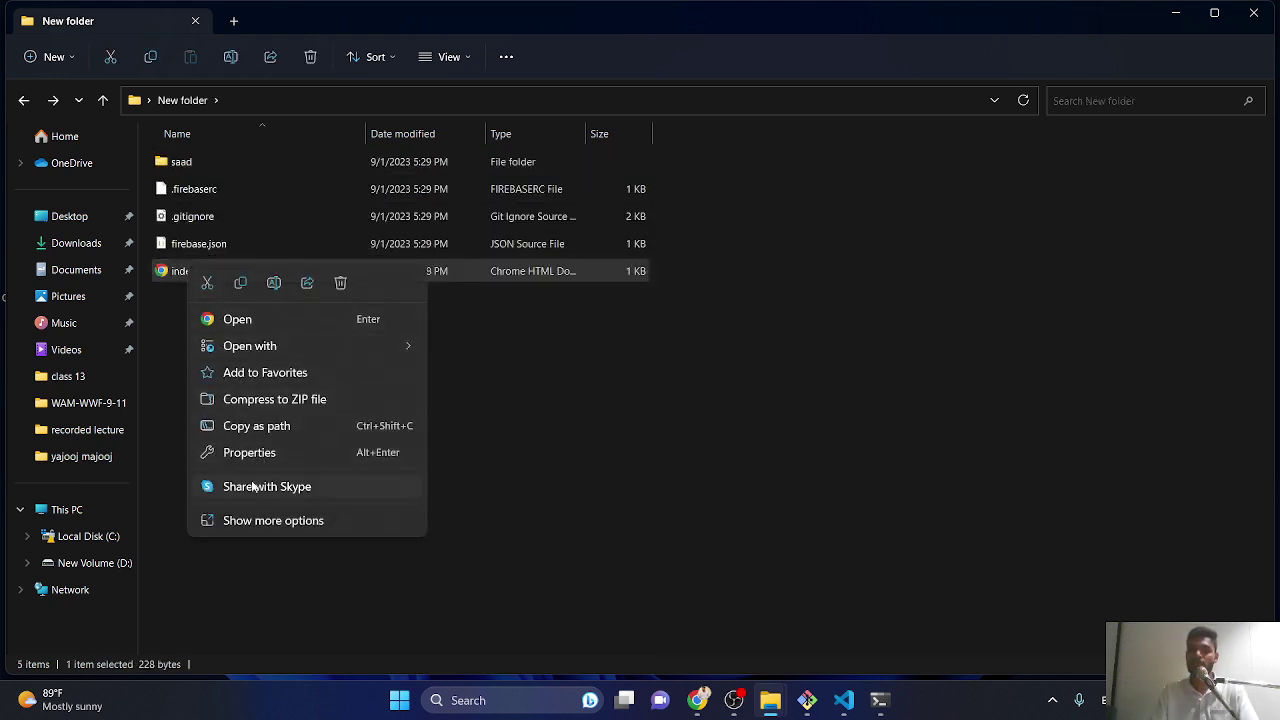
left_click(209, 287)
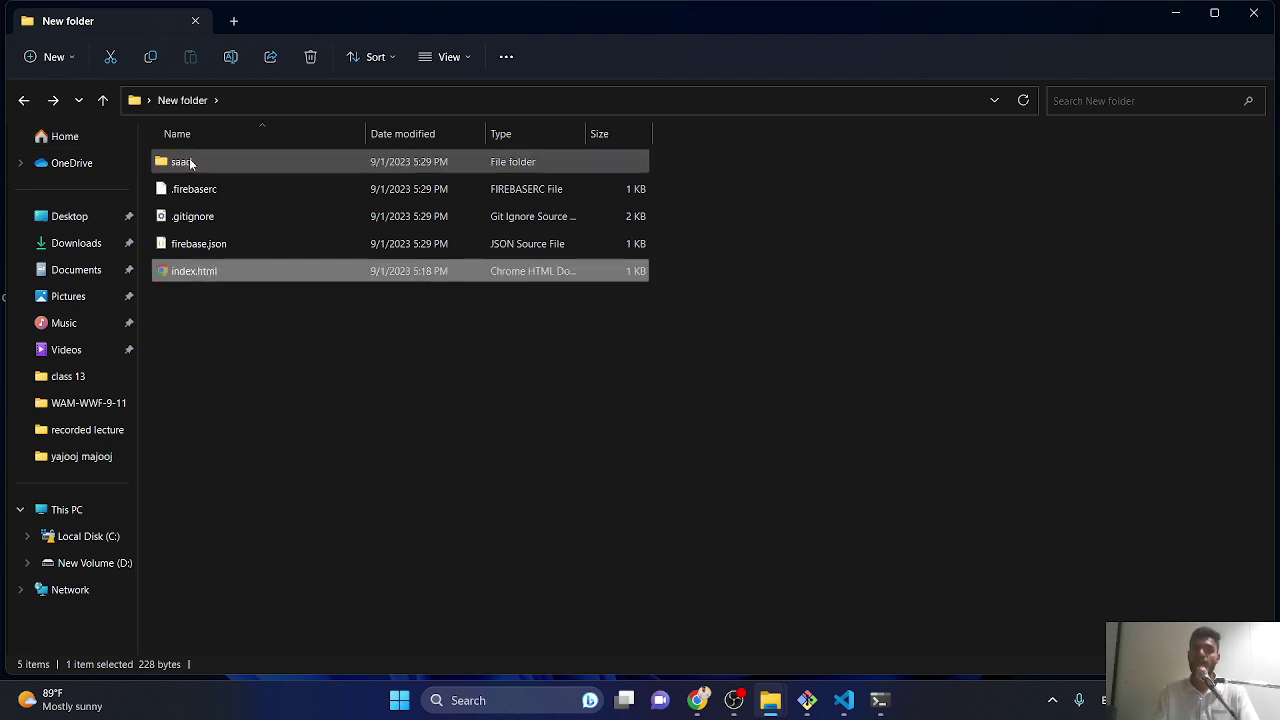
double_click(188, 162)
right_click(234, 260)
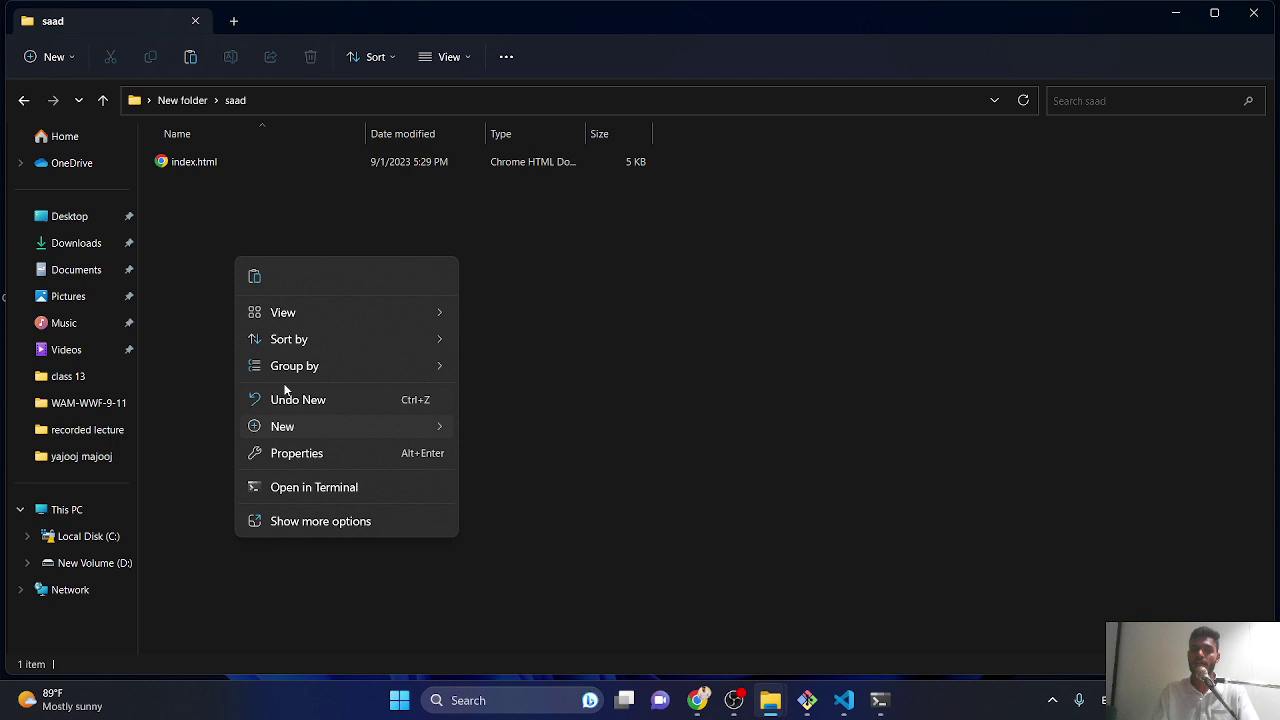
left_click(254, 278)
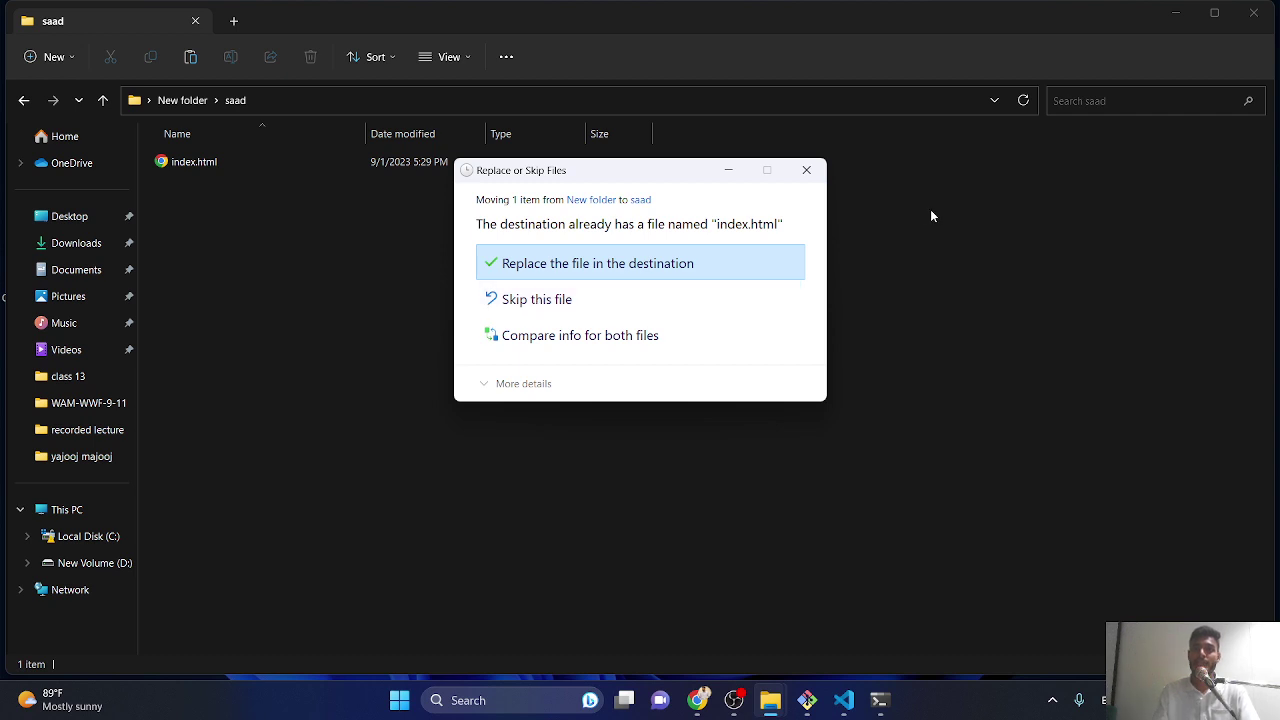
left_click(537, 266)
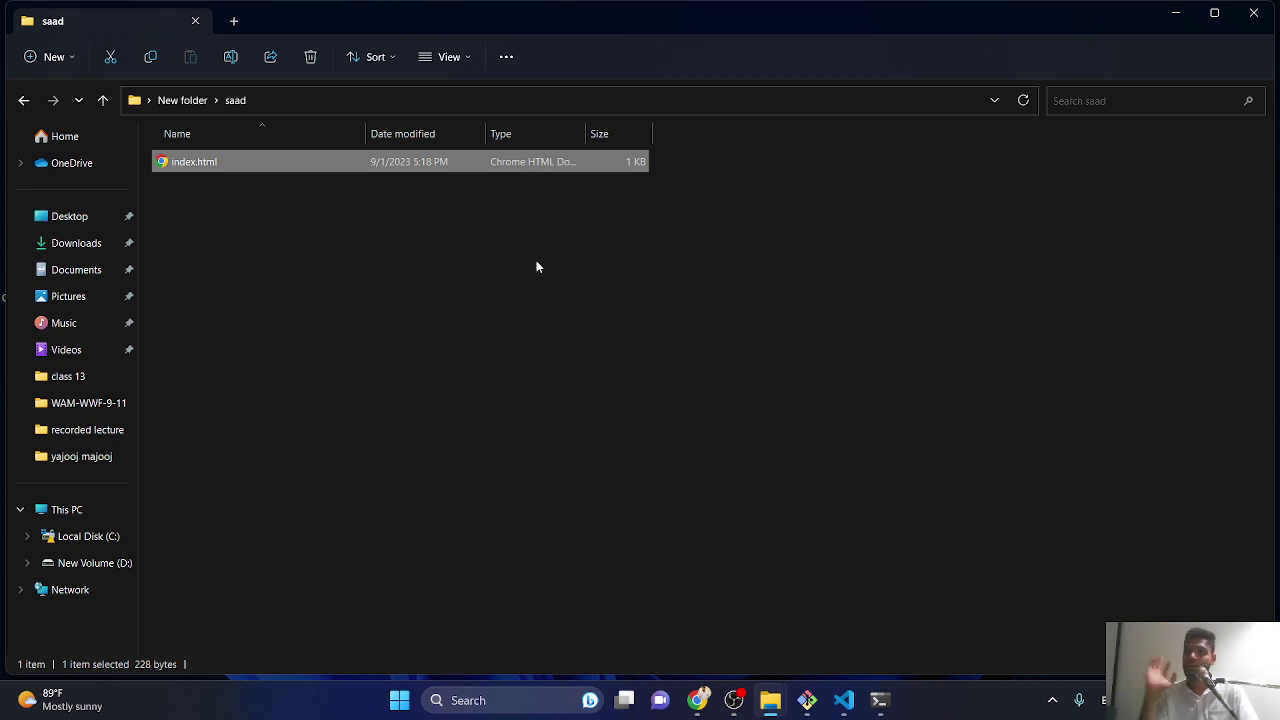
left_click(880, 700)
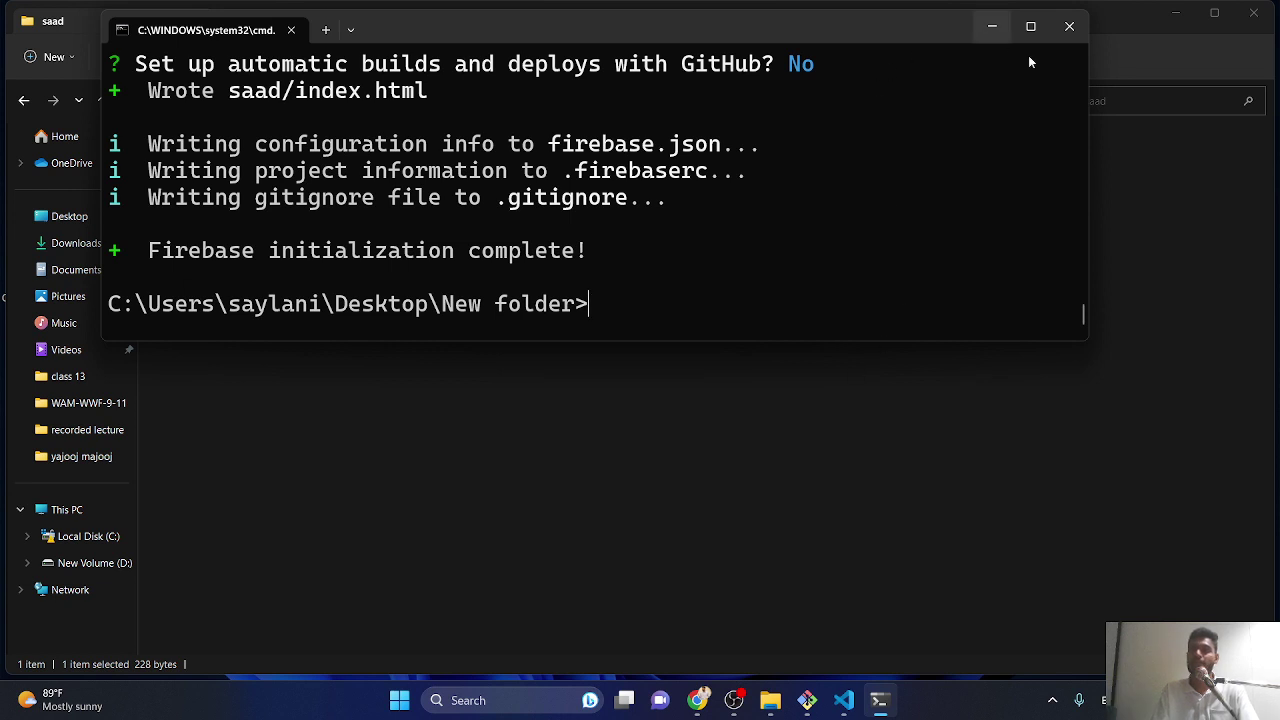
left_click(1068, 30)
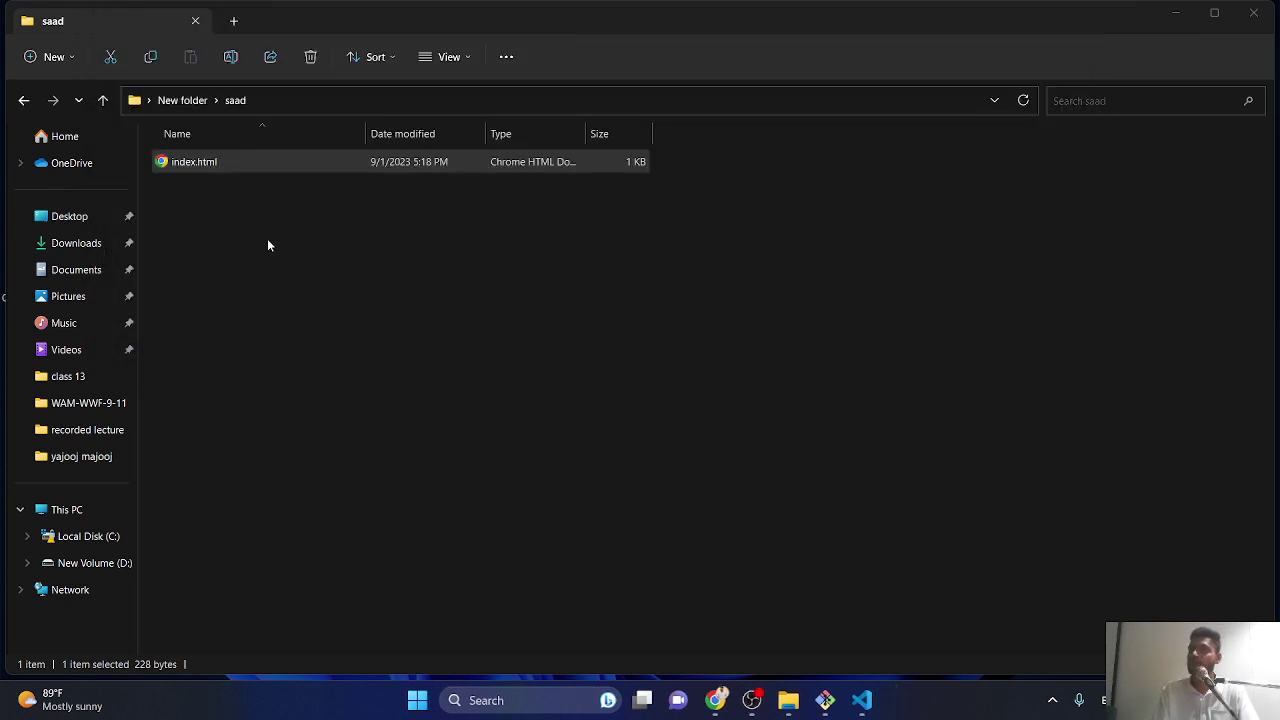
- Open a command prompt in the saad folder and run 'firebase deploy'
left_click(365, 106)
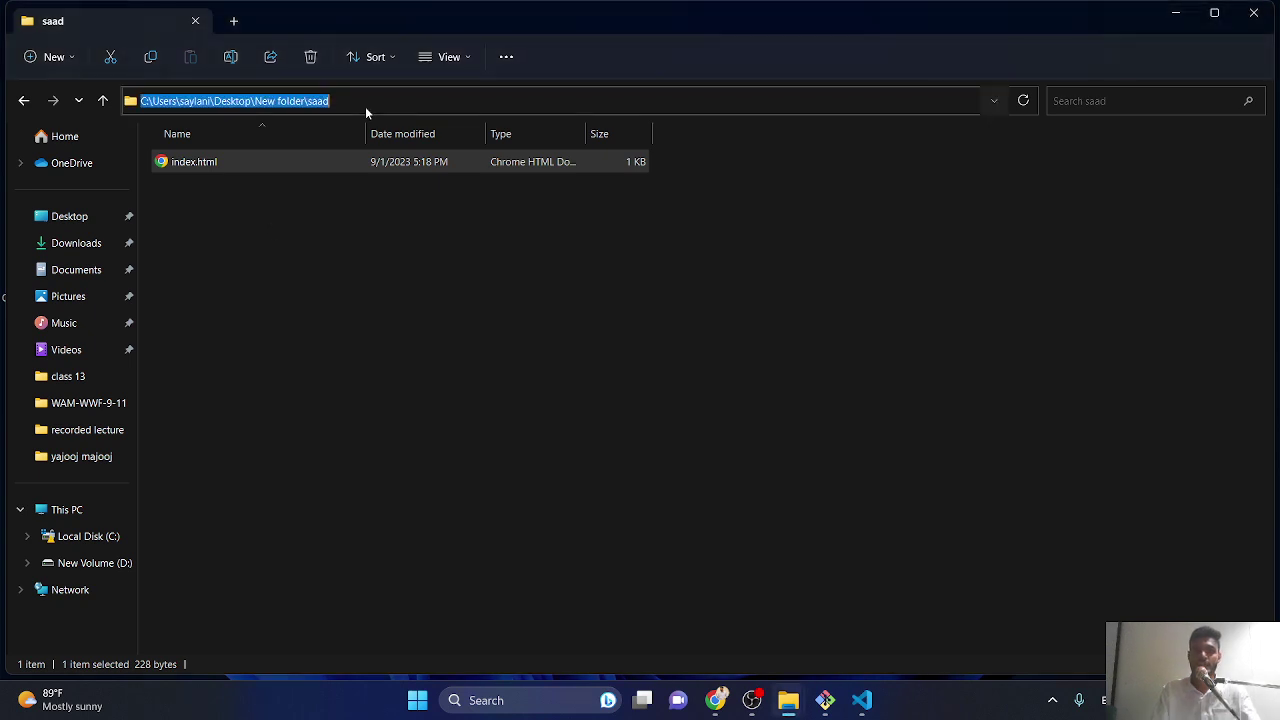
type("cmd")
key("Return")
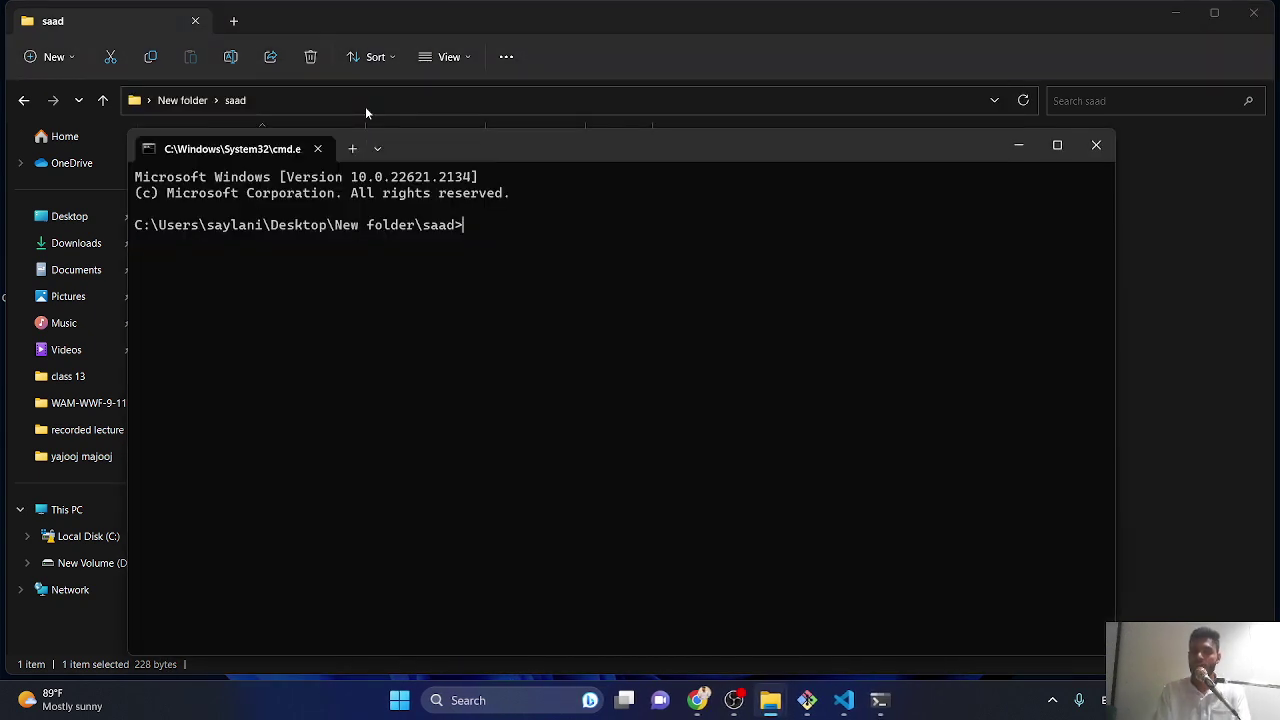
type("npm")
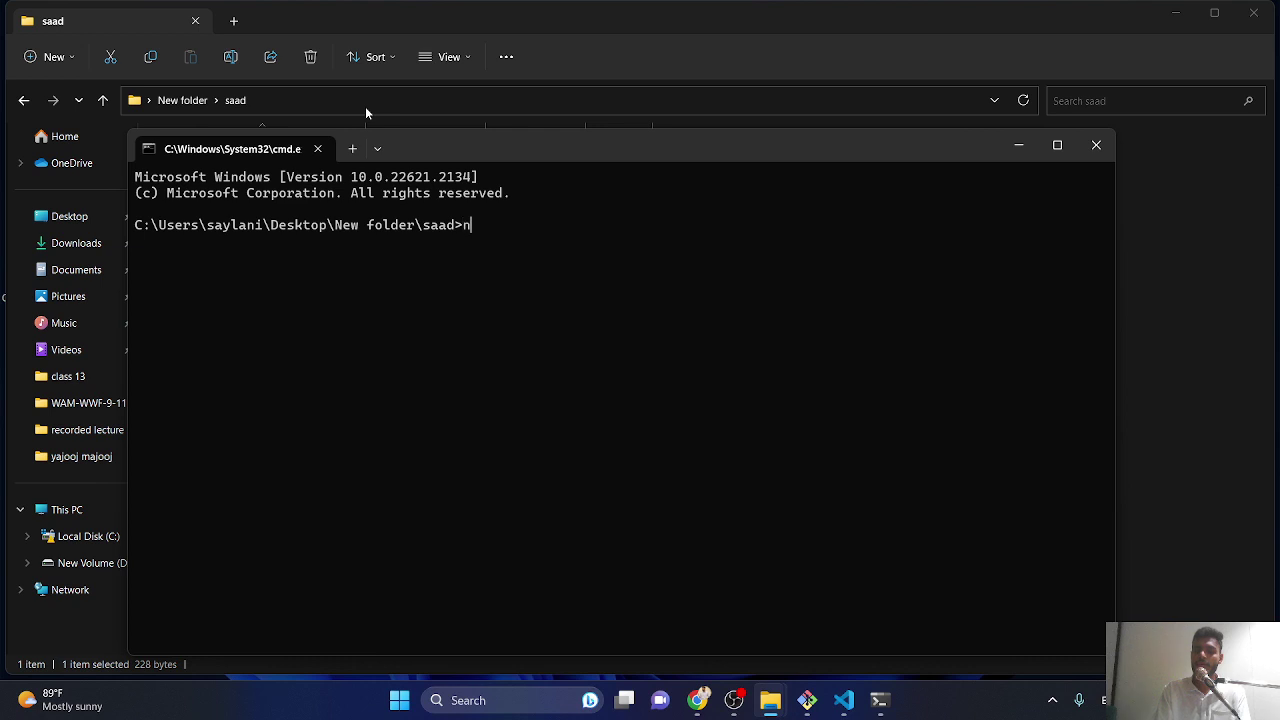
key("BackSpace")
key("BackSpace")
key("BackSpace")
key("BackSpace")
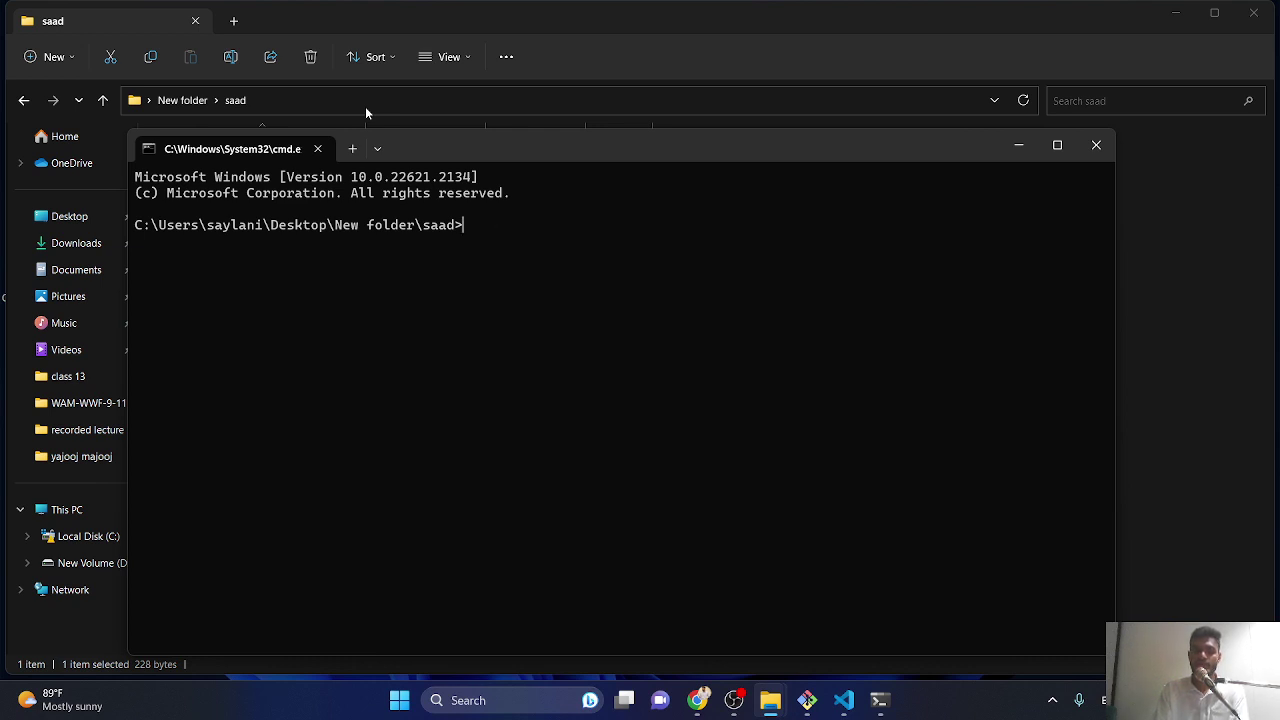
type("firebase ")
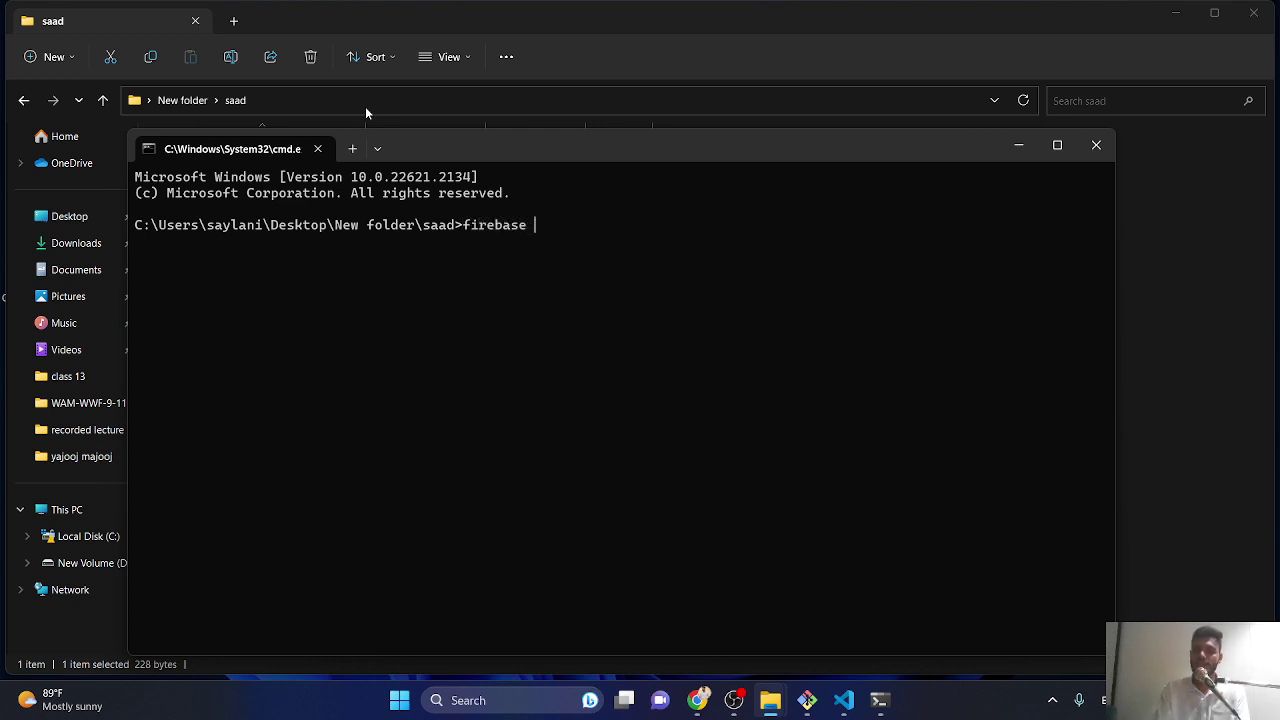
type("deploy")
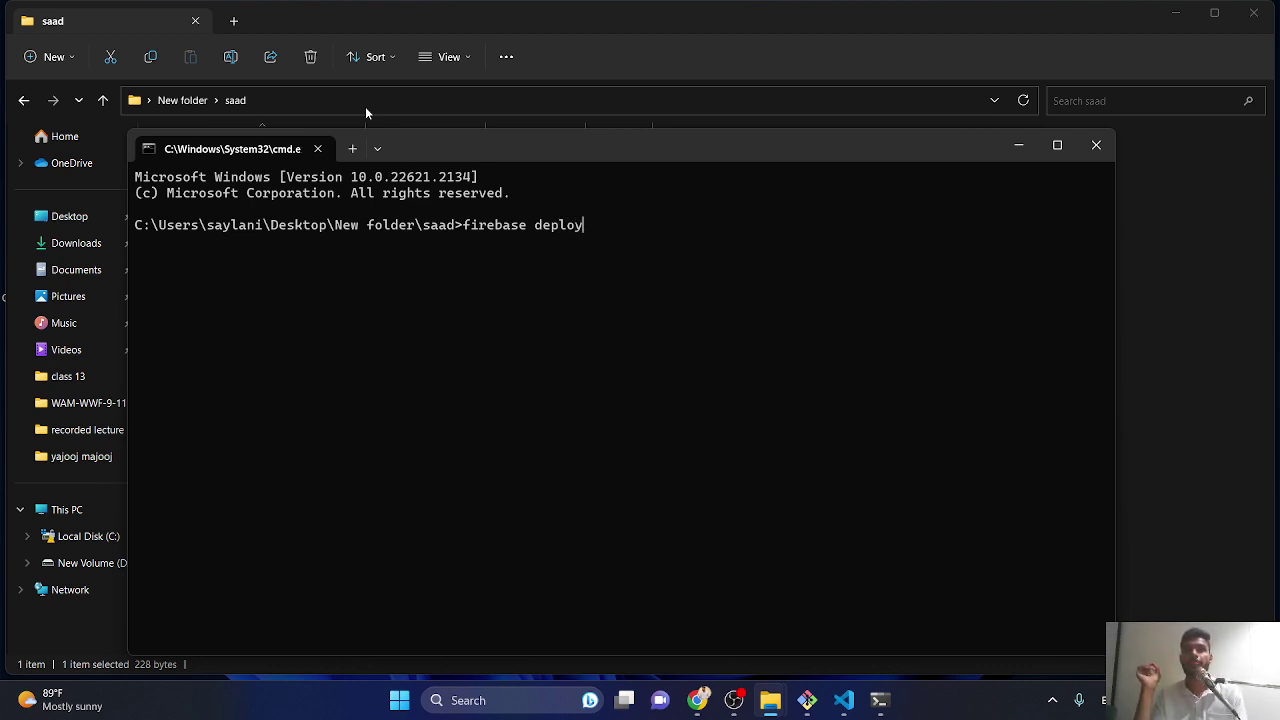
key("Return")
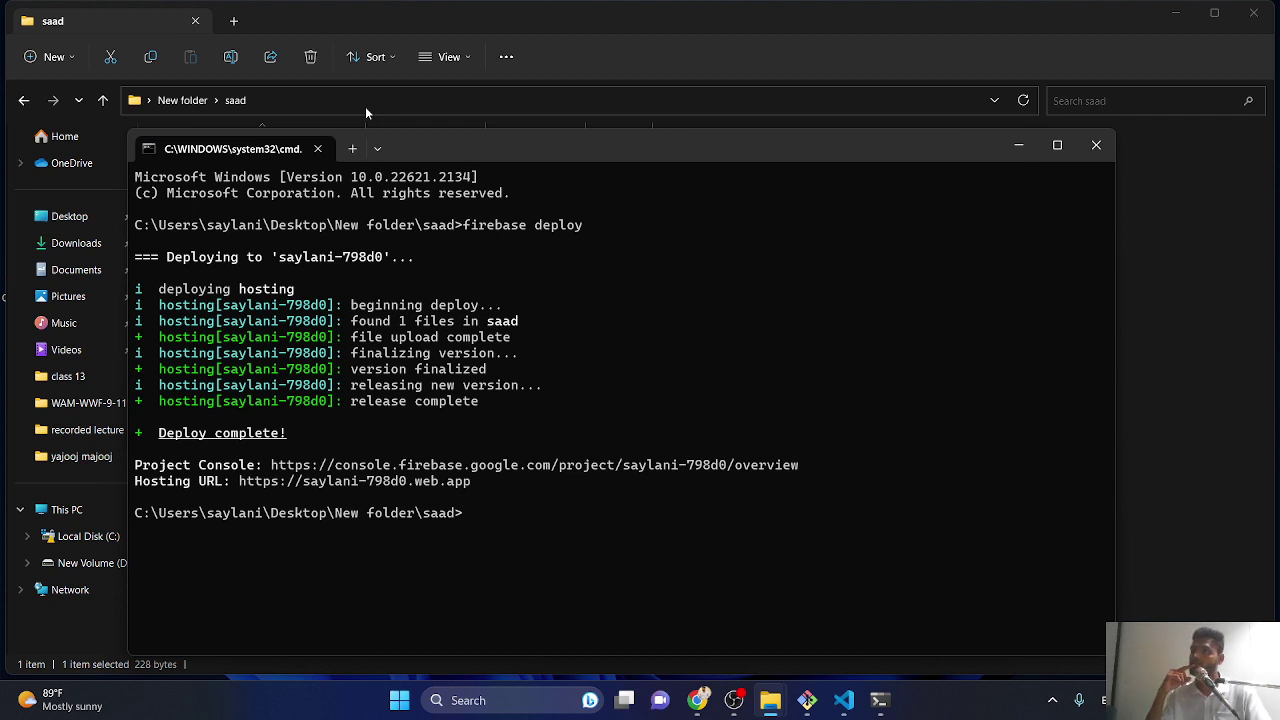
double_click(788, 138)
scroll(543, 359, "up", 6, "ctrl")
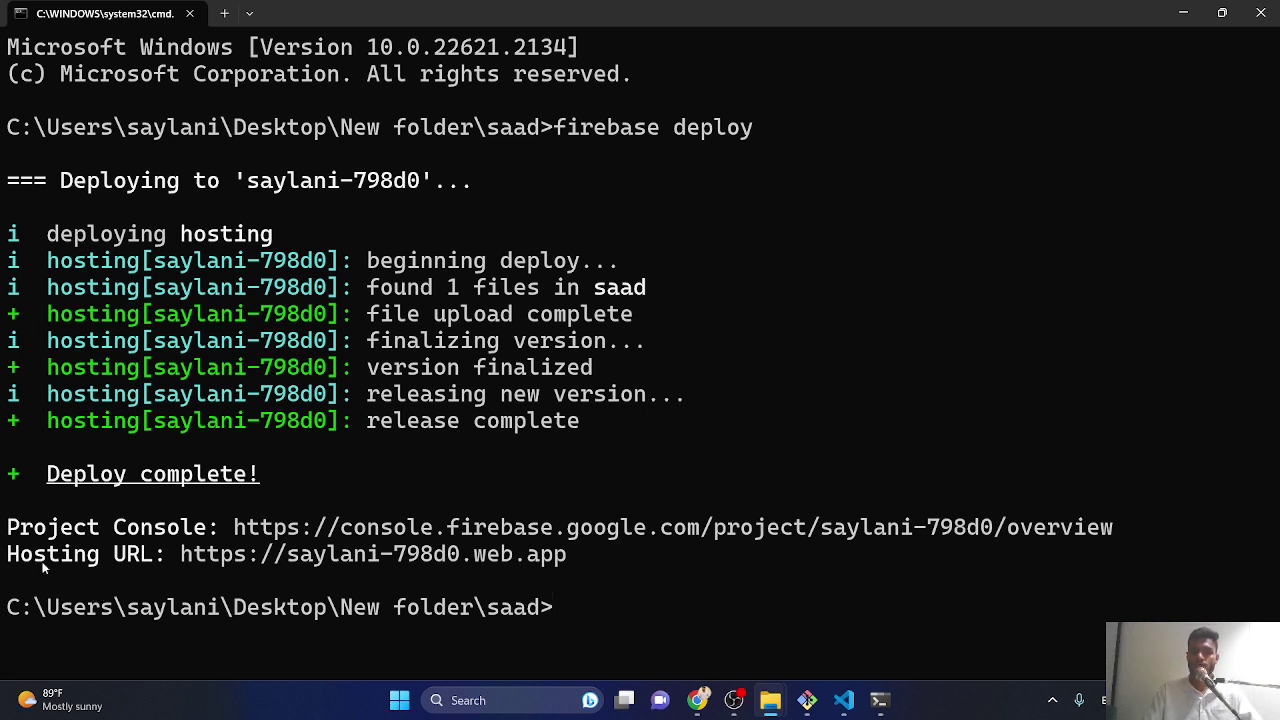
left_click_drag(169, 556, 566, 554)
key("ctrl+c")
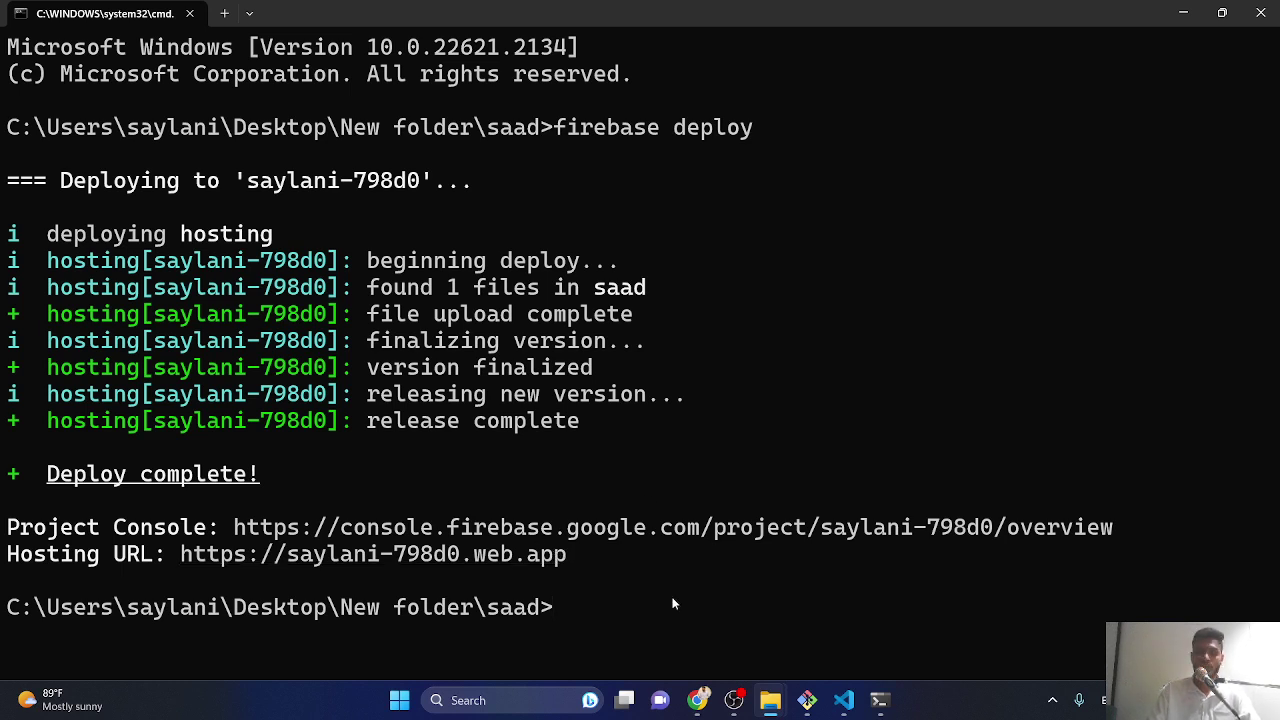
left_click(695, 703)
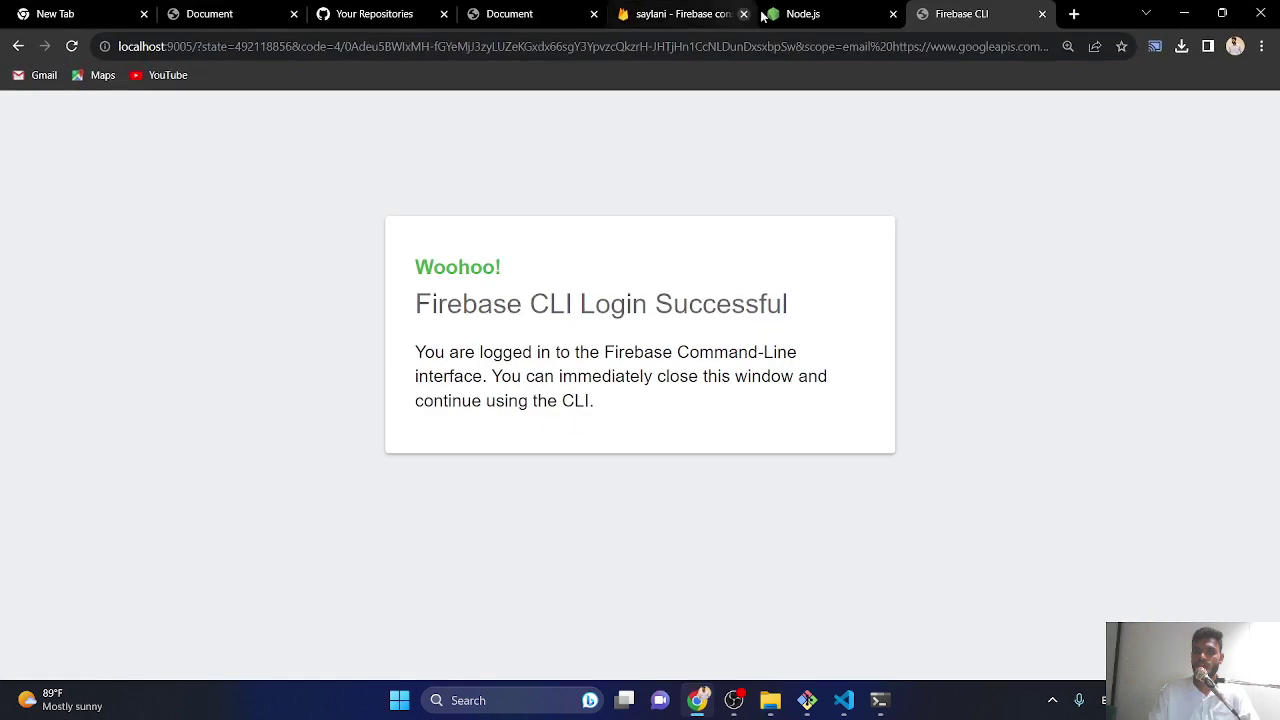
left_click(1074, 14)
key("ctrl+v")
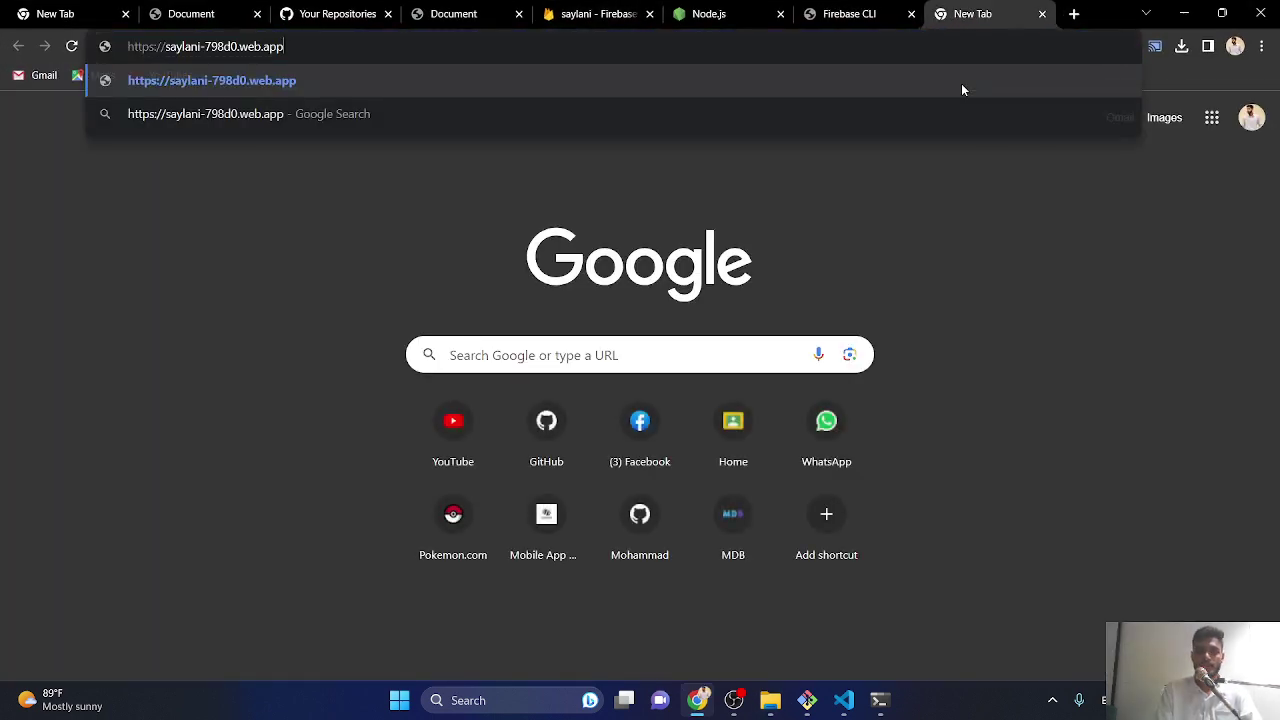